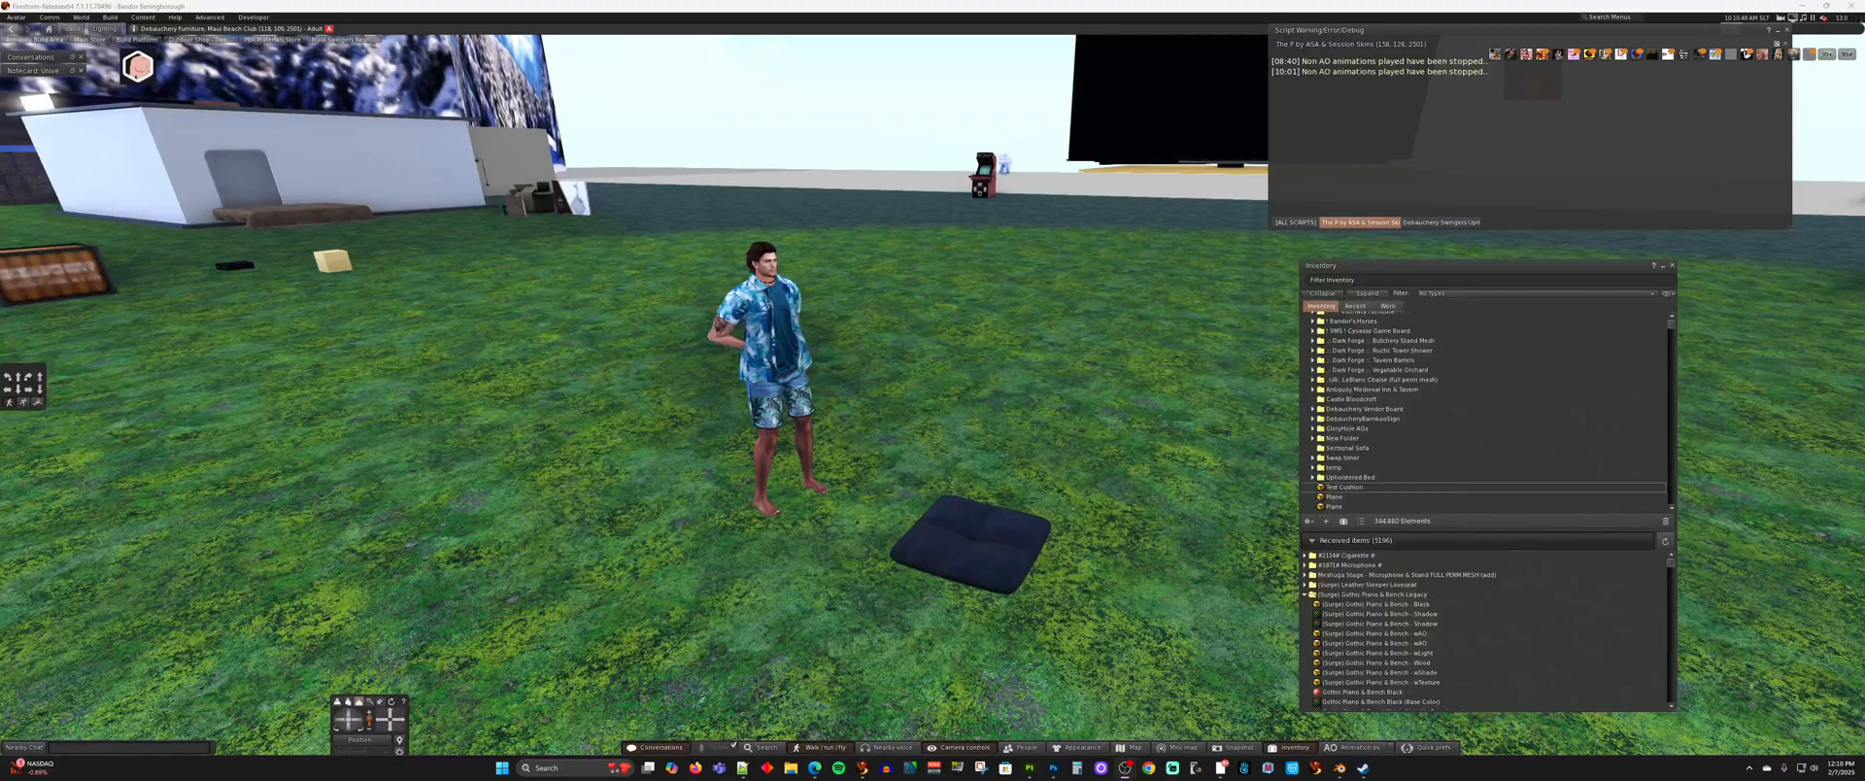
- Examine the finished cushion on the grass up close, including its build and texture settings
{"action": "scroll", "coordinate": [1111, 537], "scroll_direction": "up", "scroll_amount": 5}
{"action": "scroll", "coordinate": [1111, 573], "scroll_direction": "down", "scroll_amount": 2}
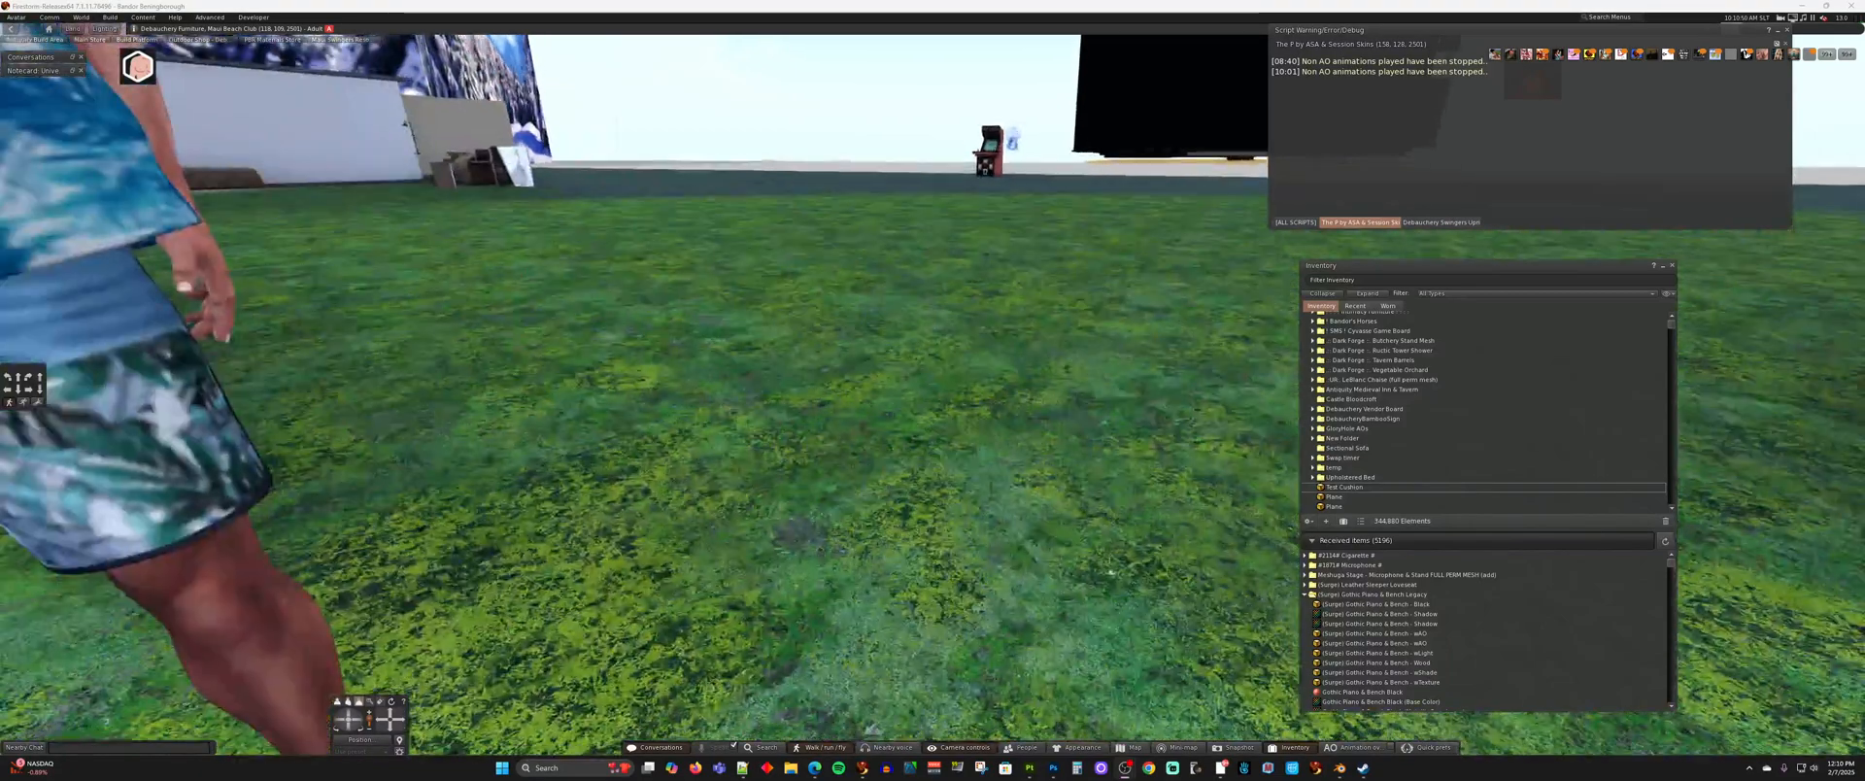
{"action": "scroll", "coordinate": [1140, 625], "scroll_direction": "up", "scroll_amount": 3}
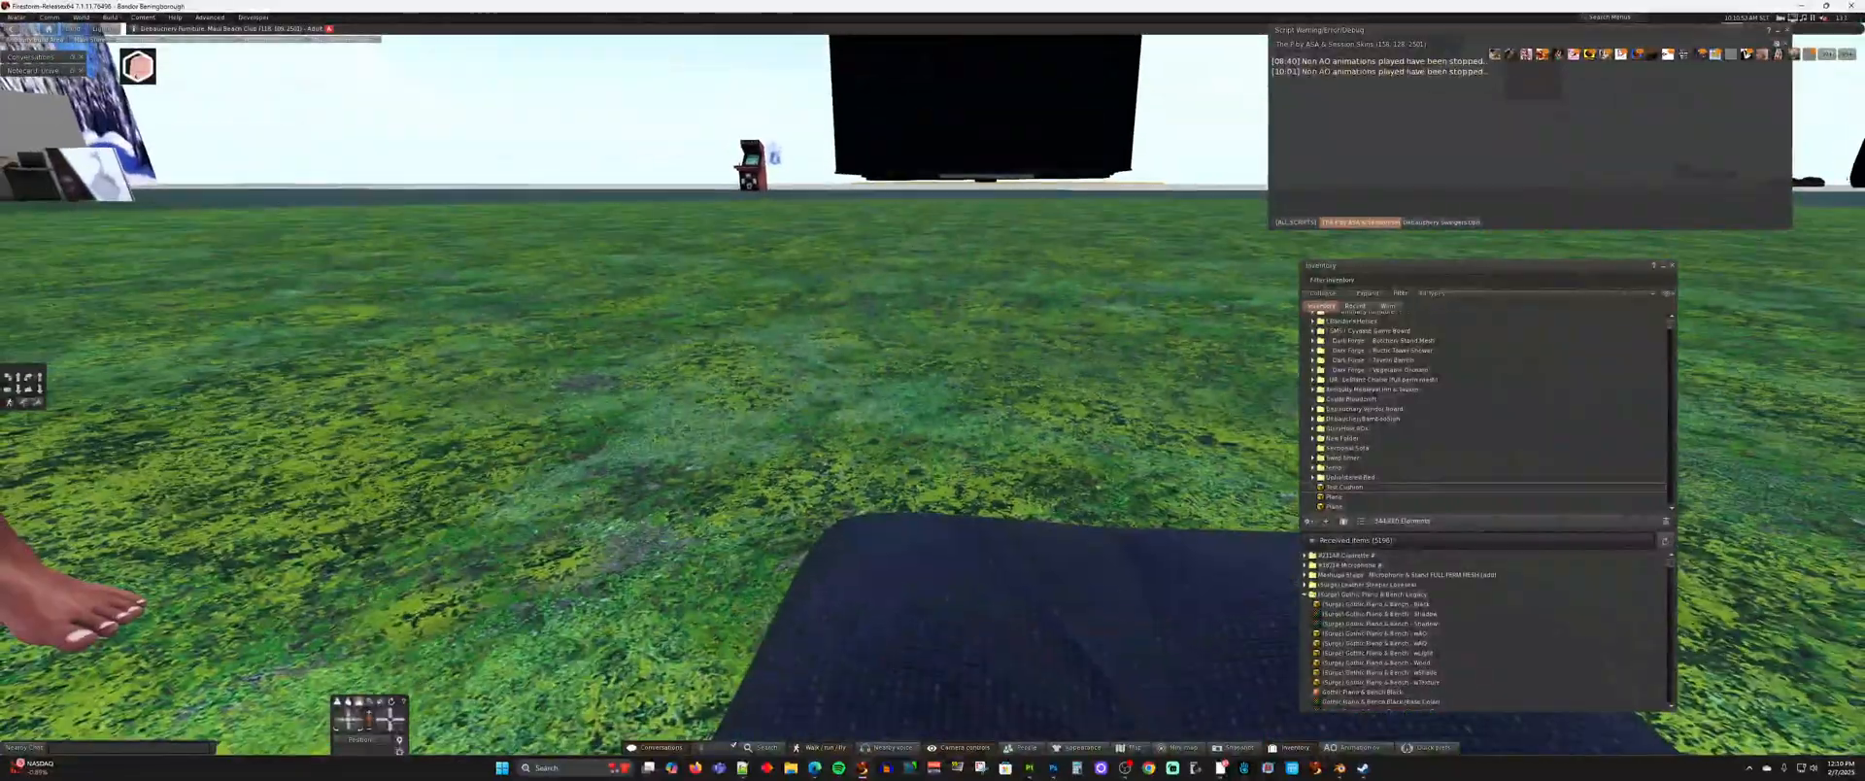
{"action": "left_click_drag", "start_coordinate": [1030, 622], "coordinate": [1088, 651], "text": "alt"}
{"action": "left_click_drag", "start_coordinate": [1105, 726], "coordinate": [972, 704], "text": "ctrl+alt"}
{"action": "right_click", "coordinate": [989, 447]}
{"action": "left_click", "coordinate": [1000, 455]}
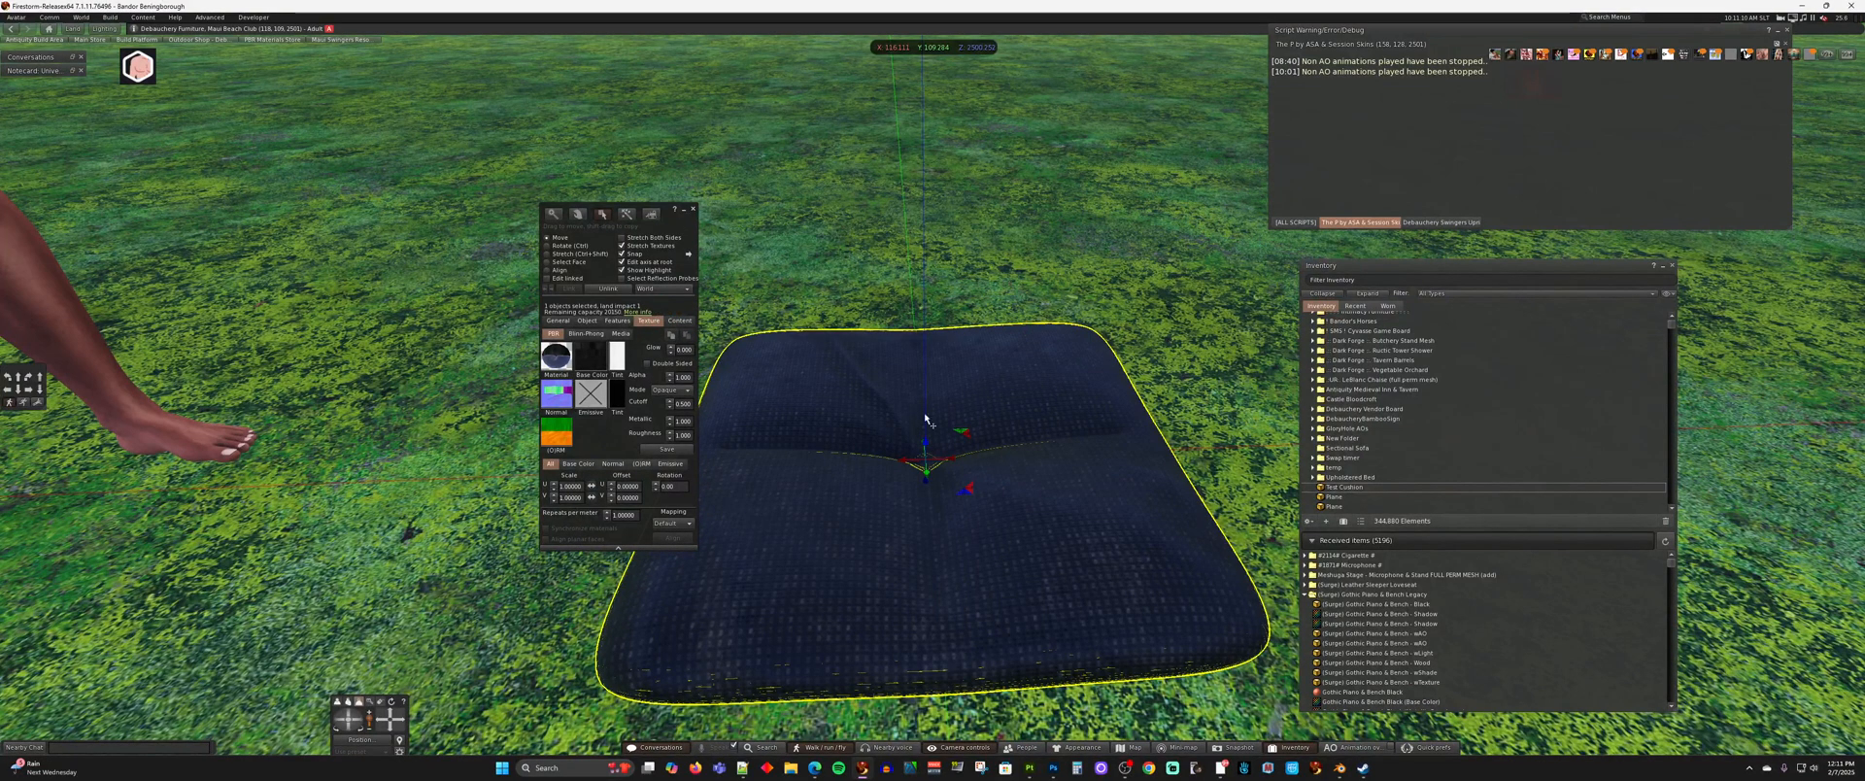
{"action": "left_click", "coordinate": [693, 209]}
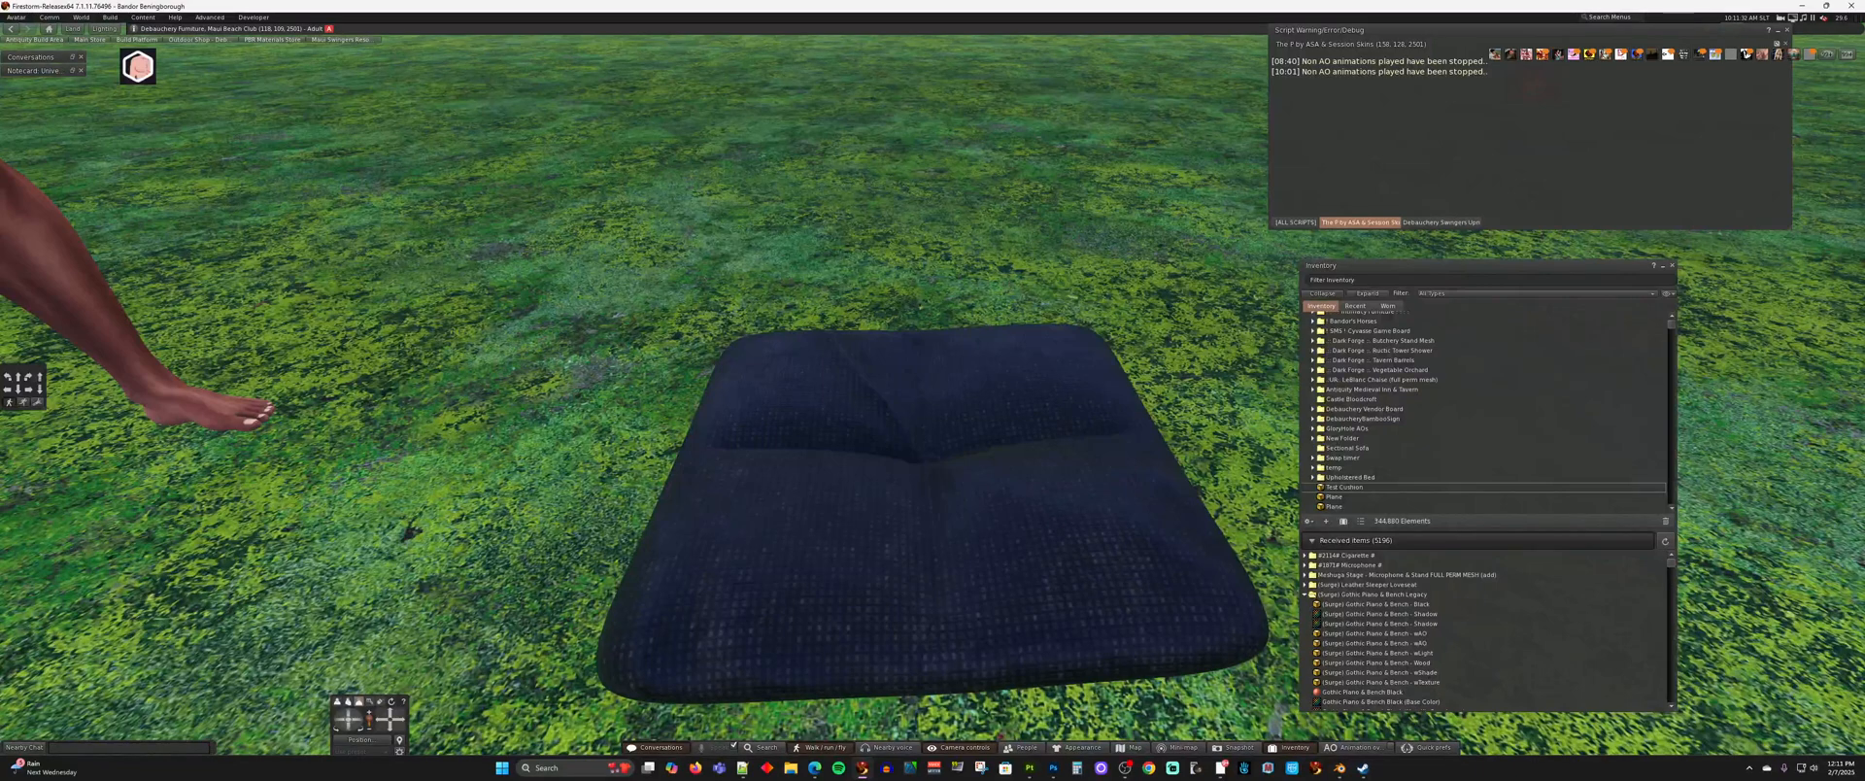
- Switch to Blender and view the finished cushion mesh by unhiding it, then hide it again
{"action": "left_click", "coordinate": [1339, 768]}
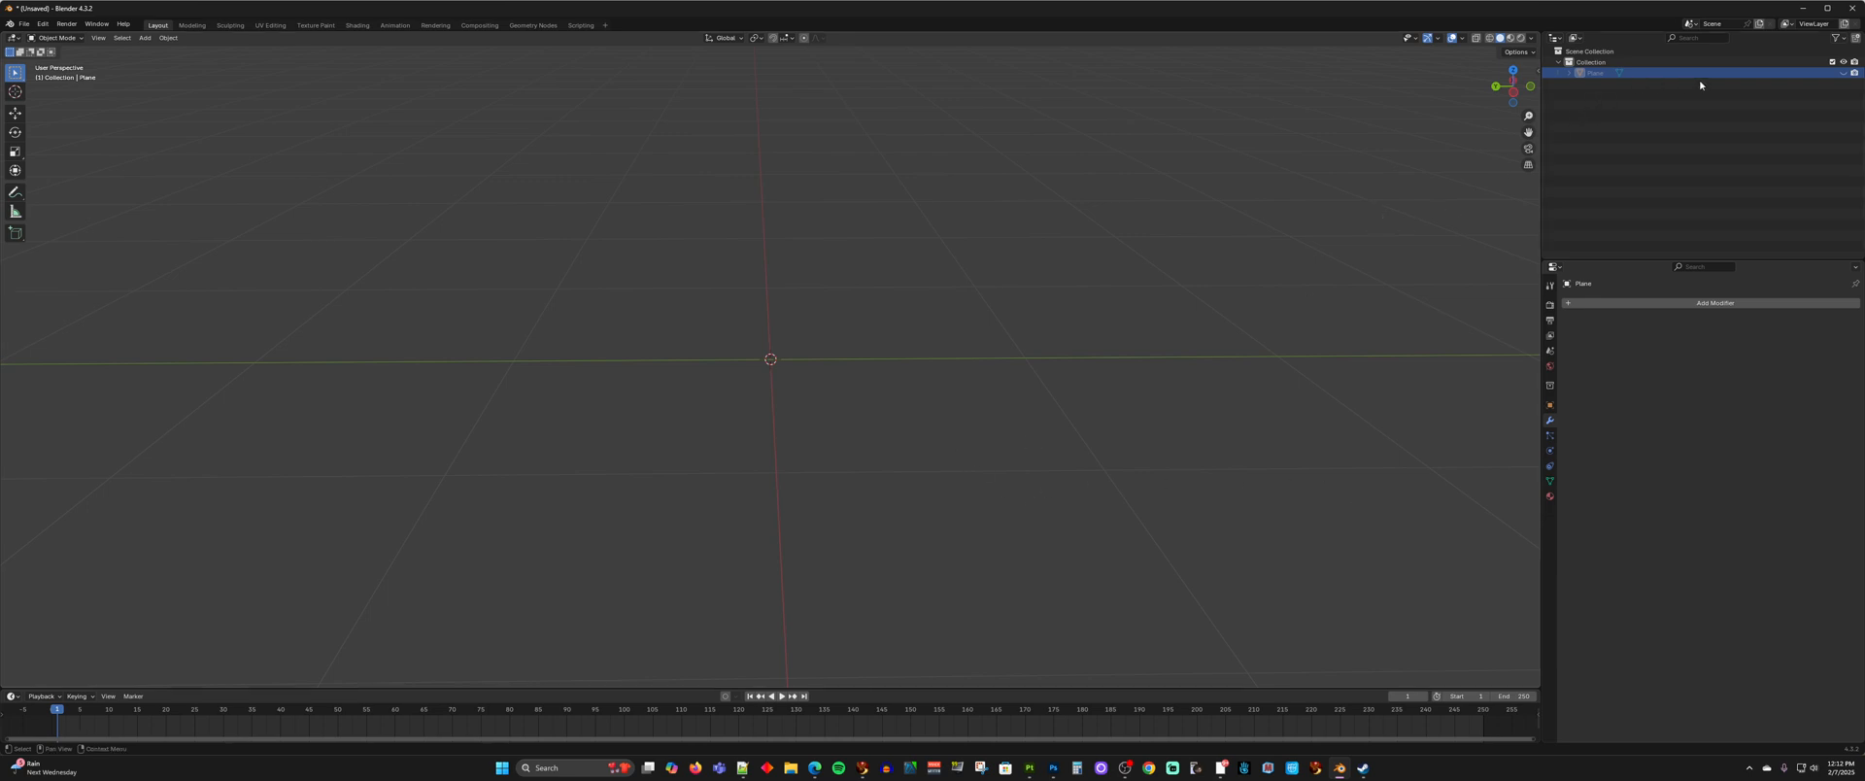
{"action": "left_click", "coordinate": [1842, 73]}
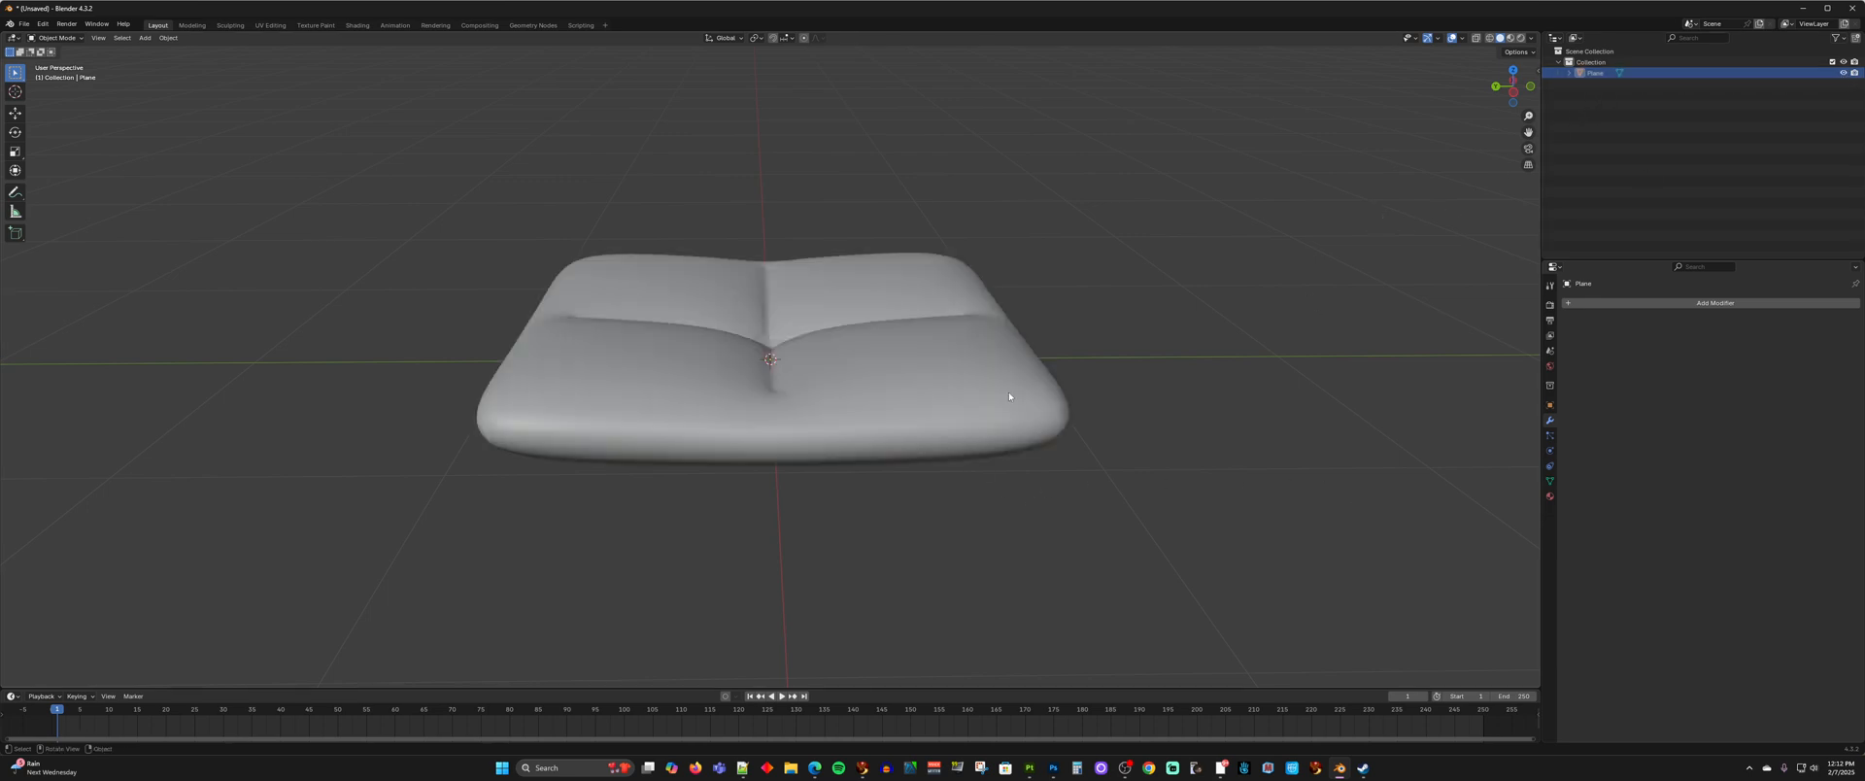
{"action": "left_click", "coordinate": [1843, 73]}
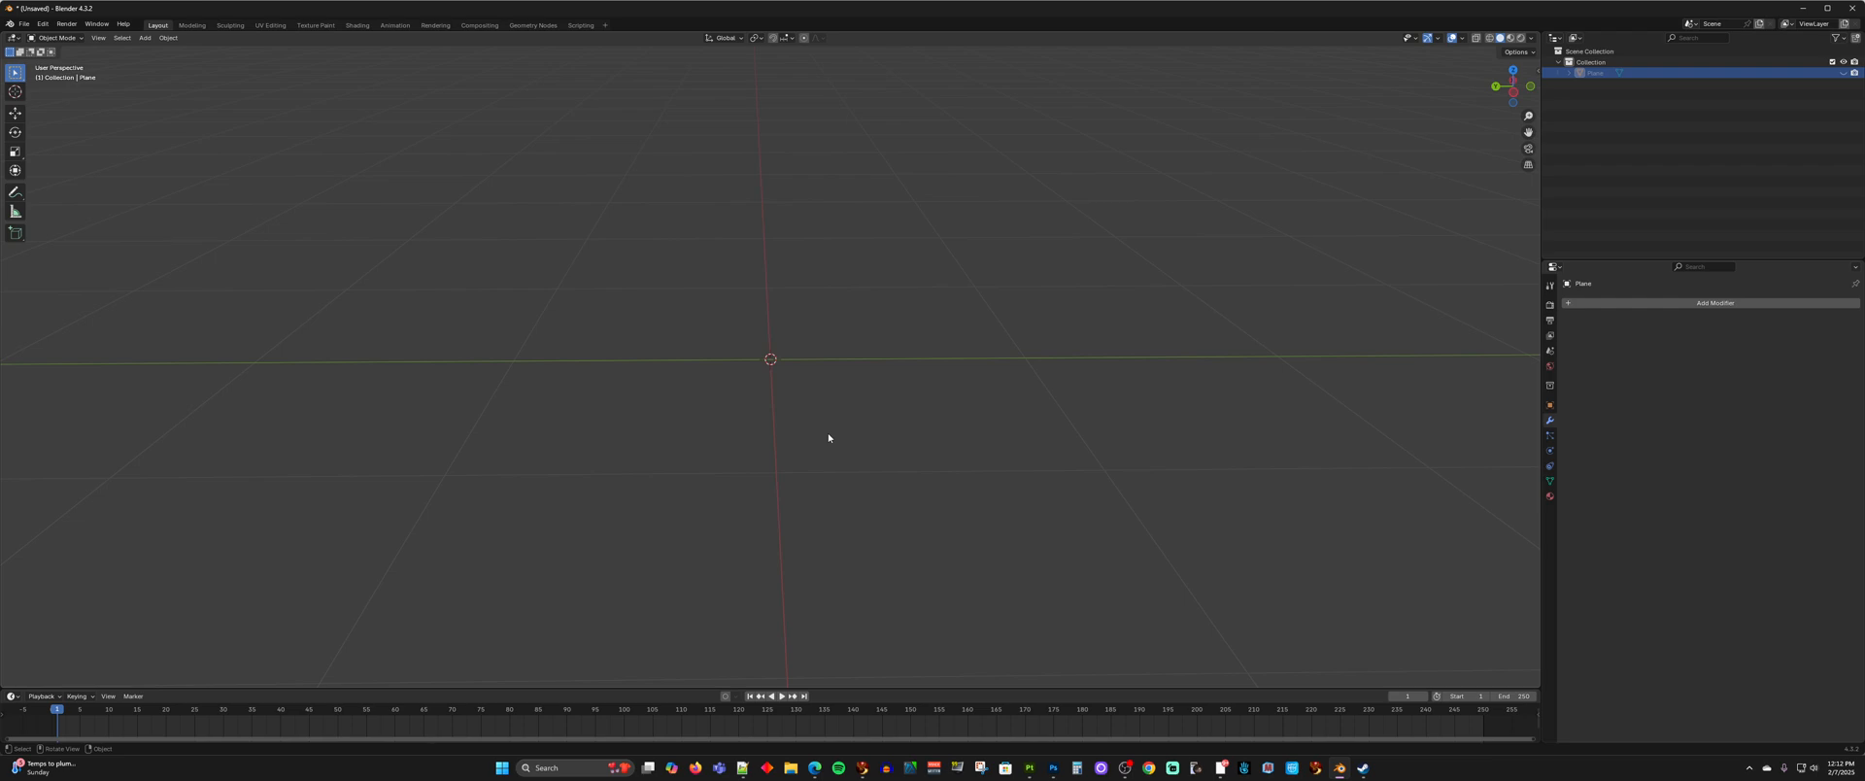
- Add a new mesh plane at the world origin
{"action": "key", "text": "shift"}
{"action": "key", "text": "shift+a"}
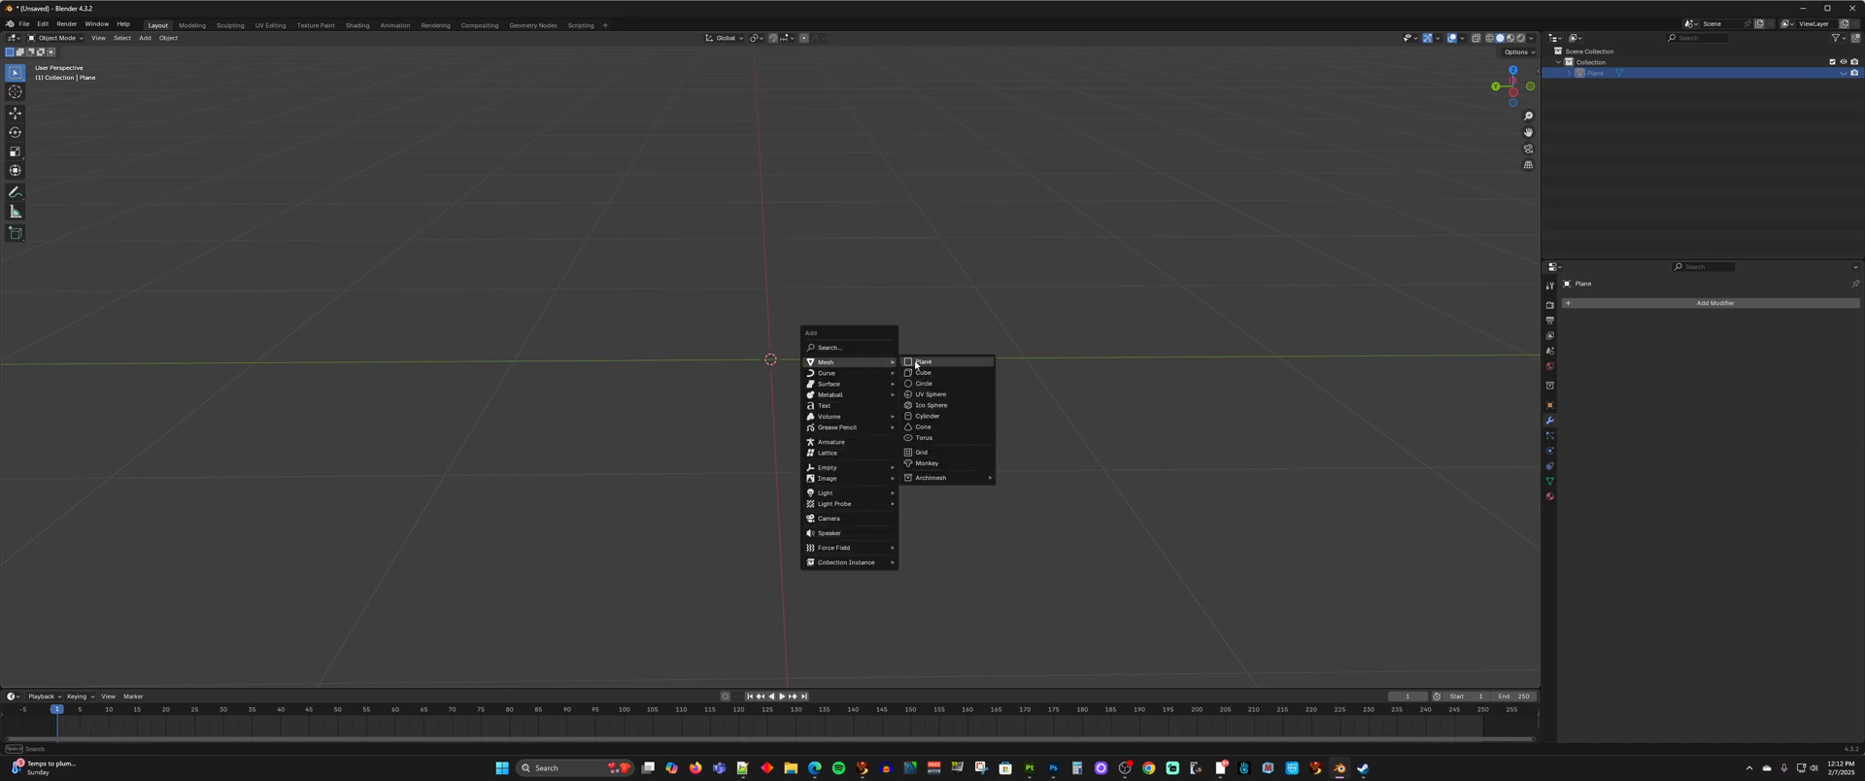
{"action": "left_click", "coordinate": [918, 361]}
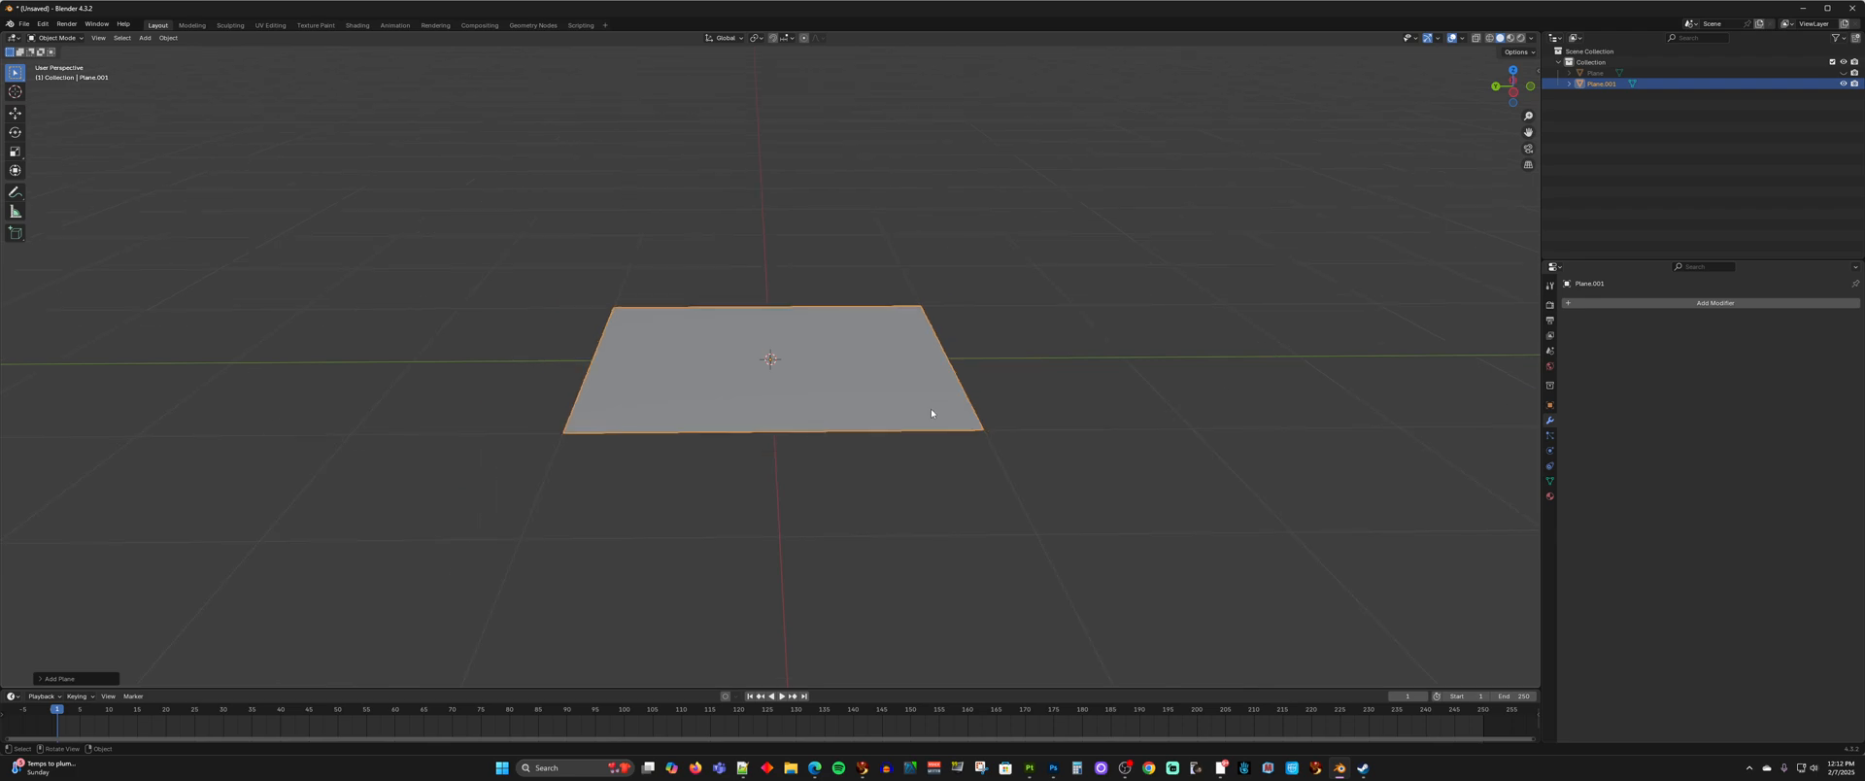
{"action": "middle_click_drag", "start_coordinate": [931, 408], "coordinate": [933, 447]}
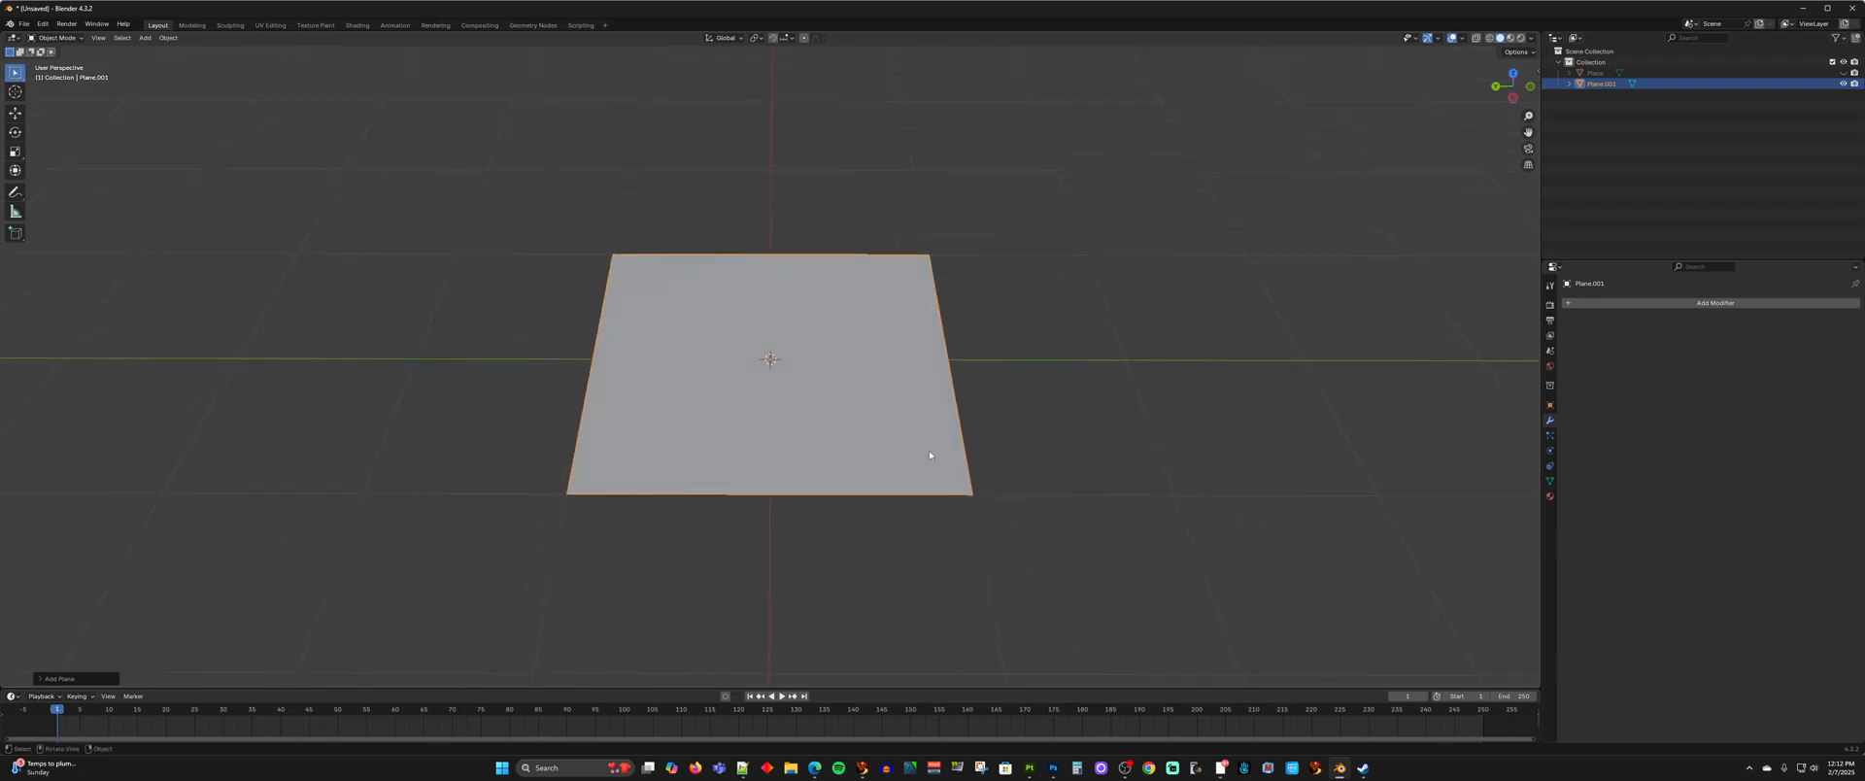
- Subdivide the new plane once in Edit Mode, using face selection
{"action": "key", "text": "Tab"}
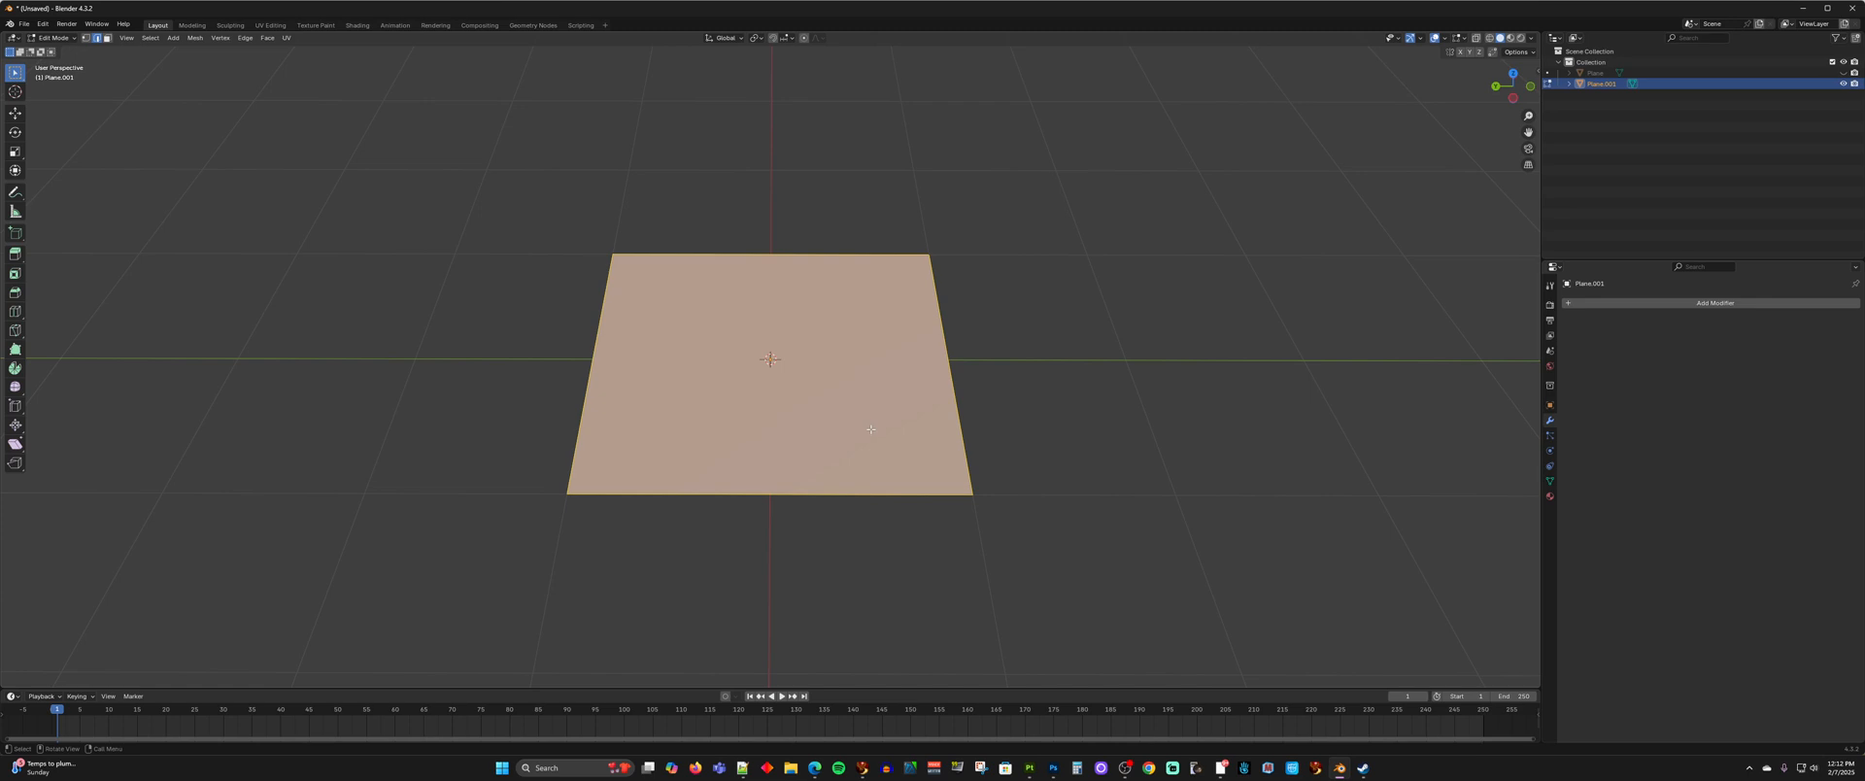
{"action": "key", "text": "3"}
{"action": "right_click", "coordinate": [841, 388]}
{"action": "left_click", "coordinate": [841, 388]}
- Delete the two faces on the positive X half of the subdivided plane
{"action": "middle_click_drag", "start_coordinate": [840, 371], "coordinate": [956, 418]}
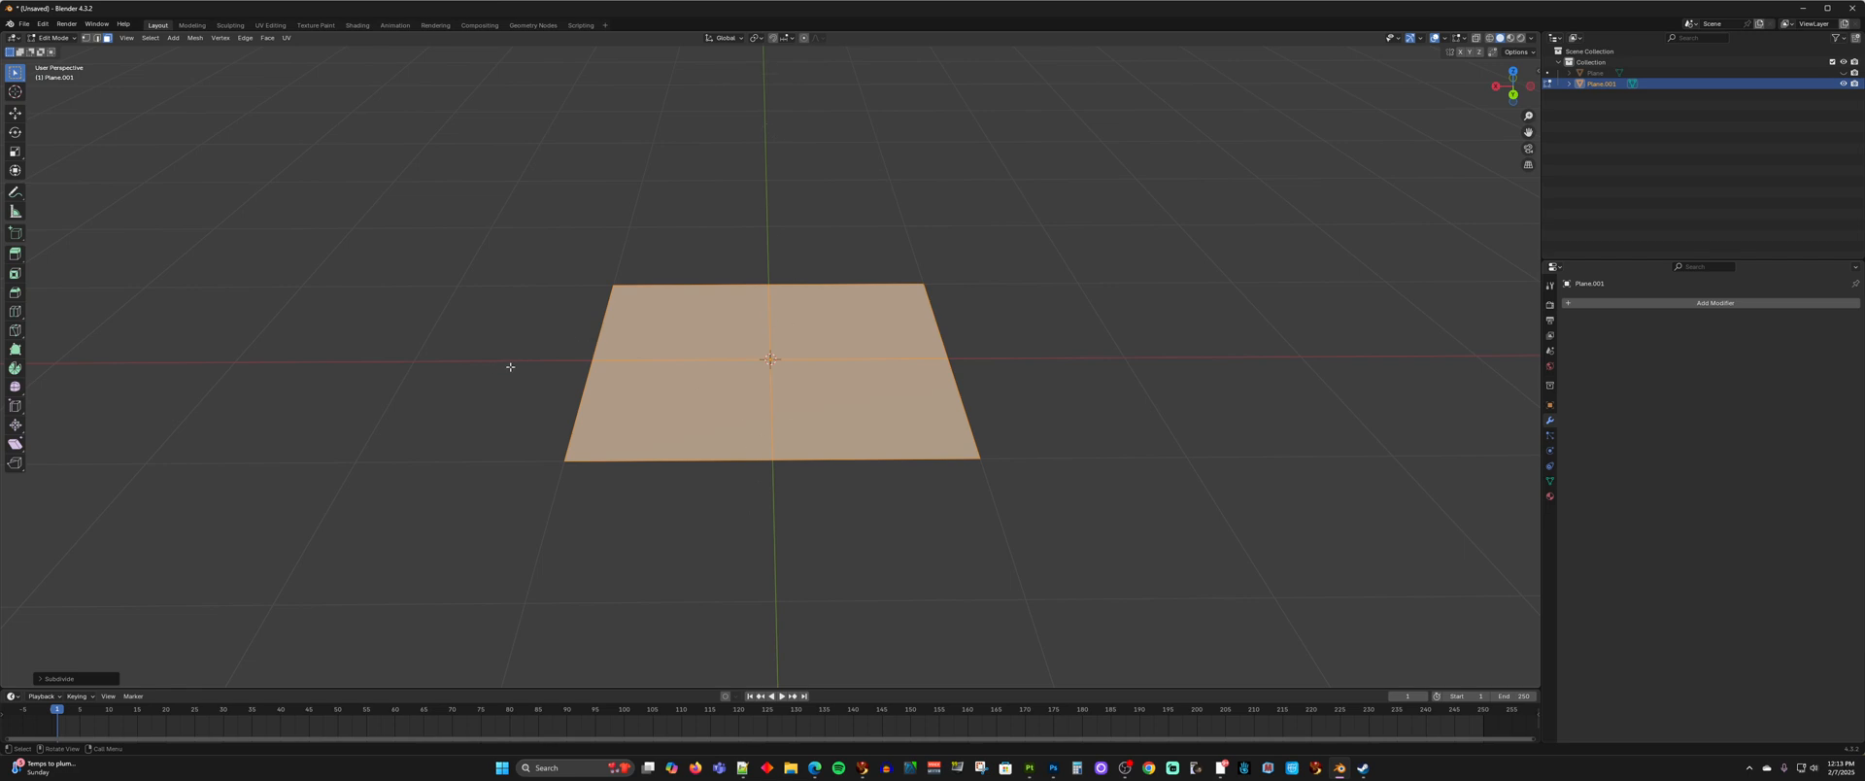
{"action": "left_click", "coordinate": [734, 511]}
{"action": "left_click", "coordinate": [685, 323]}
{"action": "left_click", "coordinate": [646, 416]}
{"action": "left_click_drag", "start_coordinate": [528, 216], "coordinate": [671, 534]}
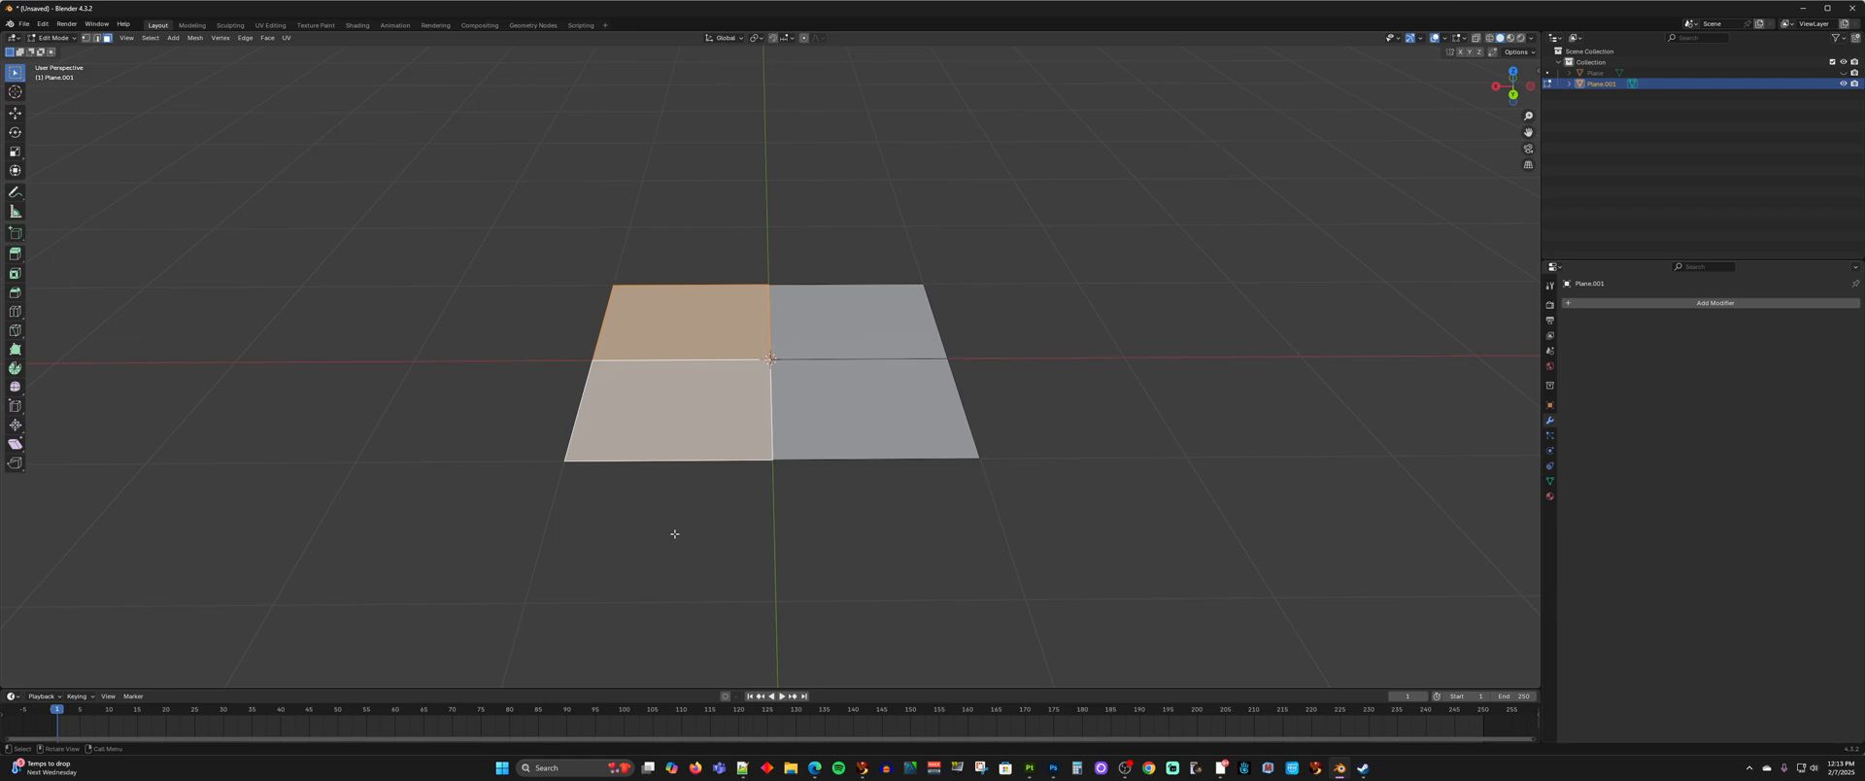
{"action": "key", "text": "x"}
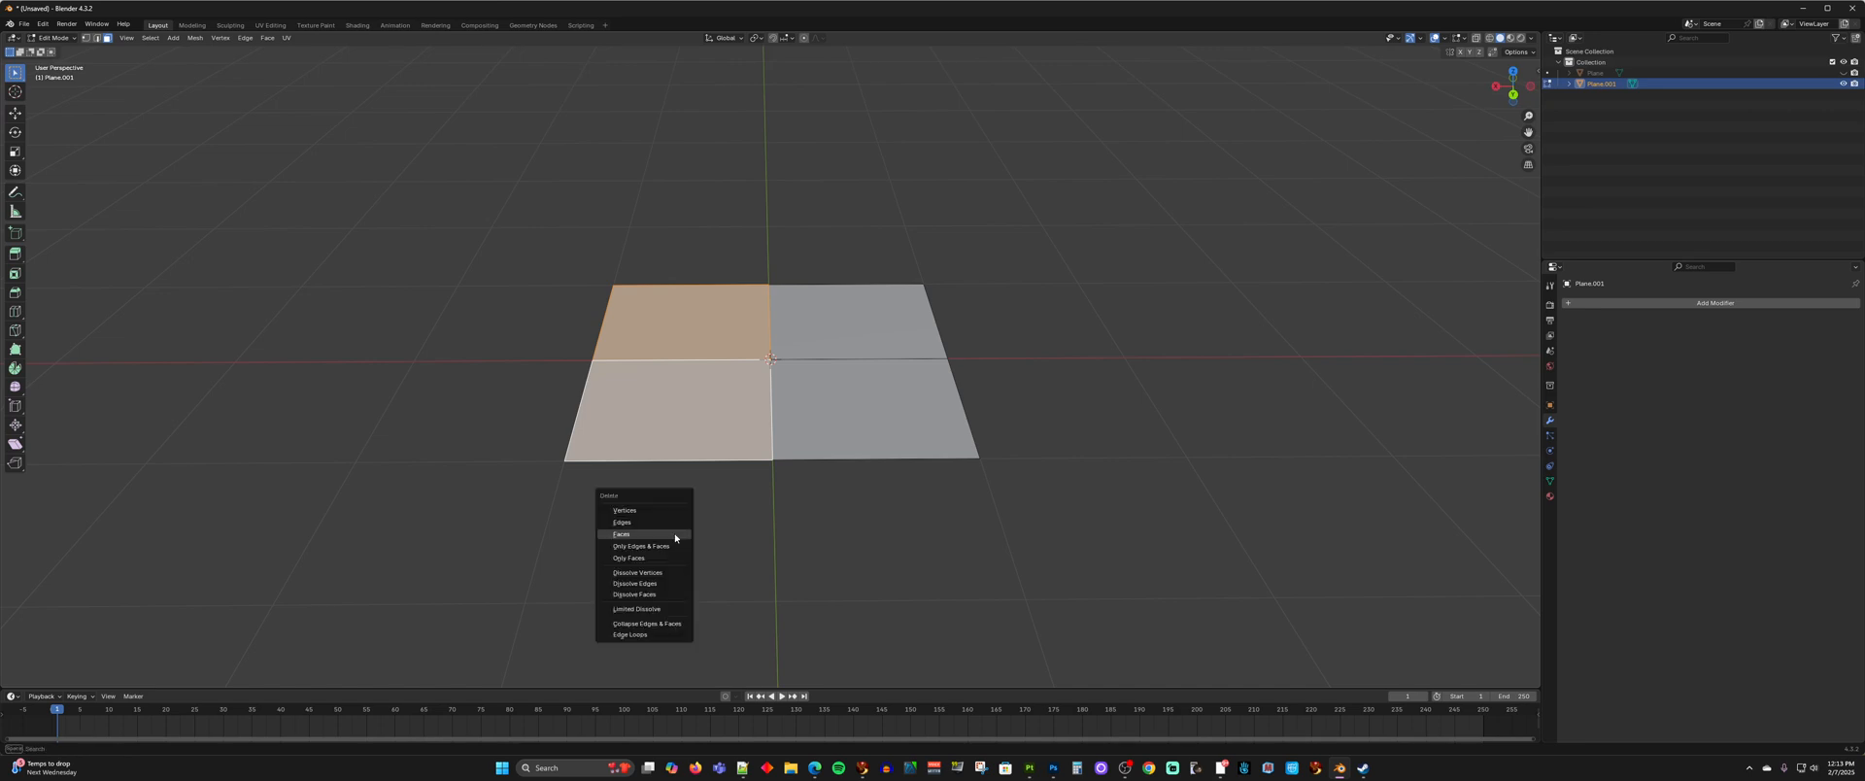
{"action": "left_click", "coordinate": [676, 535]}
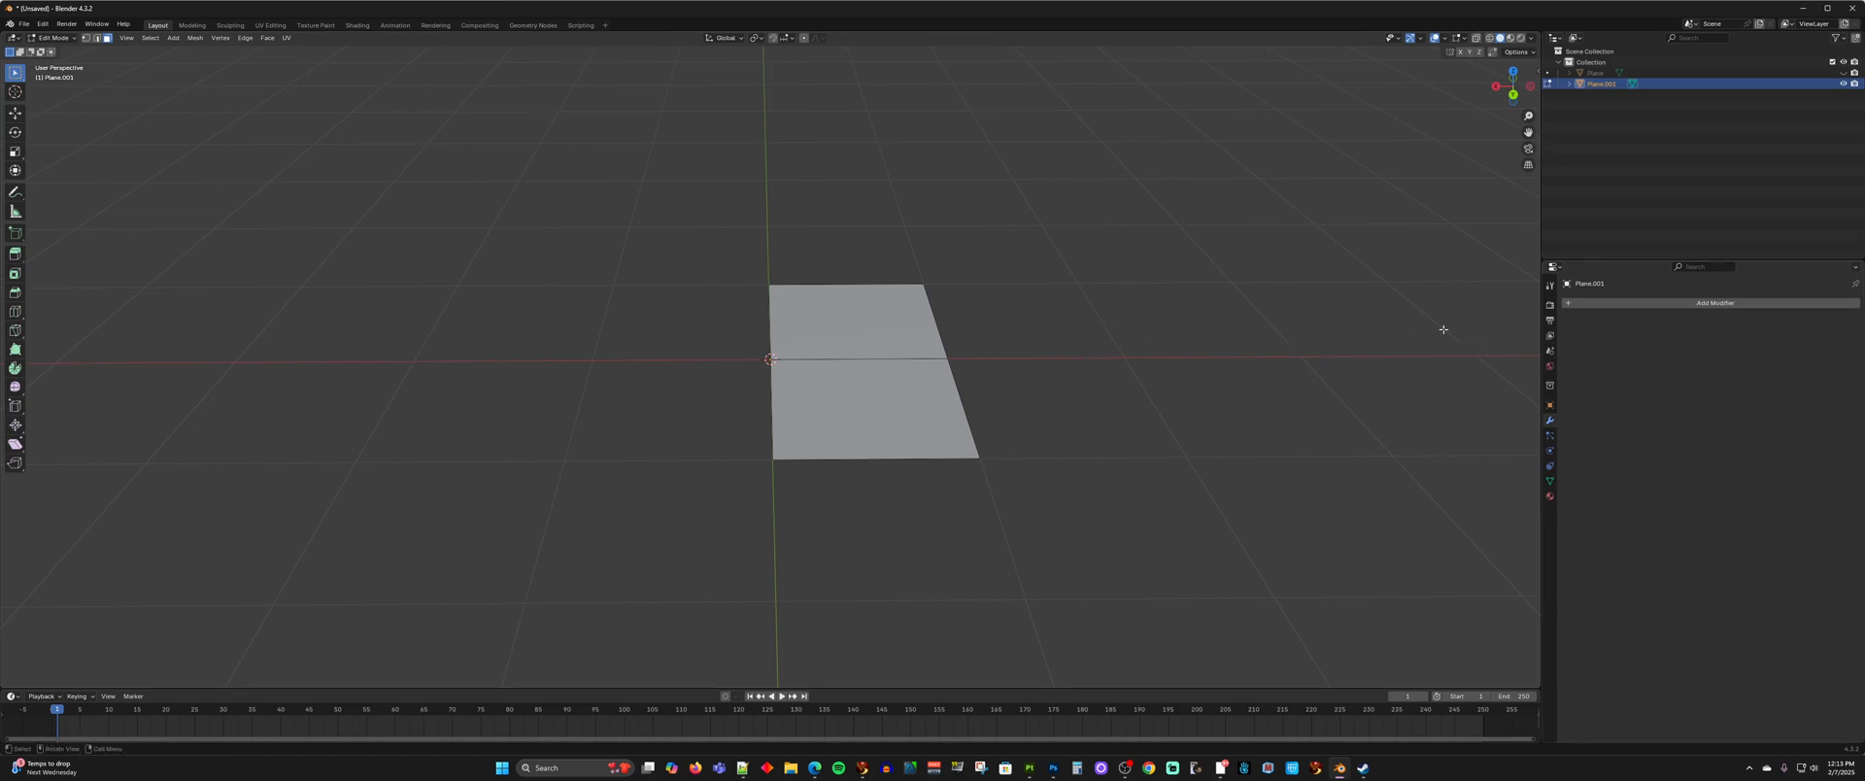
- Add a Mirror modifier on the X axis to the remaining half of the plane
{"action": "left_click", "coordinate": [1610, 303]}
{"action": "mouse_move", "coordinate": [1617, 301]}
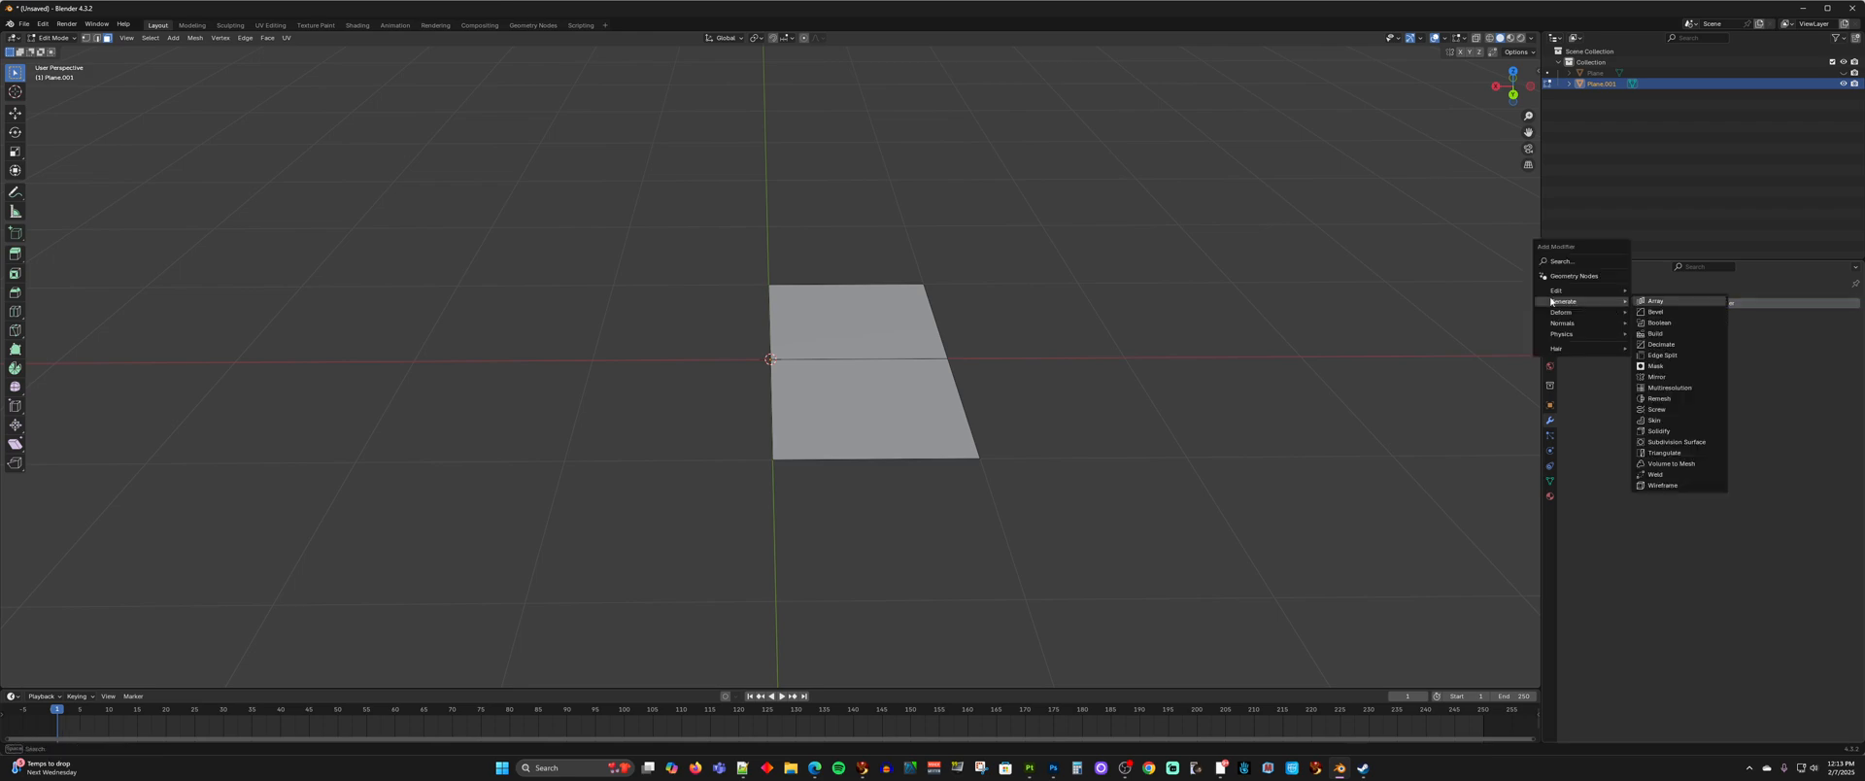
{"action": "left_click", "coordinate": [1668, 378]}
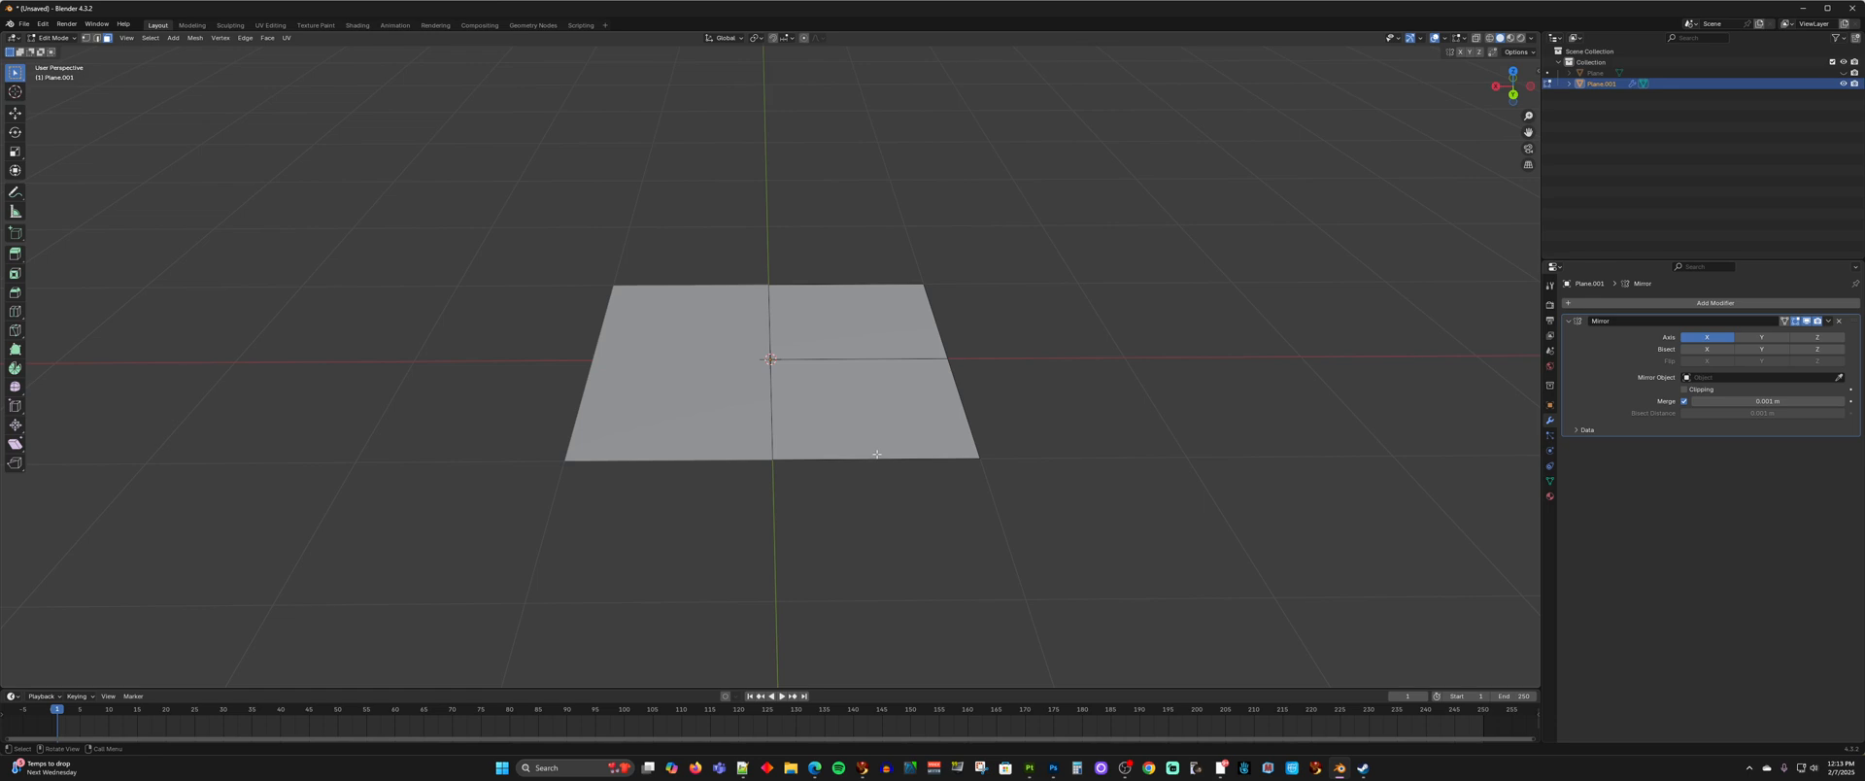
- Subdivide the two remaining faces once more and clear the selection
{"action": "left_click", "coordinate": [884, 323]}
{"action": "left_click", "coordinate": [874, 396], "text": "shift"}
{"action": "right_click", "coordinate": [875, 395]}
{"action": "left_click", "coordinate": [886, 401]}
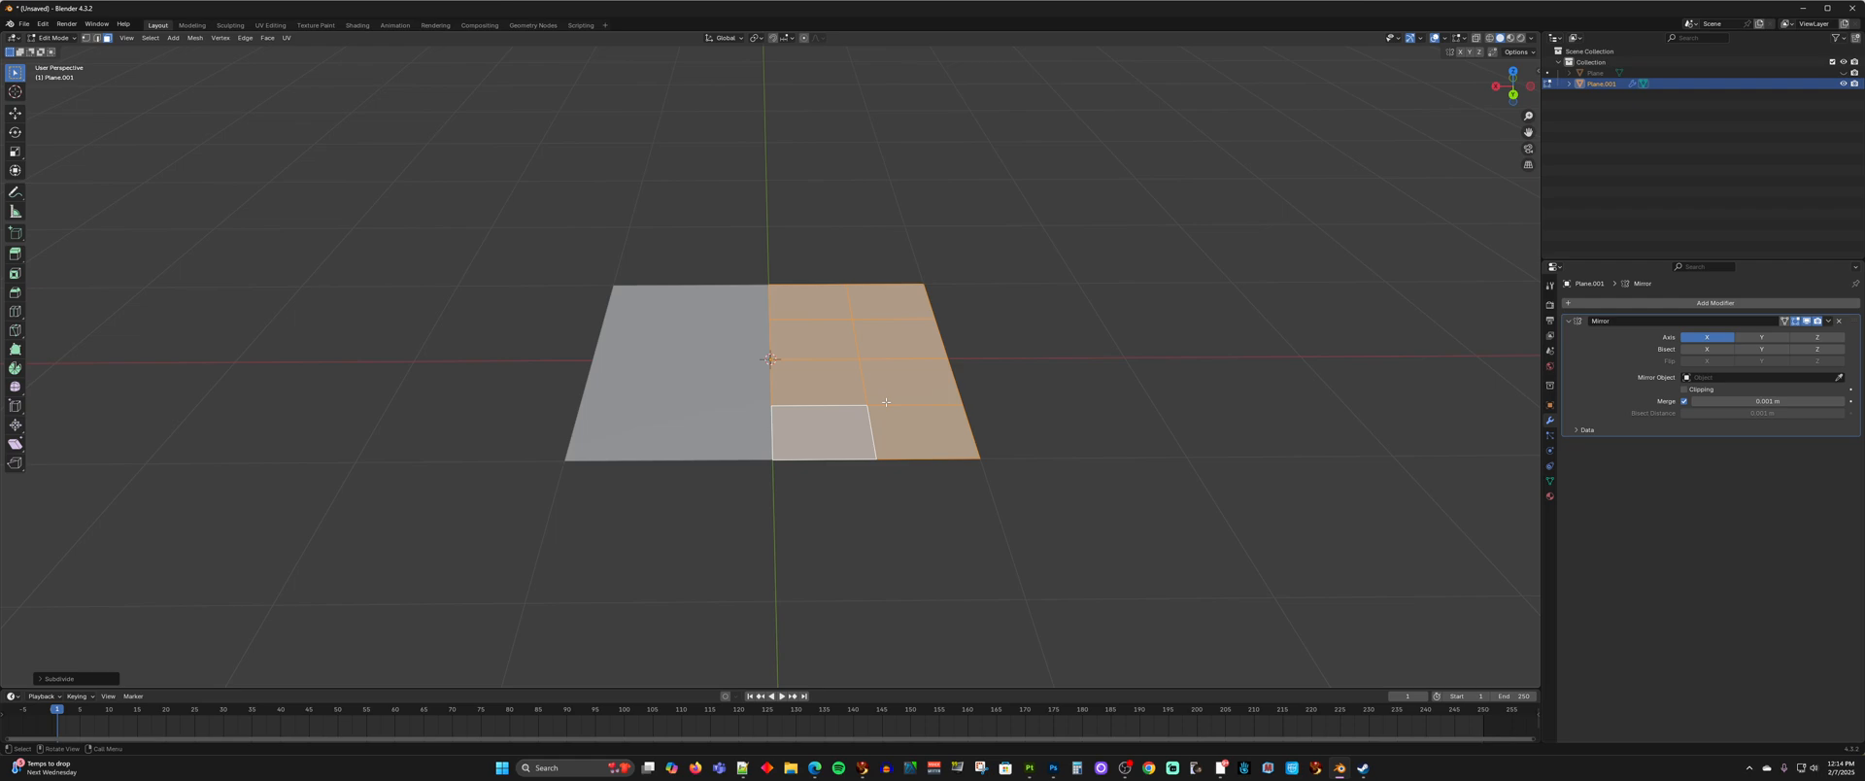
{"action": "left_click", "coordinate": [852, 468]}
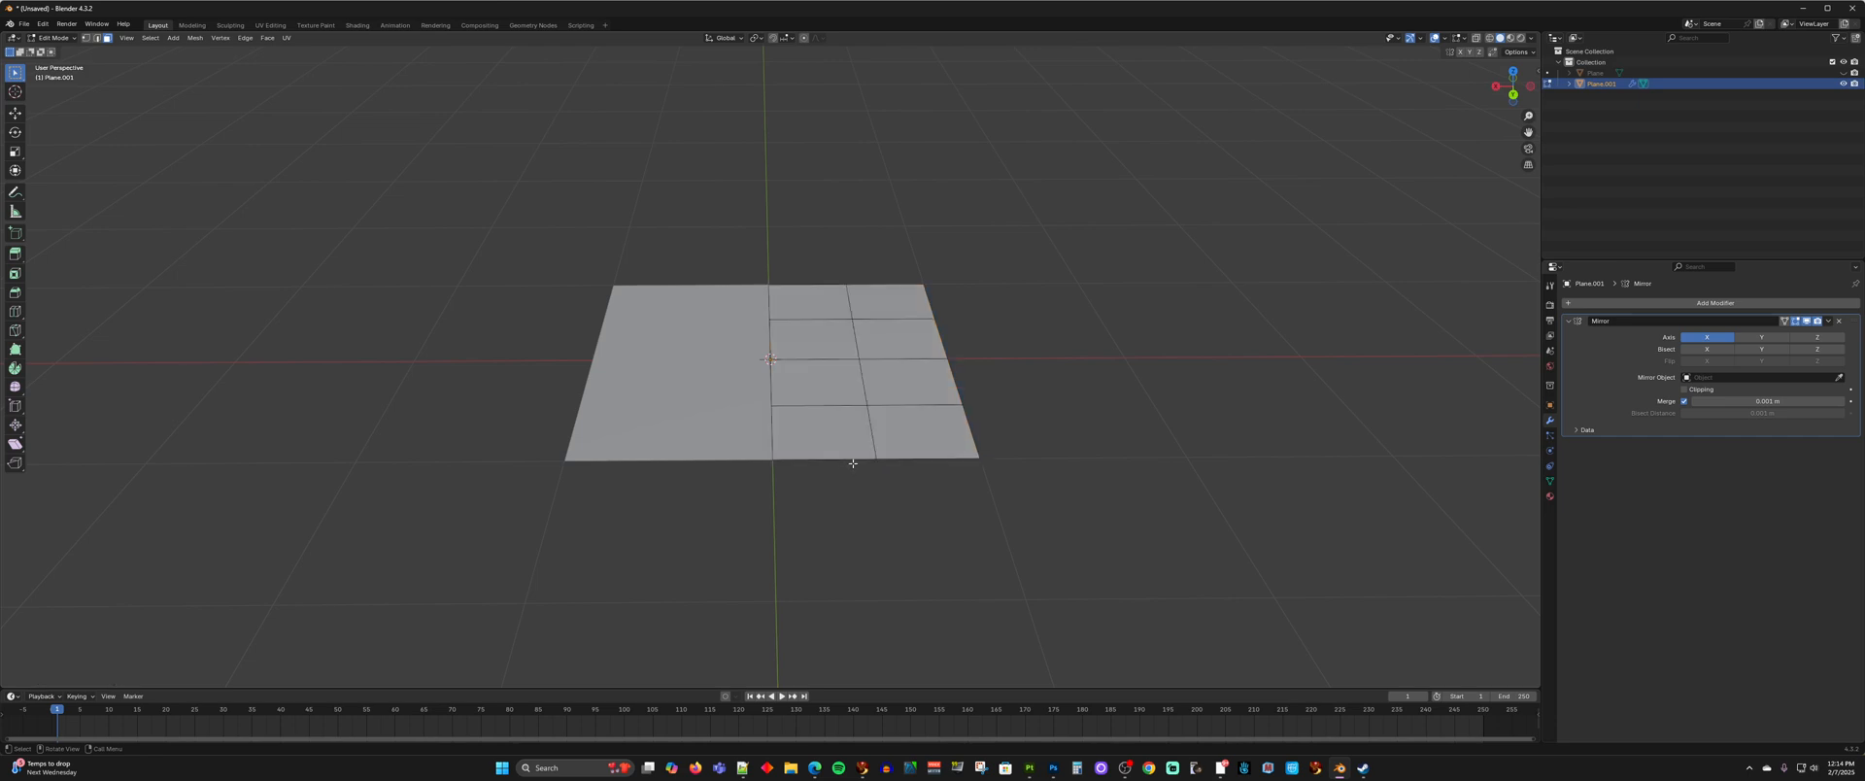
- Select the half-plane's outer boundary edges, excluding the mirror seam, and raise them slightly along the Z axis
{"action": "key", "text": "2"}
{"action": "left_click", "coordinate": [836, 458]}
{"action": "left_click", "coordinate": [963, 448], "text": "shift"}
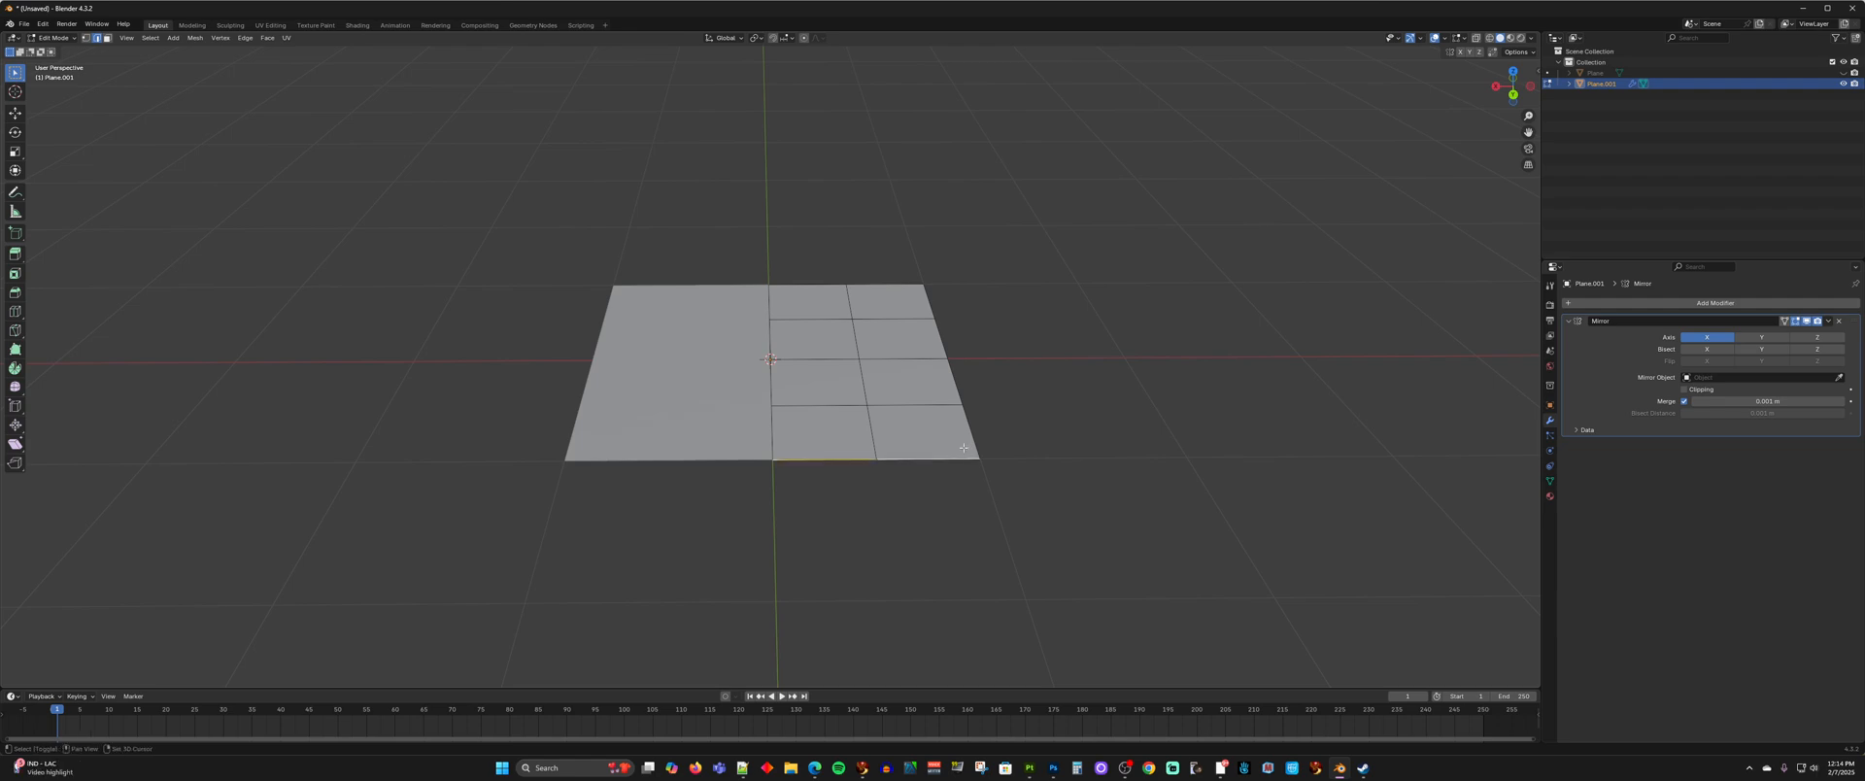
{"action": "left_click", "coordinate": [962, 384], "text": "shift"}
{"action": "left_click", "coordinate": [971, 433], "text": "shift"}
{"action": "left_click", "coordinate": [938, 335], "text": "shift"}
{"action": "left_click", "coordinate": [930, 301], "text": "shift"}
{"action": "left_click", "coordinate": [886, 281], "text": "shift"}
{"action": "left_click", "coordinate": [827, 276], "text": "shift"}
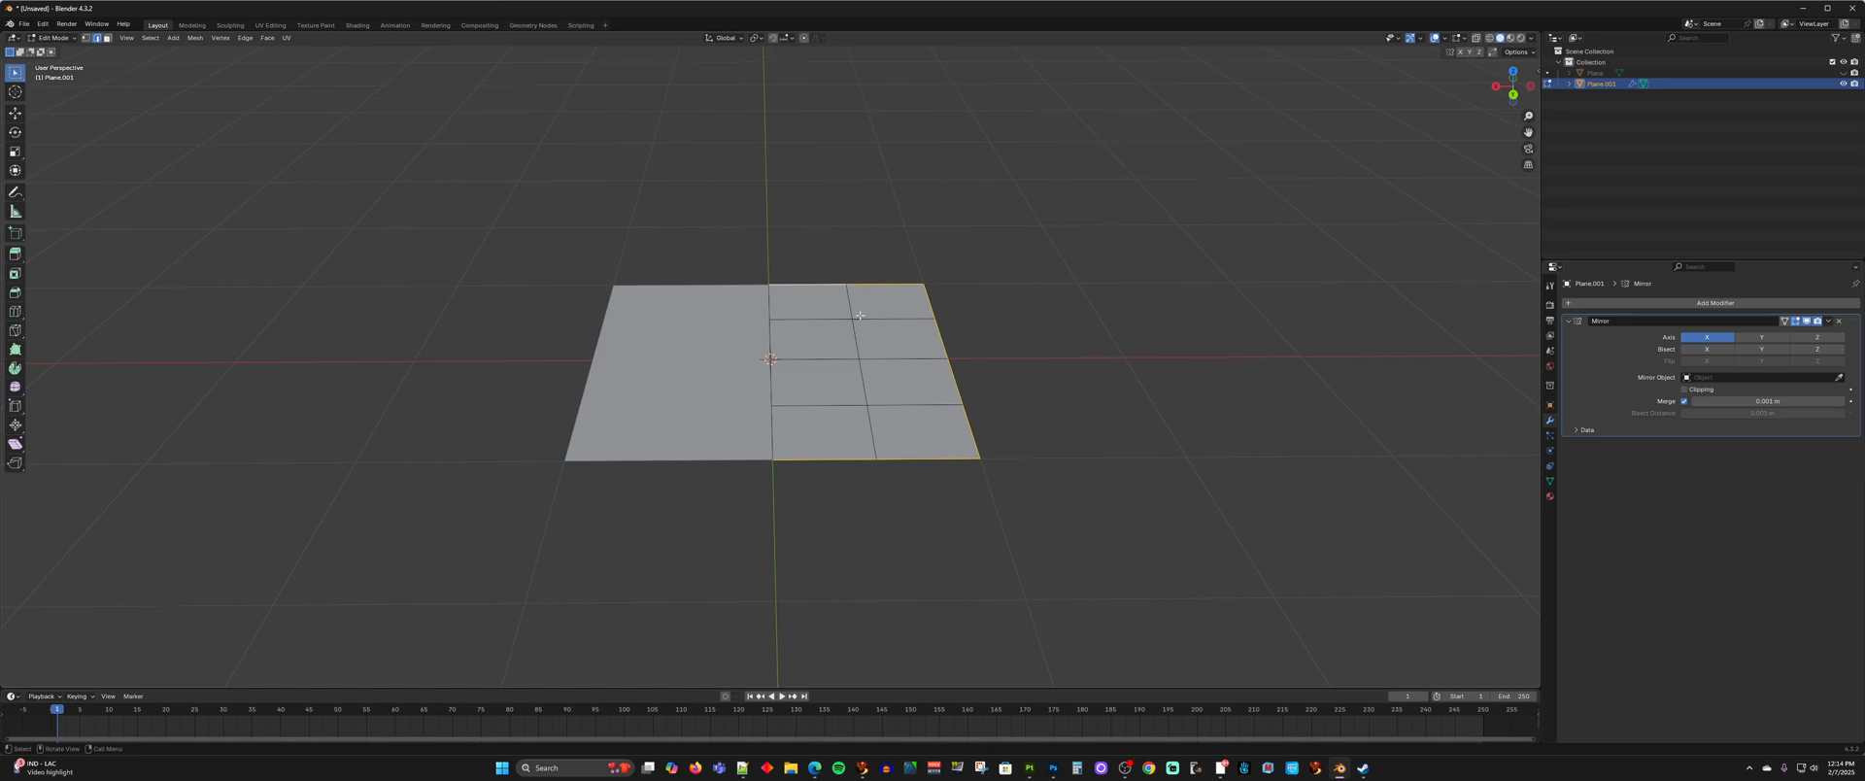
{"action": "key", "text": "g"}
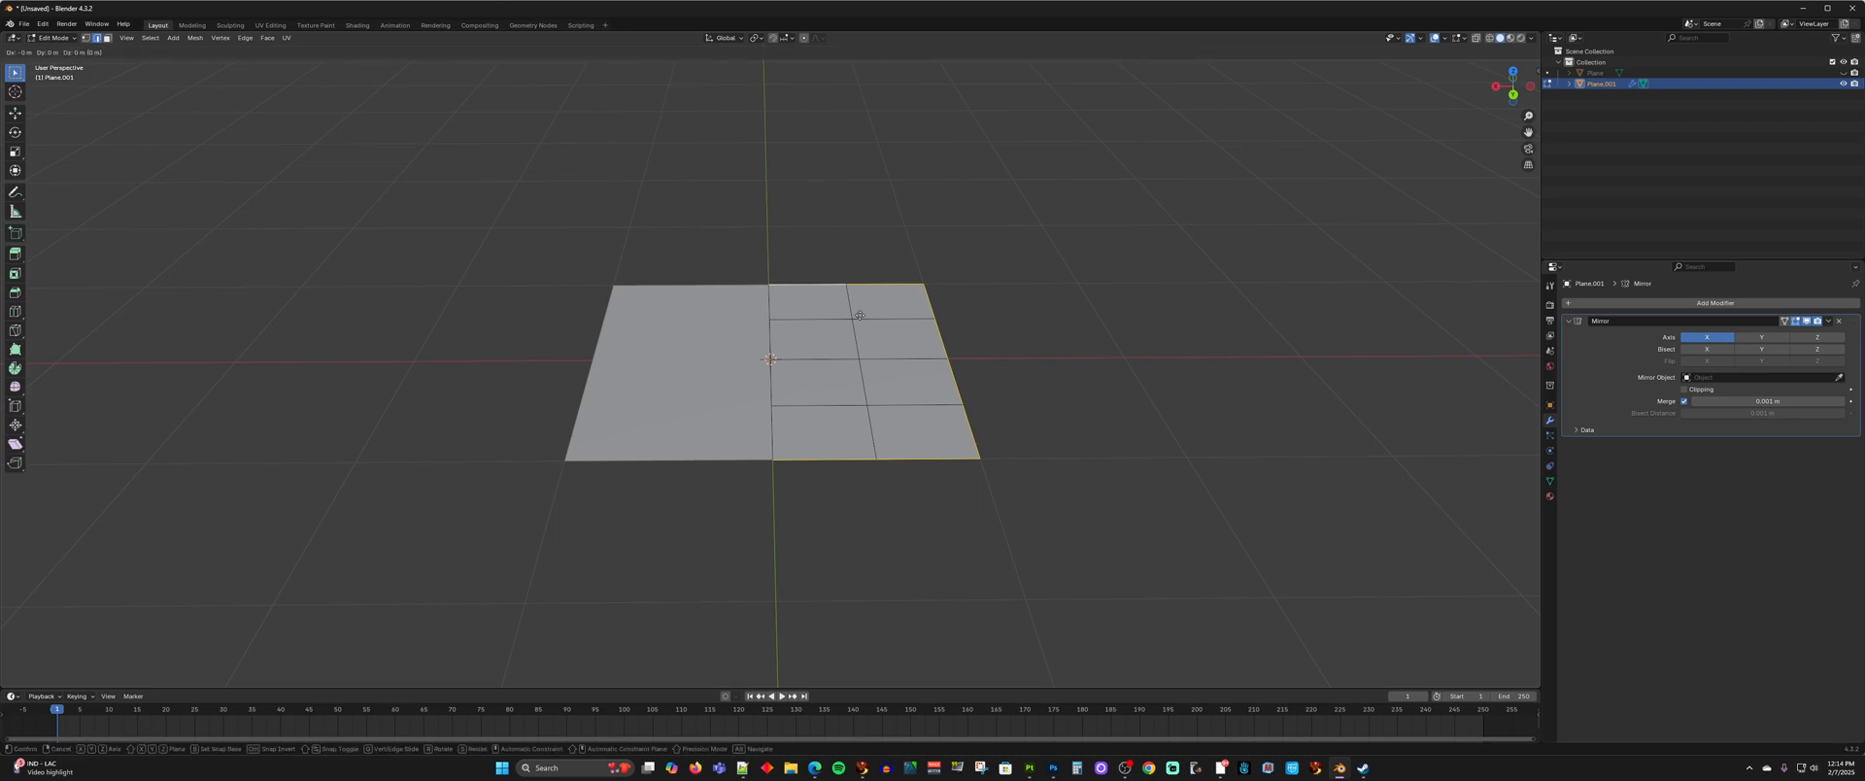
{"action": "key", "text": "z"}
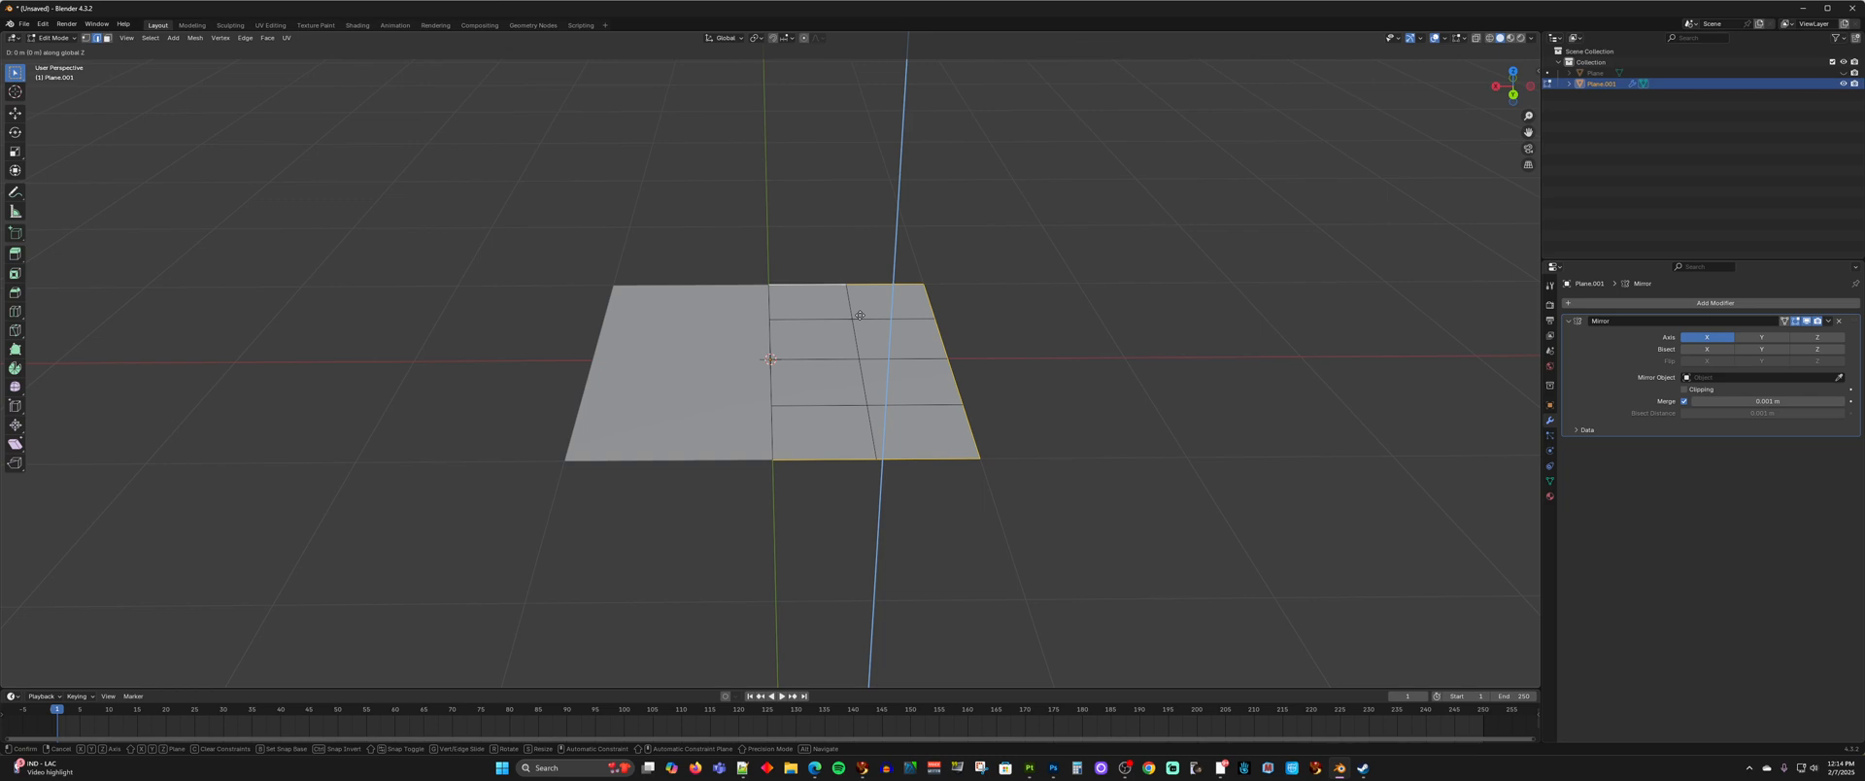
{"action": "left_click", "coordinate": [866, 323]}
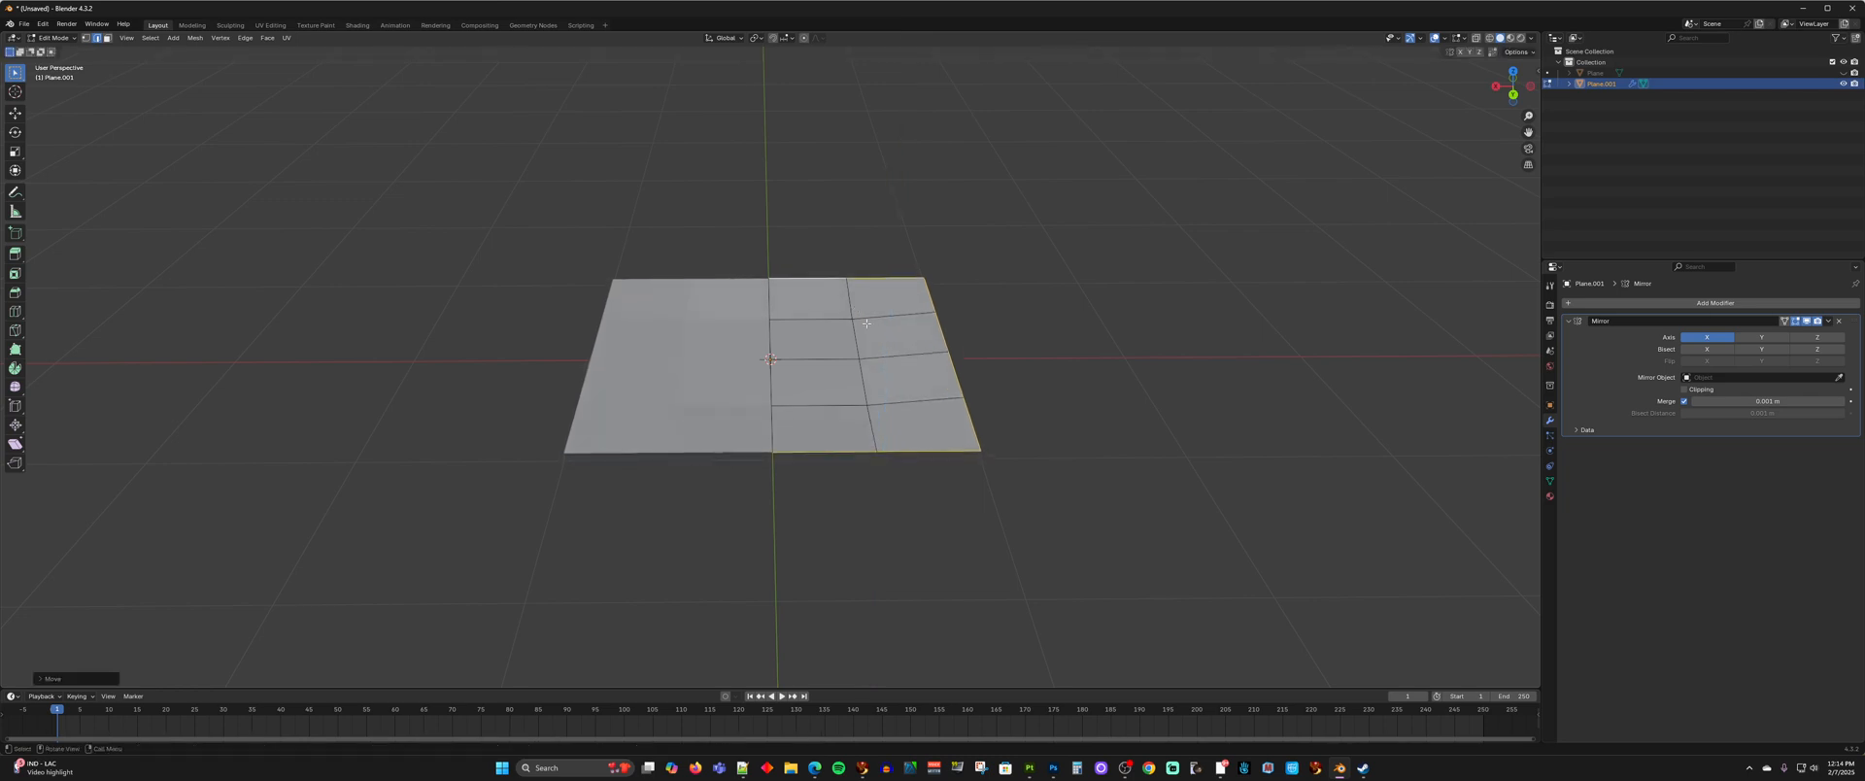
- Return to Object Mode and add a level 2 Subdivision Surface modifier to the mirrored plane
{"action": "mouse_move", "coordinate": [867, 323]}
{"action": "middle_mouse_down"}
{"action": "mouse_move", "coordinate": [846, 304]}
{"action": "mouse_move", "coordinate": [874, 345]}
{"action": "middle_mouse_up"}
{"action": "scroll", "coordinate": [901, 362], "scroll_direction": "up", "scroll_amount": 2}
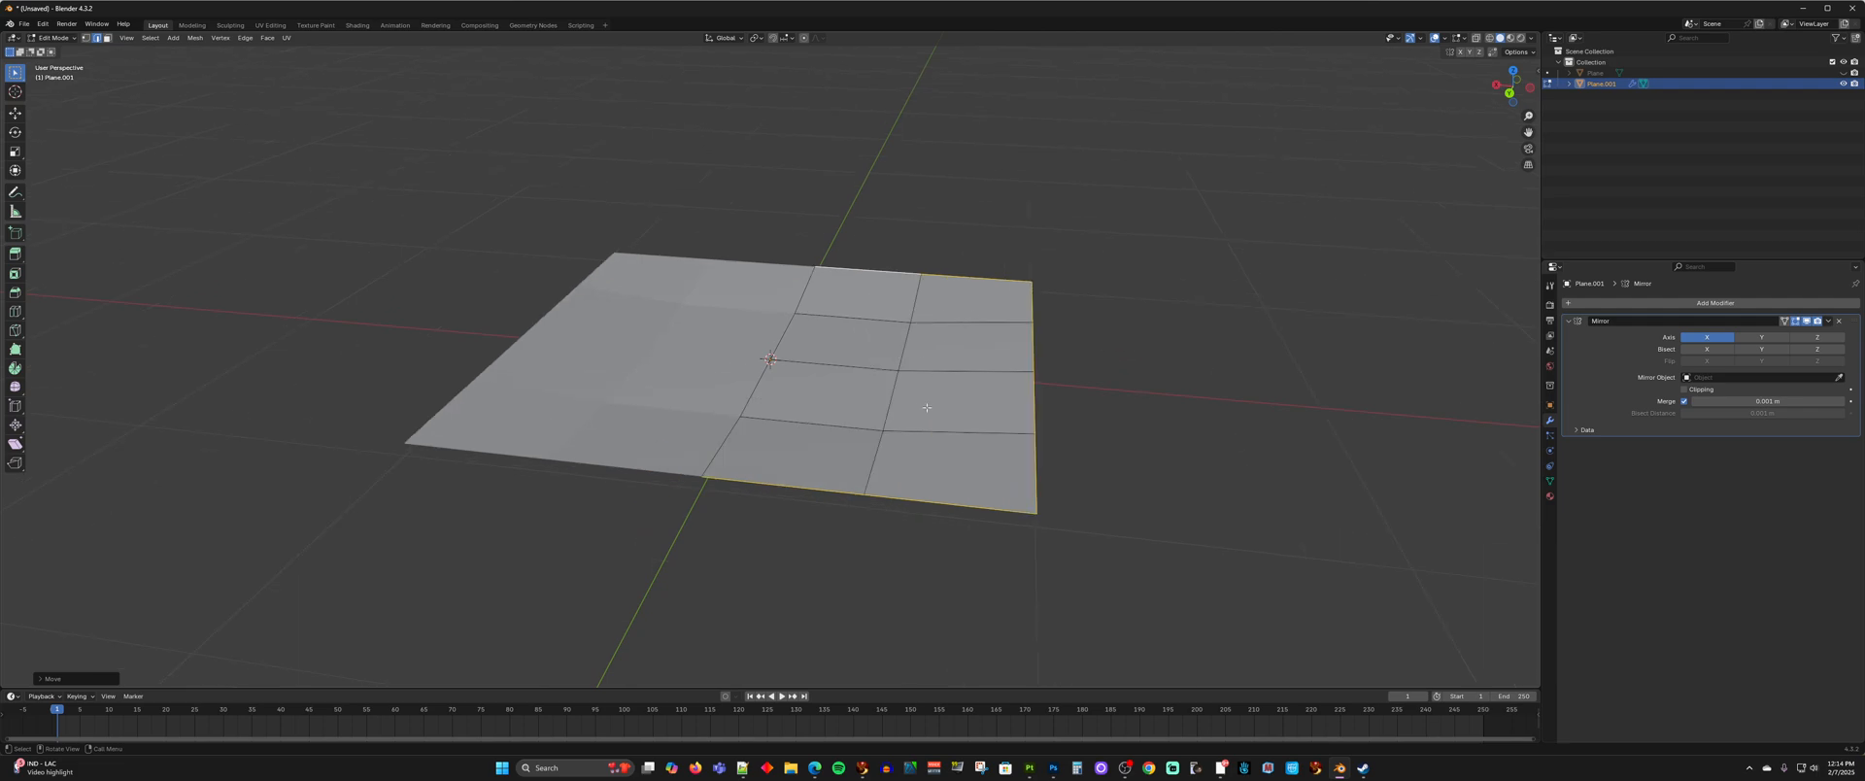
{"action": "middle_click_drag", "start_coordinate": [949, 341], "coordinate": [965, 378]}
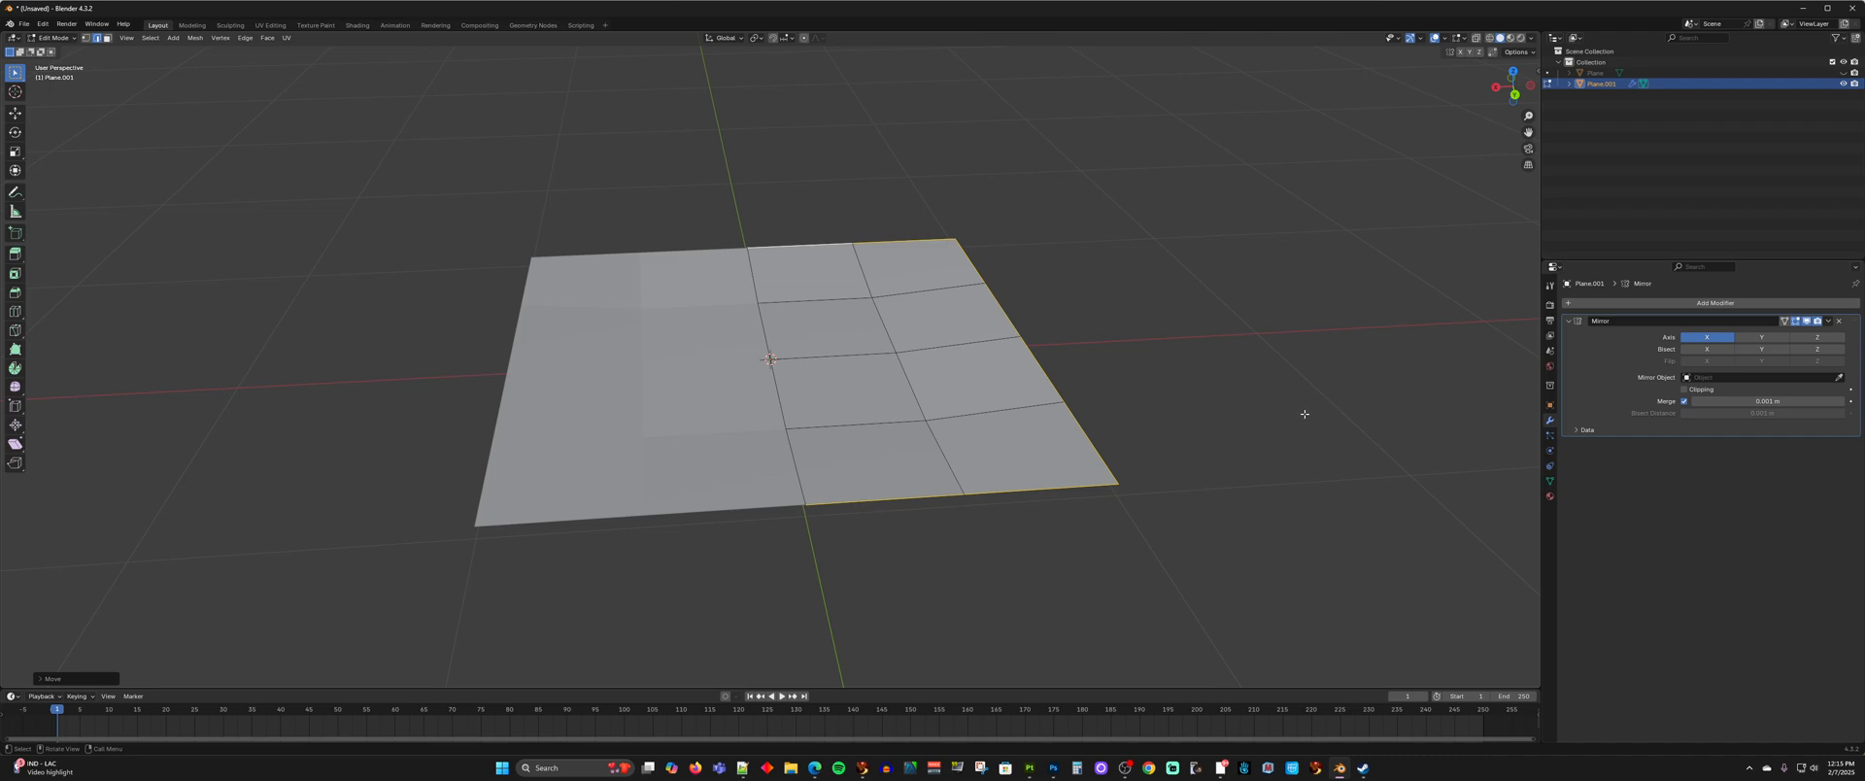
{"action": "key", "text": "Tab"}
{"action": "middle_click_drag", "start_coordinate": [1233, 457], "coordinate": [1217, 453]}
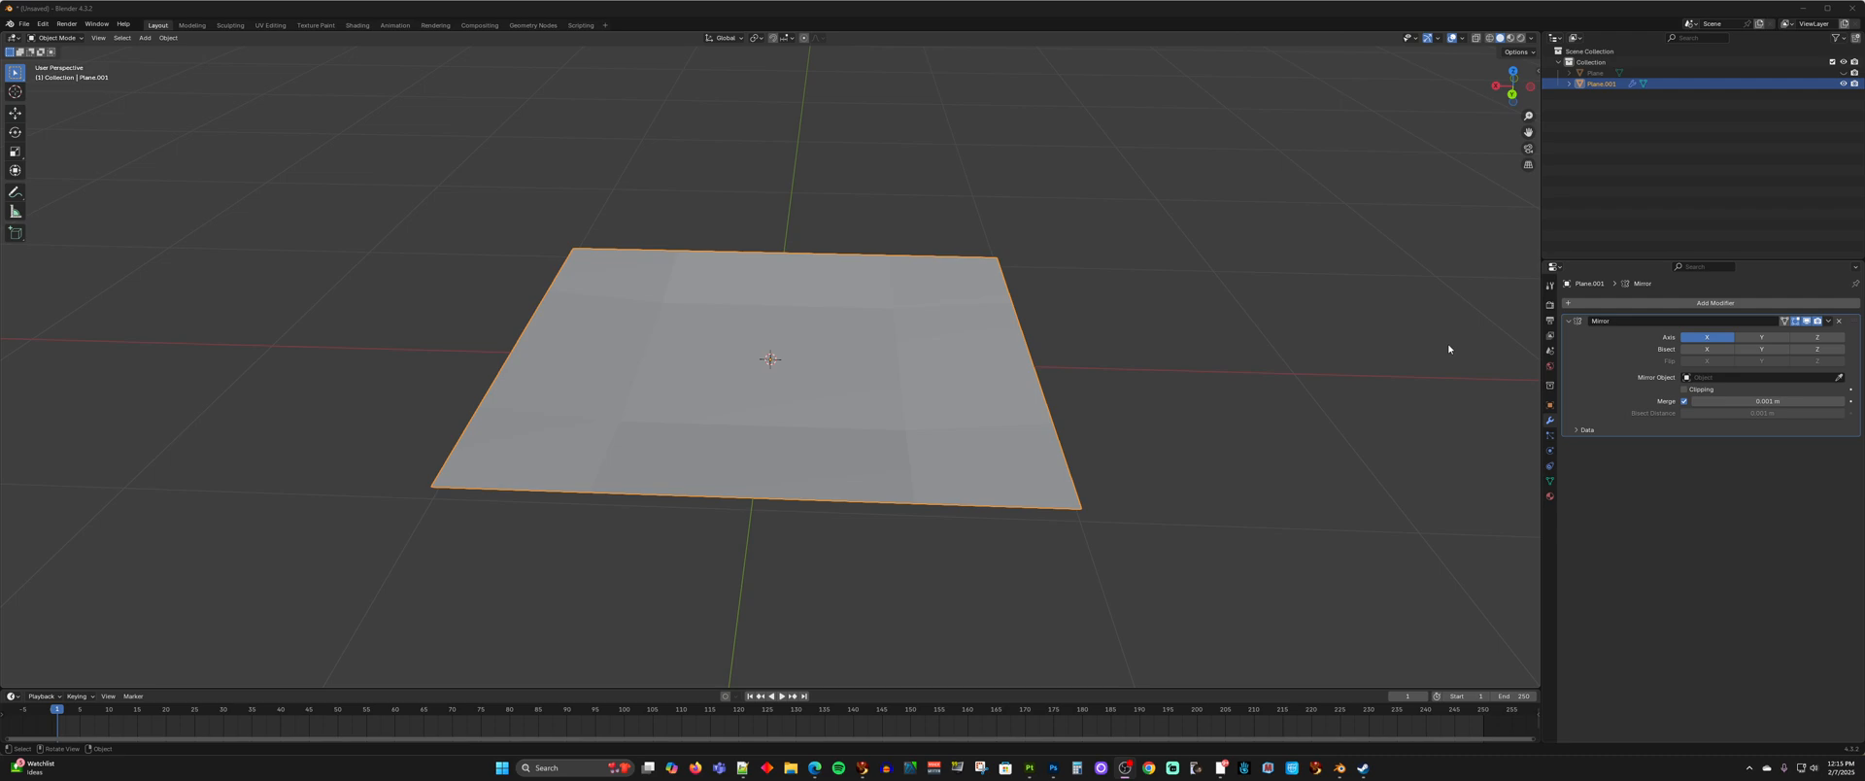
{"action": "left_click", "coordinate": [1214, 345]}
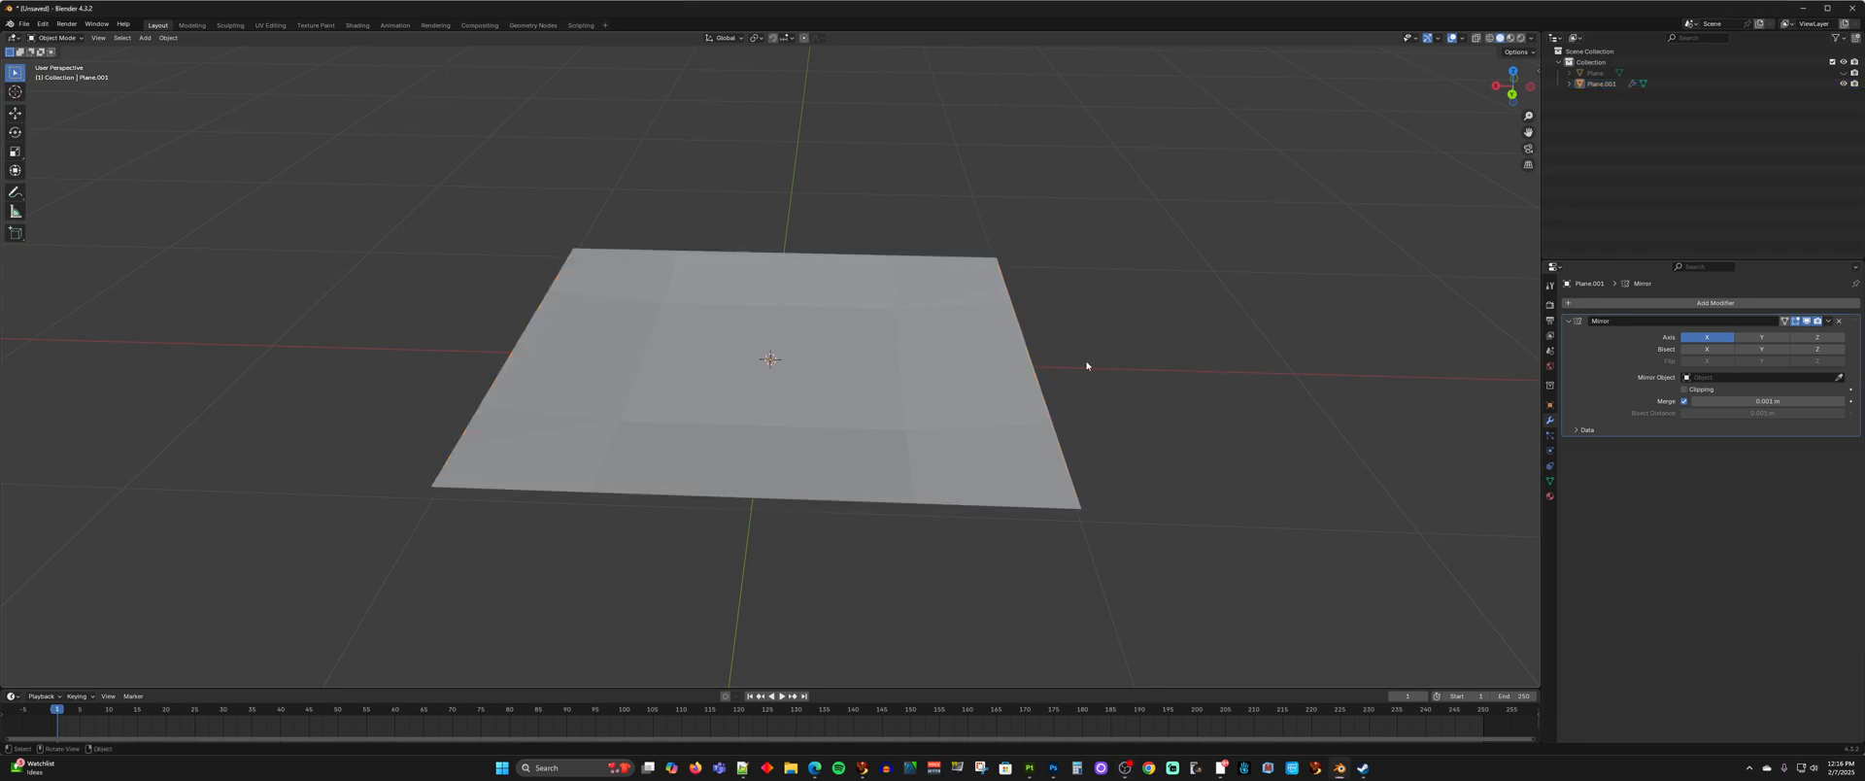
{"action": "left_click", "coordinate": [919, 372]}
{"action": "key", "text": "ctrl+2"}
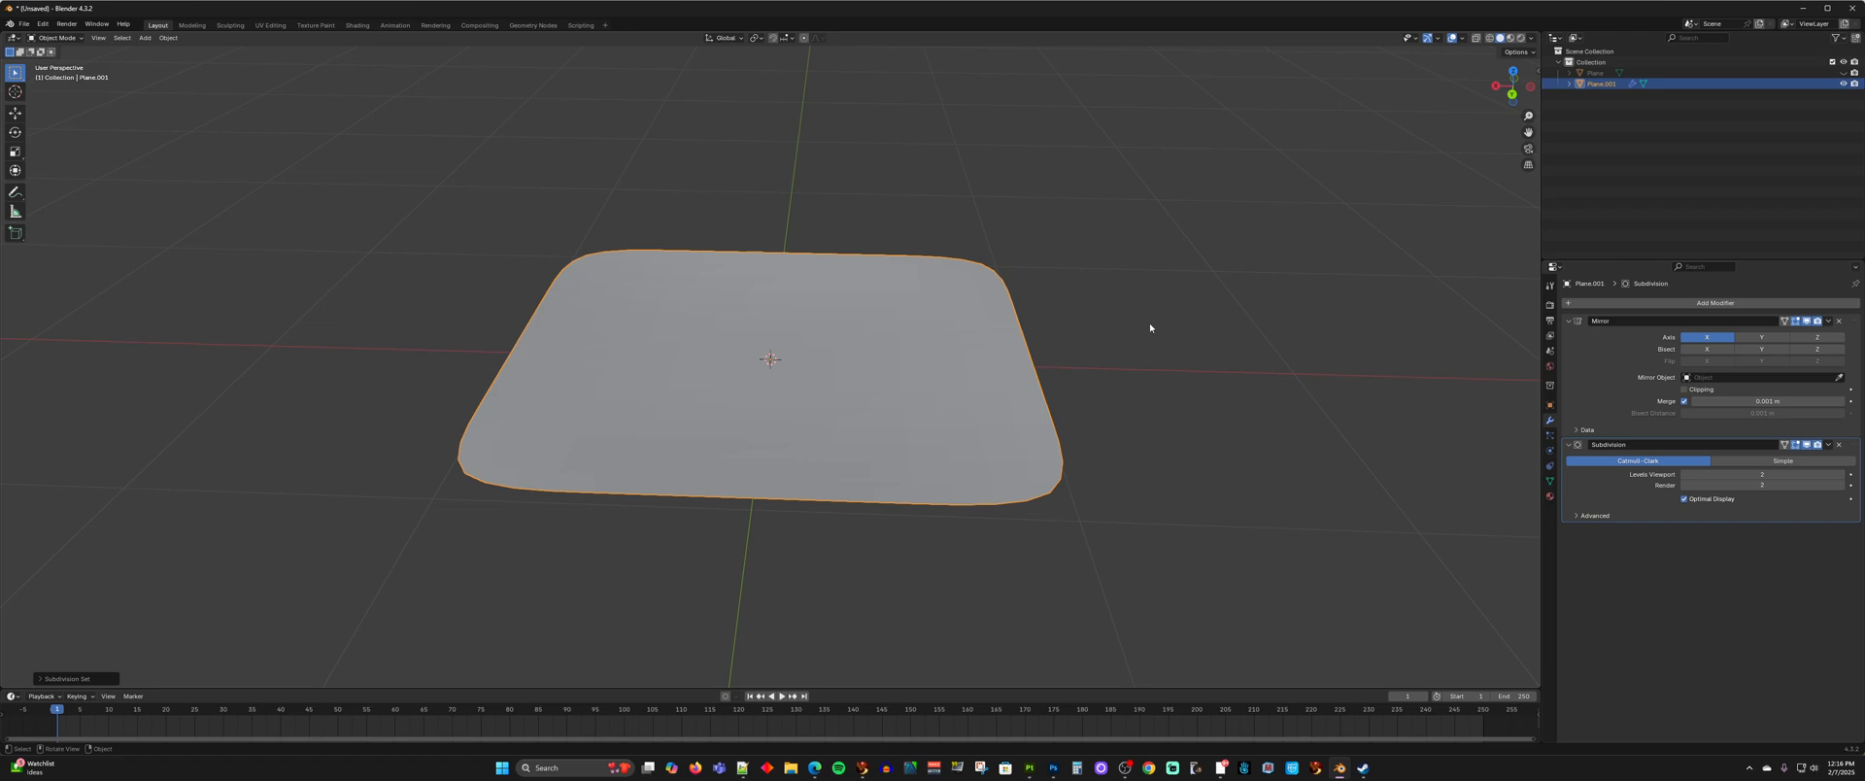
- Compare the Subdivision modifier's Simple type with Catmull-Clark, ending on Catmull-Clark
{"action": "middle_click_drag", "start_coordinate": [1150, 330], "coordinate": [1187, 407]}
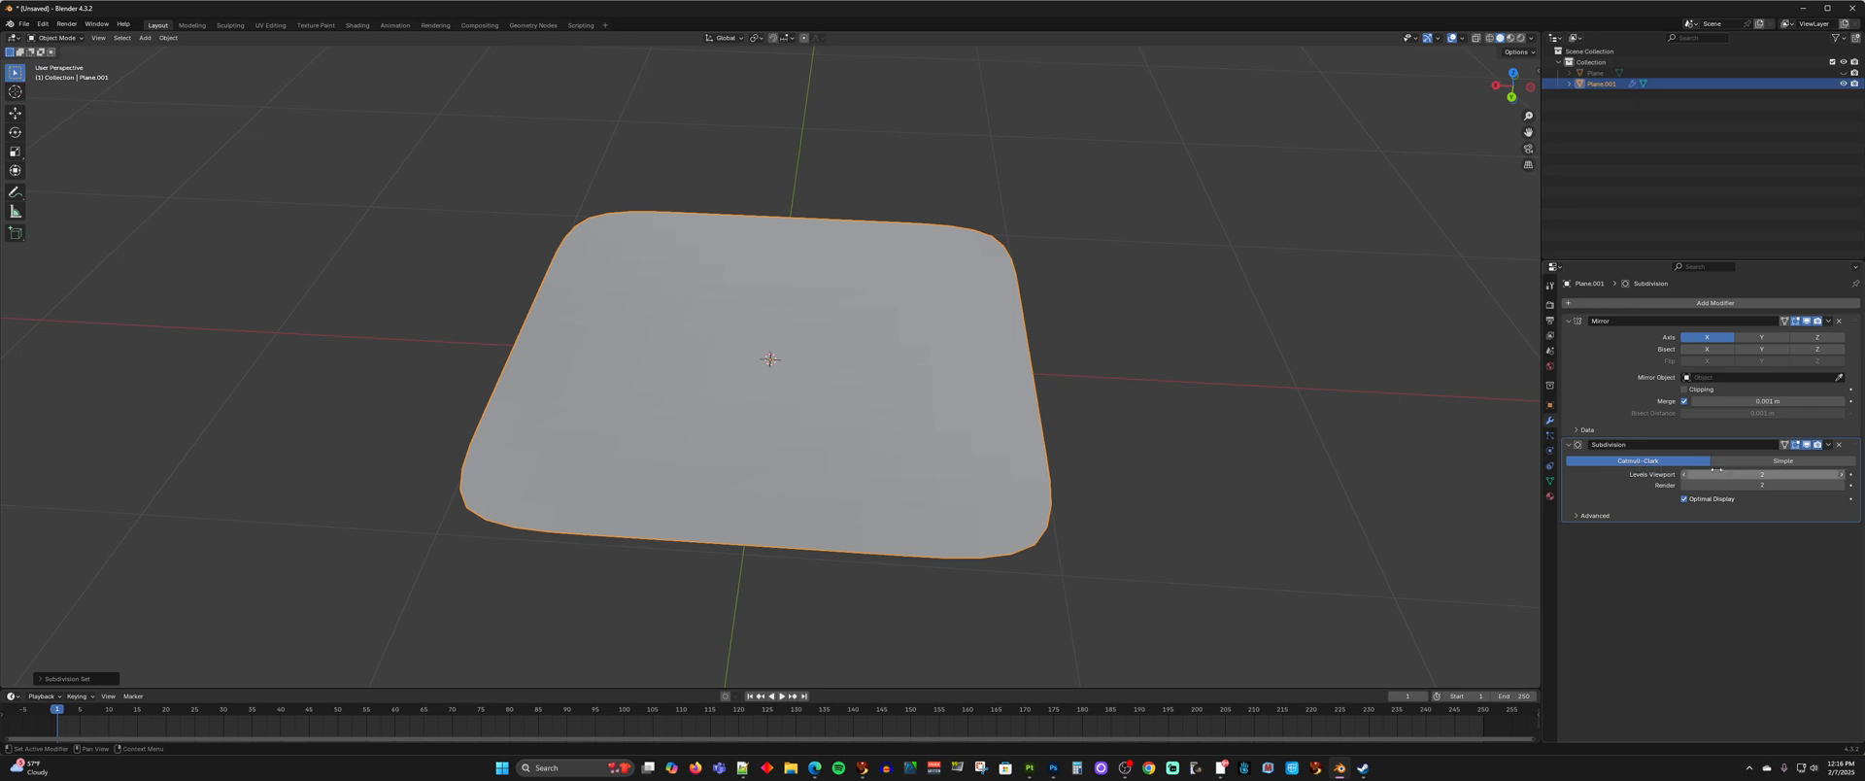
{"action": "left_click", "coordinate": [1783, 461]}
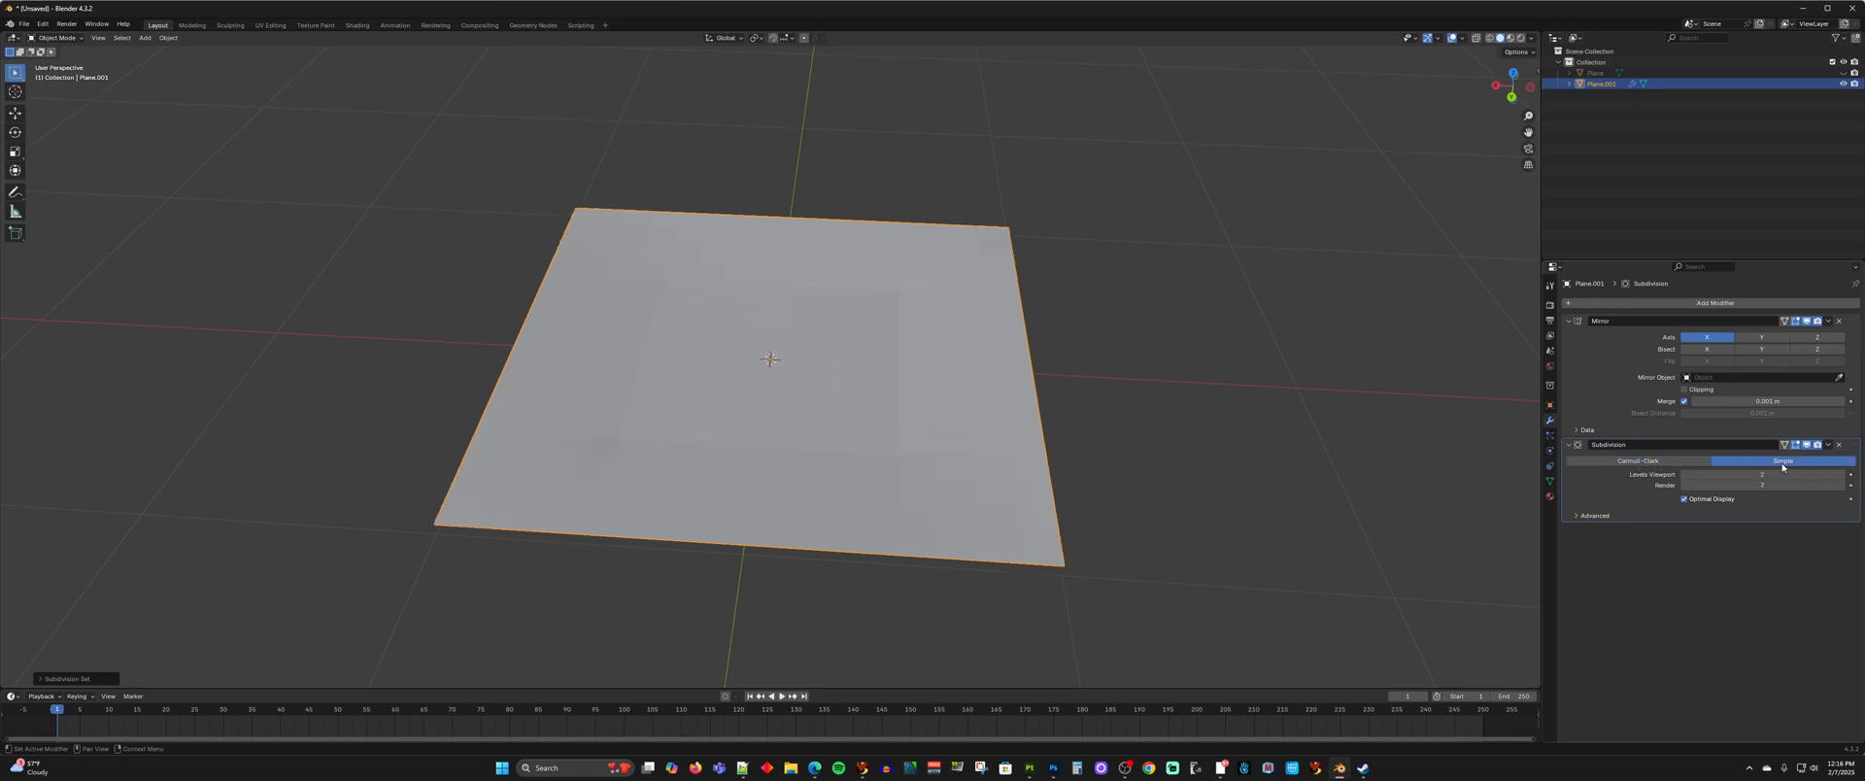
{"action": "left_click", "coordinate": [1684, 462]}
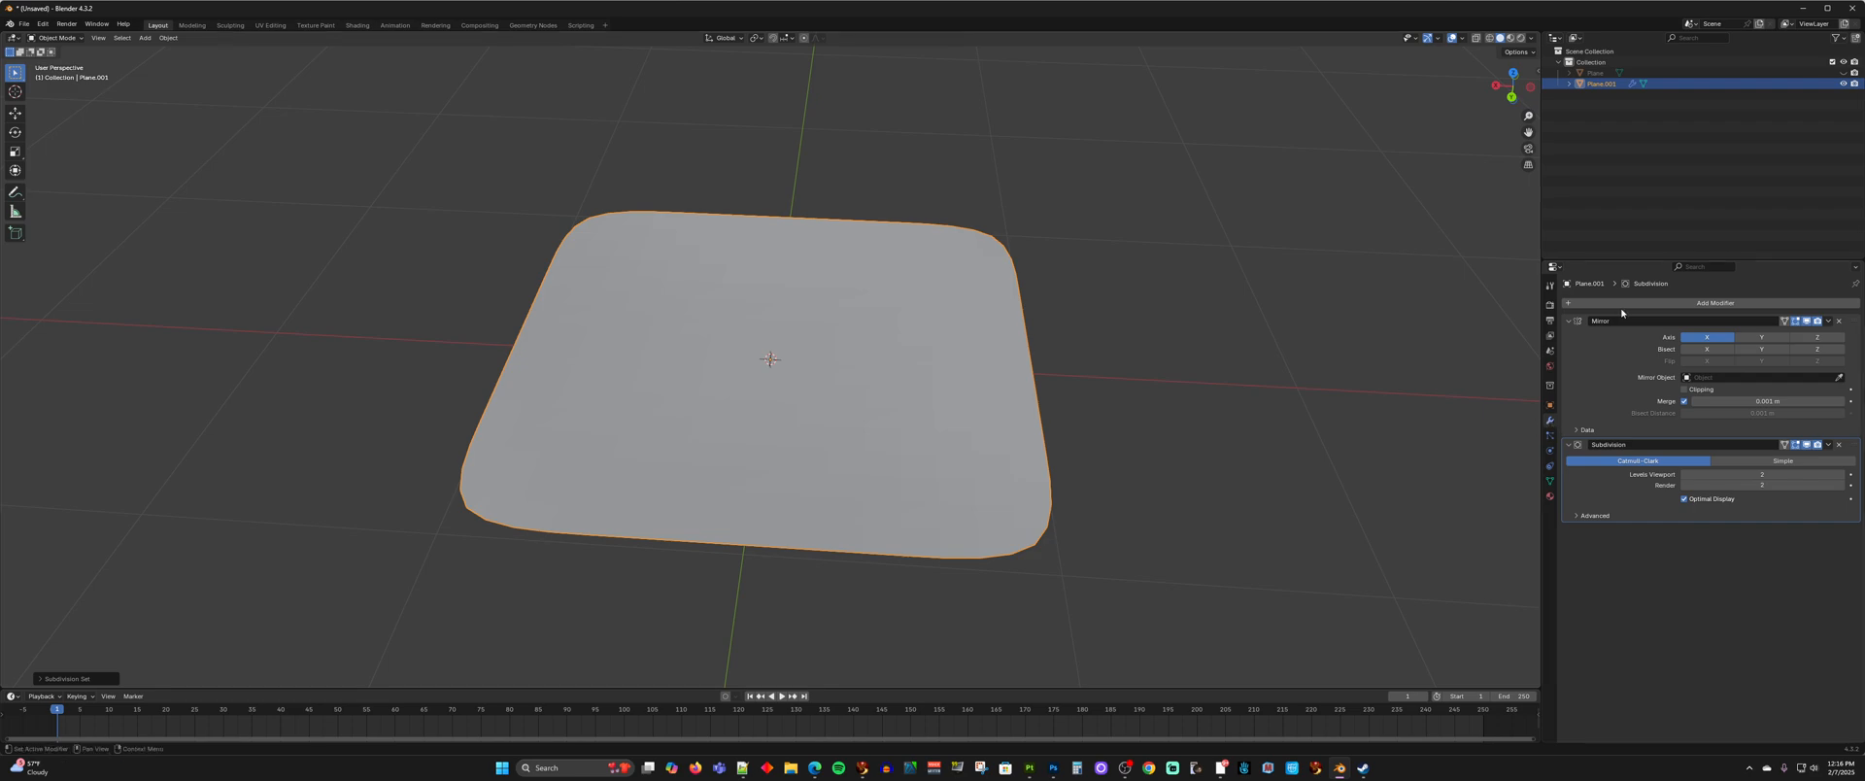
- Add a Solidify modifier to the mirrored, subdivided plane
{"action": "left_click", "coordinate": [1655, 302]}
{"action": "mouse_move", "coordinate": [1656, 304]}
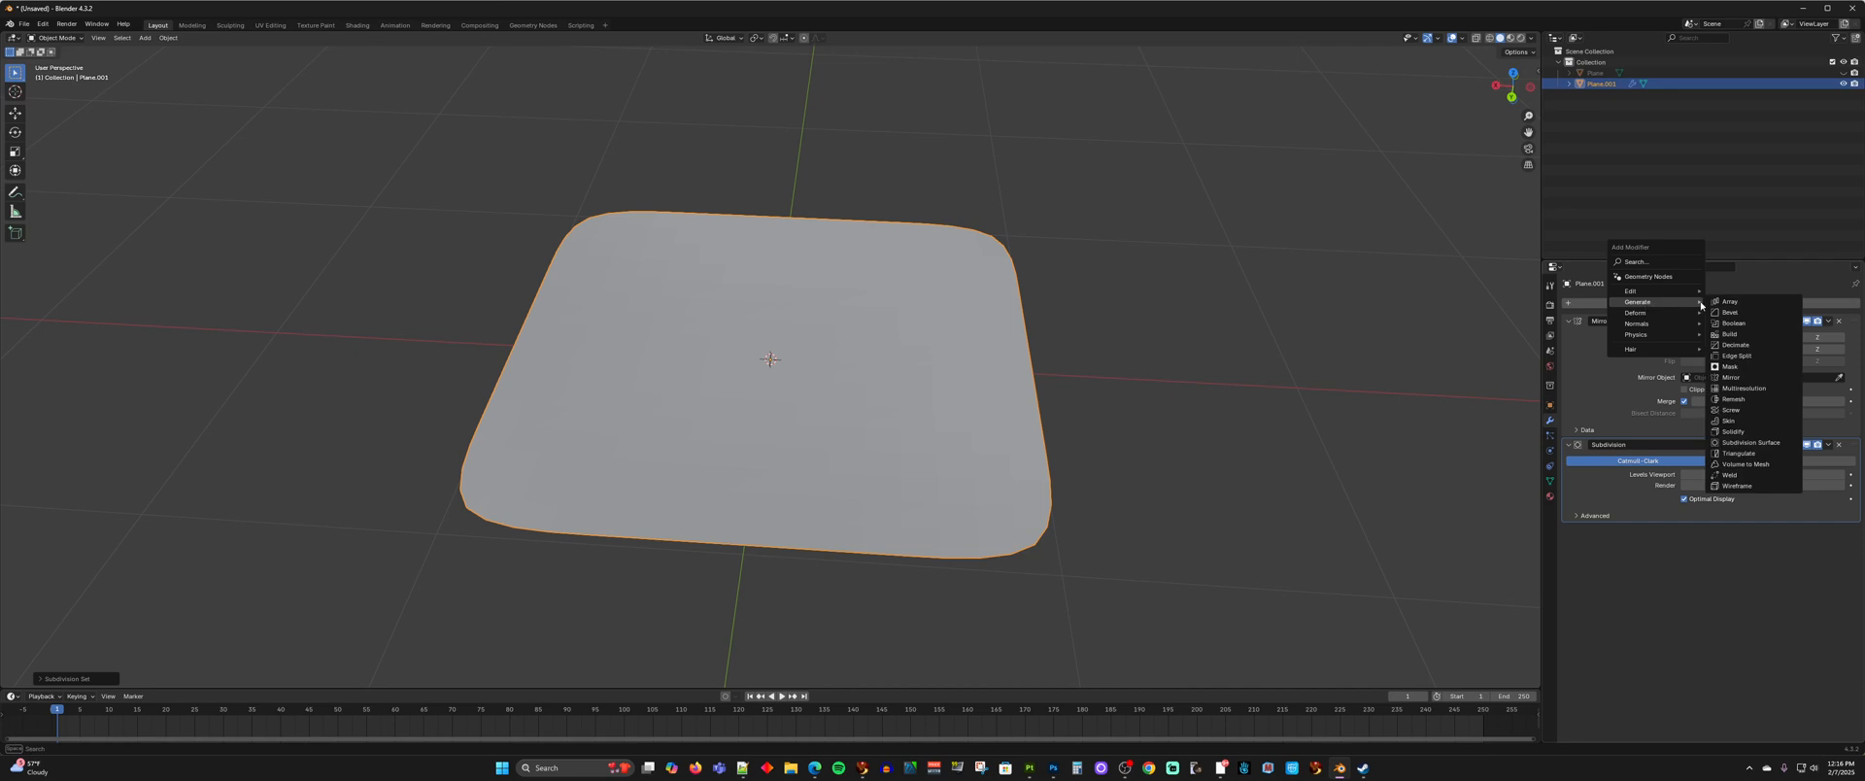
{"action": "left_click", "coordinate": [1750, 434]}
{"action": "middle_click_drag", "start_coordinate": [1375, 449], "coordinate": [1371, 477]}
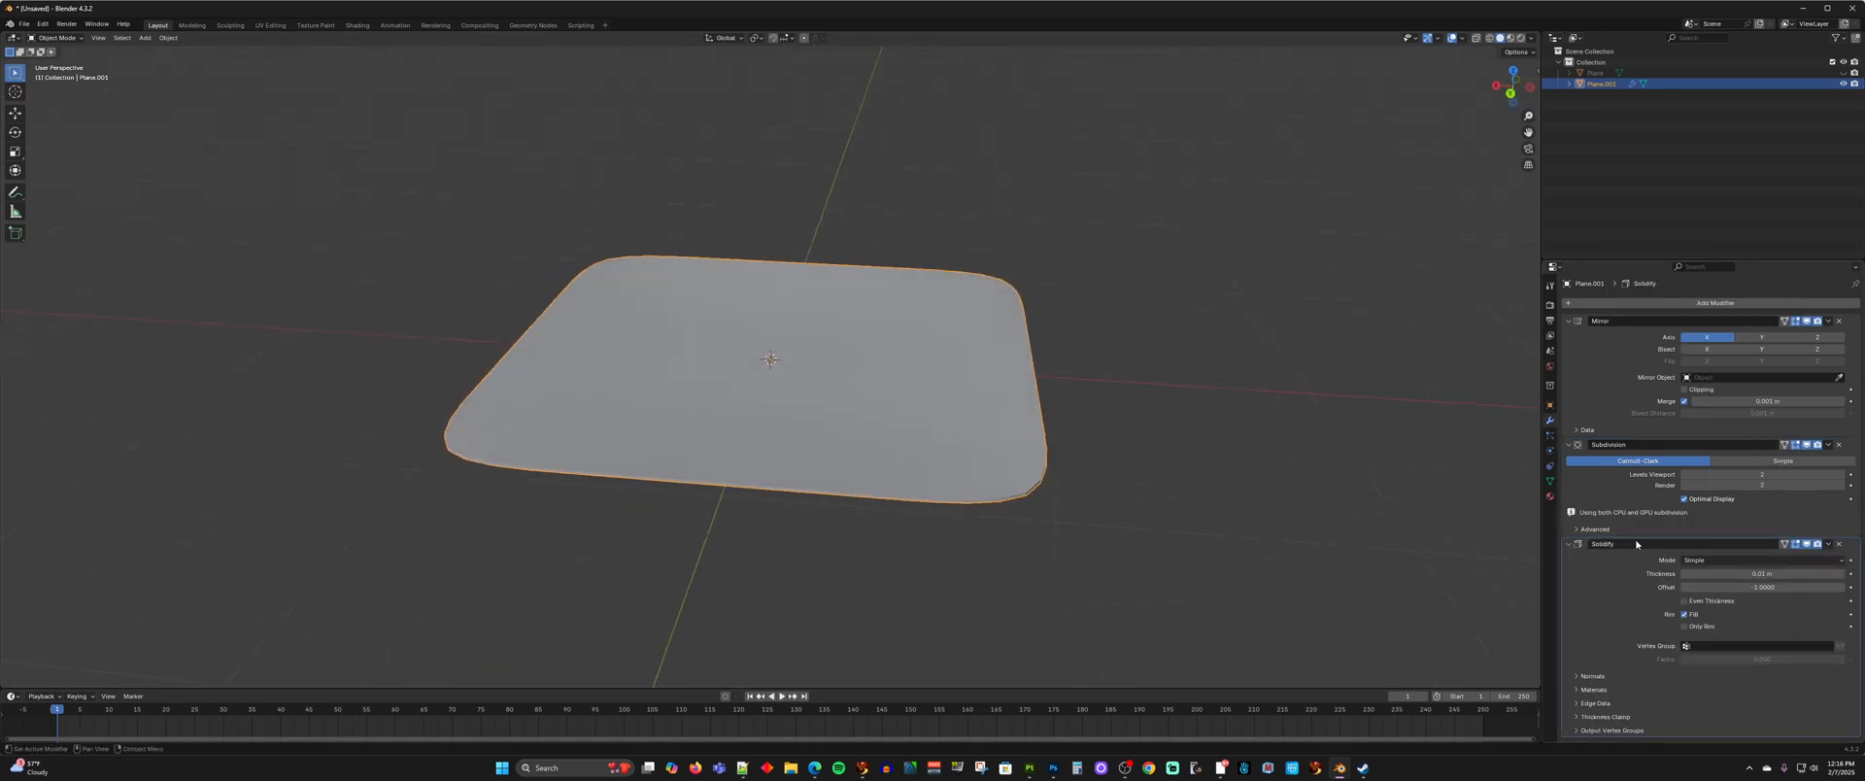
- Set the Solidify modifier's offset to 1 and enable Even Thickness
{"action": "left_click", "coordinate": [1764, 589]}
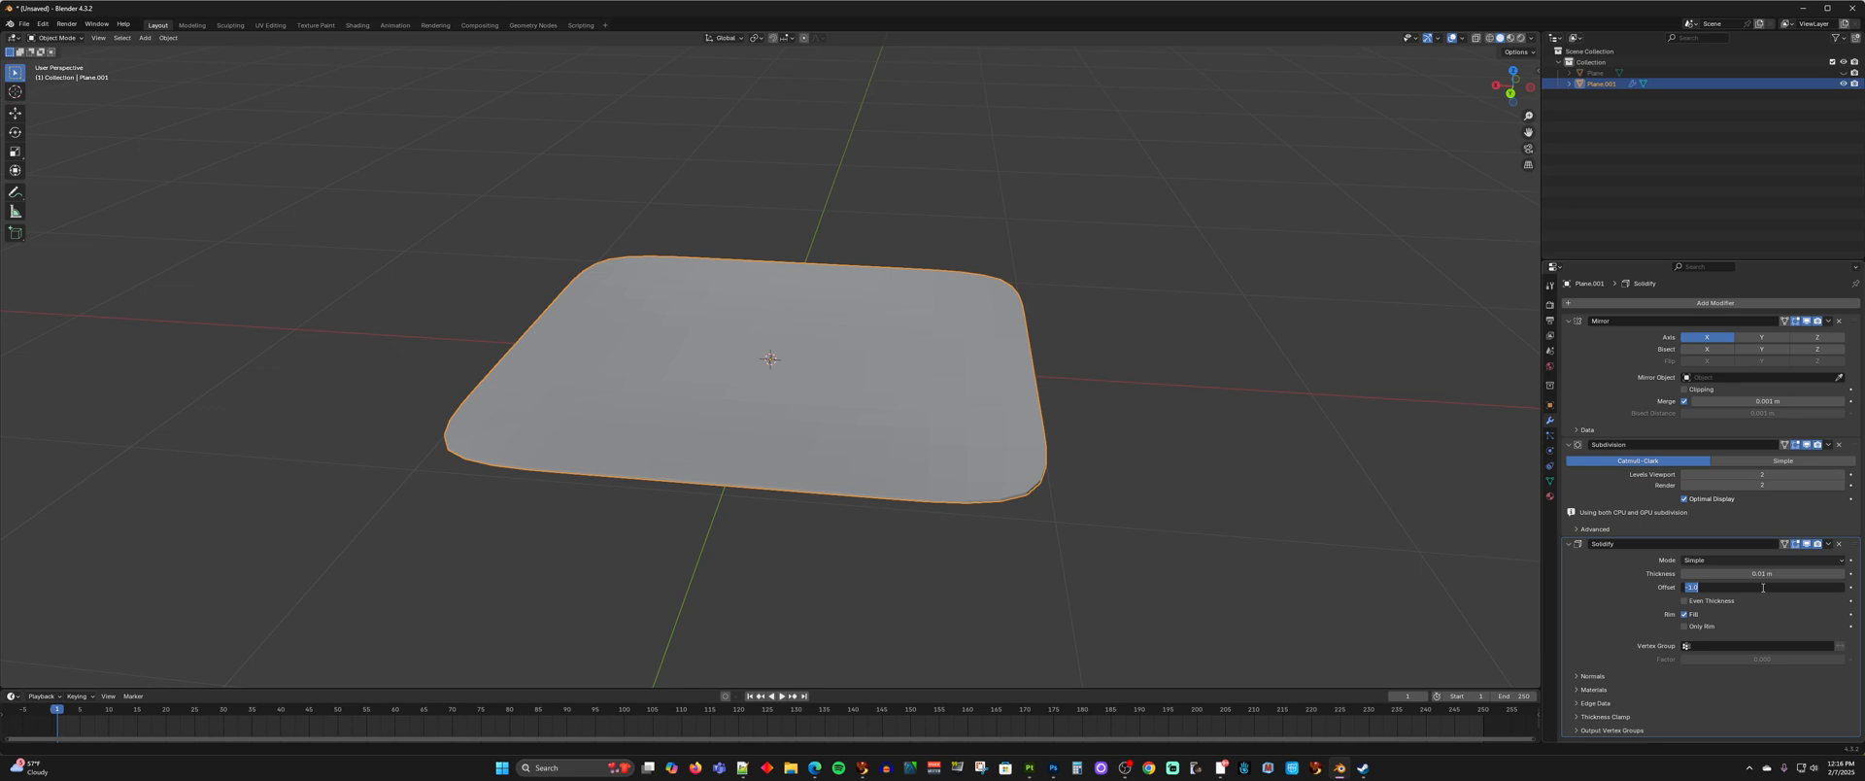
{"action": "type", "text": "1"}
{"action": "key", "text": "Return"}
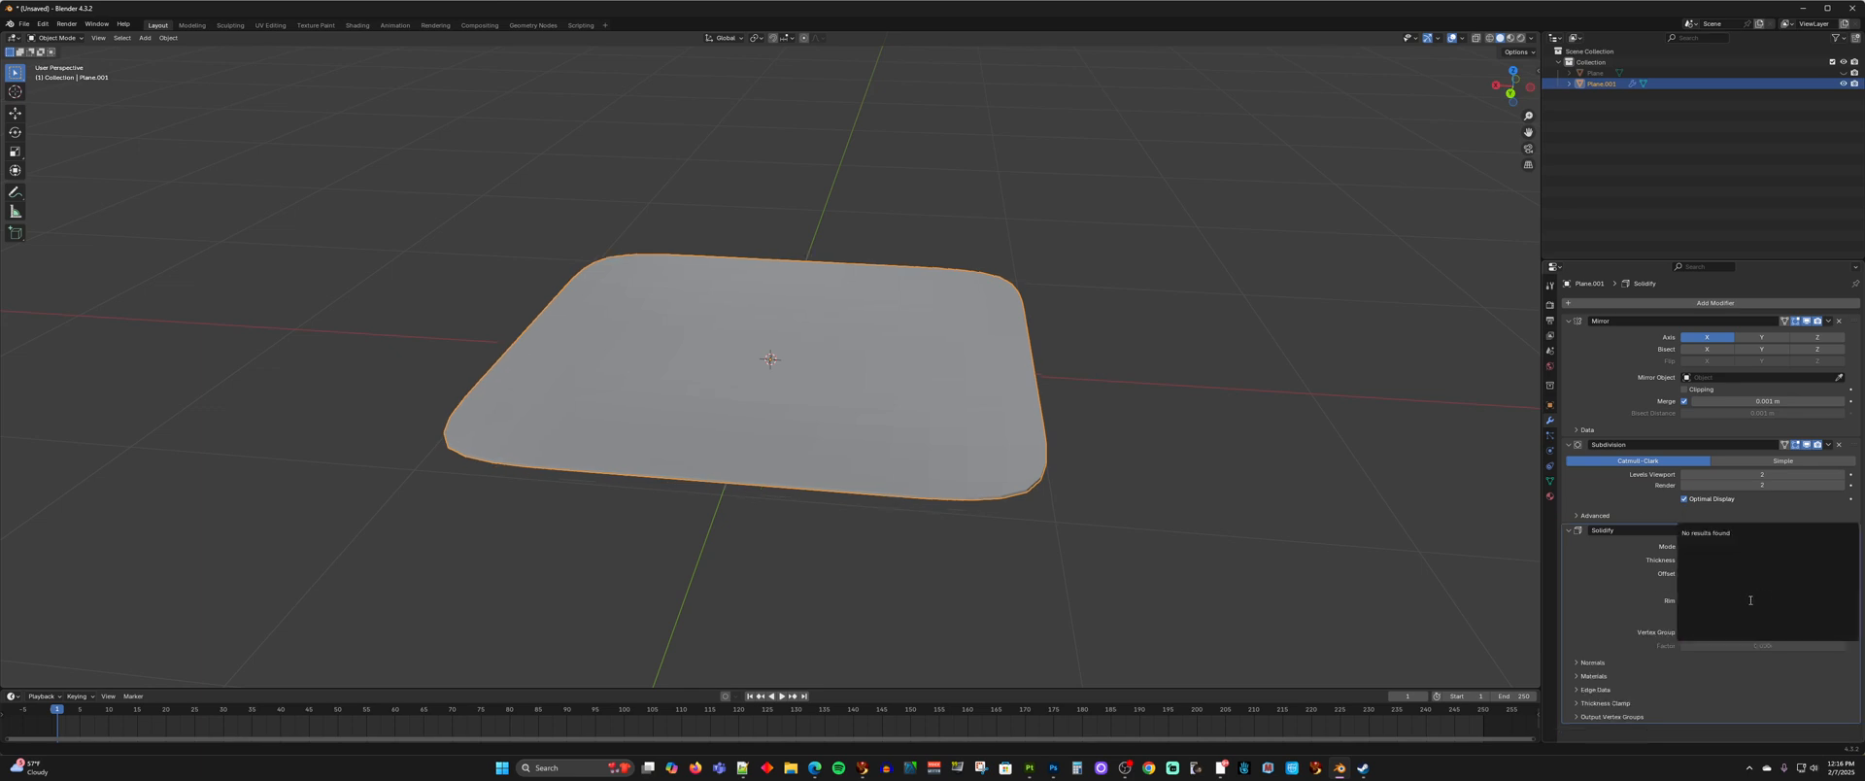
{"action": "left_click", "coordinate": [1593, 571]}
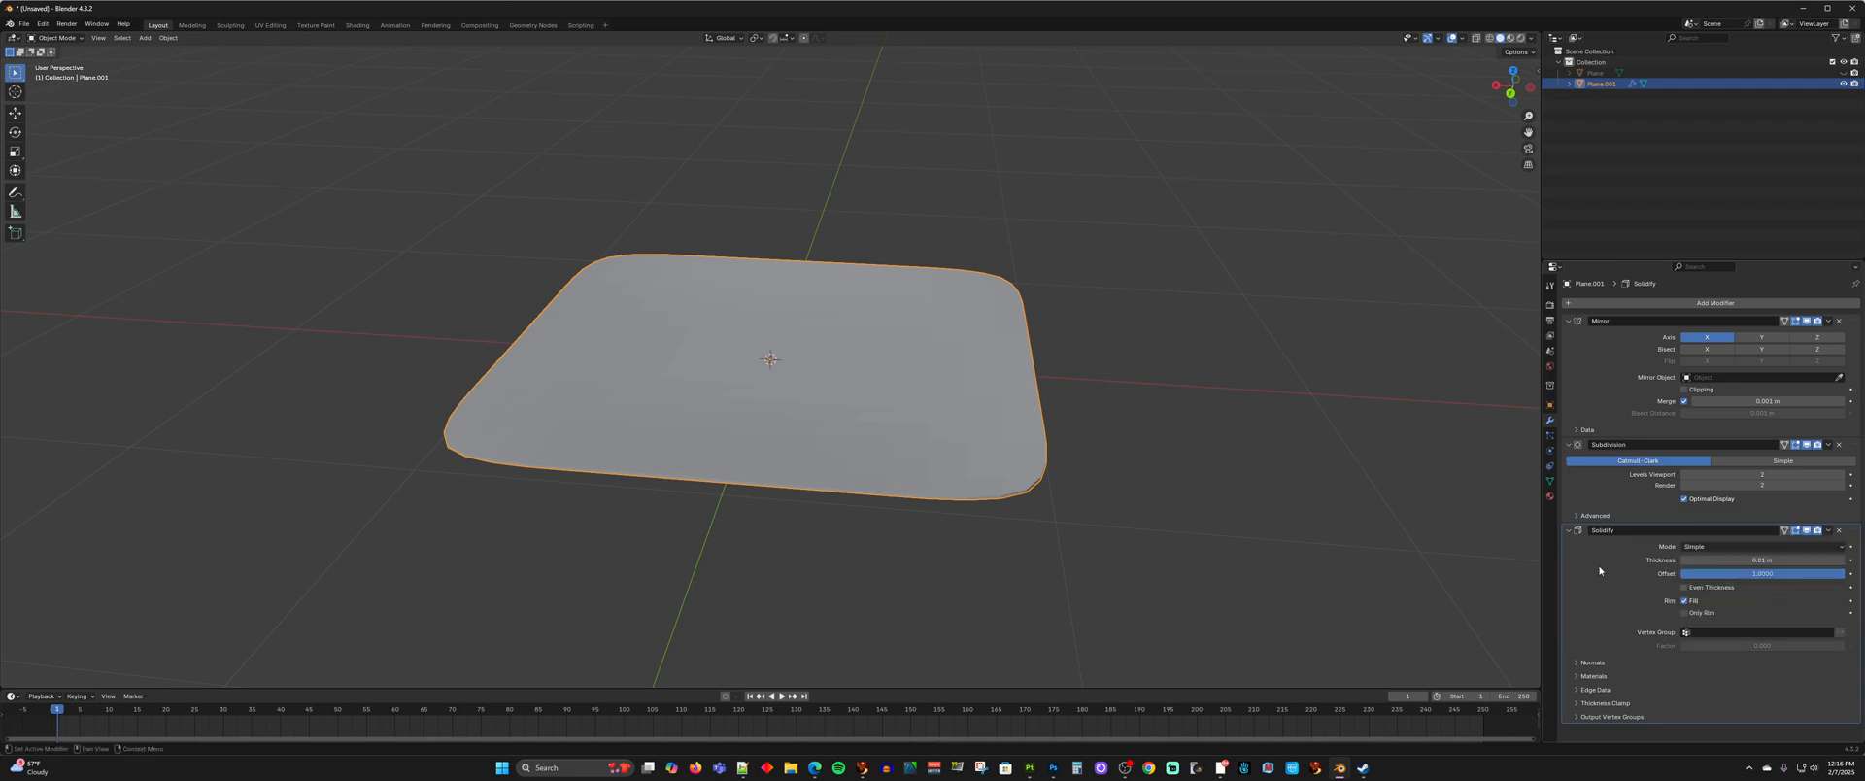
{"action": "left_click", "coordinate": [1685, 588]}
{"action": "middle_click_drag", "start_coordinate": [1124, 511], "coordinate": [1091, 490]}
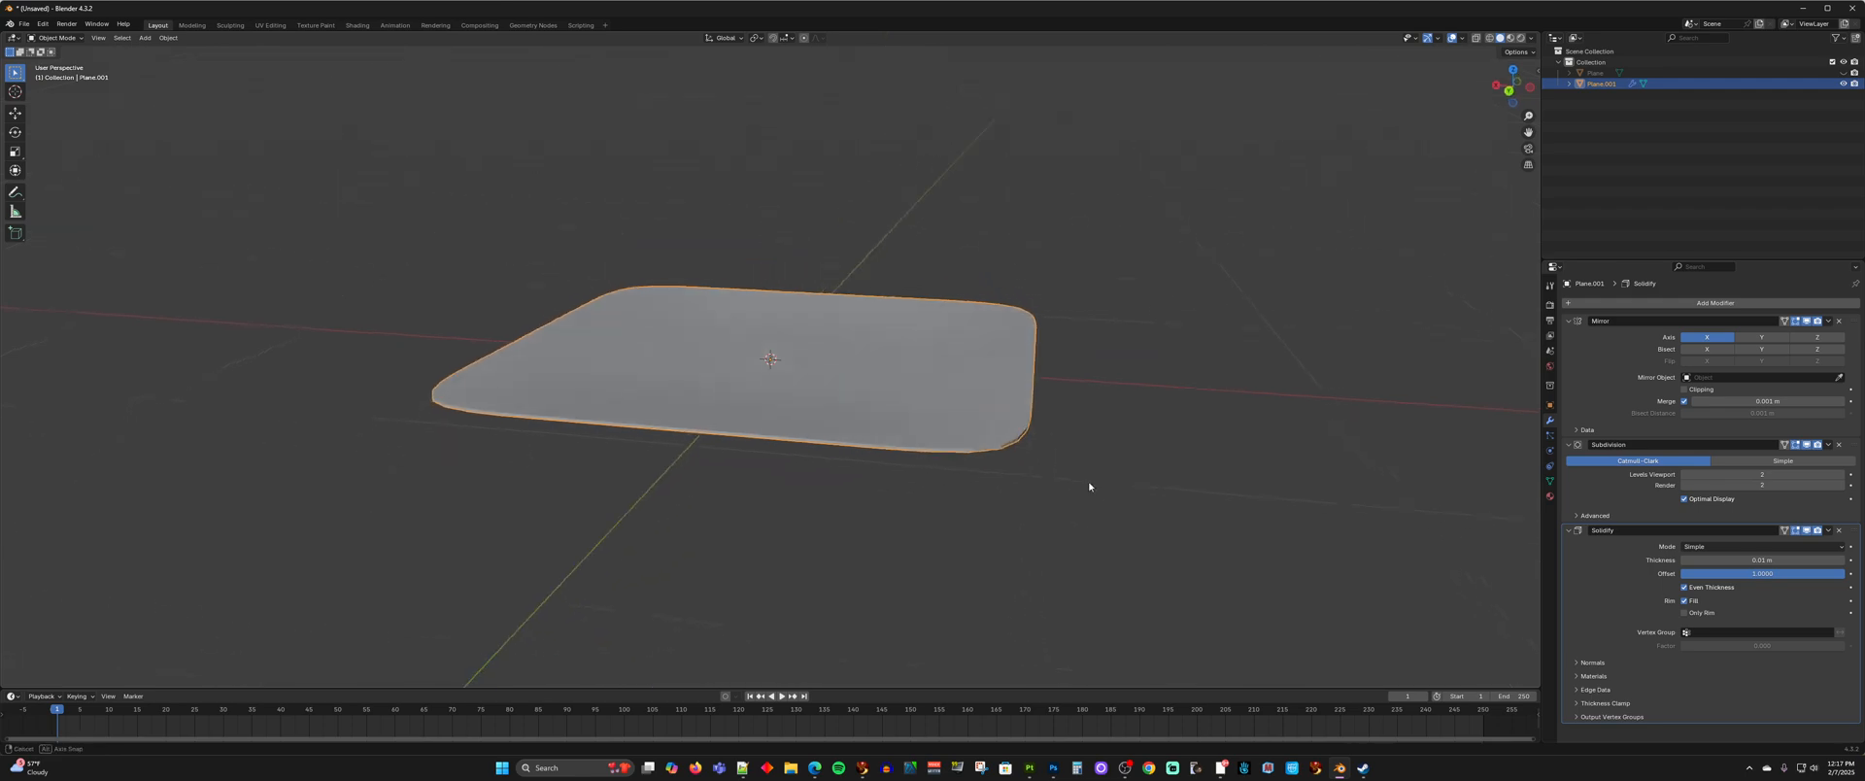
- Increase the Solidify thickness to 0.15 m to give the cushion its height
{"action": "left_click", "coordinate": [1843, 560]}
{"action": "left_click", "coordinate": [1842, 560]}
{"action": "left_click", "coordinate": [1843, 561]}
{"action": "left_click", "coordinate": [1842, 560]}
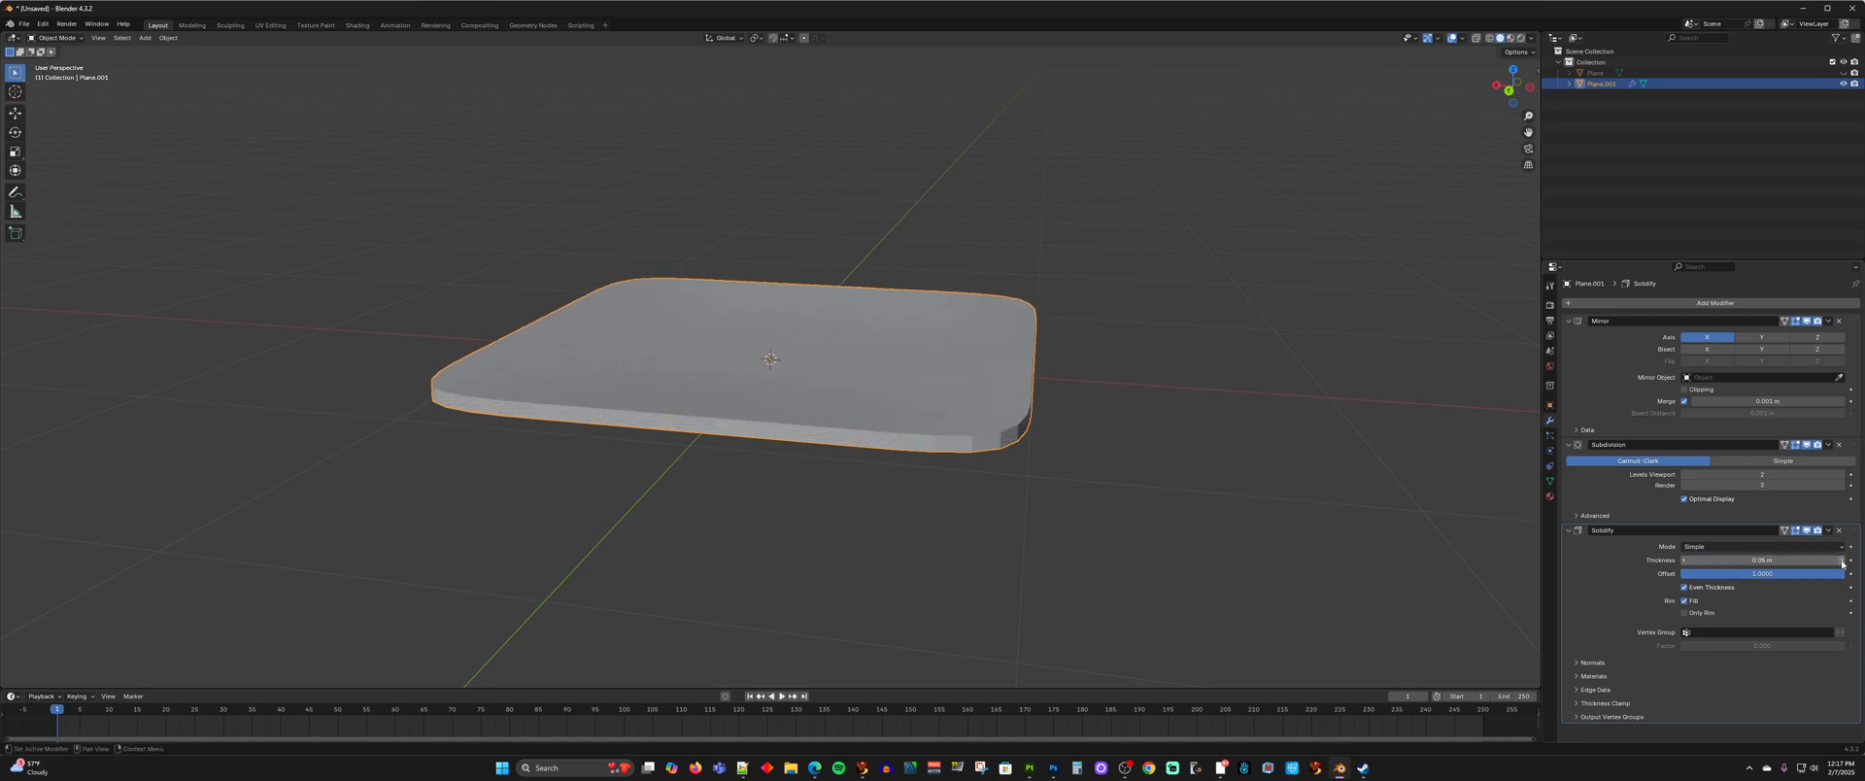
{"action": "left_click", "coordinate": [1842, 561]}
{"action": "left_click", "coordinate": [1842, 561]}
{"action": "left_click", "coordinate": [1843, 561]}
{"action": "left_click", "coordinate": [1843, 561]}
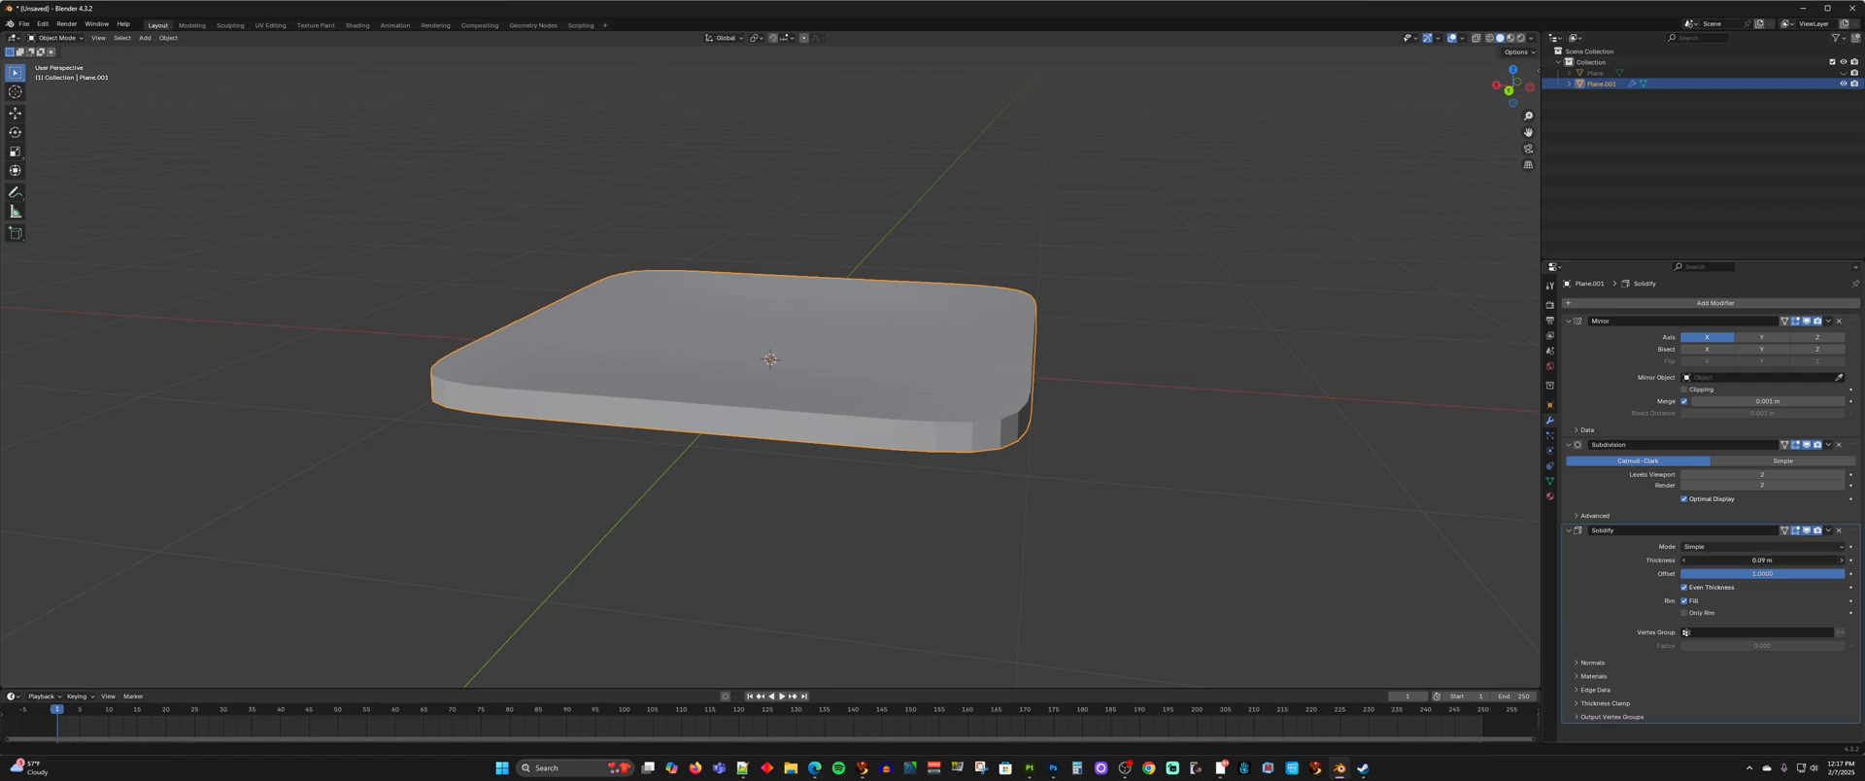
{"action": "left_click", "coordinate": [1843, 561]}
{"action": "left_click", "coordinate": [1843, 560]}
{"action": "left_click", "coordinate": [1843, 560]}
{"action": "left_click", "coordinate": [1840, 561]}
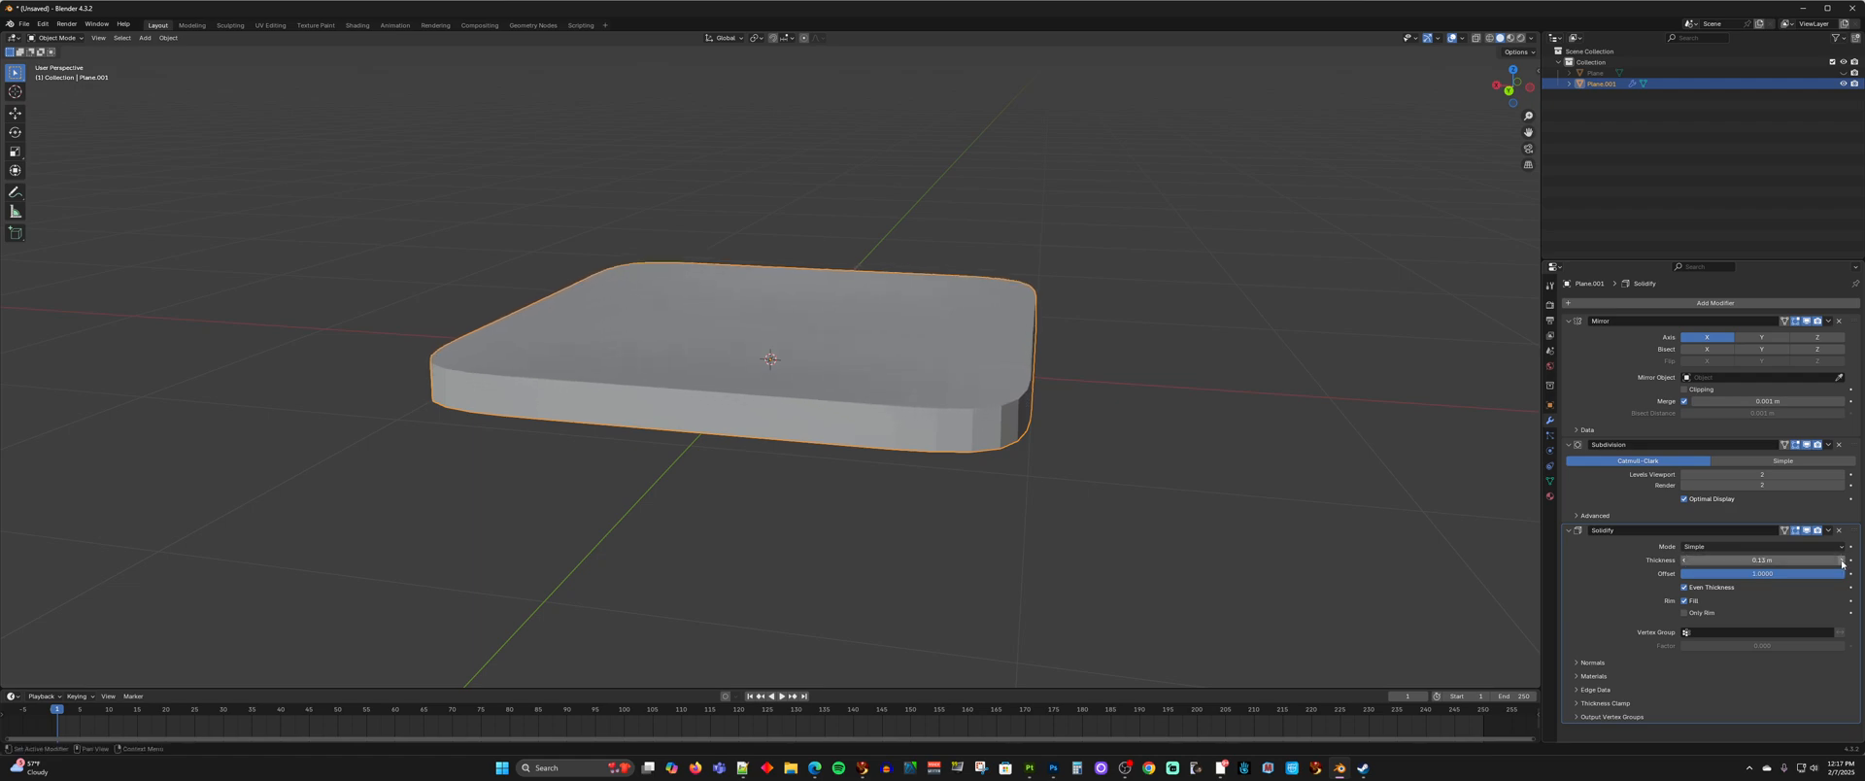
{"action": "left_click", "coordinate": [1841, 560]}
{"action": "left_click", "coordinate": [1841, 560]}
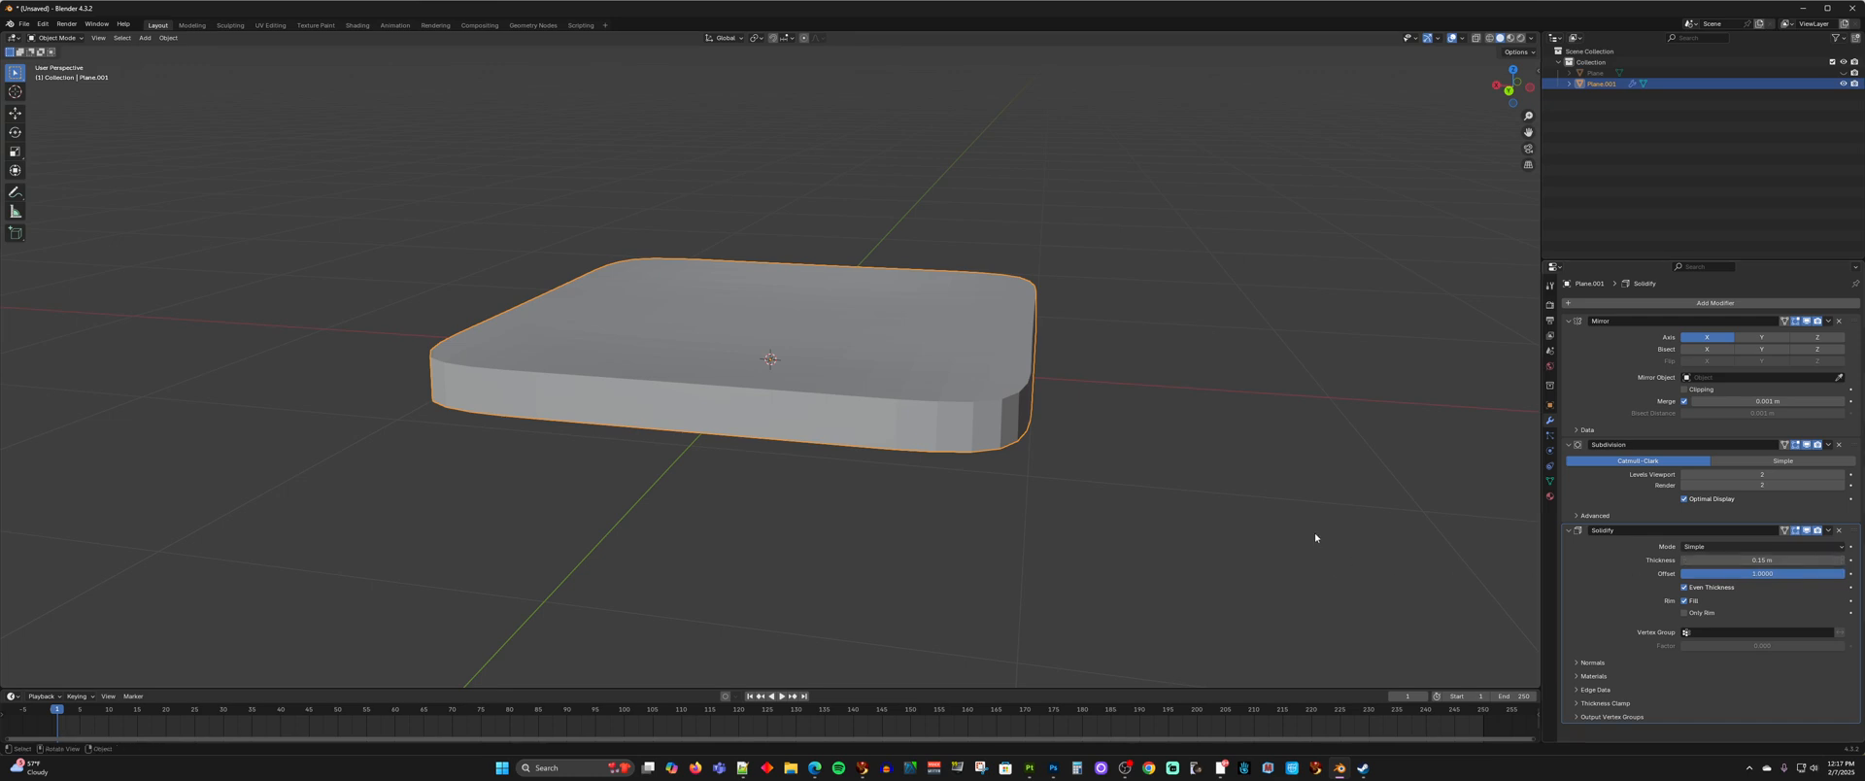
{"action": "middle_click_drag", "start_coordinate": [1316, 537], "coordinate": [1408, 557]}
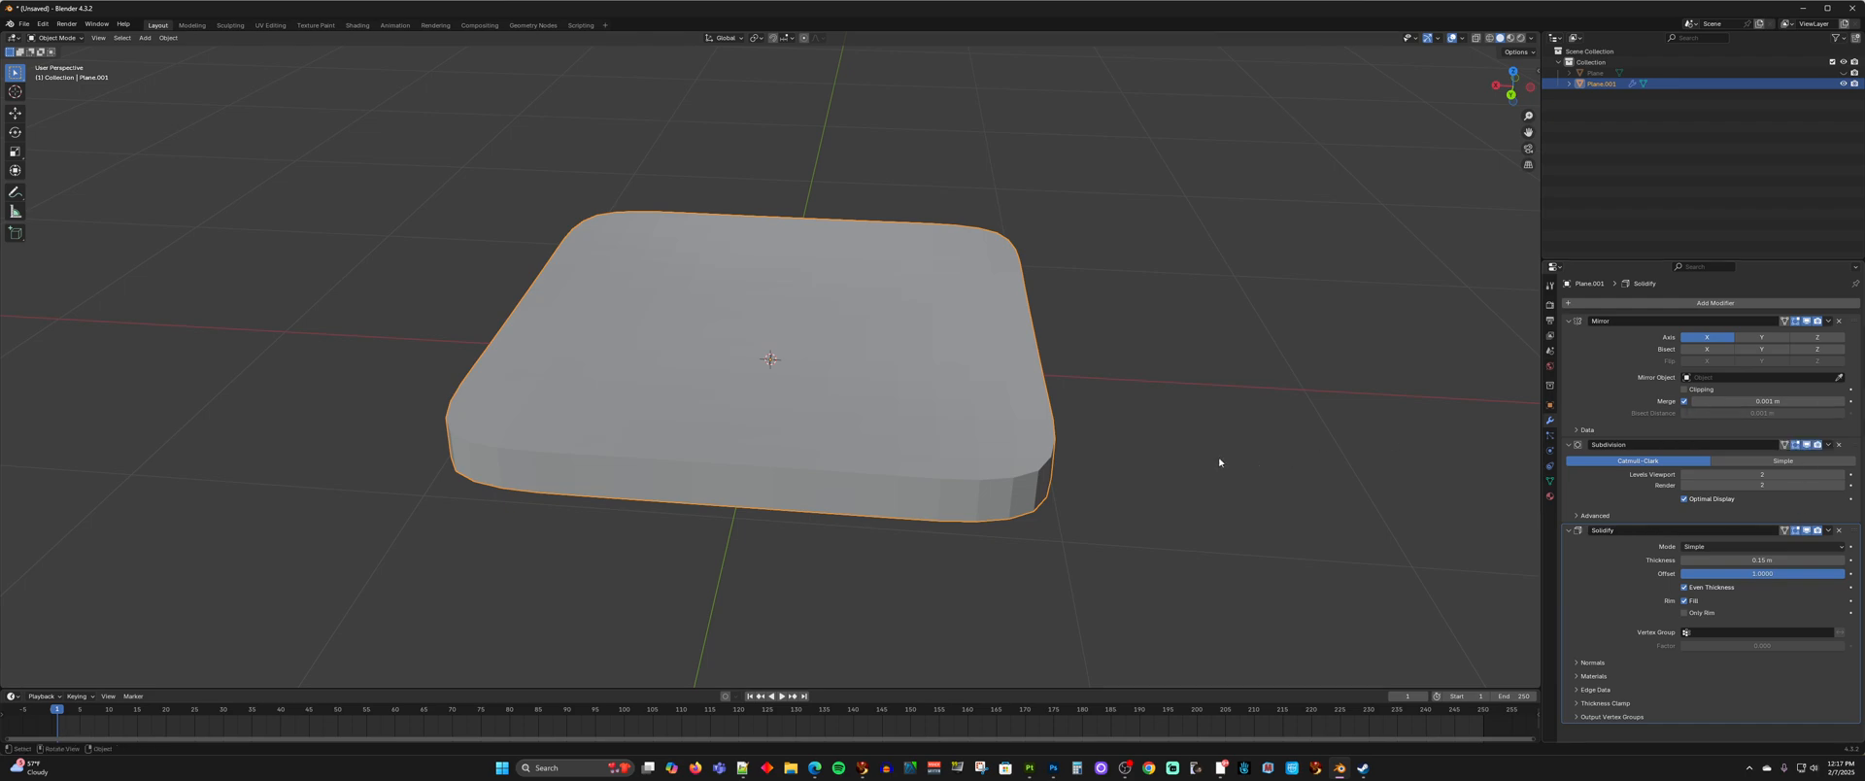
{"action": "key", "text": "Tab"}
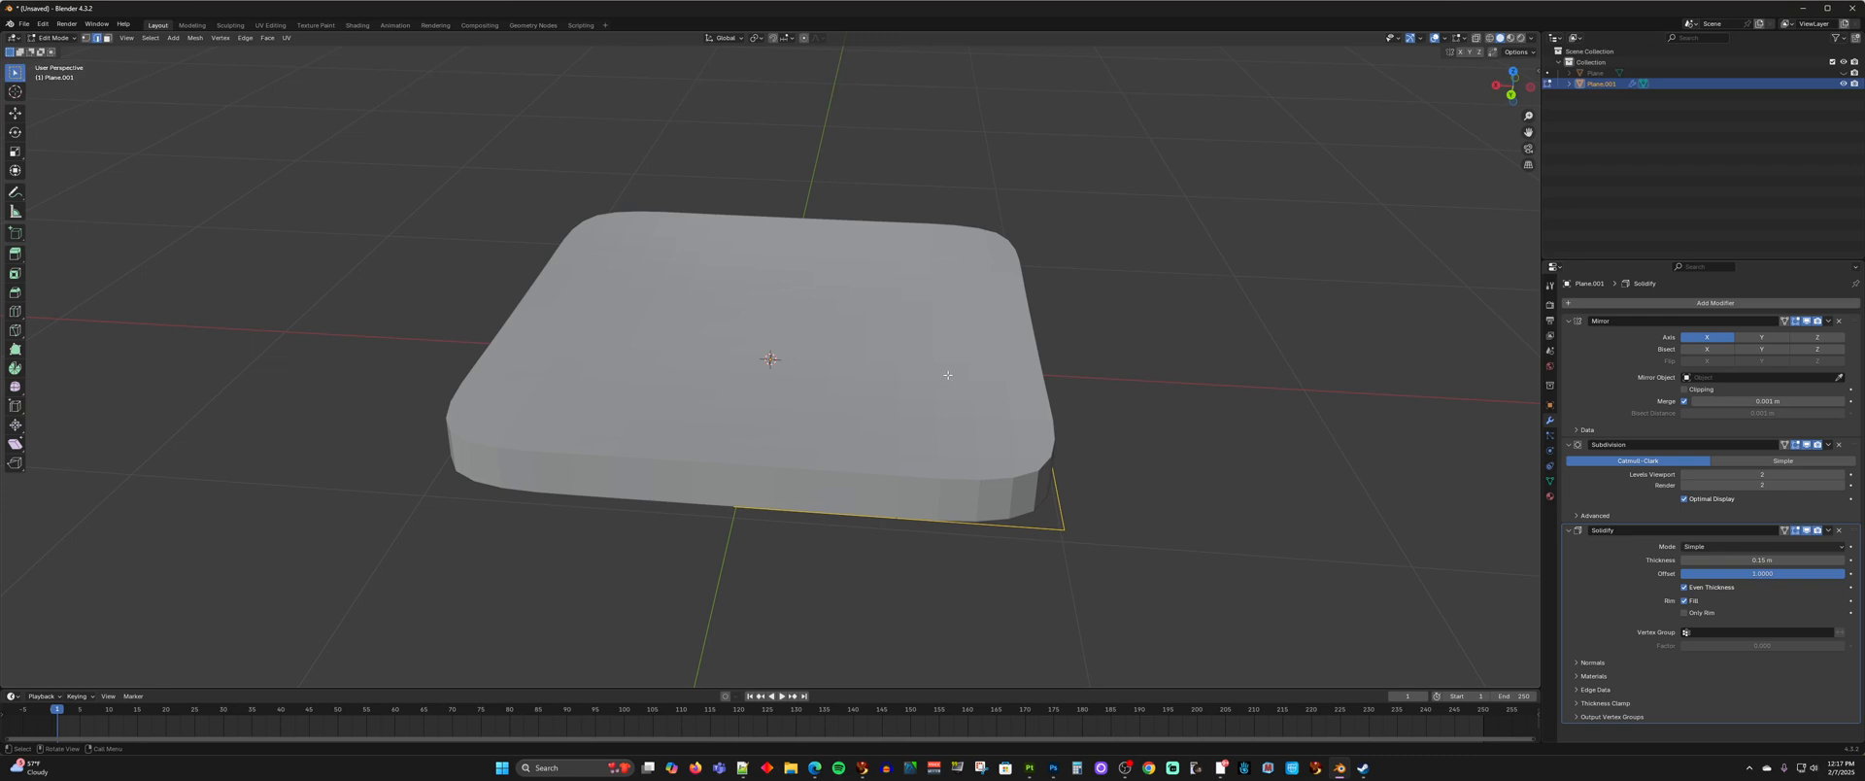
{"action": "middle_click_drag", "start_coordinate": [947, 375], "coordinate": [954, 425]}
{"action": "middle_click_drag", "start_coordinate": [1007, 485], "coordinate": [1200, 467]}
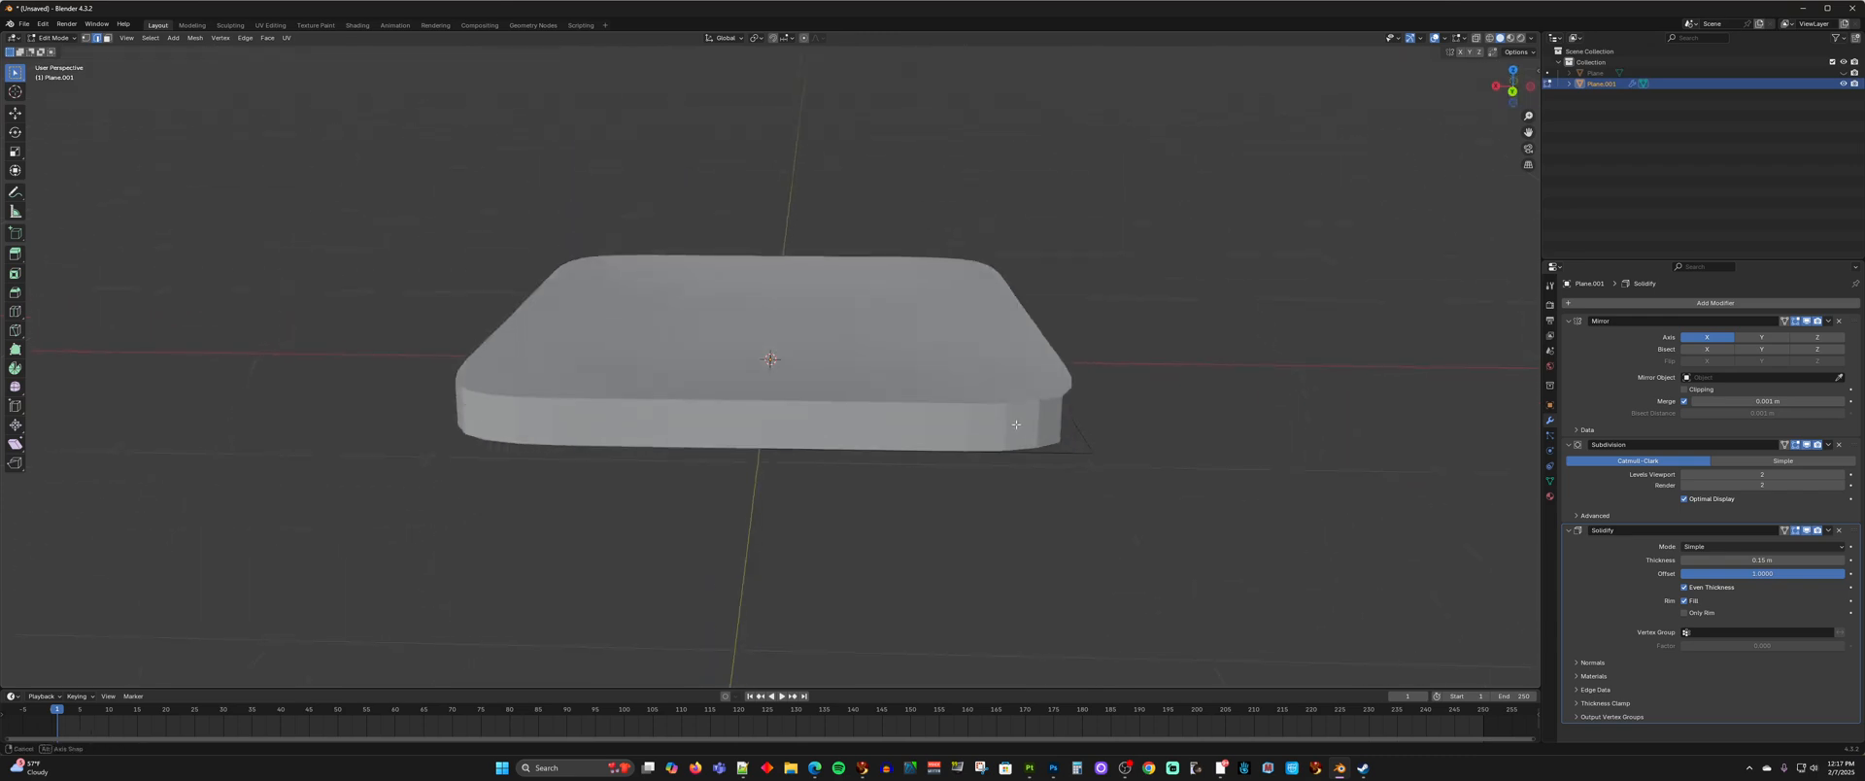
{"action": "key", "text": "Tab"}
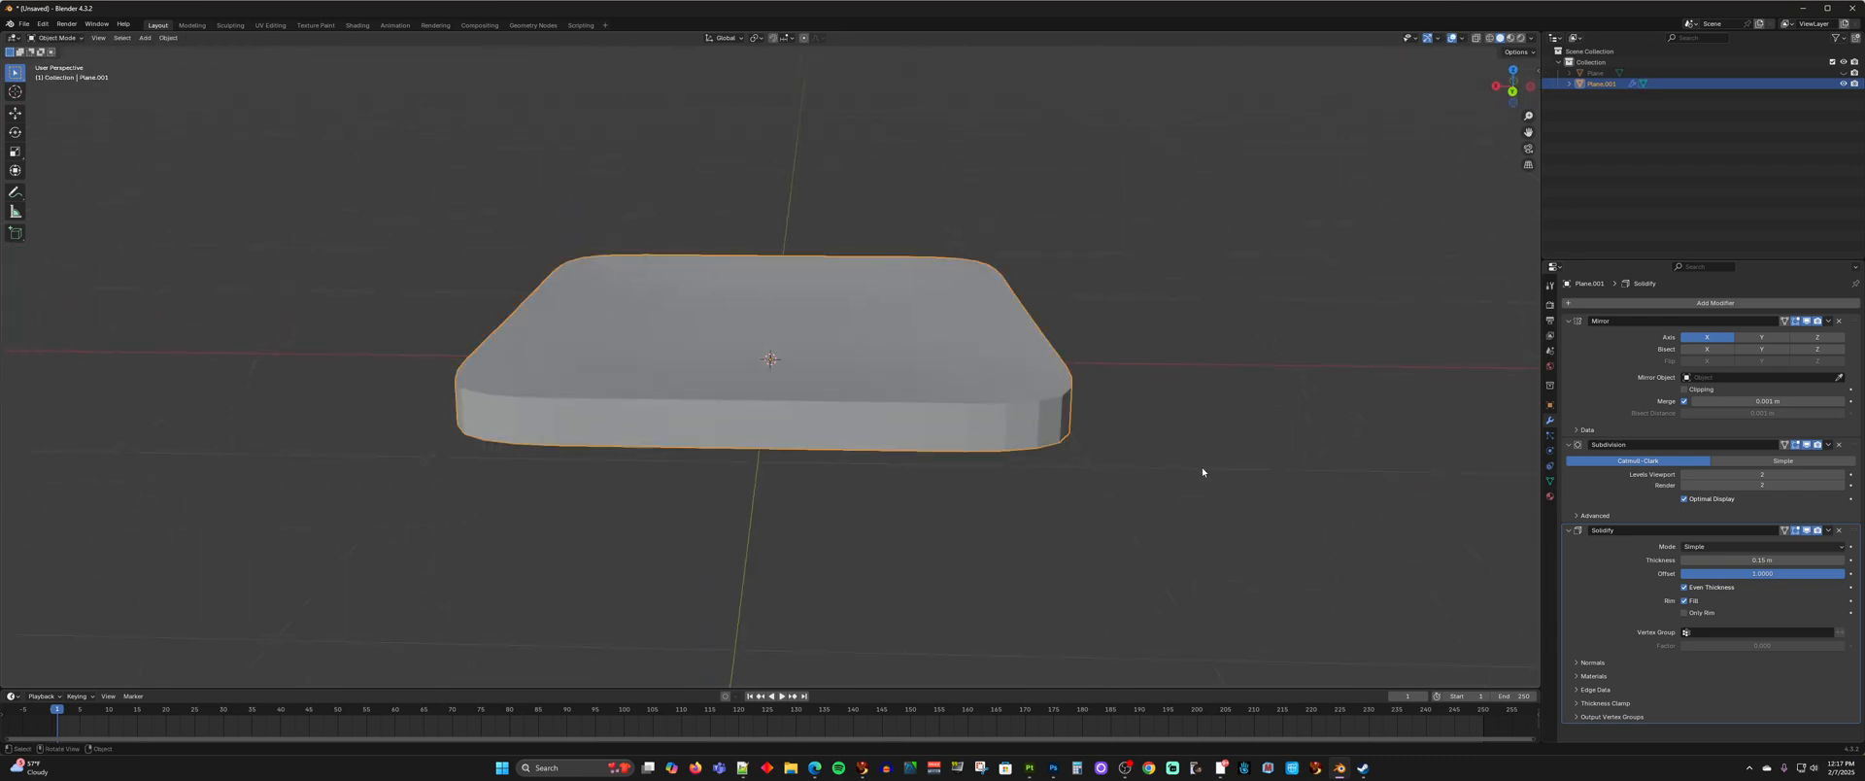
- Apply the cushion's Mirror, Subdivision and Solidify modifiers in stack order
{"action": "left_click", "coordinate": [1828, 320]}
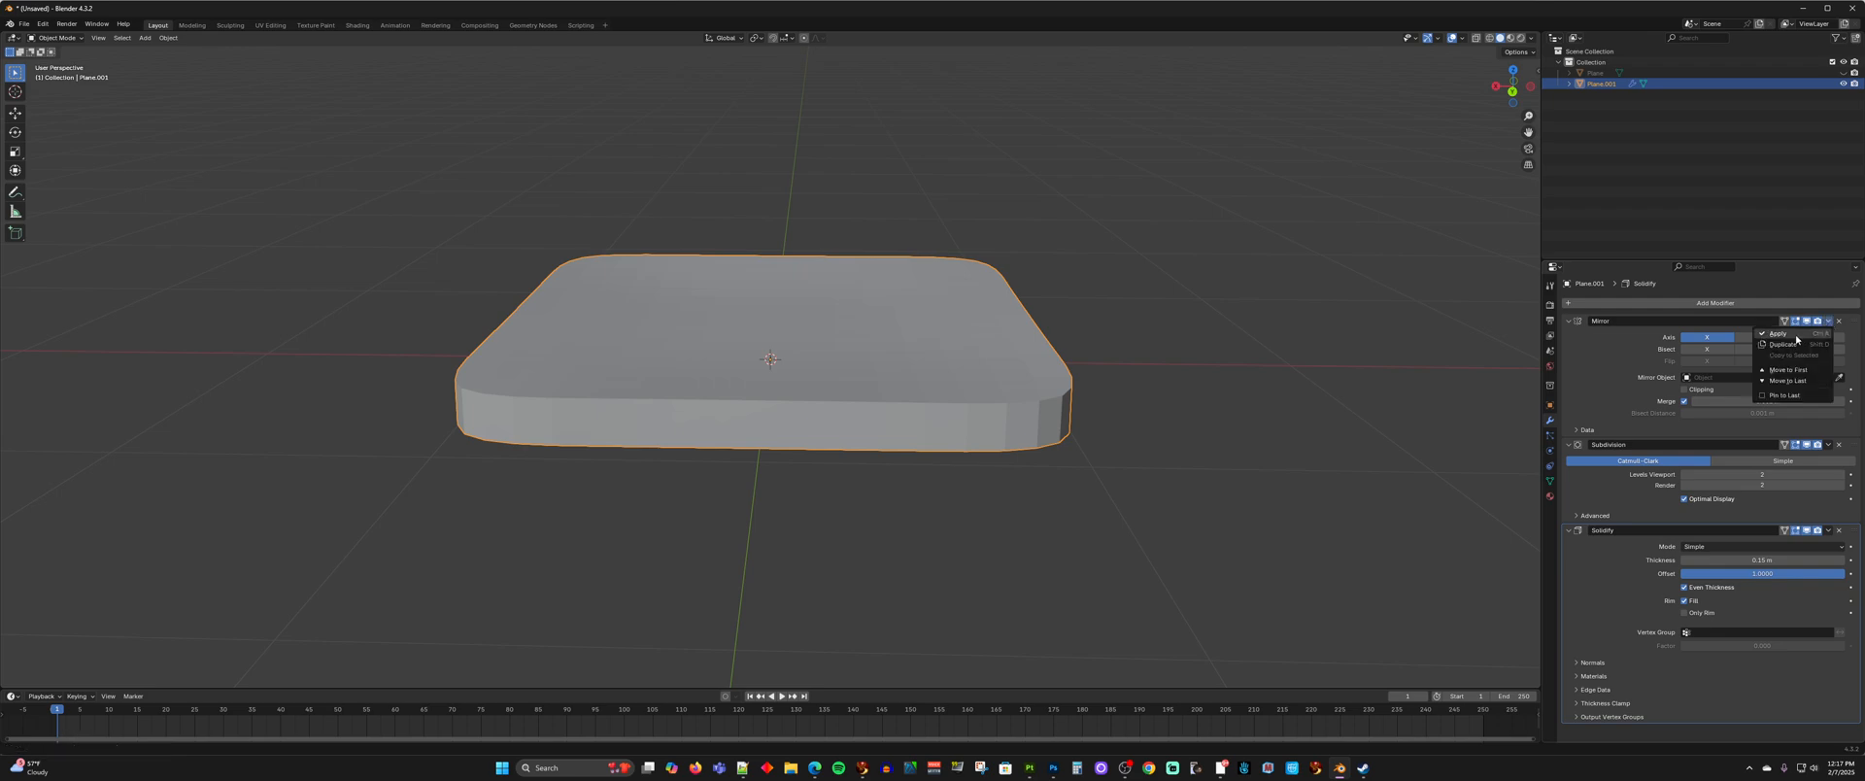
{"action": "left_click", "coordinate": [1795, 336]}
{"action": "left_click", "coordinate": [1829, 321]}
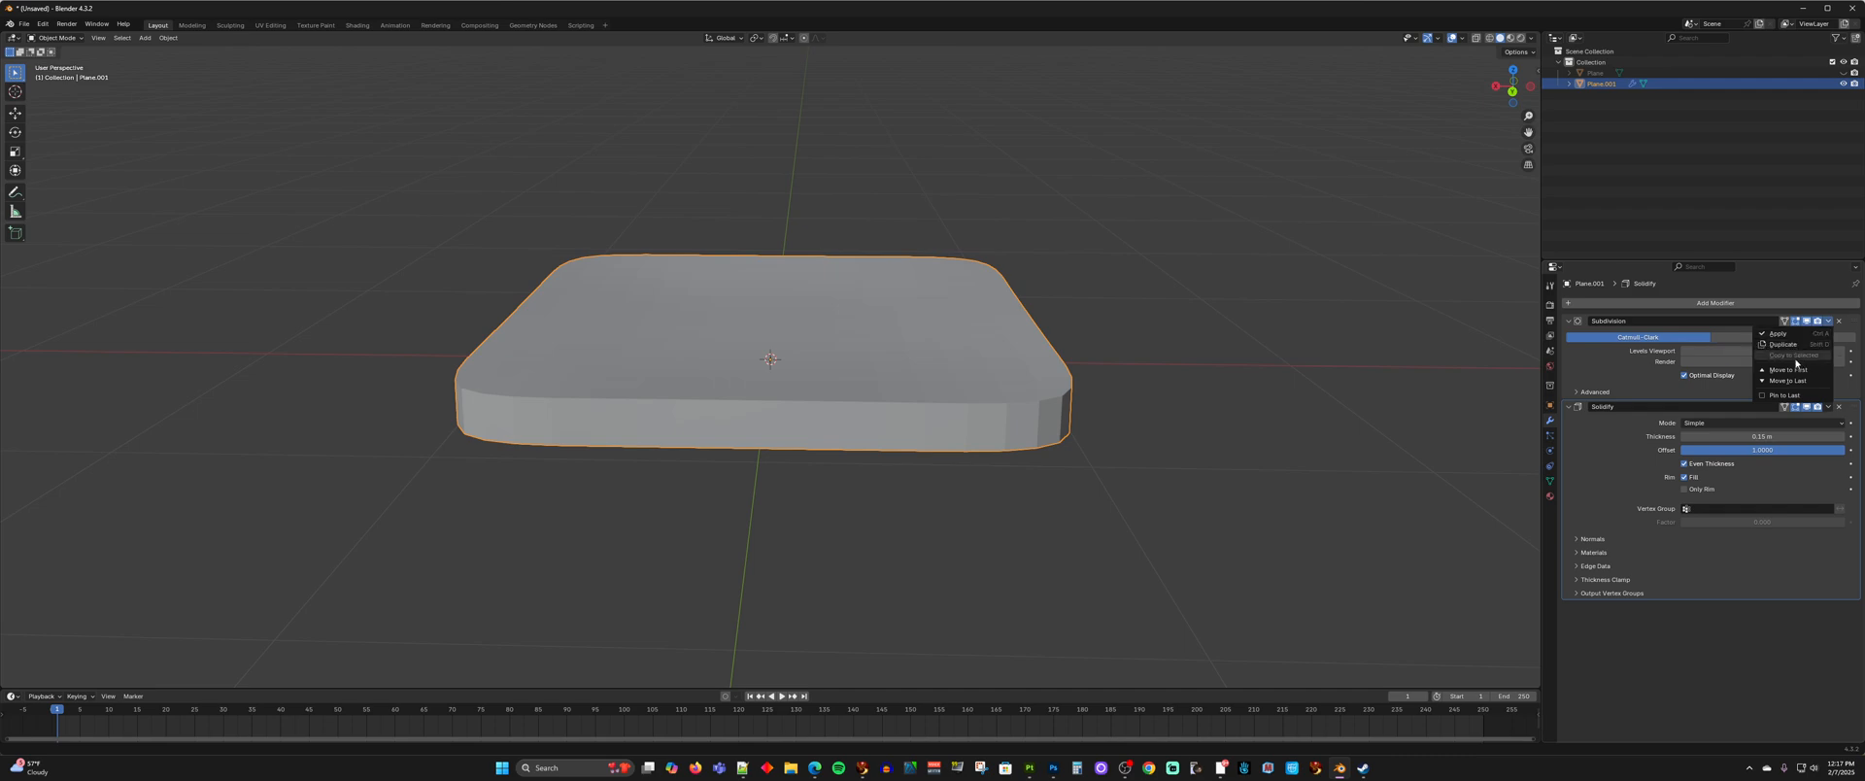
{"action": "left_click", "coordinate": [1783, 333]}
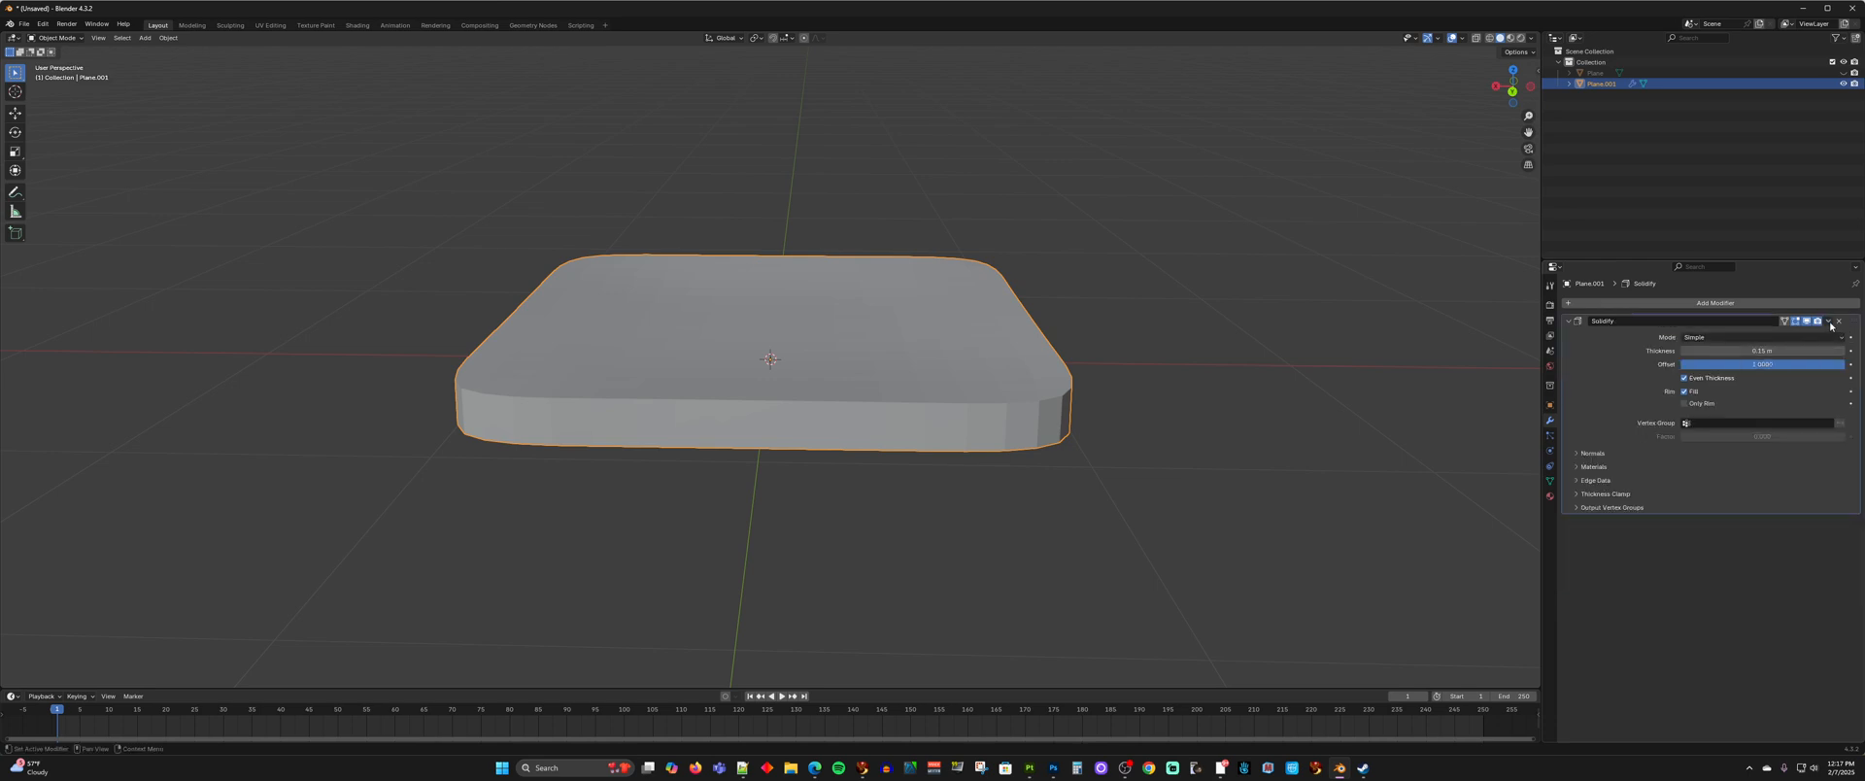
{"action": "left_click", "coordinate": [1830, 323]}
{"action": "left_click", "coordinate": [1828, 320]}
{"action": "left_click", "coordinate": [1810, 334]}
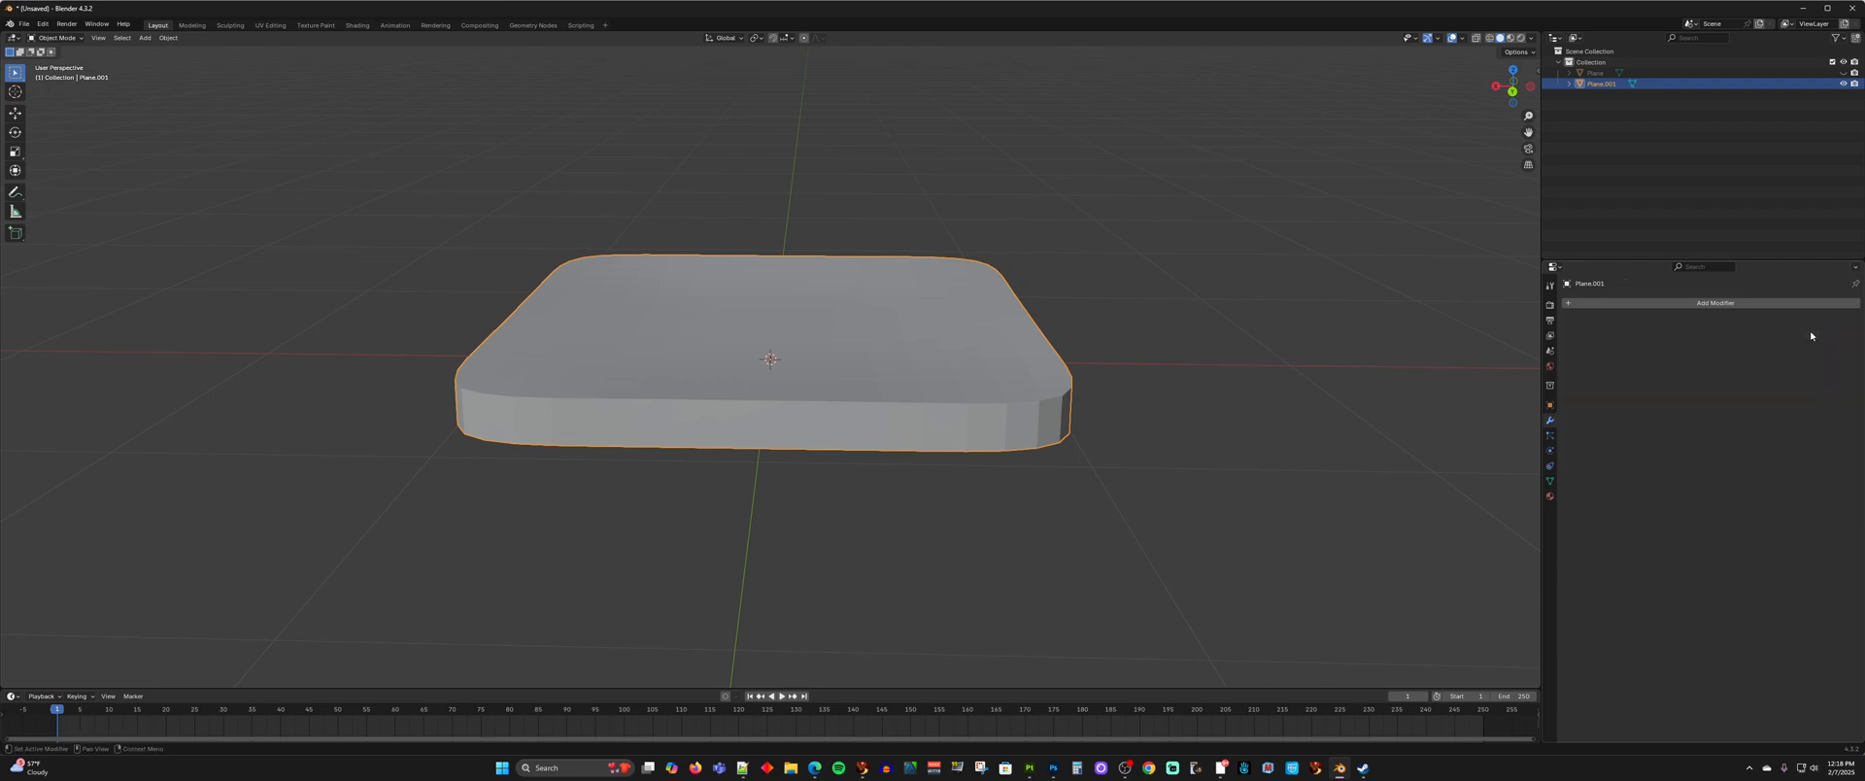
- In Edit Mode, bevel the centre vertex of the cushion's top face into a diamond about 0.09 m in offset
{"action": "key", "text": "Tab"}
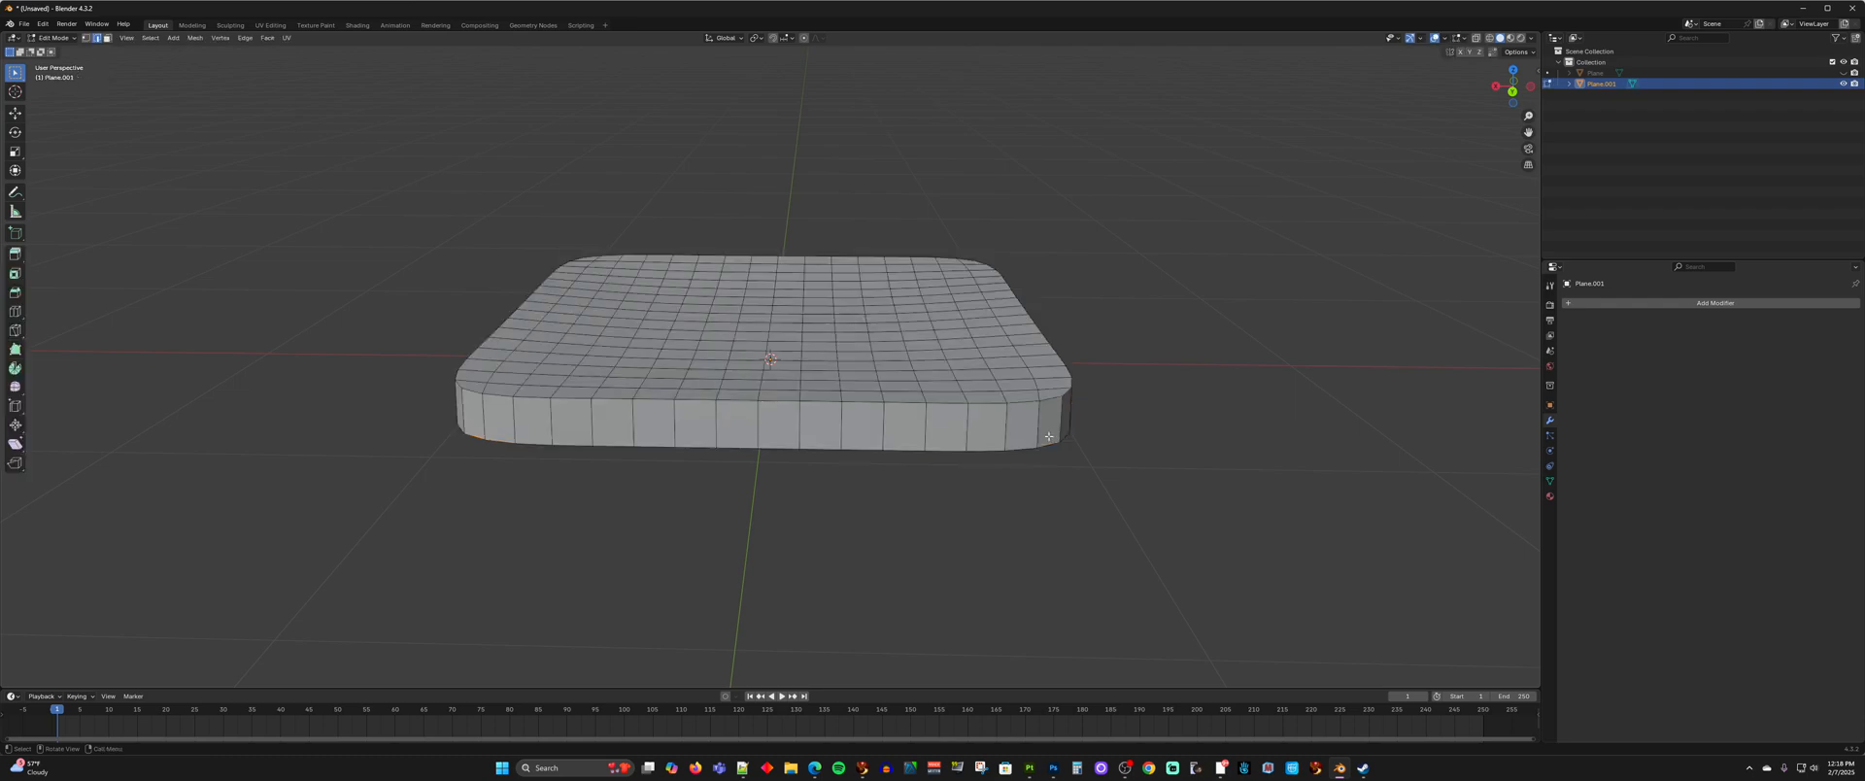
{"action": "middle_click_drag", "start_coordinate": [1049, 434], "coordinate": [759, 348]}
{"action": "scroll", "coordinate": [806, 401], "scroll_direction": "up", "scroll_amount": 2}
{"action": "scroll", "coordinate": [807, 400], "scroll_direction": "down", "scroll_amount": 4}
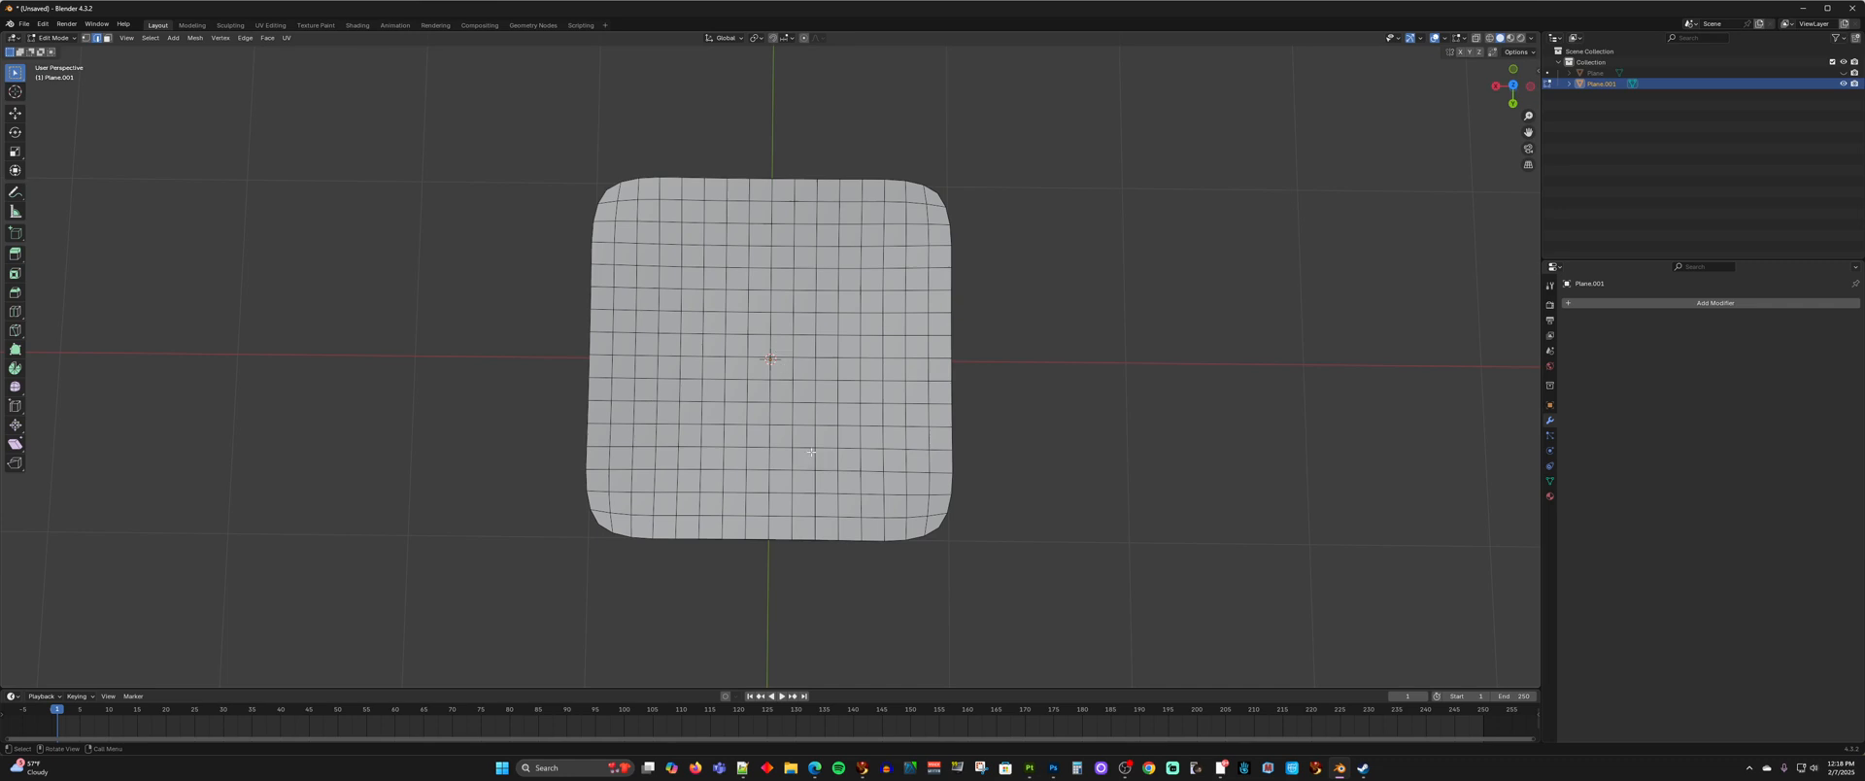
{"action": "key", "text": "1"}
{"action": "key", "text": "ctrl+shift+b"}
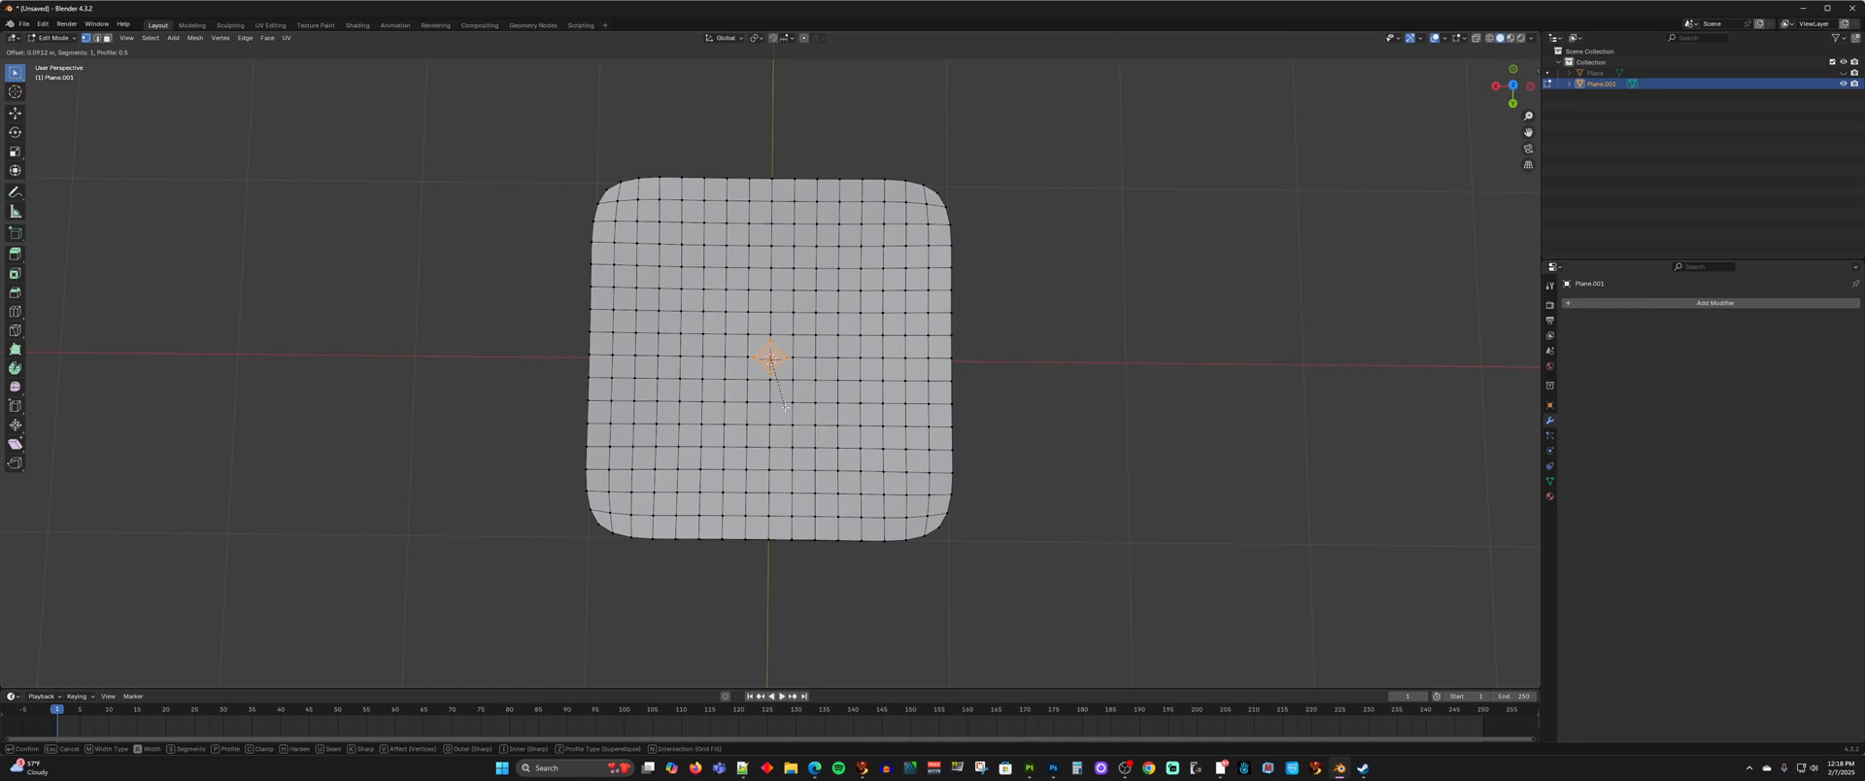
{"action": "left_click", "coordinate": [785, 407]}
{"action": "scroll", "coordinate": [785, 415], "scroll_direction": "up", "scroll_amount": 3}
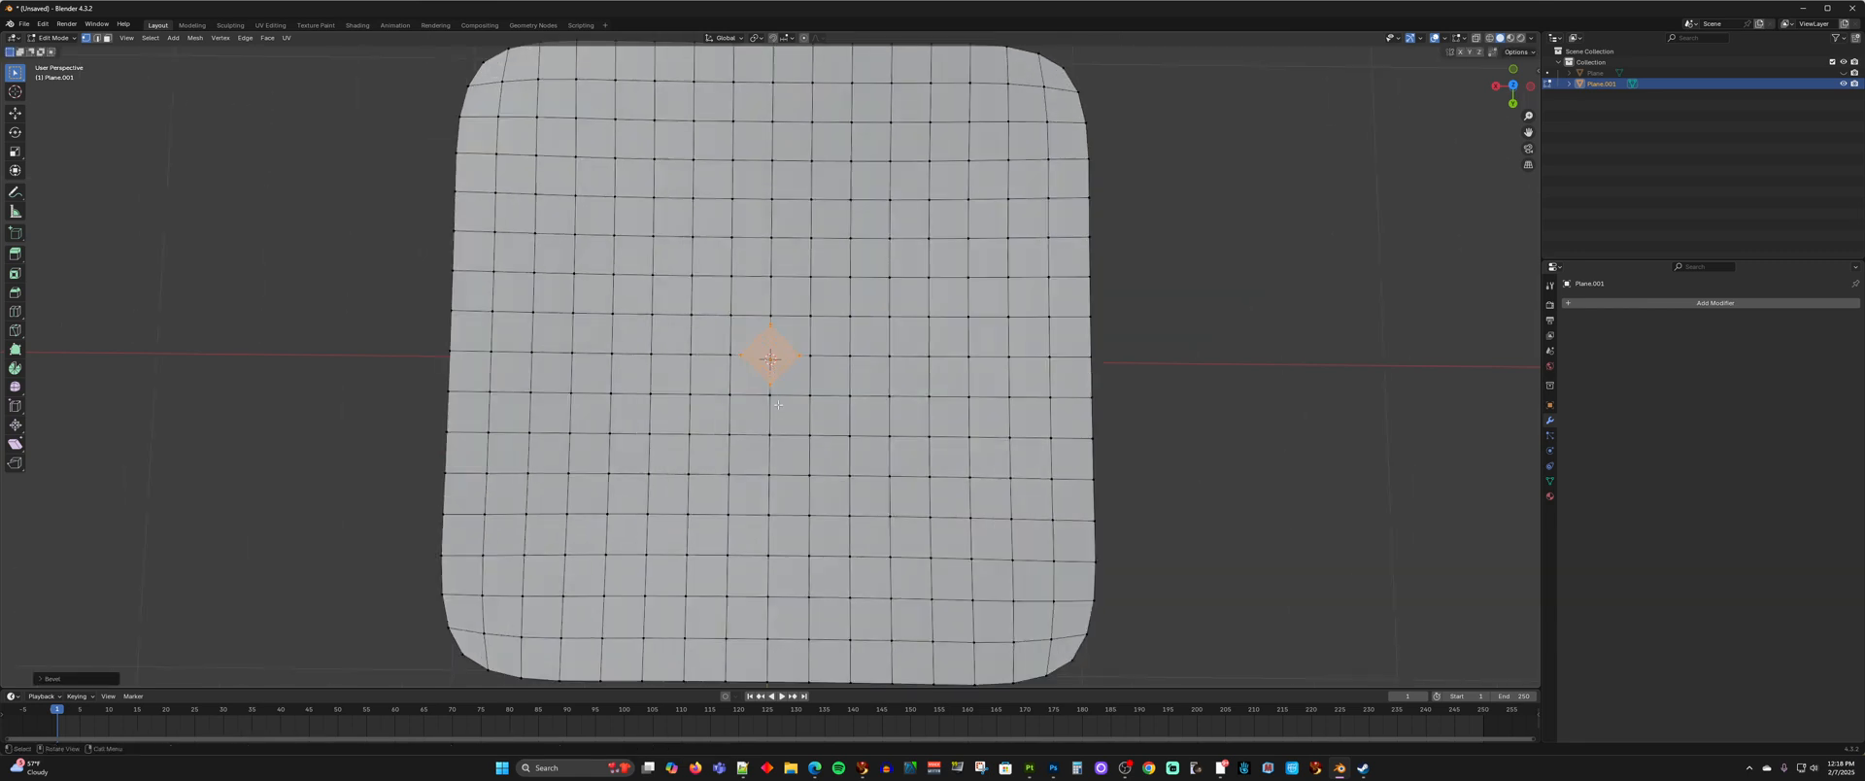
{"action": "scroll", "coordinate": [779, 404], "scroll_direction": "up", "scroll_amount": 2}
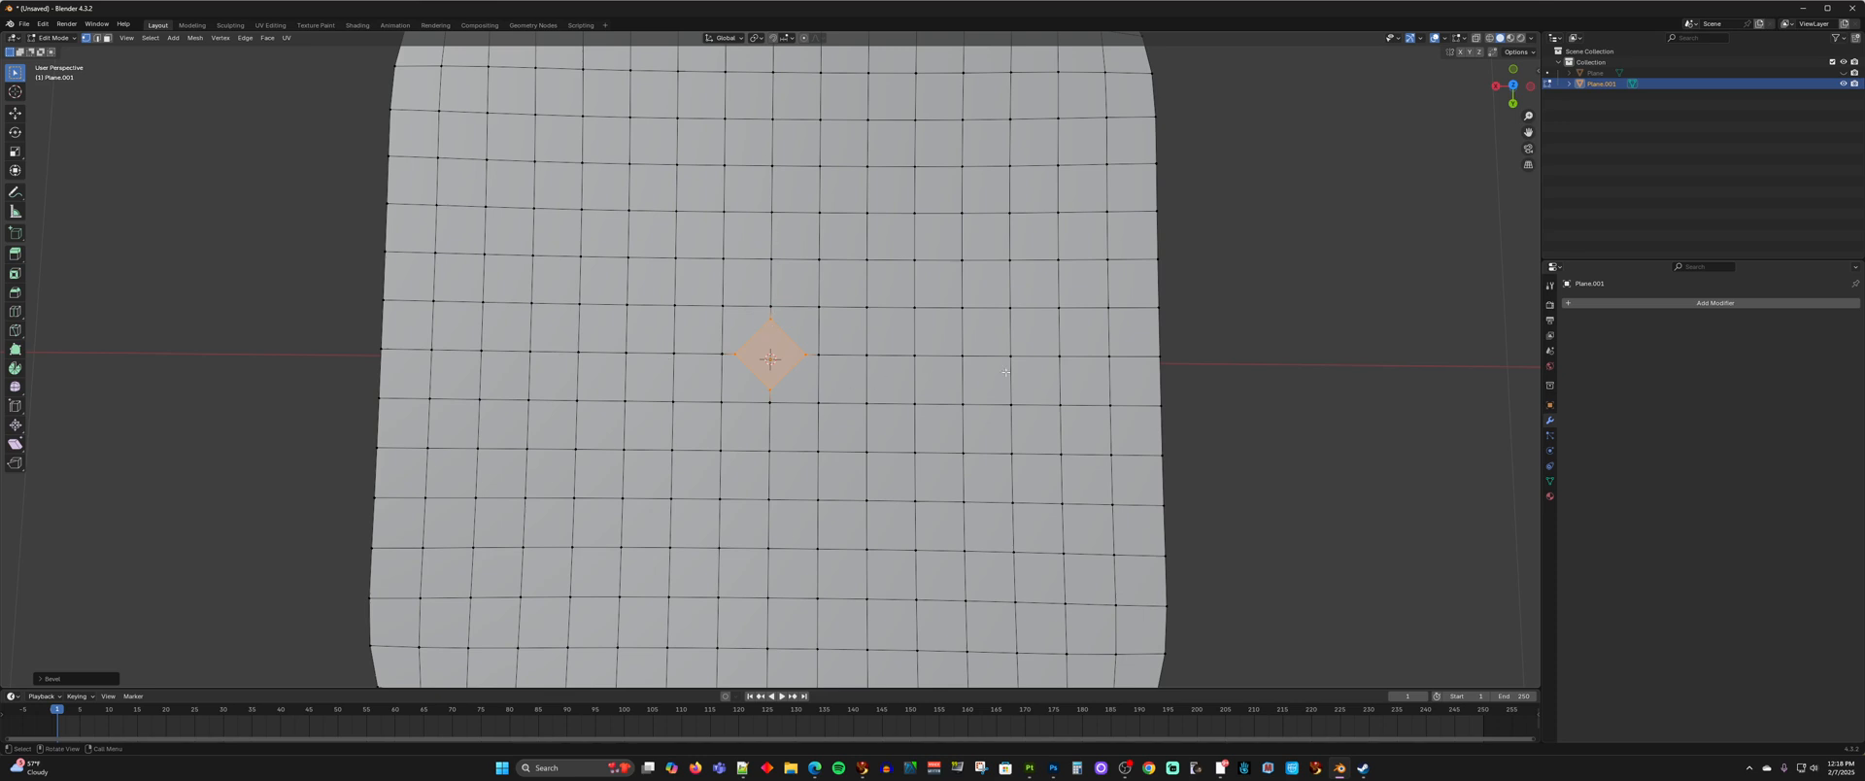
- Select the five edges on each side of the central diamond along the X axis
{"action": "key", "text": "2"}
{"action": "left_click", "coordinate": [500, 350]}
{"action": "left_click", "coordinate": [555, 351], "text": "shift"}
{"action": "left_click", "coordinate": [603, 351], "text": "shift"}
{"action": "left_click", "coordinate": [651, 352], "text": "shift"}
{"action": "left_click", "coordinate": [704, 354], "text": "shift"}
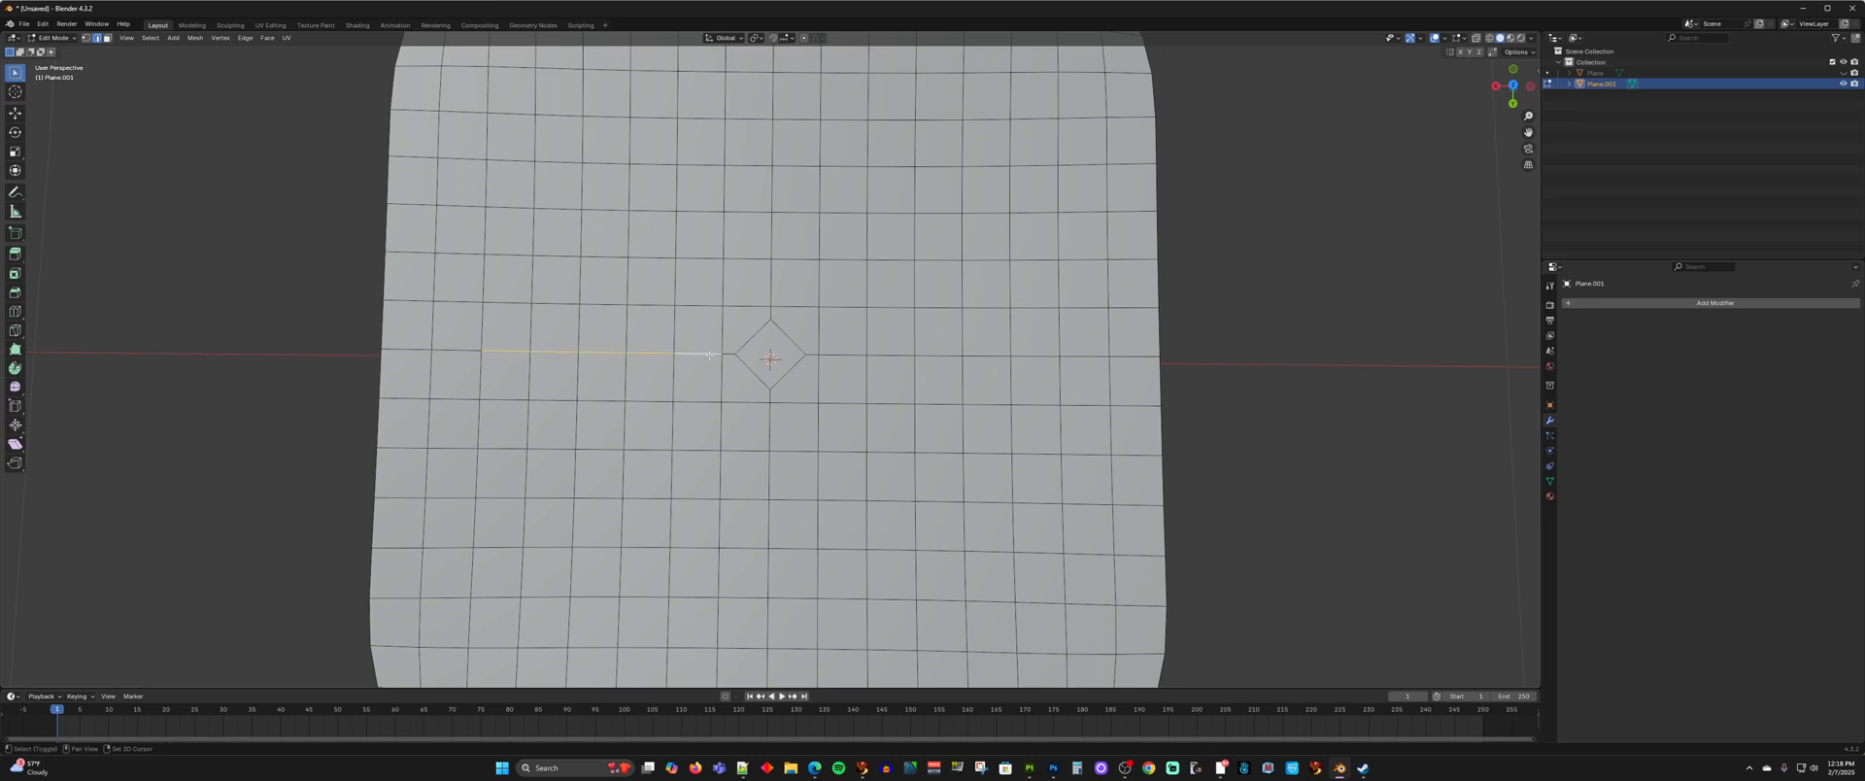
{"action": "left_click", "coordinate": [843, 355], "text": "shift"}
{"action": "left_click", "coordinate": [891, 355], "text": "shift"}
{"action": "left_click", "coordinate": [938, 355], "text": "shift"}
{"action": "left_click", "coordinate": [986, 355], "text": "shift"}
{"action": "left_click", "coordinate": [1043, 355], "text": "shift"}
- Extend the selection with five edges on each side of the central diamond along the Y axis, completing a cross
{"action": "left_click", "coordinate": [780, 428], "text": "shift"}
{"action": "left_click", "coordinate": [776, 476], "text": "shift"}
{"action": "left_click", "coordinate": [774, 524], "text": "shift"}
{"action": "left_click", "coordinate": [773, 573], "text": "shift"}
{"action": "scroll", "coordinate": [819, 563], "scroll_direction": "down", "scroll_amount": 3}
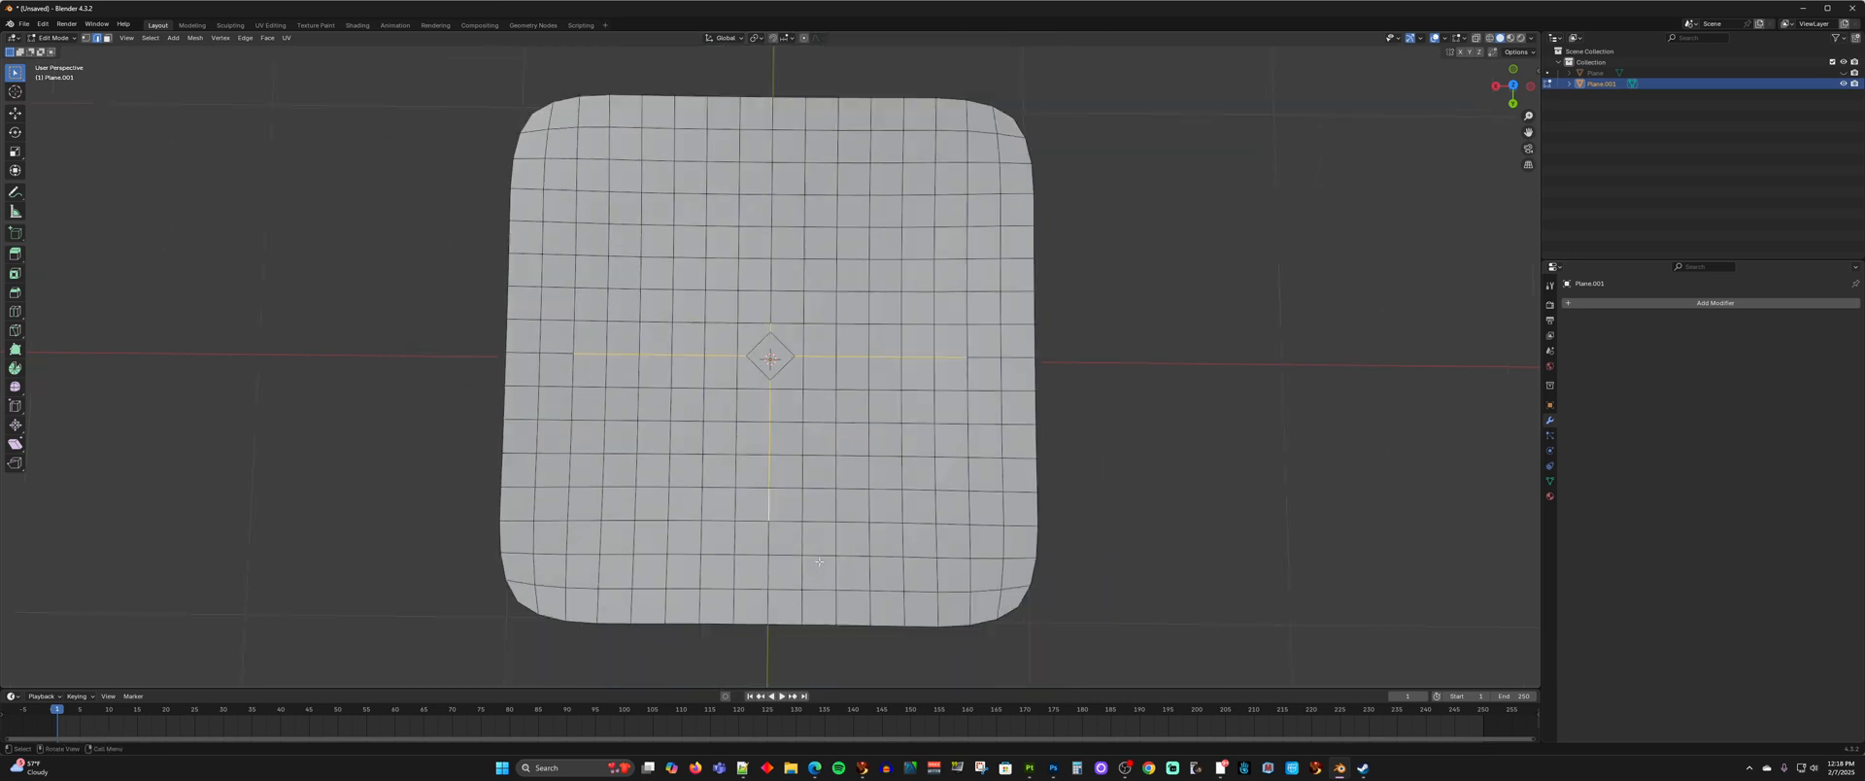
{"action": "left_click", "coordinate": [768, 539], "text": "shift"}
{"action": "left_click", "coordinate": [770, 340], "text": "shift"}
{"action": "left_click", "coordinate": [770, 307], "text": "shift"}
{"action": "left_click", "coordinate": [770, 275], "text": "shift"}
{"action": "left_click", "coordinate": [770, 243], "text": "shift"}
{"action": "left_click", "coordinate": [771, 208], "text": "shift"}
{"action": "left_click", "coordinate": [767, 178], "text": "shift"}
{"action": "scroll", "coordinate": [876, 426], "scroll_direction": "up", "scroll_amount": 2}
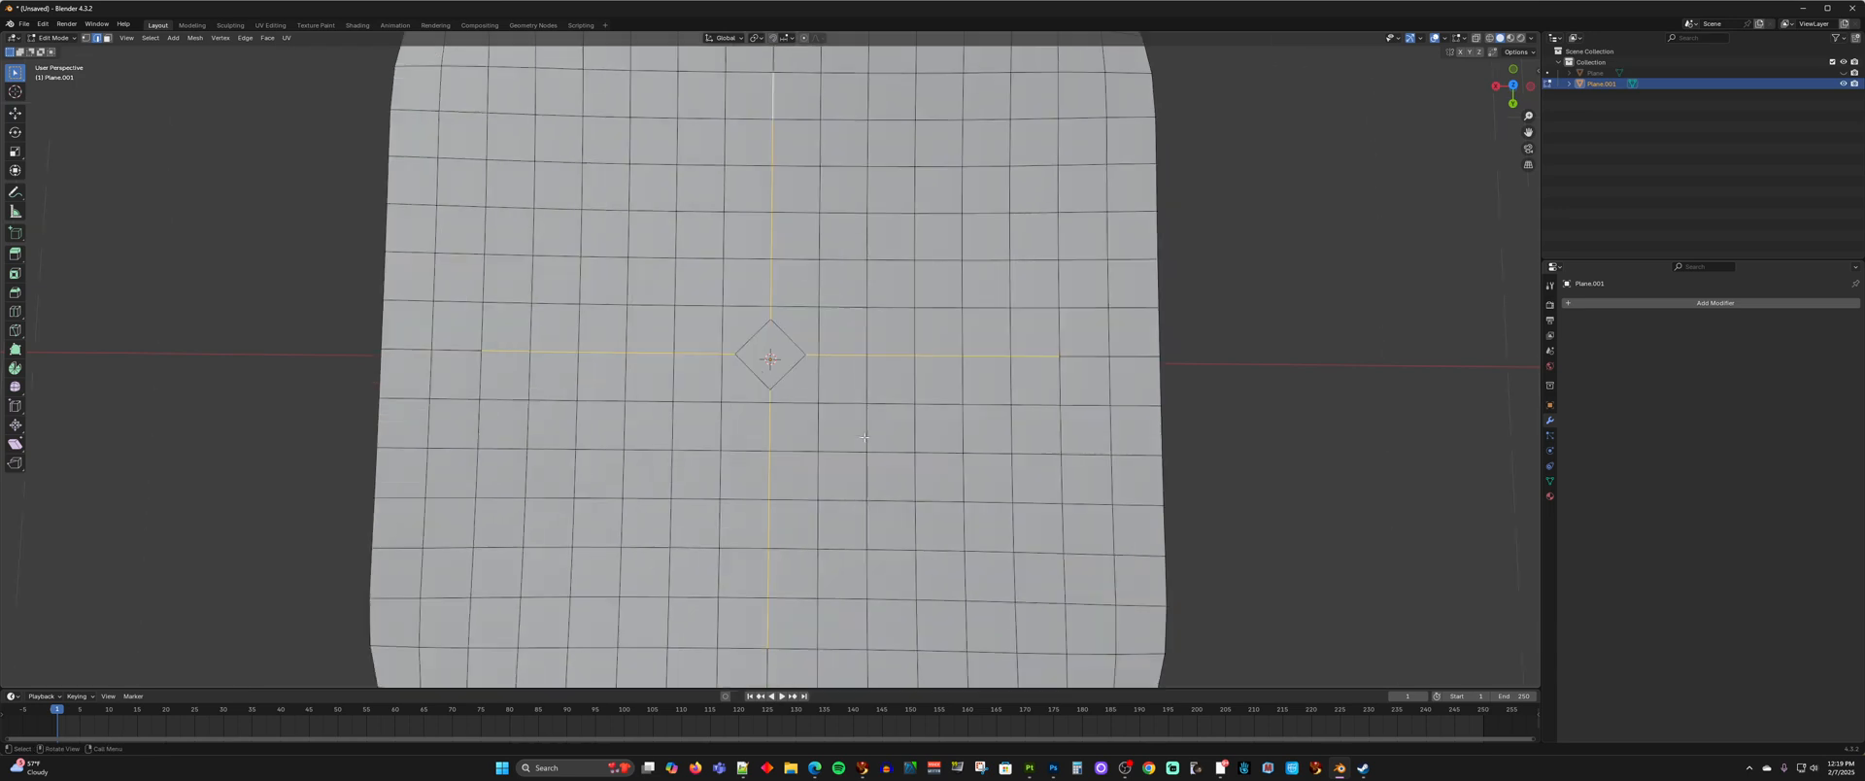
{"action": "scroll", "coordinate": [863, 442], "scroll_direction": "up", "scroll_amount": 2}
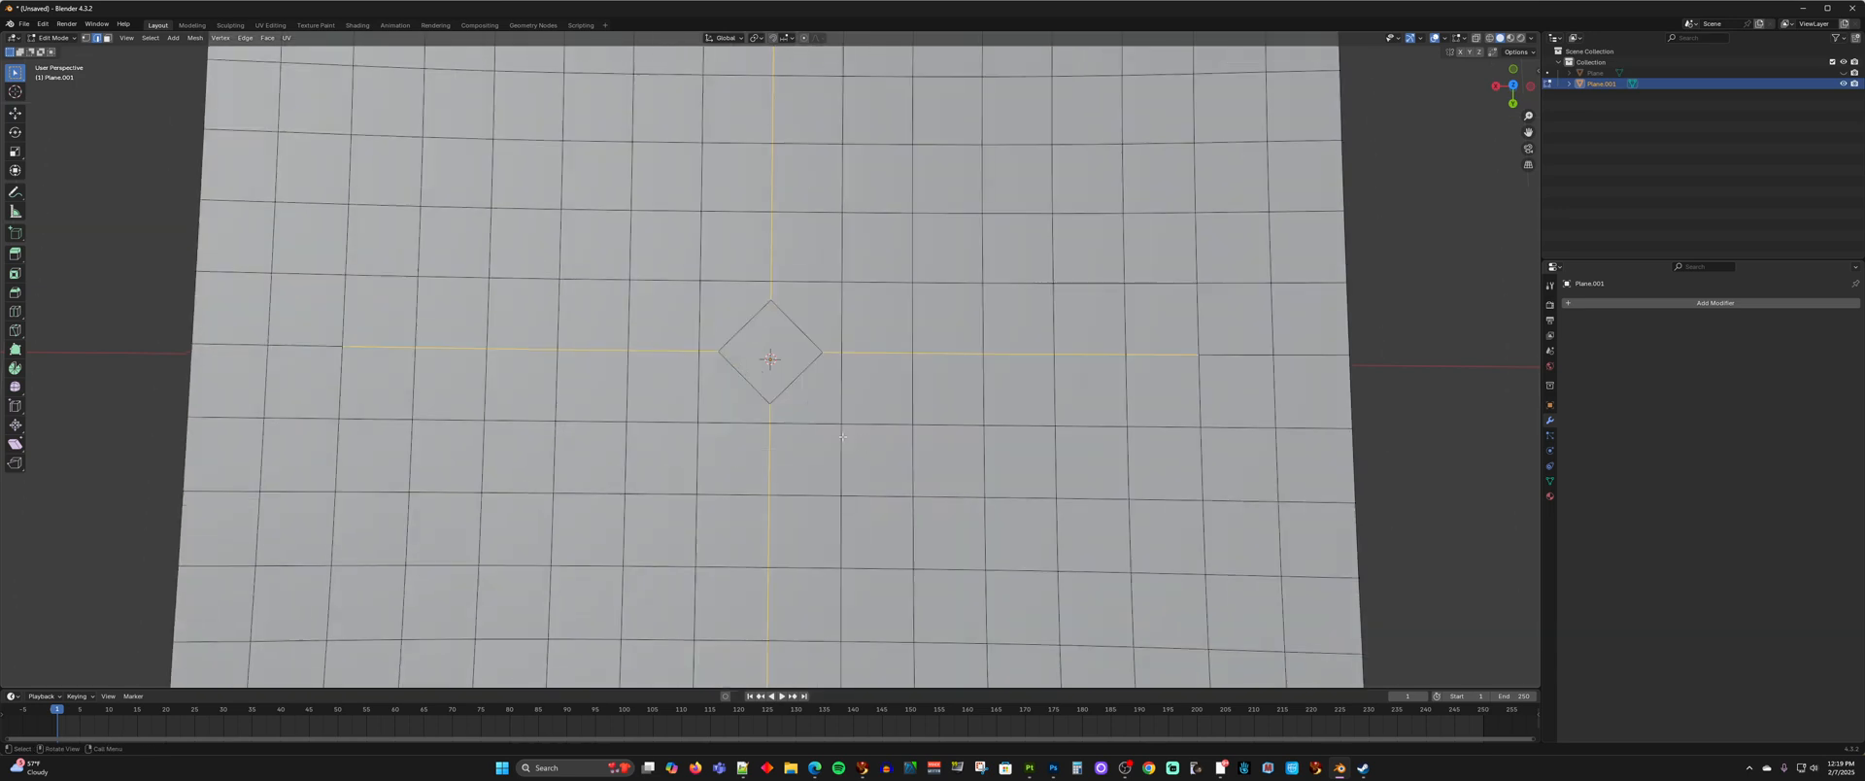
- Add the diamond's four edges to the cross selection and bevel everything by about 0.03 m with one segment
{"action": "left_click", "coordinate": [807, 367], "text": "shift"}
{"action": "left_click", "coordinate": [781, 315], "text": "shift"}
{"action": "left_click", "coordinate": [744, 336], "text": "shift"}
{"action": "left_click", "coordinate": [744, 381], "text": "shift"}
{"action": "scroll", "coordinate": [841, 401], "scroll_direction": "down", "scroll_amount": 1}
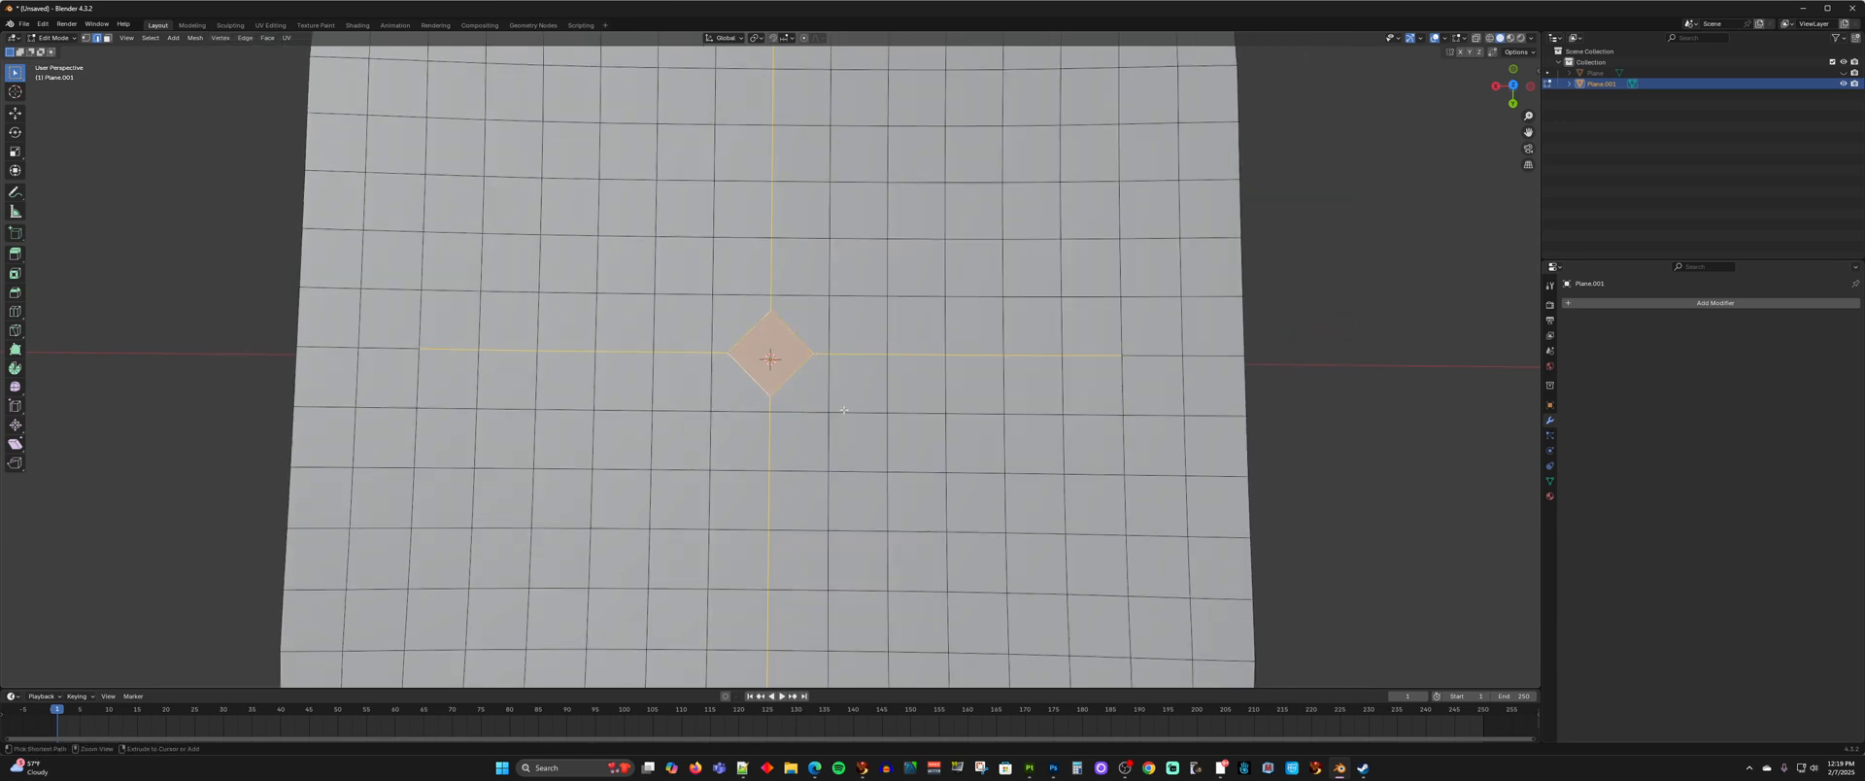
{"action": "key", "text": "ctrl+b"}
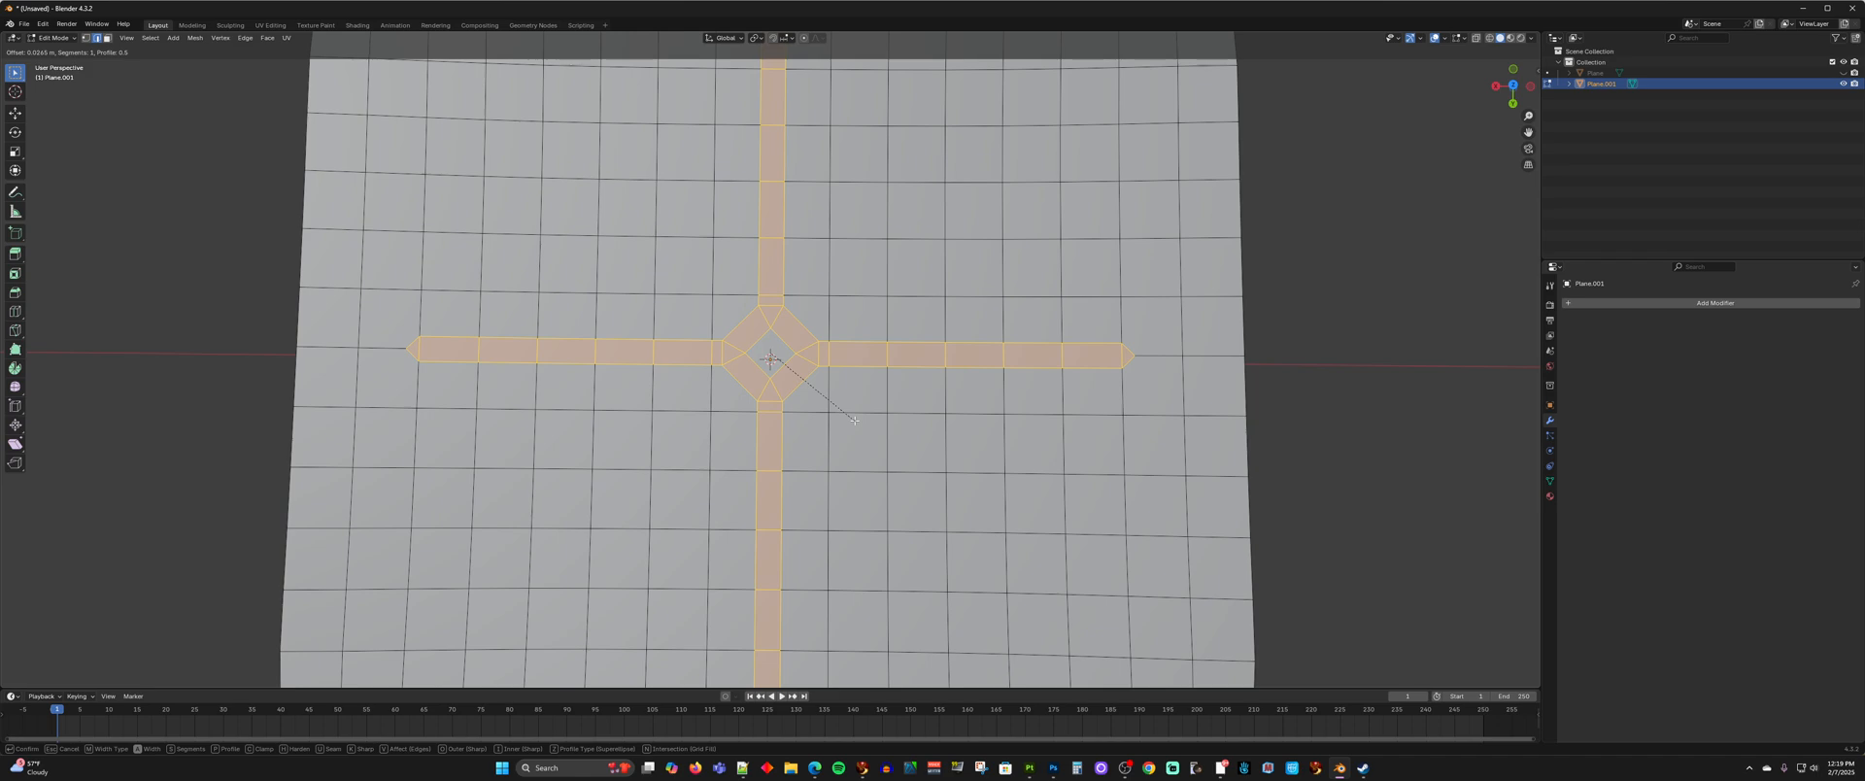
{"action": "left_click", "coordinate": [854, 420]}
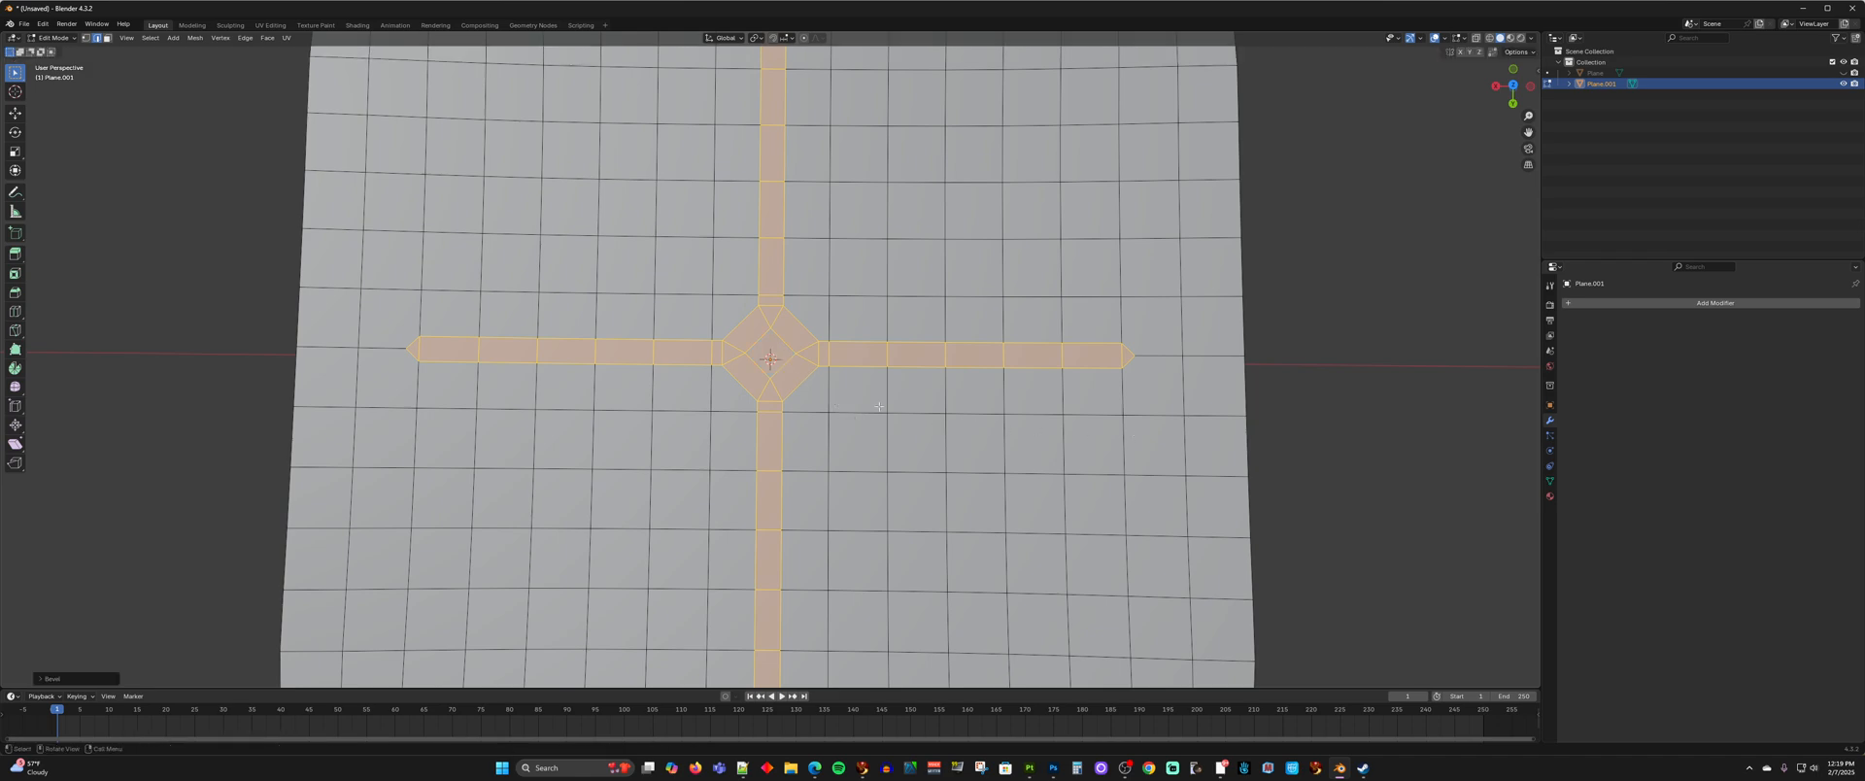
- Leave Edit Mode and switch to the Sculpting workspace with the cushion as the active object
{"action": "middle_click_drag", "start_coordinate": [791, 355], "coordinate": [881, 378]}
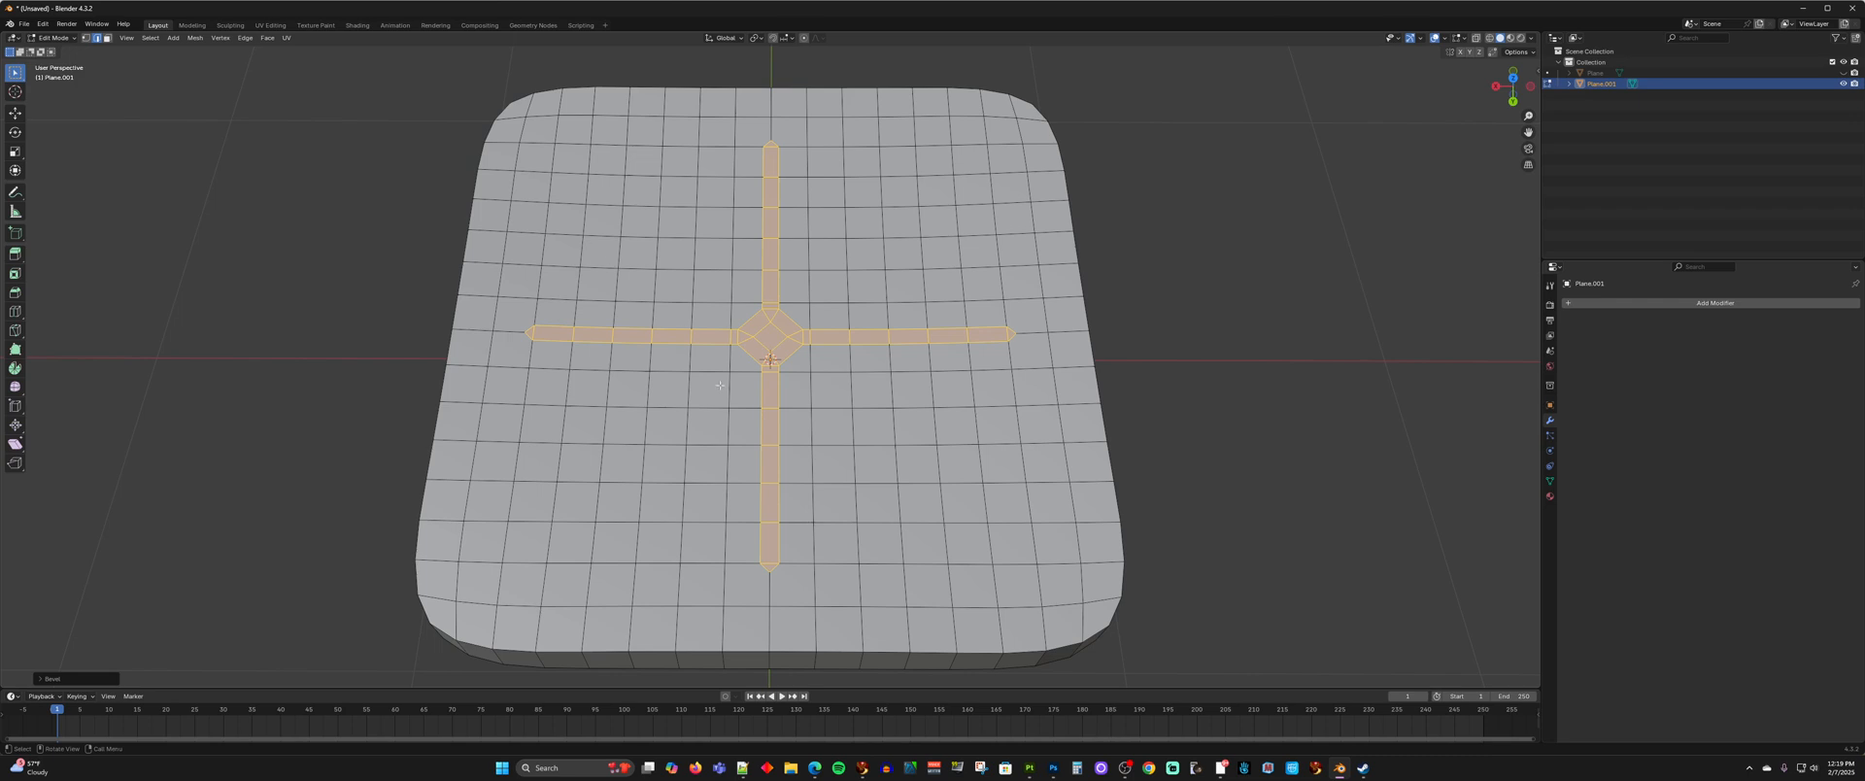
{"action": "key", "text": "Tab"}
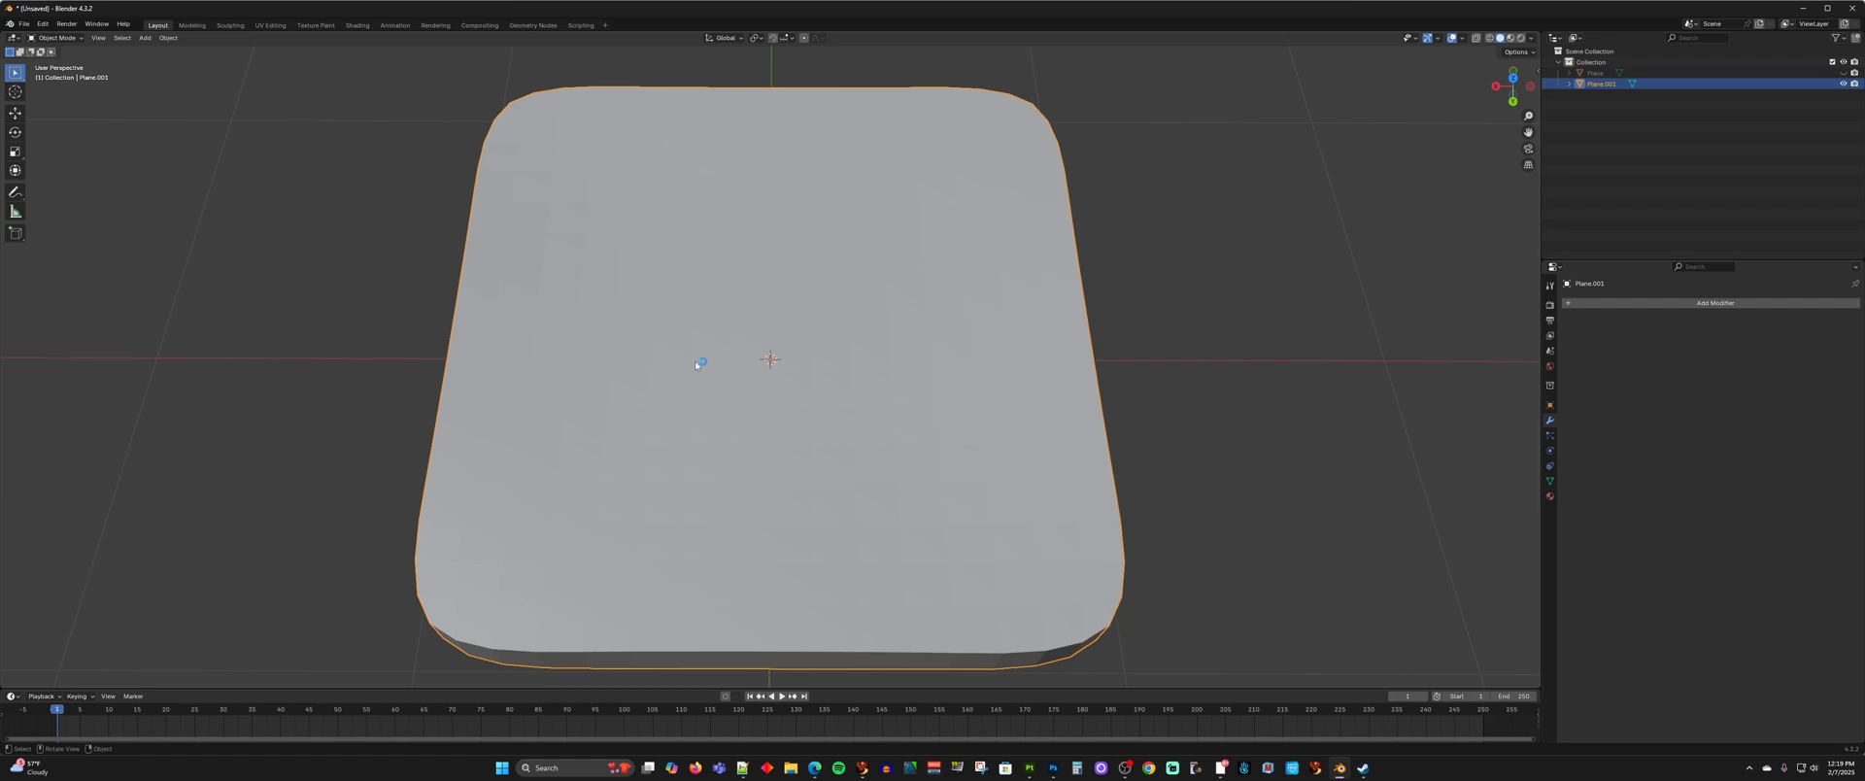
{"action": "scroll", "coordinate": [692, 364], "scroll_direction": "down", "scroll_amount": 2}
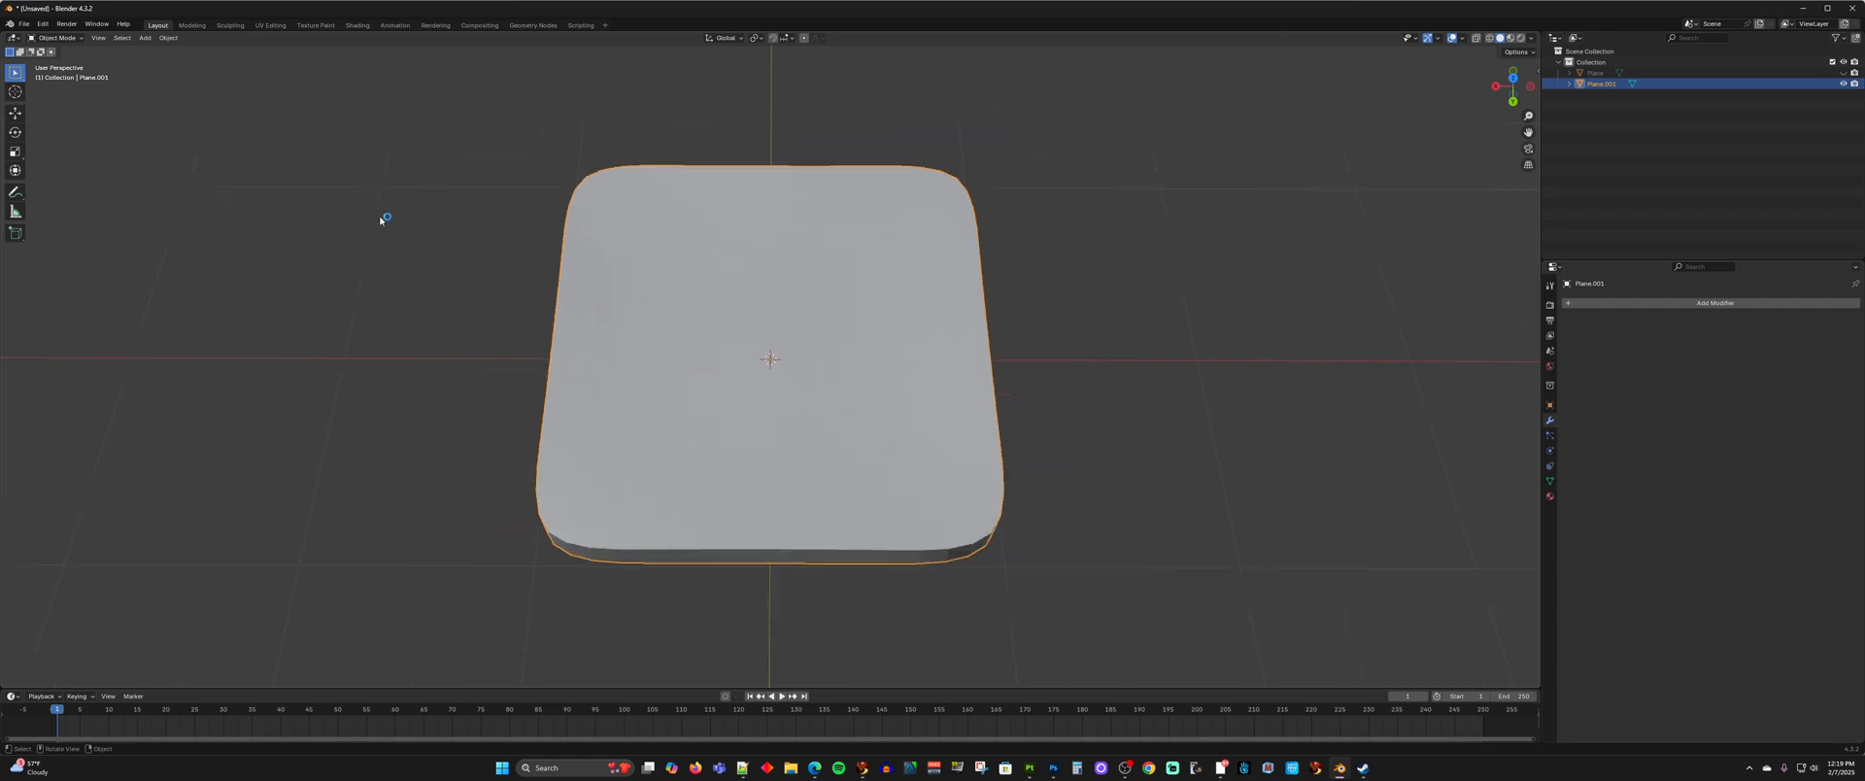
{"action": "left_click", "coordinate": [230, 26]}
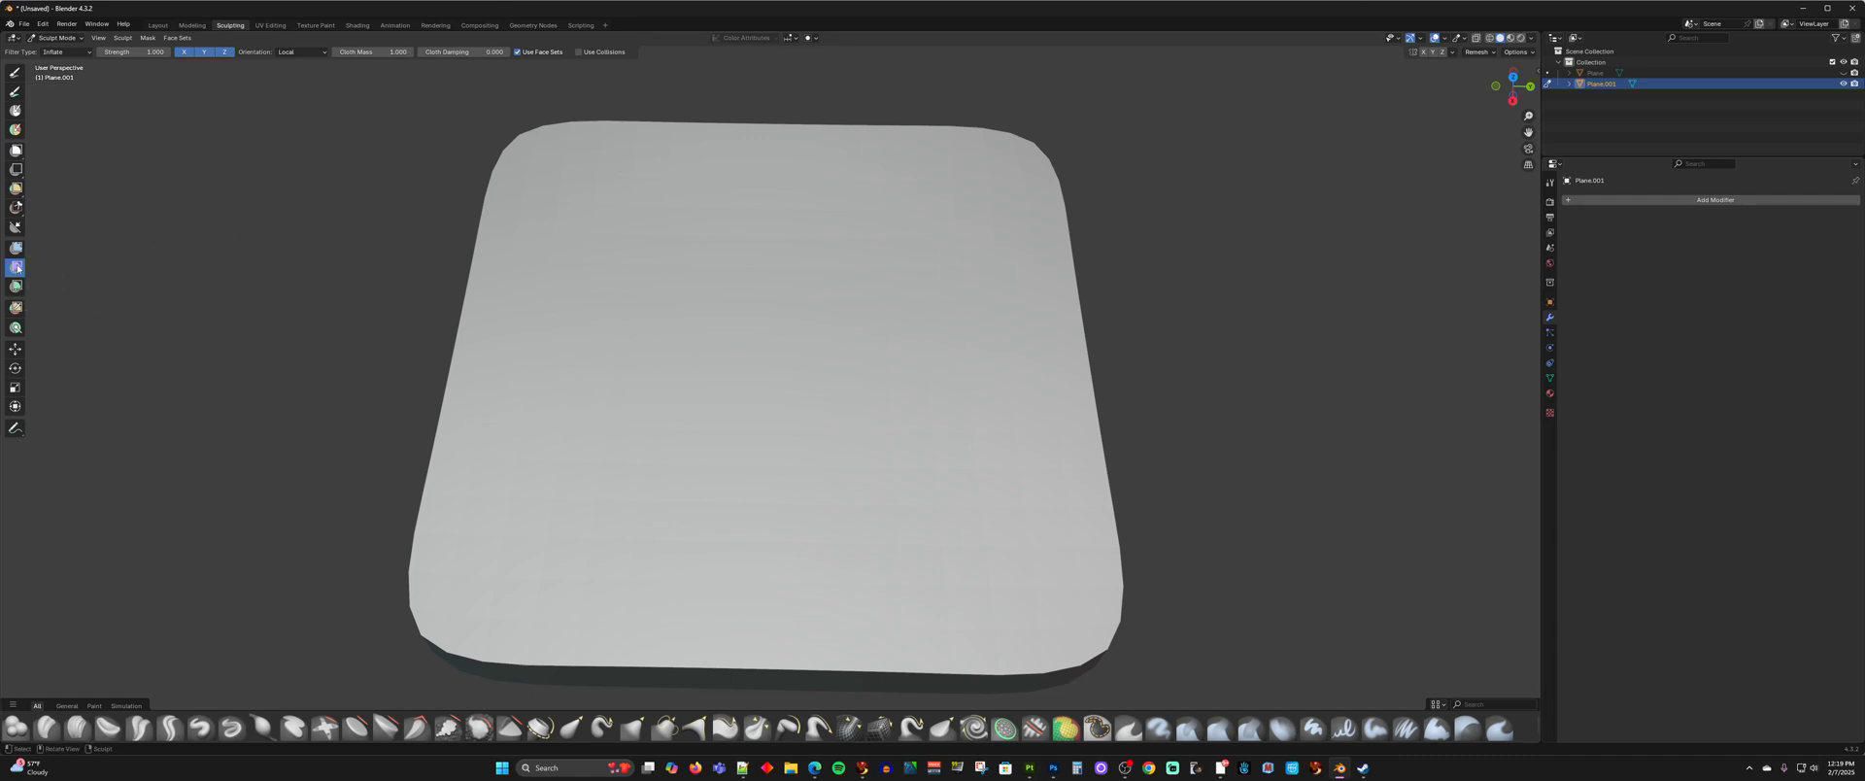
{"action": "middle_click_drag", "start_coordinate": [379, 353], "coordinate": [395, 311]}
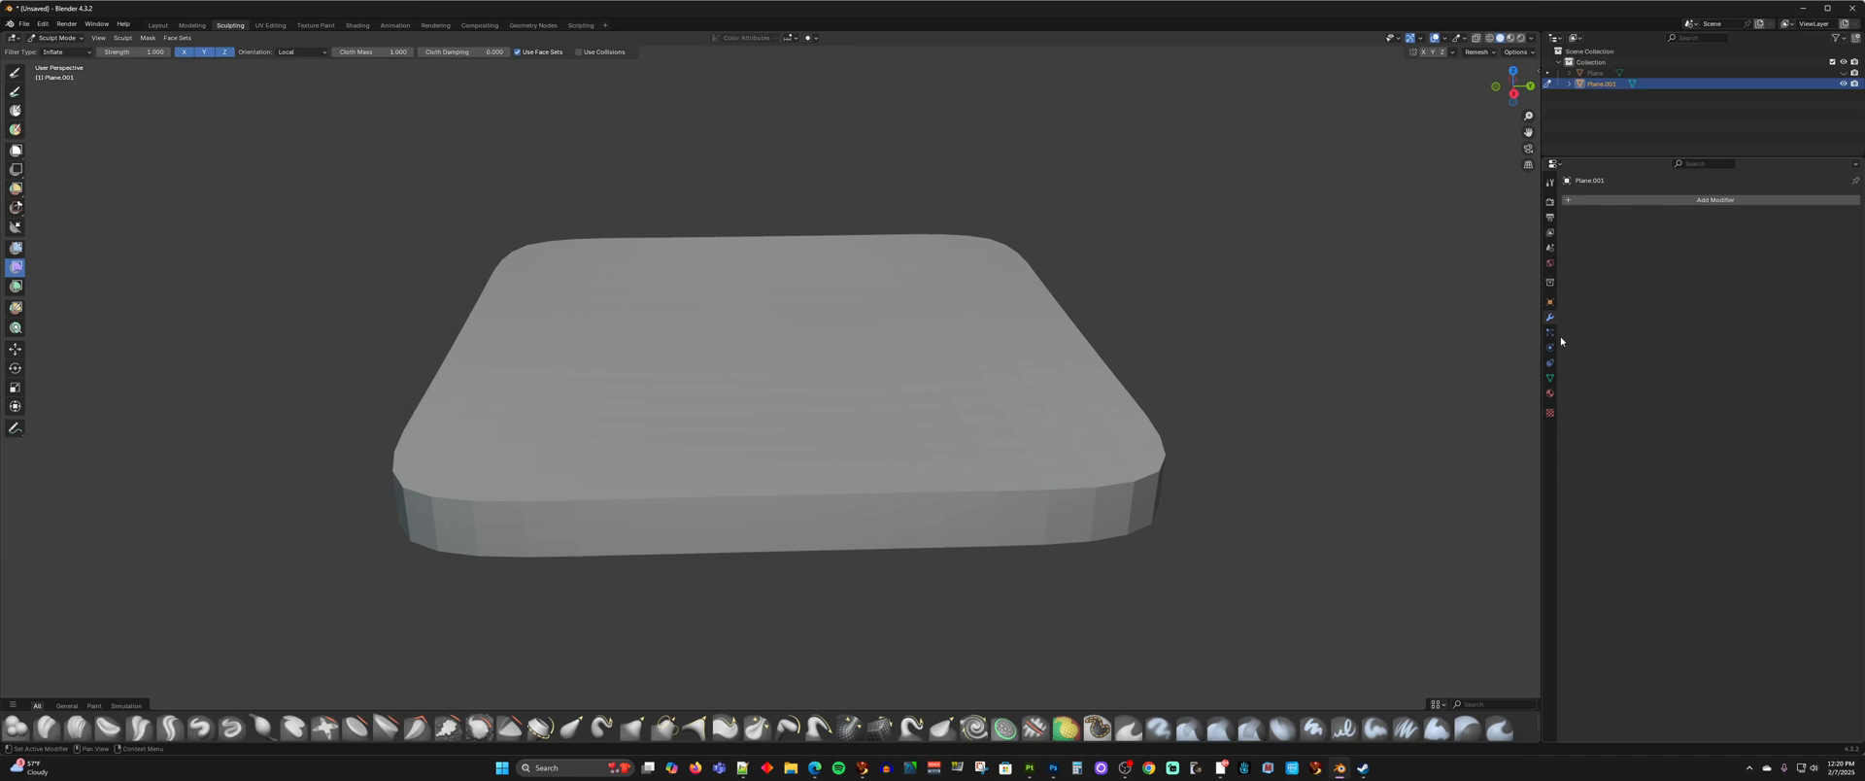
- Show the Cloth Filter's settings, try the Gravity filter type and set it back to Inflate
{"action": "left_click", "coordinate": [1550, 183]}
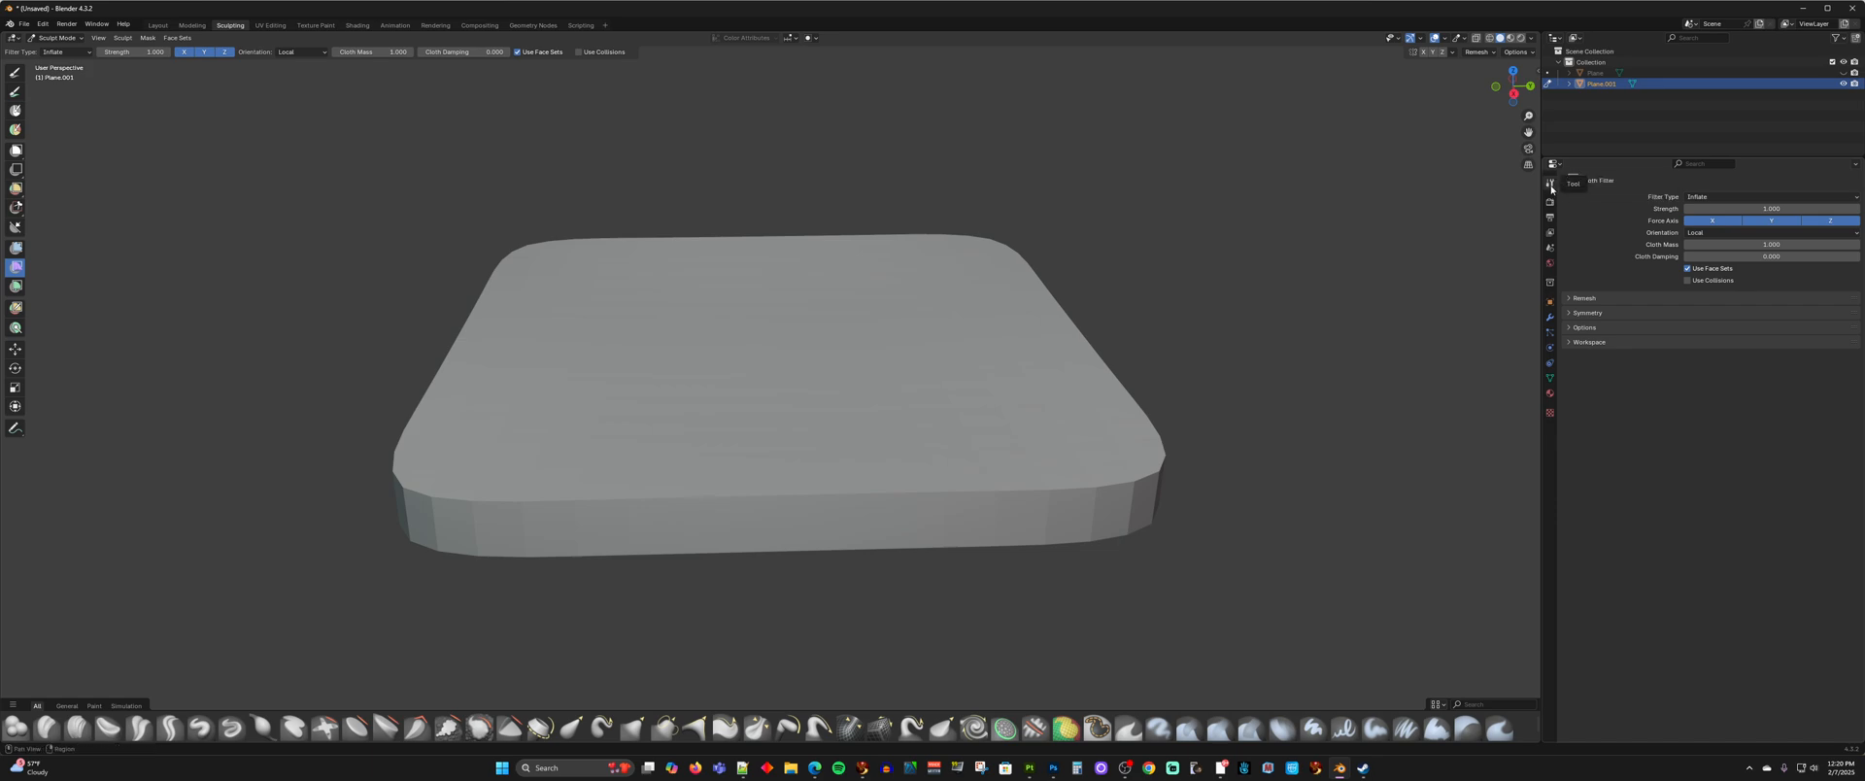
{"action": "left_click", "coordinate": [1711, 197]}
{"action": "left_click", "coordinate": [1703, 208]}
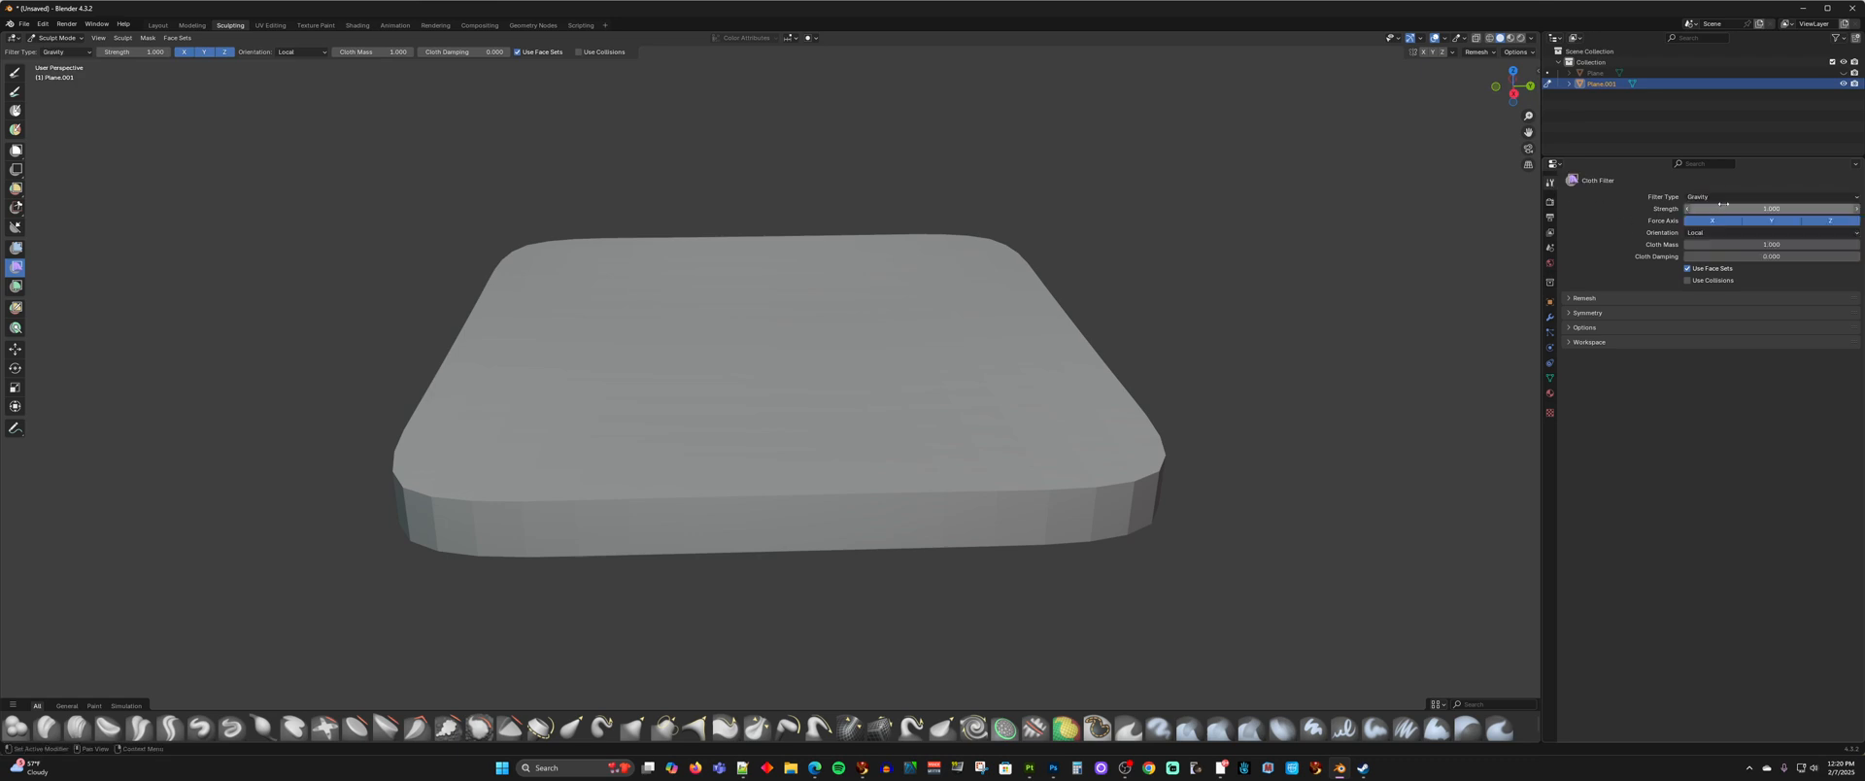
{"action": "left_click", "coordinate": [1714, 197]}
{"action": "left_click", "coordinate": [1711, 222]}
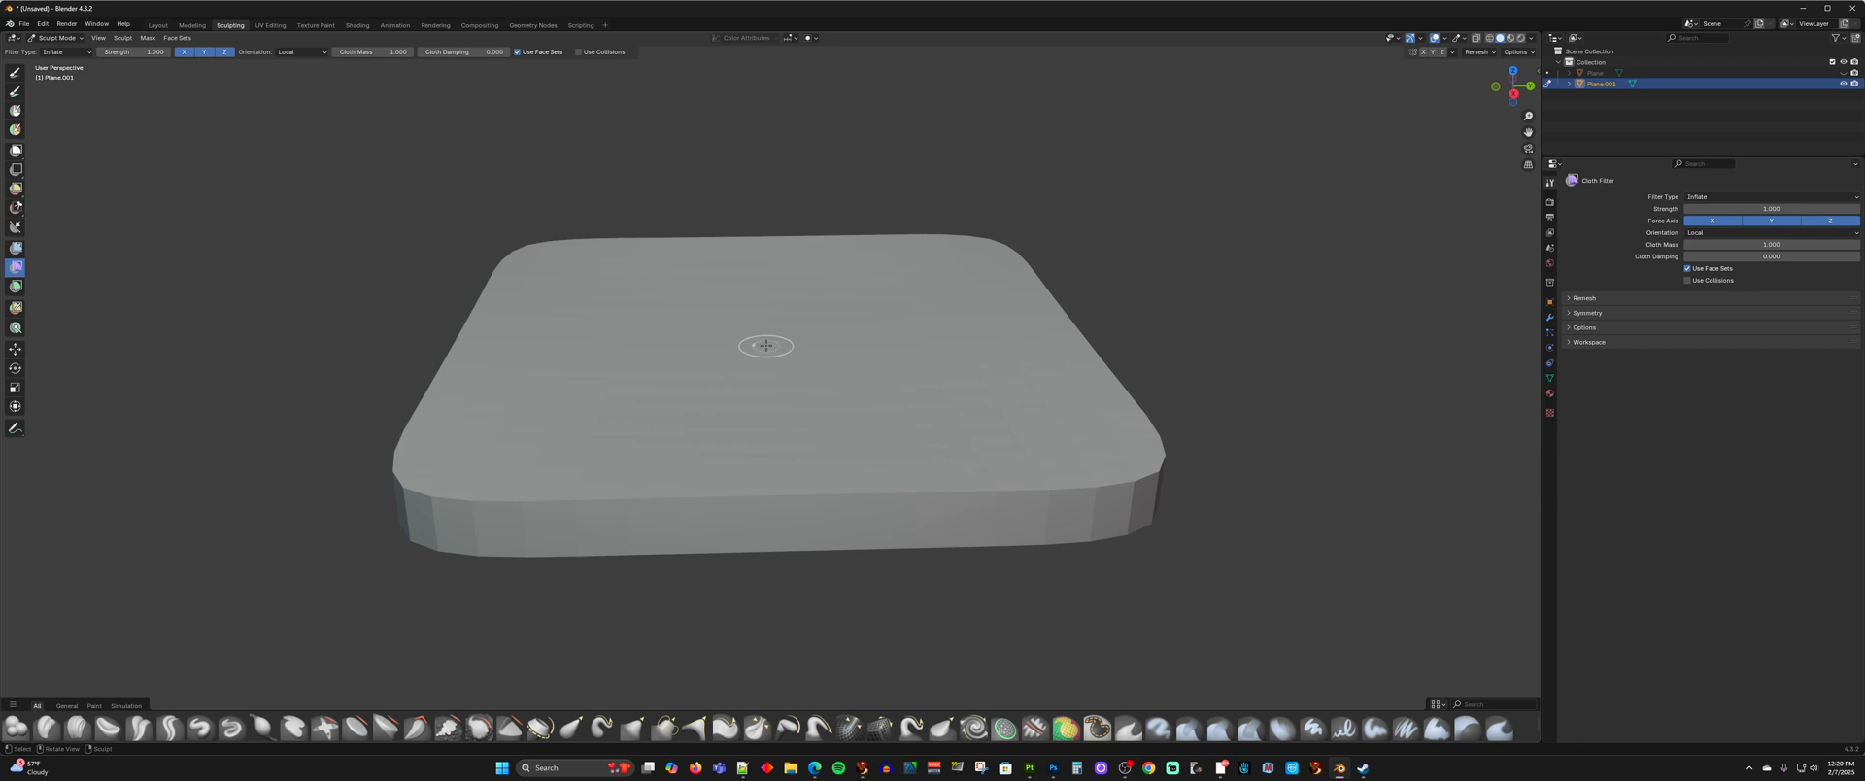
- Try inflating and deflating the whole cushion with the Cloth Filter, undoing each attempt
{"action": "left_click_drag", "start_coordinate": [762, 337], "coordinate": [764, 379]}
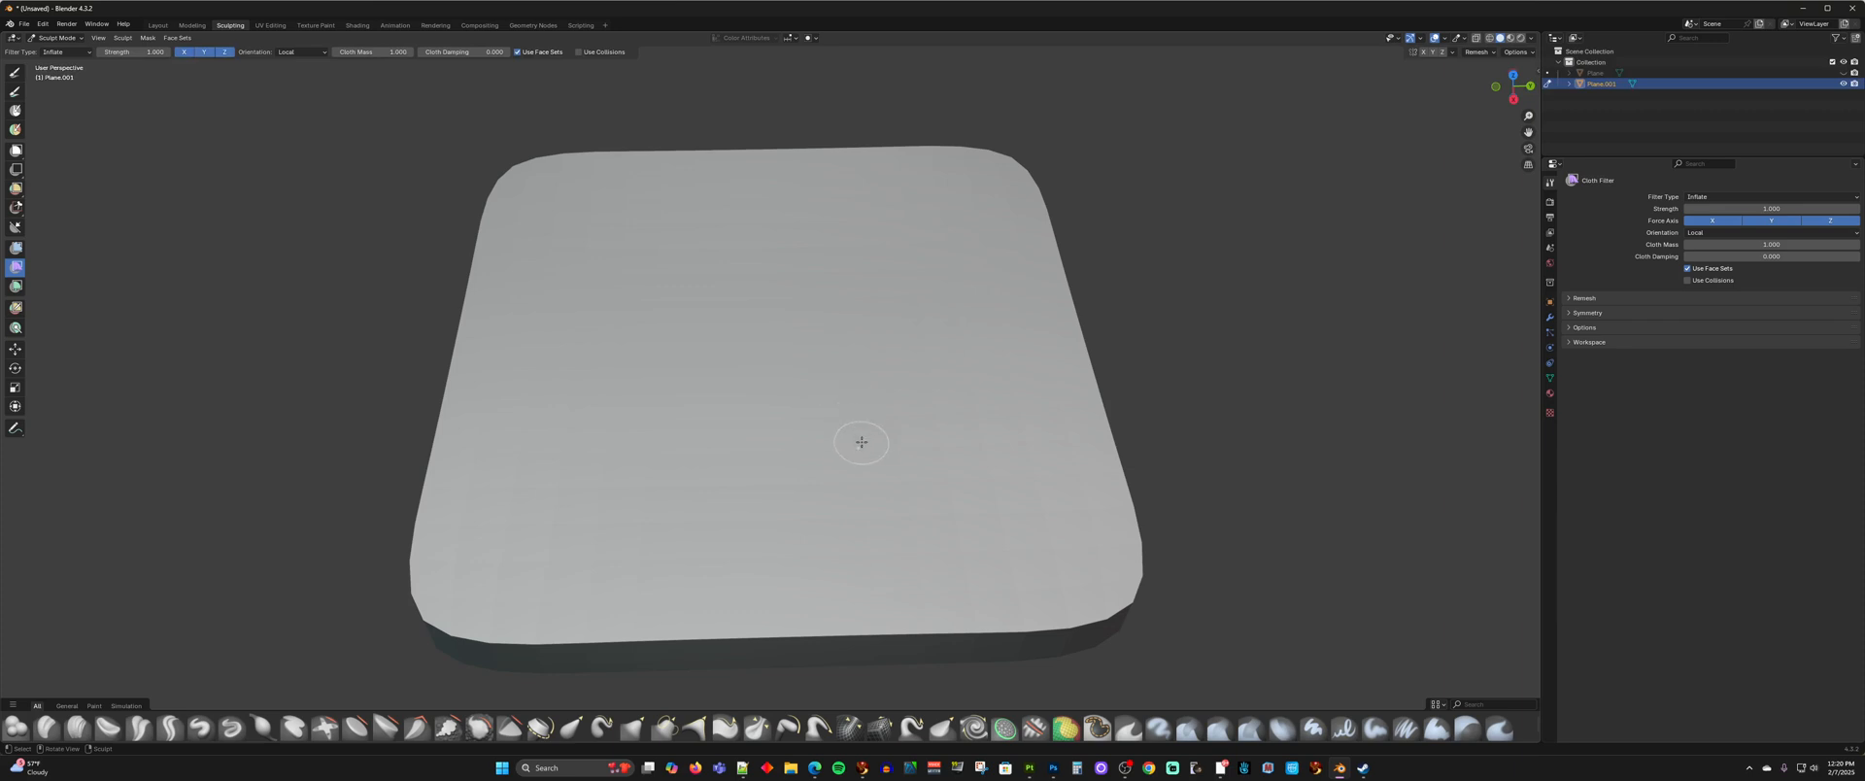
{"action": "mouse_move", "coordinate": [910, 449]}
{"action": "left_mouse_down"}
{"action": "mouse_move", "coordinate": [960, 442]}
{"action": "mouse_move", "coordinate": [934, 438]}
{"action": "left_mouse_up"}
{"action": "middle_click_drag", "start_coordinate": [934, 437], "coordinate": [936, 404]}
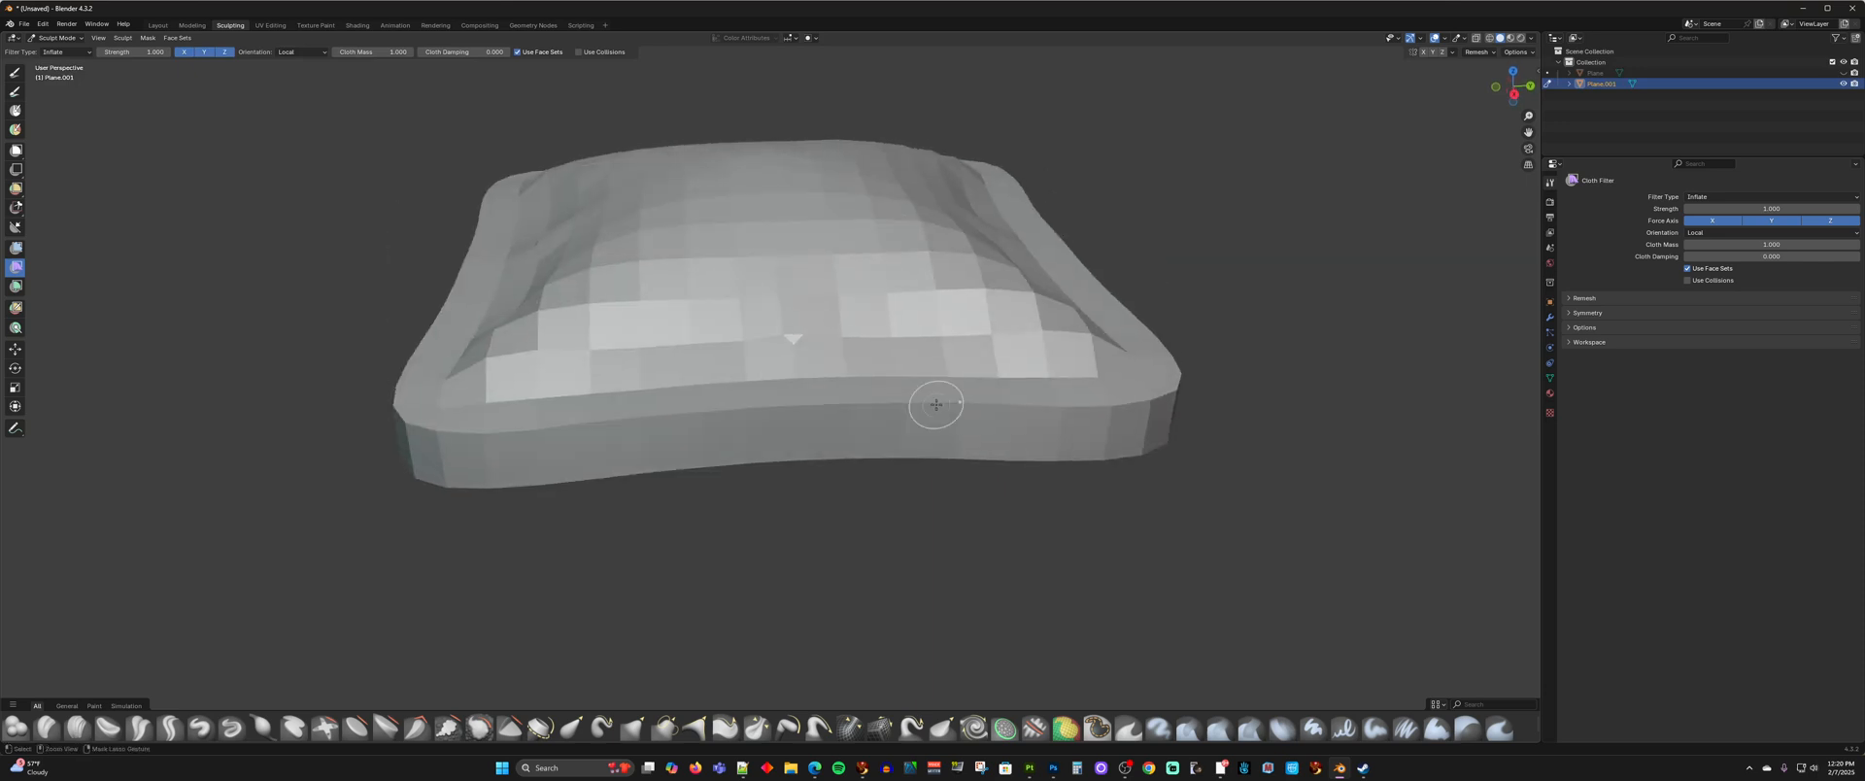
{"action": "key", "text": "ctrl+z"}
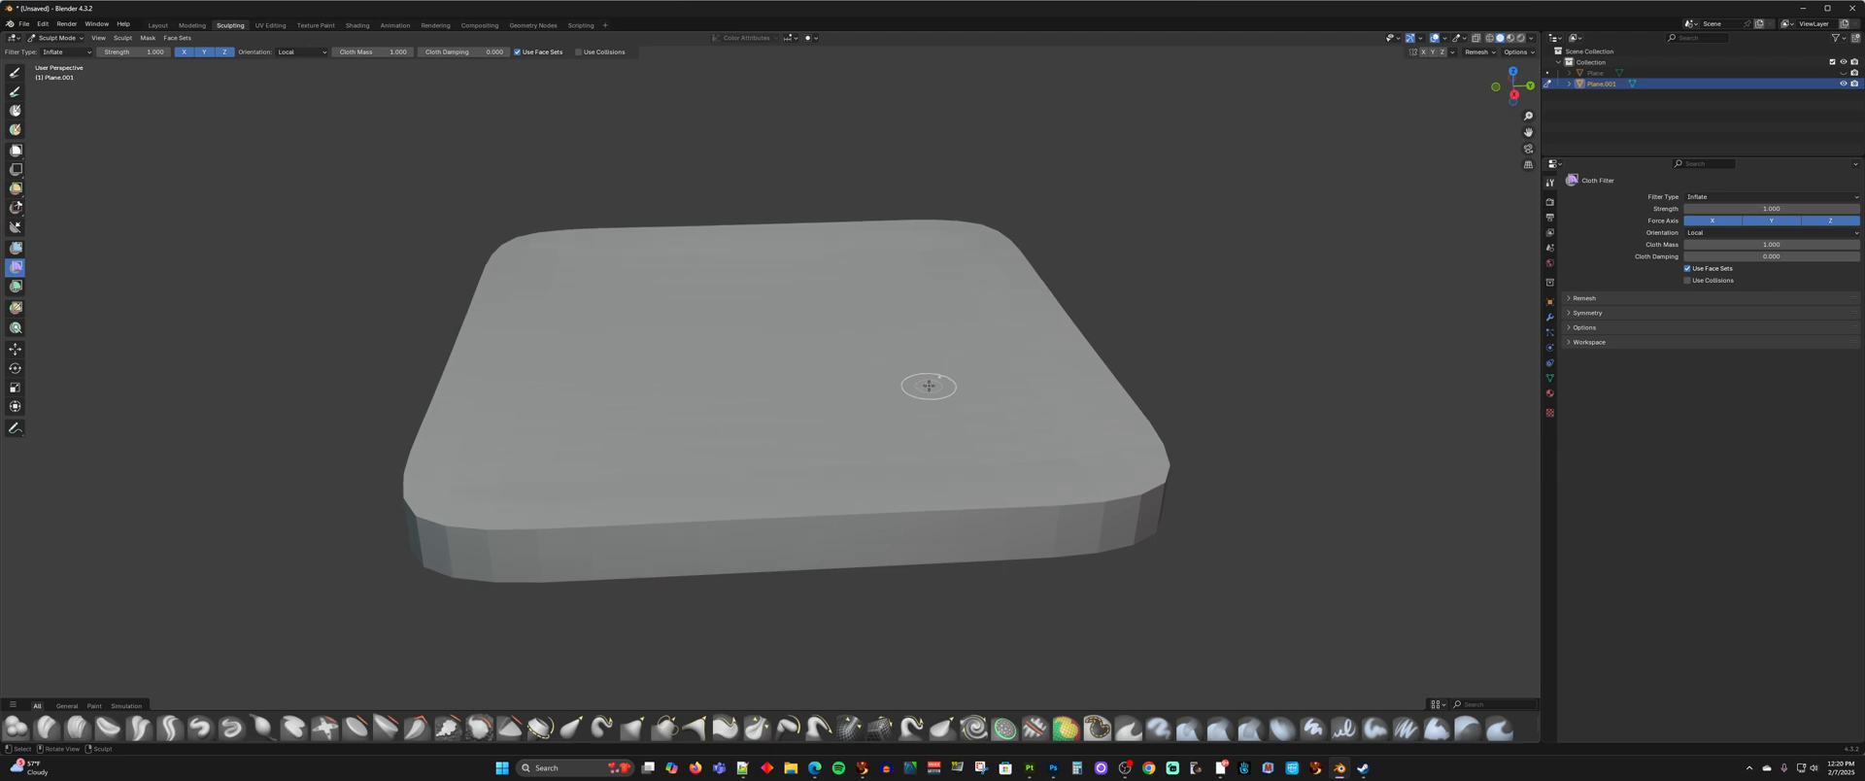
{"action": "left_click_drag", "start_coordinate": [920, 395], "coordinate": [908, 389]}
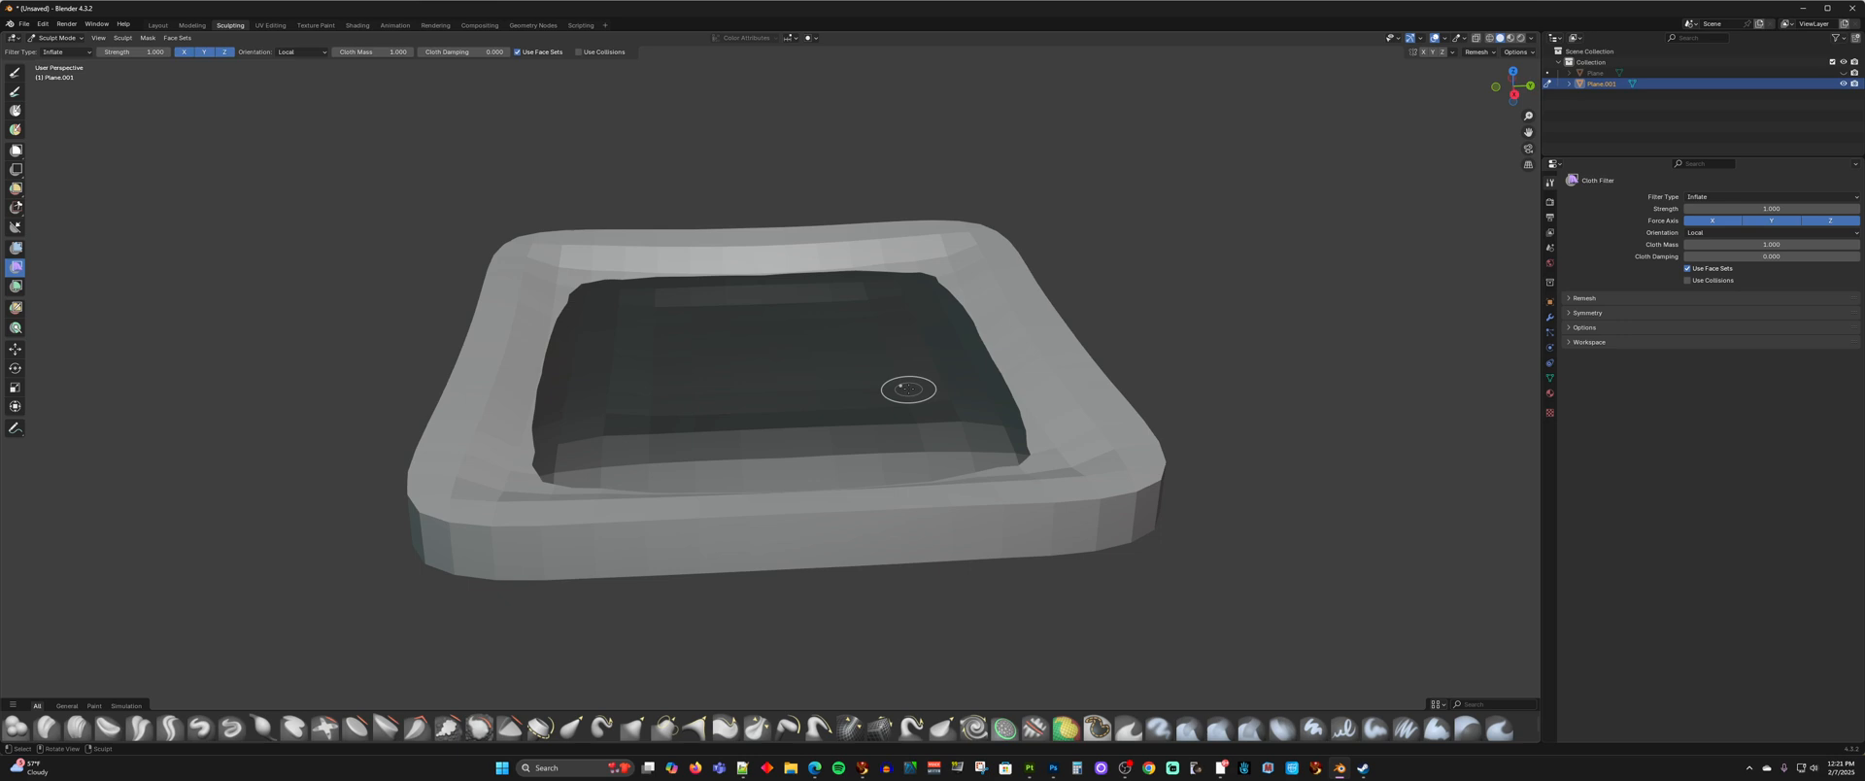
{"action": "key", "text": "ctrl+z"}
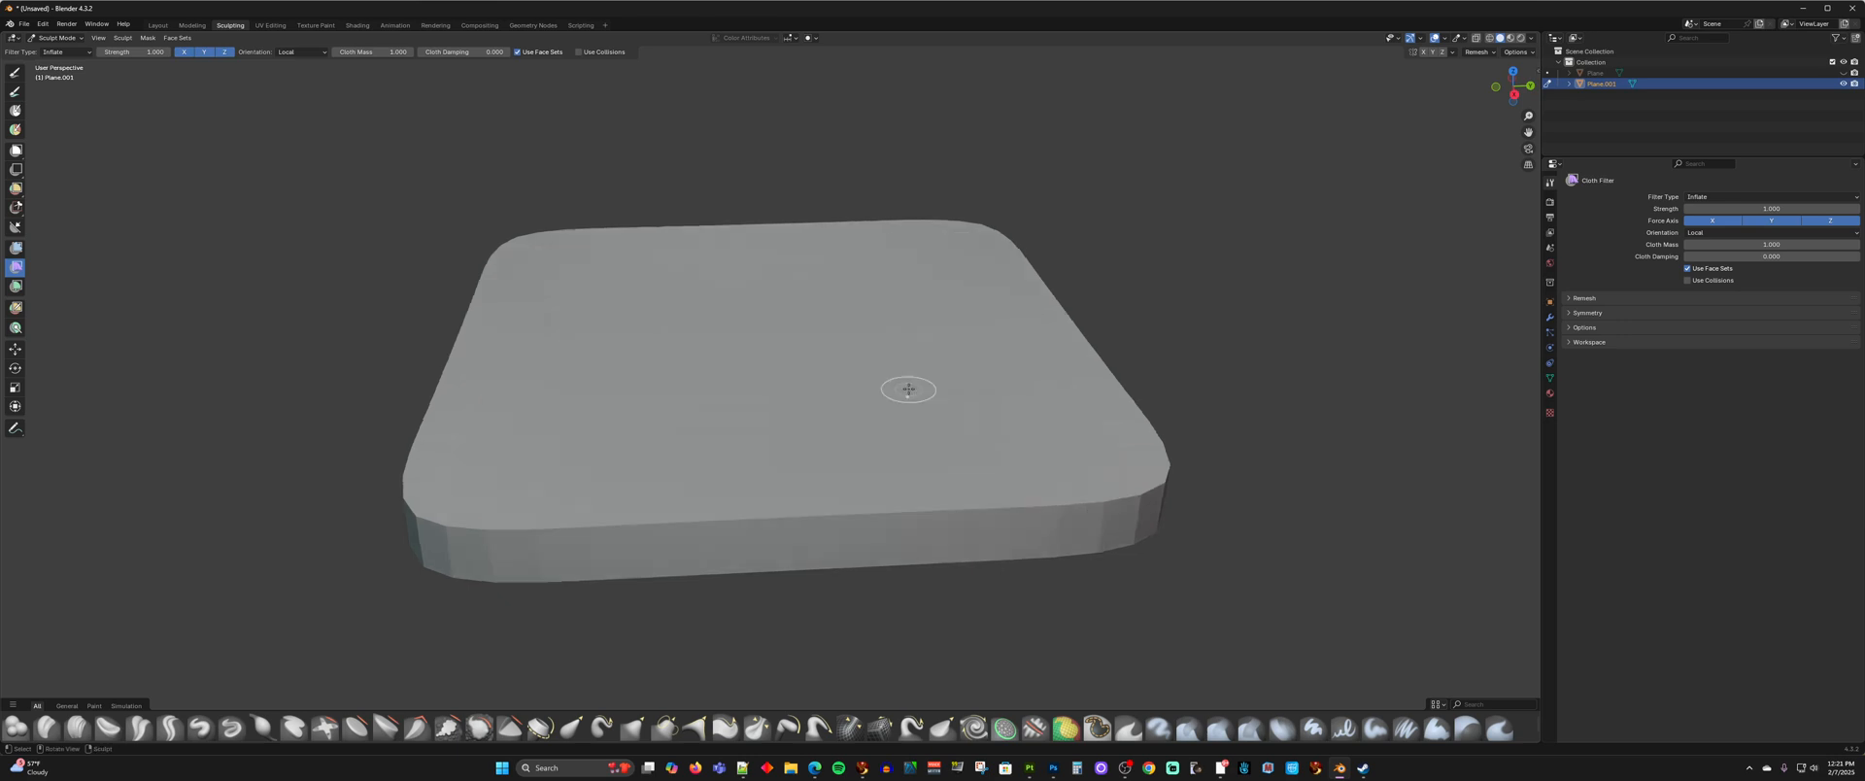
{"action": "left_click_drag", "start_coordinate": [880, 390], "coordinate": [886, 393]}
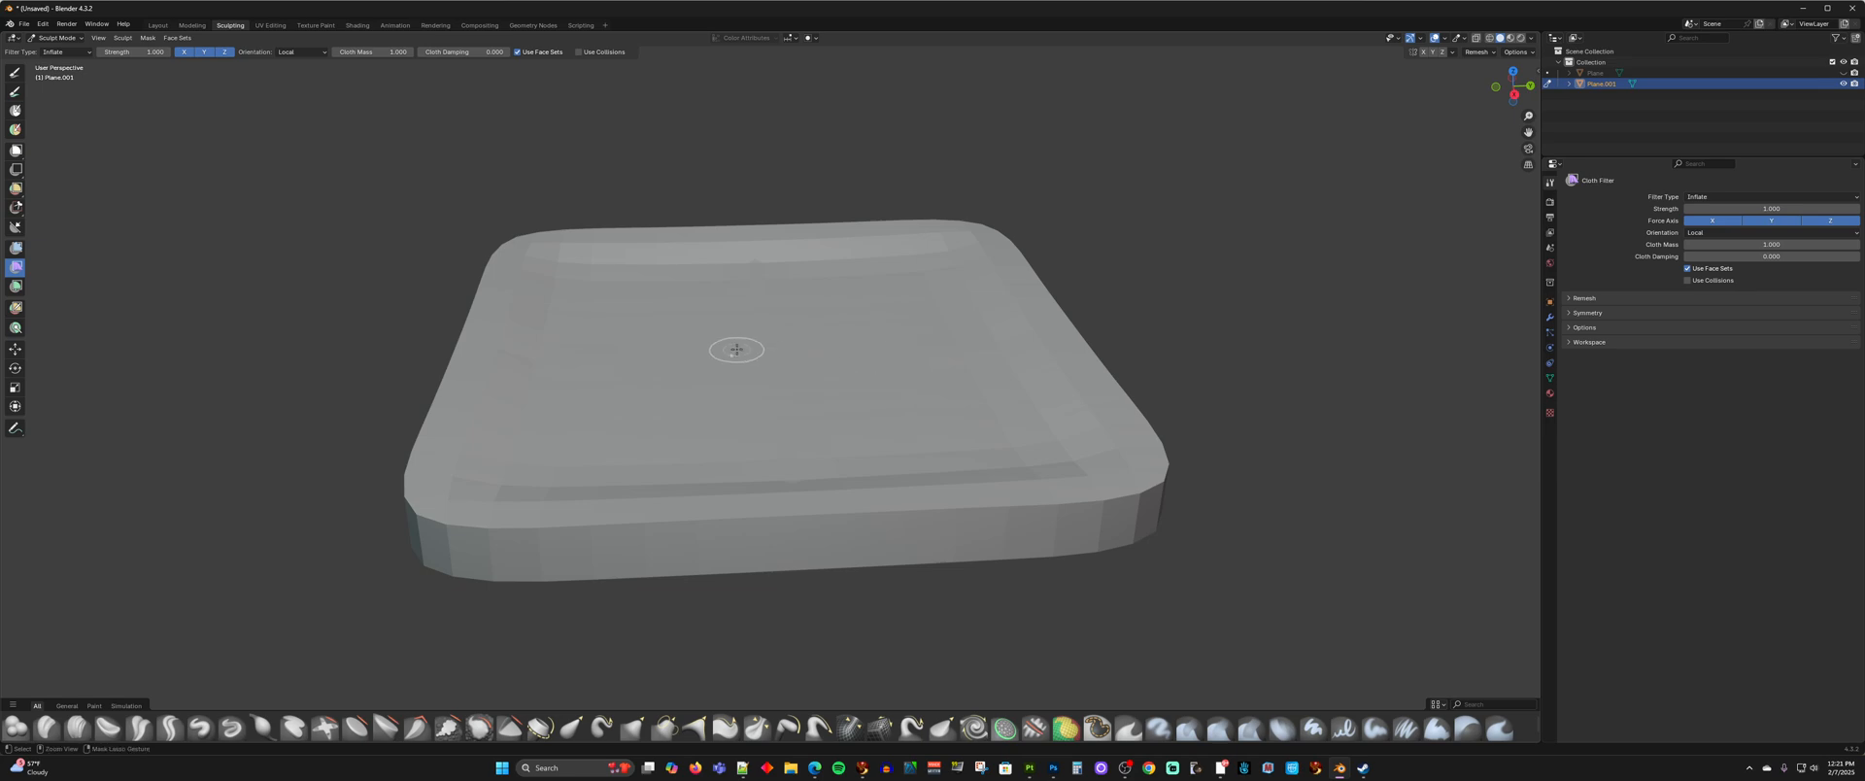
{"action": "key", "text": "ctrl+z"}
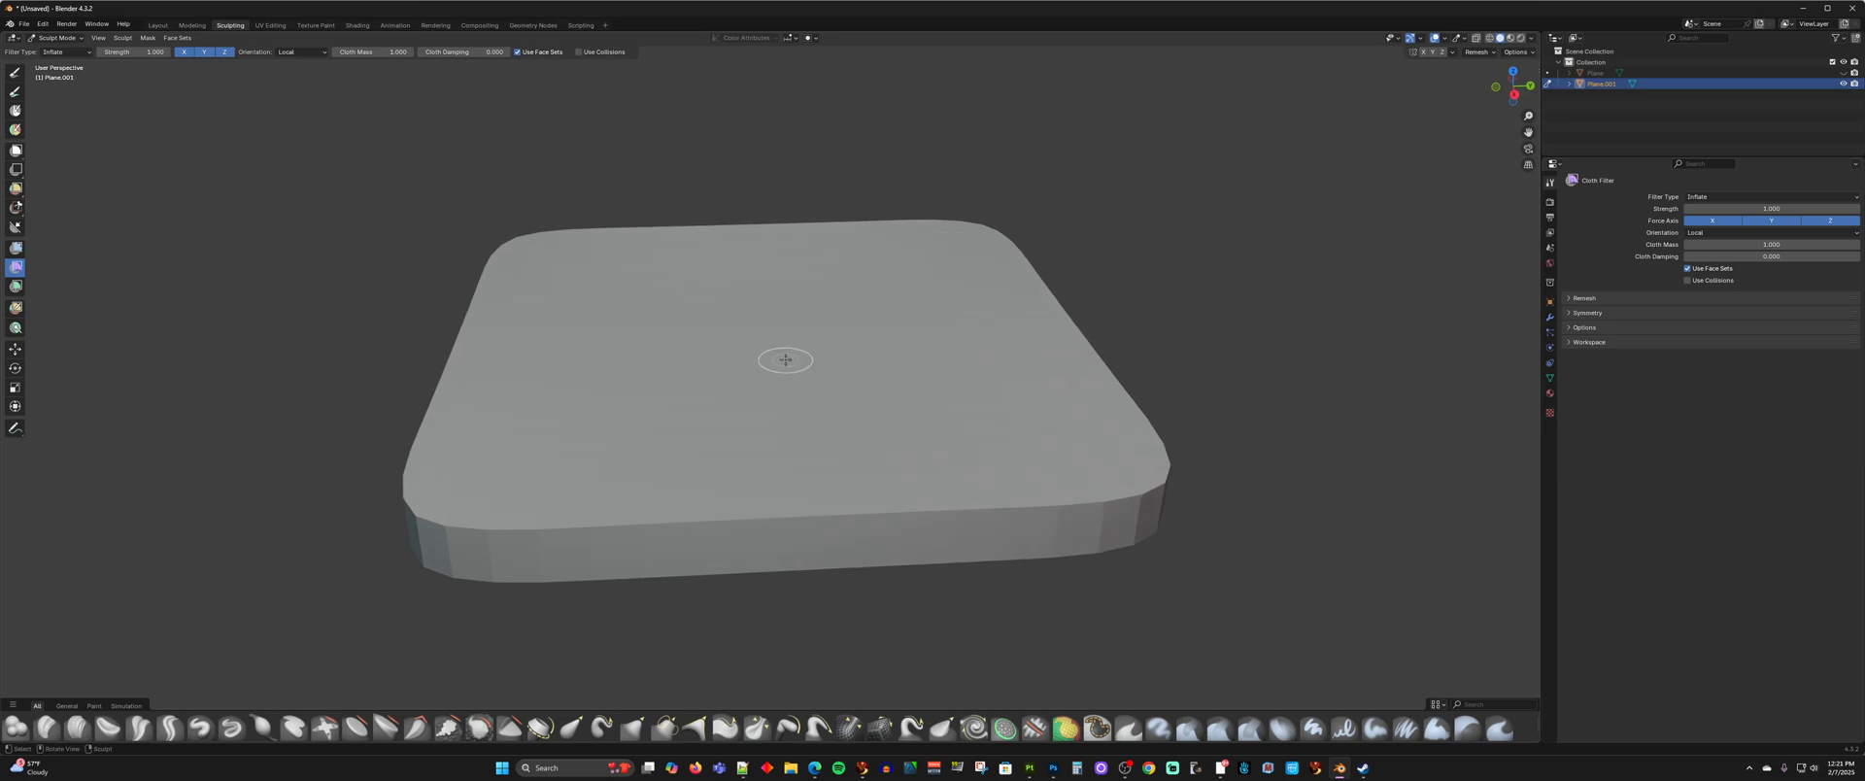
{"action": "left_click_drag", "start_coordinate": [788, 359], "coordinate": [807, 356]}
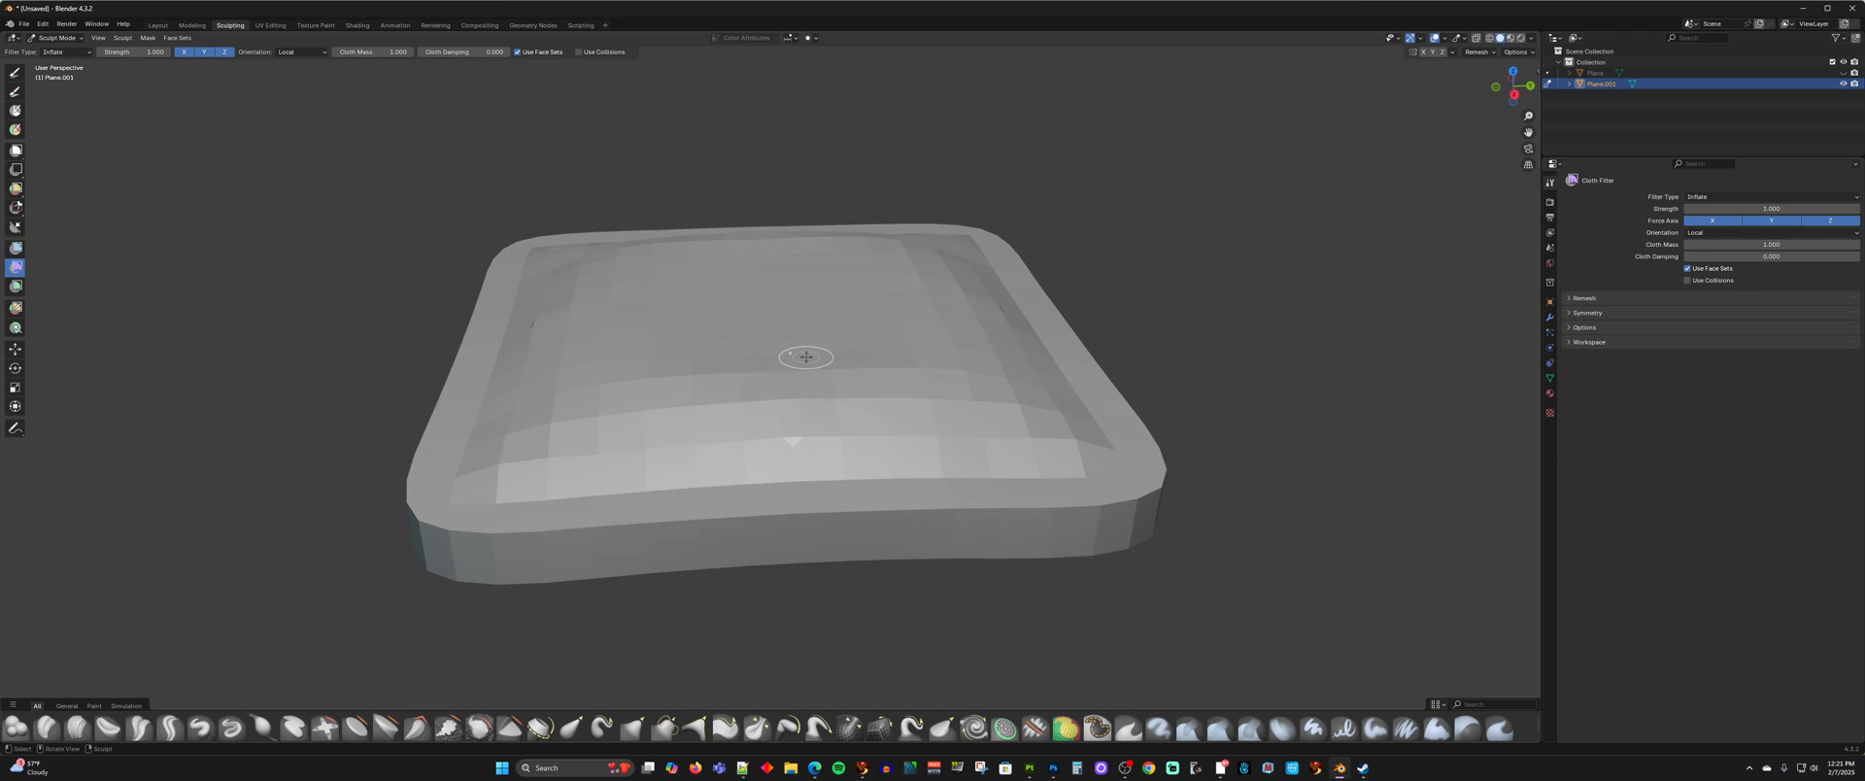
{"action": "key", "text": "ctrl+z"}
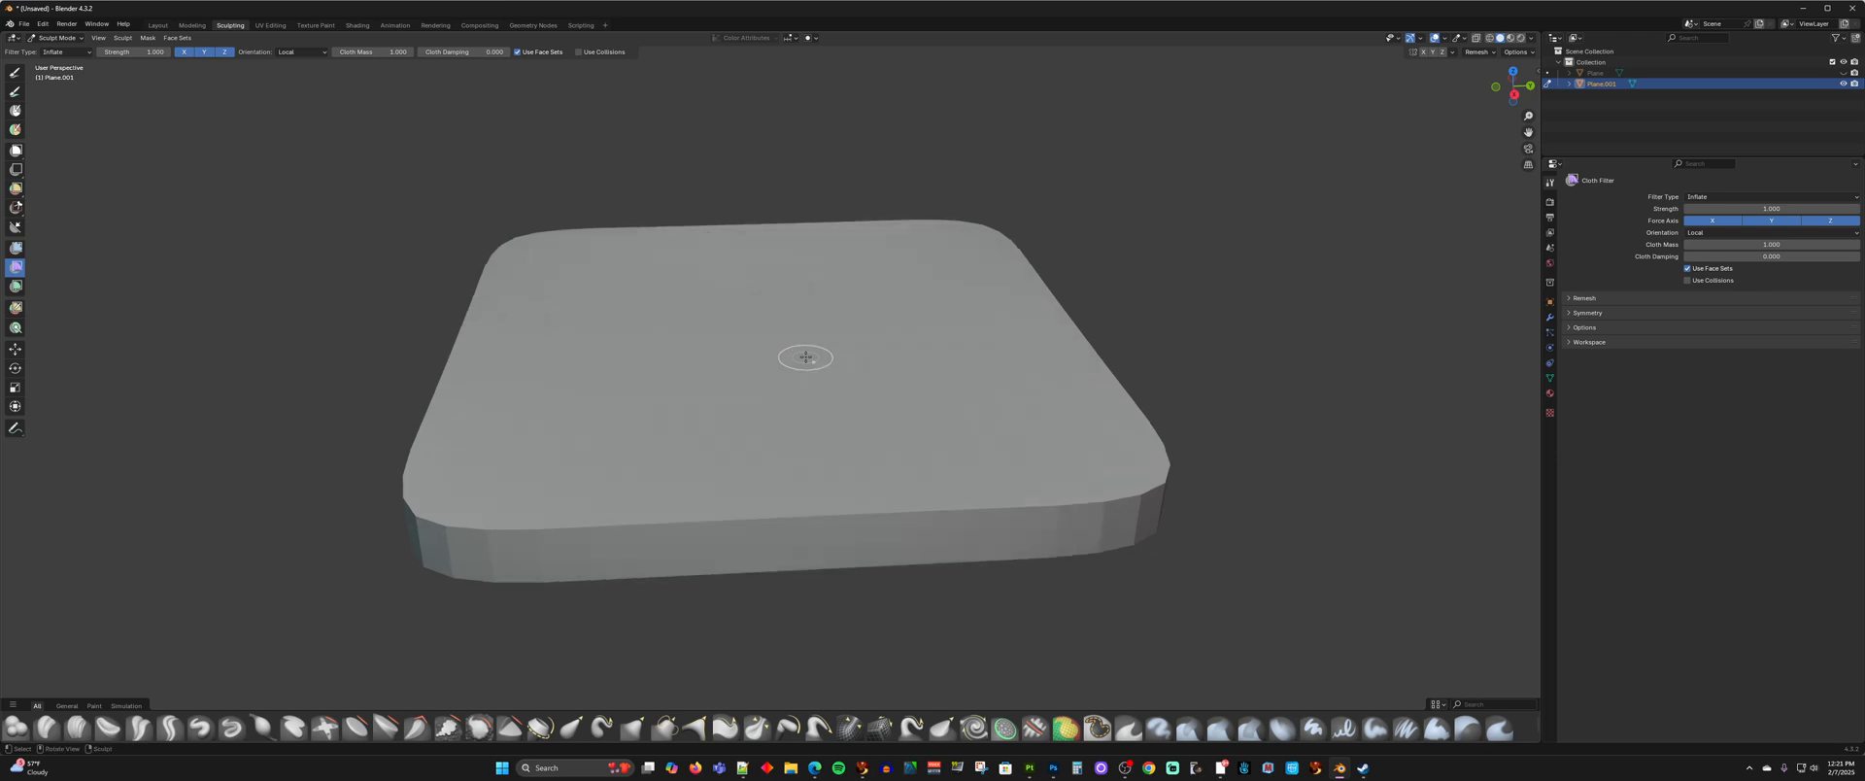
- Check the beveled cross and diamond selection in Edit Mode and create a face set from it in Sculpt Mode
{"action": "middle_click_drag", "start_coordinate": [806, 353], "coordinate": [800, 381]}
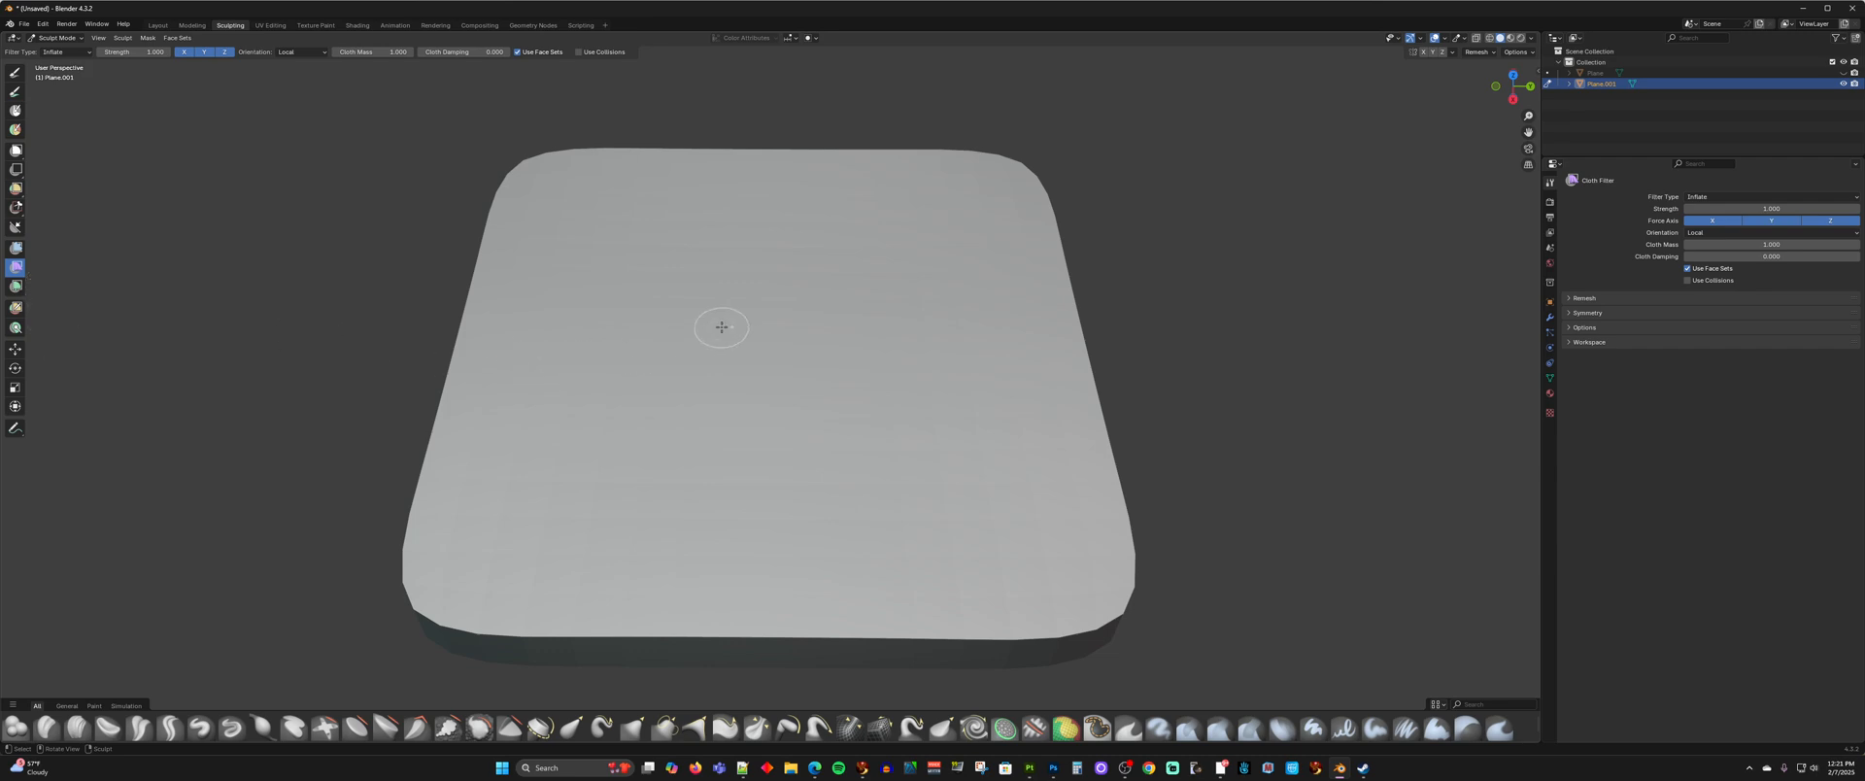
{"action": "key", "text": "Tab"}
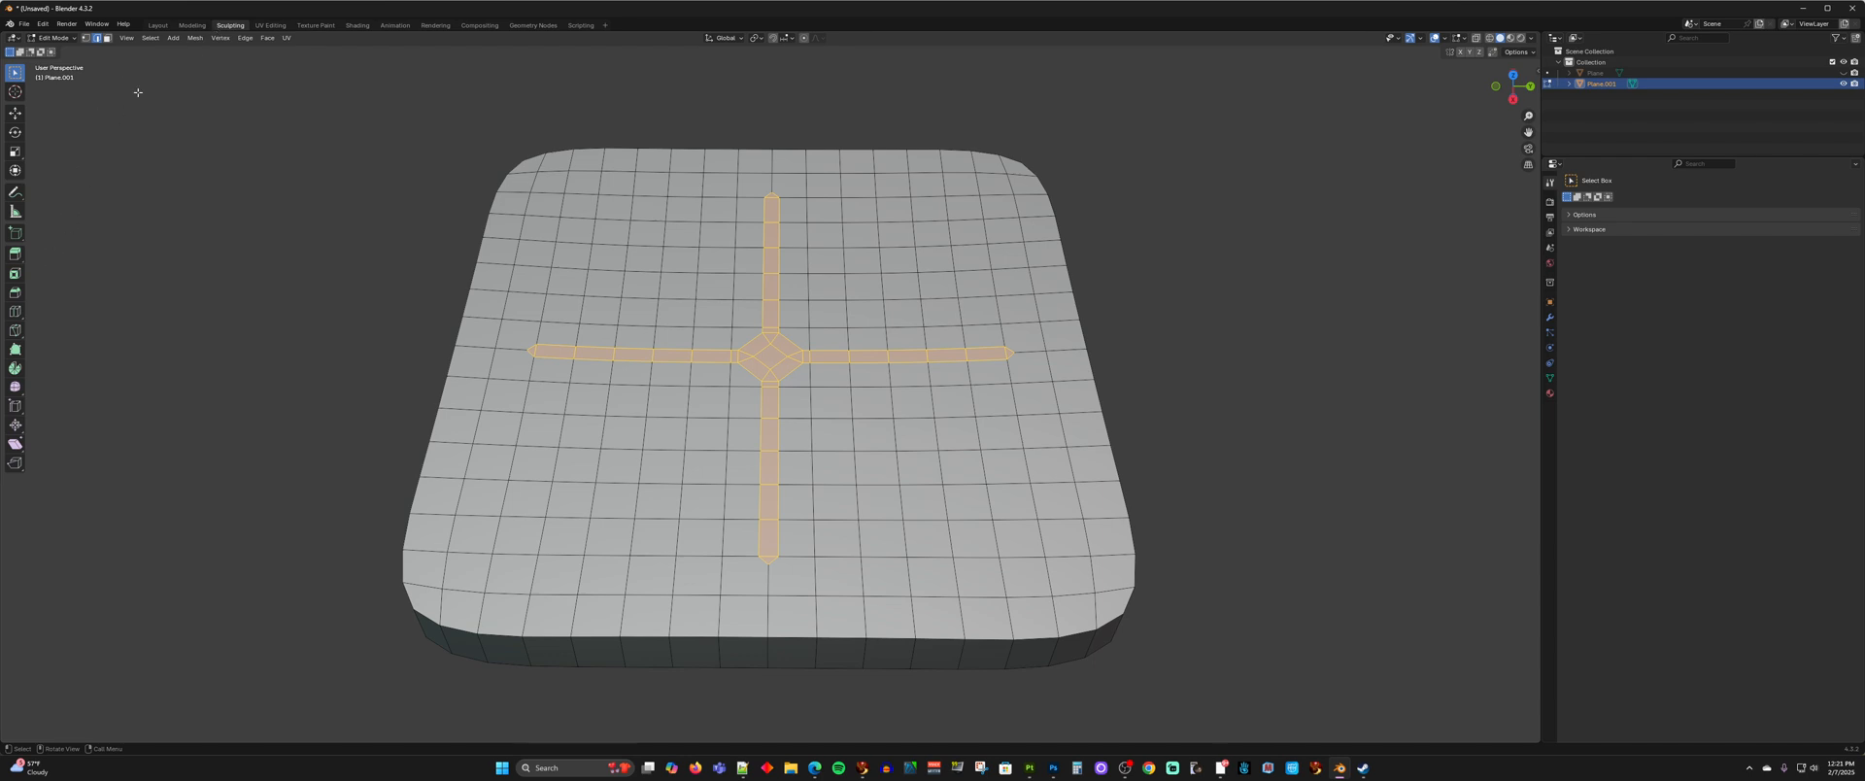
{"action": "left_click", "coordinate": [200, 25]}
{"action": "left_click", "coordinate": [219, 26]}
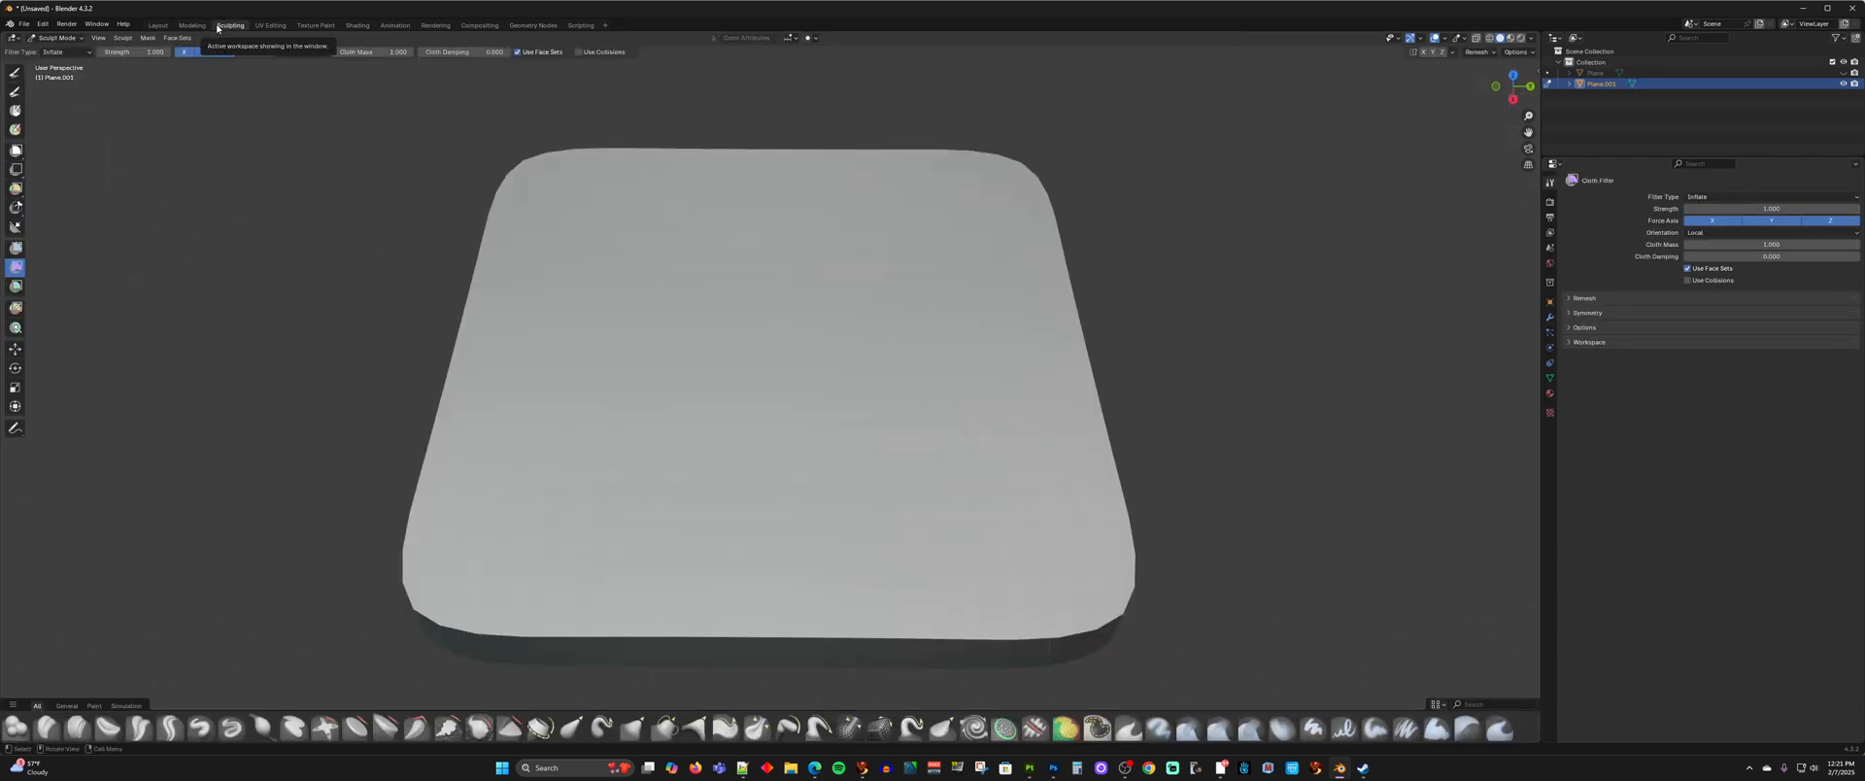
{"action": "left_click", "coordinate": [16, 308]}
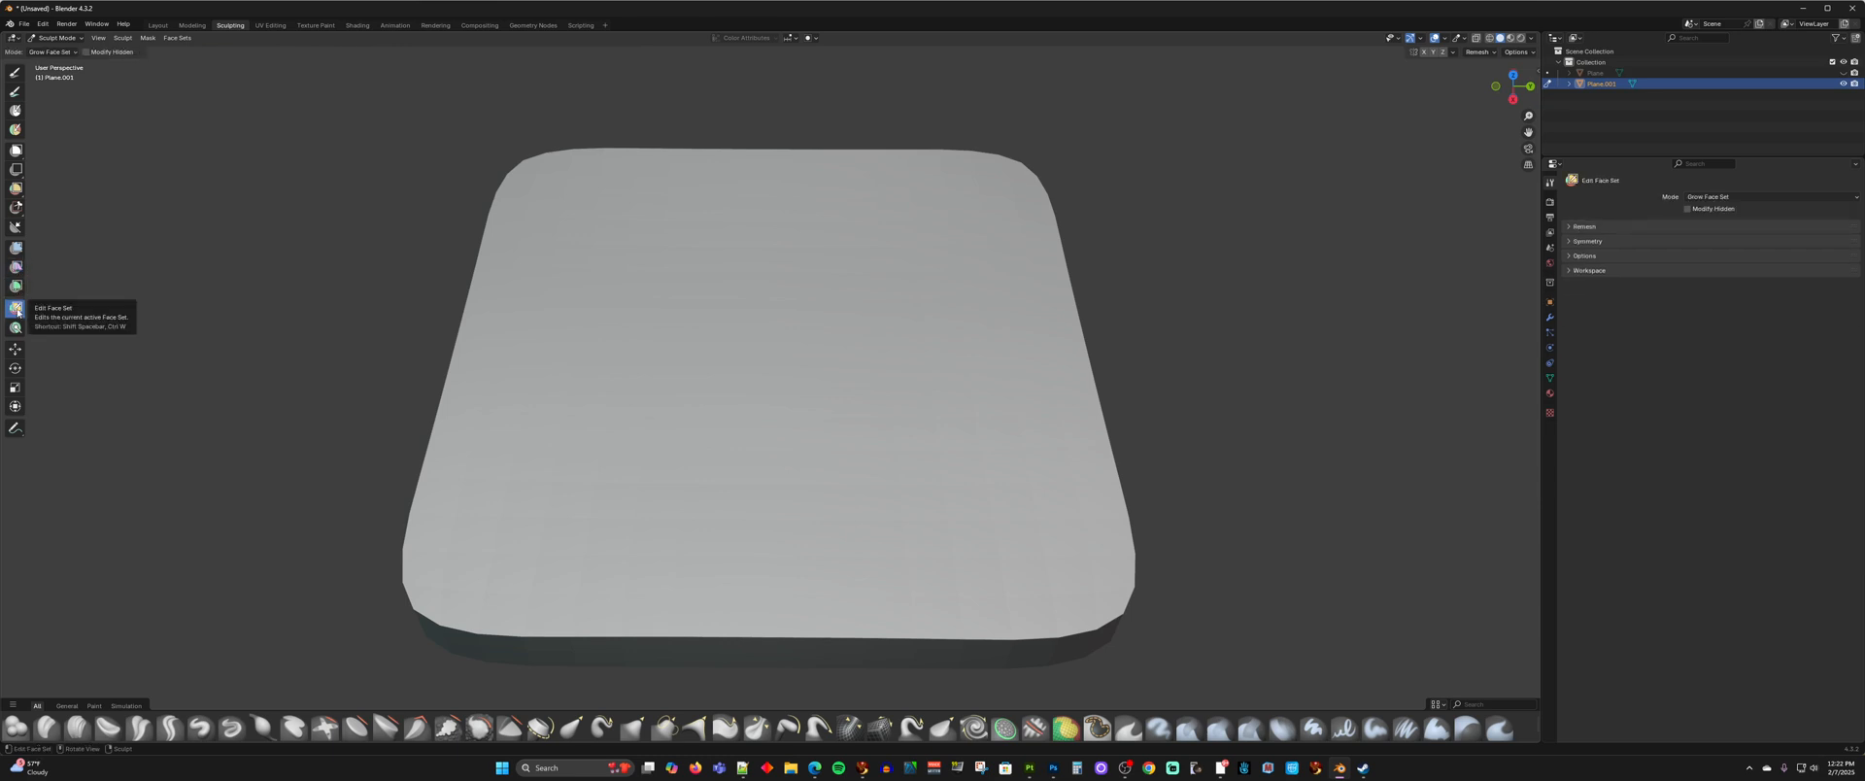
{"action": "left_click", "coordinate": [177, 38]}
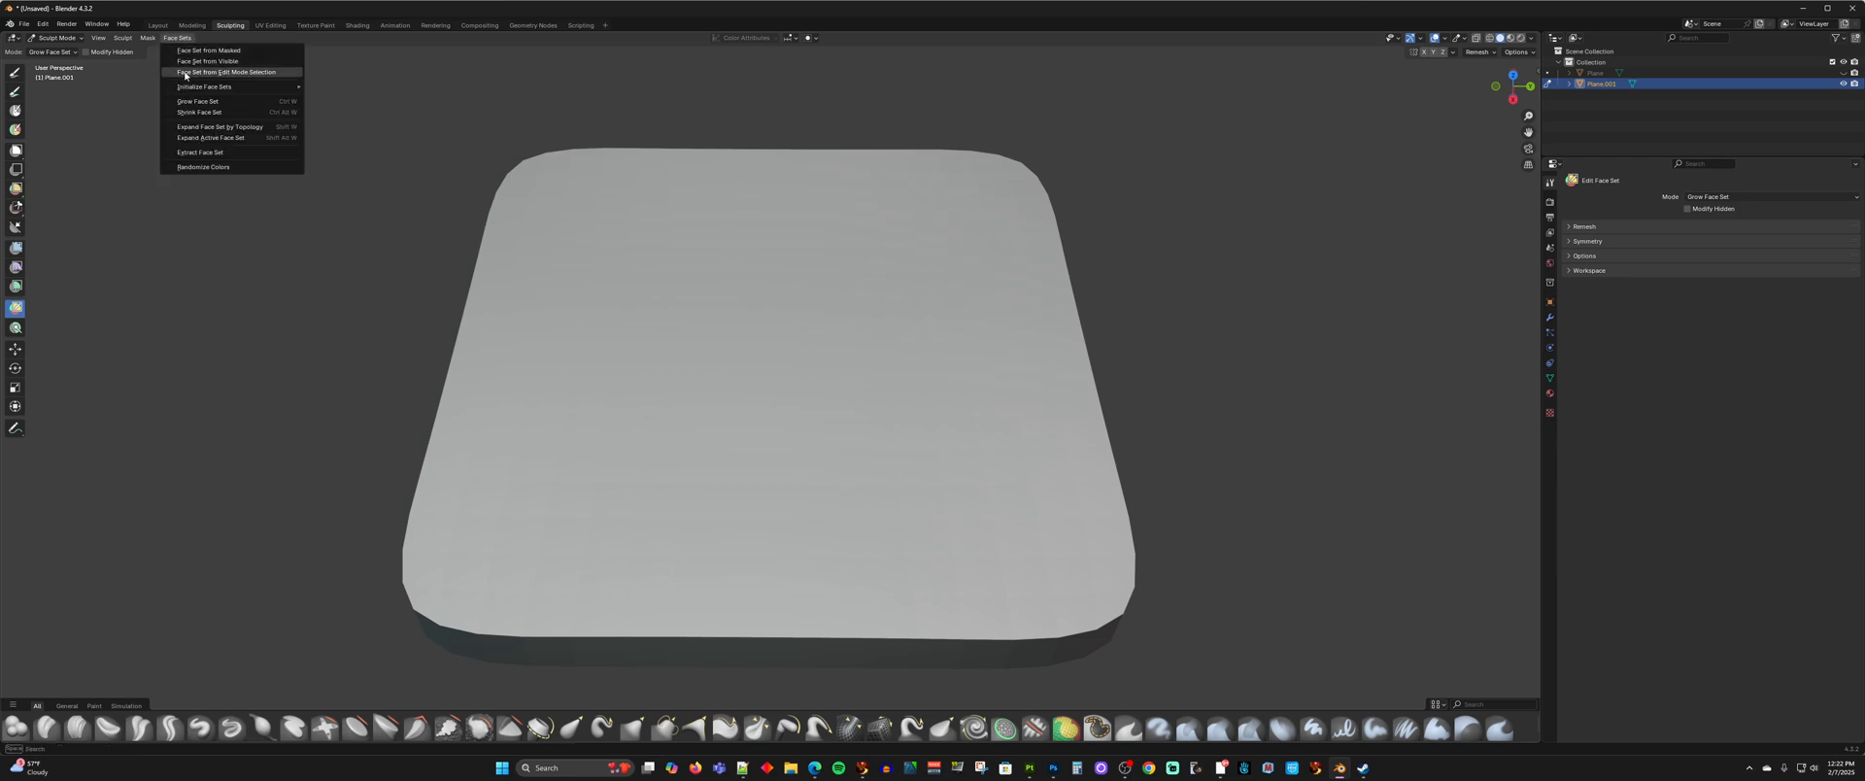
{"action": "left_click", "coordinate": [247, 73]}
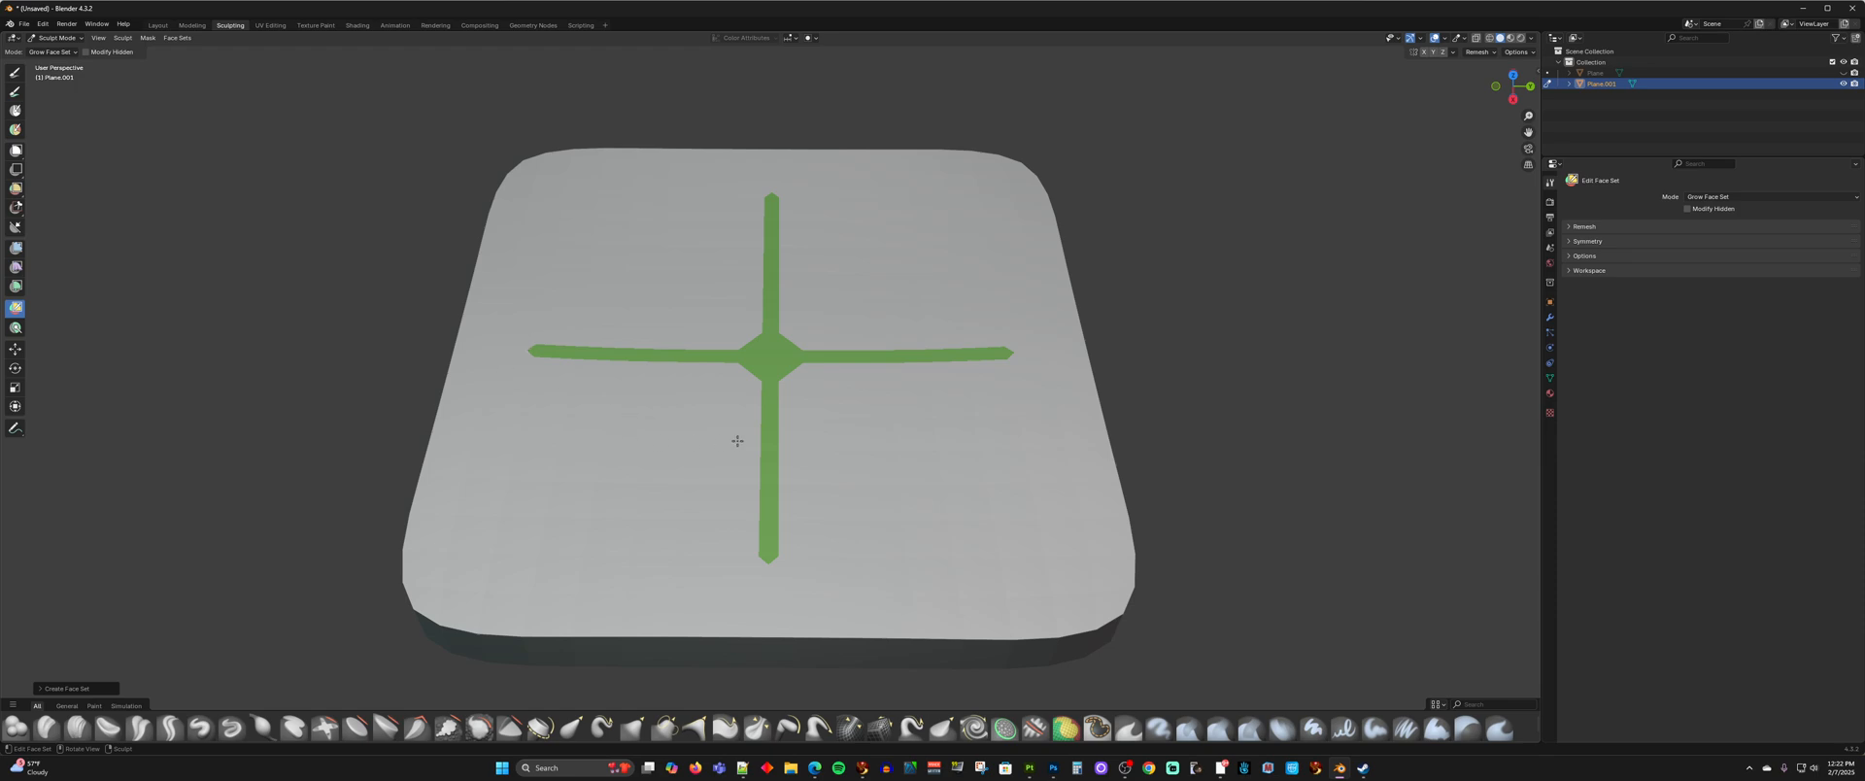
{"action": "mouse_move", "coordinate": [737, 441]}
{"action": "middle_mouse_down"}
{"action": "mouse_move", "coordinate": [791, 366]}
{"action": "mouse_move", "coordinate": [770, 443]}
{"action": "middle_mouse_up"}
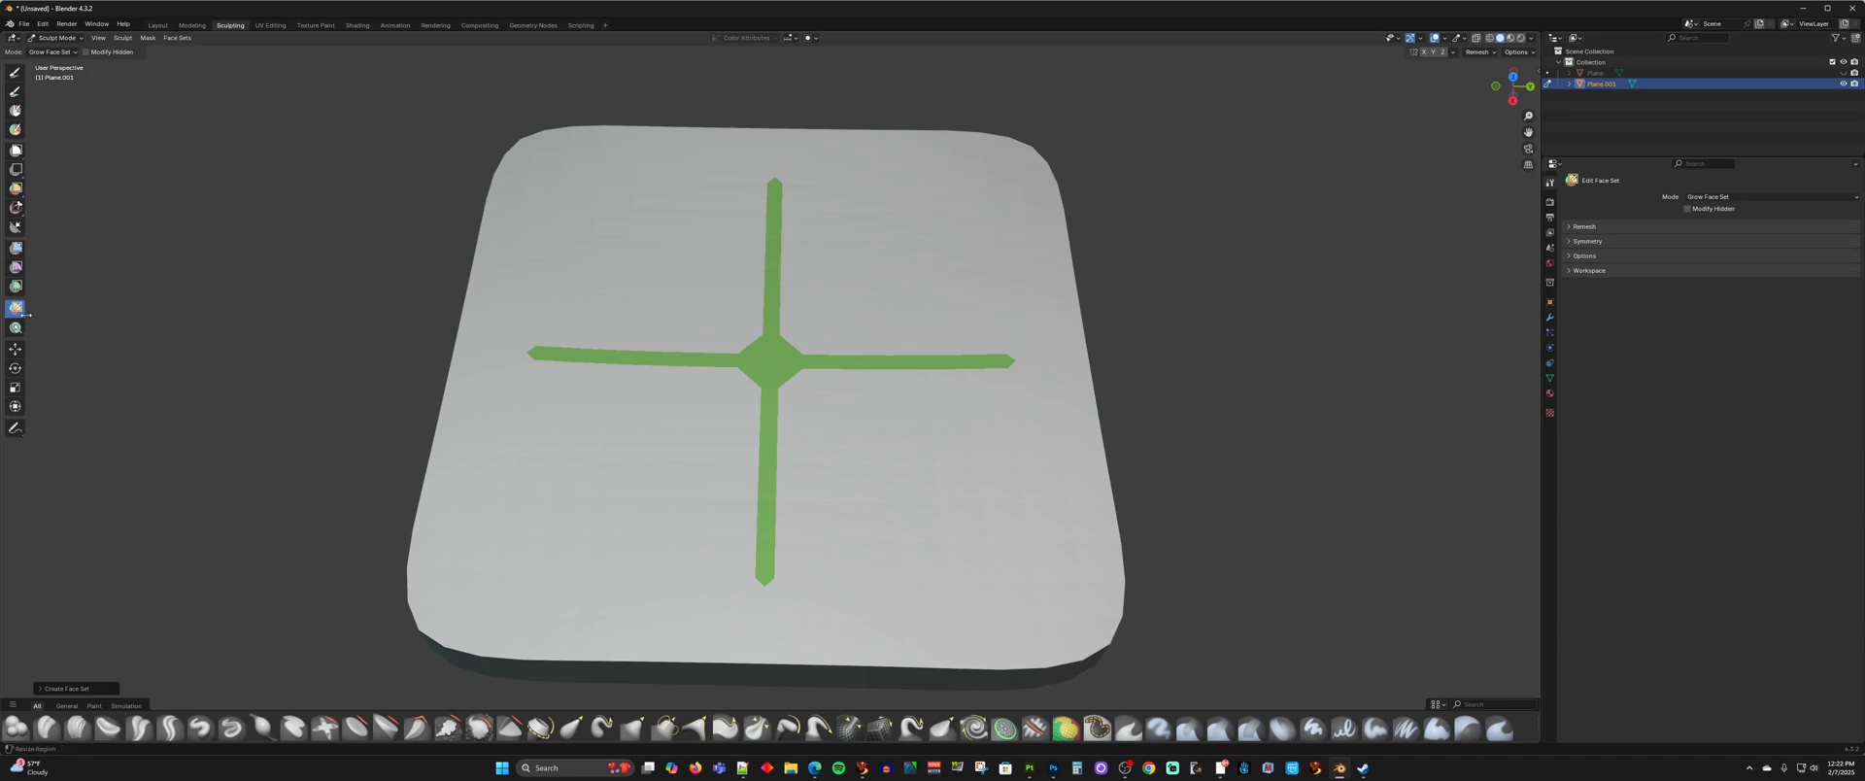
- Try inflating the cushion surface outside the cross face set with the Cloth Filter
{"action": "left_click", "coordinate": [16, 266]}
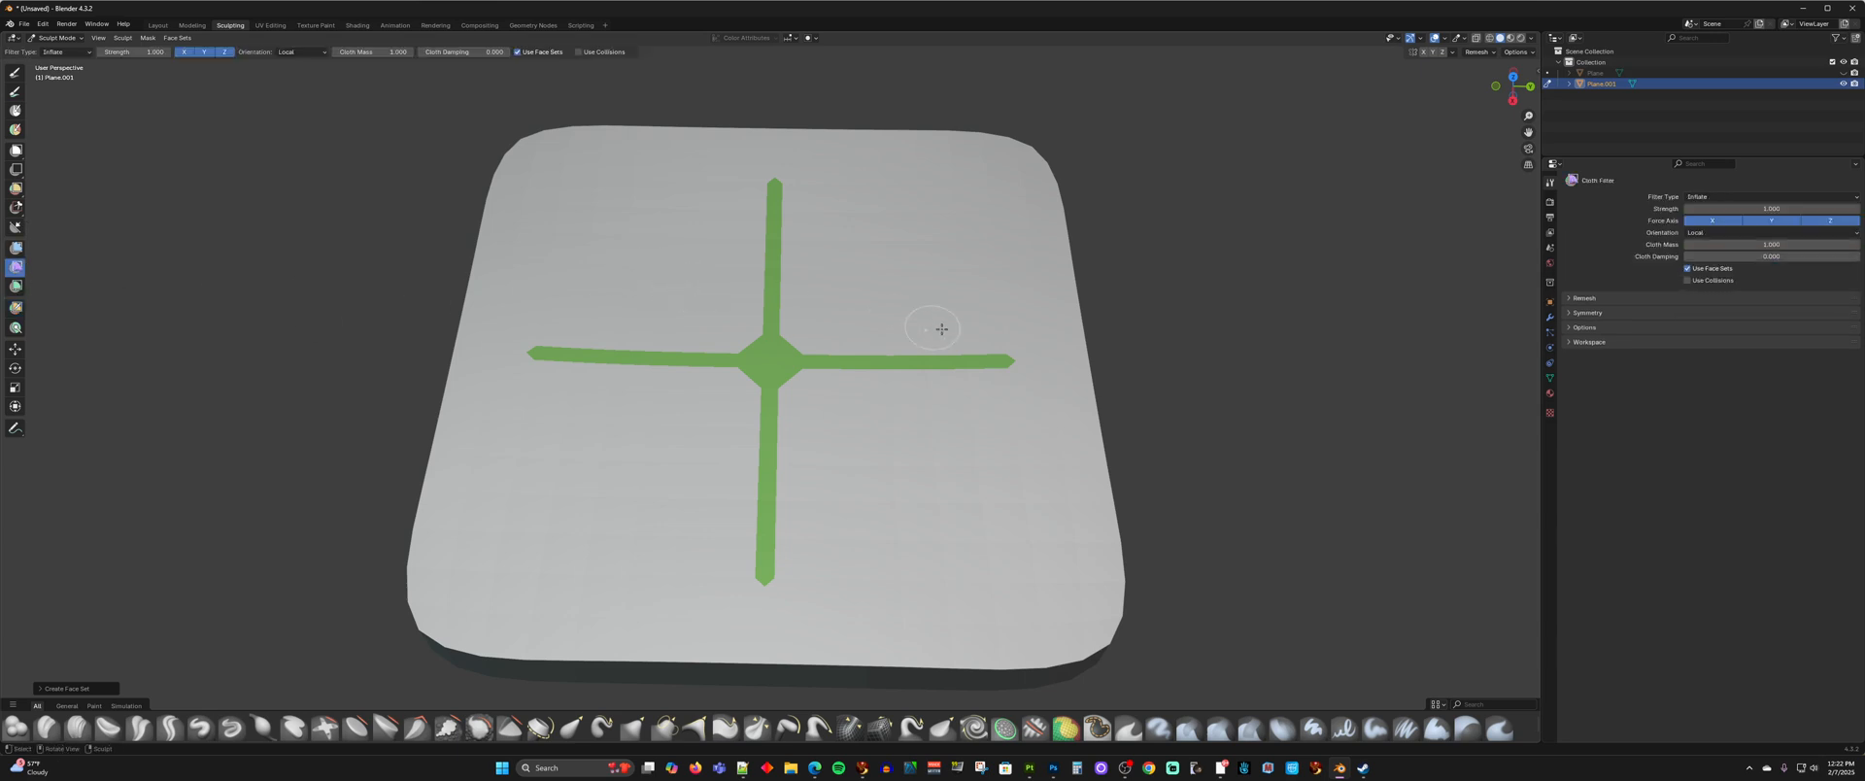
{"action": "middle_click_drag", "start_coordinate": [953, 316], "coordinate": [963, 294]}
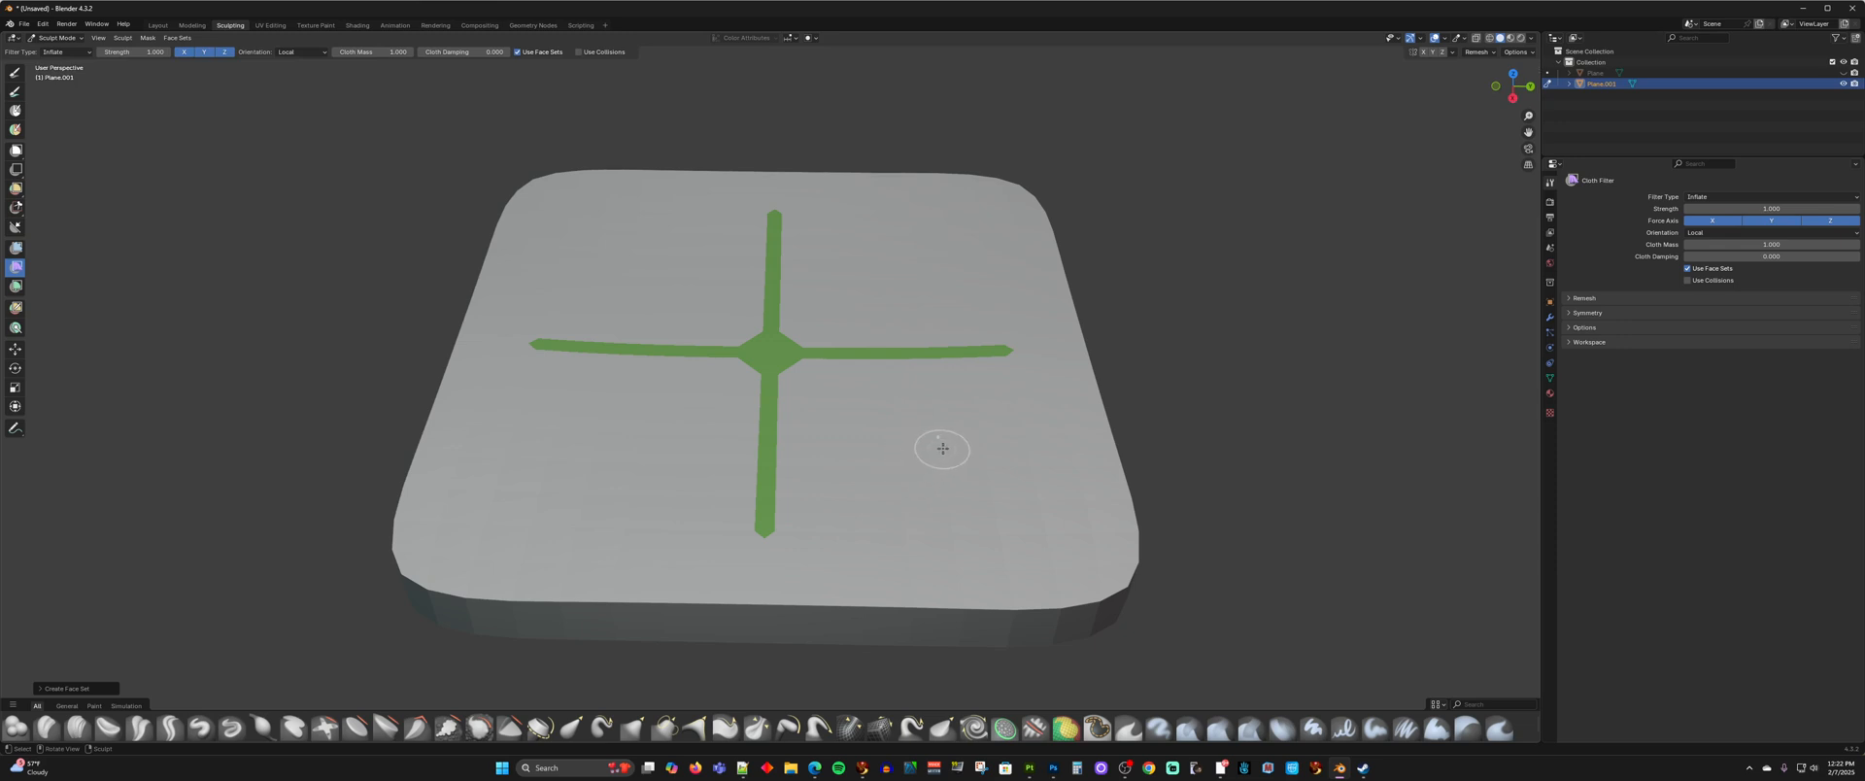
{"action": "left_click_drag", "start_coordinate": [936, 448], "coordinate": [957, 451]}
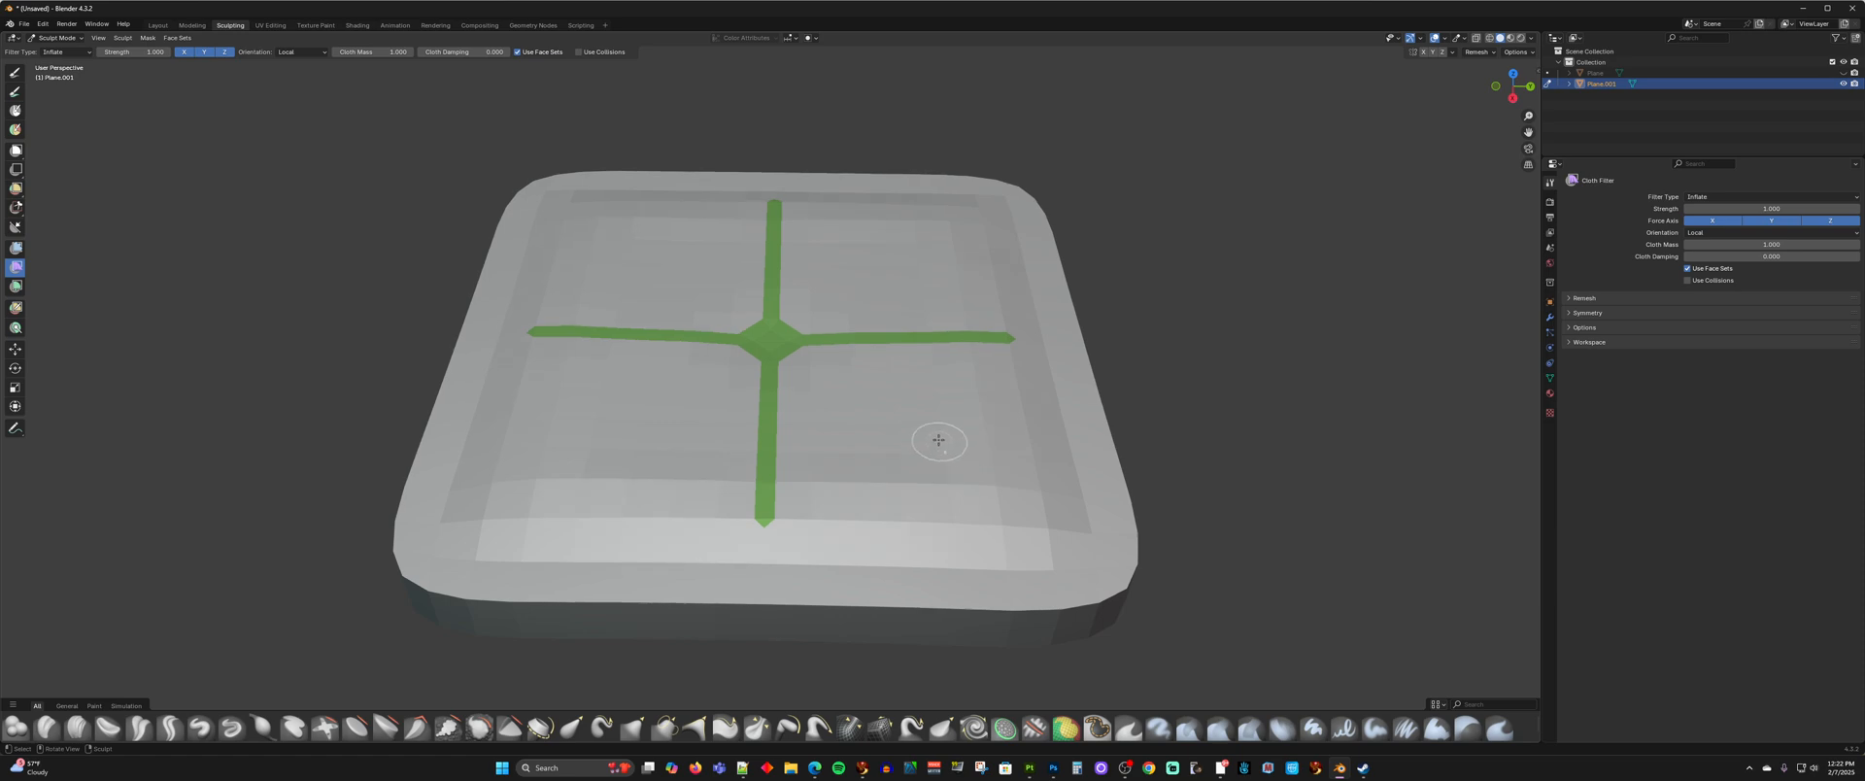
{"action": "mouse_move", "coordinate": [937, 441]}
{"action": "middle_mouse_down"}
{"action": "mouse_move", "coordinate": [931, 405]}
{"action": "mouse_move", "coordinate": [928, 425]}
{"action": "mouse_move", "coordinate": [866, 421]}
{"action": "middle_mouse_up"}
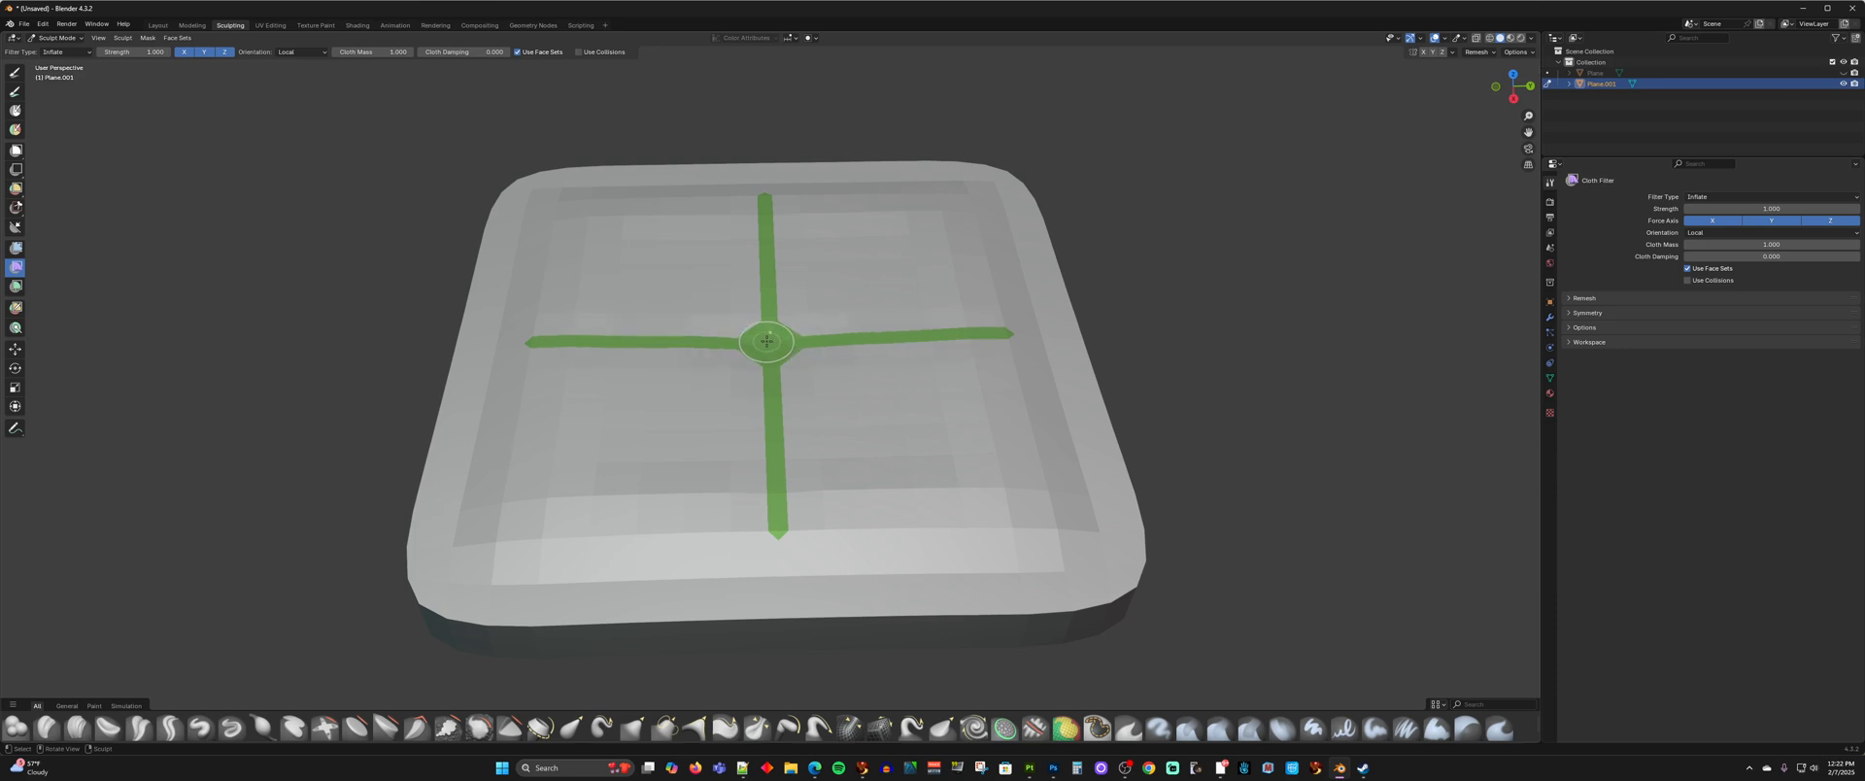
- Try further Cloth Filter strokes on the cross face set and the cushion around it to shape the tufting
{"action": "left_click_drag", "start_coordinate": [768, 341], "coordinate": [779, 371]}
{"action": "middle_click_drag", "start_coordinate": [779, 371], "coordinate": [854, 375]}
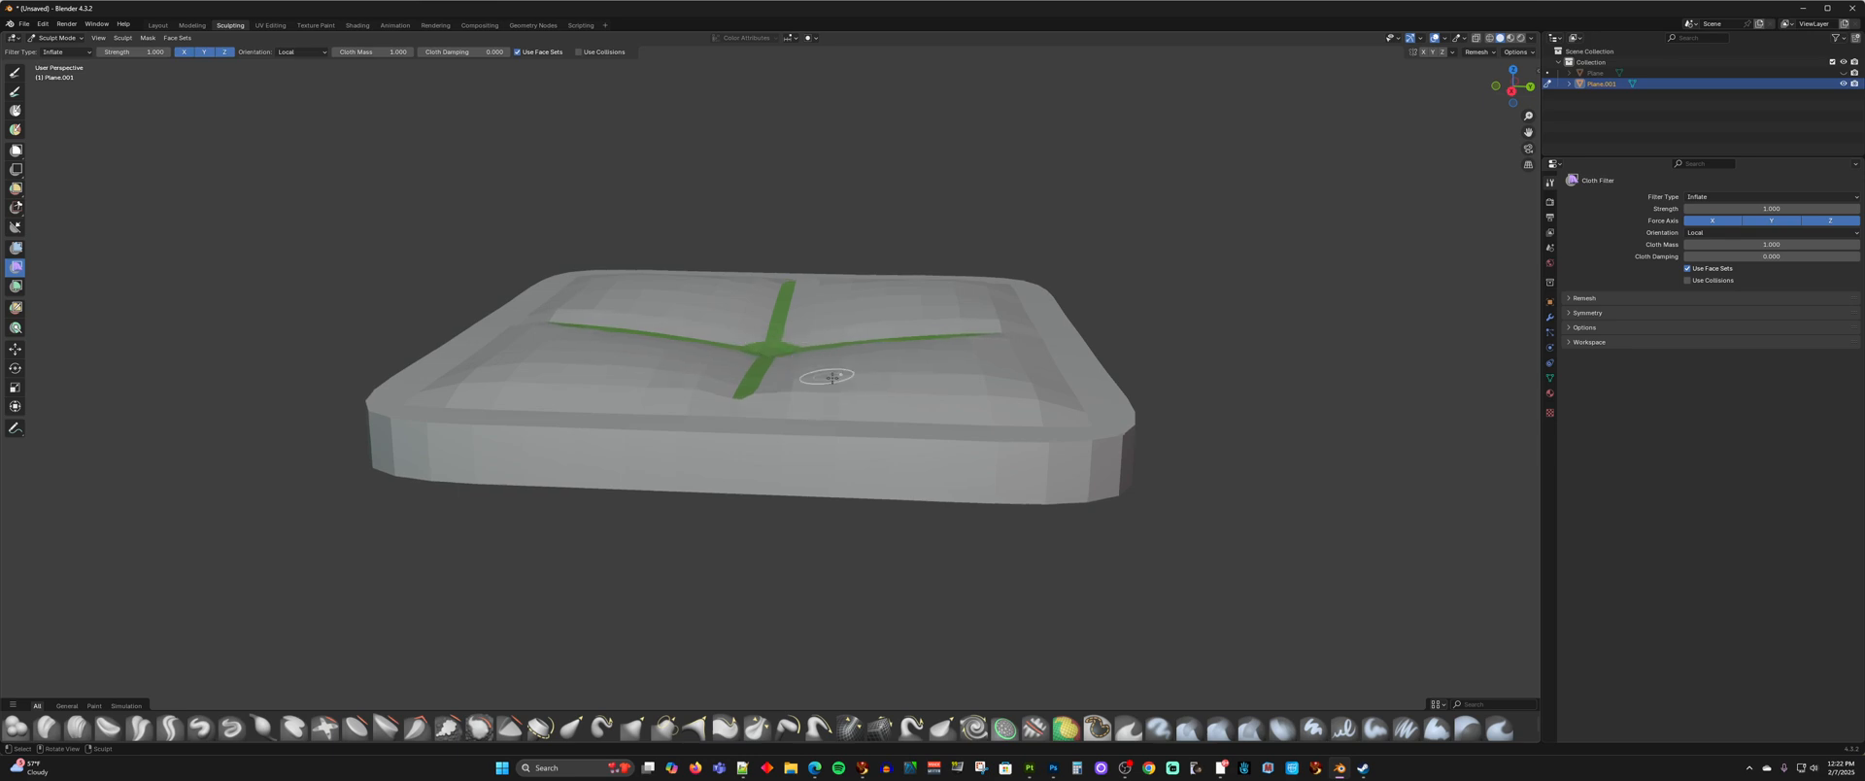
{"action": "left_click_drag", "start_coordinate": [832, 374], "coordinate": [836, 375]}
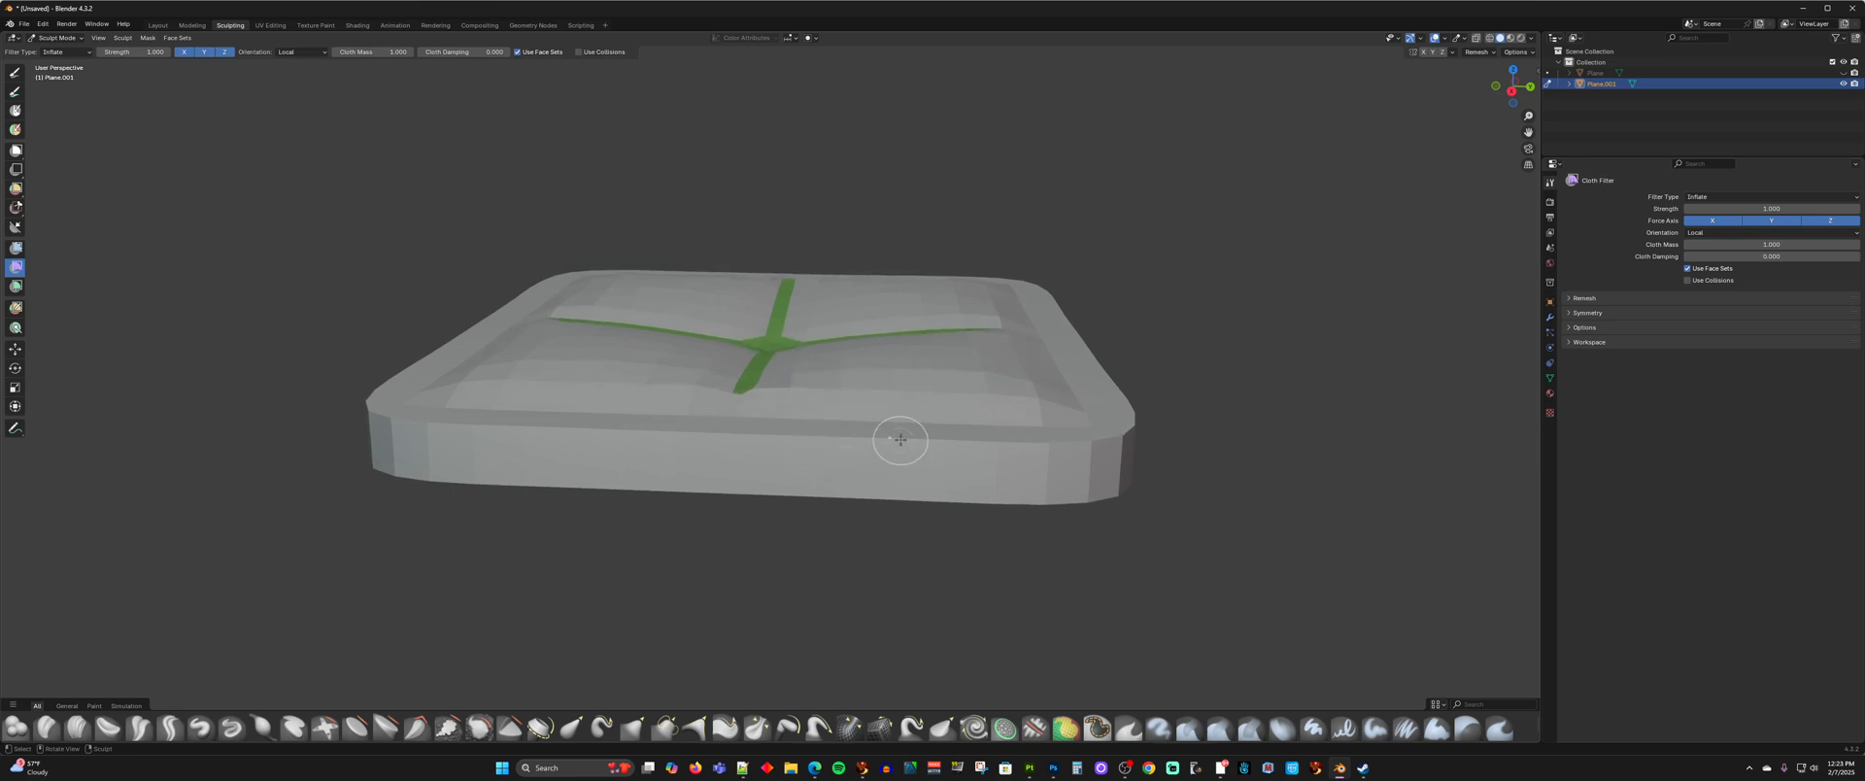
{"action": "middle_click_drag", "start_coordinate": [887, 421], "coordinate": [1032, 445]}
{"action": "left_click_drag", "start_coordinate": [1086, 433], "coordinate": [1084, 431]}
{"action": "mouse_move", "coordinate": [954, 430]}
{"action": "middle_mouse_down"}
{"action": "mouse_move", "coordinate": [887, 428]}
{"action": "mouse_move", "coordinate": [907, 428]}
{"action": "middle_mouse_up"}
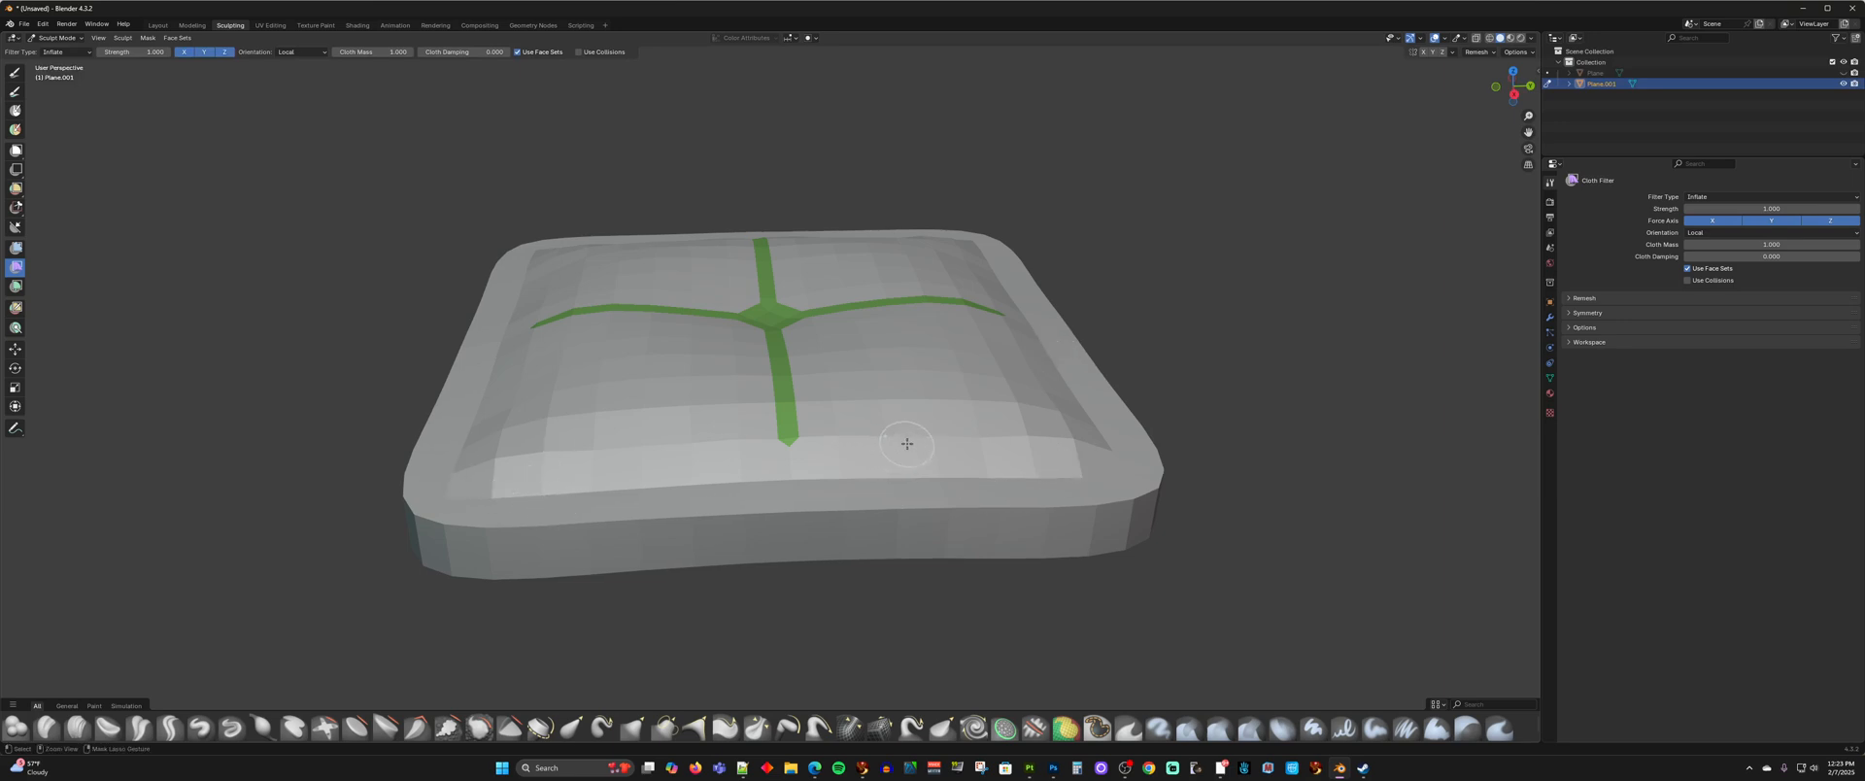
- Undo the Cloth Filter strokes on the cushion and check the cross selection in Edit Mode
{"action": "key", "text": "ctrl+z"}
{"action": "left_click_drag", "start_coordinate": [907, 443], "coordinate": [904, 434]}
{"action": "middle_click_drag", "start_coordinate": [854, 400], "coordinate": [786, 367]}
{"action": "key", "text": "Tab"}
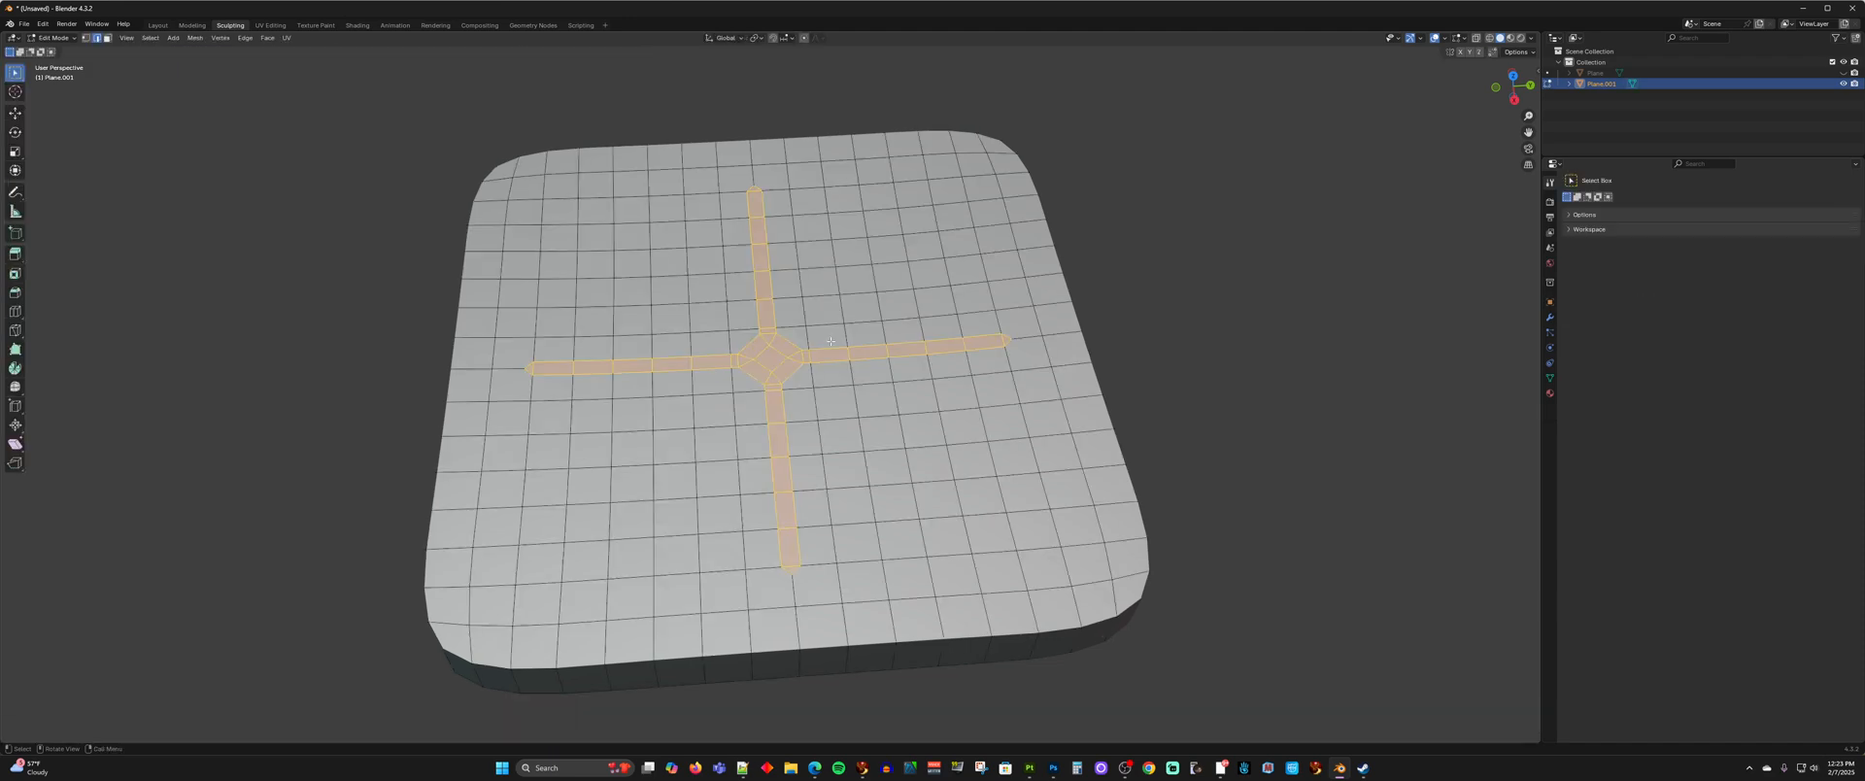
{"action": "key", "text": "Tab"}
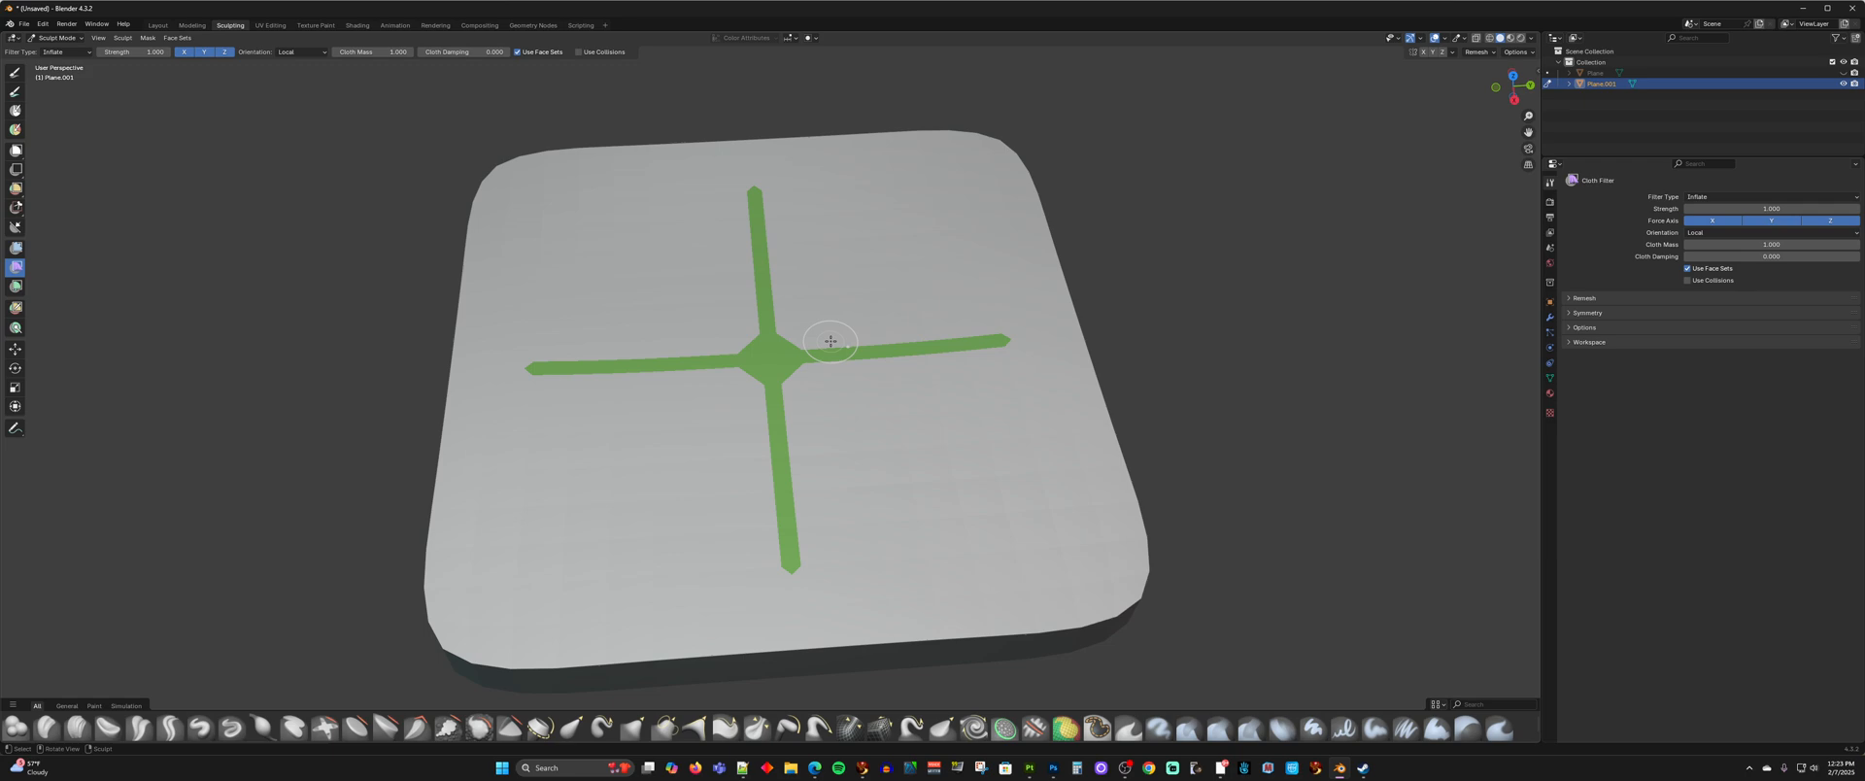
{"action": "middle_click_drag", "start_coordinate": [830, 341], "coordinate": [828, 328]}
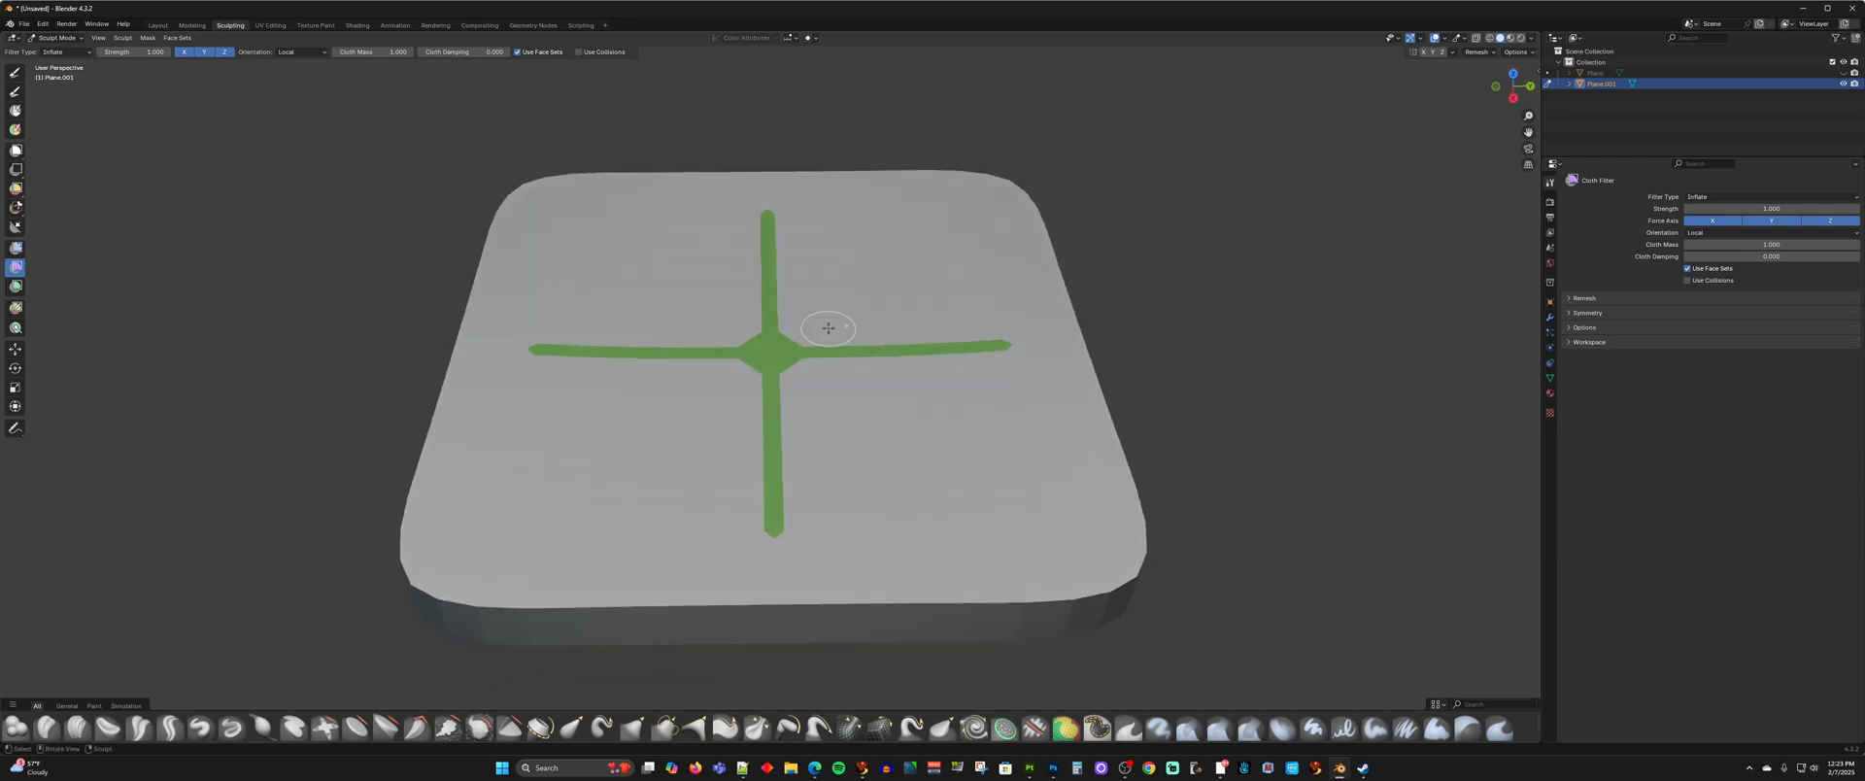
{"action": "key", "text": "Tab"}
{"action": "key", "text": "Tab"}
- Switch to the Layout workspace and add a level 2 Subdivision Surface modifier to the cushion
{"action": "left_click", "coordinate": [157, 25]}
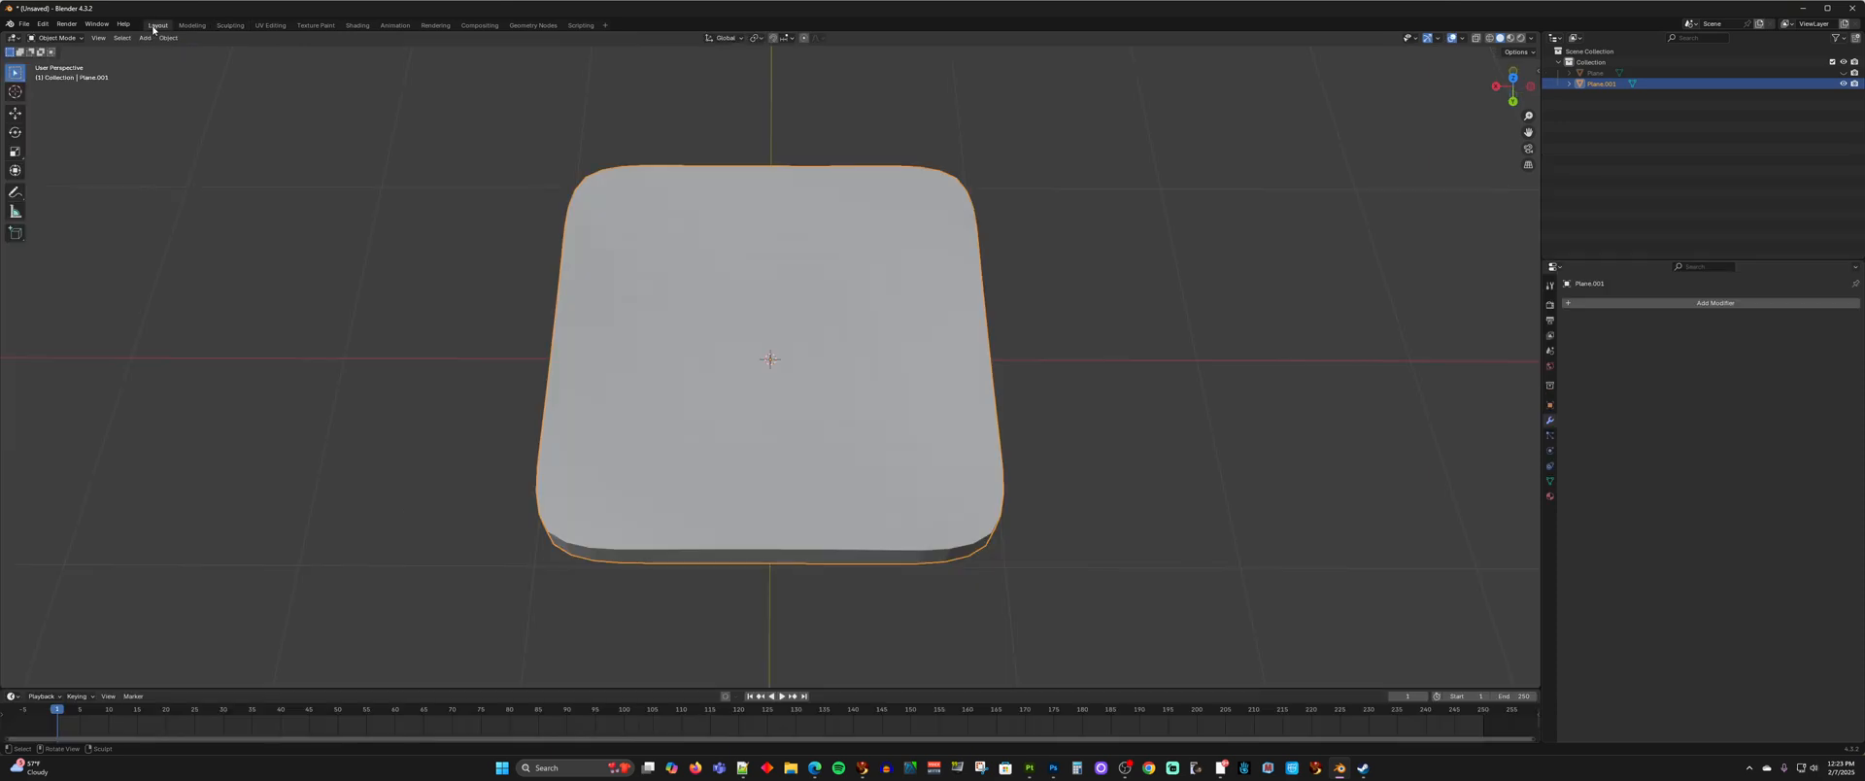
{"action": "key", "text": "ctrl+2"}
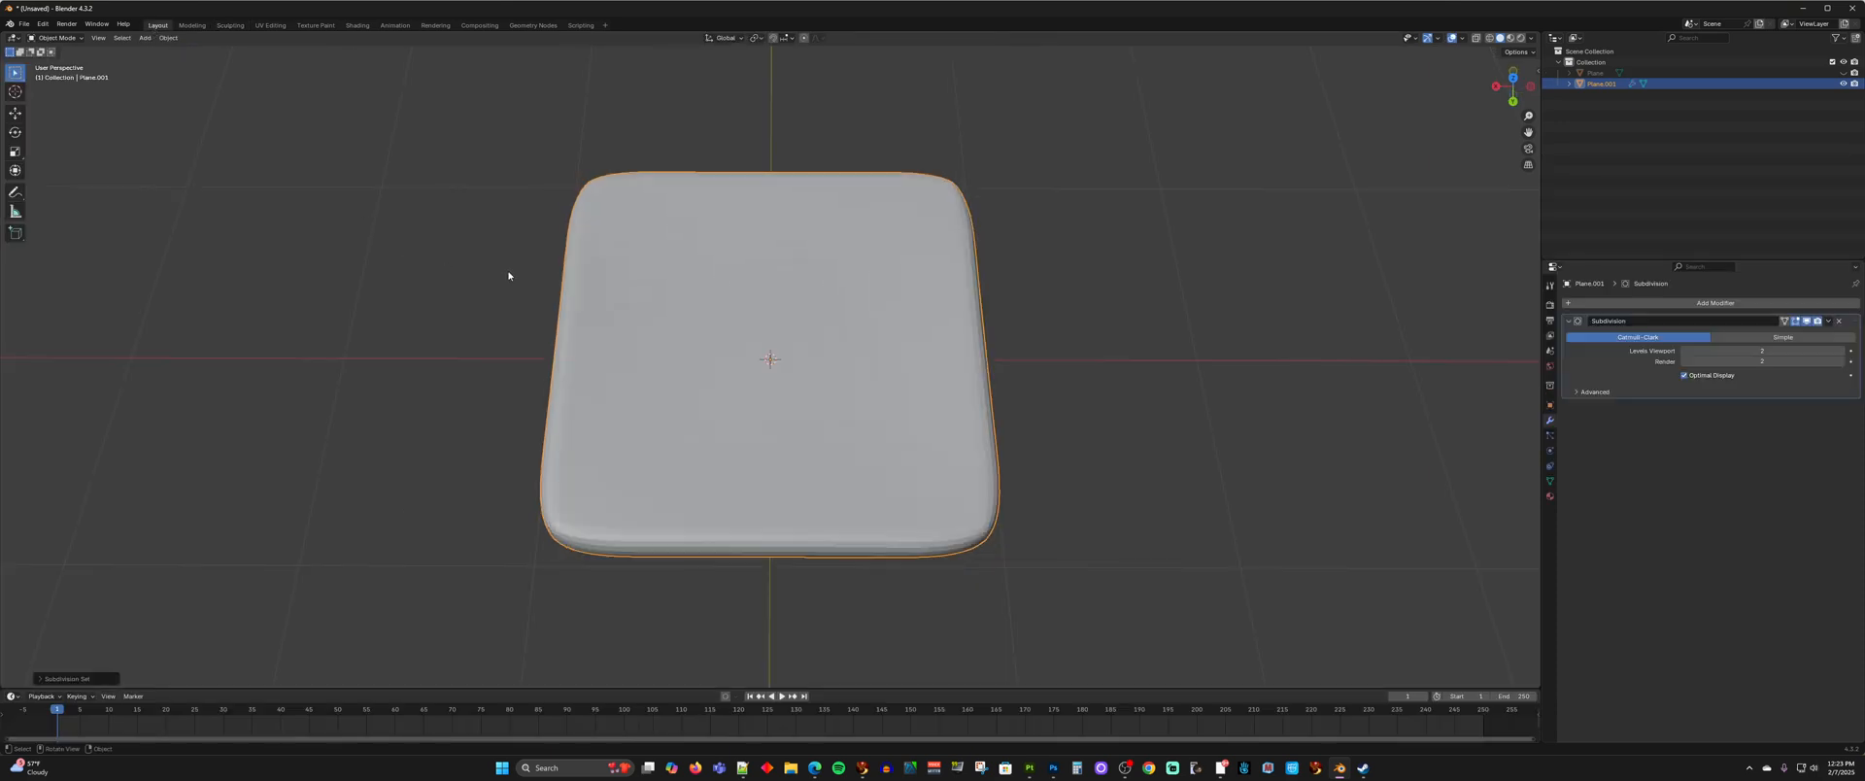
{"action": "middle_click_drag", "start_coordinate": [493, 276], "coordinate": [598, 257]}
{"action": "scroll", "coordinate": [733, 342], "scroll_direction": "up", "scroll_amount": 4}
{"action": "scroll", "coordinate": [733, 342], "scroll_direction": "down", "scroll_amount": 2}
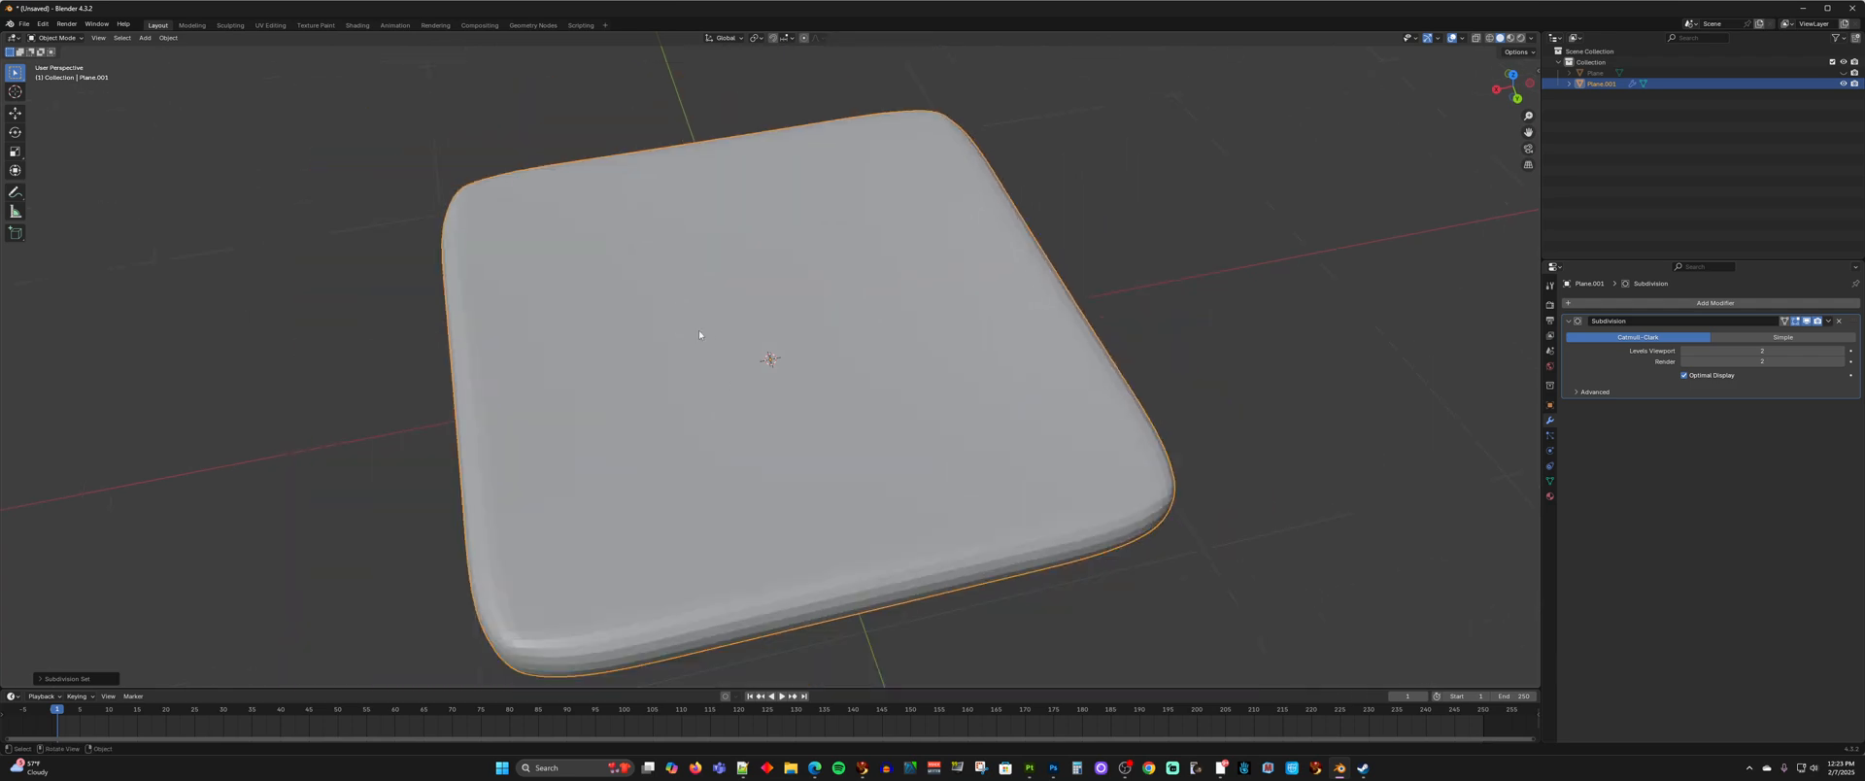
- Return to the Sculpting workspace and show the settings of the cushion's Subdivision modifier
{"action": "left_click", "coordinate": [230, 25]}
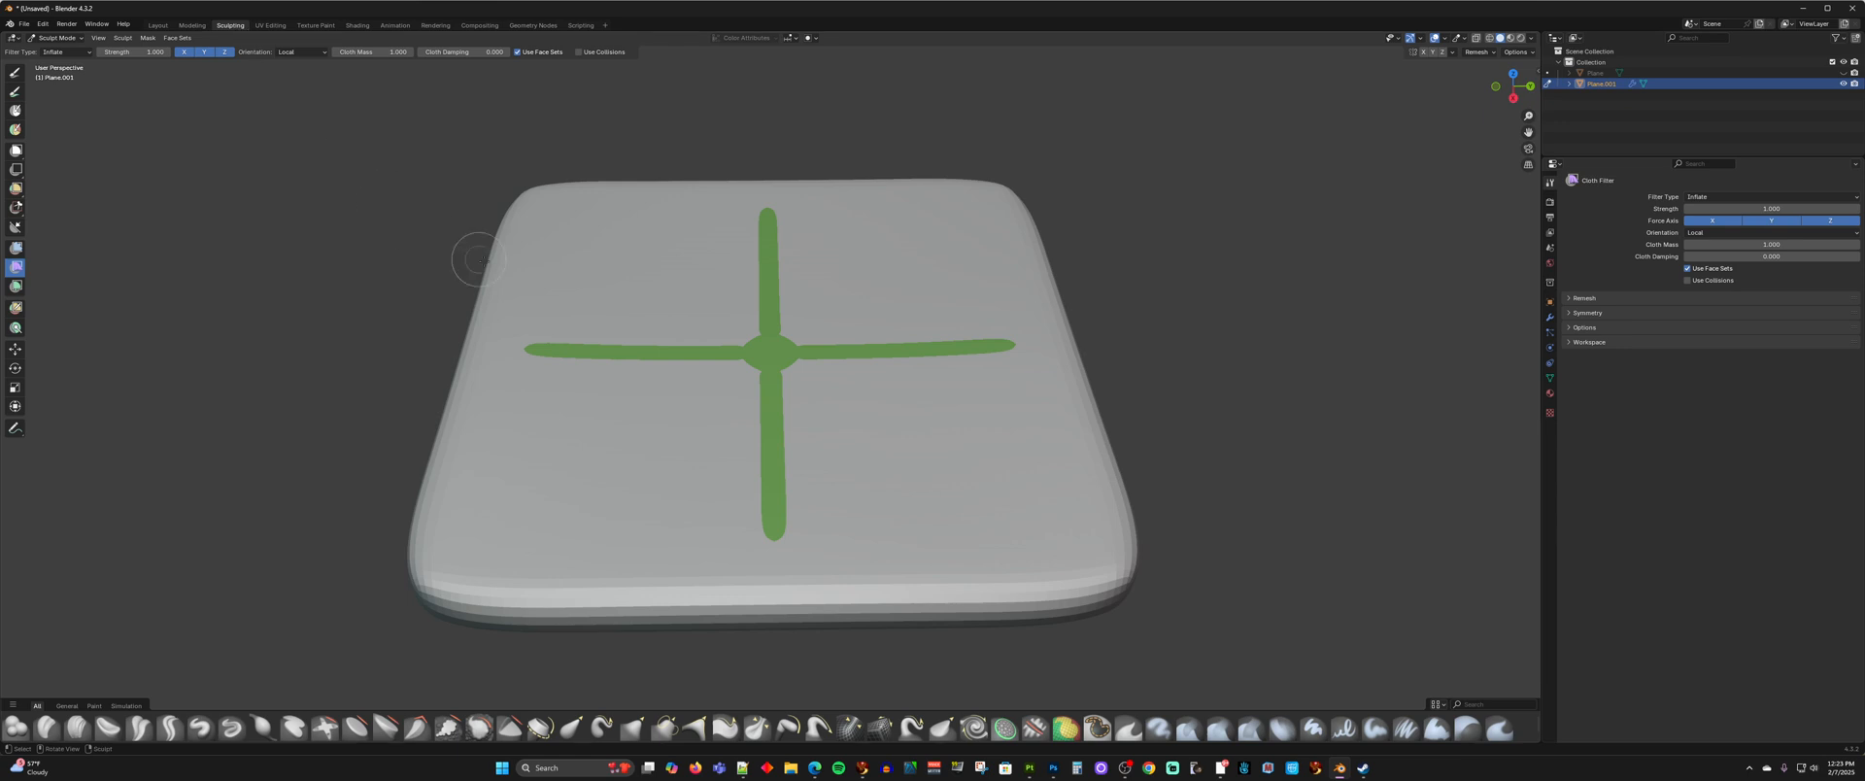
{"action": "mouse_move", "coordinate": [670, 297]}
{"action": "middle_mouse_down"}
{"action": "mouse_move", "coordinate": [672, 254]}
{"action": "mouse_move", "coordinate": [666, 284]}
{"action": "middle_mouse_up"}
{"action": "mouse_move", "coordinate": [720, 324]}
{"action": "left_mouse_down"}
{"action": "mouse_move", "coordinate": [778, 369]}
{"action": "mouse_move", "coordinate": [983, 330]}
{"action": "mouse_move", "coordinate": [1208, 331]}
{"action": "left_mouse_up"}
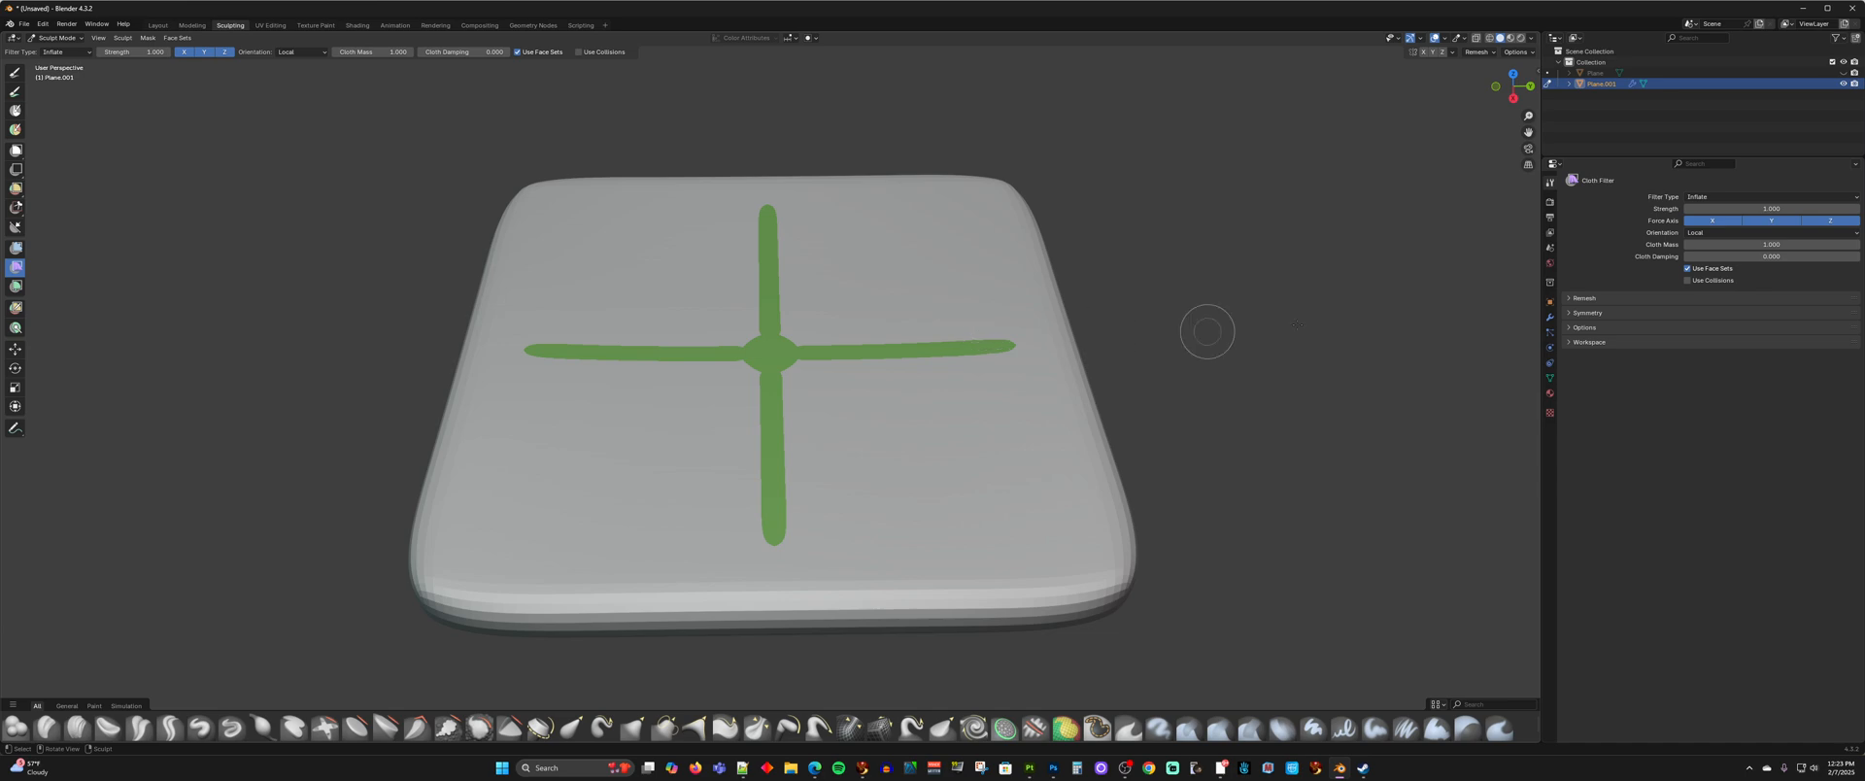
{"action": "left_click", "coordinate": [1549, 318]}
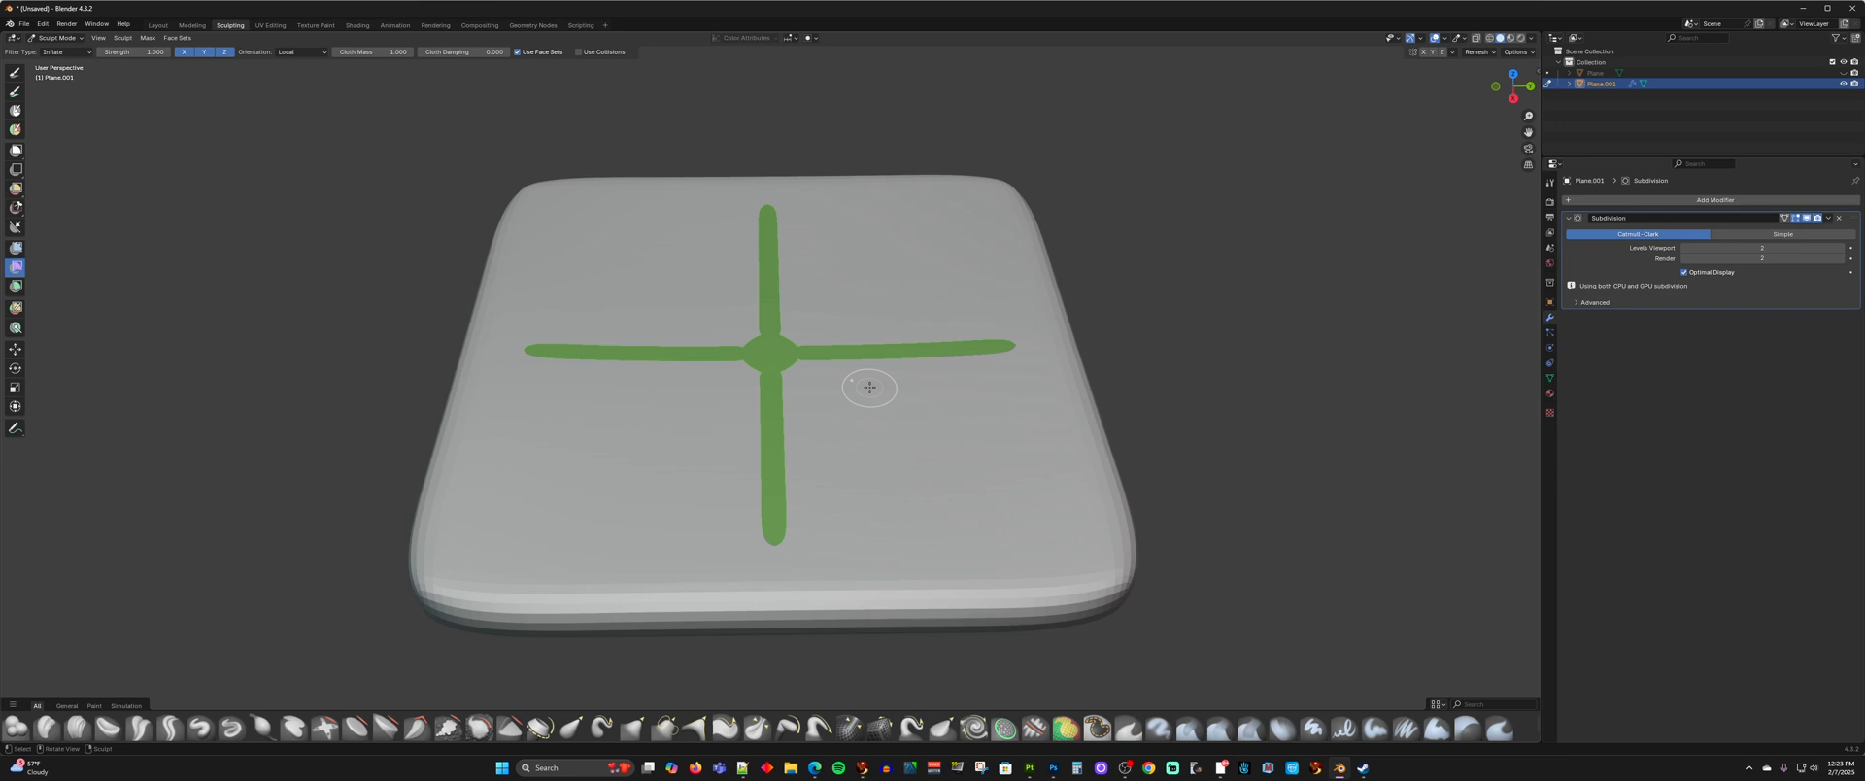
- Show the Cloth Filter tool settings and sink the cross face set into the cushion with an Inflate stroke
{"action": "scroll", "coordinate": [871, 404], "scroll_direction": "up", "scroll_amount": 2}
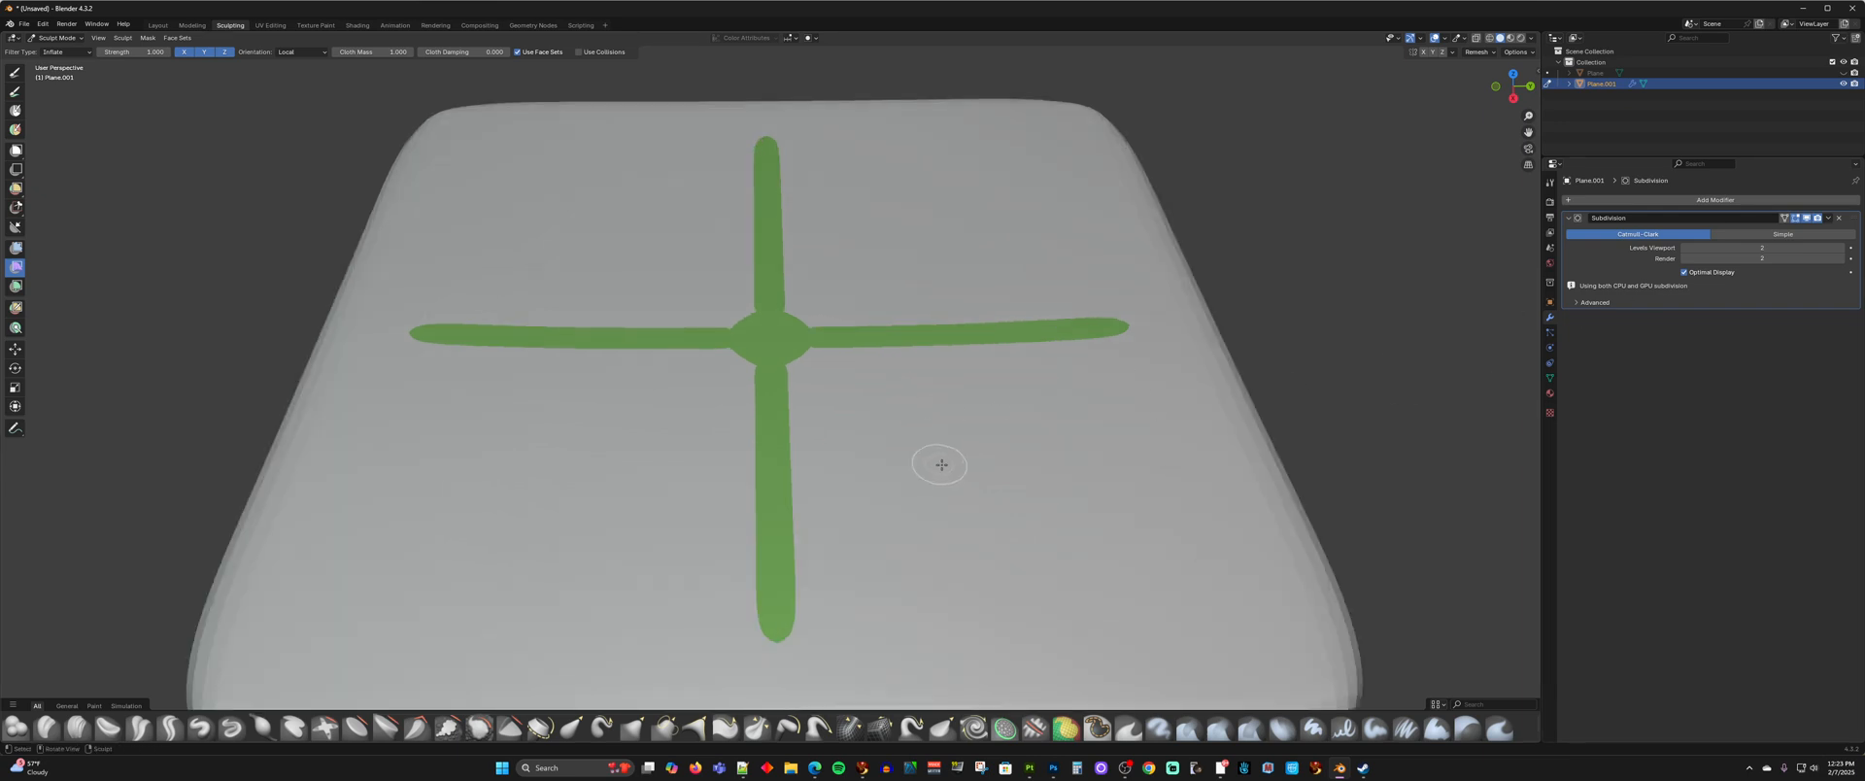
{"action": "scroll", "coordinate": [922, 473], "scroll_direction": "down", "scroll_amount": 2}
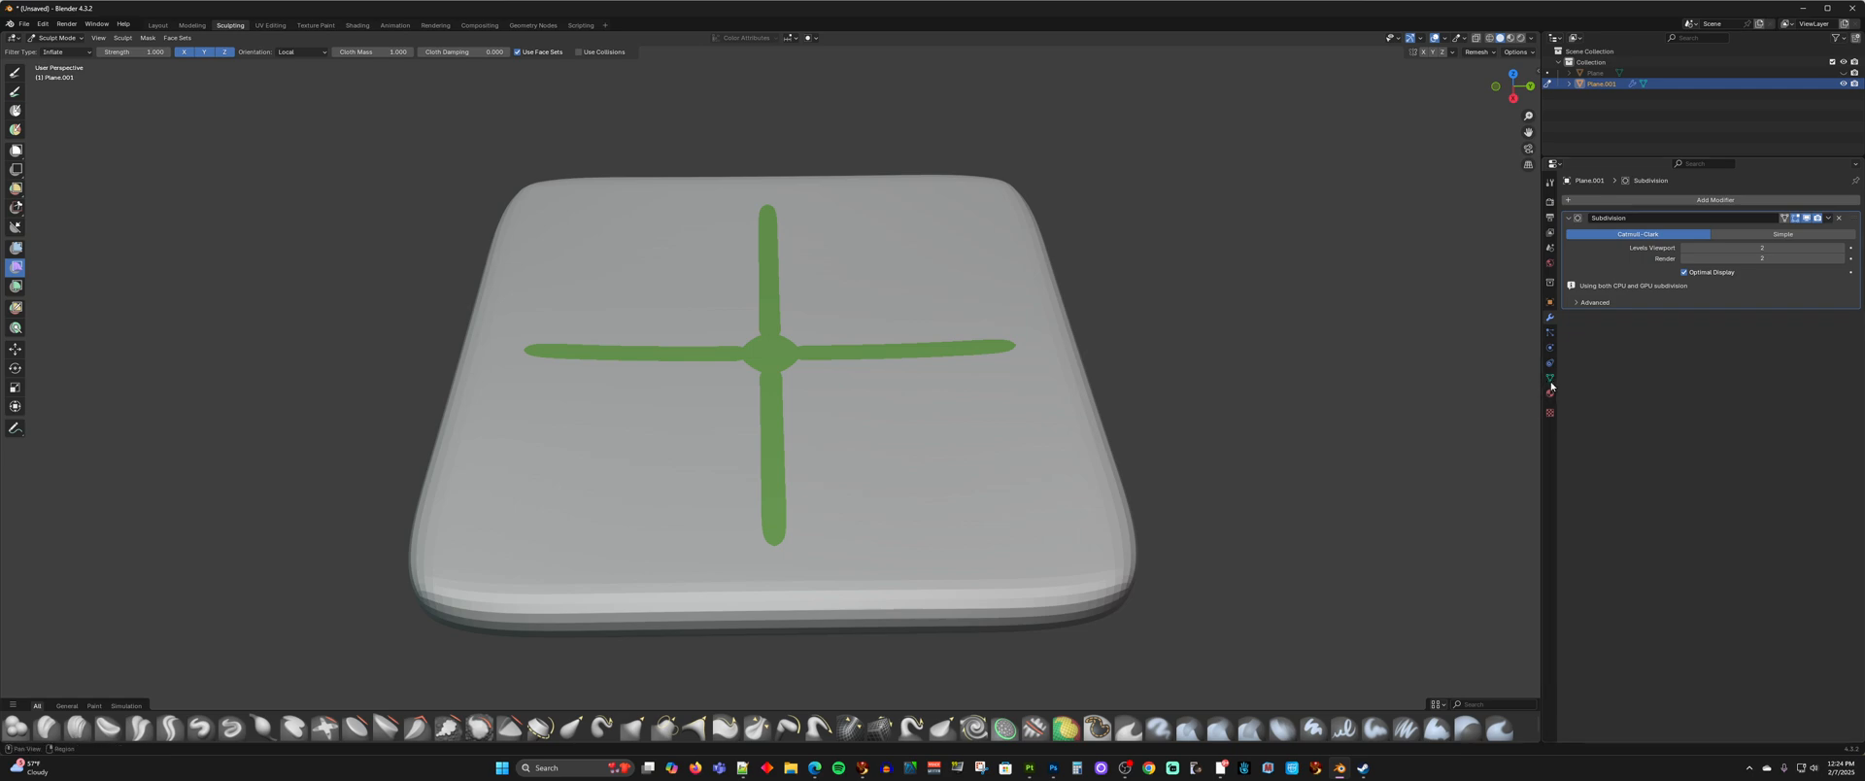
{"action": "left_click", "coordinate": [1549, 201]}
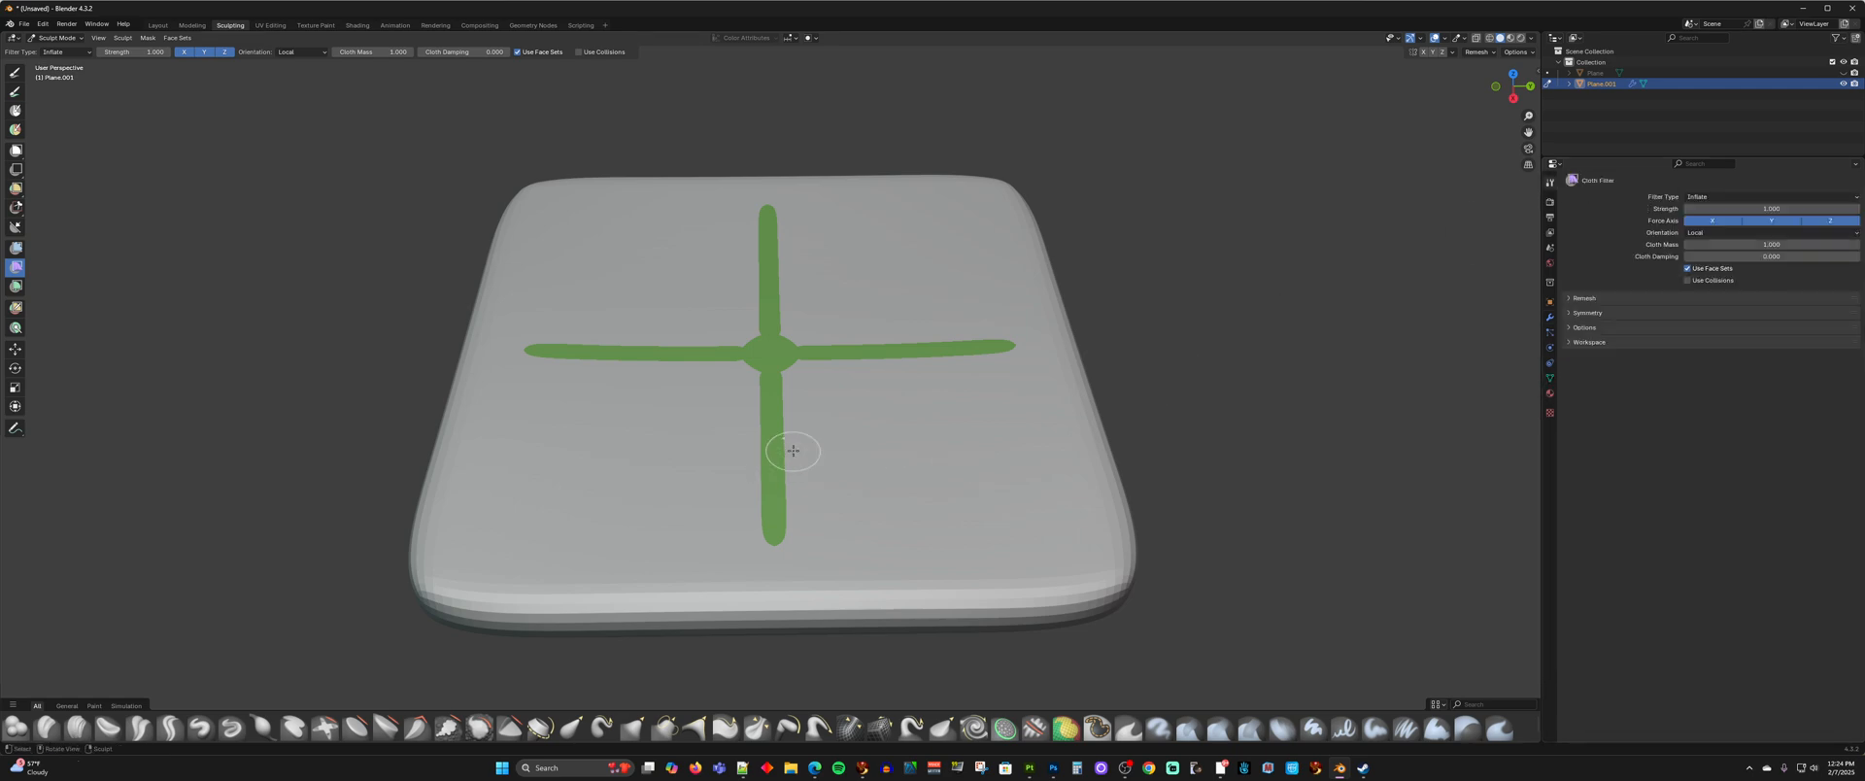
{"action": "scroll", "coordinate": [855, 437], "scroll_direction": "up", "scroll_amount": 3}
{"action": "scroll", "coordinate": [820, 421], "scroll_direction": "down", "scroll_amount": 1}
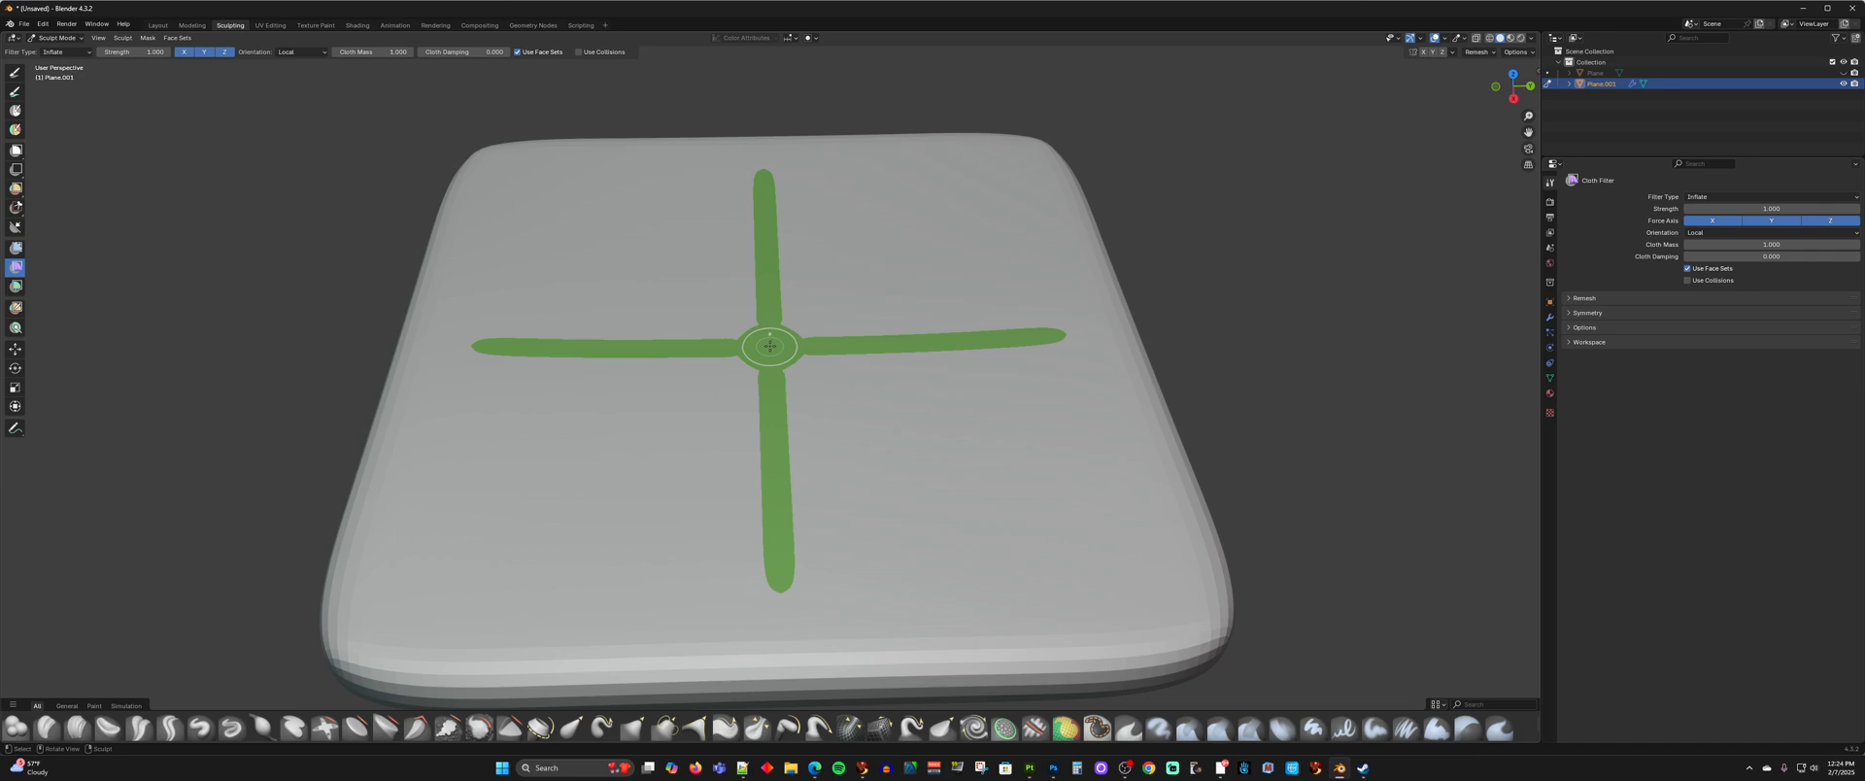
{"action": "left_click_drag", "start_coordinate": [768, 346], "coordinate": [755, 345]}
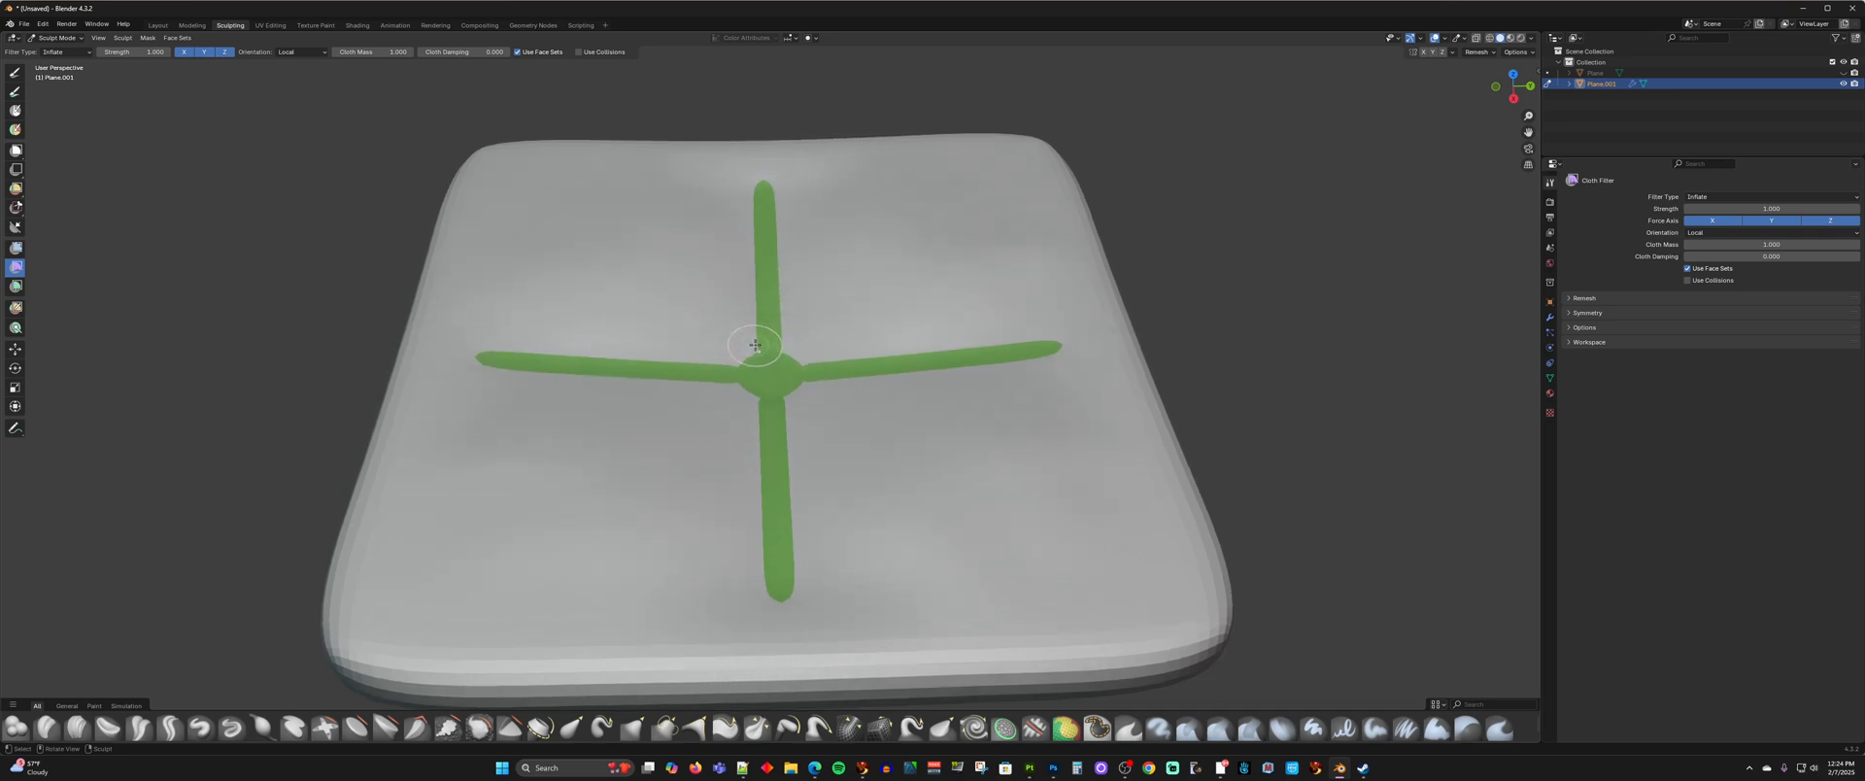
- Puff up the cushion surface around the cross face set with a Cloth Filter Inflate stroke and inspect the tufting
{"action": "mouse_move", "coordinate": [777, 356]}
{"action": "middle_mouse_down"}
{"action": "mouse_move", "coordinate": [773, 300]}
{"action": "mouse_move", "coordinate": [777, 338]}
{"action": "middle_mouse_up"}
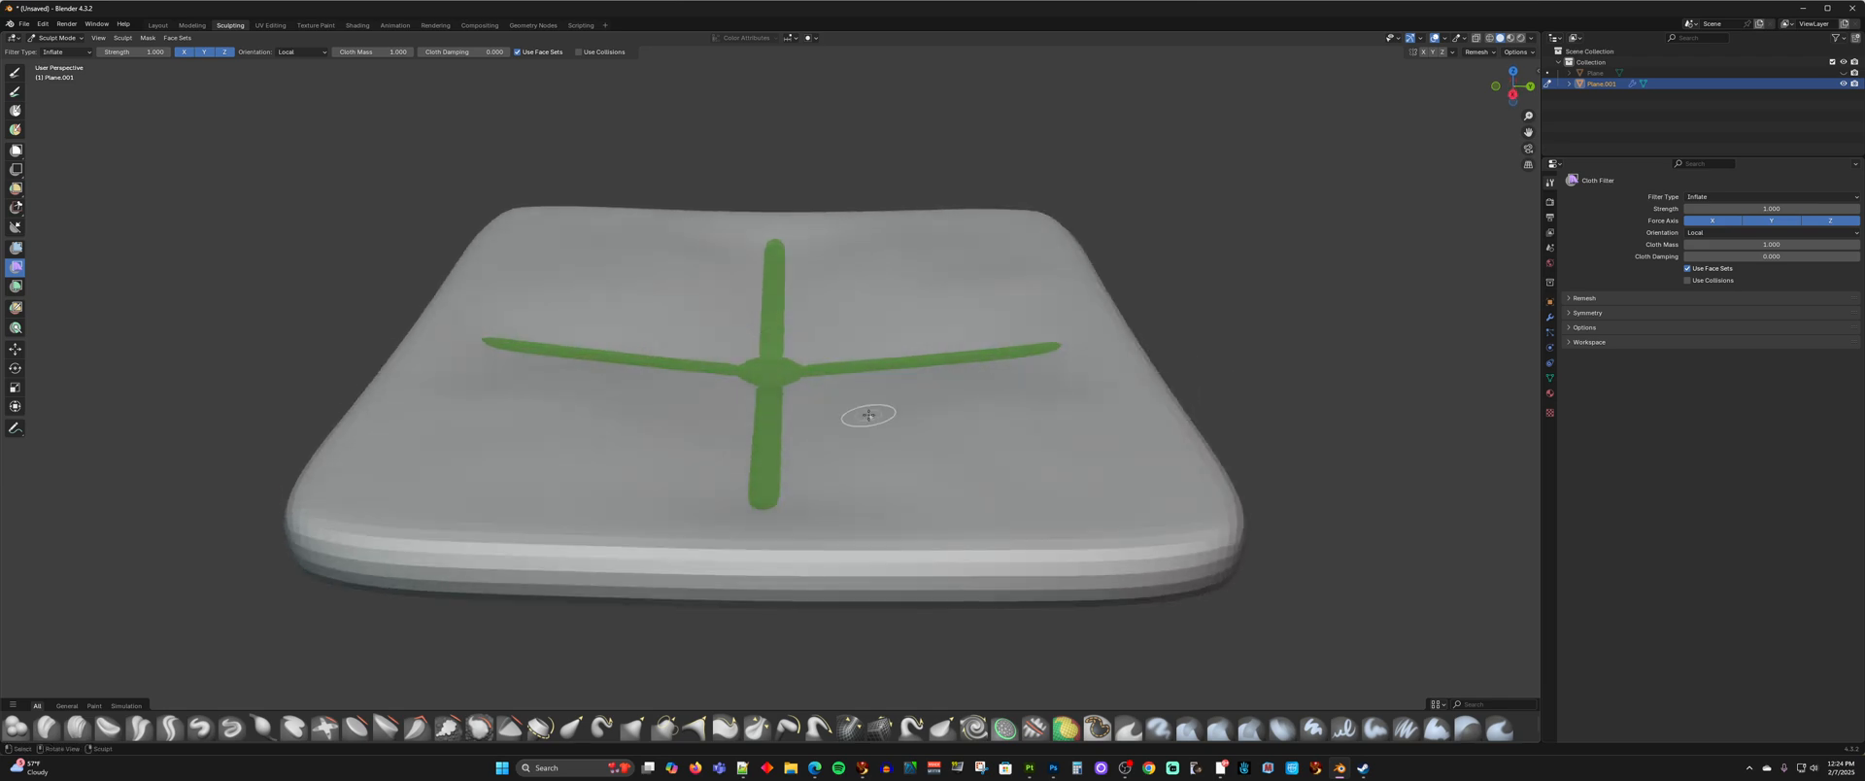
{"action": "left_click_drag", "start_coordinate": [880, 412], "coordinate": [877, 412]}
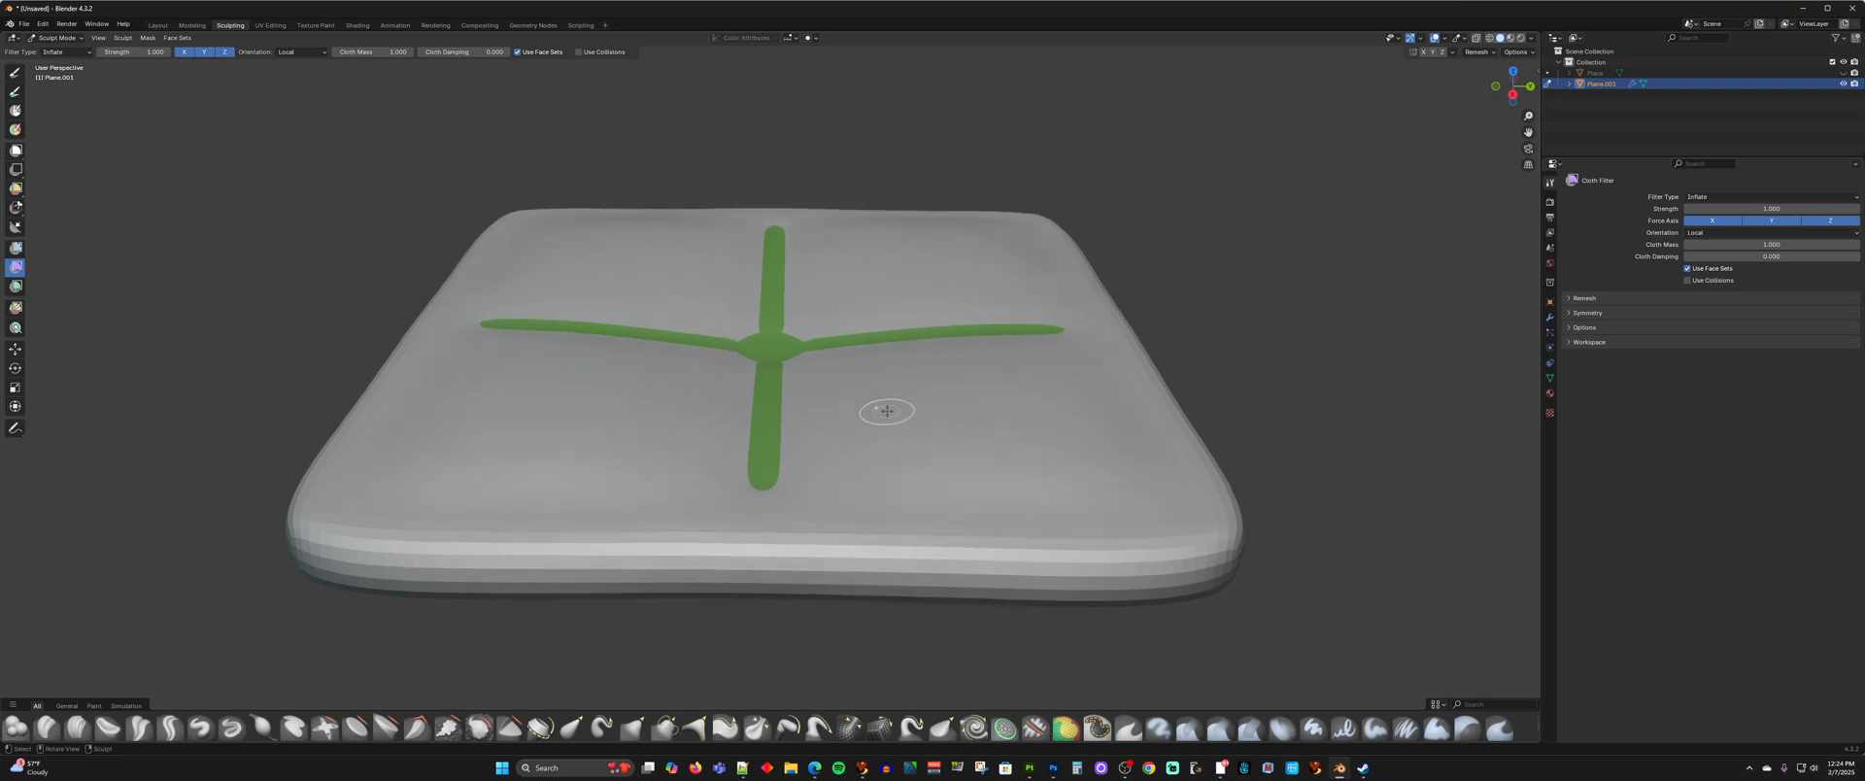
{"action": "mouse_move", "coordinate": [877, 412]}
{"action": "middle_mouse_down"}
{"action": "mouse_move", "coordinate": [870, 367]}
{"action": "mouse_move", "coordinate": [894, 395]}
{"action": "mouse_move", "coordinate": [890, 368]}
{"action": "mouse_move", "coordinate": [860, 375]}
{"action": "middle_mouse_up"}
{"action": "middle_click_drag", "start_coordinate": [844, 374], "coordinate": [866, 403]}
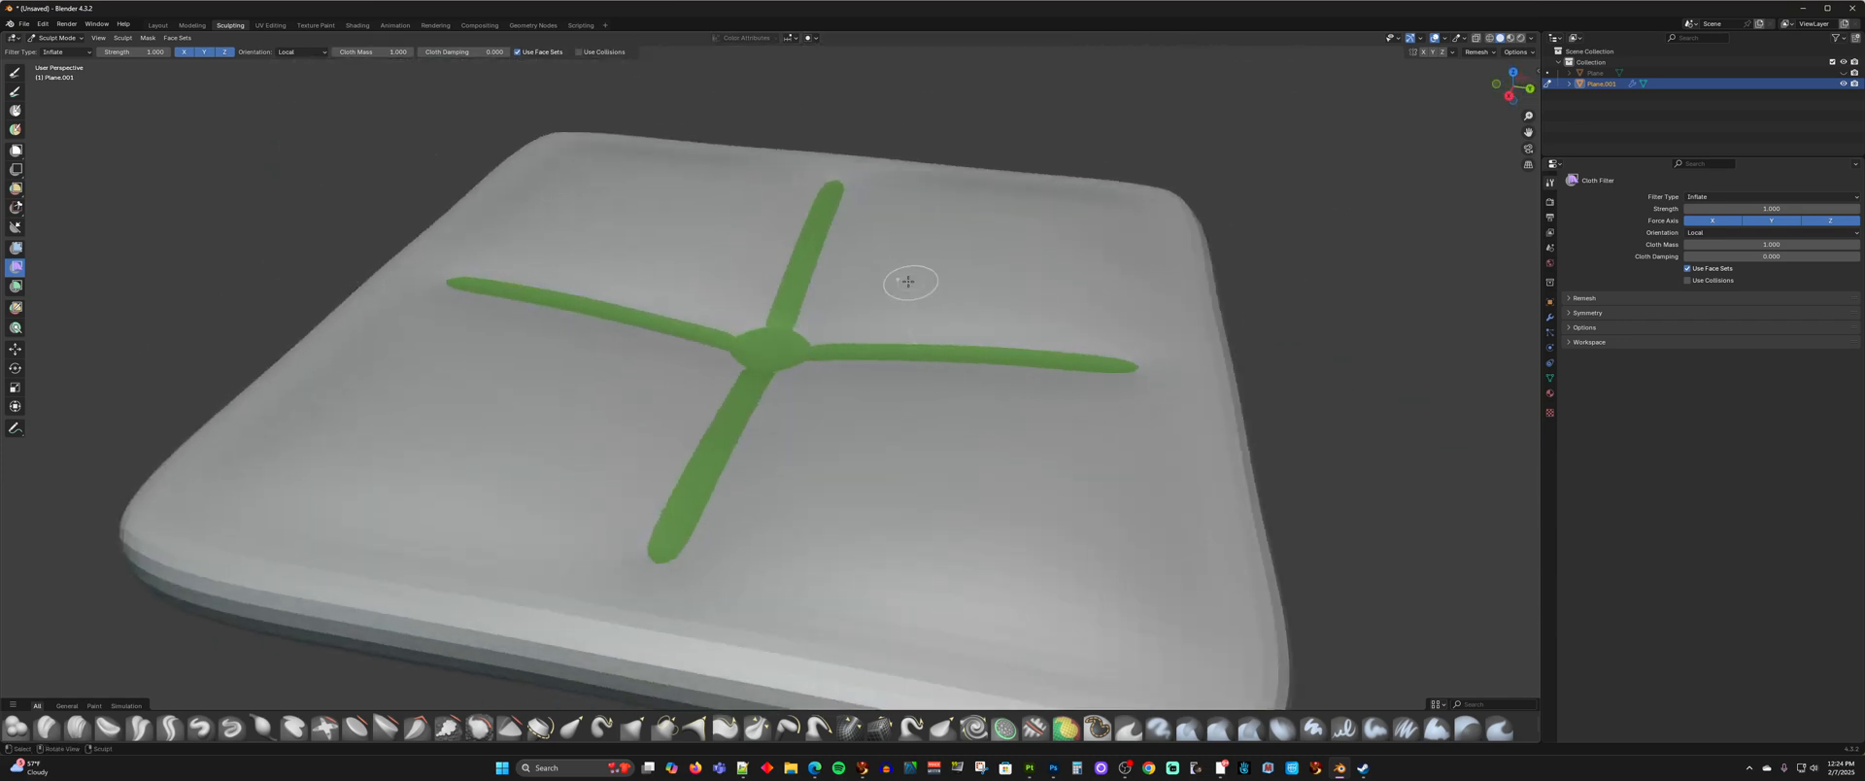
{"action": "scroll", "coordinate": [947, 291], "scroll_direction": "down", "scroll_amount": 5}
{"action": "middle_click_drag", "start_coordinate": [949, 292], "coordinate": [967, 297]}
{"action": "scroll", "coordinate": [834, 358], "scroll_direction": "up", "scroll_amount": 2}
{"action": "scroll", "coordinate": [826, 351], "scroll_direction": "up", "scroll_amount": 4}
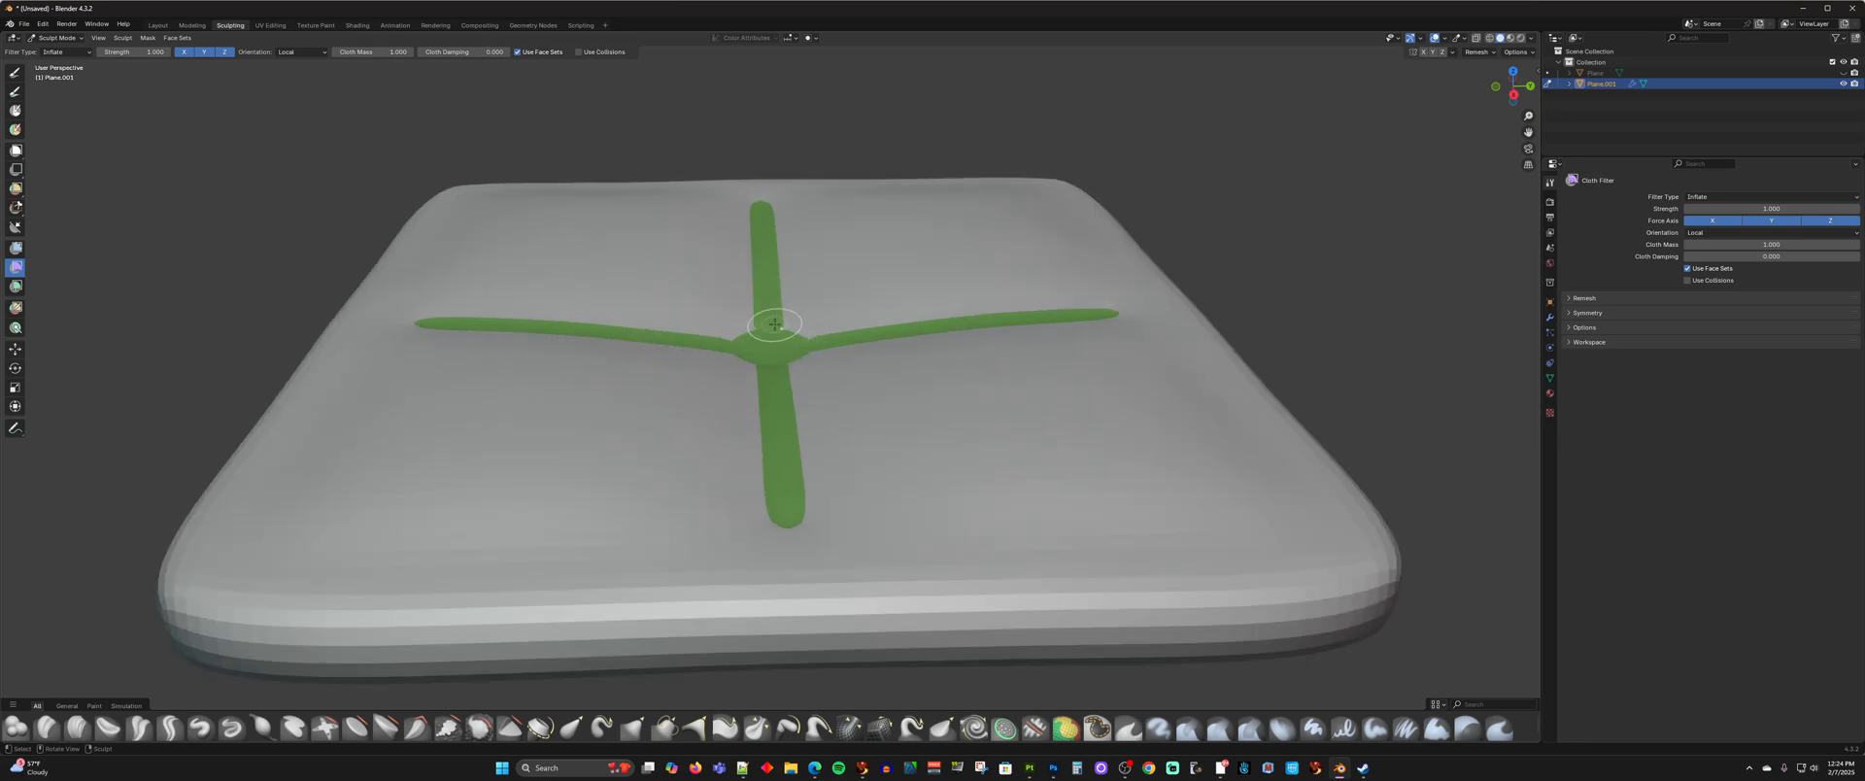
{"action": "scroll", "coordinate": [773, 340], "scroll_direction": "up", "scroll_amount": 3}
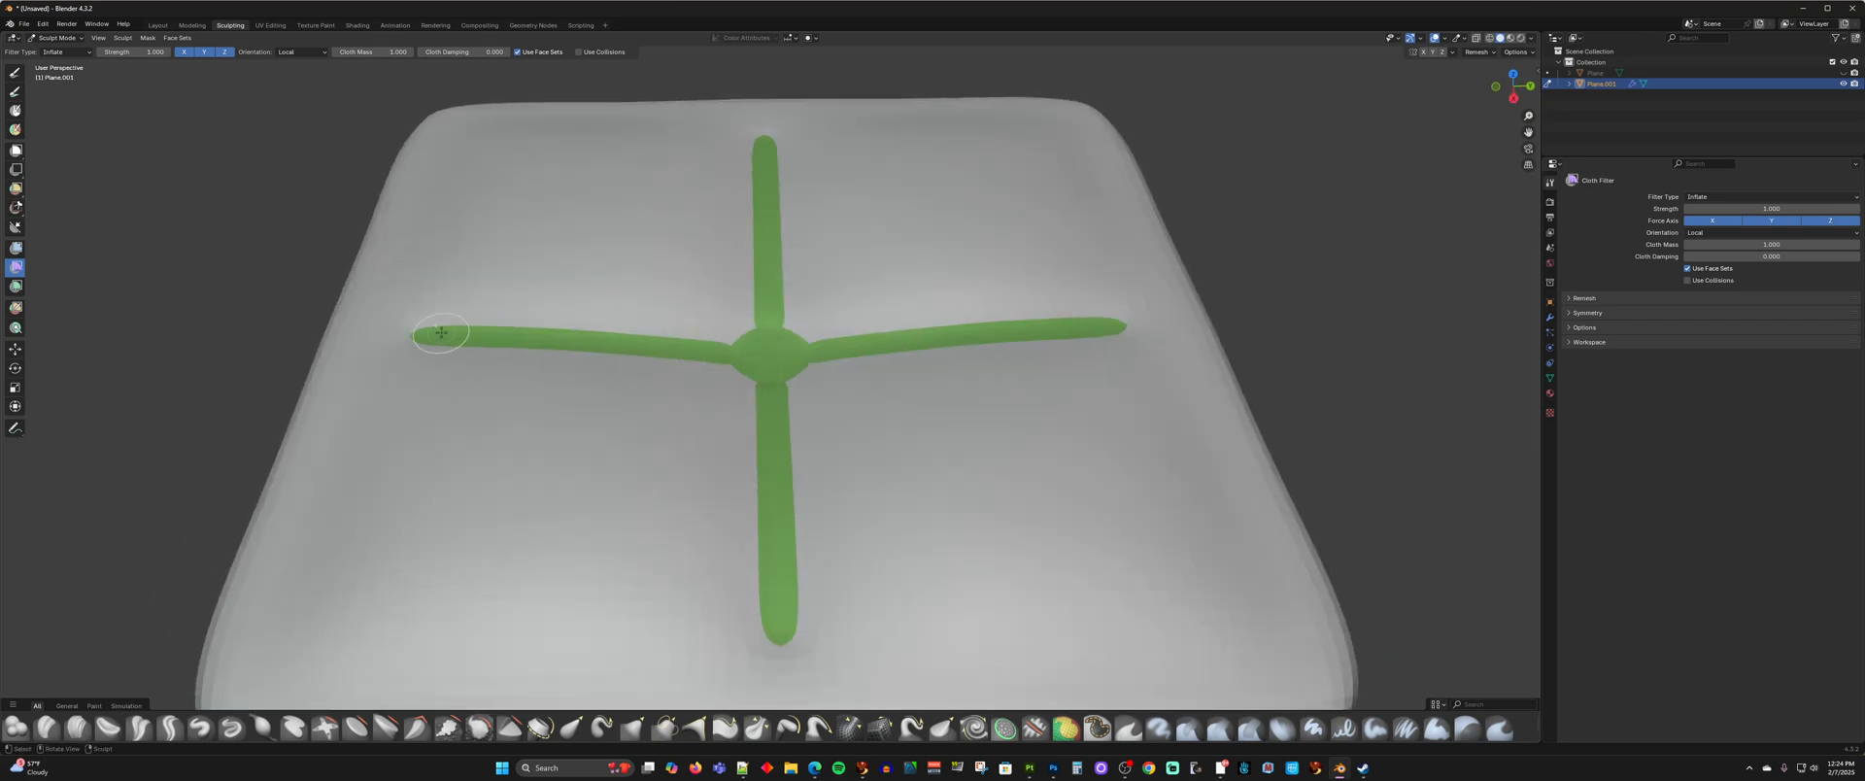
- Try Edit Face Set in Grow Face Set mode on the cross and on the surrounding surface, undoing each attempt
{"action": "left_click", "coordinate": [15, 308]}
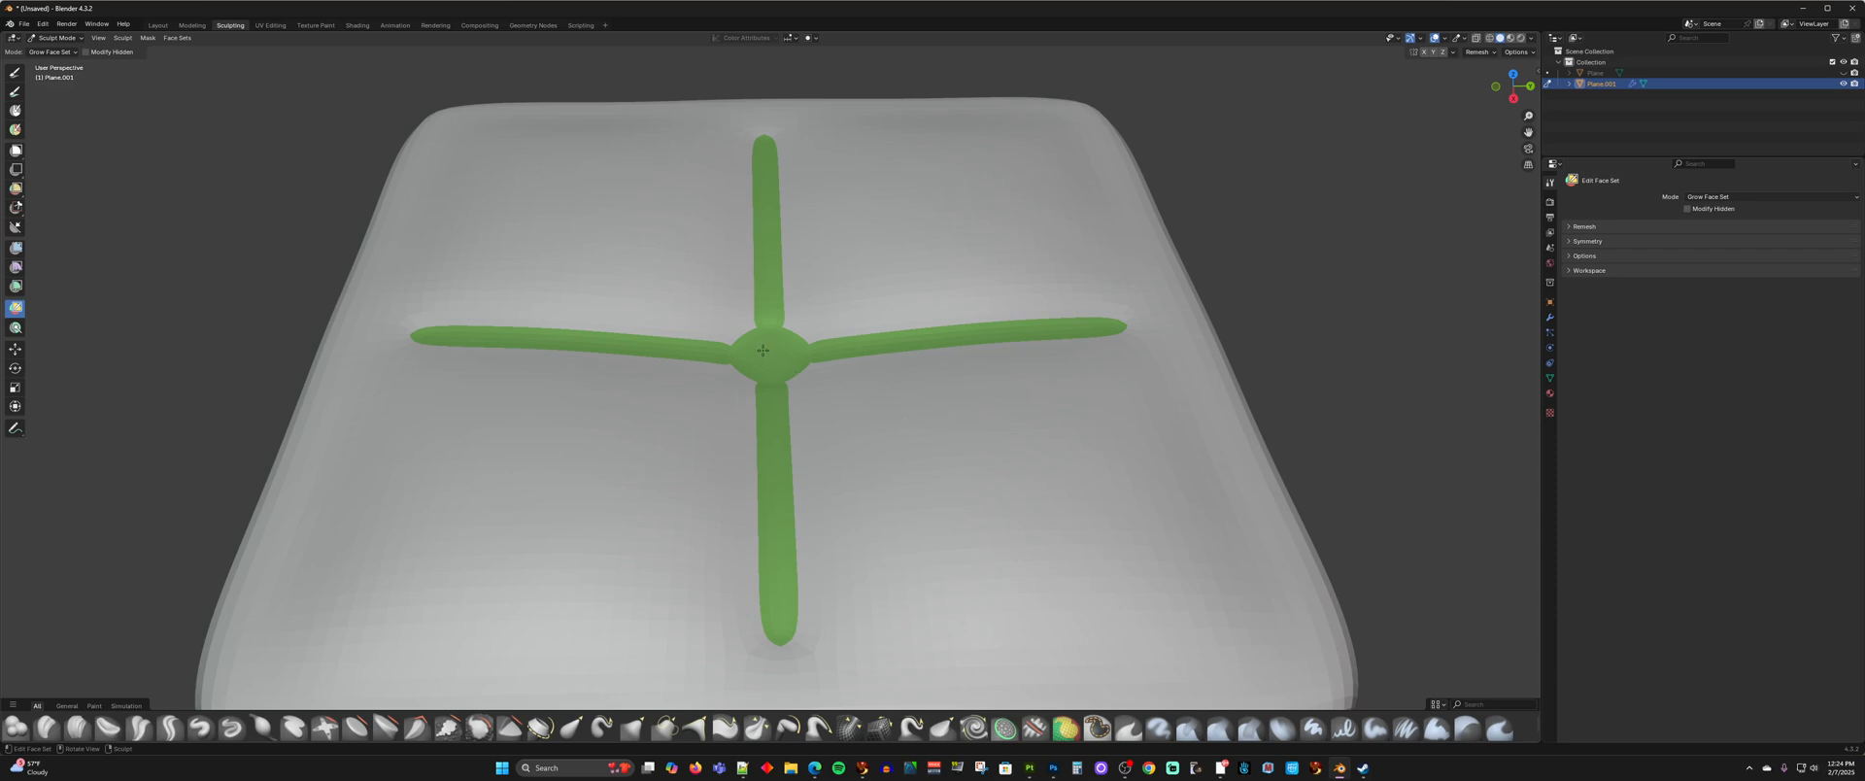
{"action": "left_click", "coordinate": [763, 349]}
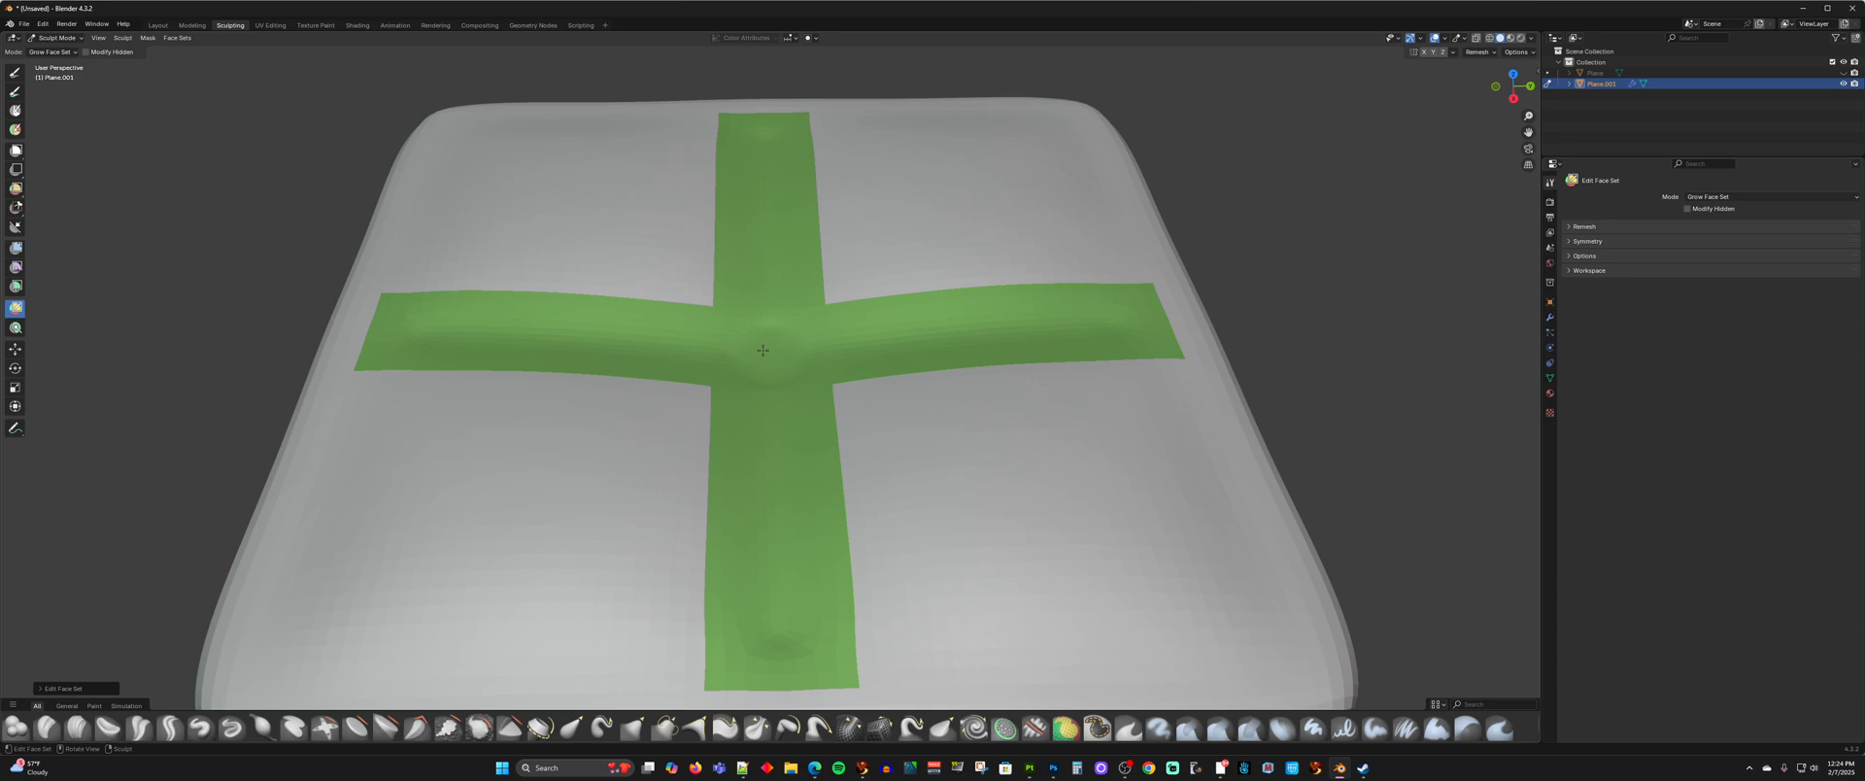
{"action": "key", "text": "ctrl+z"}
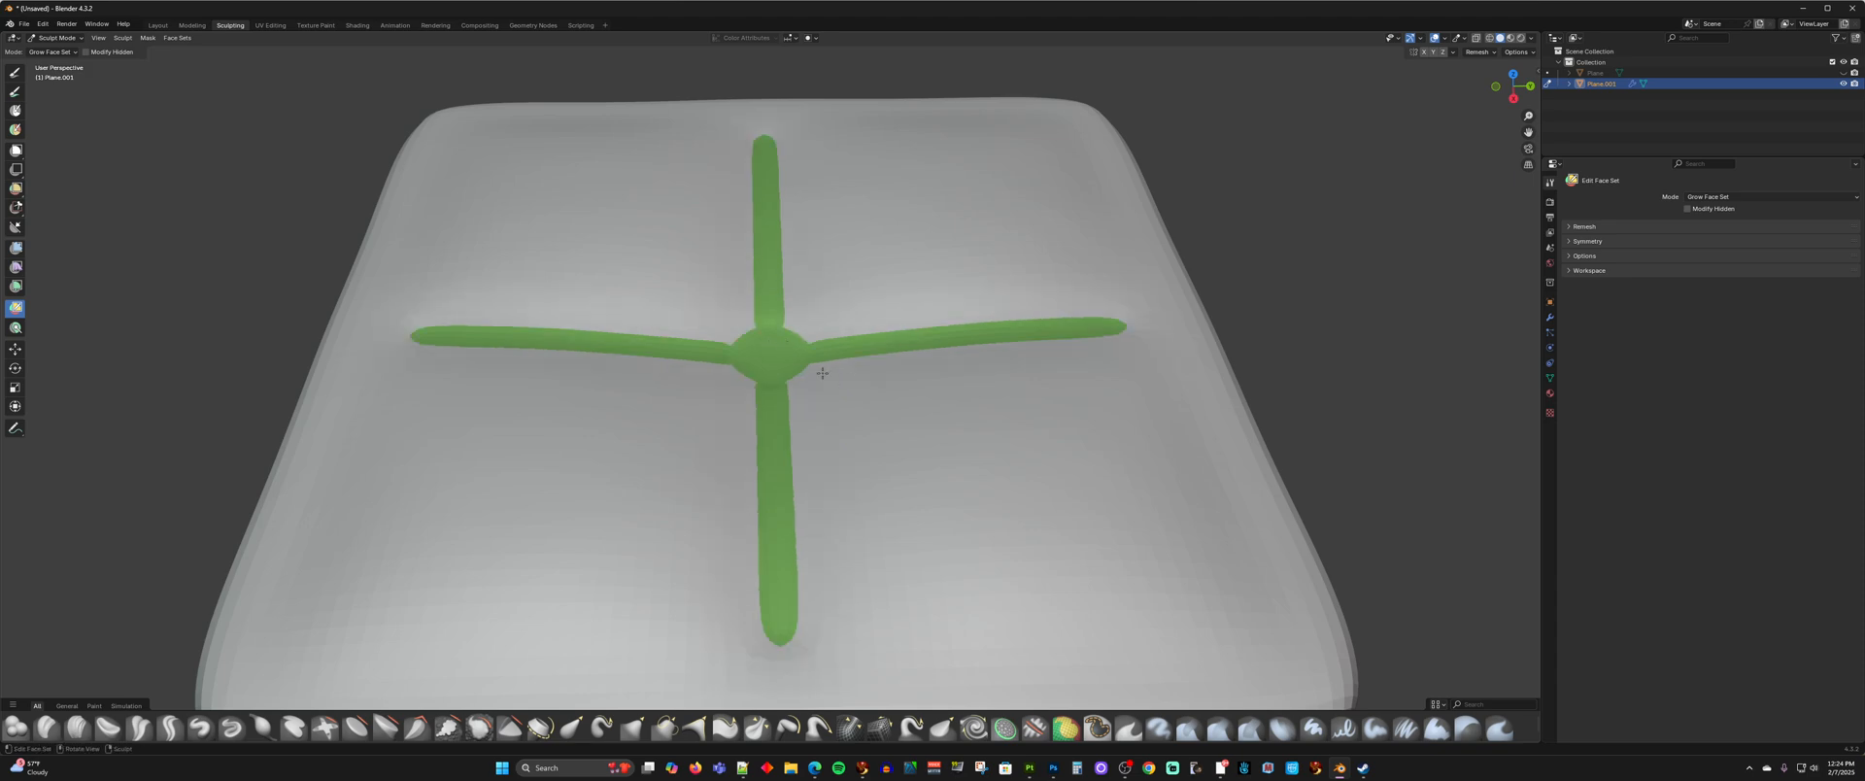
{"action": "left_click", "coordinate": [915, 411]}
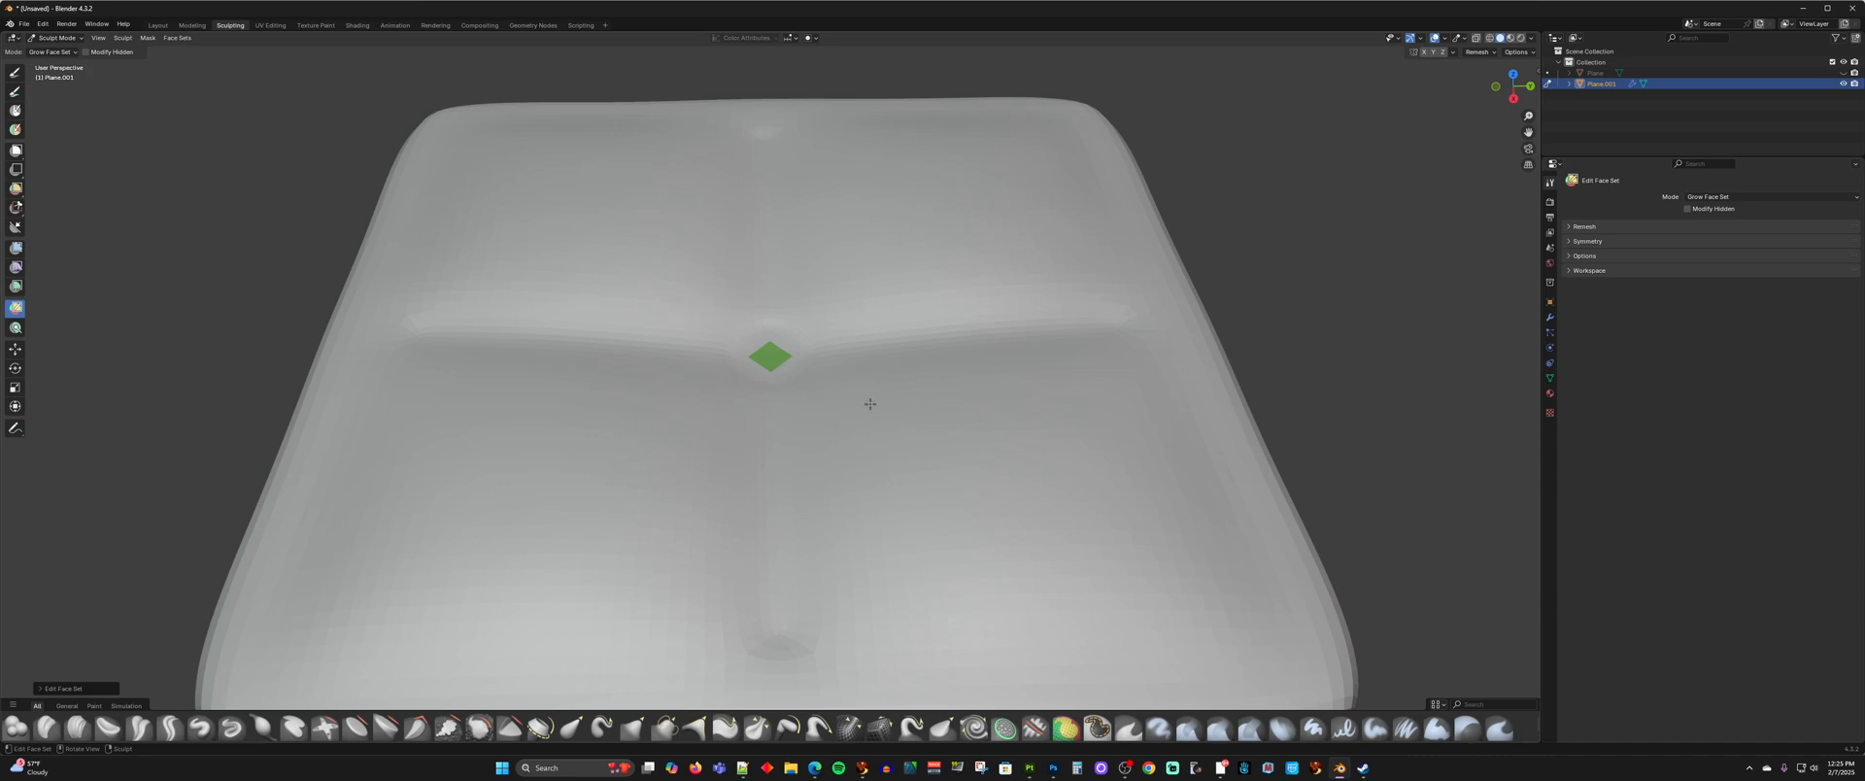
{"action": "key", "text": "ctrl+z"}
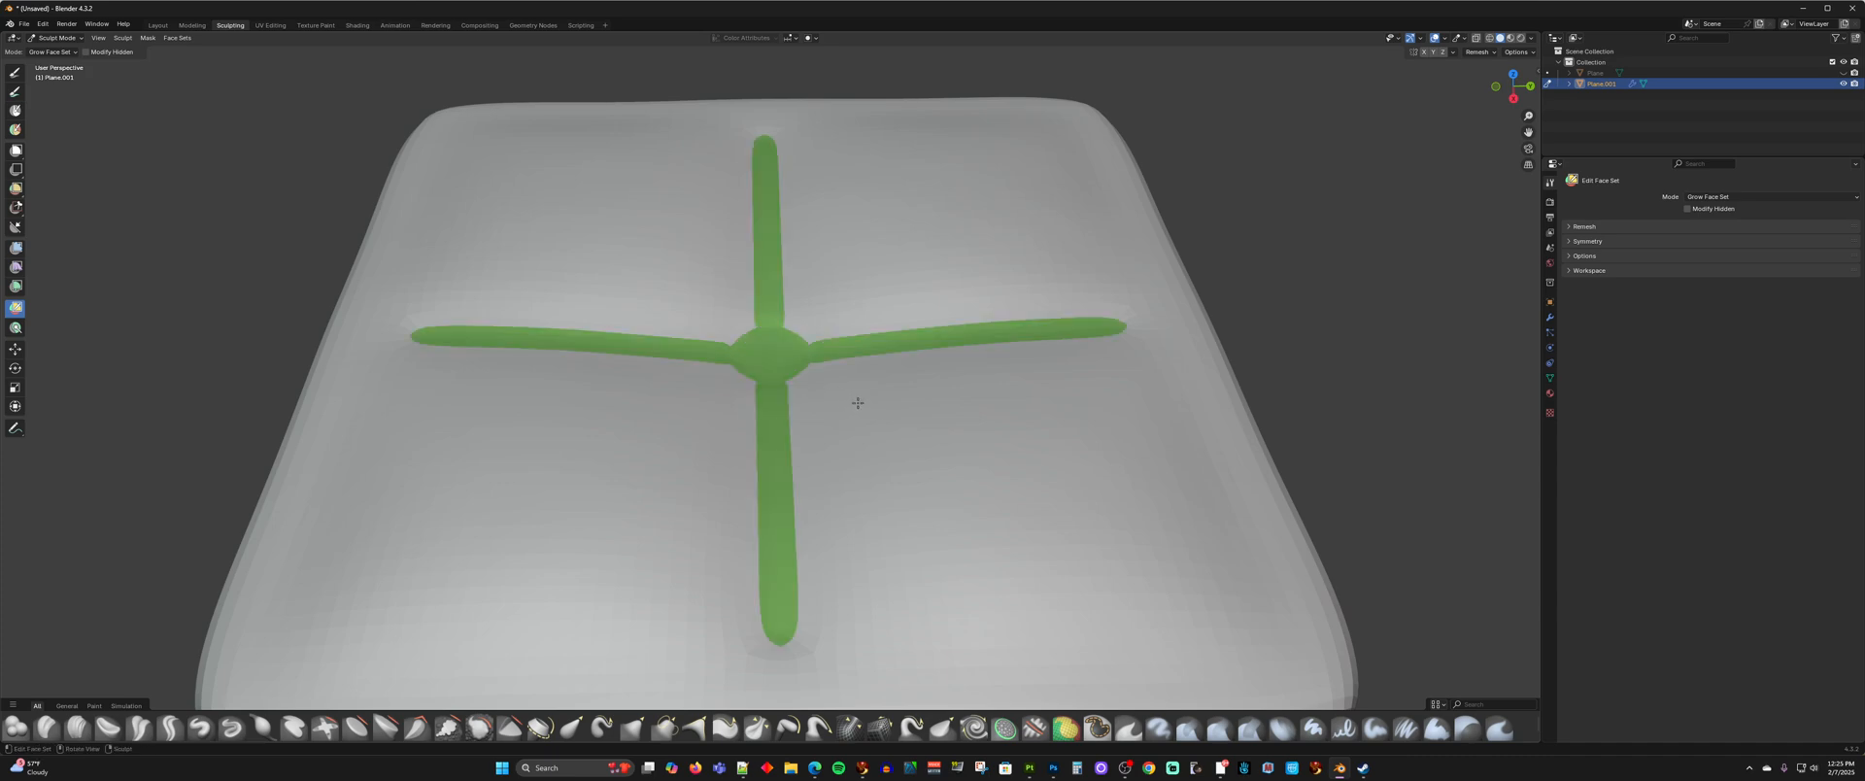
- Grow the cross face set into wide bands and reshape the cushion with Cloth Filter Inflate strokes
{"action": "left_click", "coordinate": [784, 358]}
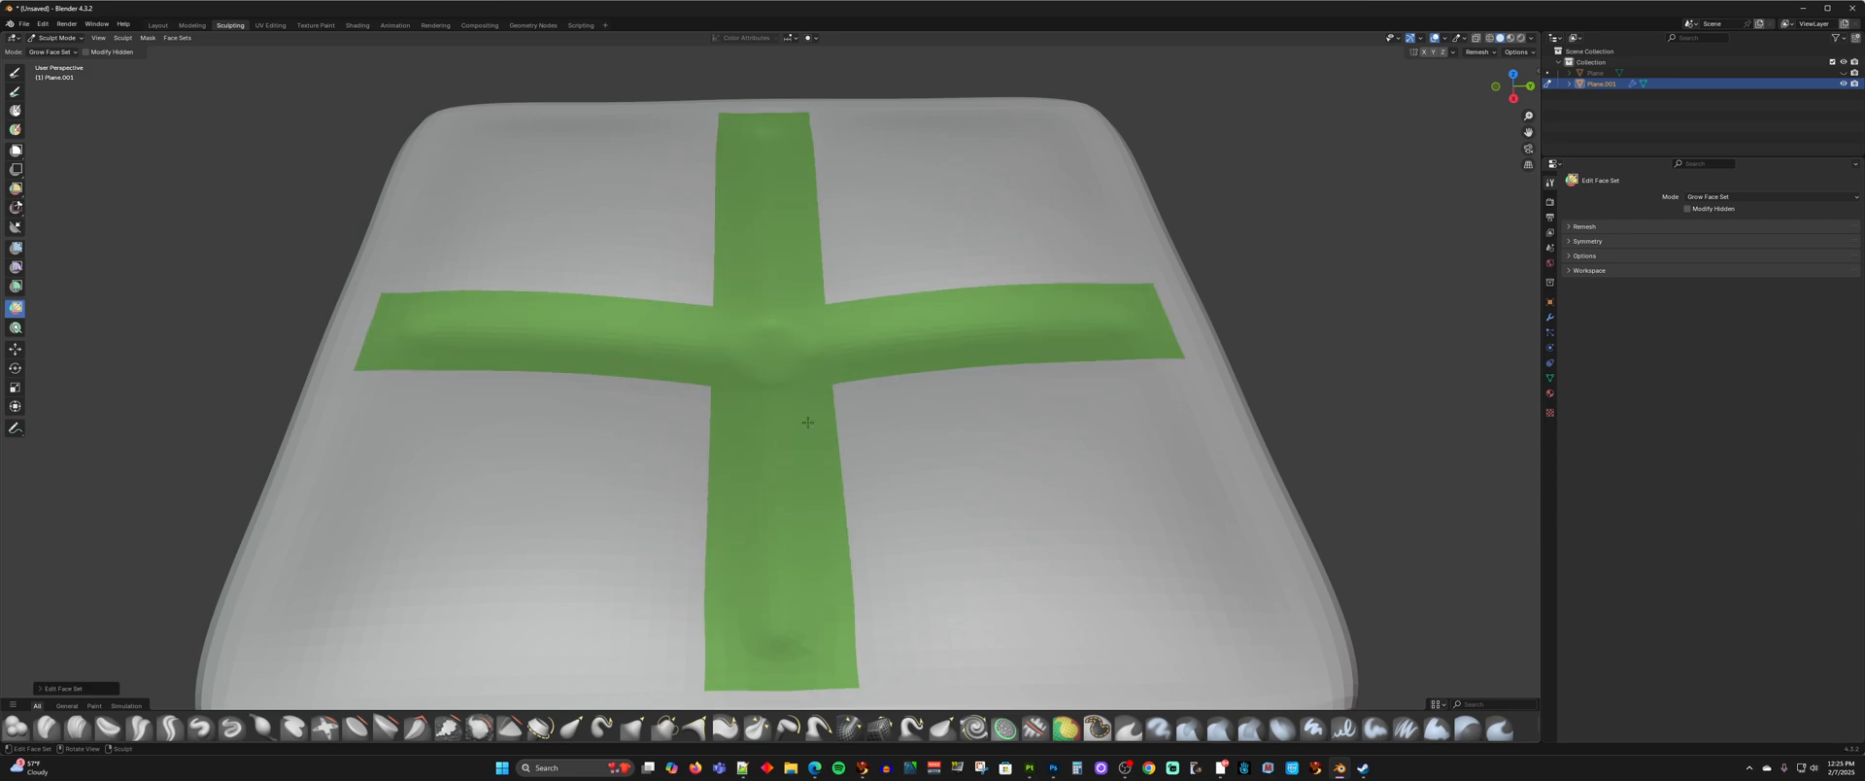
{"action": "left_click", "coordinate": [13, 268]}
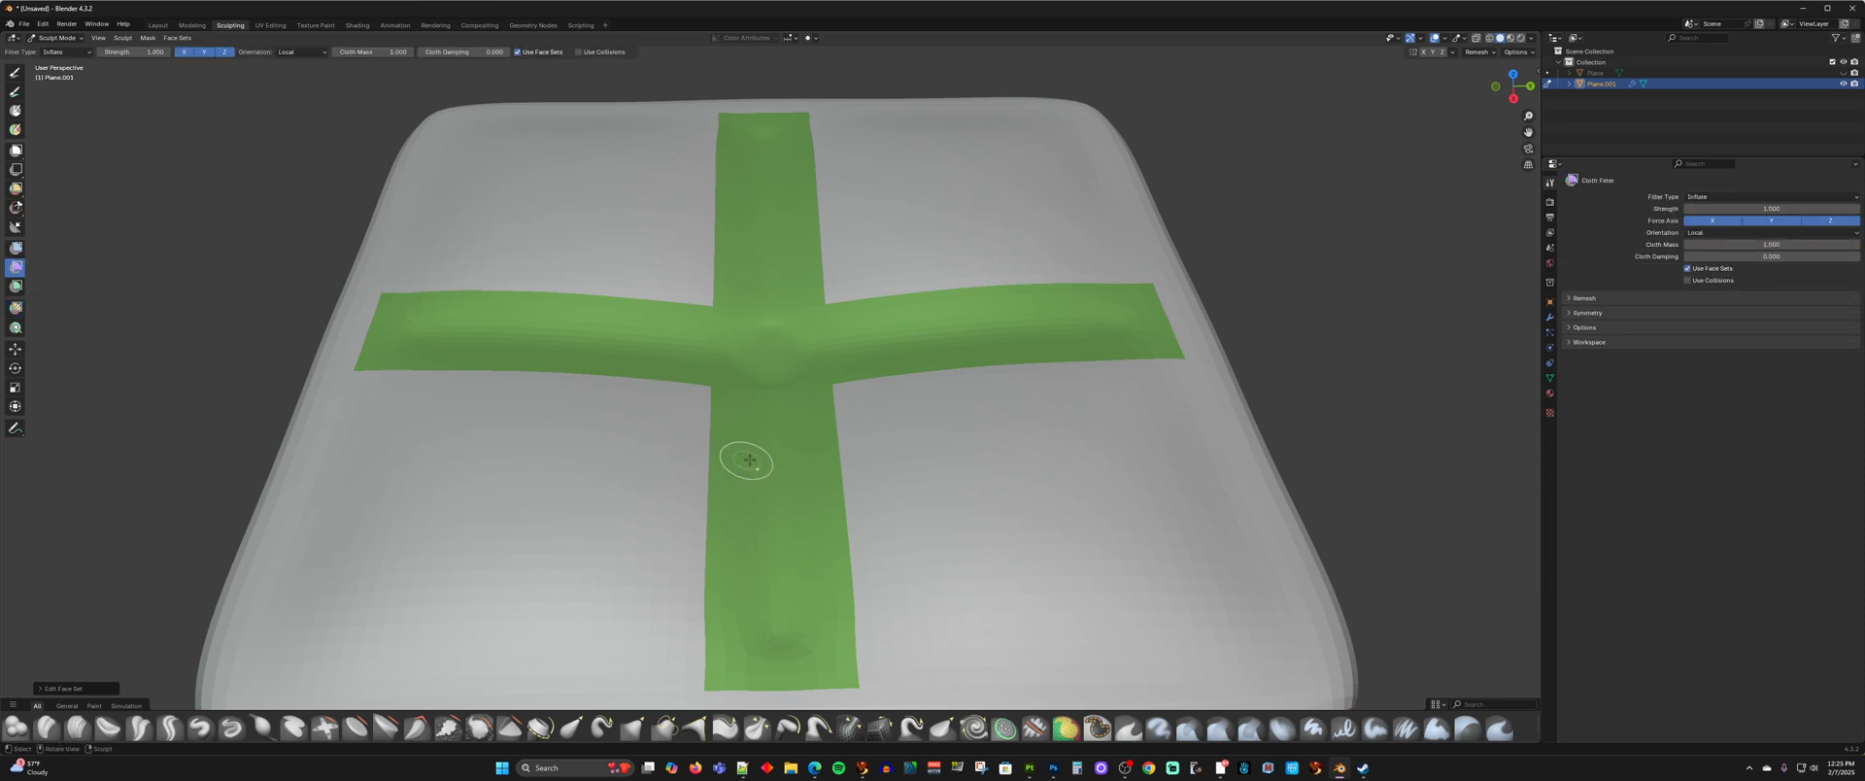
{"action": "left_click_drag", "start_coordinate": [761, 457], "coordinate": [771, 455]}
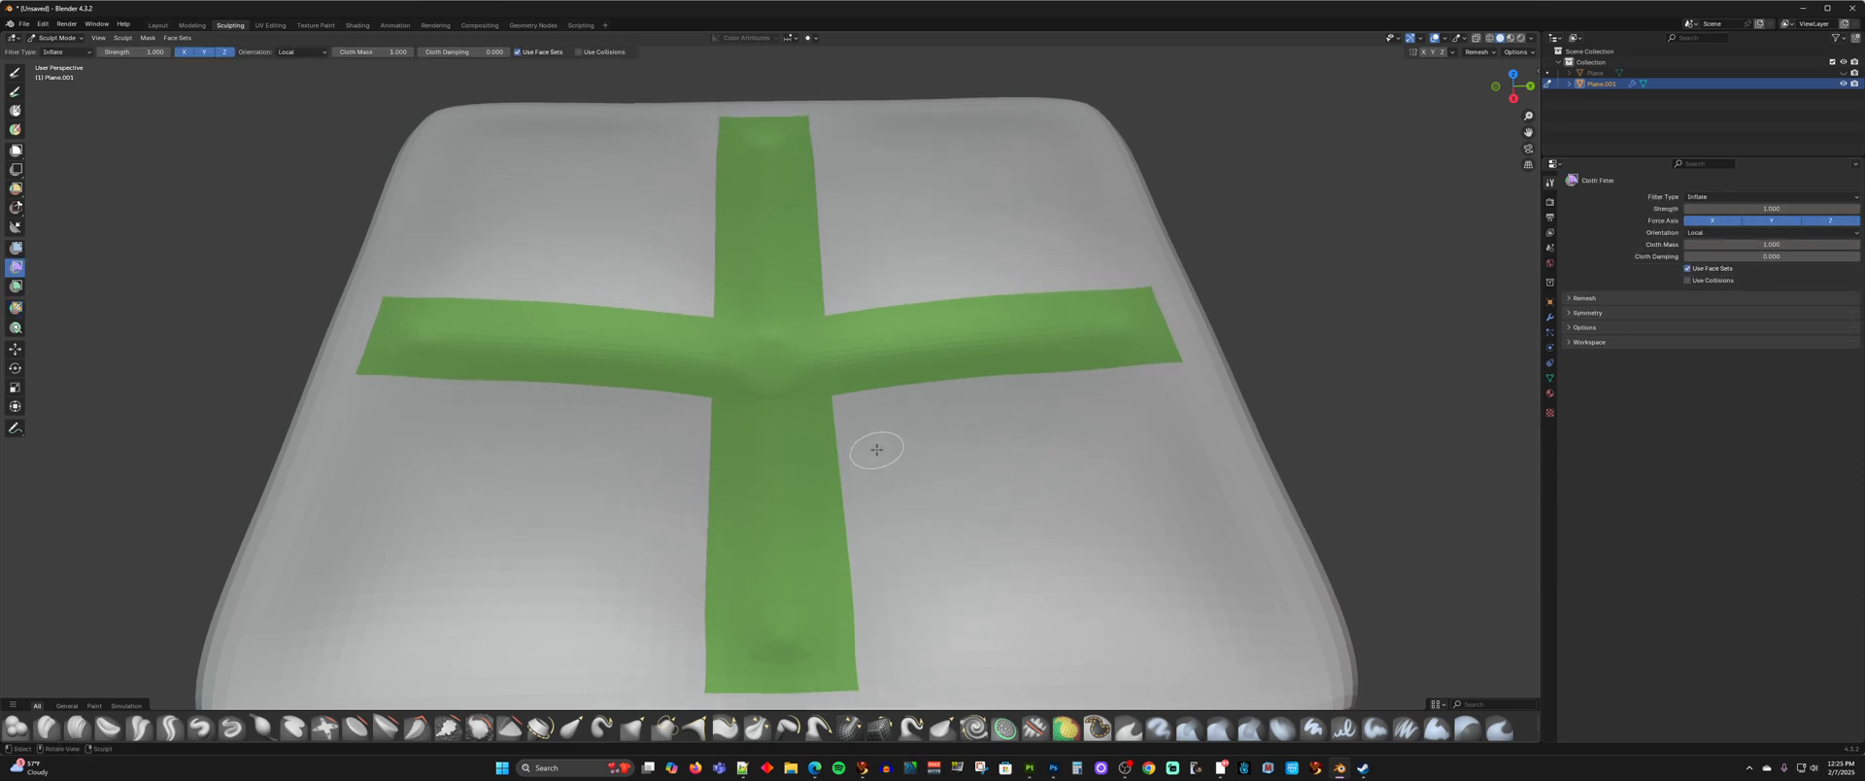
{"action": "middle_click_drag", "start_coordinate": [877, 449], "coordinate": [866, 417]}
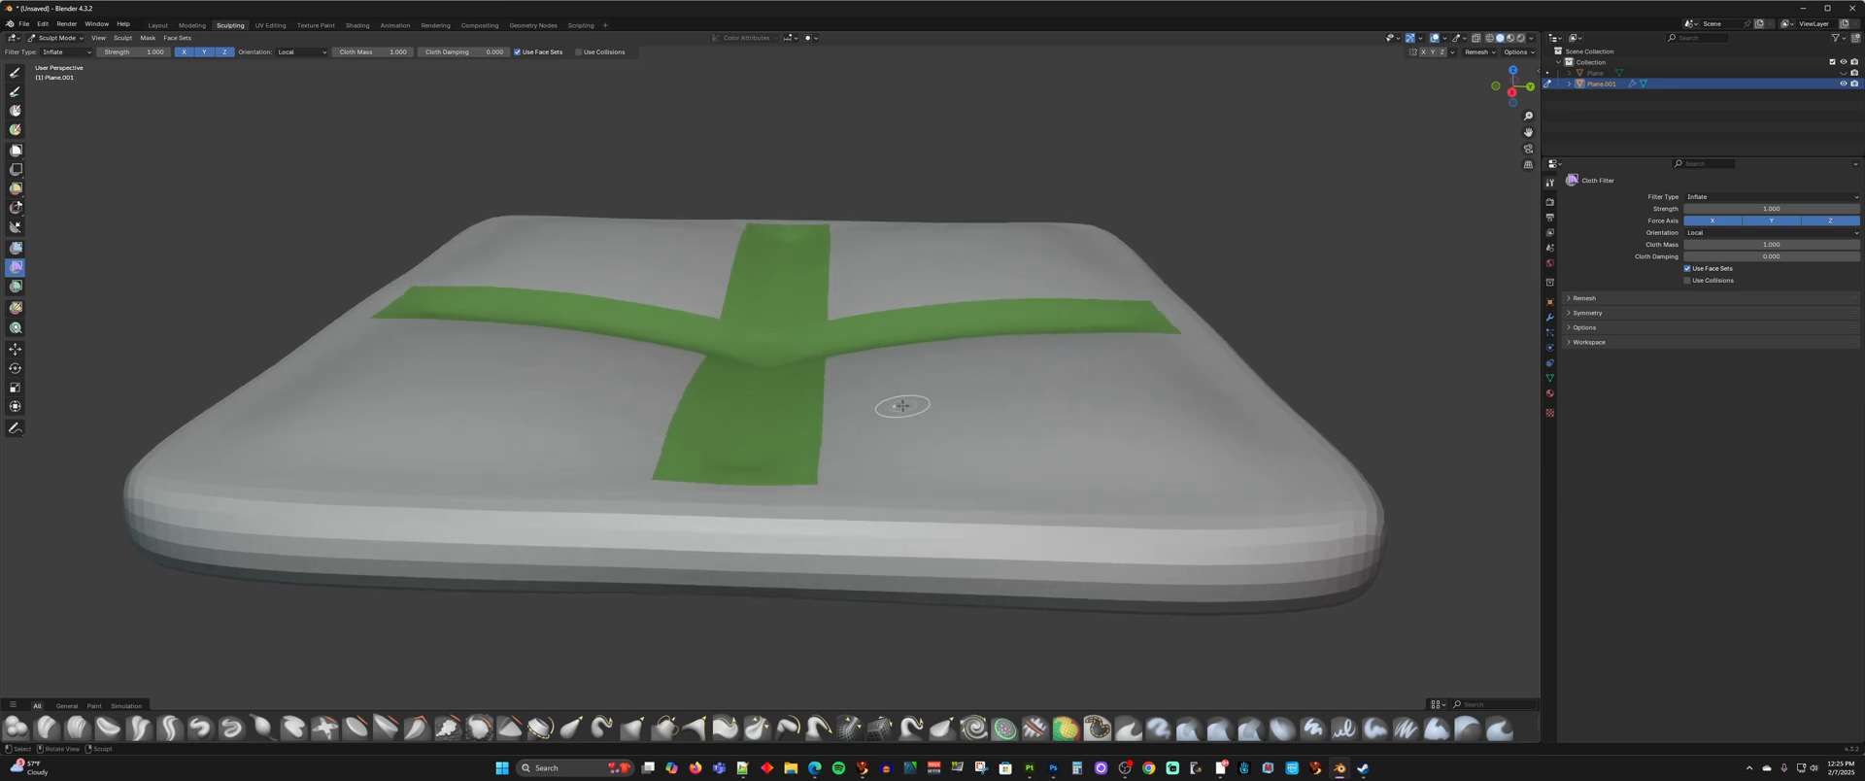
{"action": "middle_click_drag", "start_coordinate": [900, 404], "coordinate": [788, 408]}
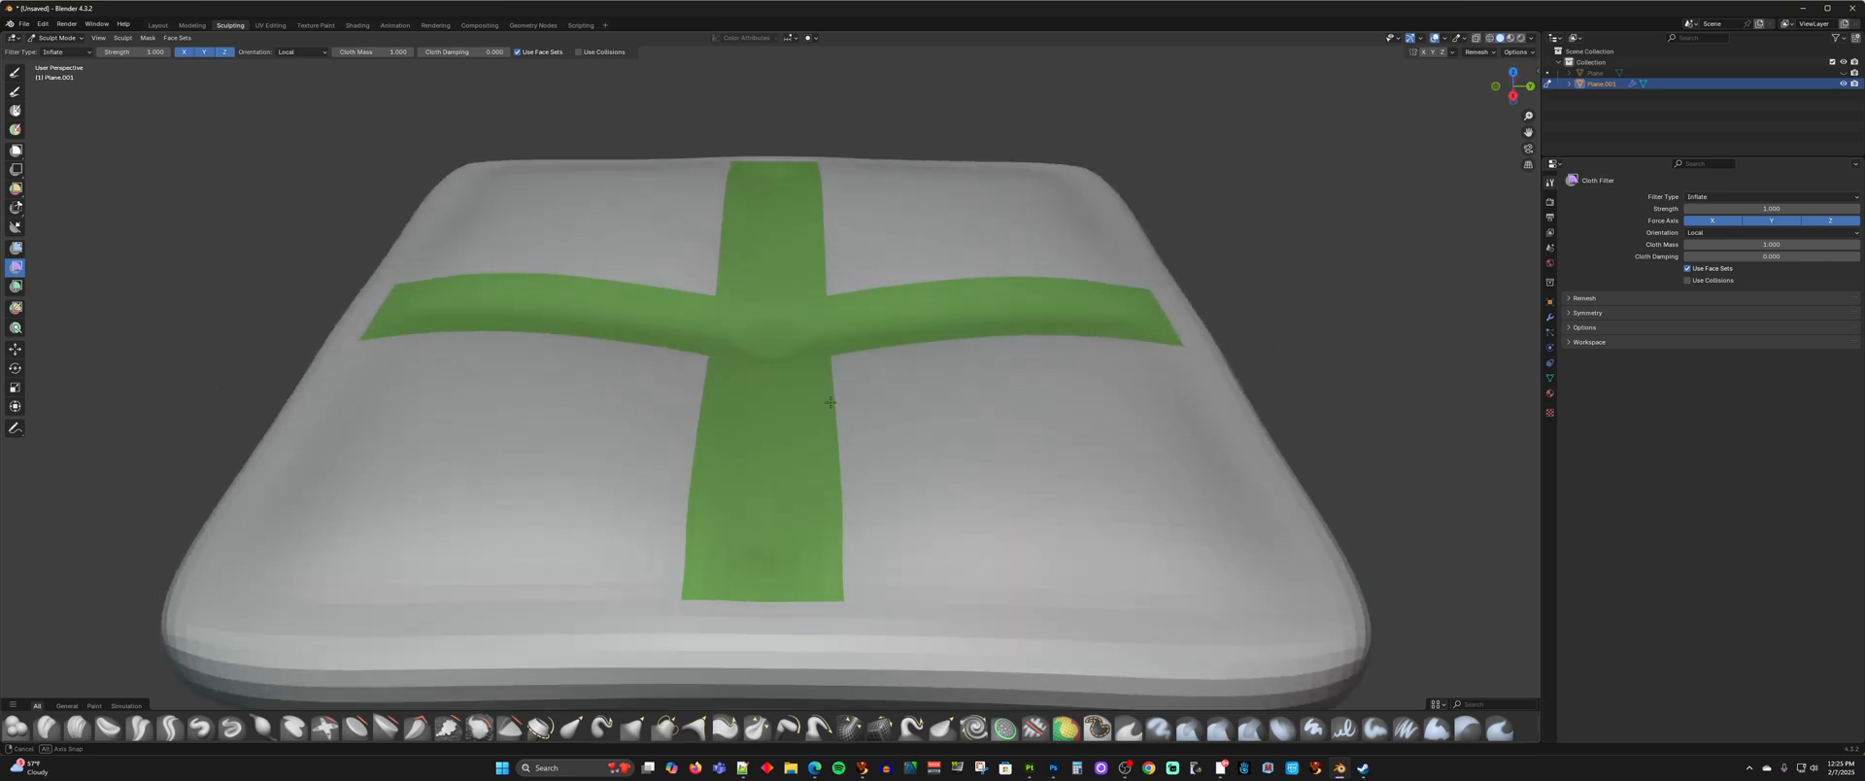
- Grow the surrounding face set to narrow the wide bands back to the thin cross
{"action": "left_click", "coordinate": [15, 306]}
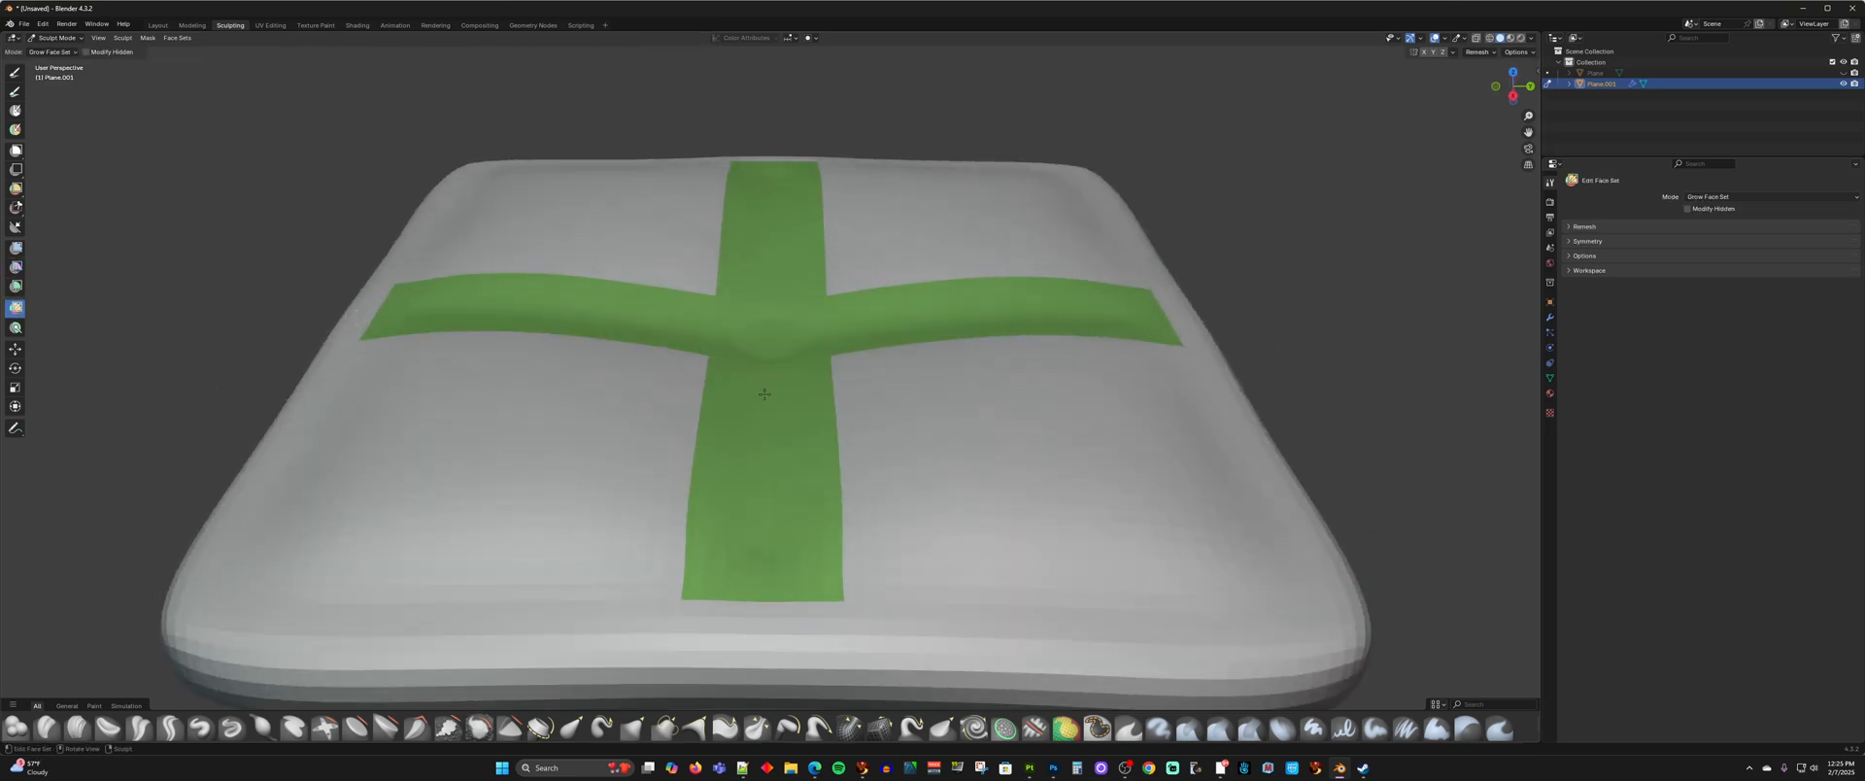
{"action": "left_click", "coordinate": [904, 420]}
{"action": "middle_click_drag", "start_coordinate": [829, 416], "coordinate": [849, 370]}
{"action": "middle_click_drag", "start_coordinate": [771, 333], "coordinate": [777, 388]}
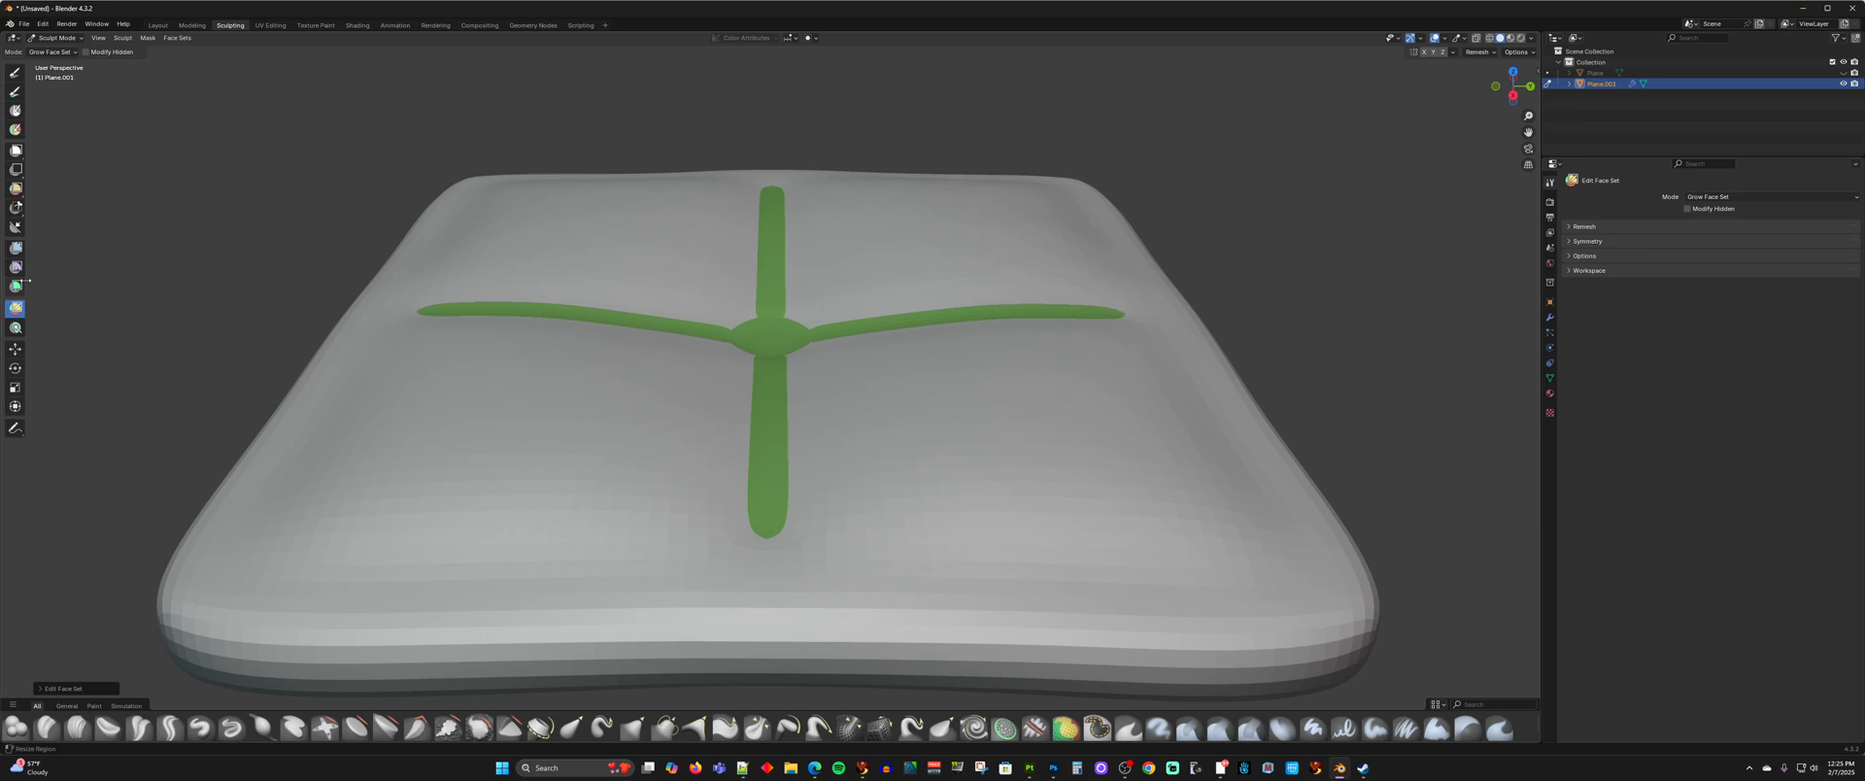
- Apply another Cloth Filter Inflate stroke to the thin cross face set
{"action": "left_click", "coordinate": [15, 266]}
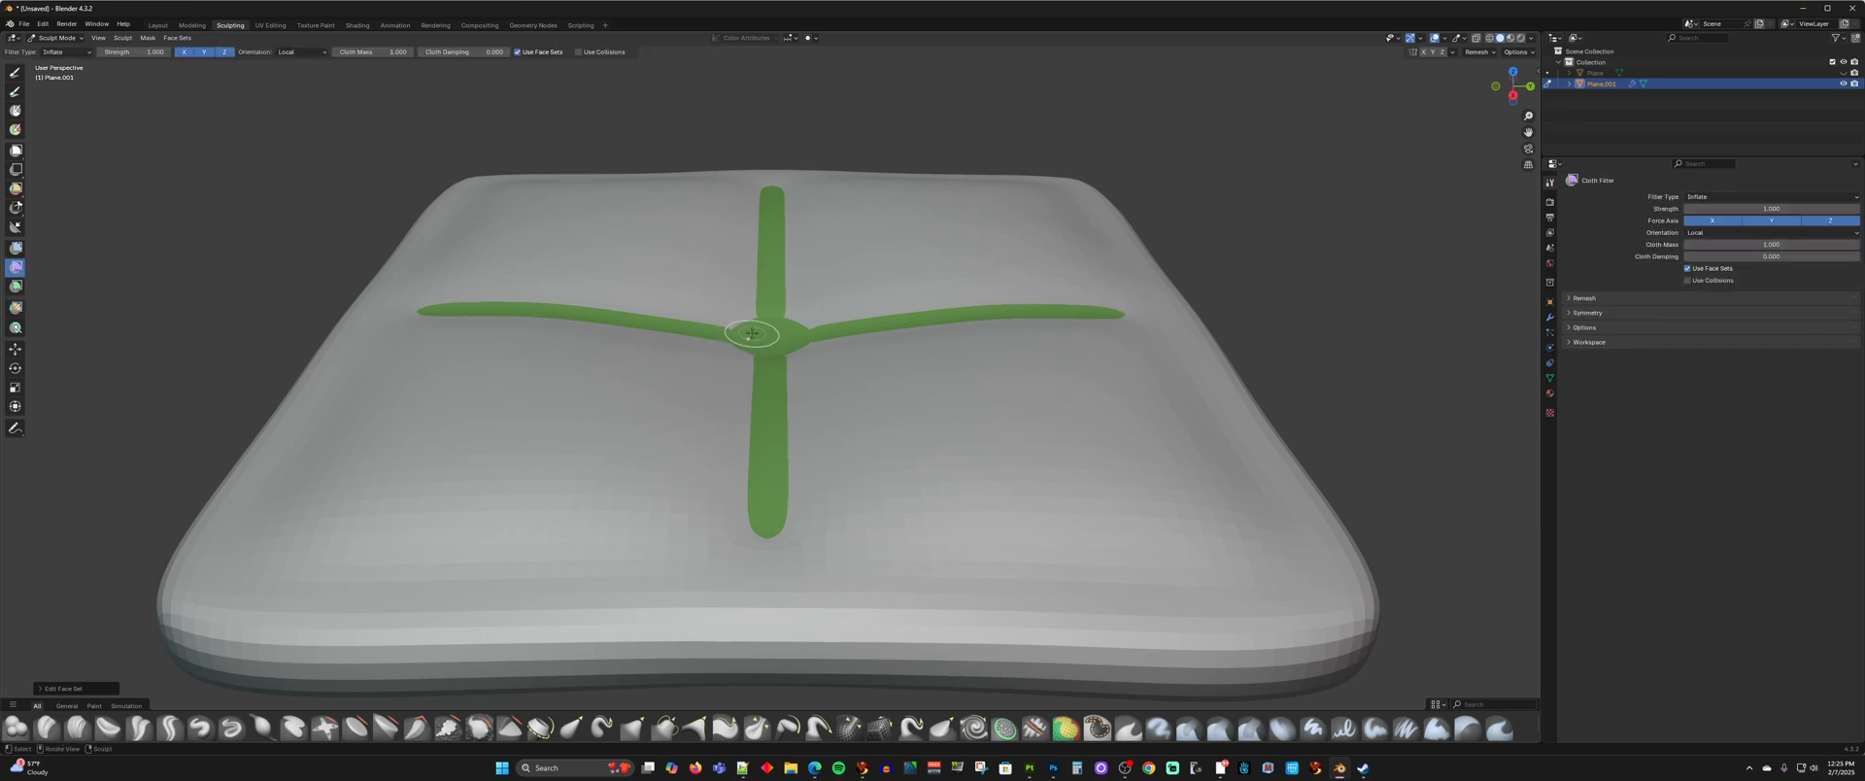
{"action": "left_click_drag", "start_coordinate": [744, 333], "coordinate": [753, 336]}
{"action": "middle_click_drag", "start_coordinate": [846, 371], "coordinate": [887, 357]}
- Undo the recent Cloth Filter strokes and face set growth, back to the original thin cross
{"action": "key", "text": "ctrl+z"}
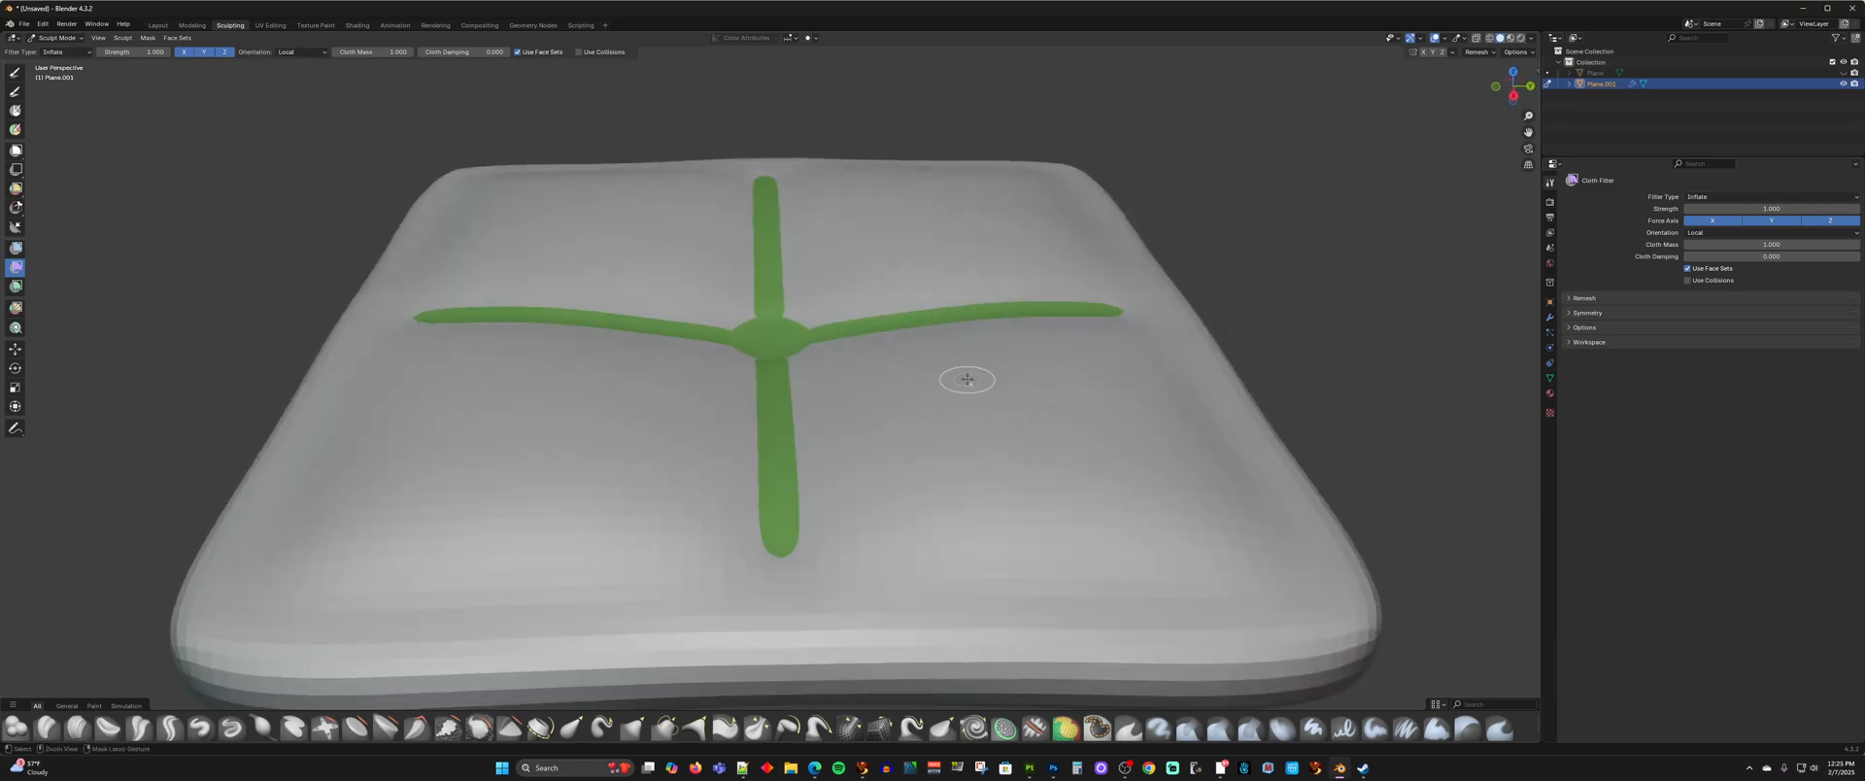
{"action": "key", "text": "ctrl+z"}
{"action": "key", "text": "ctrl+z"}
{"action": "key", "text": "ctrl+z"}
{"action": "key", "text": "ctrl+z"}
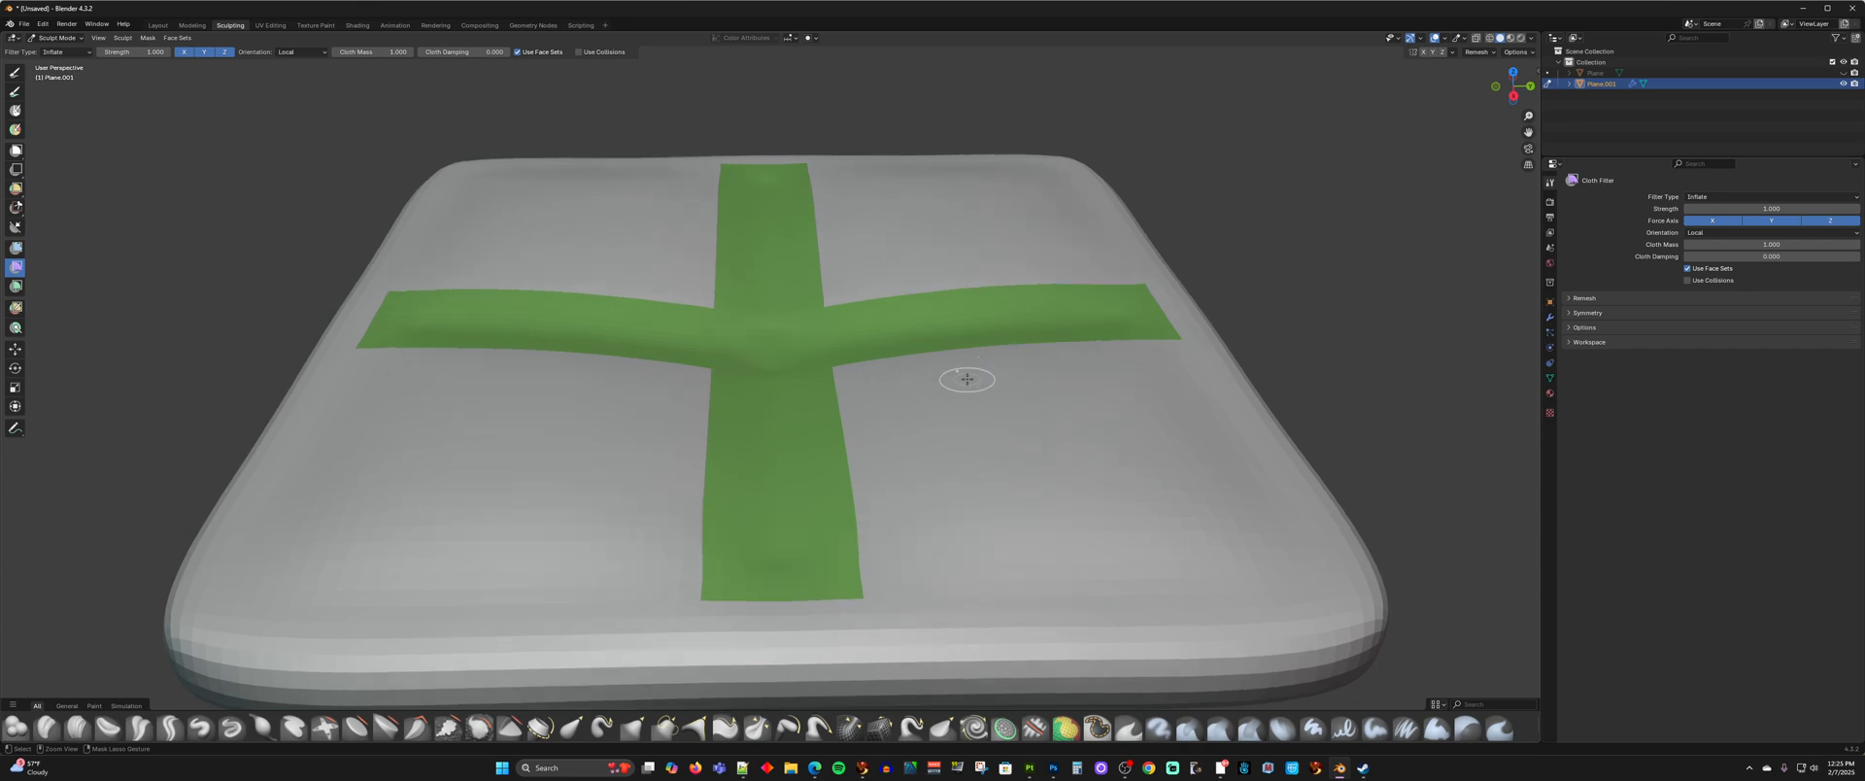
{"action": "mouse_move", "coordinate": [950, 393]}
{"action": "middle_mouse_down"}
{"action": "mouse_move", "coordinate": [952, 347]}
{"action": "mouse_move", "coordinate": [936, 382]}
{"action": "middle_mouse_up"}
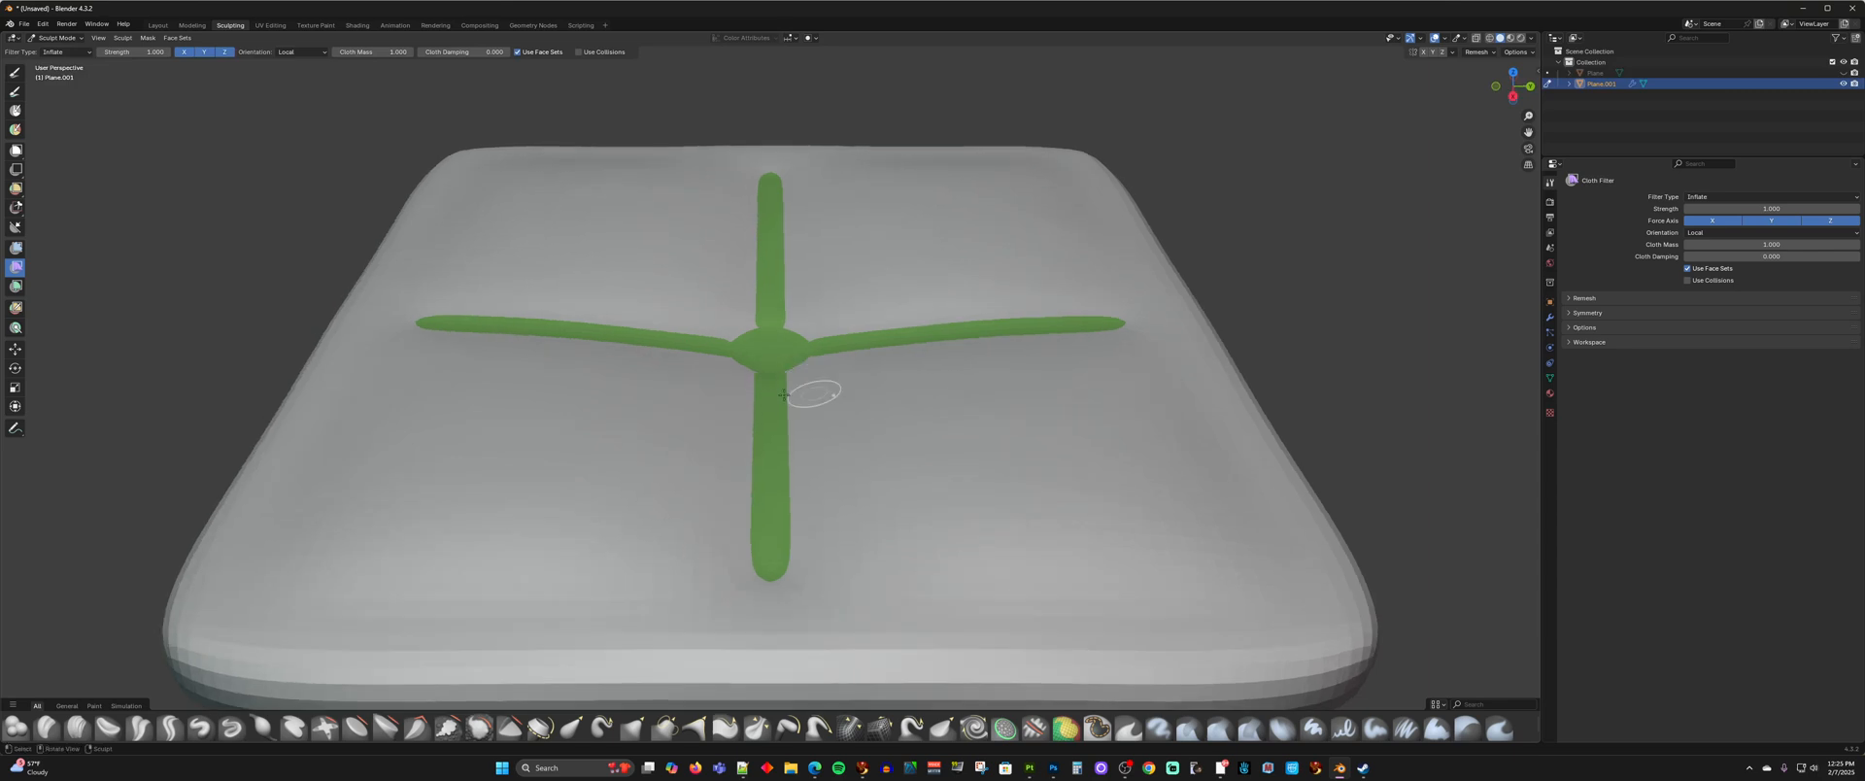
- Grow the surrounding face set so that only a small diamond face set remains at the cushion's center
{"action": "left_click", "coordinate": [16, 307]}
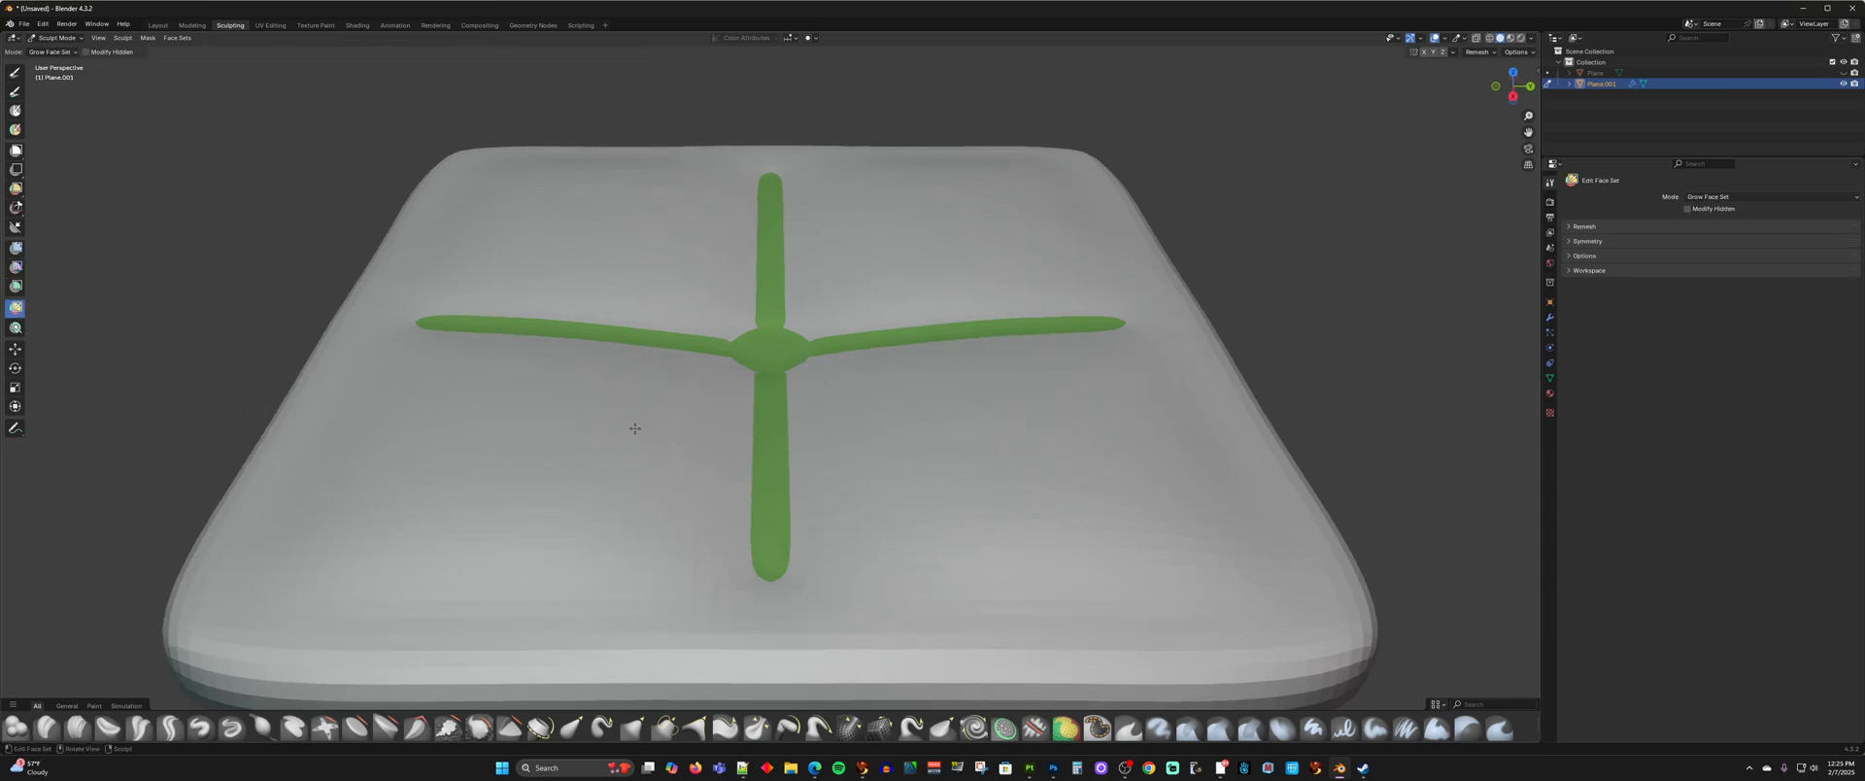
{"action": "scroll", "coordinate": [755, 410], "scroll_direction": "up", "scroll_amount": 2}
{"action": "scroll", "coordinate": [730, 341], "scroll_direction": "up", "scroll_amount": 2}
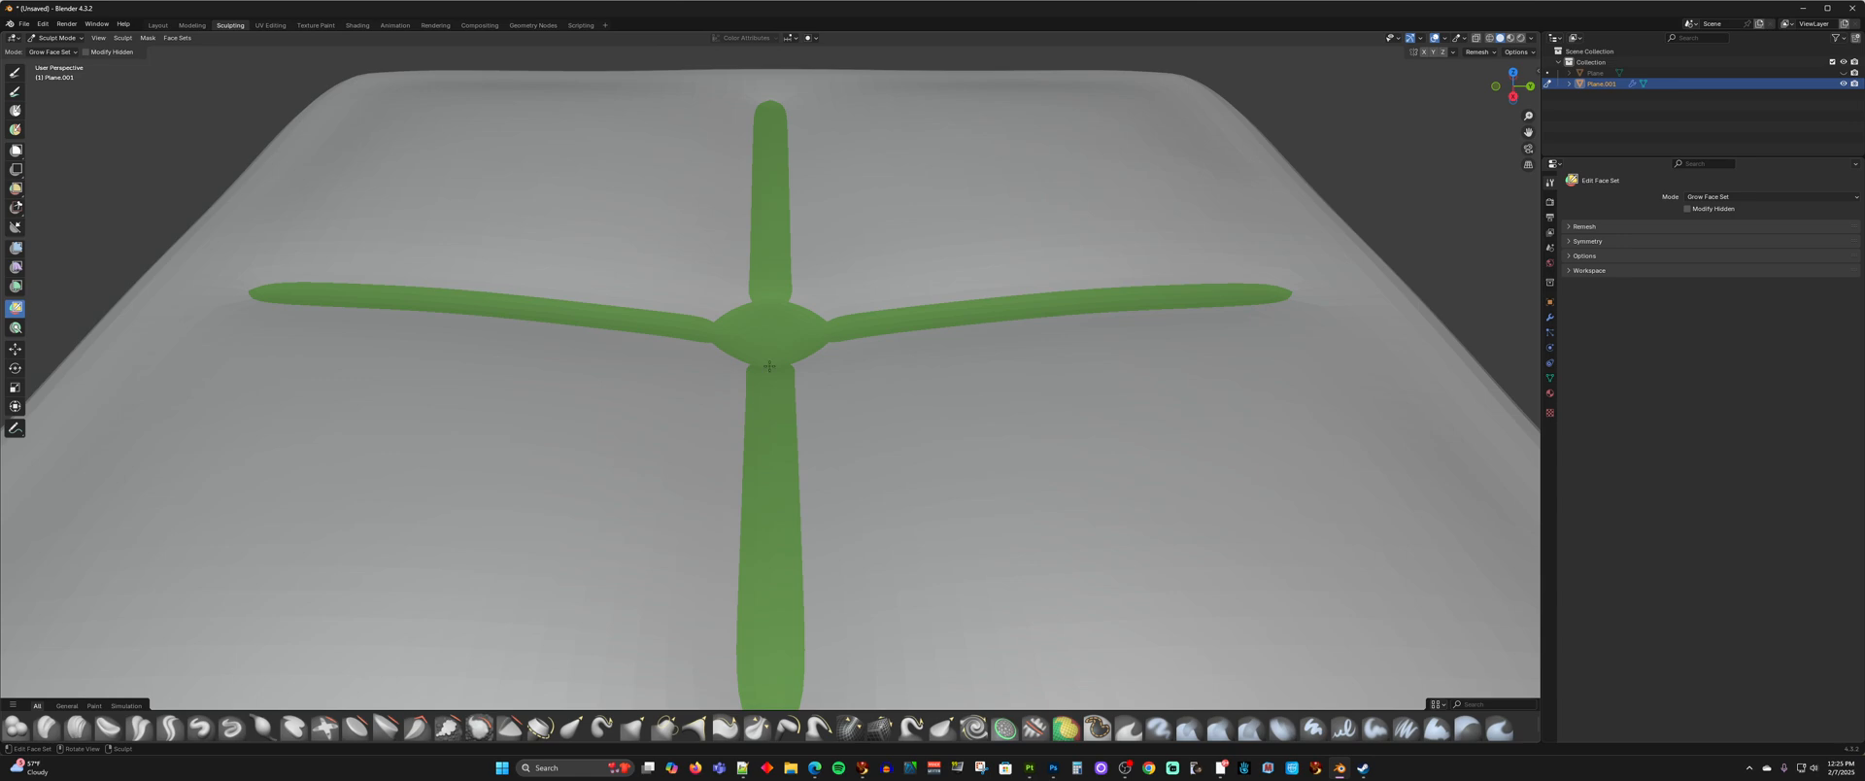
{"action": "left_click", "coordinate": [905, 409]}
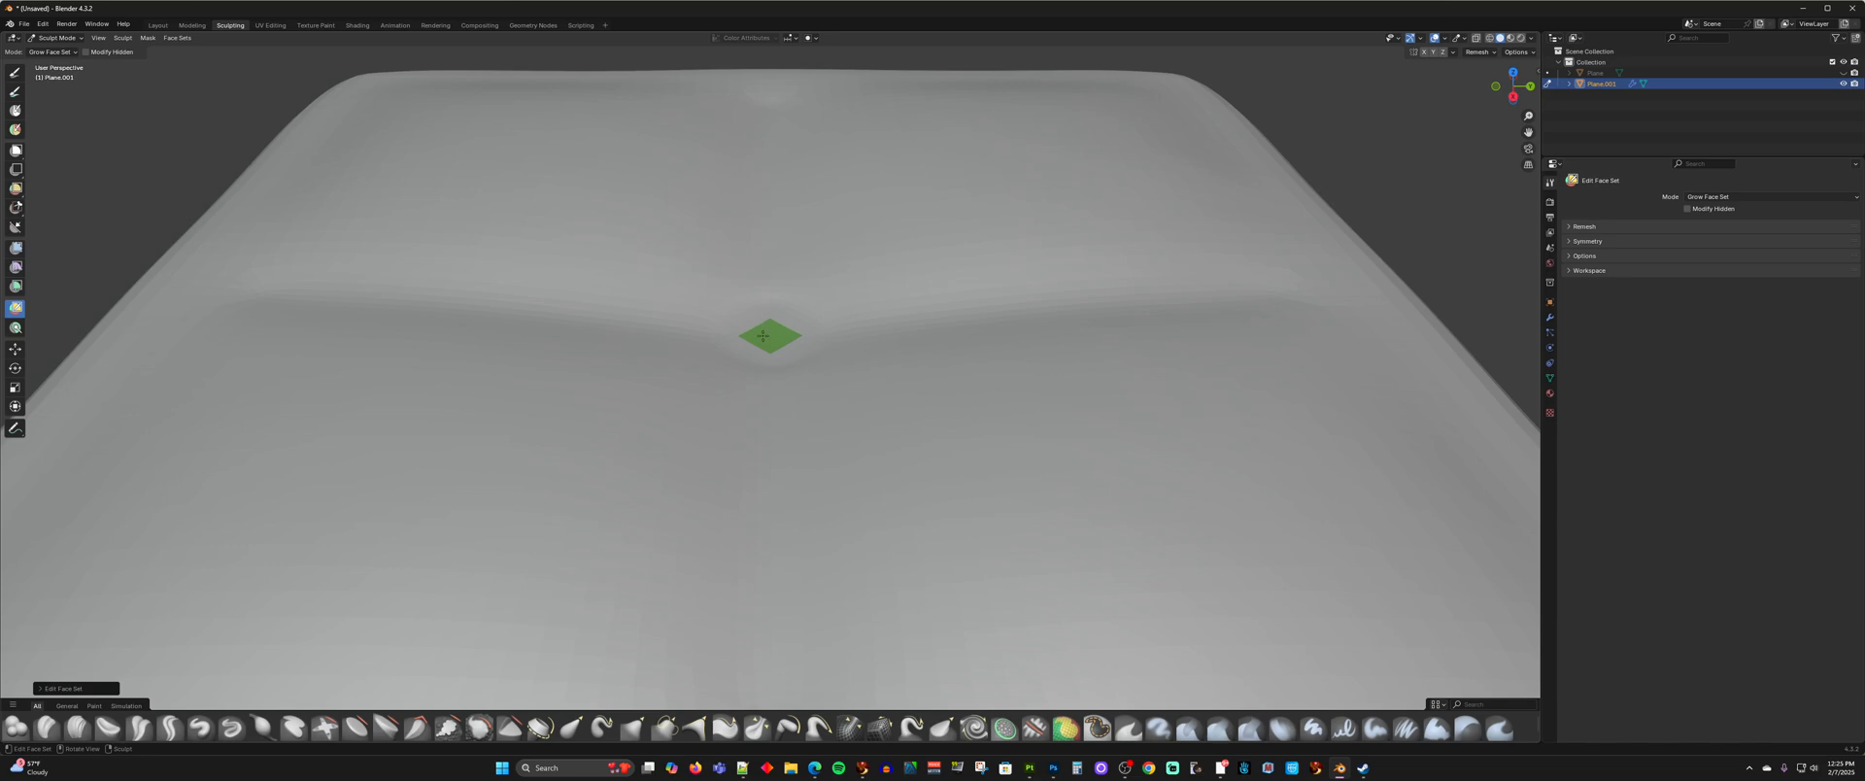
- Reshape the cushion's center with a Cloth Filter Inflate stroke on the small diamond face set
{"action": "left_click", "coordinate": [18, 267]}
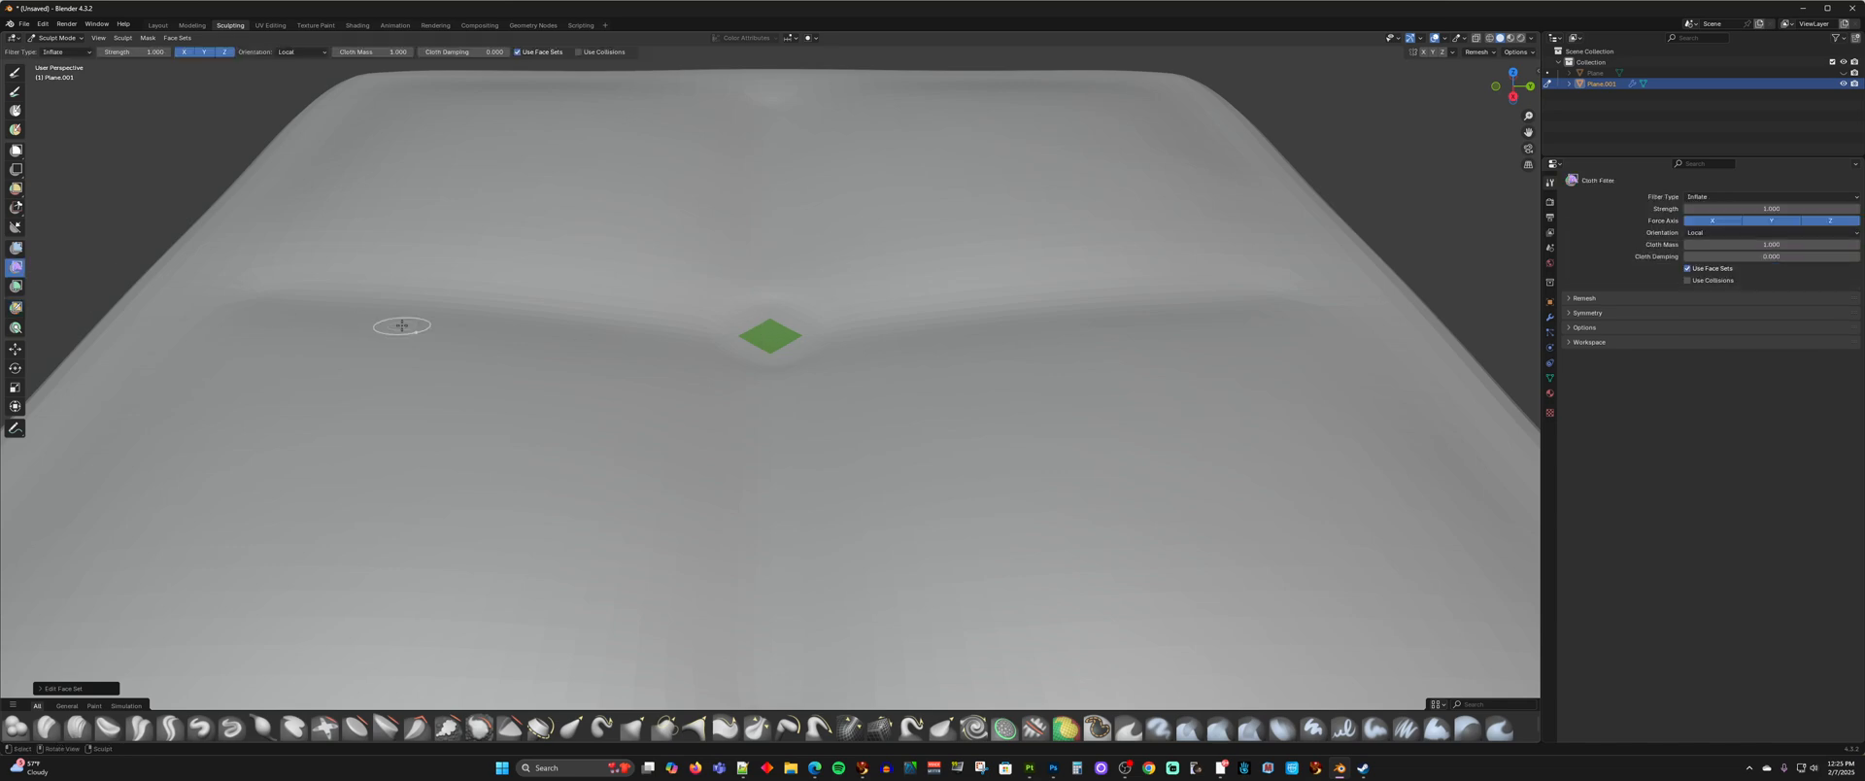
{"action": "mouse_move", "coordinate": [777, 332]}
{"action": "left_mouse_down"}
{"action": "mouse_move", "coordinate": [771, 311]}
{"action": "mouse_move", "coordinate": [833, 309]}
{"action": "left_mouse_up"}
{"action": "scroll", "coordinate": [833, 309], "scroll_direction": "down", "scroll_amount": 8}
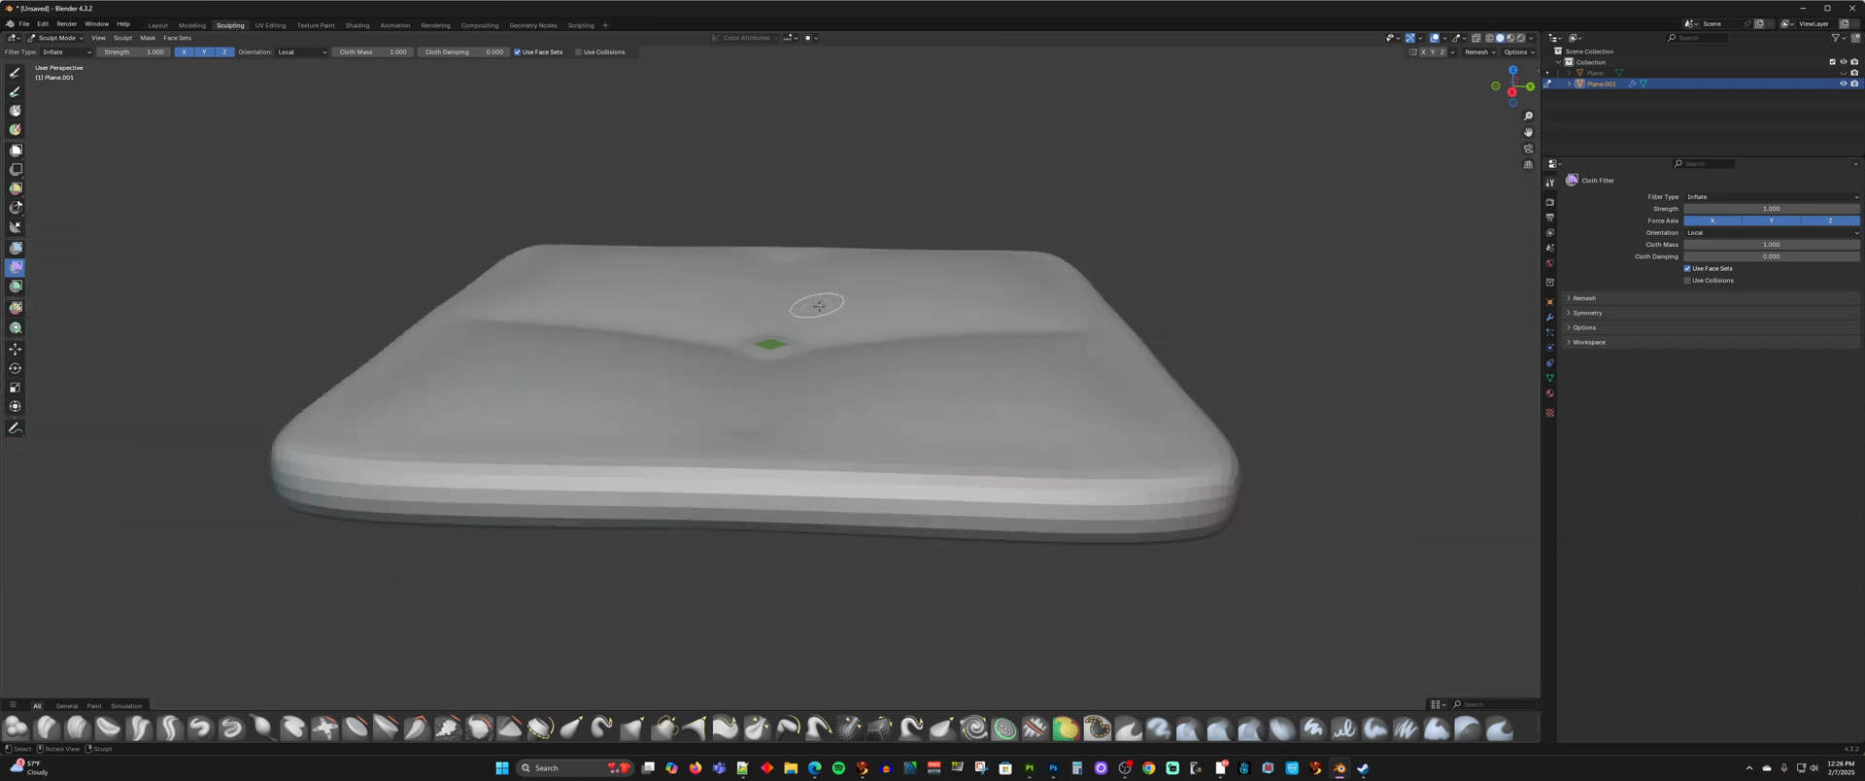
{"action": "middle_click_drag", "start_coordinate": [819, 306], "coordinate": [821, 341]}
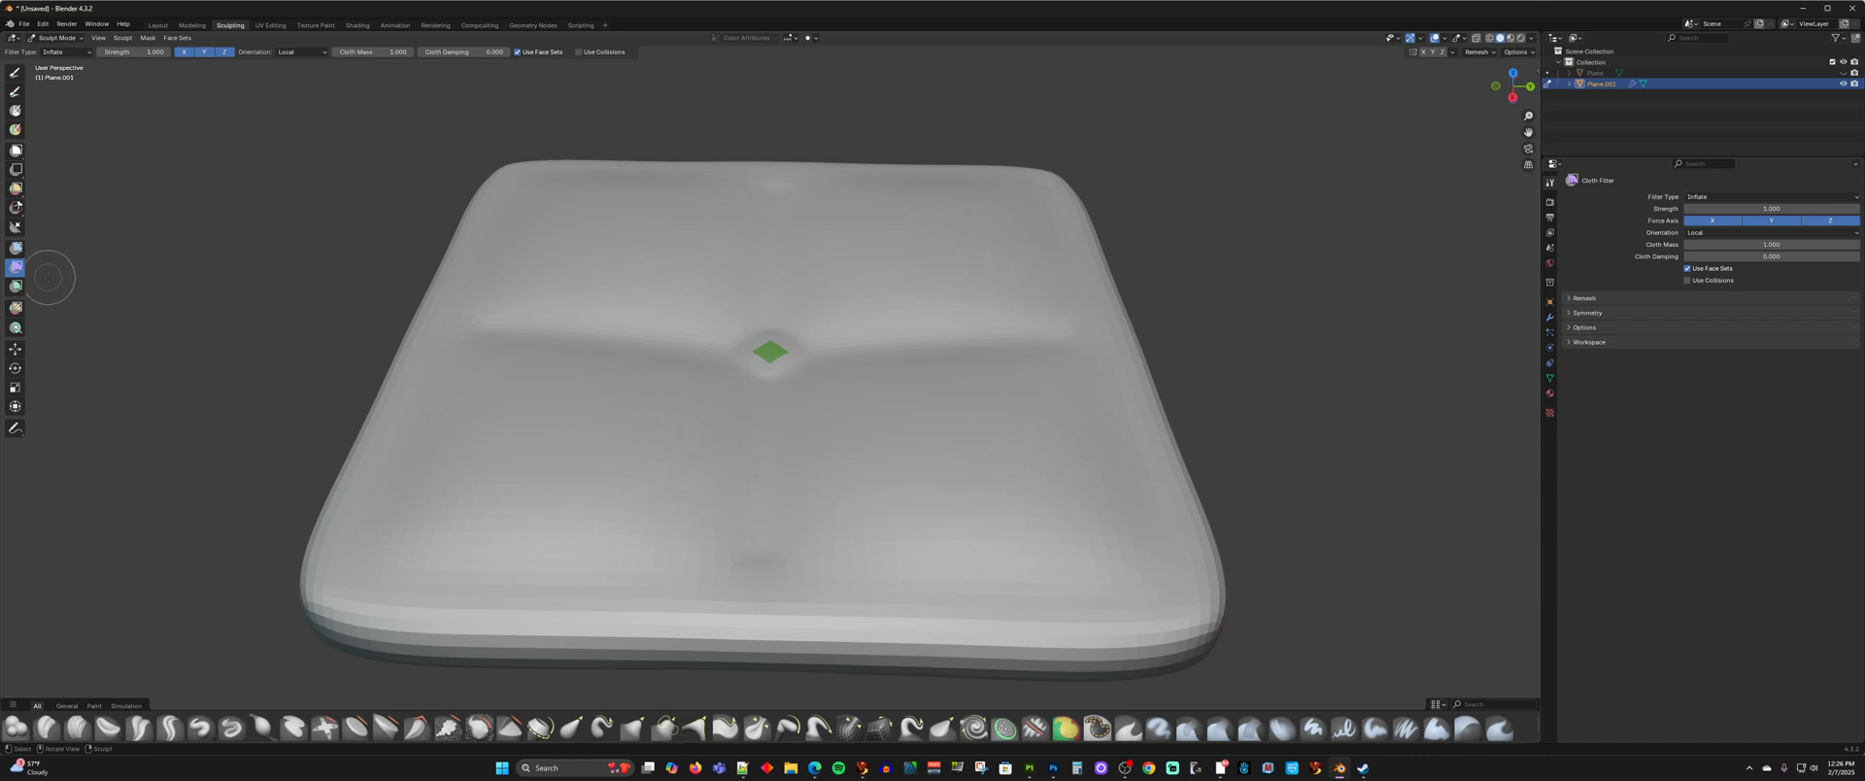
- Try growing the surrounding face set over the center diamond, and undo it
{"action": "left_click", "coordinate": [16, 308]}
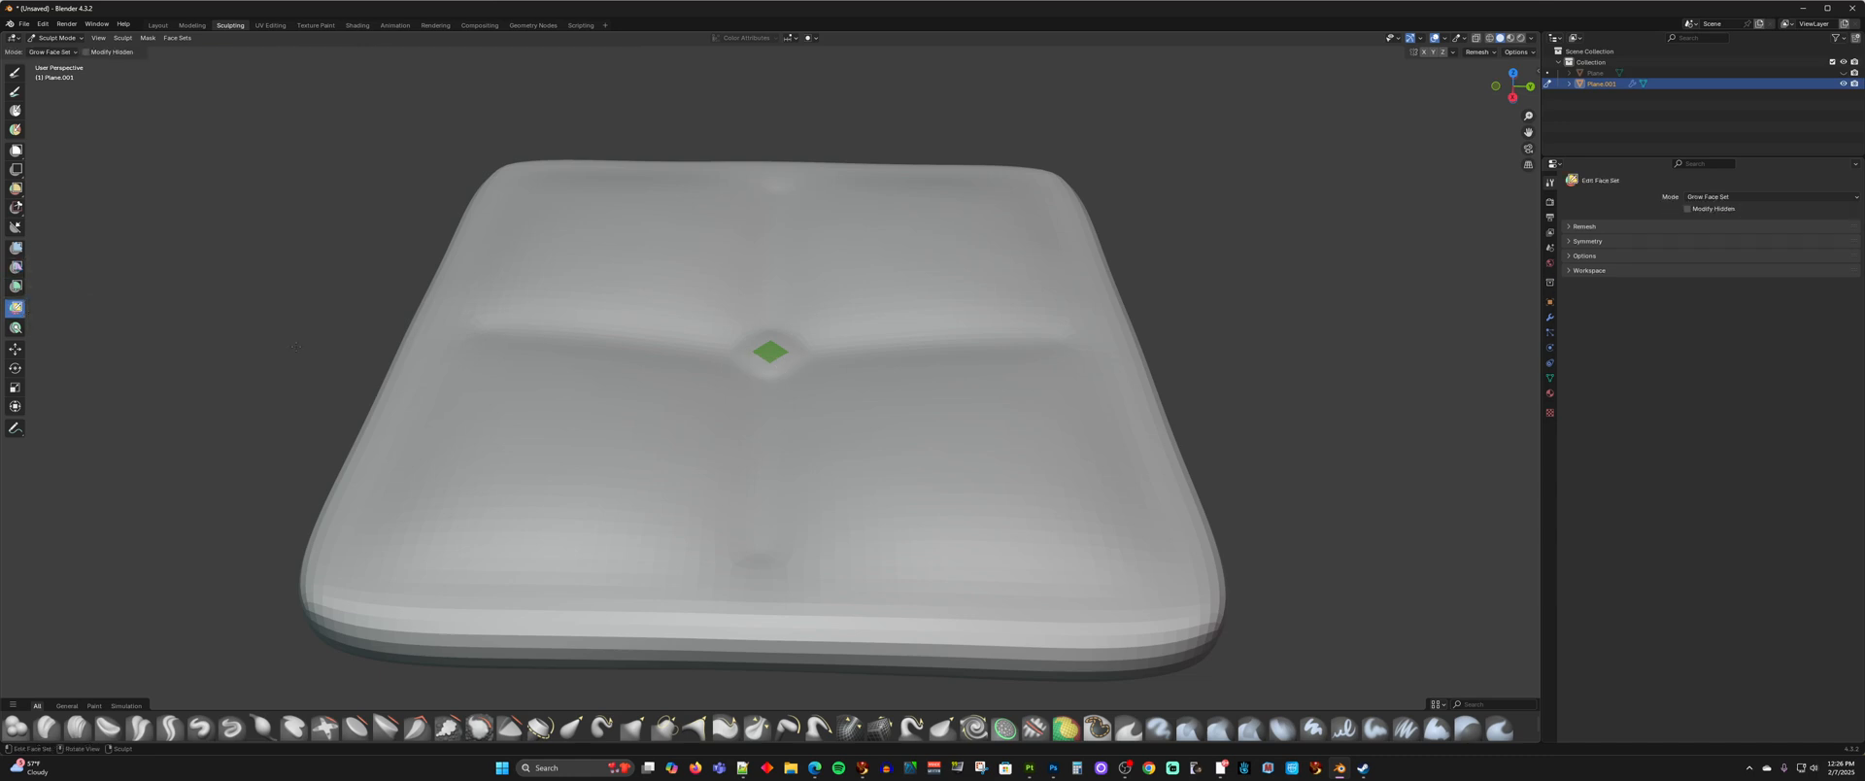
{"action": "left_click", "coordinate": [853, 408]}
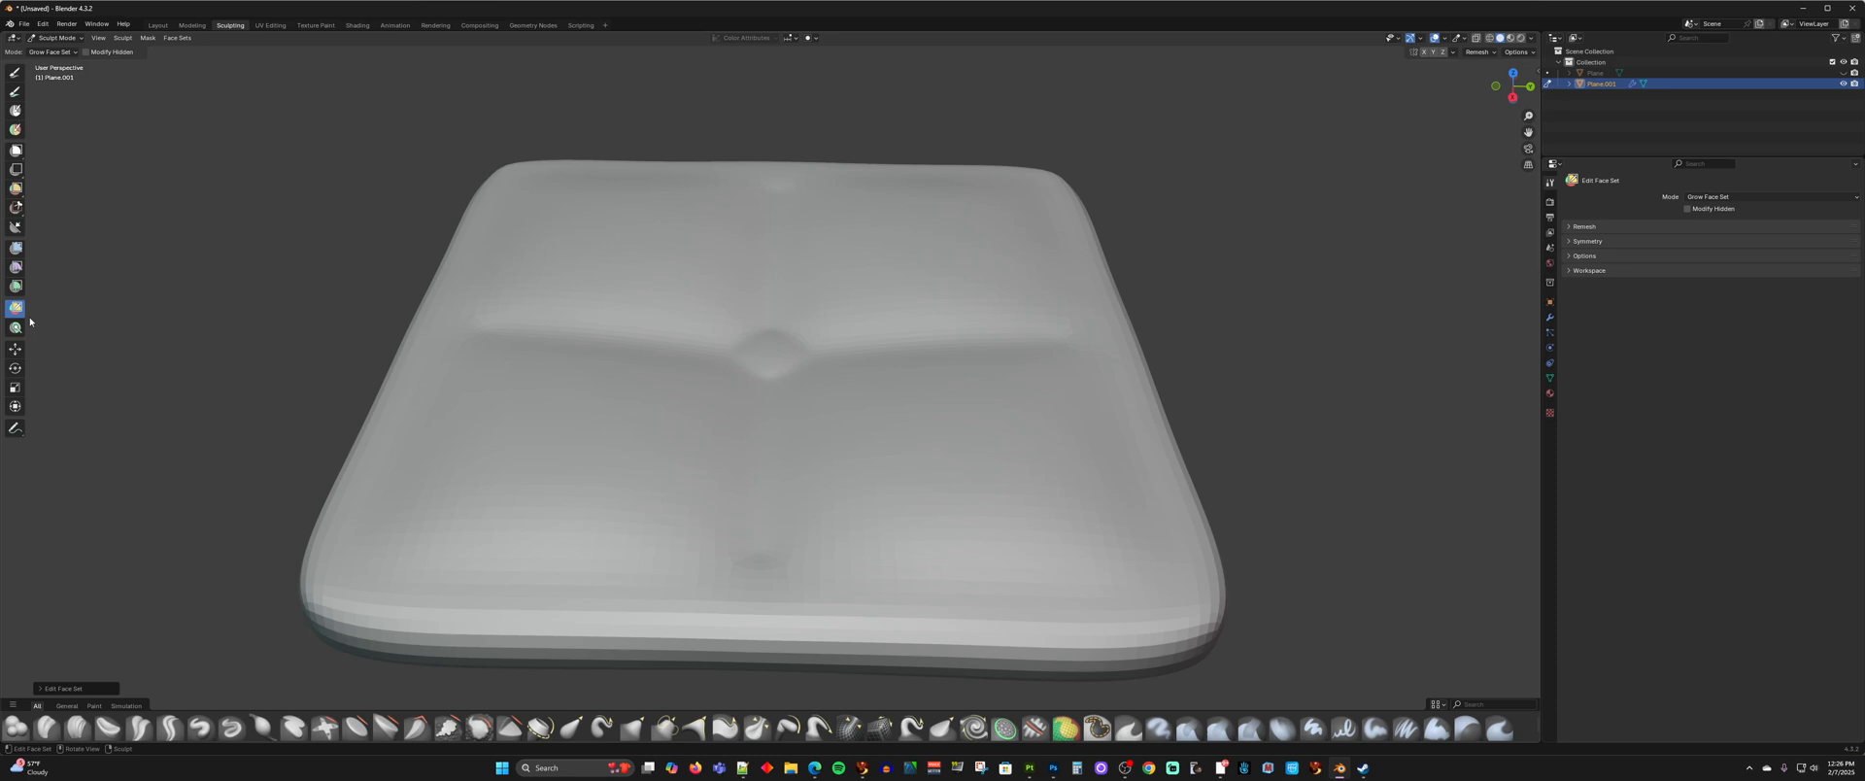
{"action": "key", "text": "ctrl+z"}
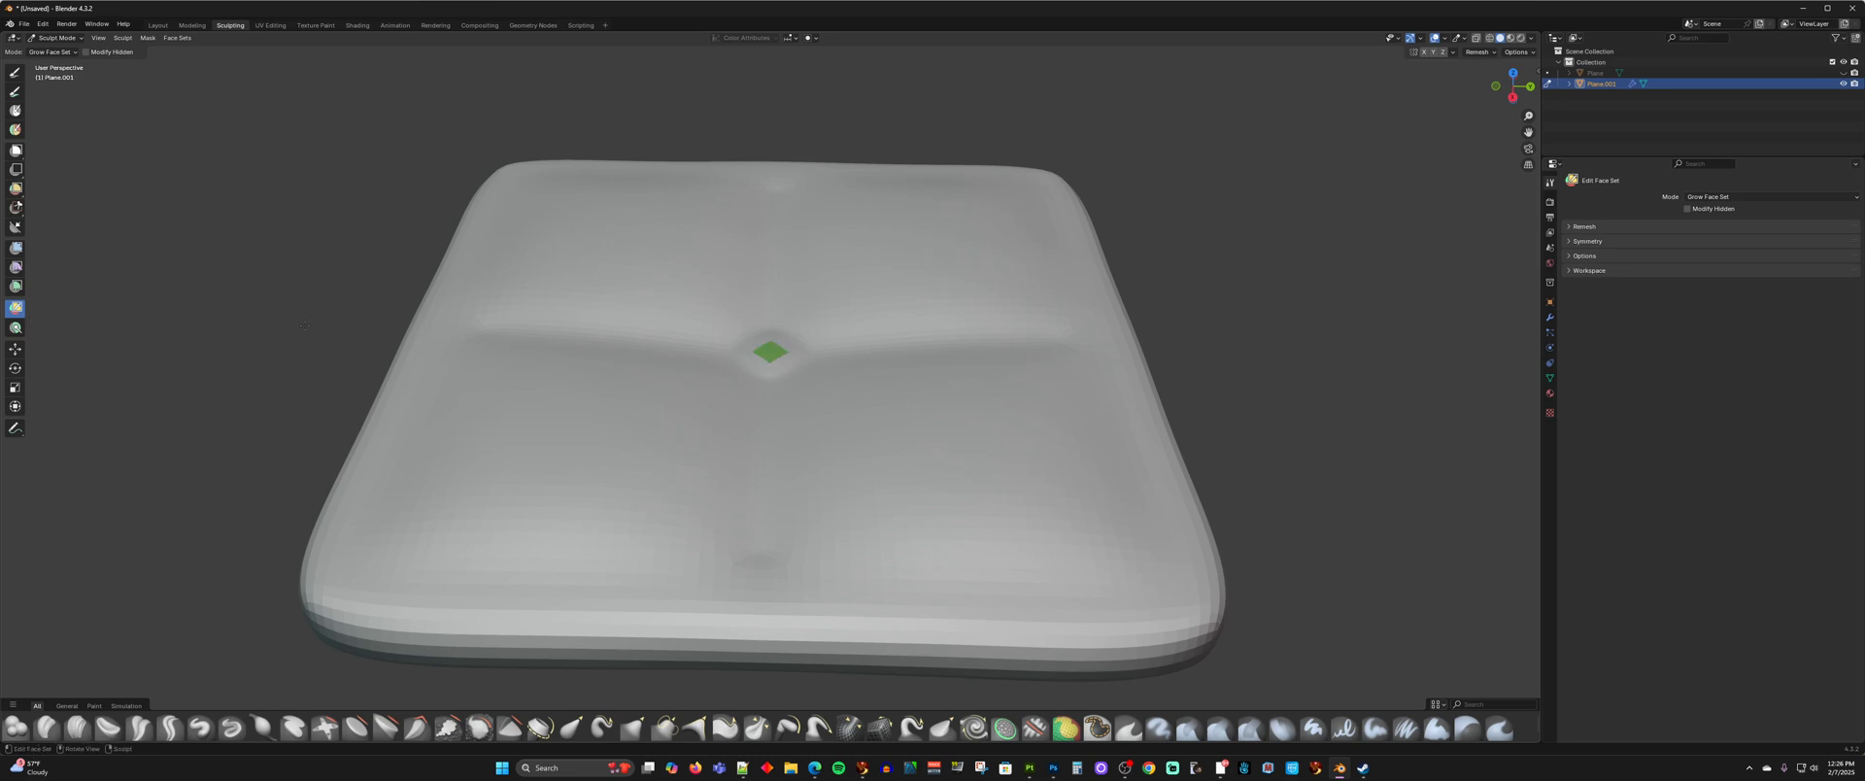
- Try growing the small diamond face set at the cushion's center, with the Cloth Filter readied for it
{"action": "left_click", "coordinate": [773, 353]}
{"action": "middle_click_drag", "start_coordinate": [796, 354], "coordinate": [787, 360]}
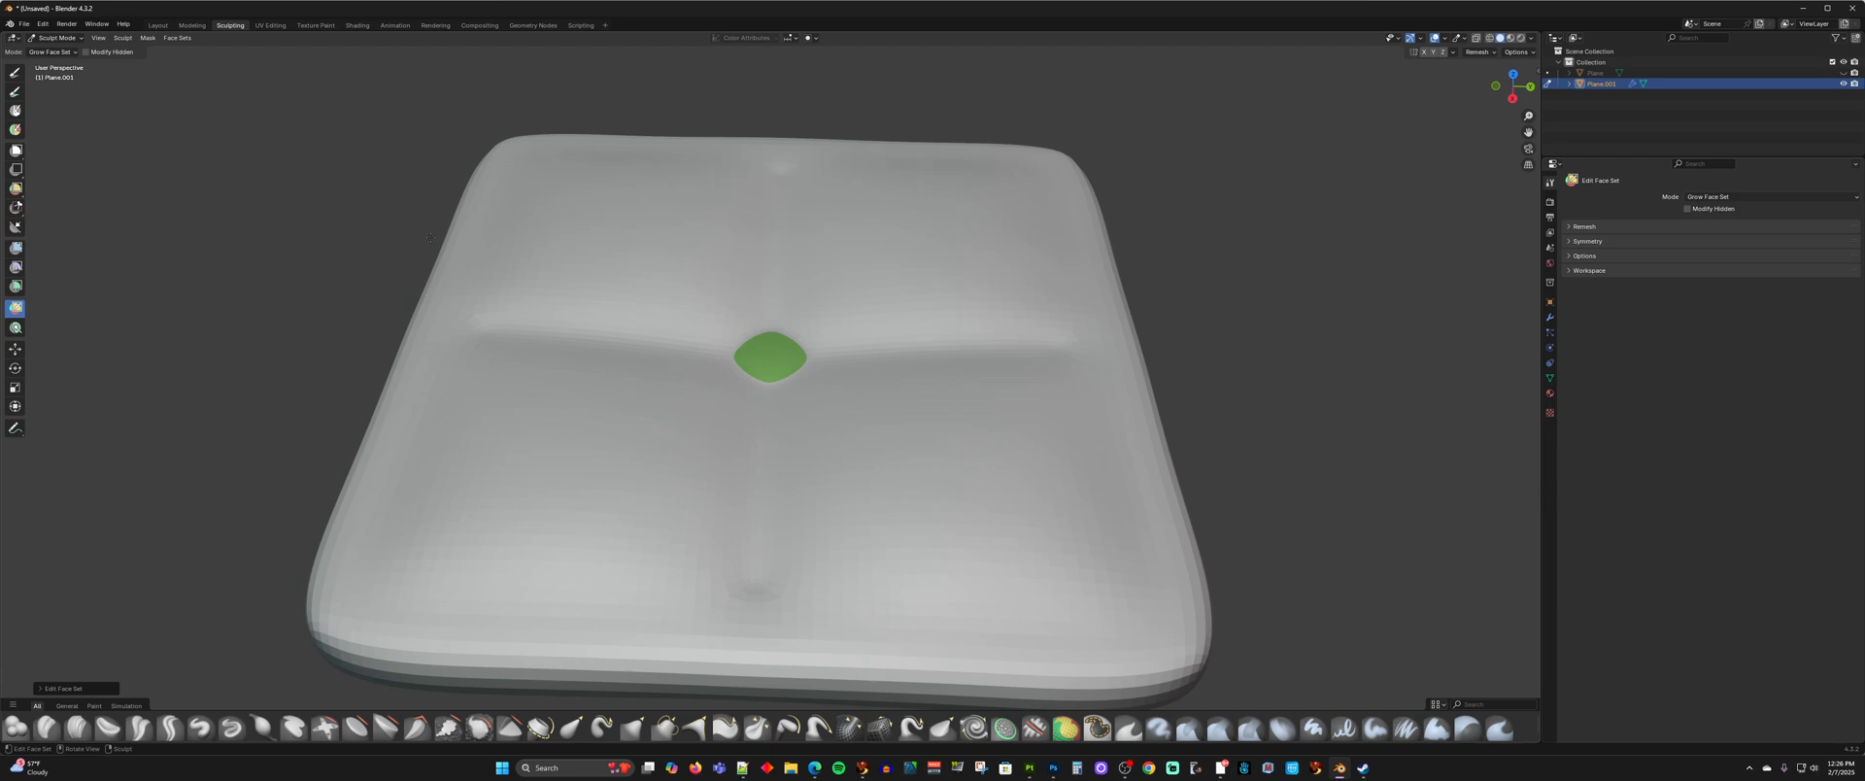
{"action": "scroll", "coordinate": [528, 322], "scroll_direction": "down", "scroll_amount": 2}
{"action": "middle_click_drag", "start_coordinate": [726, 327], "coordinate": [767, 376]}
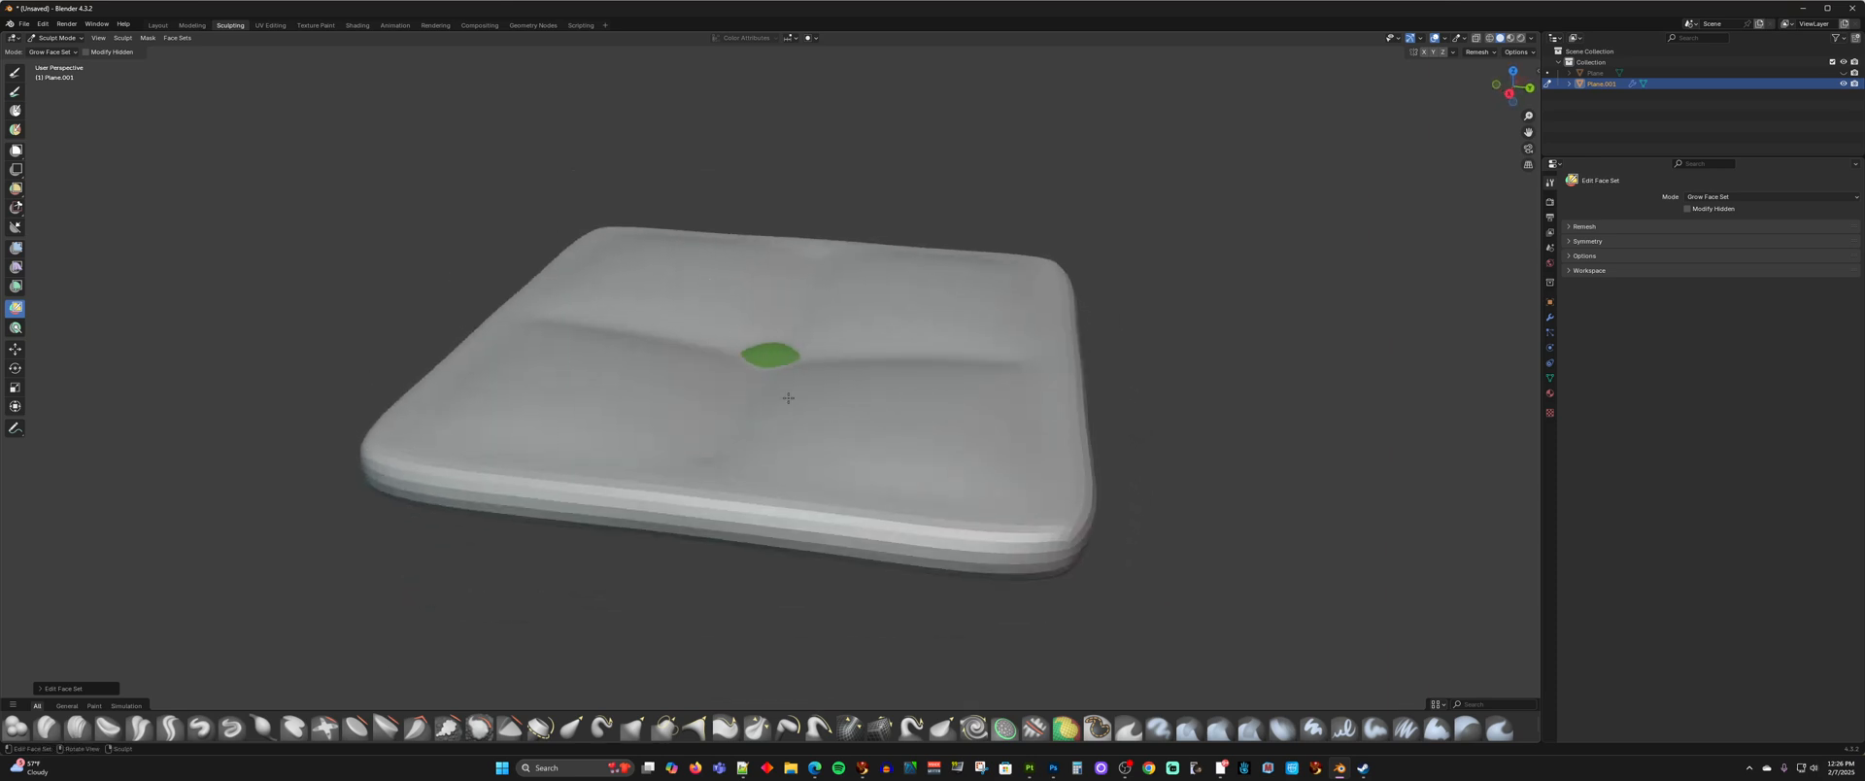
{"action": "left_click", "coordinate": [15, 266]}
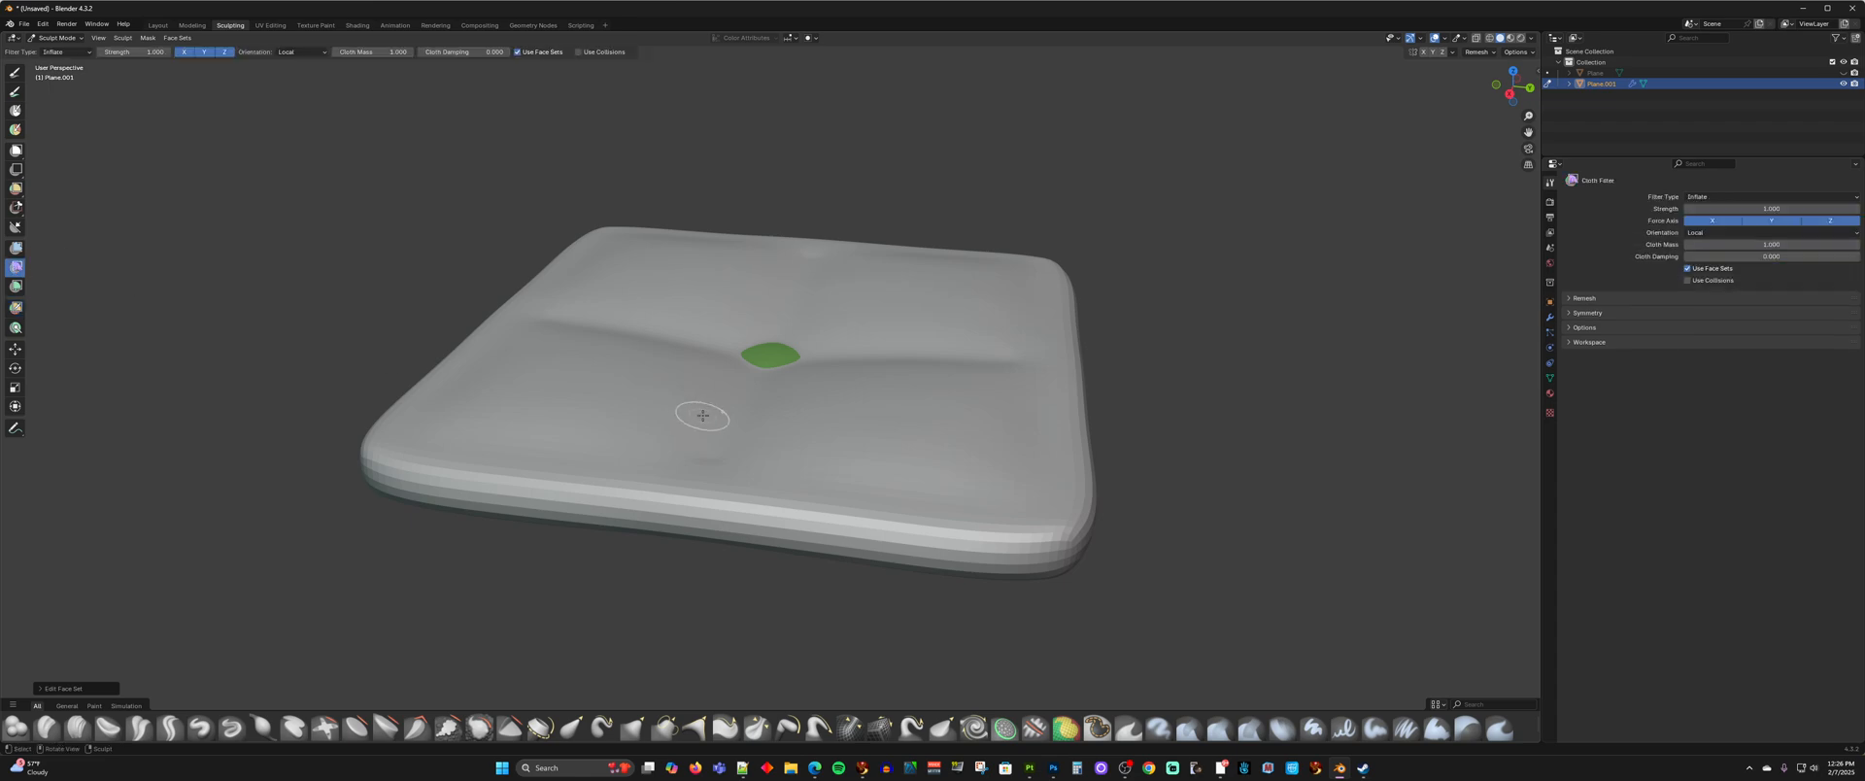
- Undo the center face set changes back to the full green cross with its round middle
{"action": "key", "text": "ctrl+z"}
{"action": "key", "text": "ctrl+z"}
{"action": "key", "text": "ctrl+z"}
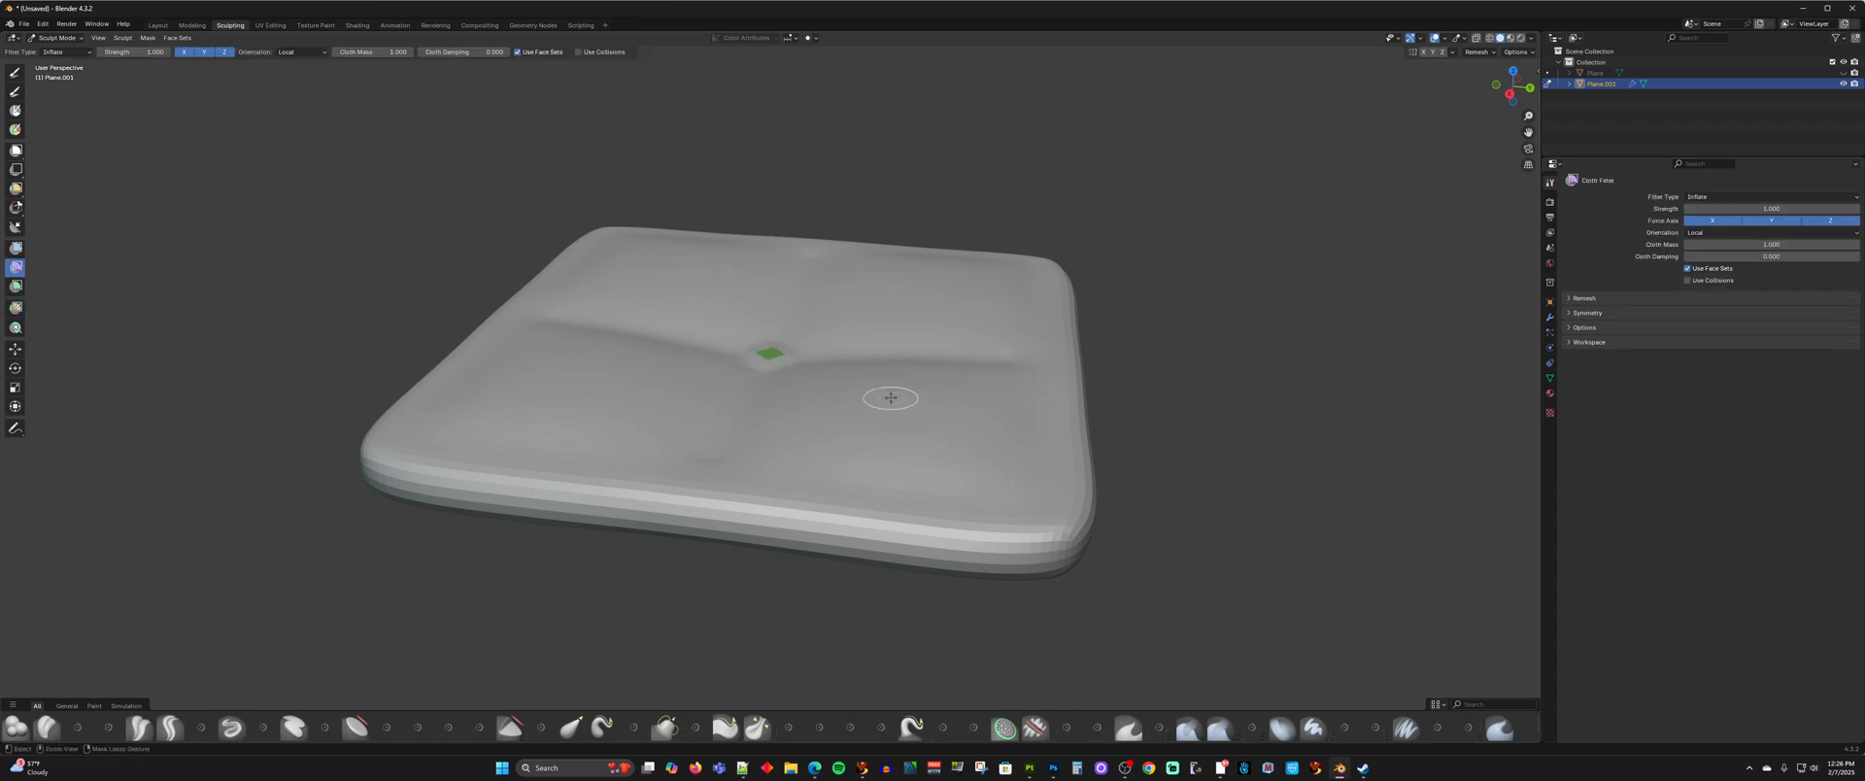
{"action": "left_click_drag", "start_coordinate": [867, 401], "coordinate": [880, 401]}
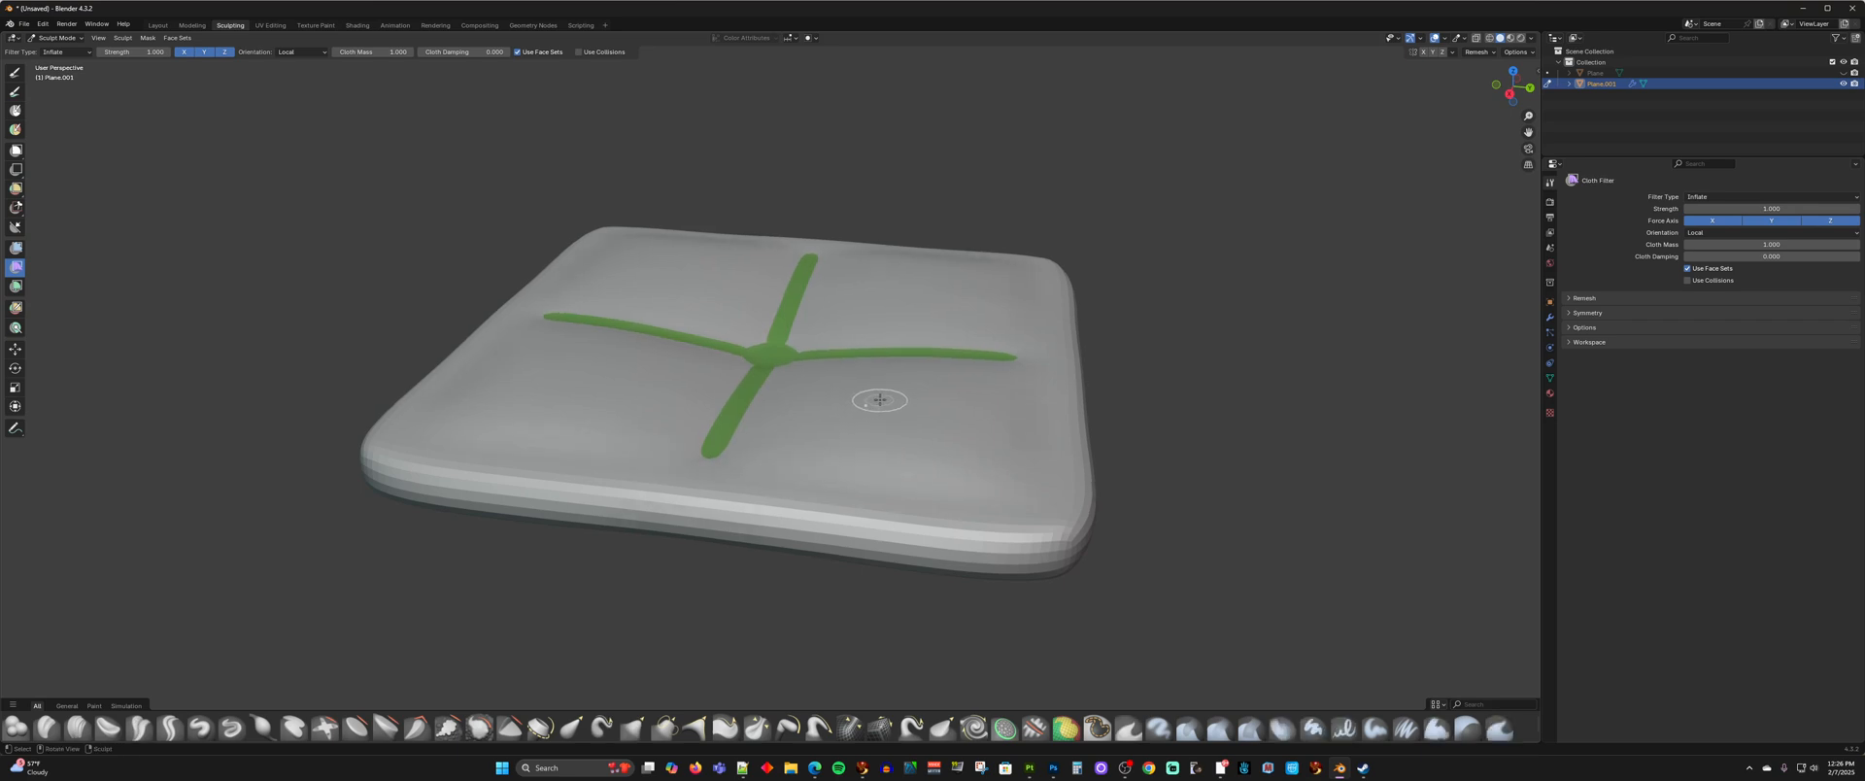
- Examine the cushion's tufted surface and the cross-shaped face set from several angles
{"action": "middle_click_drag", "start_coordinate": [879, 400], "coordinate": [816, 350]}
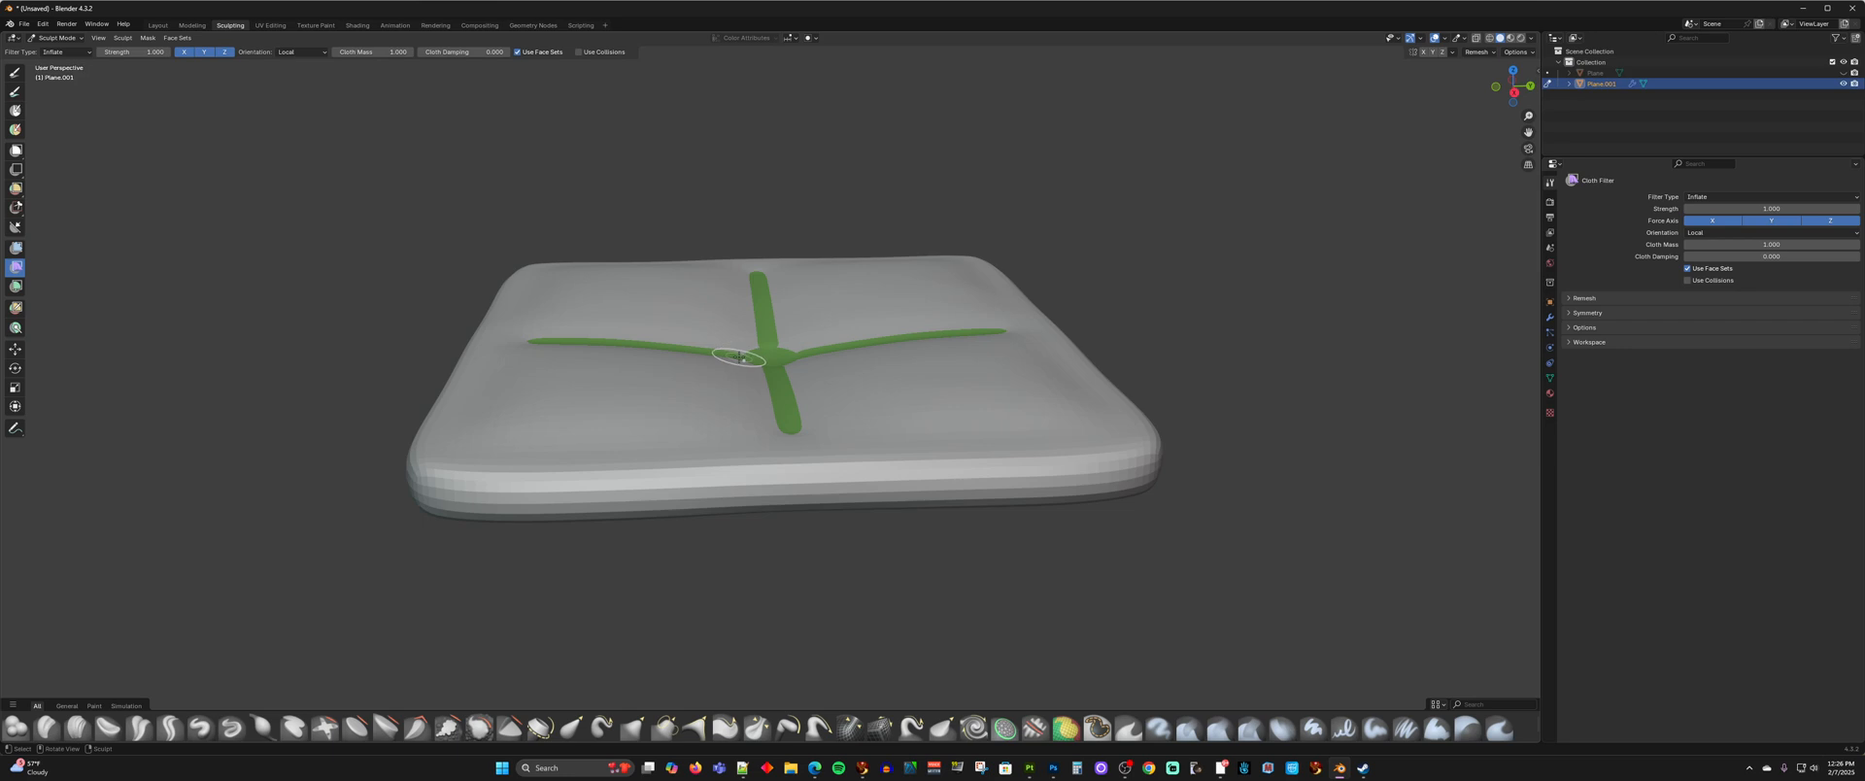
{"action": "scroll", "coordinate": [884, 374], "scroll_direction": "down", "scroll_amount": 1}
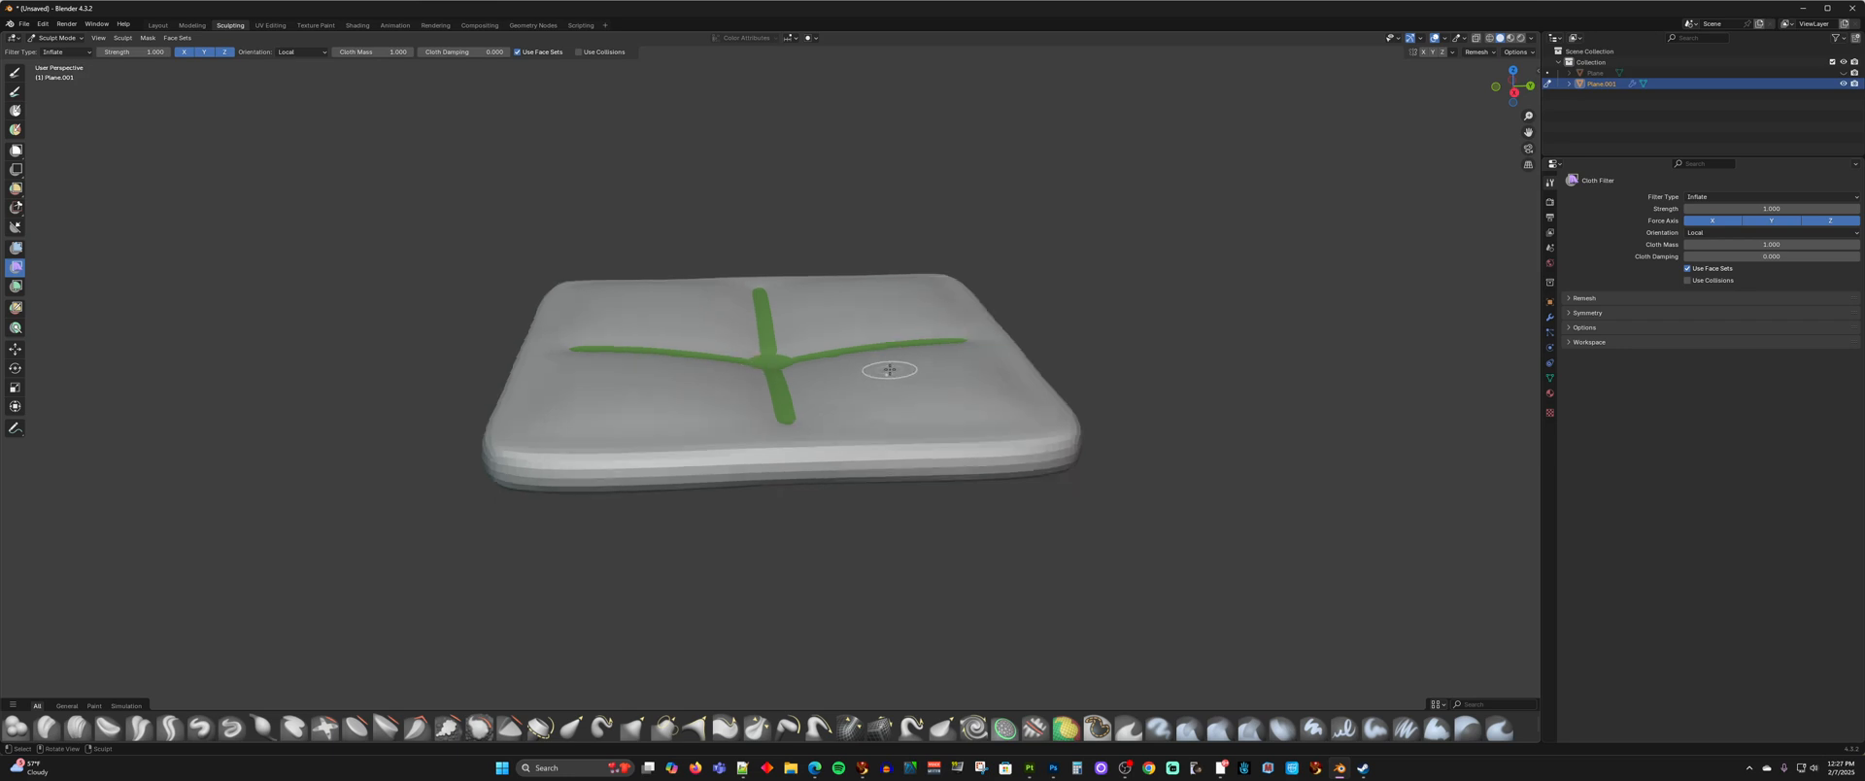
{"action": "scroll", "coordinate": [888, 370], "scroll_direction": "up", "scroll_amount": 4}
{"action": "scroll", "coordinate": [889, 370], "scroll_direction": "down", "scroll_amount": 2}
{"action": "middle_click_drag", "start_coordinate": [889, 370], "coordinate": [780, 344]}
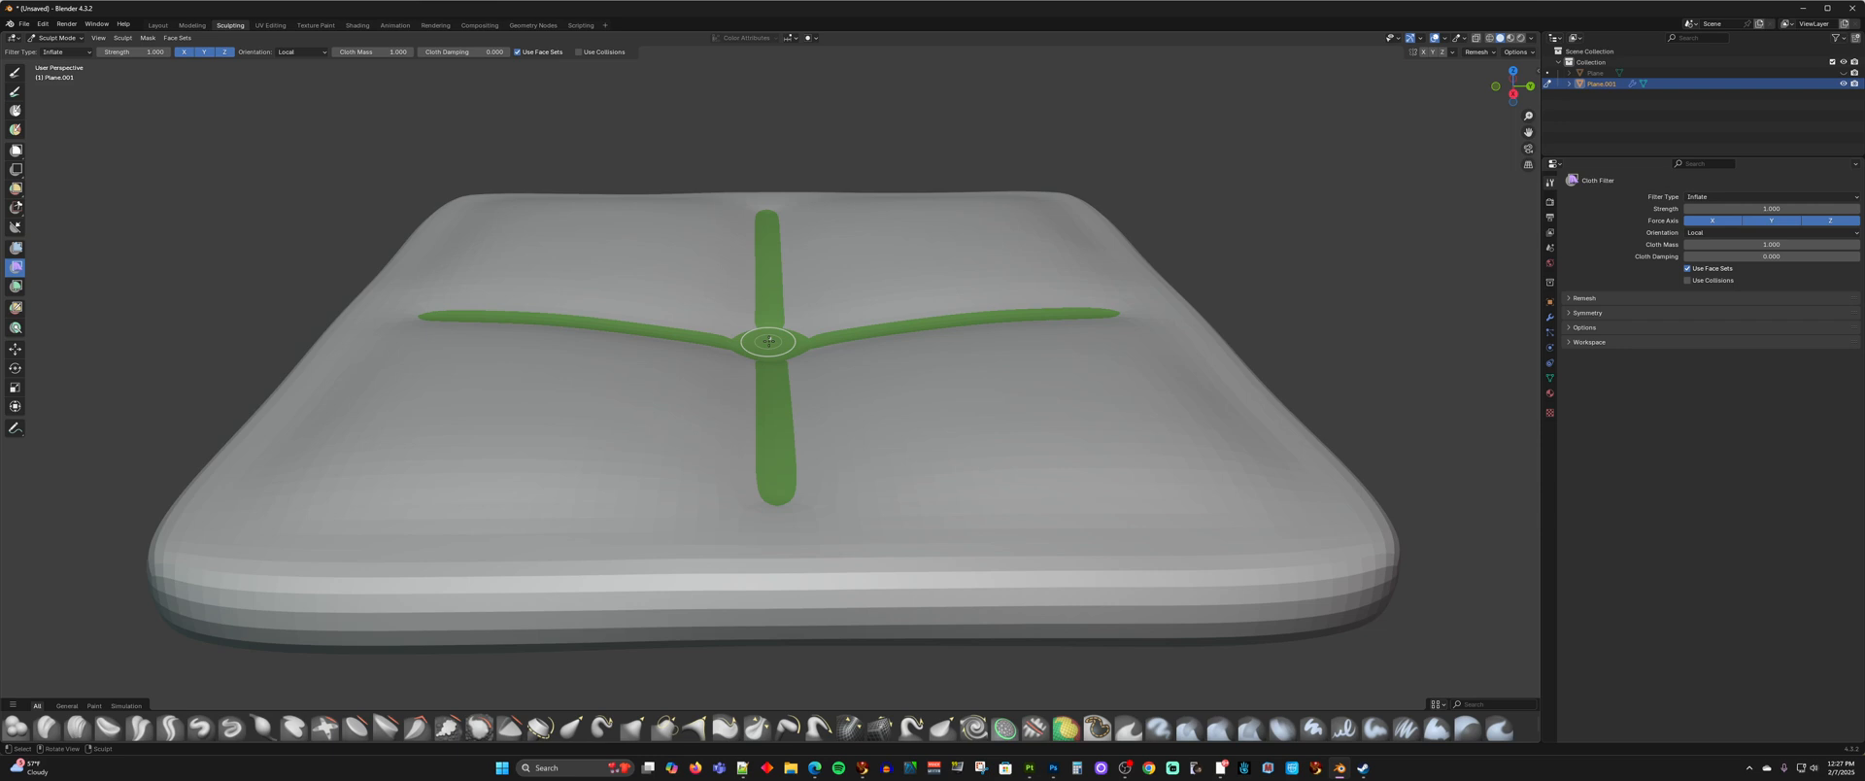
{"action": "left_click_drag", "start_coordinate": [1203, 527], "coordinate": [1184, 502]}
{"action": "middle_click_drag", "start_coordinate": [874, 382], "coordinate": [775, 332]}
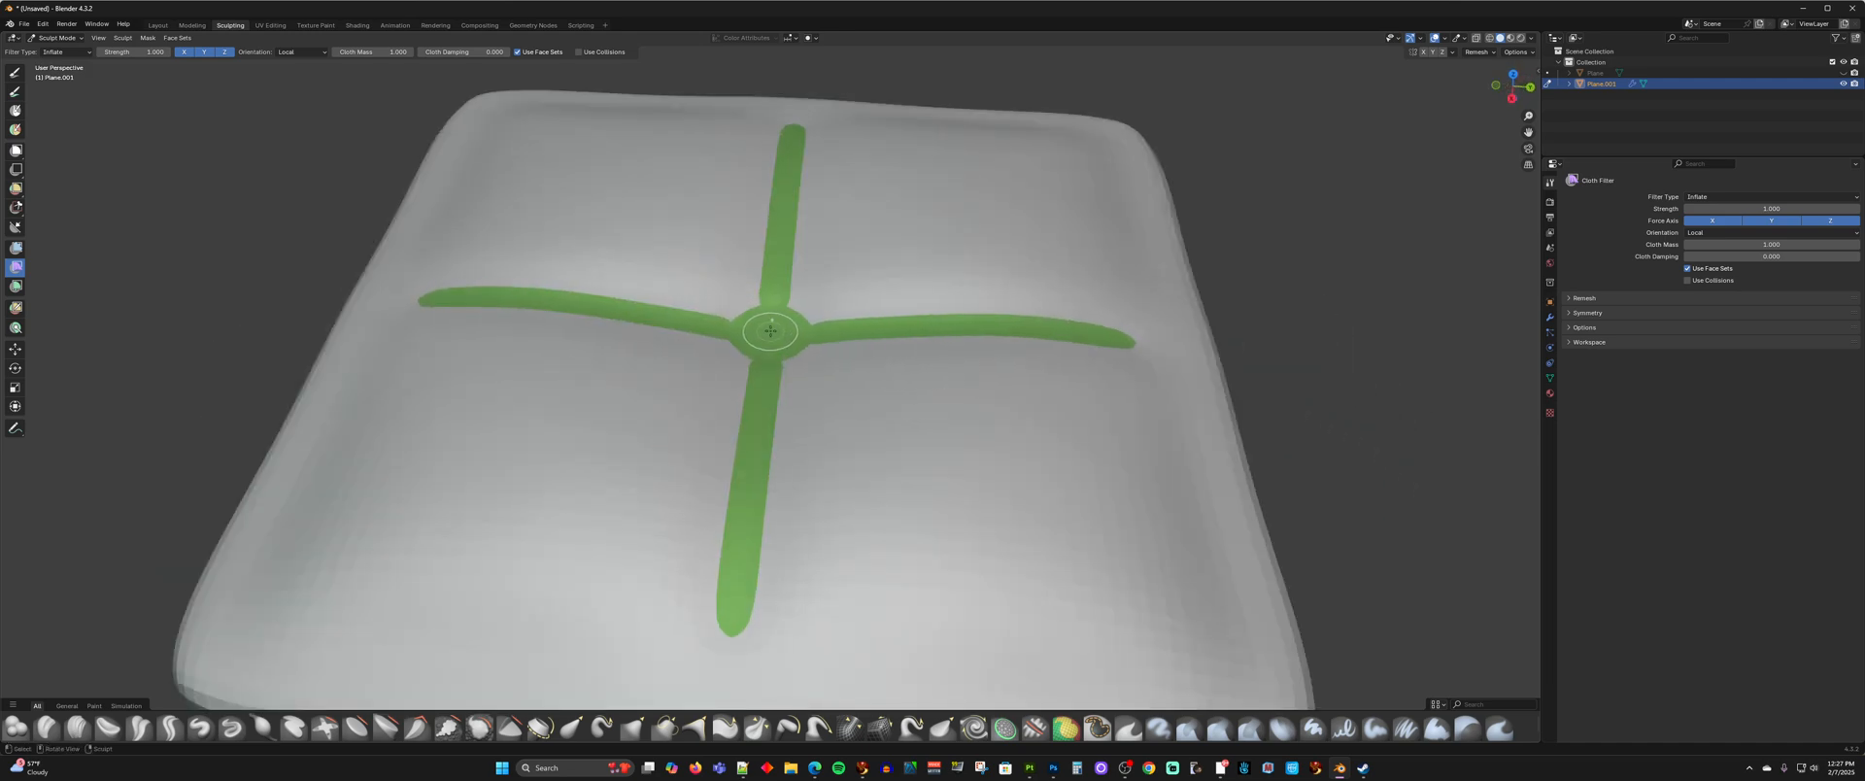
{"action": "mouse_move", "coordinate": [853, 395]}
{"action": "middle_mouse_down"}
{"action": "mouse_move", "coordinate": [758, 348]}
{"action": "mouse_move", "coordinate": [697, 344]}
{"action": "mouse_move", "coordinate": [719, 330]}
{"action": "mouse_move", "coordinate": [777, 389]}
{"action": "mouse_move", "coordinate": [825, 383]}
{"action": "mouse_move", "coordinate": [865, 363]}
{"action": "mouse_move", "coordinate": [867, 304]}
{"action": "mouse_move", "coordinate": [865, 379]}
{"action": "middle_mouse_up"}
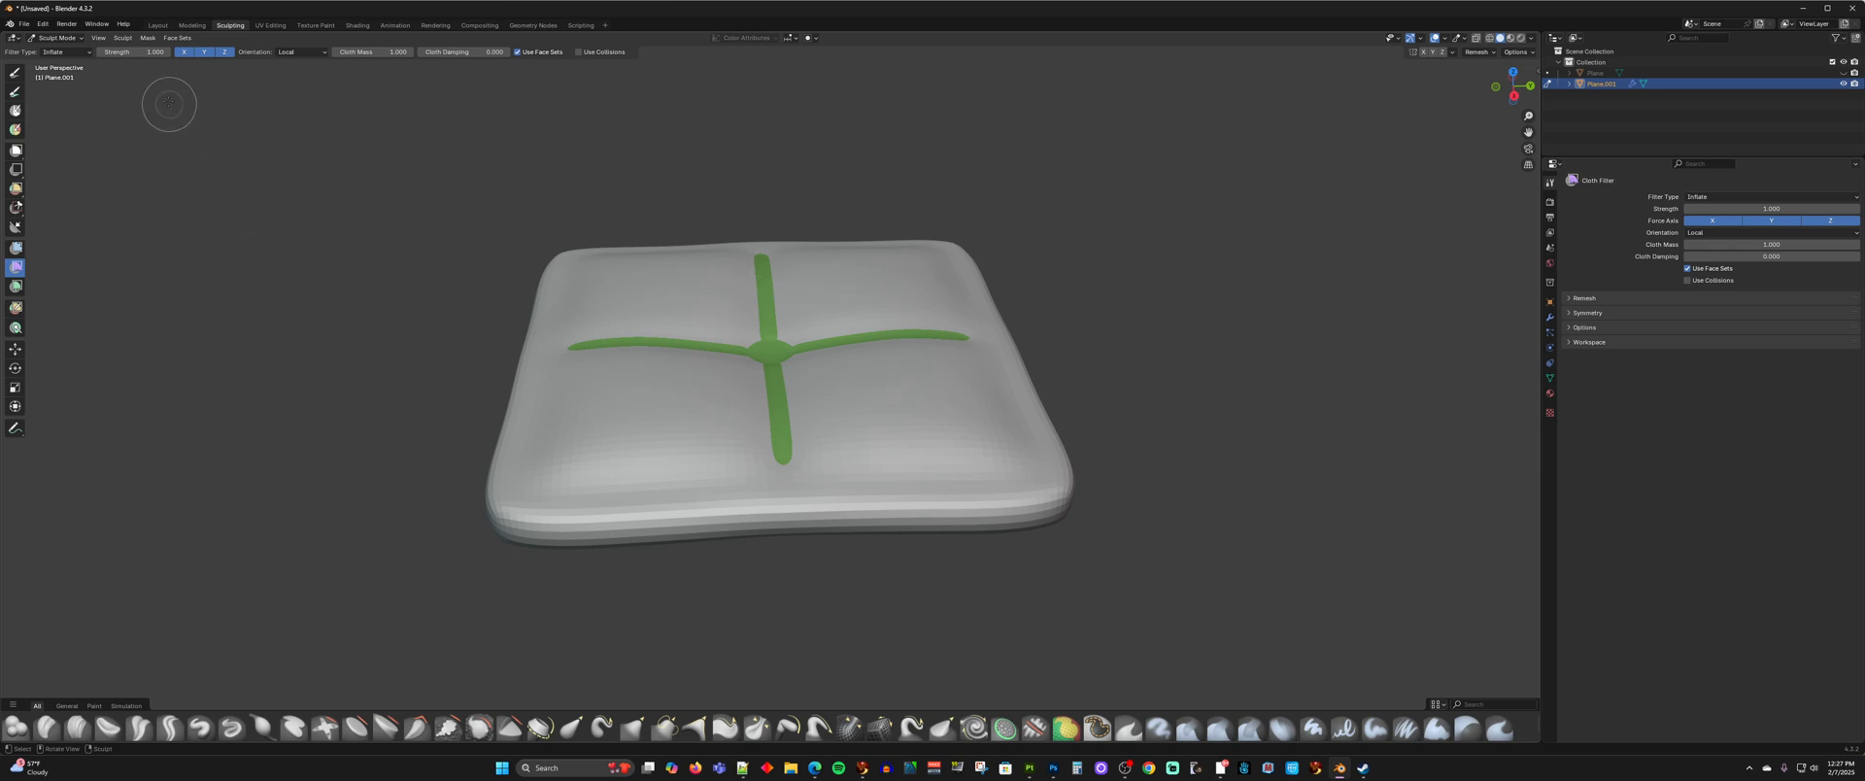
- Return to the Layout workspace and apply the cushion's Subdivision modifier
{"action": "left_click", "coordinate": [157, 25]}
{"action": "middle_click_drag", "start_coordinate": [461, 293], "coordinate": [688, 311]}
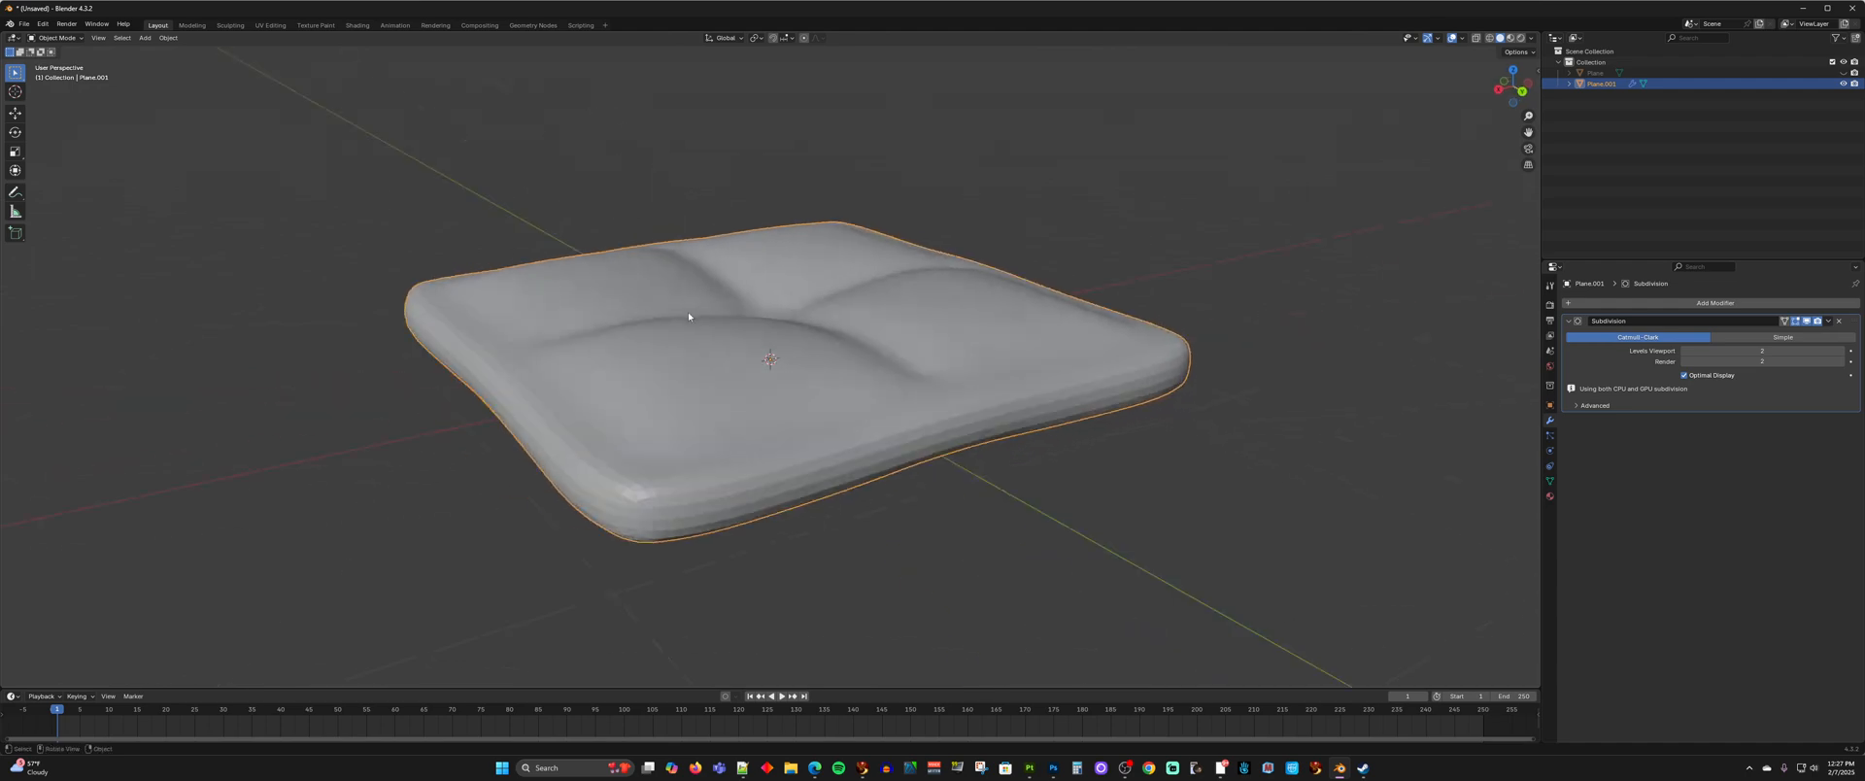
{"action": "left_click", "coordinate": [1829, 320]}
{"action": "left_click", "coordinate": [1783, 333]}
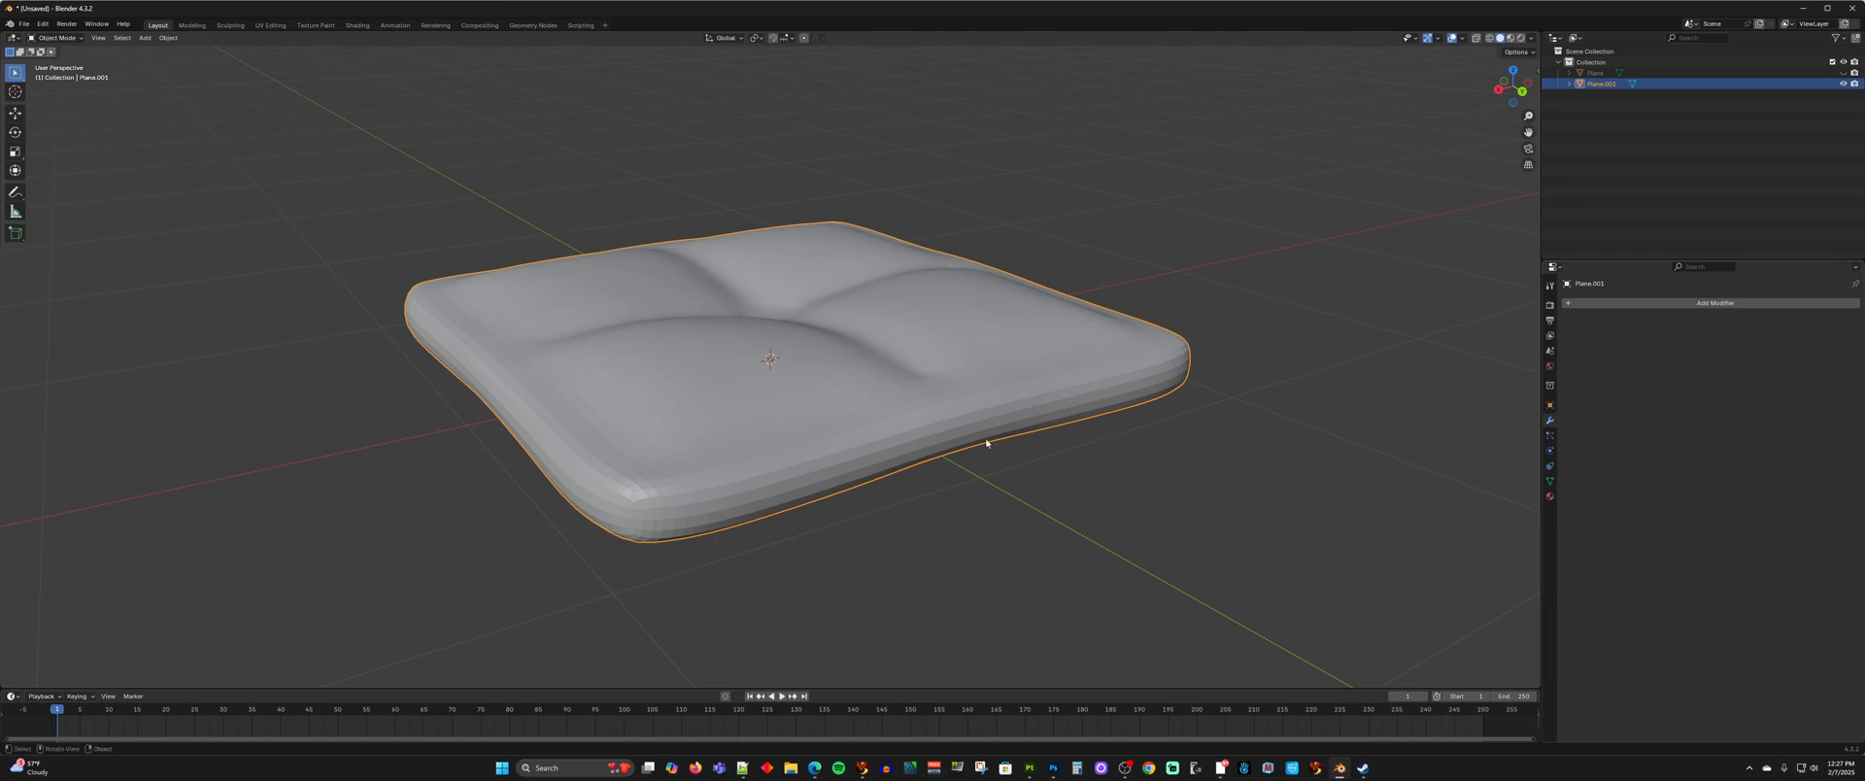
- Enter Edit Mode and examine the cushion's dense mesh from above and along its sides
{"action": "middle_click_drag", "start_coordinate": [780, 419], "coordinate": [831, 385]}
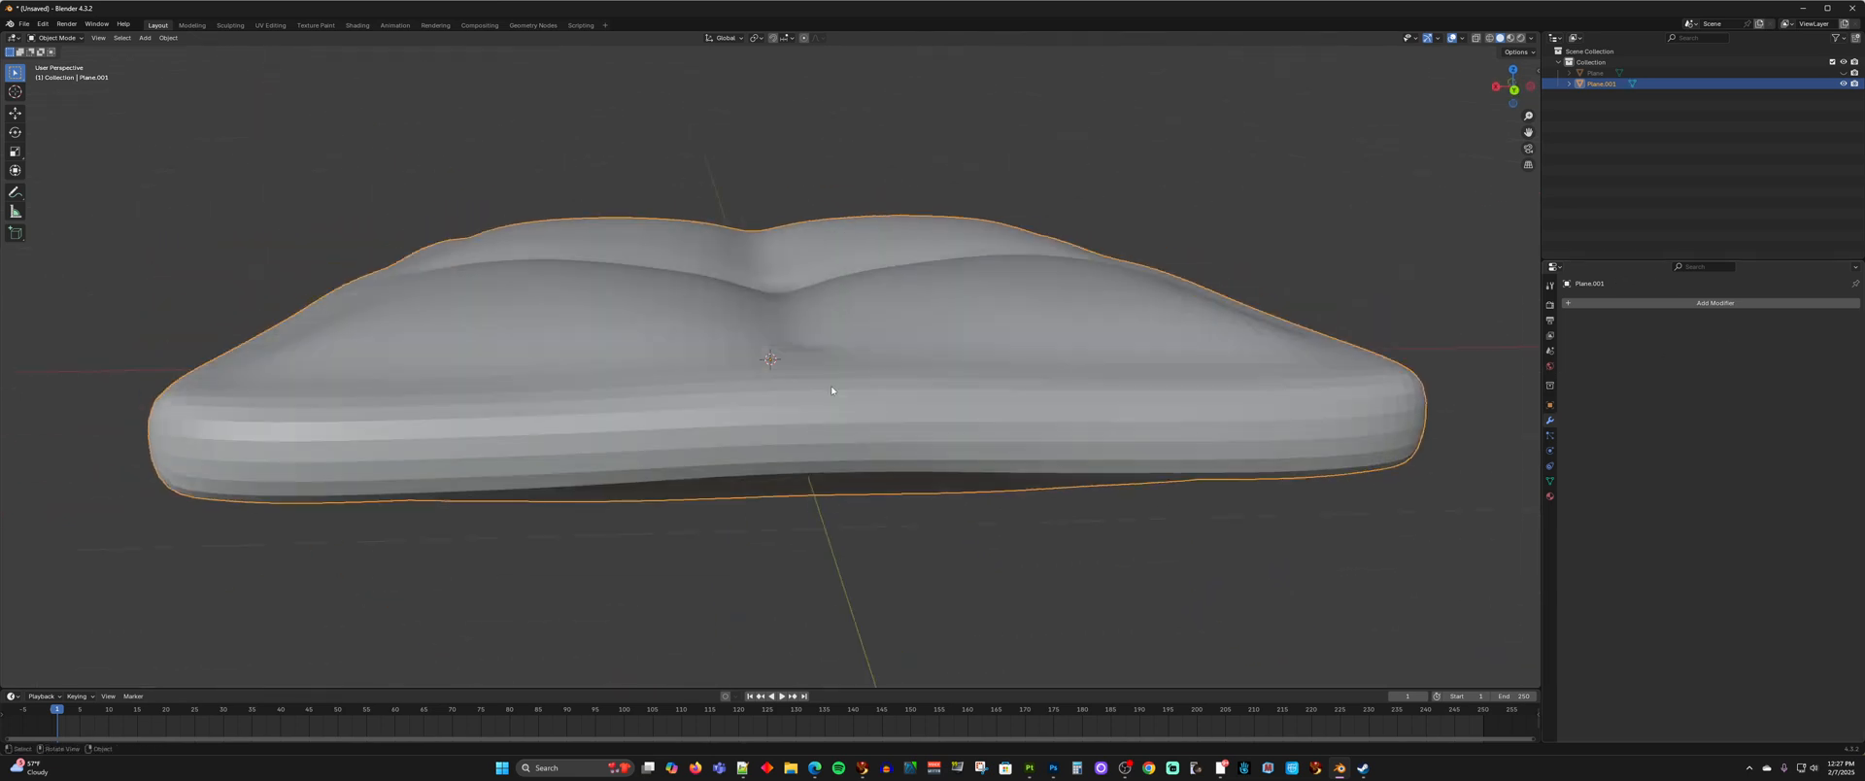
{"action": "key", "text": "Tab"}
{"action": "scroll", "coordinate": [652, 388], "scroll_direction": "down", "scroll_amount": 4}
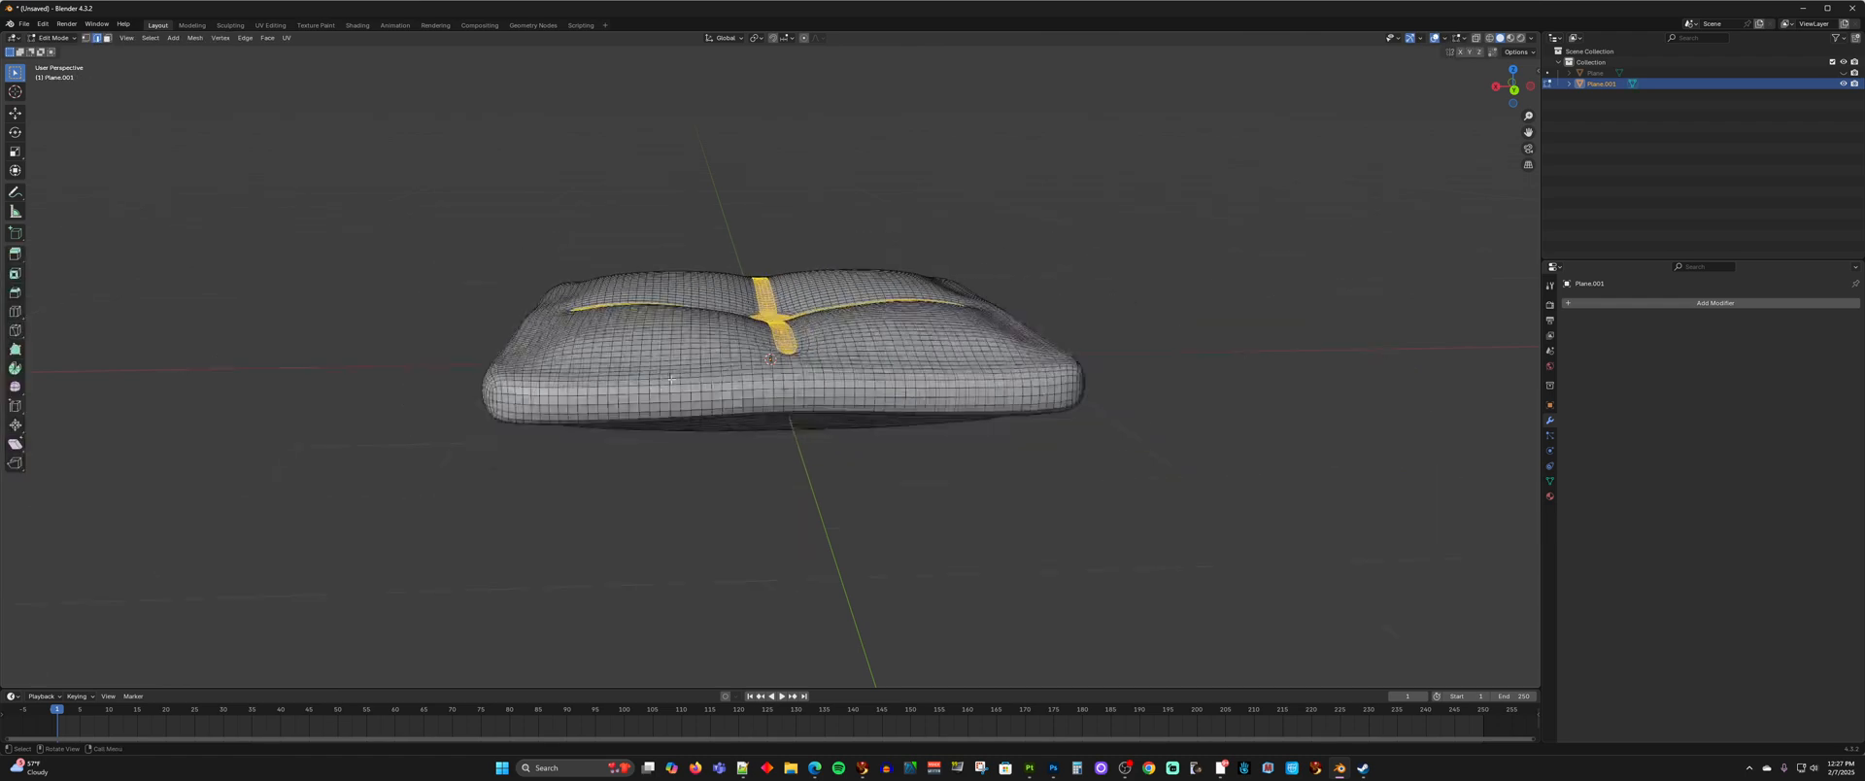
{"action": "middle_click_drag", "start_coordinate": [653, 387], "coordinate": [696, 412]}
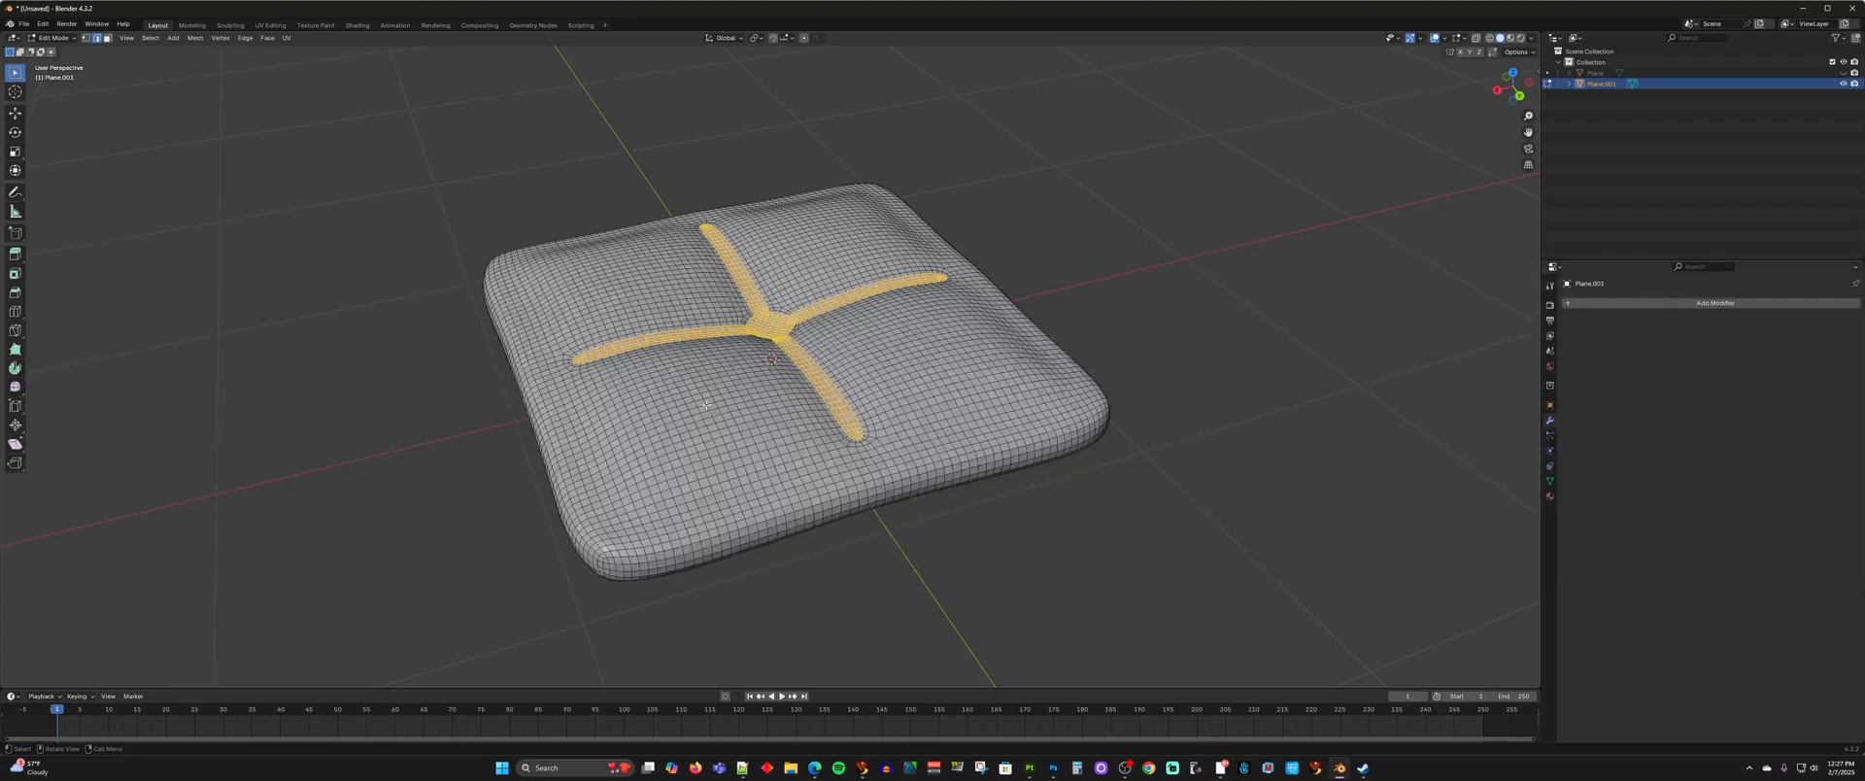
{"action": "middle_click_drag", "start_coordinate": [716, 406], "coordinate": [692, 415]}
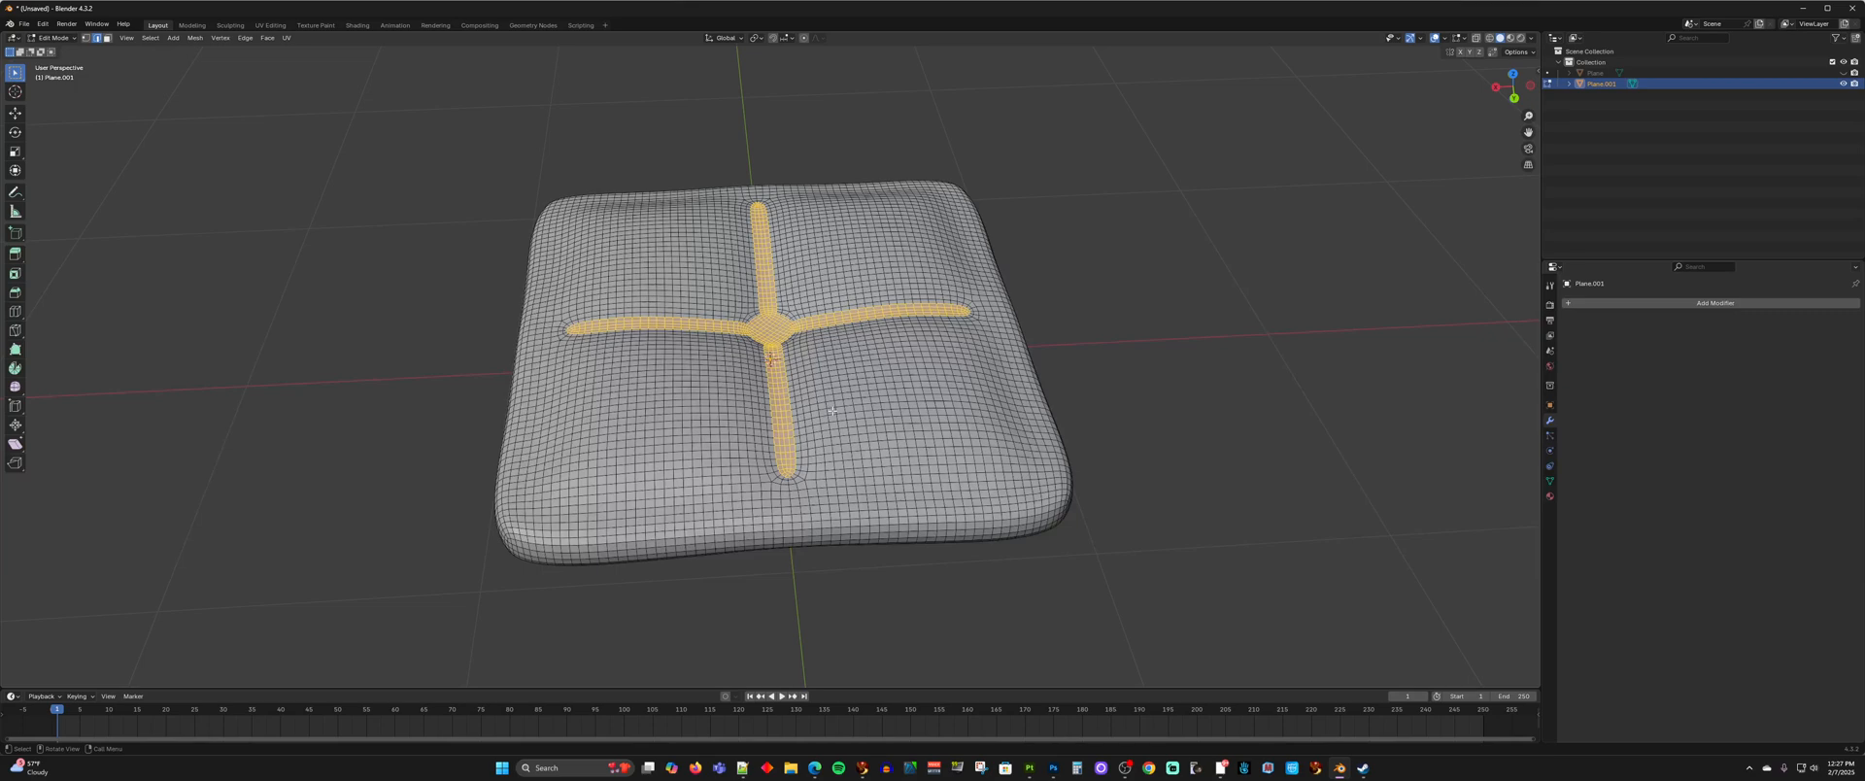
{"action": "middle_click_drag", "start_coordinate": [833, 410], "coordinate": [760, 381]}
{"action": "scroll", "coordinate": [766, 379], "scroll_direction": "up", "scroll_amount": 2}
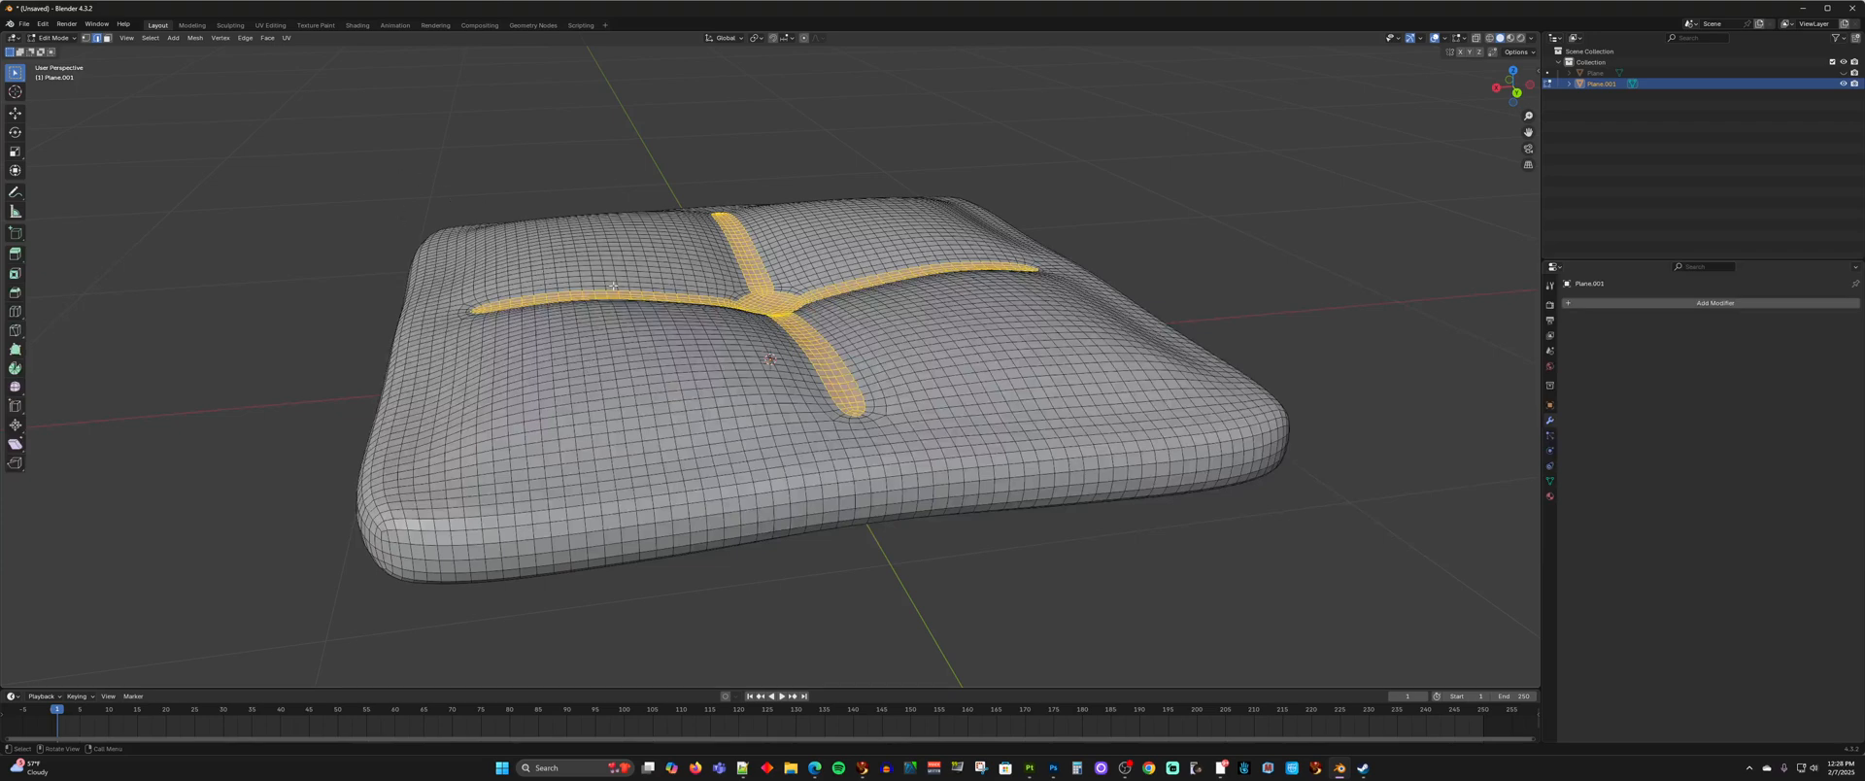
{"action": "middle_click_drag", "start_coordinate": [613, 287], "coordinate": [400, 227]}
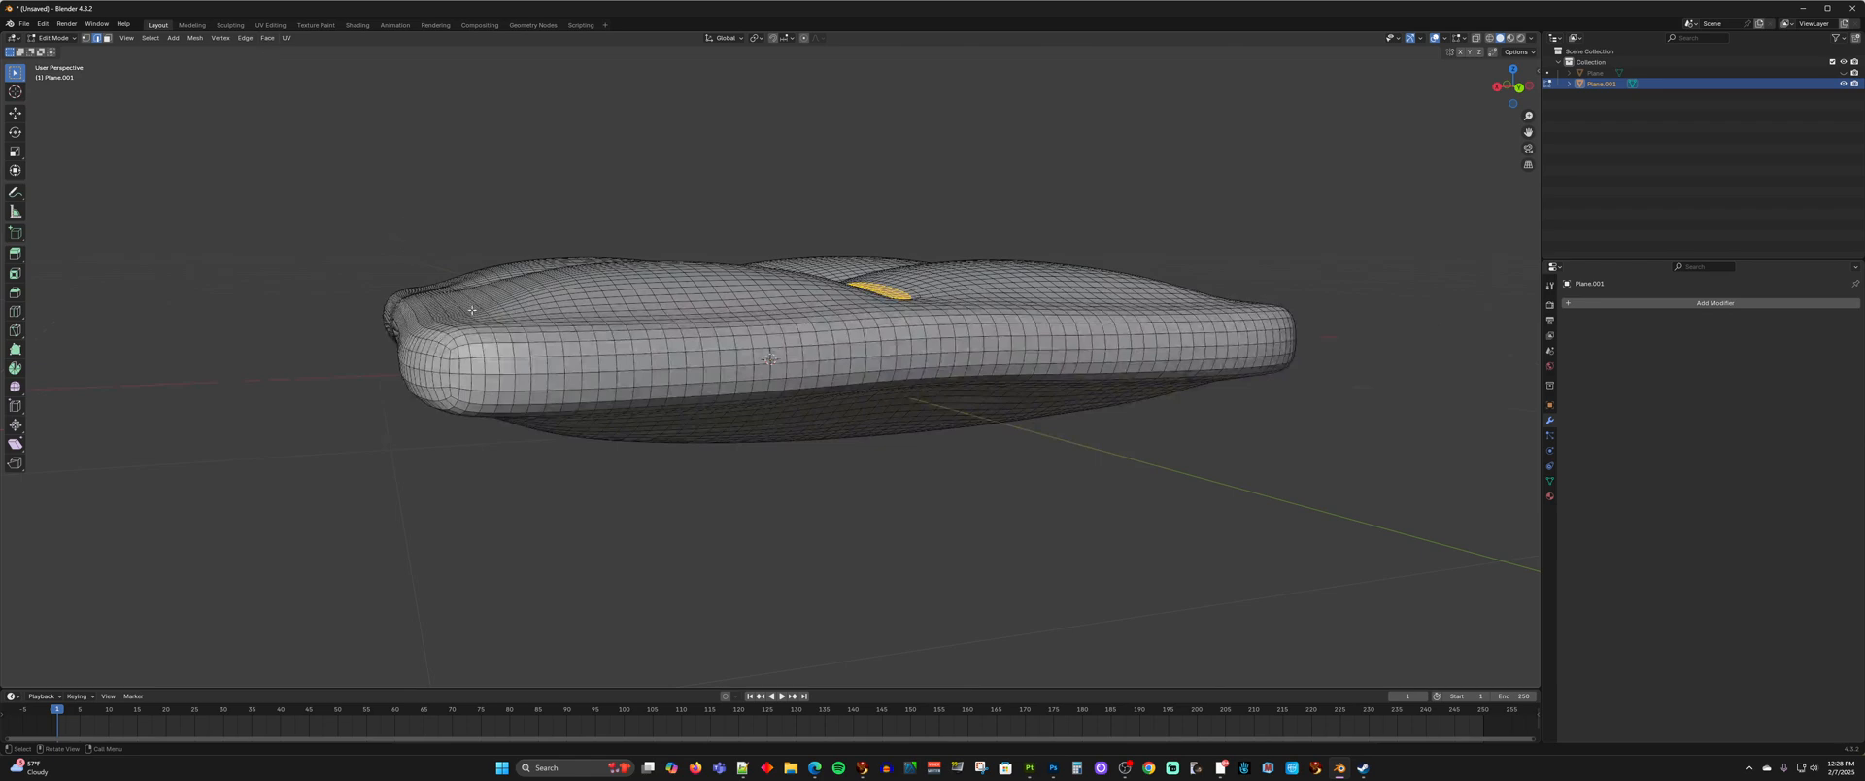
- Switch to the UV Editing workspace and turn off X-ray display for the cushion mesh
{"action": "left_click", "coordinate": [270, 24]}
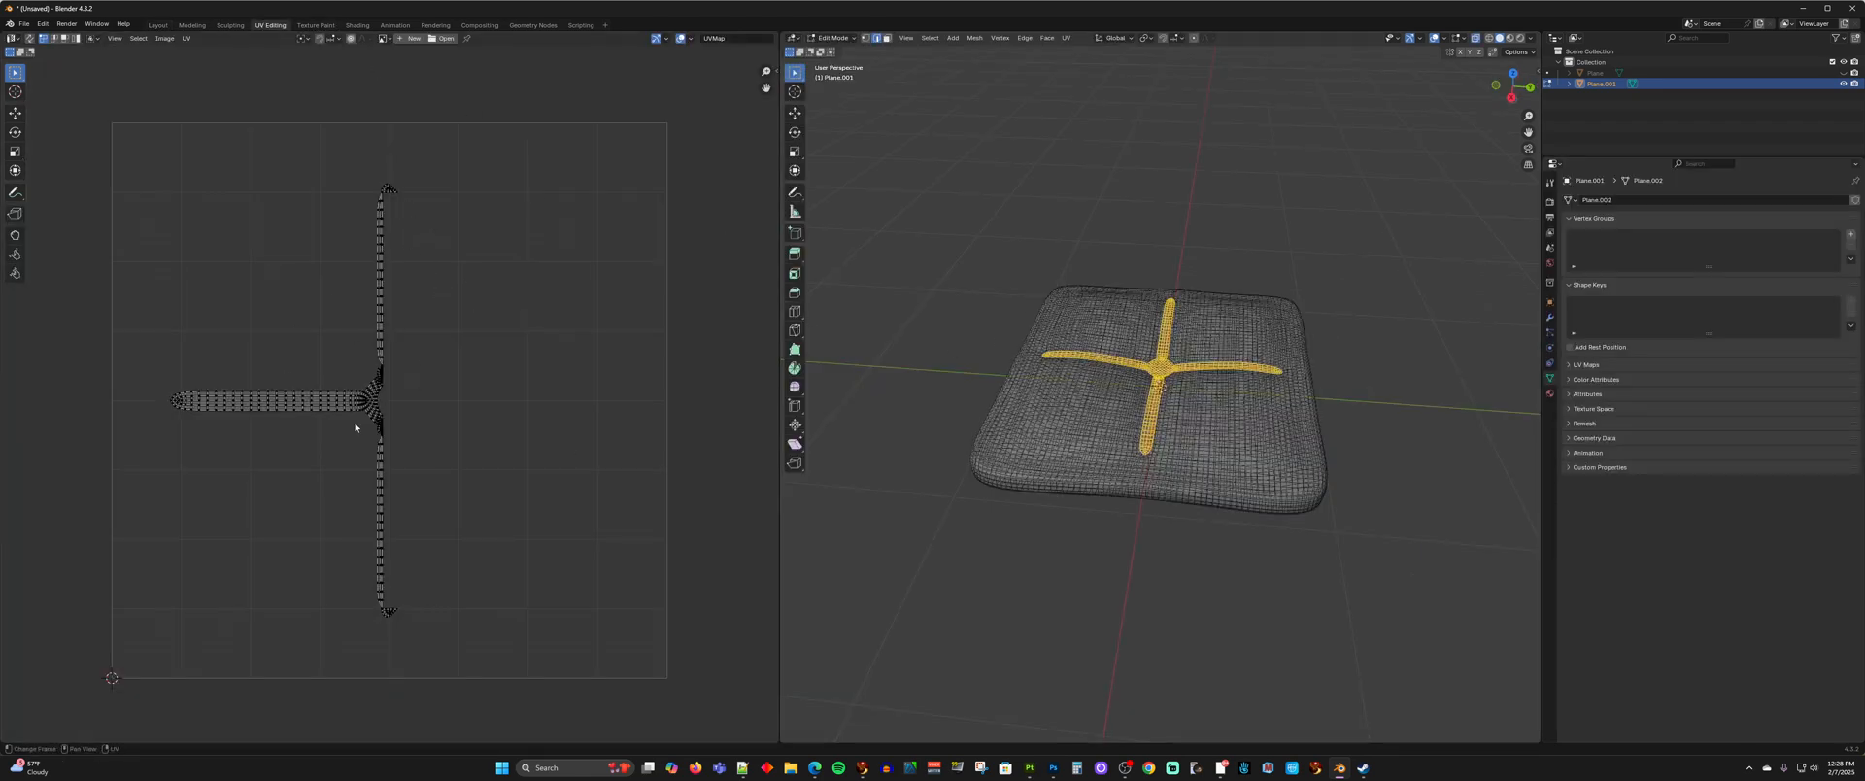
{"action": "middle_click_drag", "start_coordinate": [1171, 328], "coordinate": [1188, 314]}
{"action": "left_click", "coordinate": [1476, 39]}
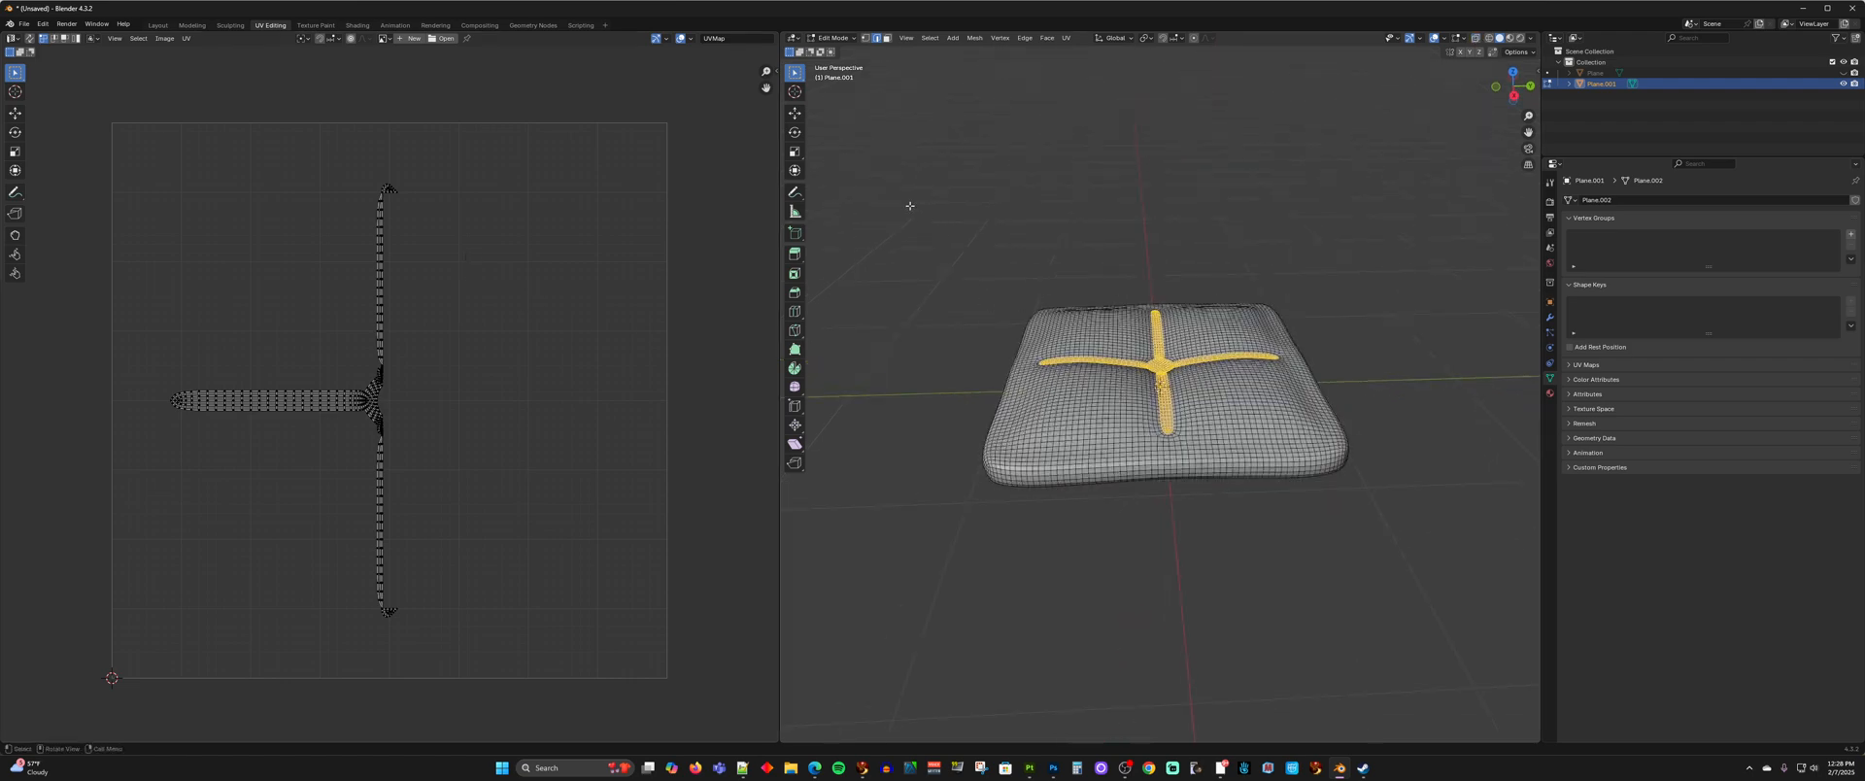
- Select the cushion's visible faces and unwrap all of their UVs
{"action": "left_click_drag", "start_coordinate": [886, 195], "coordinate": [1466, 577]}
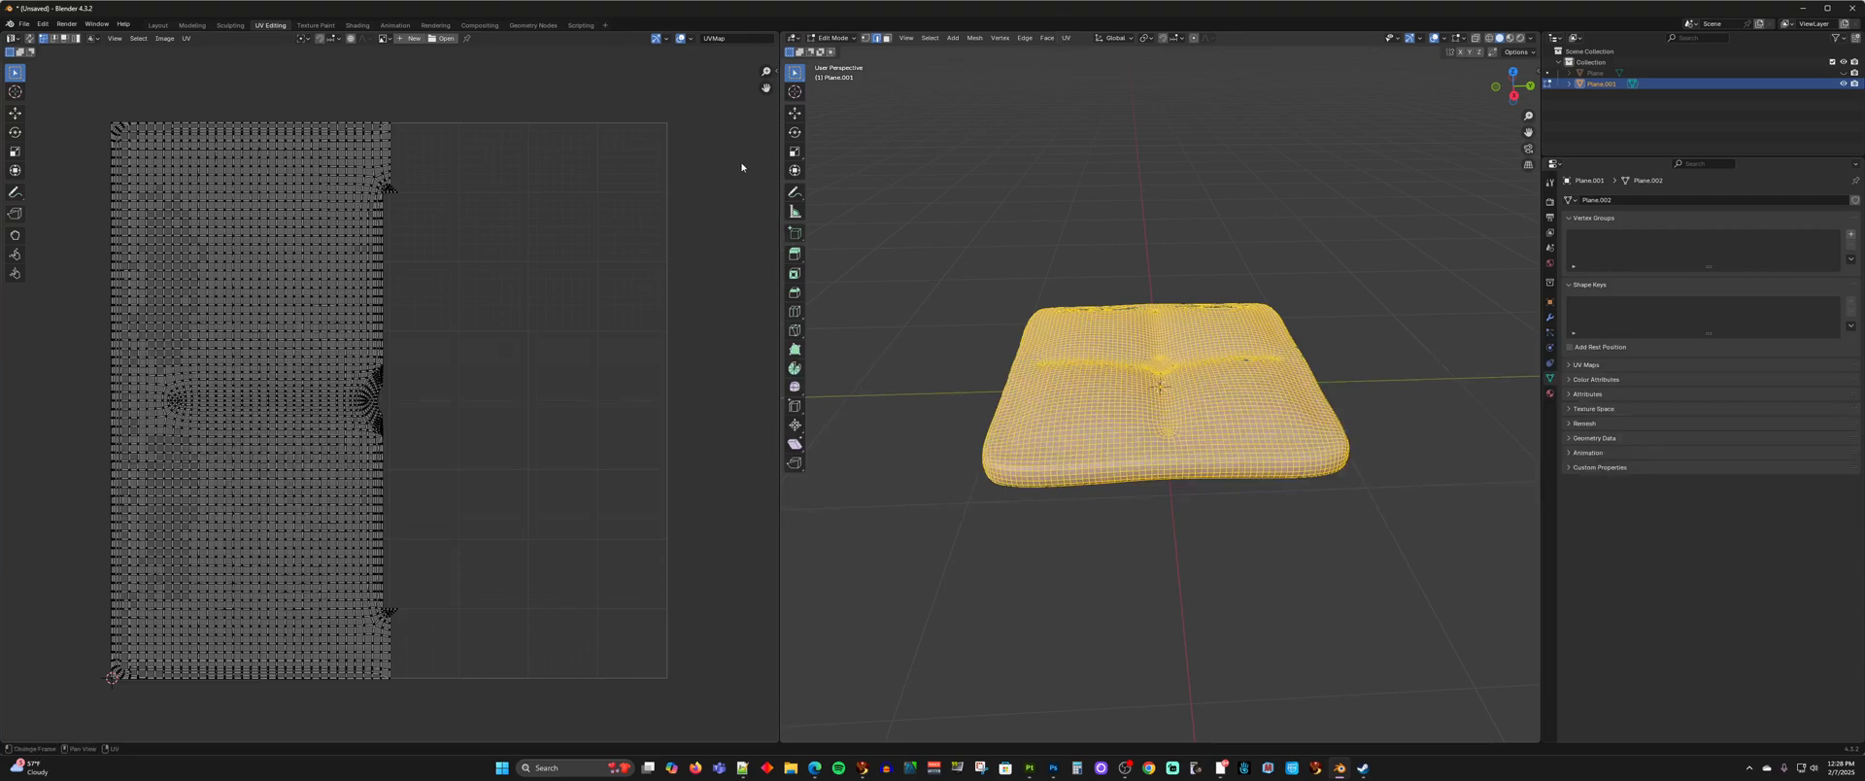
{"action": "scroll", "coordinate": [187, 201], "scroll_direction": "down", "scroll_amount": 2}
{"action": "left_click_drag", "start_coordinate": [146, 160], "coordinate": [630, 667]}
{"action": "key", "text": "u"}
{"action": "key", "text": "Return"}
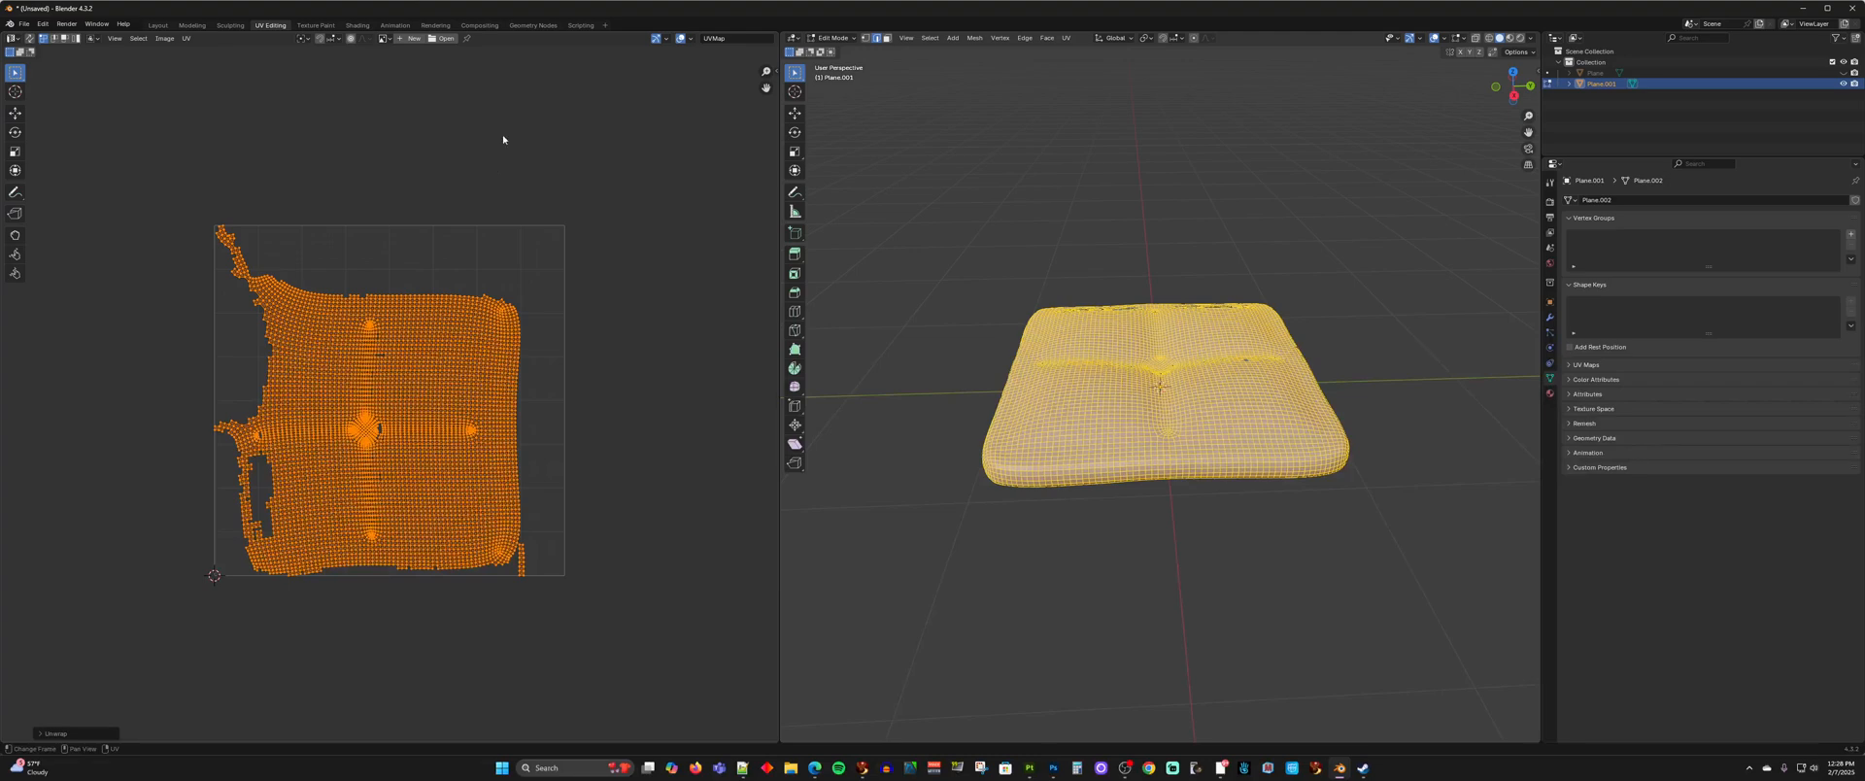
- Unwrap the selected cushion faces again with the Minimum Stretch method
{"action": "left_click", "coordinate": [1066, 38]}
{"action": "mouse_move", "coordinate": [1098, 50]}
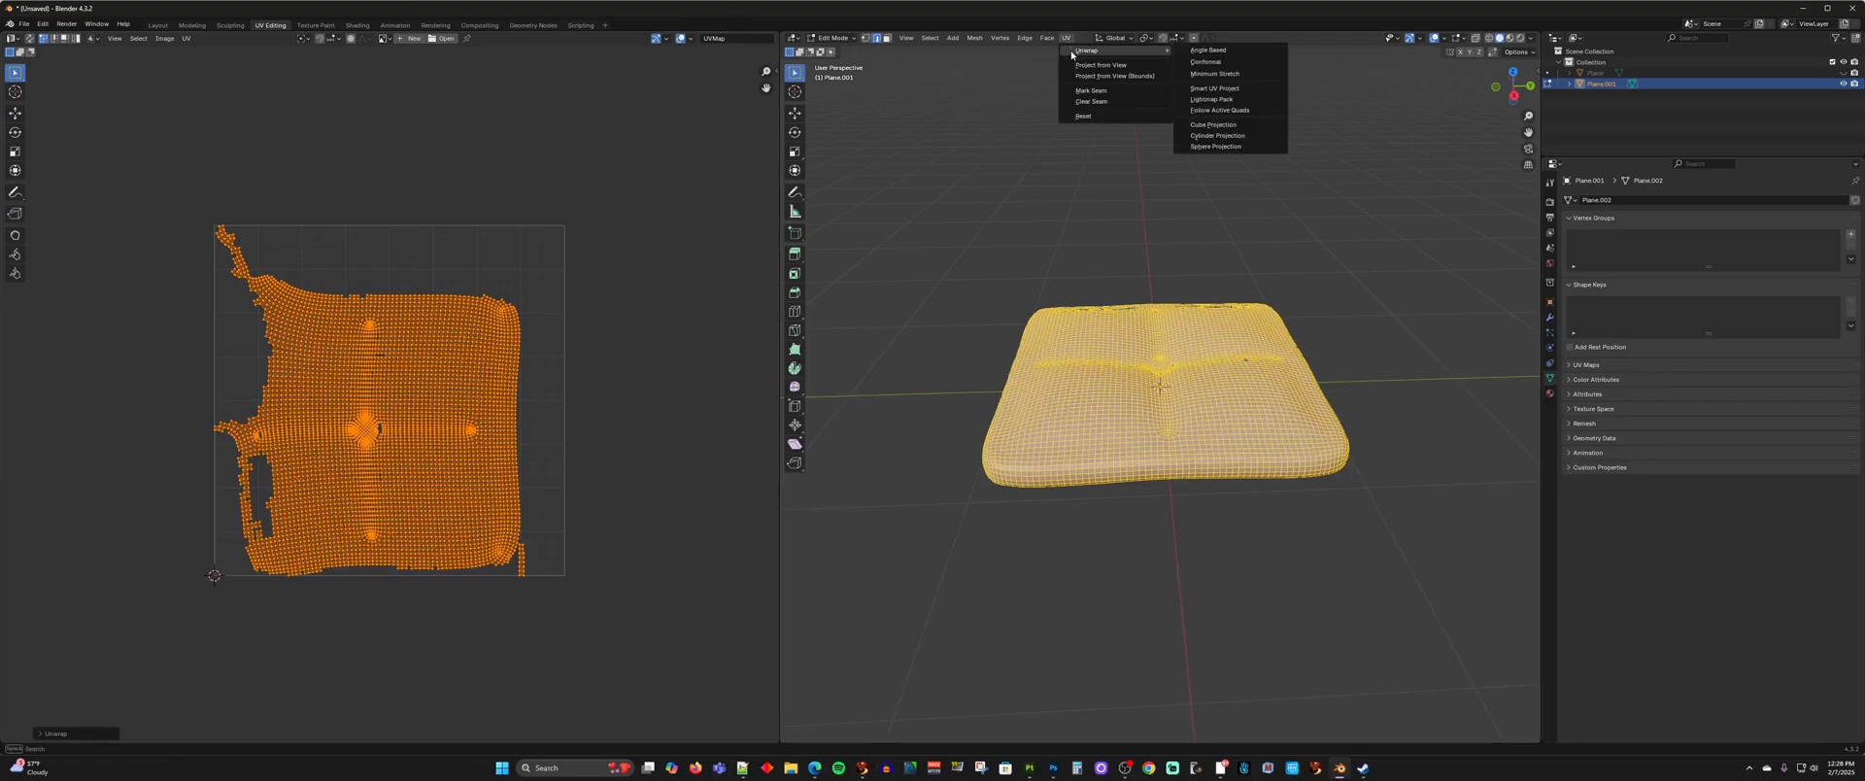
{"action": "left_click", "coordinate": [1215, 73]}
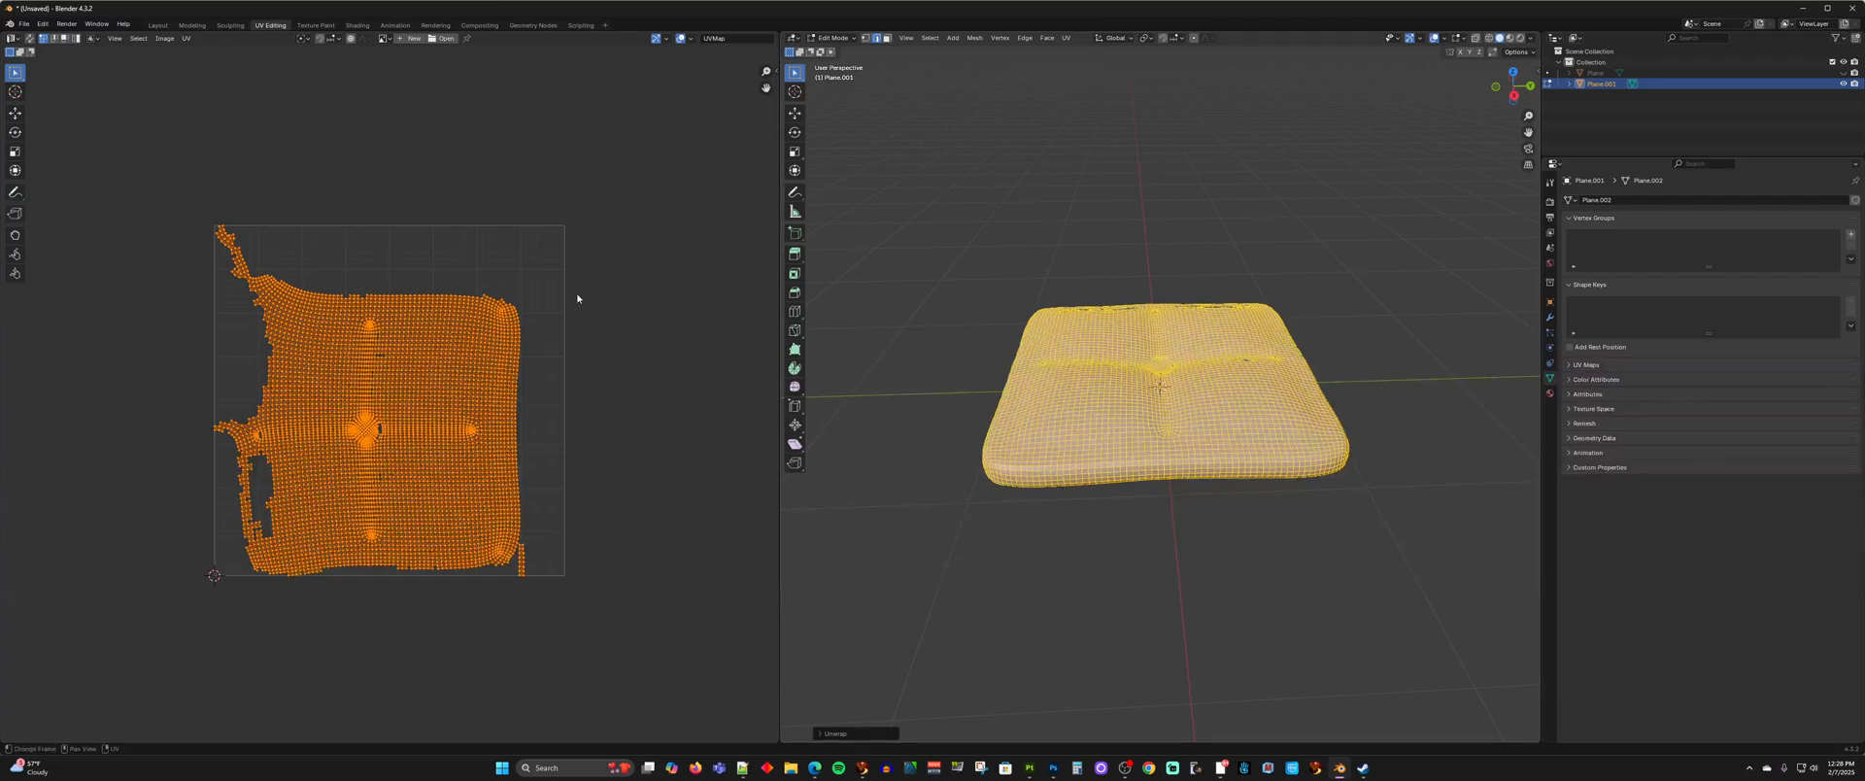
- Mark the edge loop running around the middle of the cushion's side as a seam
{"action": "scroll", "coordinate": [1067, 366], "scroll_direction": "up", "scroll_amount": 5}
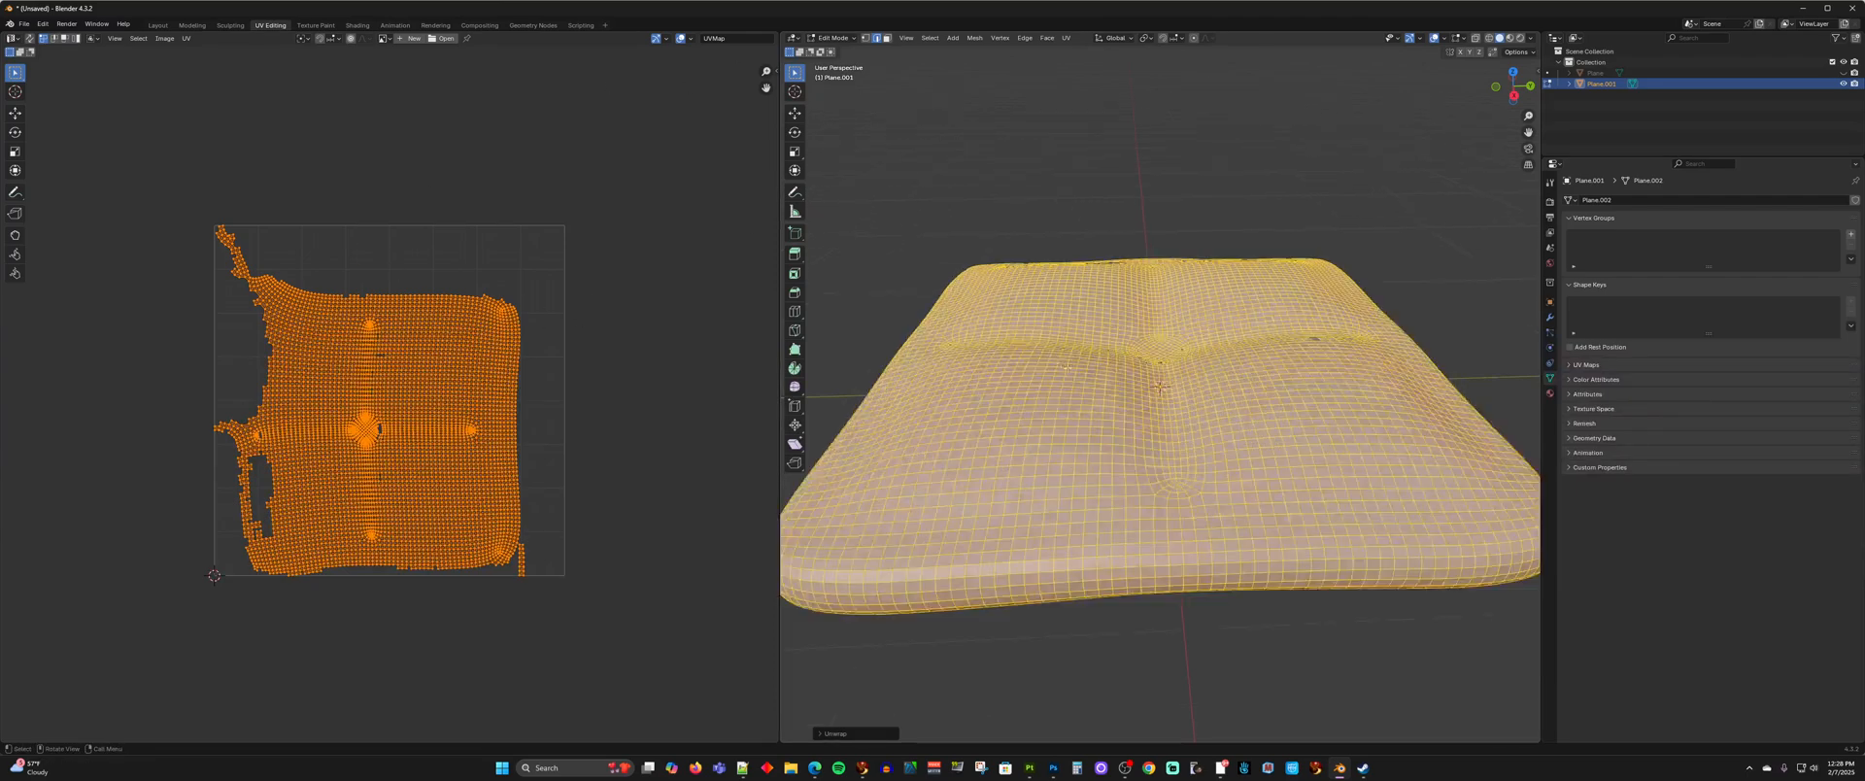
{"action": "left_click", "coordinate": [1057, 233]}
{"action": "middle_click_drag", "start_coordinate": [1050, 260], "coordinate": [1113, 386]}
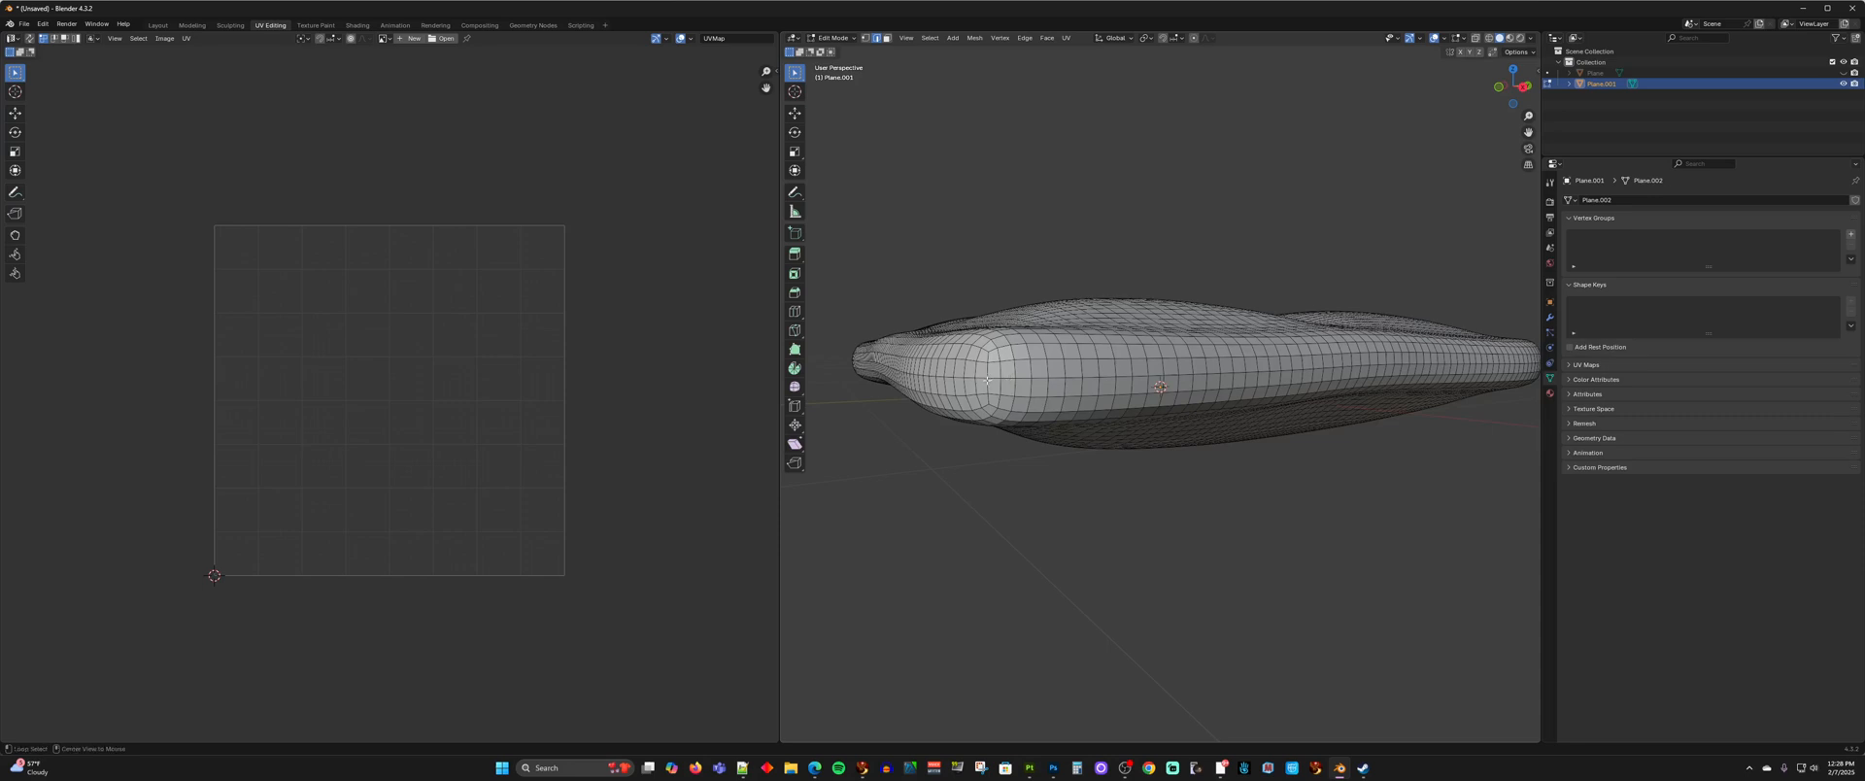
{"action": "left_click", "coordinate": [1056, 377], "text": "alt"}
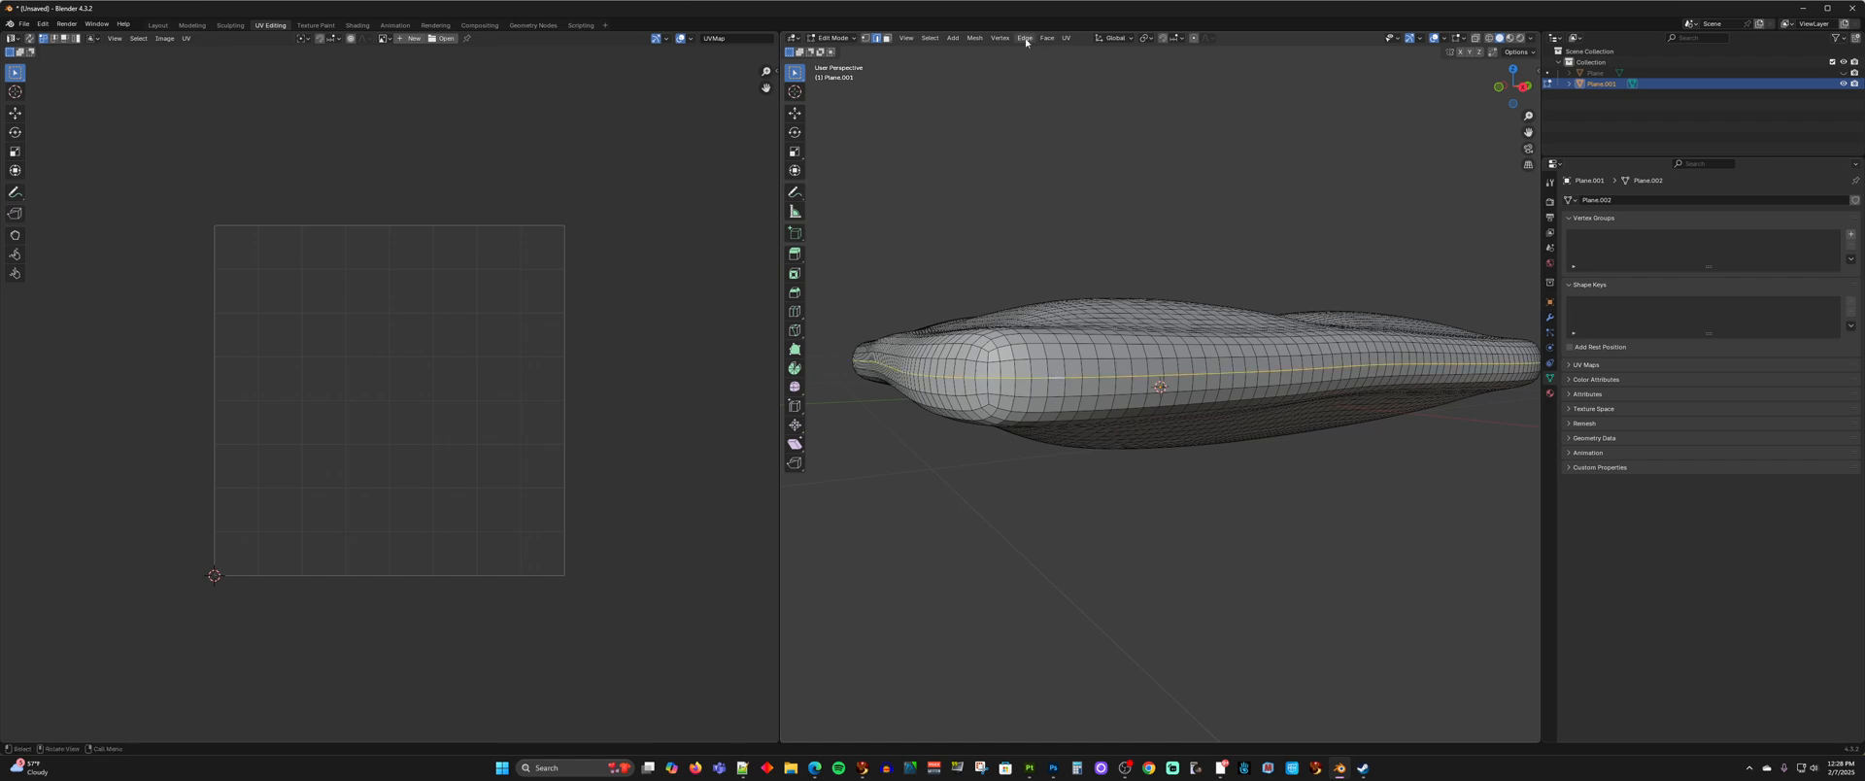
{"action": "key", "text": "ctrl+e"}
{"action": "left_click", "coordinate": [1069, 222]}
{"action": "middle_click_drag", "start_coordinate": [1061, 245], "coordinate": [1219, 269]}
- Select the whole cushion mesh through X-ray and unwrap all its UVs along the seam
{"action": "left_click", "coordinate": [1476, 38]}
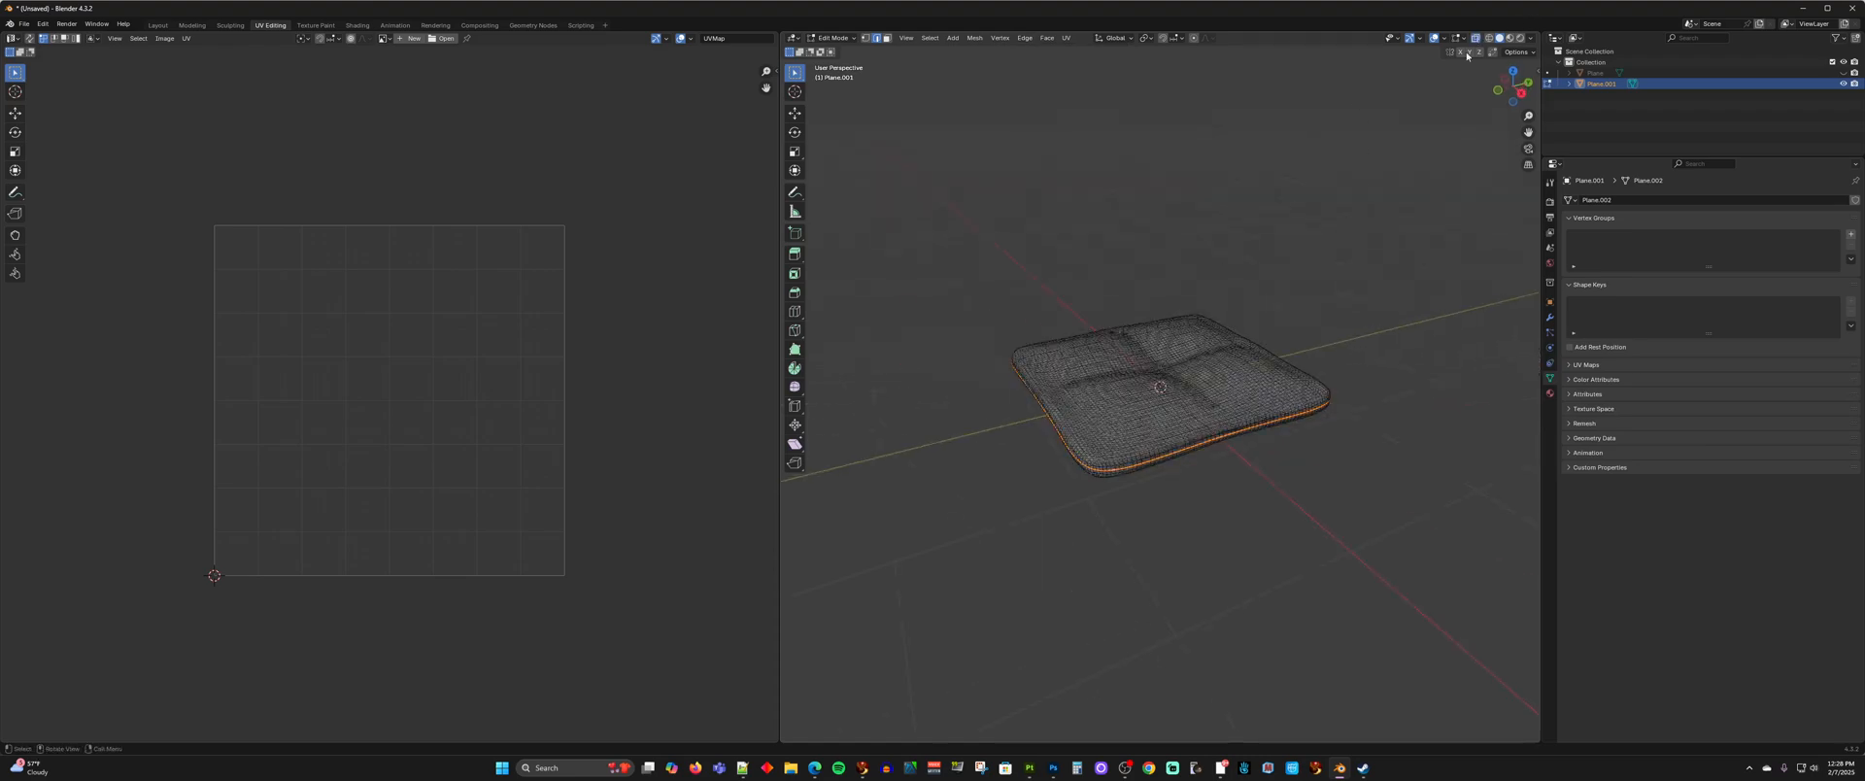
{"action": "left_click_drag", "start_coordinate": [936, 262], "coordinate": [1405, 535]}
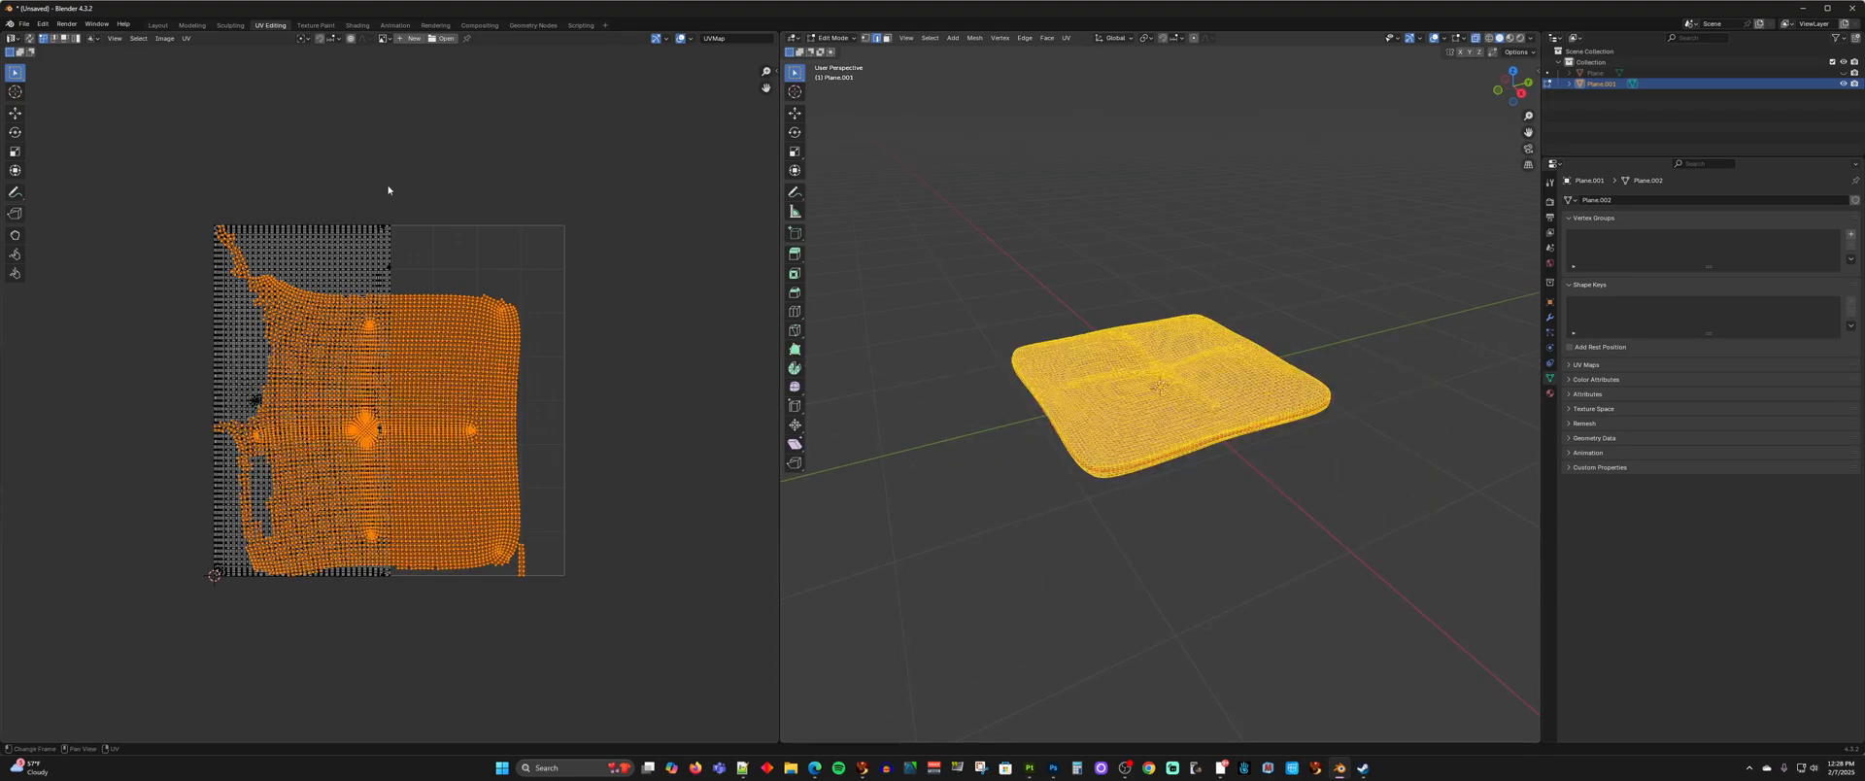
{"action": "left_click_drag", "start_coordinate": [114, 122], "coordinate": [611, 447]}
{"action": "key", "text": "u"}
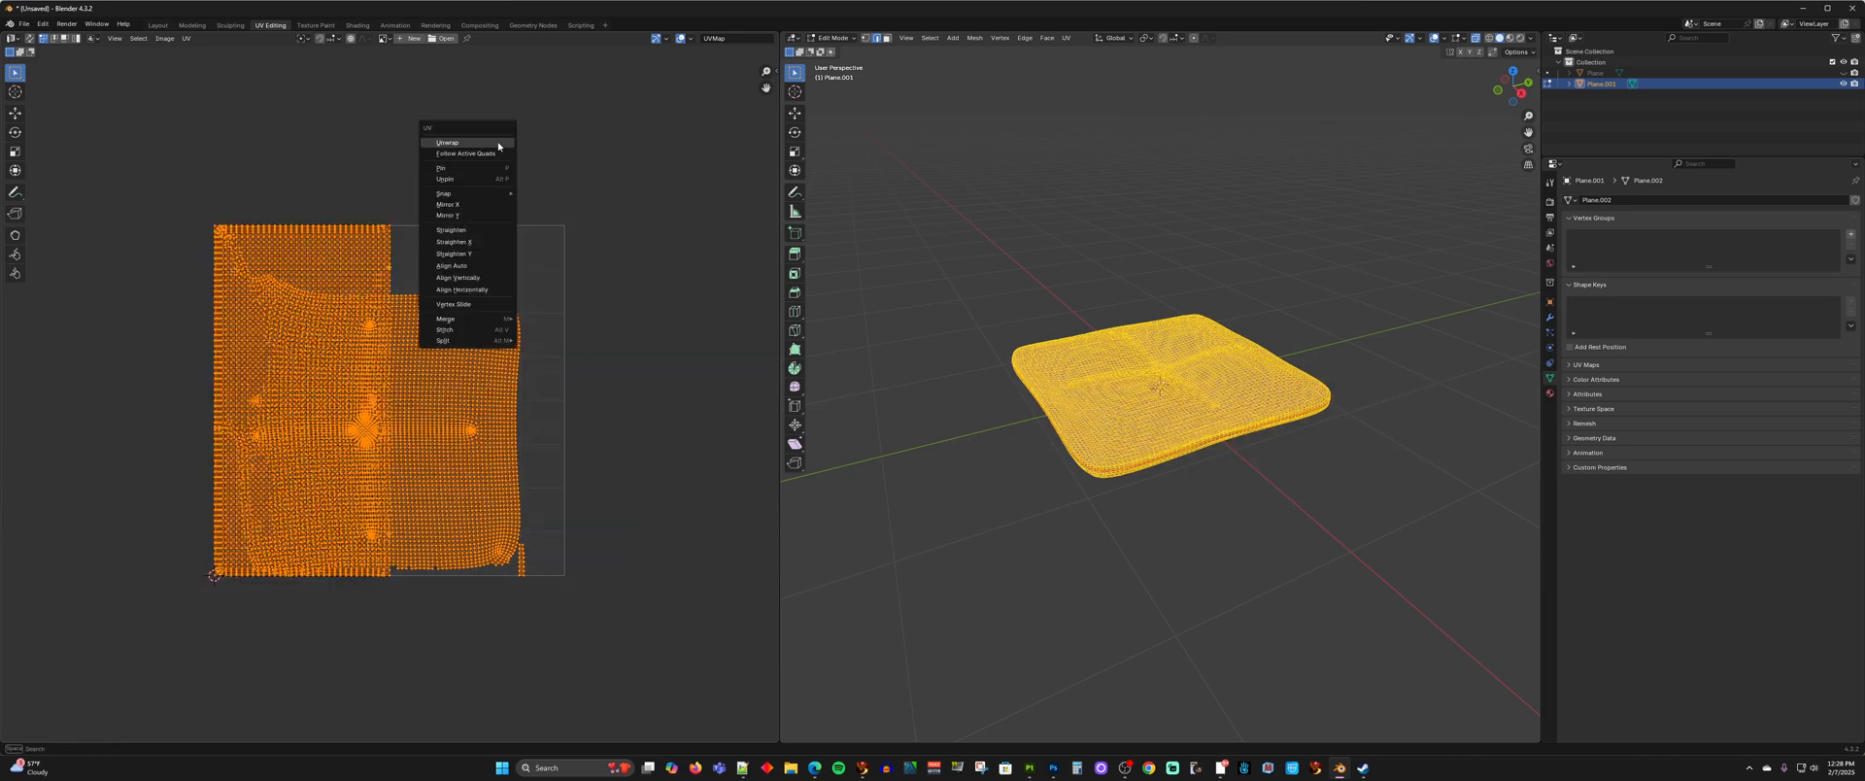
{"action": "left_click", "coordinate": [497, 143]}
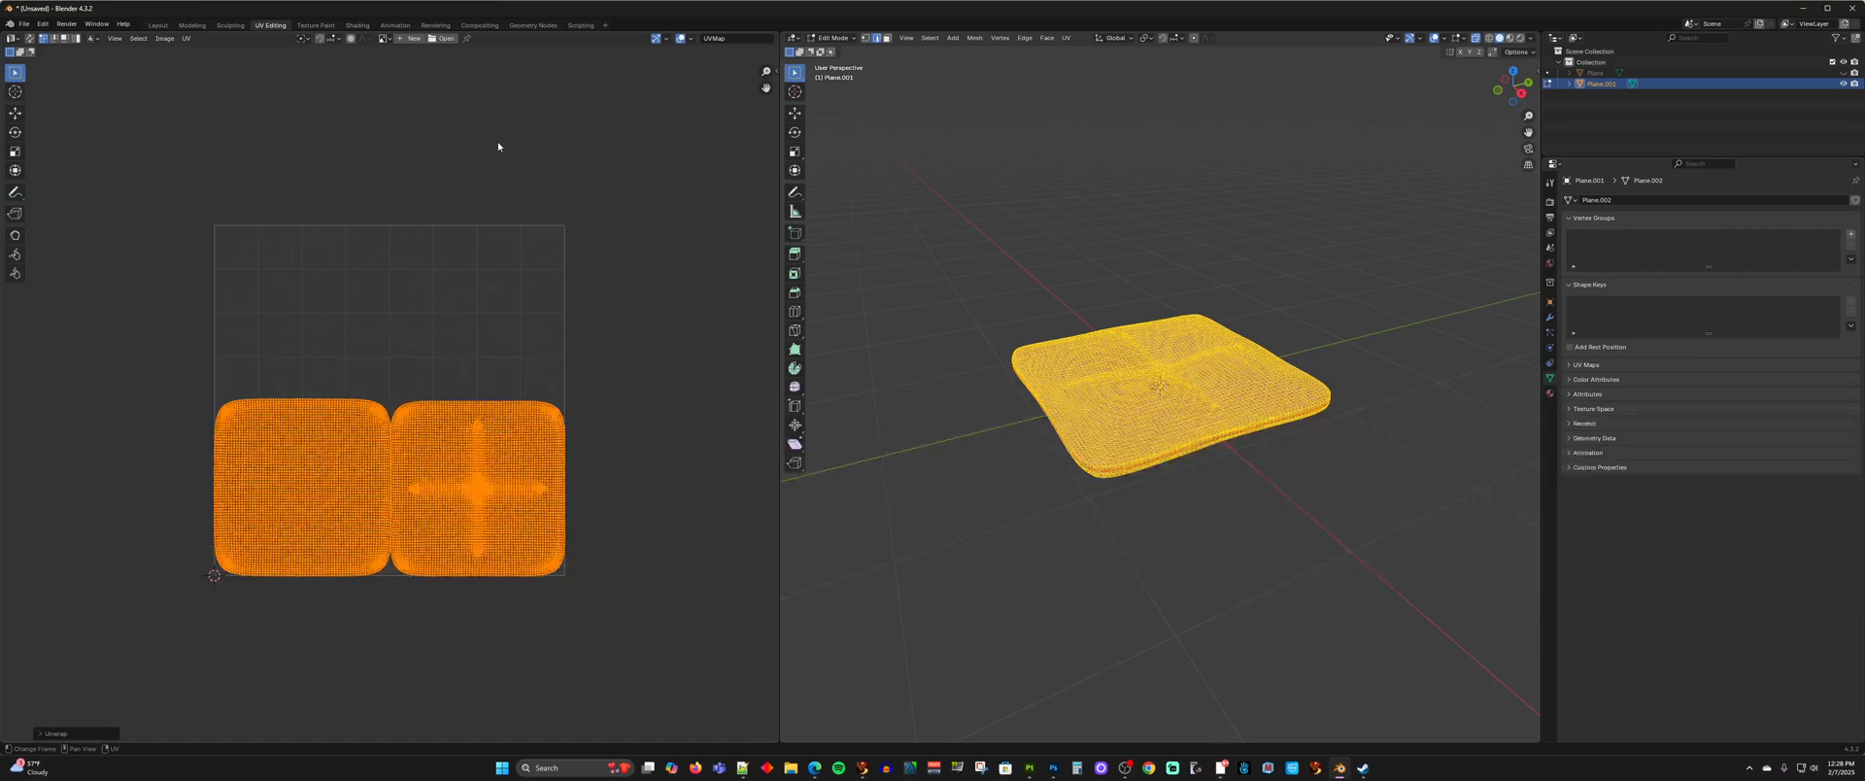
- Return to the Layout workspace and show the cushion's material properties
{"action": "left_click", "coordinate": [157, 26]}
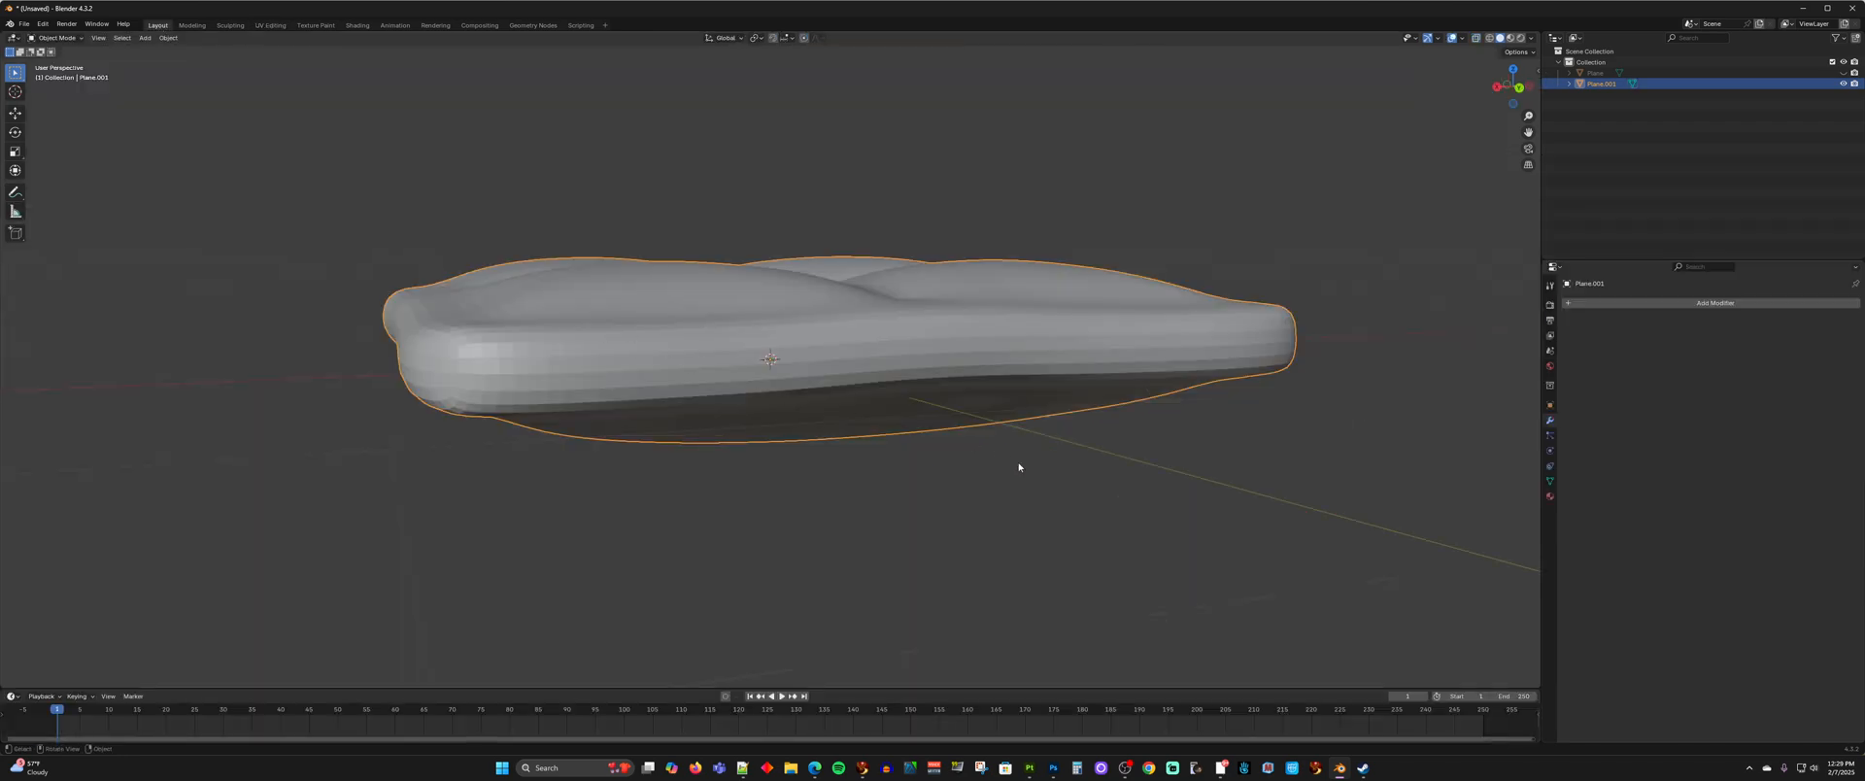
{"action": "mouse_move", "coordinate": [1019, 467]}
{"action": "middle_mouse_down"}
{"action": "mouse_move", "coordinate": [1000, 479]}
{"action": "mouse_move", "coordinate": [1015, 490]}
{"action": "middle_mouse_up"}
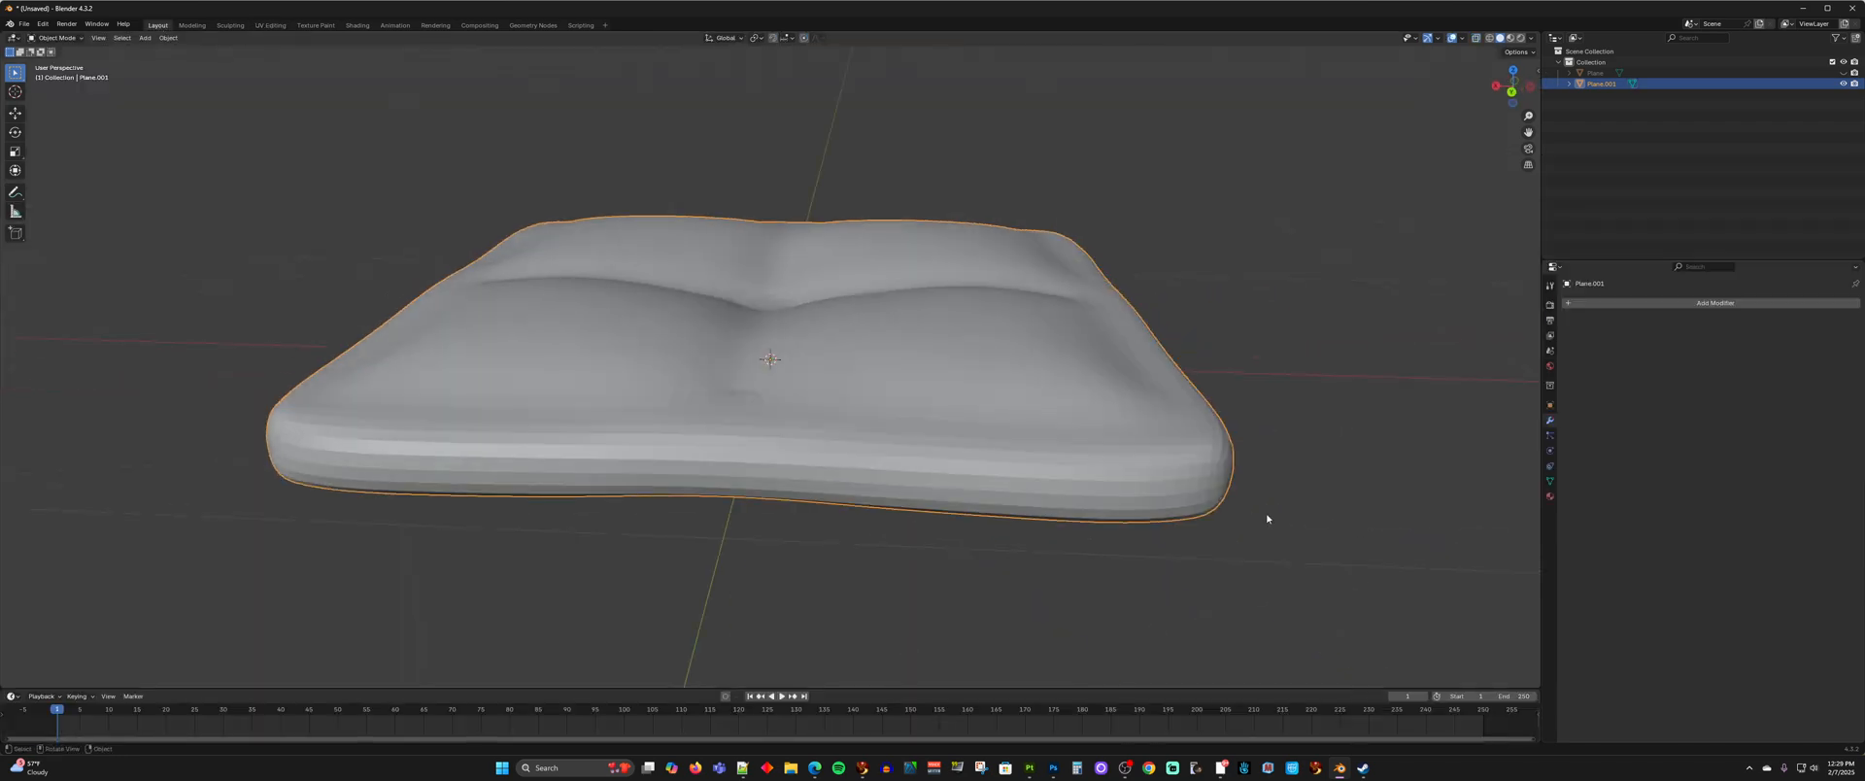
{"action": "left_click", "coordinate": [1551, 498]}
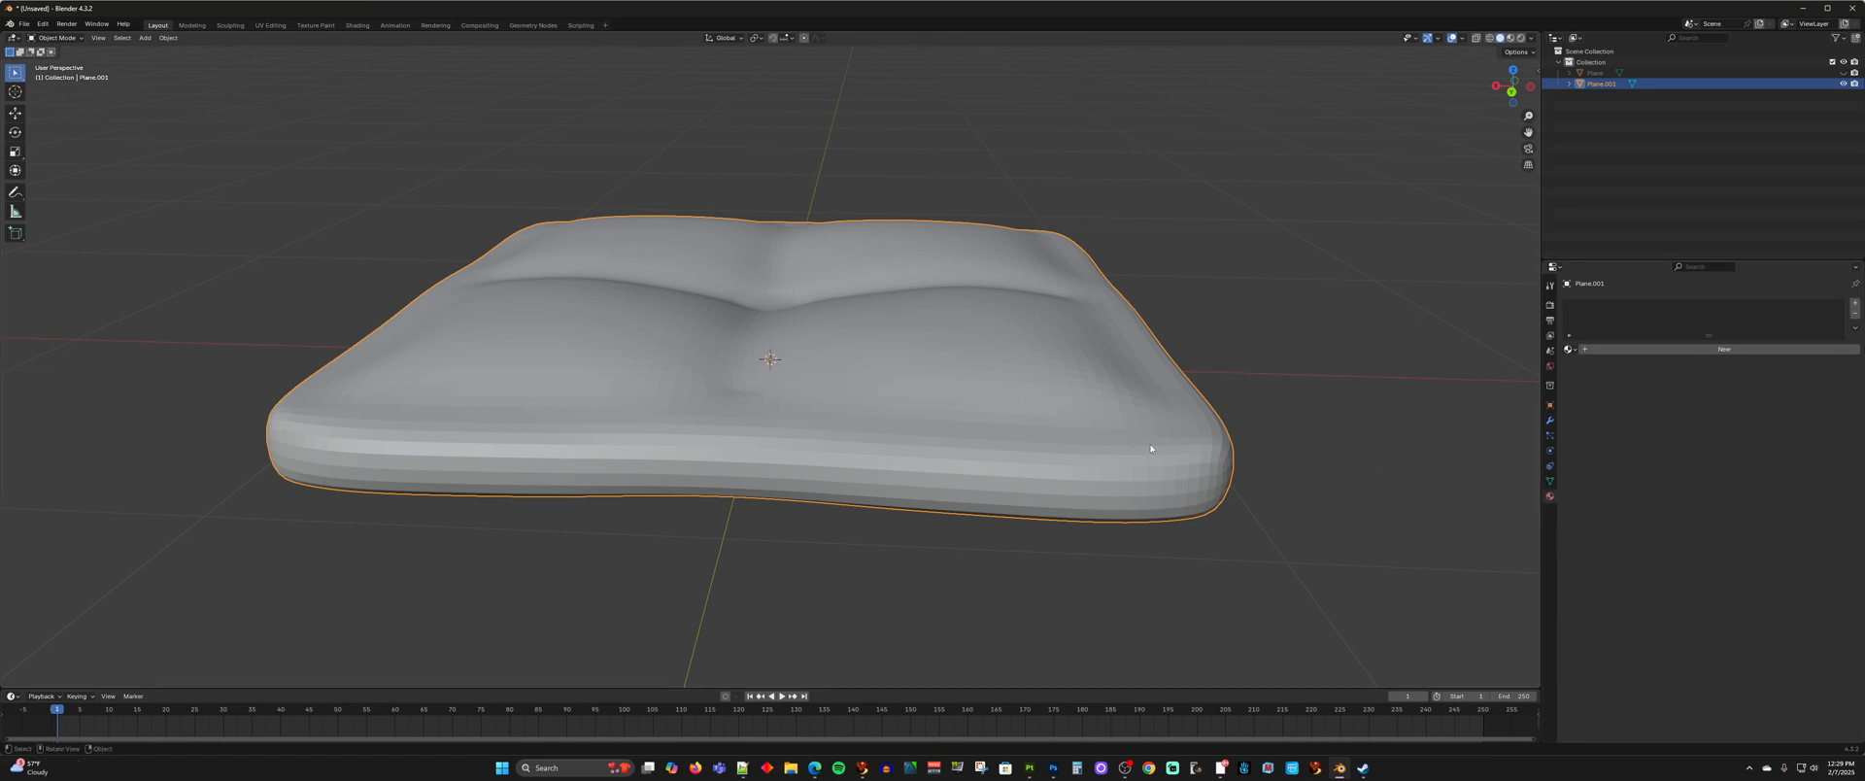
- Create a new material on the cushion and name it Cushion
{"action": "left_click", "coordinate": [1611, 348]}
{"action": "left_click", "coordinate": [1593, 349]}
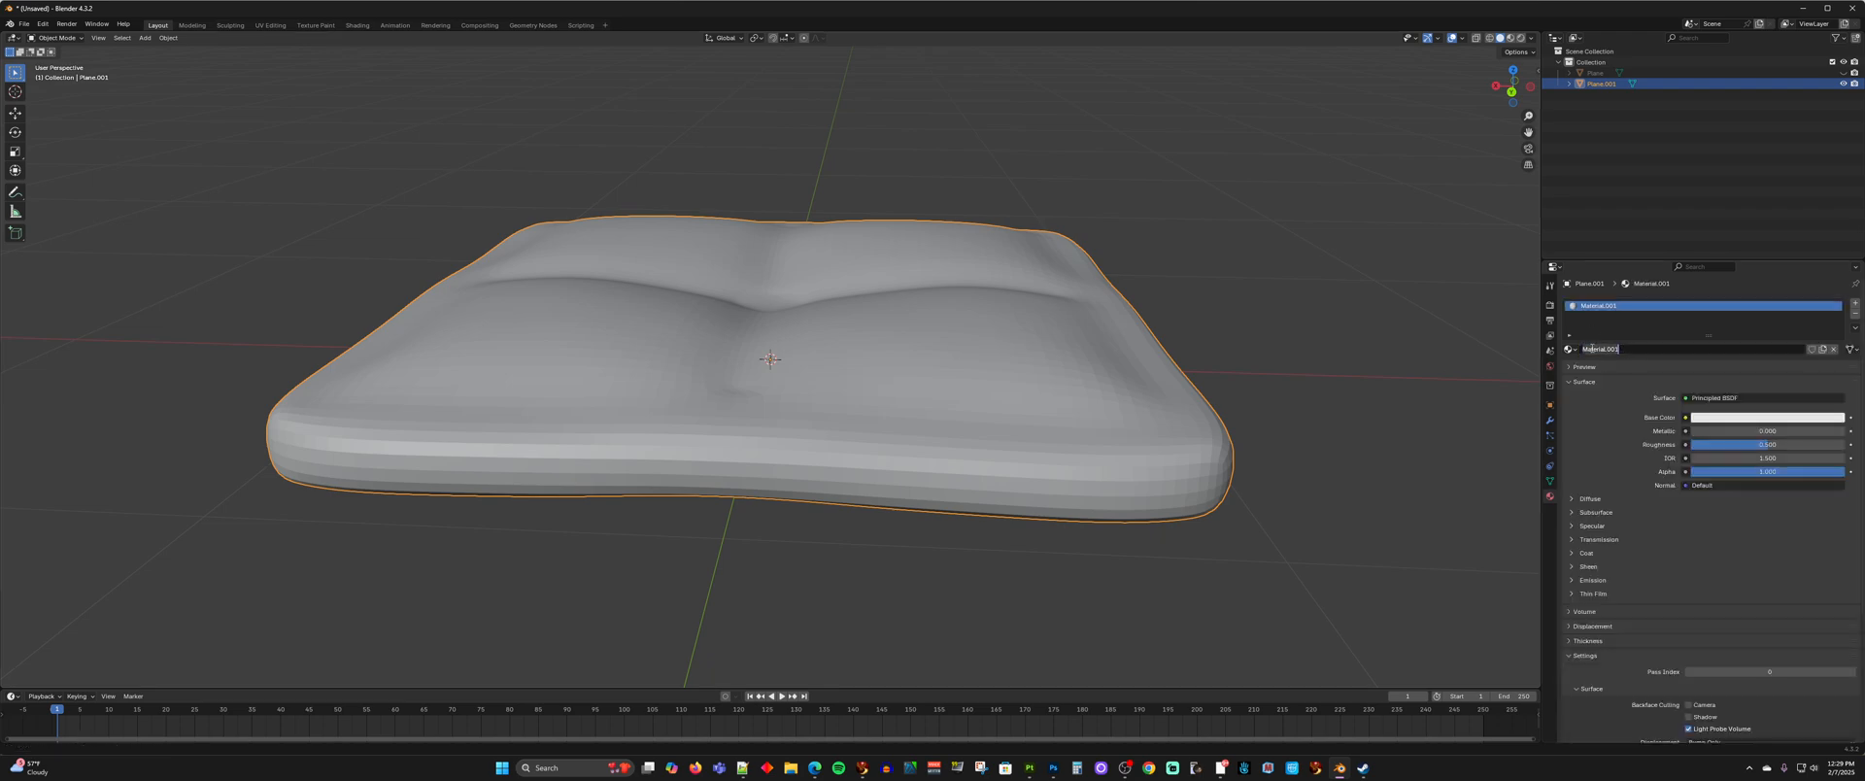
{"action": "type", "text": "Cushion"}
{"action": "key", "text": "Return"}
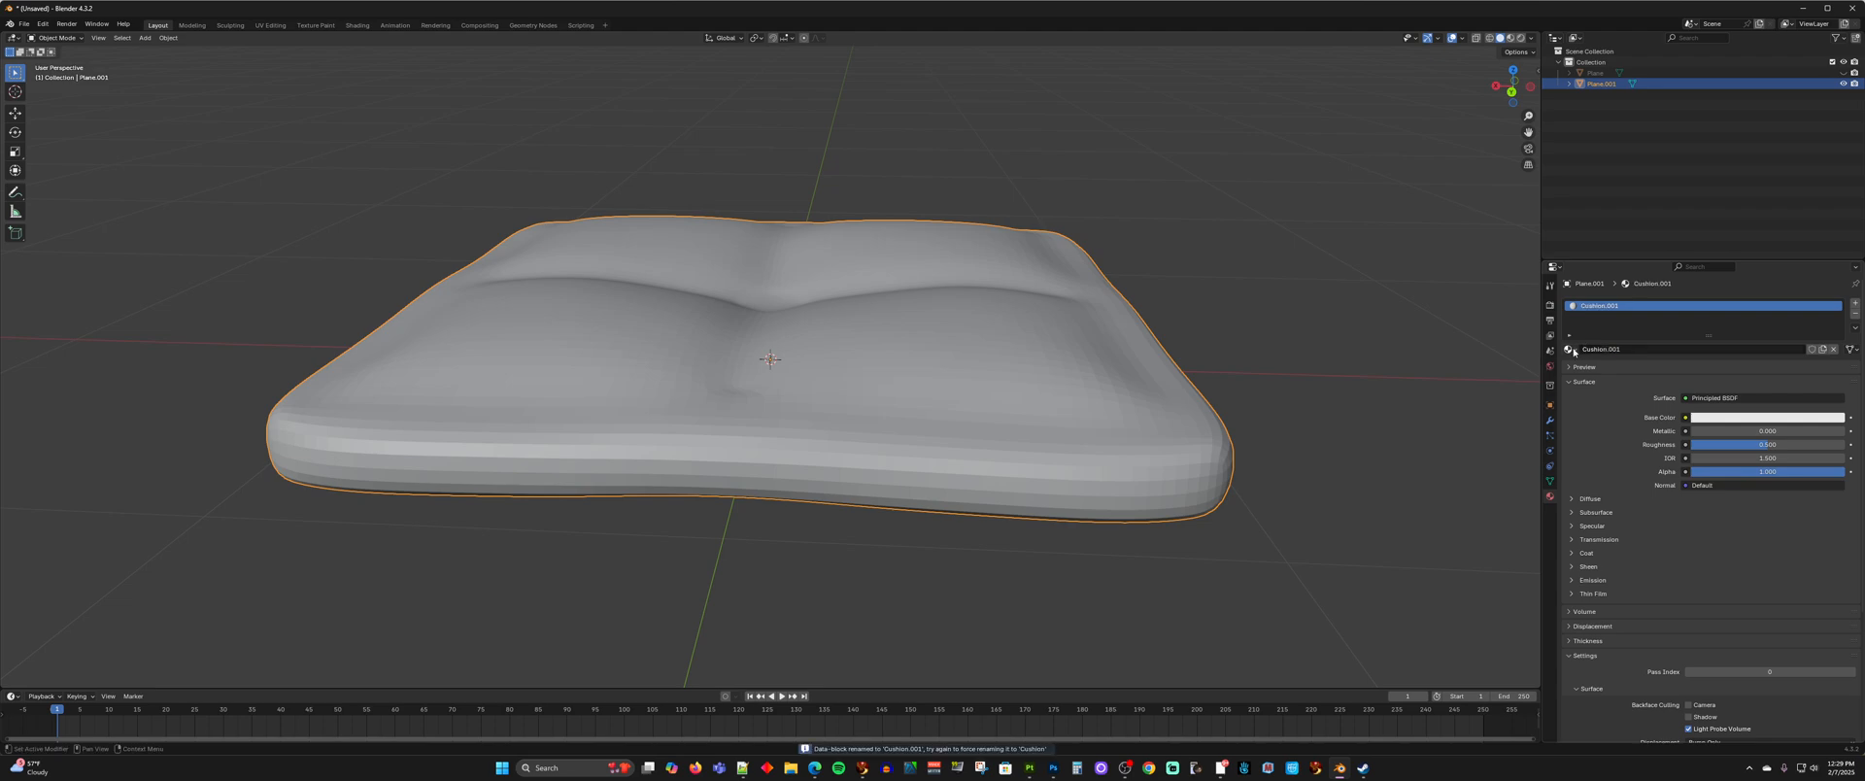
- Replace the cushion's material with the existing Cushion material and deselect the object
{"action": "left_click", "coordinate": [1571, 348]}
{"action": "left_click", "coordinate": [1596, 365]}
{"action": "left_click", "coordinate": [1374, 396]}
{"action": "scroll", "coordinate": [1339, 430], "scroll_direction": "down", "scroll_amount": 3}
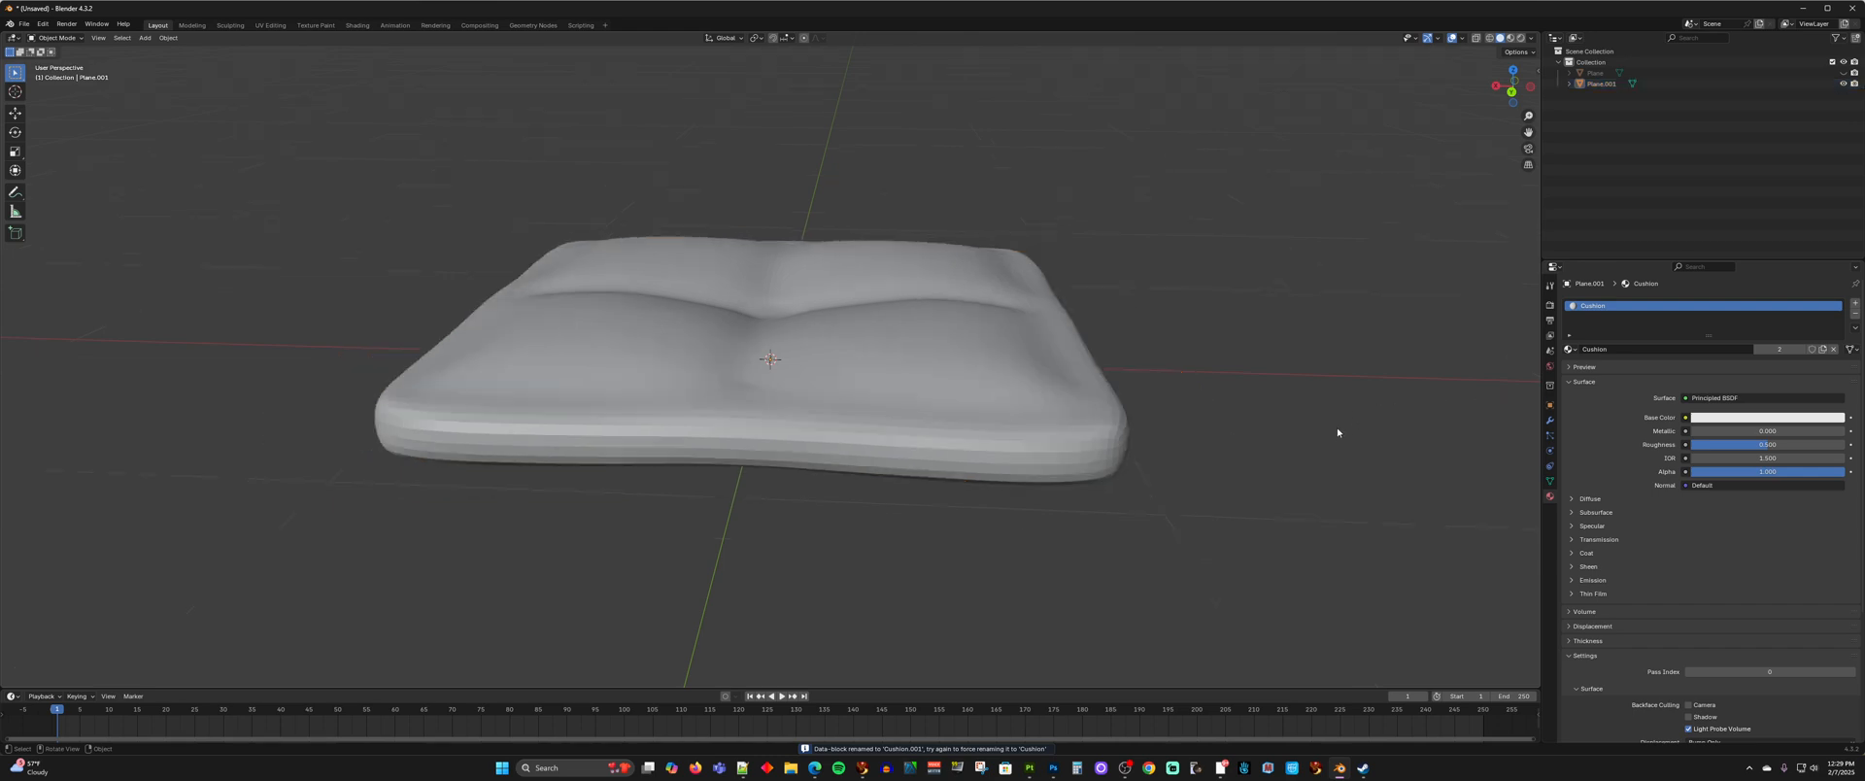
- Hide the Plane.001 cushion, show the Plane cushion in its place, and examine its tufted creases up close
{"action": "mouse_move", "coordinate": [1336, 433]}
{"action": "middle_mouse_down"}
{"action": "mouse_move", "coordinate": [1336, 455]}
{"action": "mouse_move", "coordinate": [1353, 440]}
{"action": "middle_mouse_up"}
{"action": "scroll", "coordinate": [1354, 437], "scroll_direction": "down", "scroll_amount": 1}
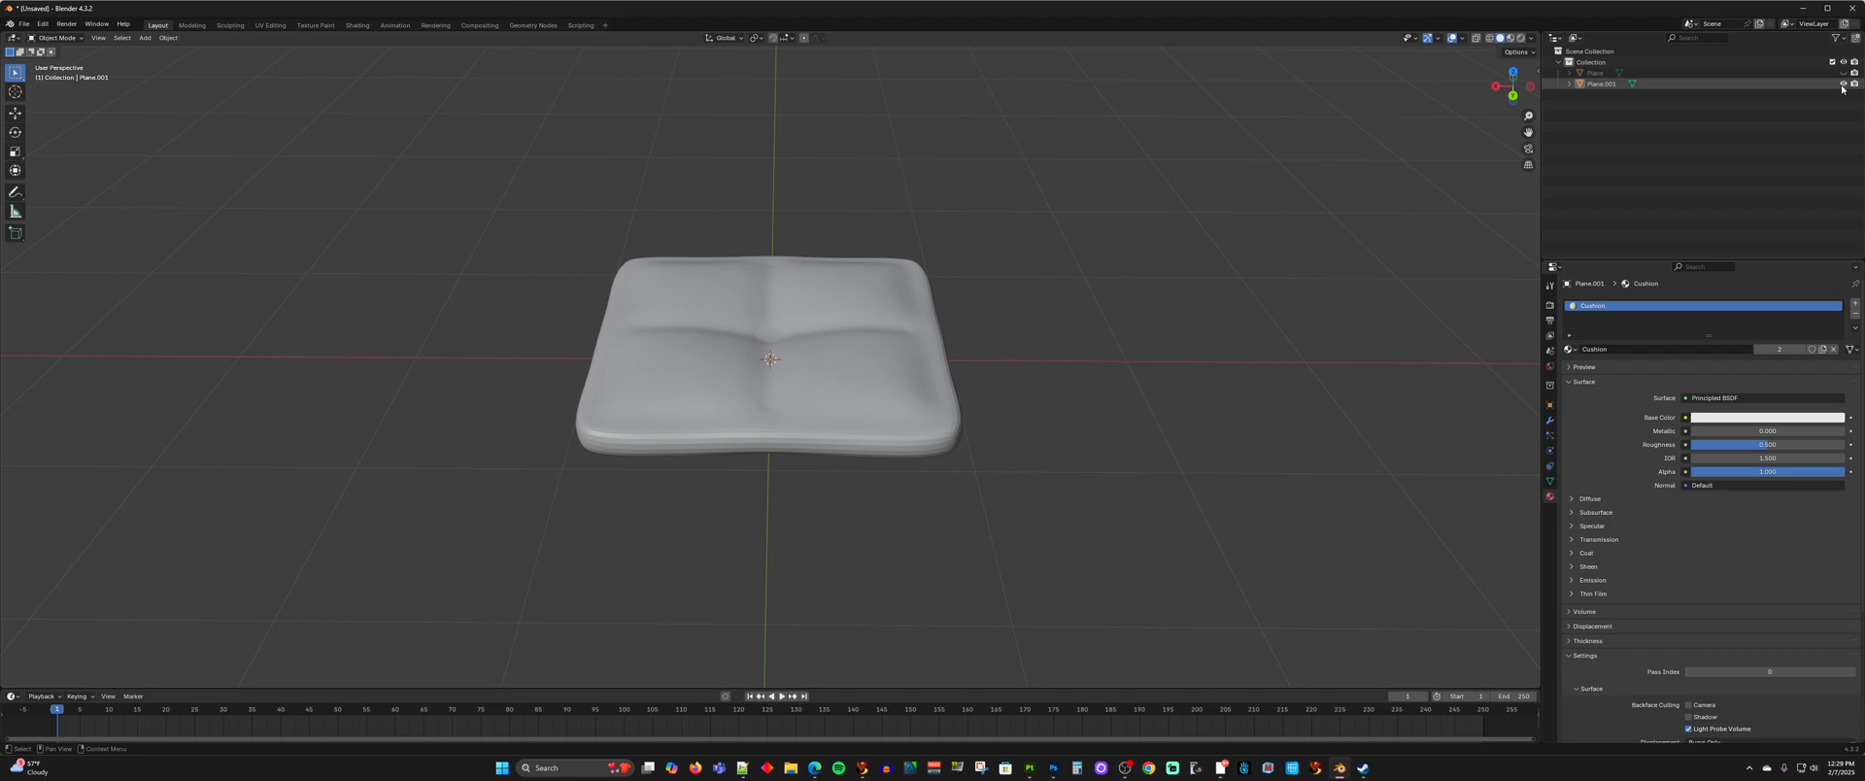
{"action": "left_click", "coordinate": [1843, 85]}
{"action": "left_click", "coordinate": [1843, 73]}
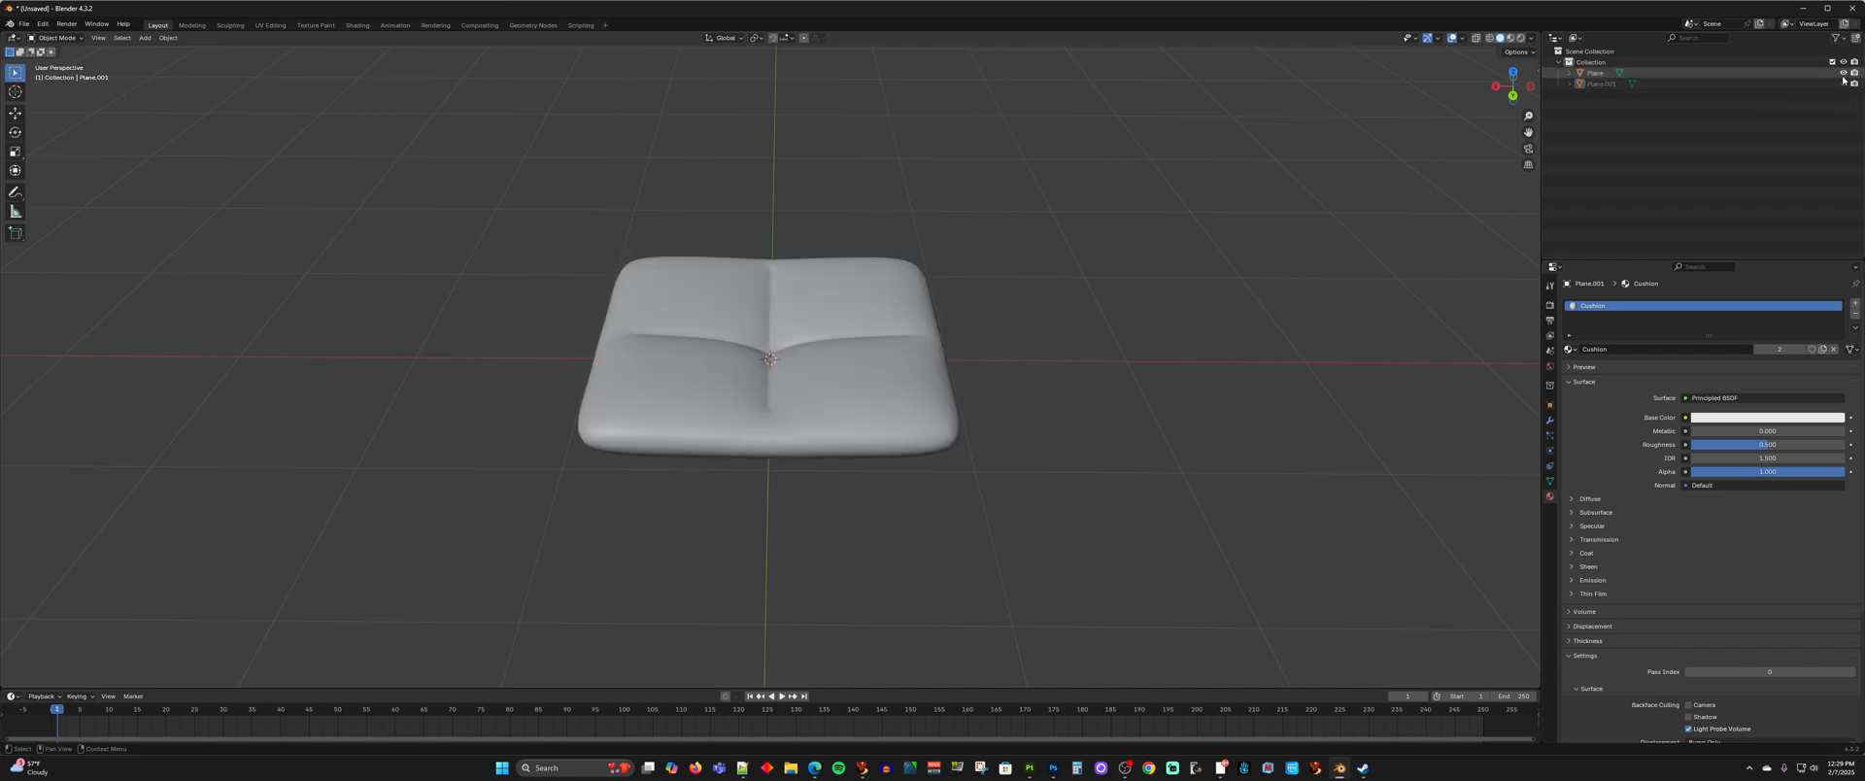
{"action": "middle_click_drag", "start_coordinate": [853, 358], "coordinate": [671, 352]}
{"action": "scroll", "coordinate": [671, 353], "scroll_direction": "up", "scroll_amount": 4}
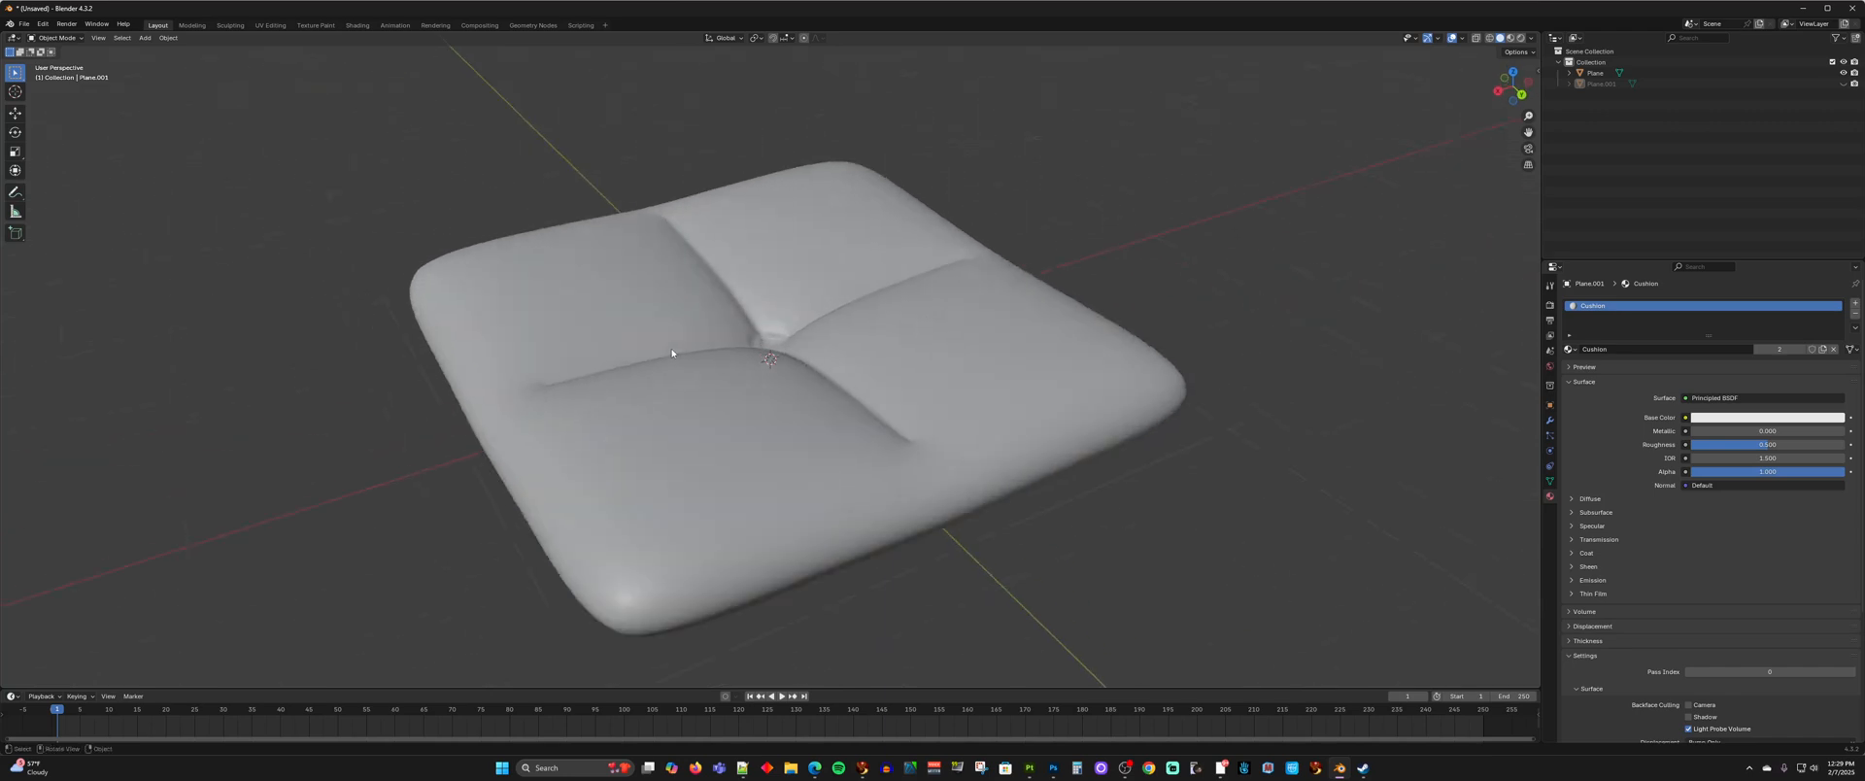
{"action": "middle_click_drag", "start_coordinate": [835, 384], "coordinate": [805, 413]}
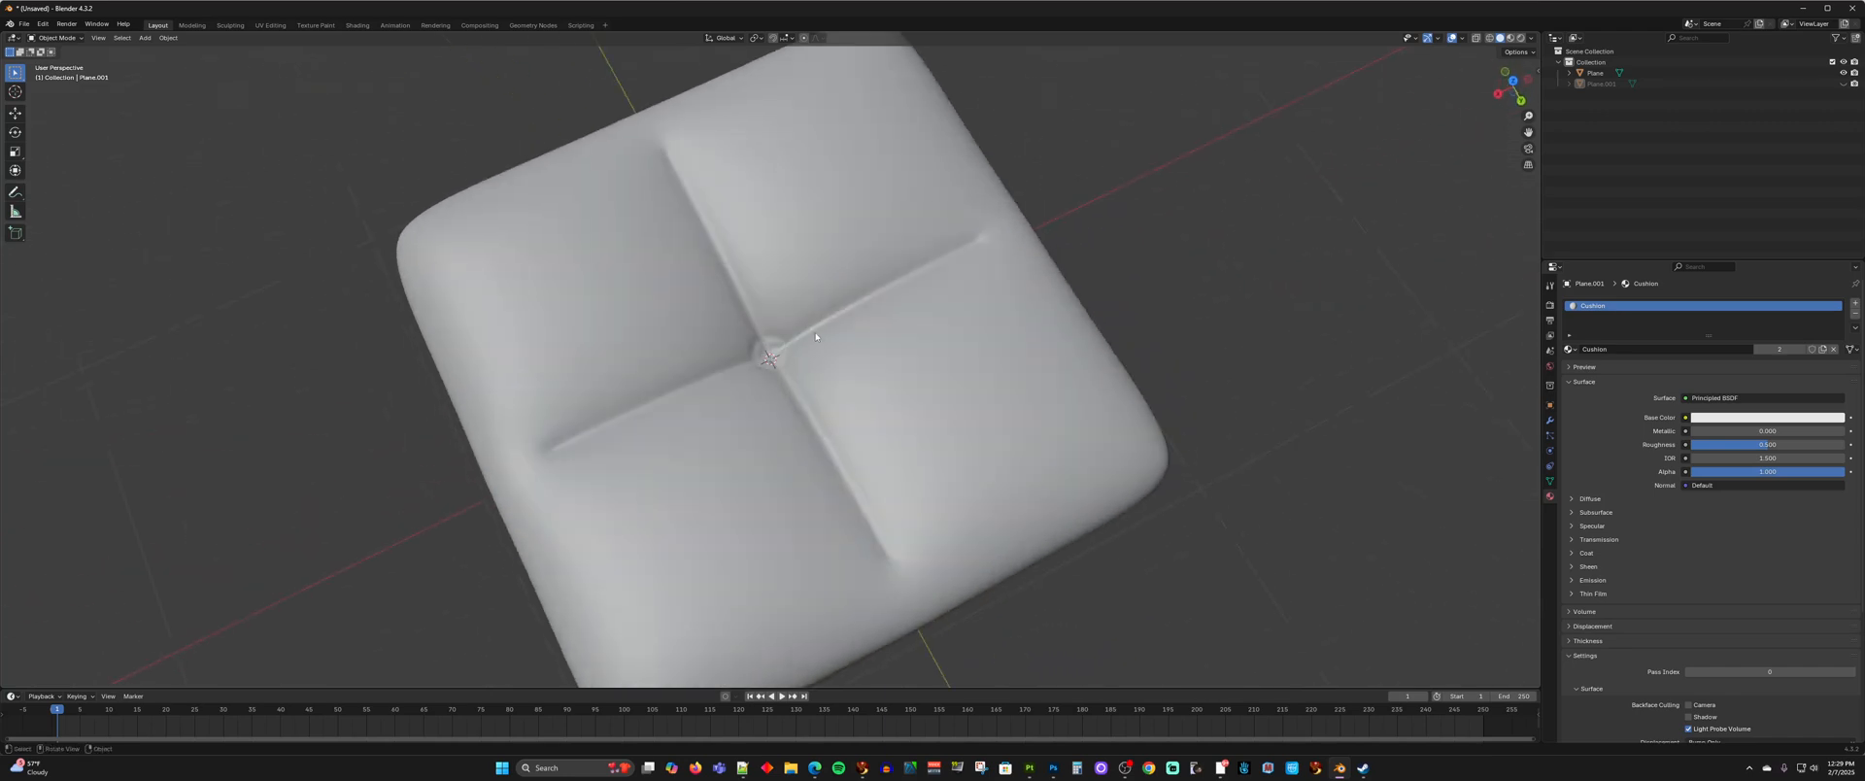
{"action": "scroll", "coordinate": [907, 369], "scroll_direction": "down", "scroll_amount": 4}
{"action": "middle_click_drag", "start_coordinate": [906, 370], "coordinate": [787, 293]}
- Alternate the visibility of Plane.001 and Plane to compare both cushions' shapes, leaving only Plane shown
{"action": "left_click", "coordinate": [1844, 83]}
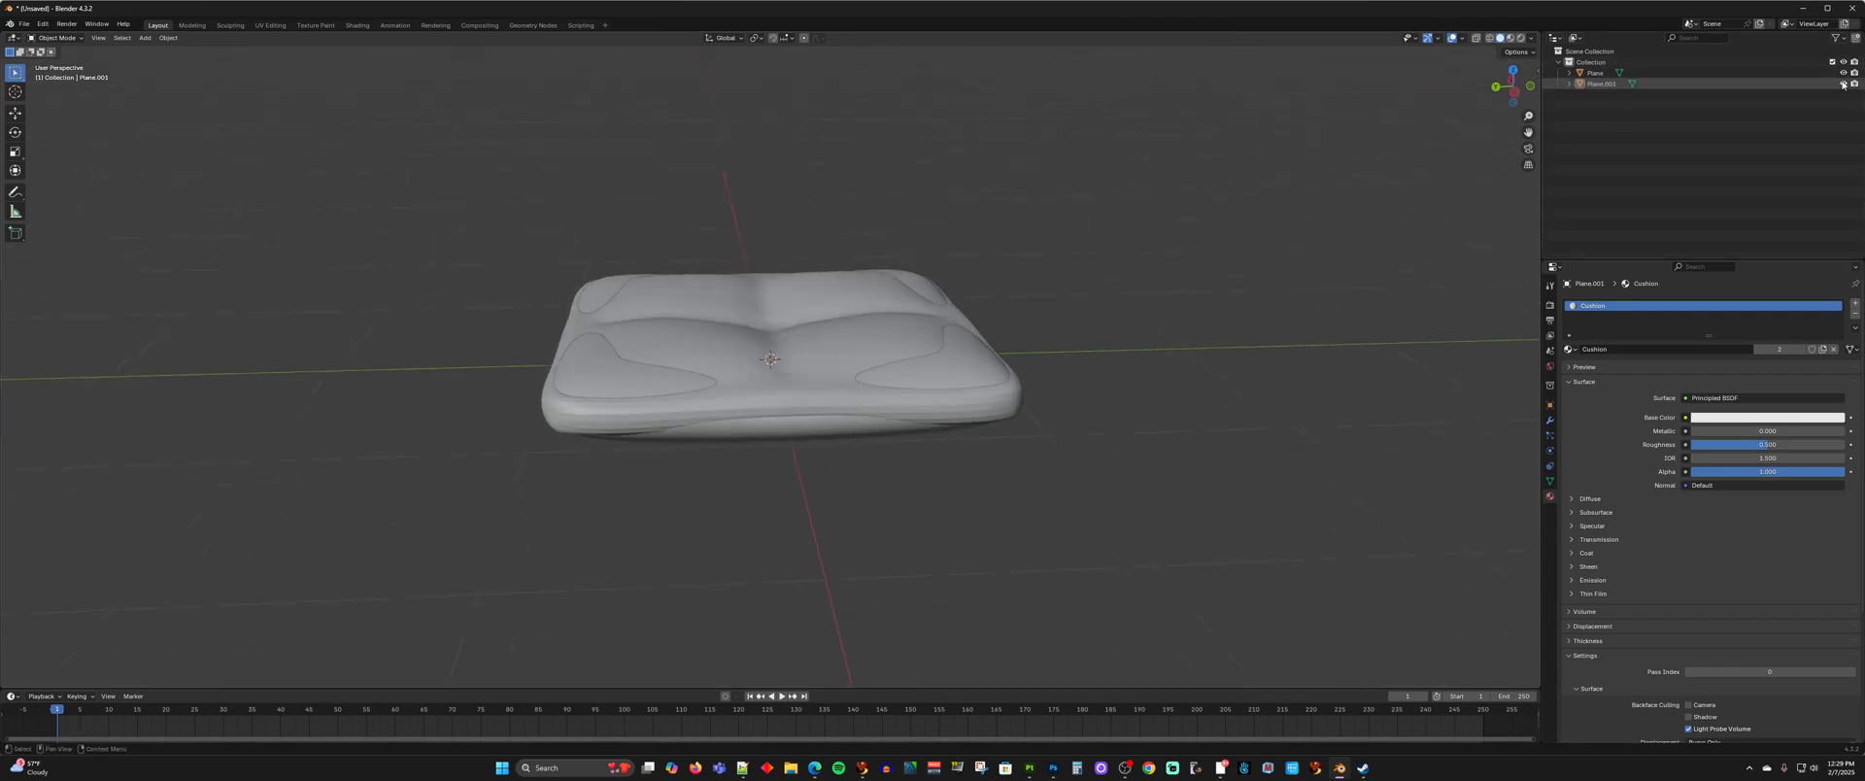
{"action": "left_click", "coordinate": [1843, 72]}
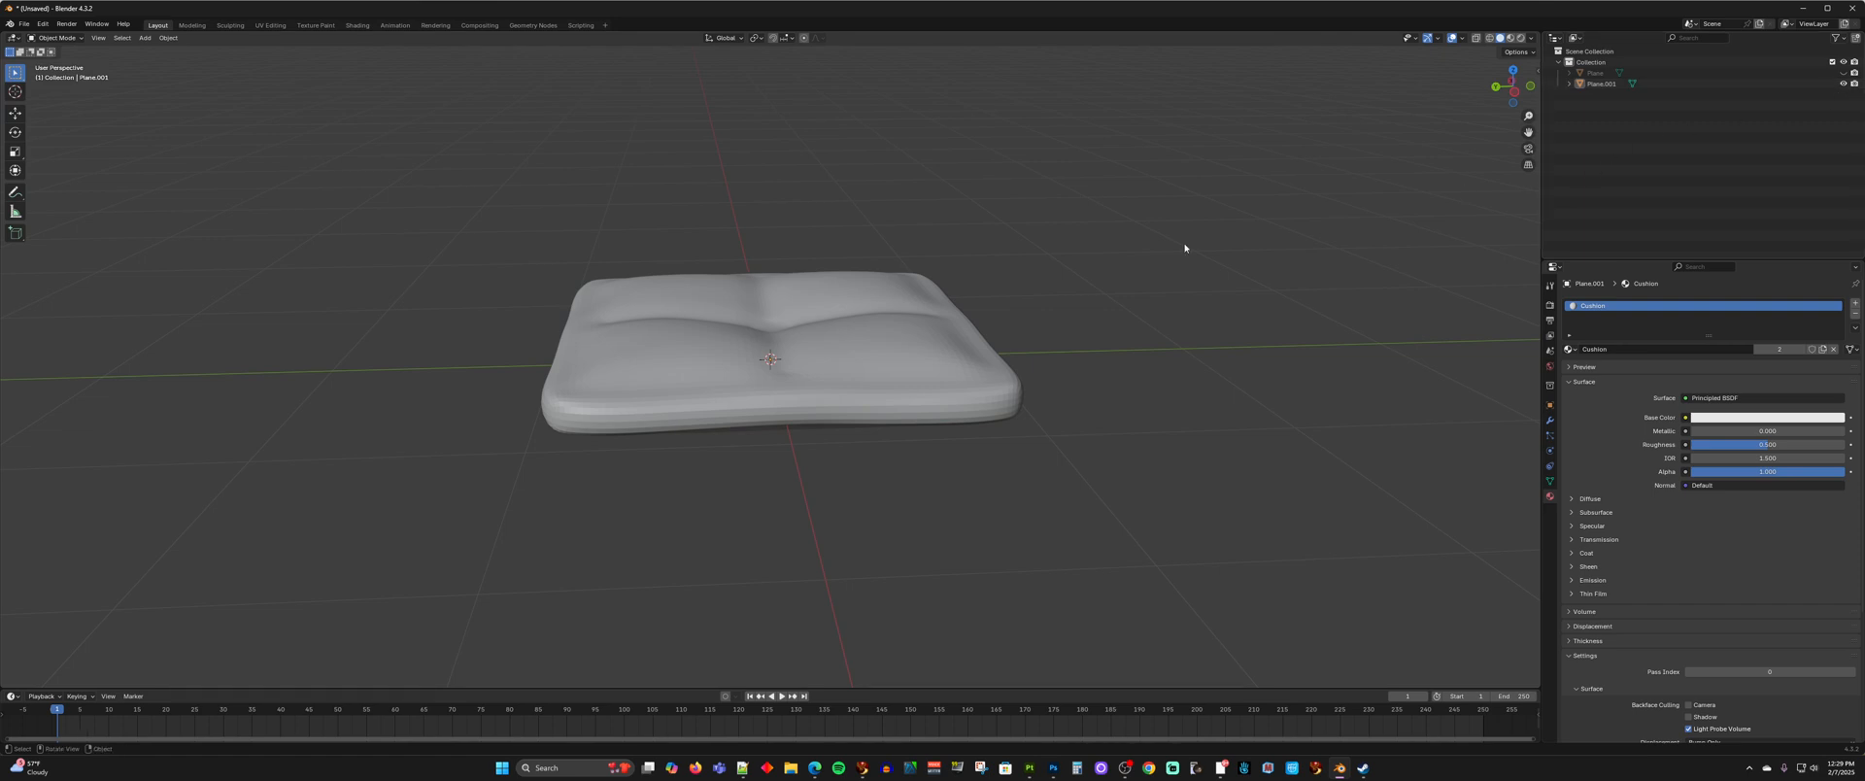
{"action": "middle_click_drag", "start_coordinate": [1186, 250], "coordinate": [1022, 341]}
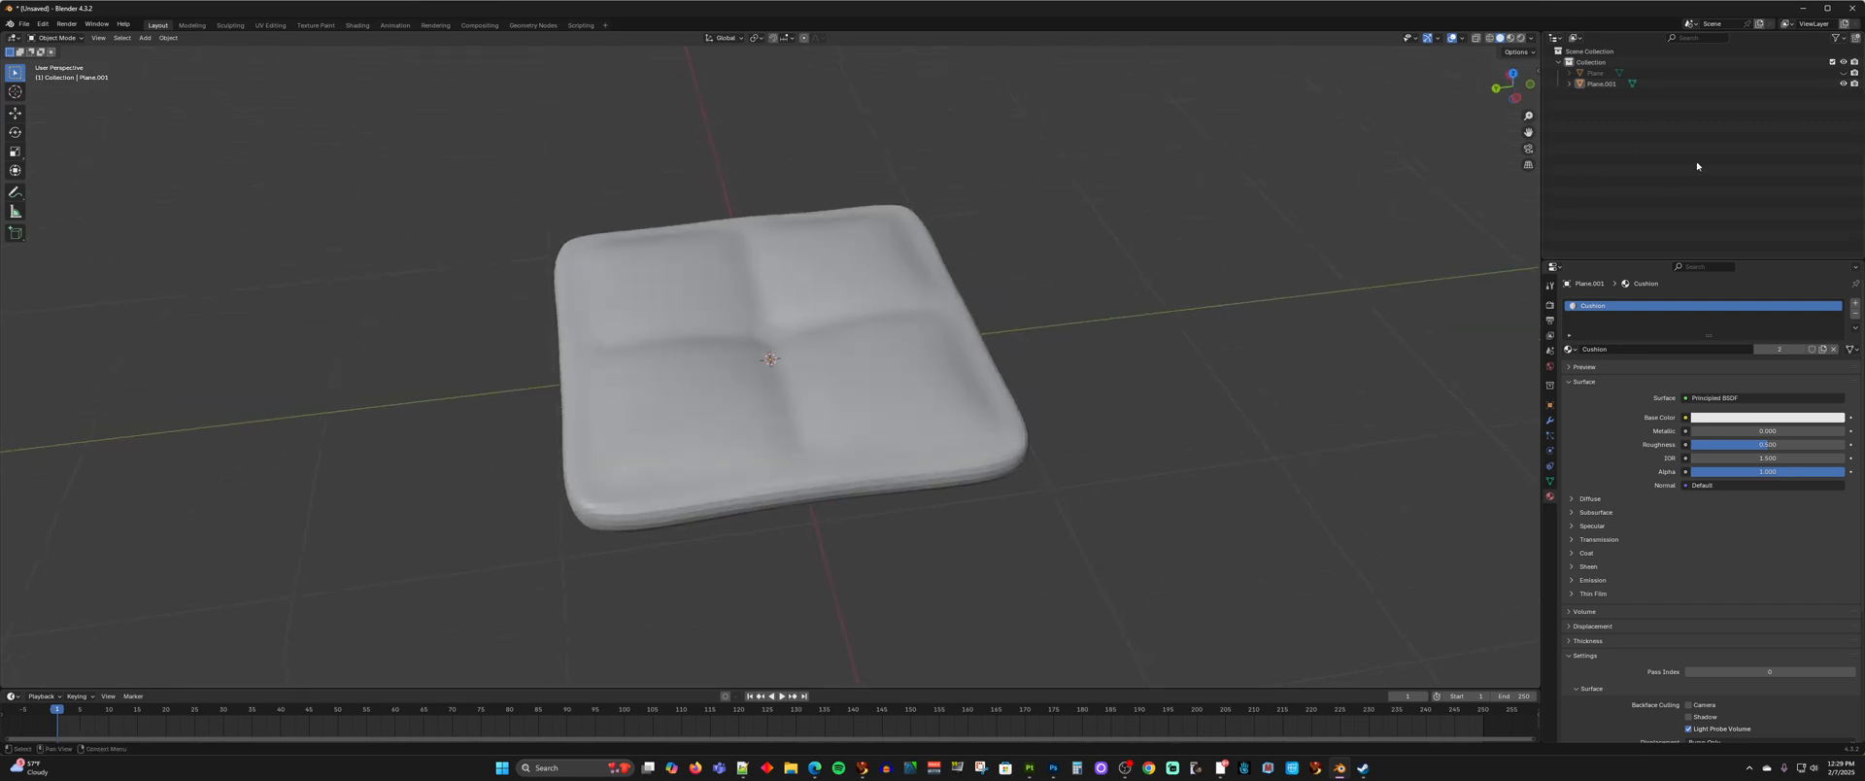
{"action": "left_click", "coordinate": [1843, 84]}
{"action": "left_click", "coordinate": [1844, 73]}
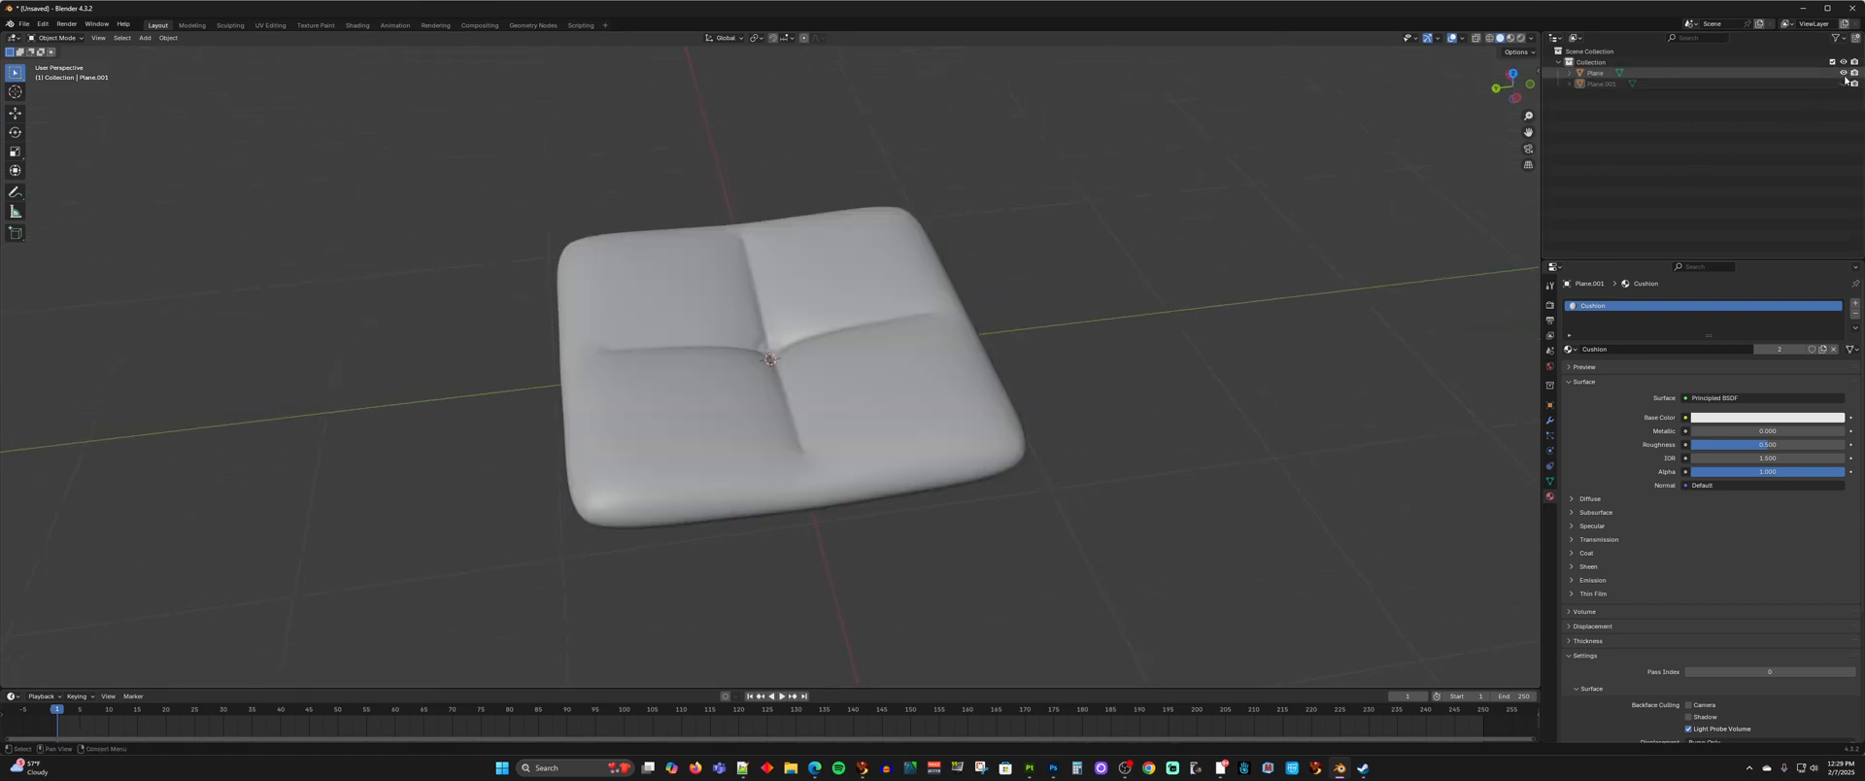
{"action": "left_click", "coordinate": [1844, 84]}
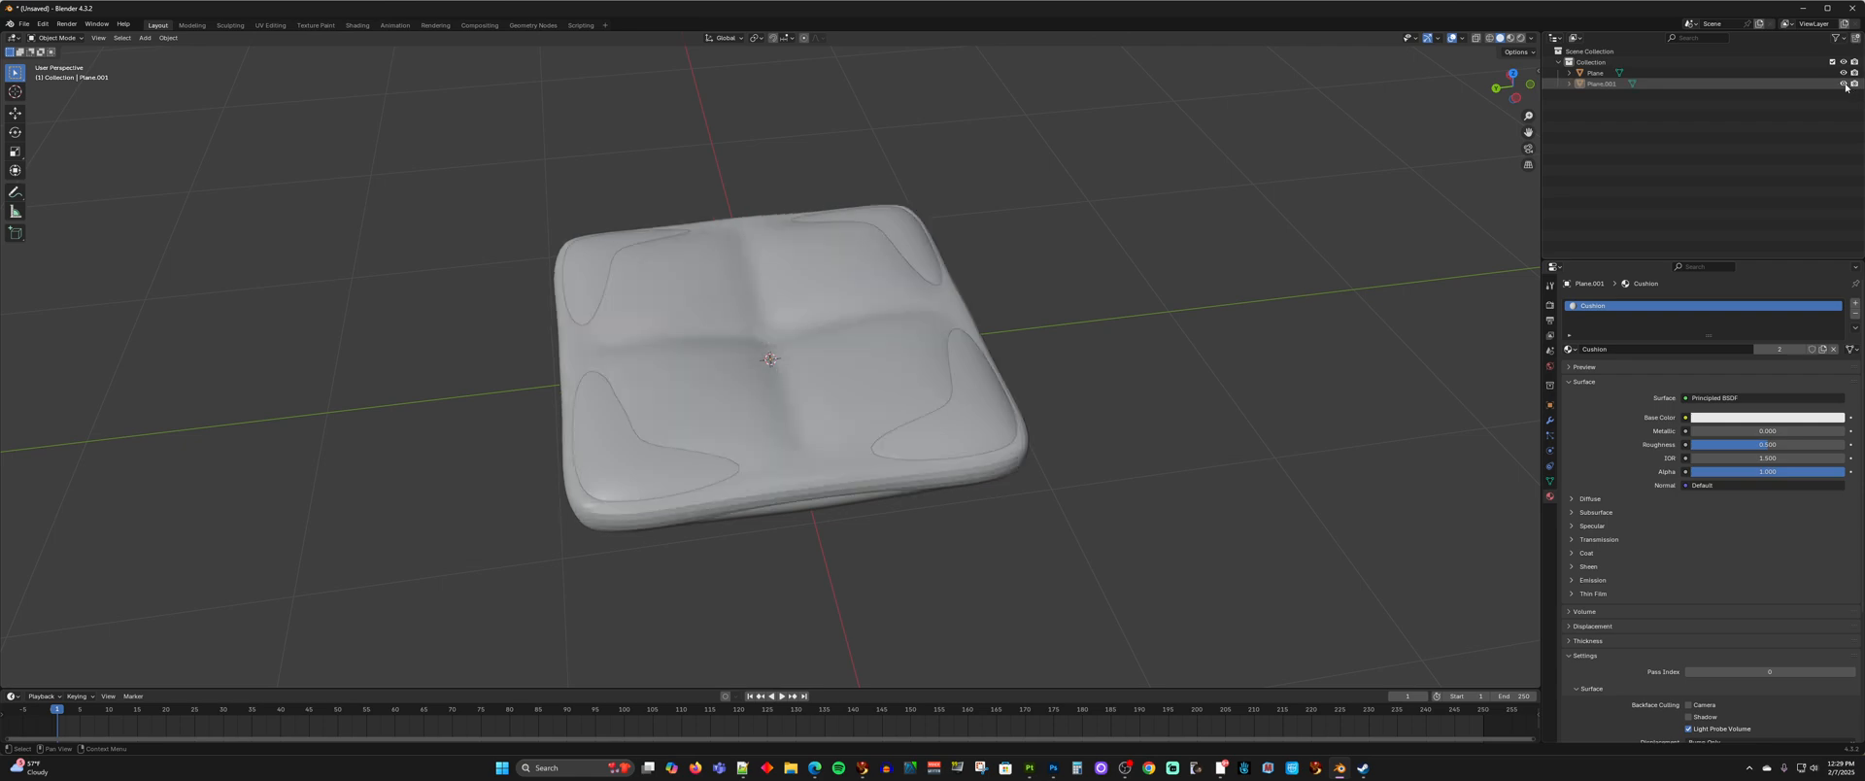
{"action": "left_click", "coordinate": [1844, 72]}
{"action": "middle_click_drag", "start_coordinate": [1119, 319], "coordinate": [977, 266]}
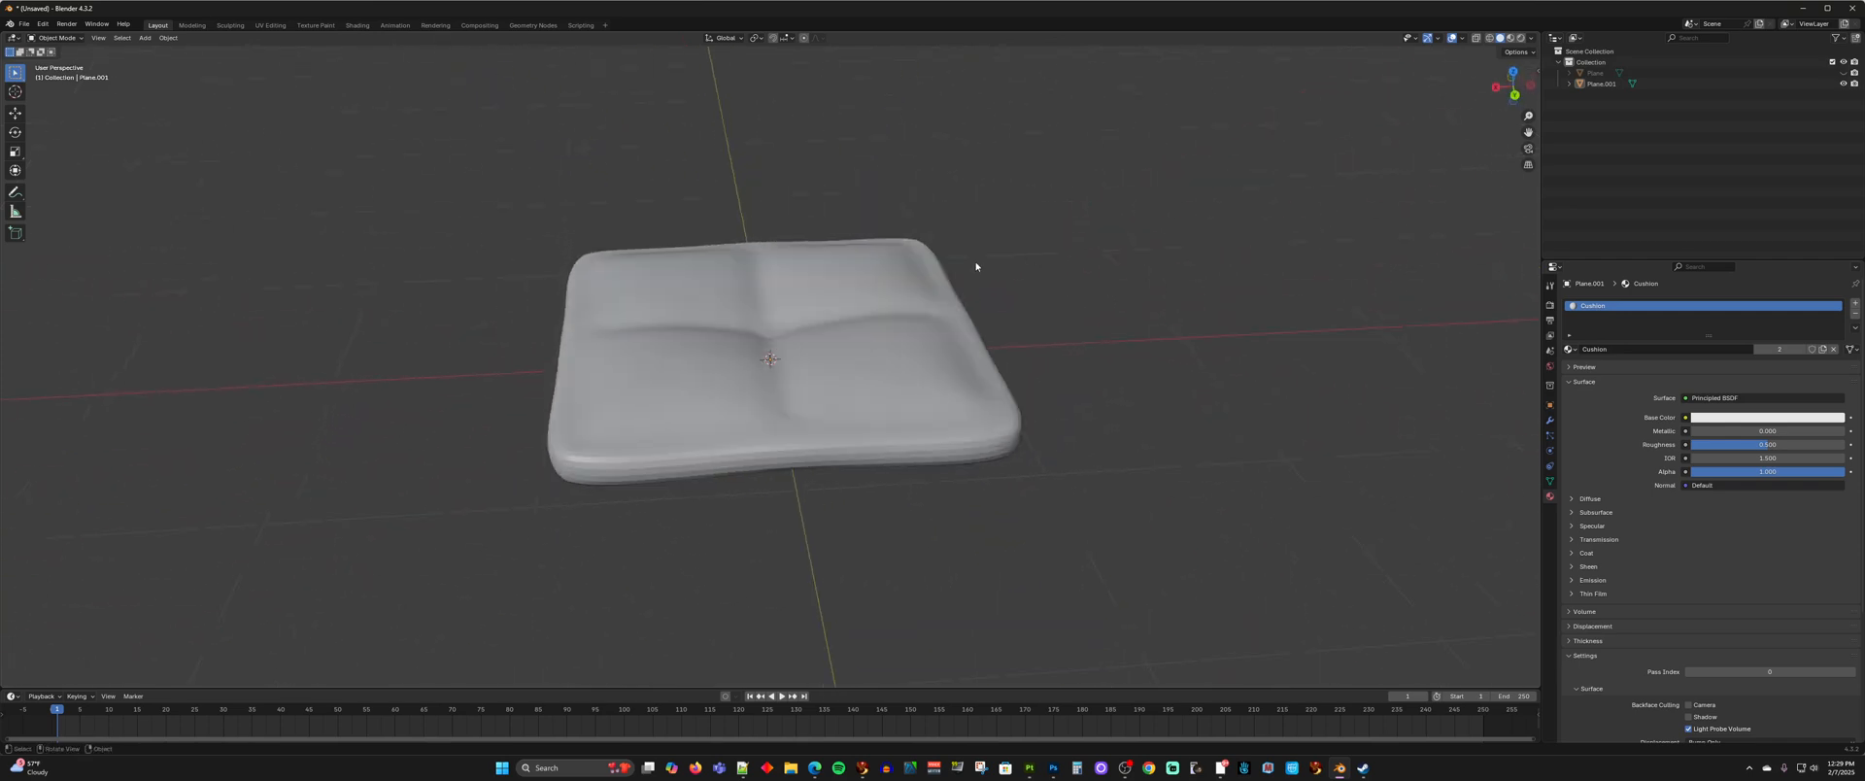
{"action": "left_click", "coordinate": [1844, 73]}
{"action": "left_click", "coordinate": [1843, 84]}
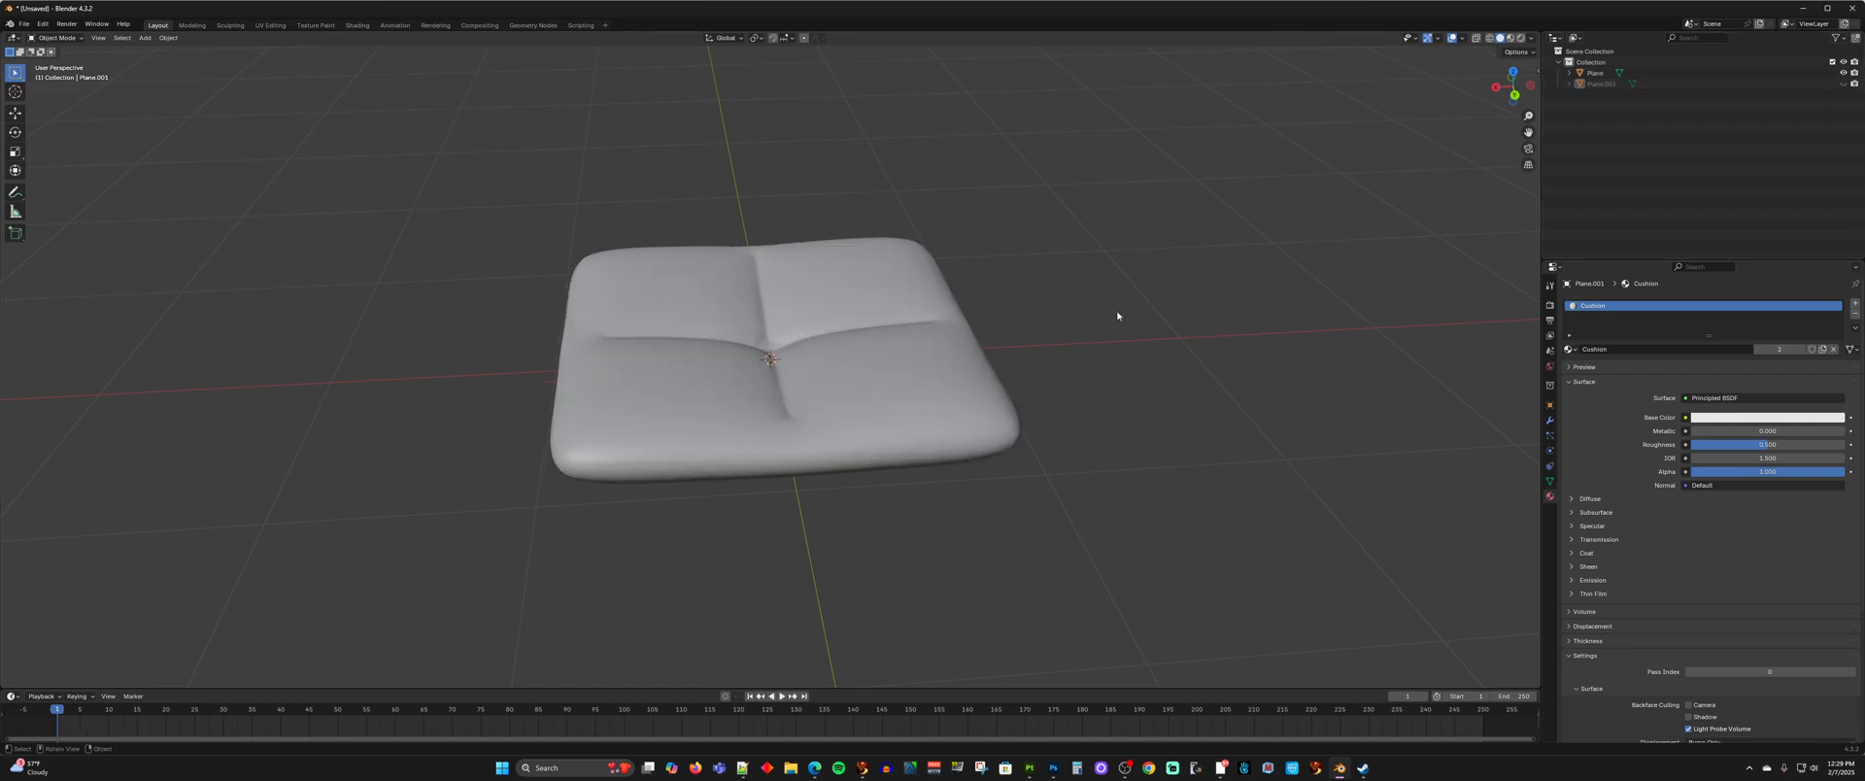
{"action": "mouse_move", "coordinate": [1116, 312]}
{"action": "middle_mouse_down"}
{"action": "mouse_move", "coordinate": [1111, 263]}
{"action": "mouse_move", "coordinate": [1065, 279]}
{"action": "mouse_move", "coordinate": [1109, 263]}
{"action": "mouse_move", "coordinate": [1096, 313]}
{"action": "middle_mouse_up"}
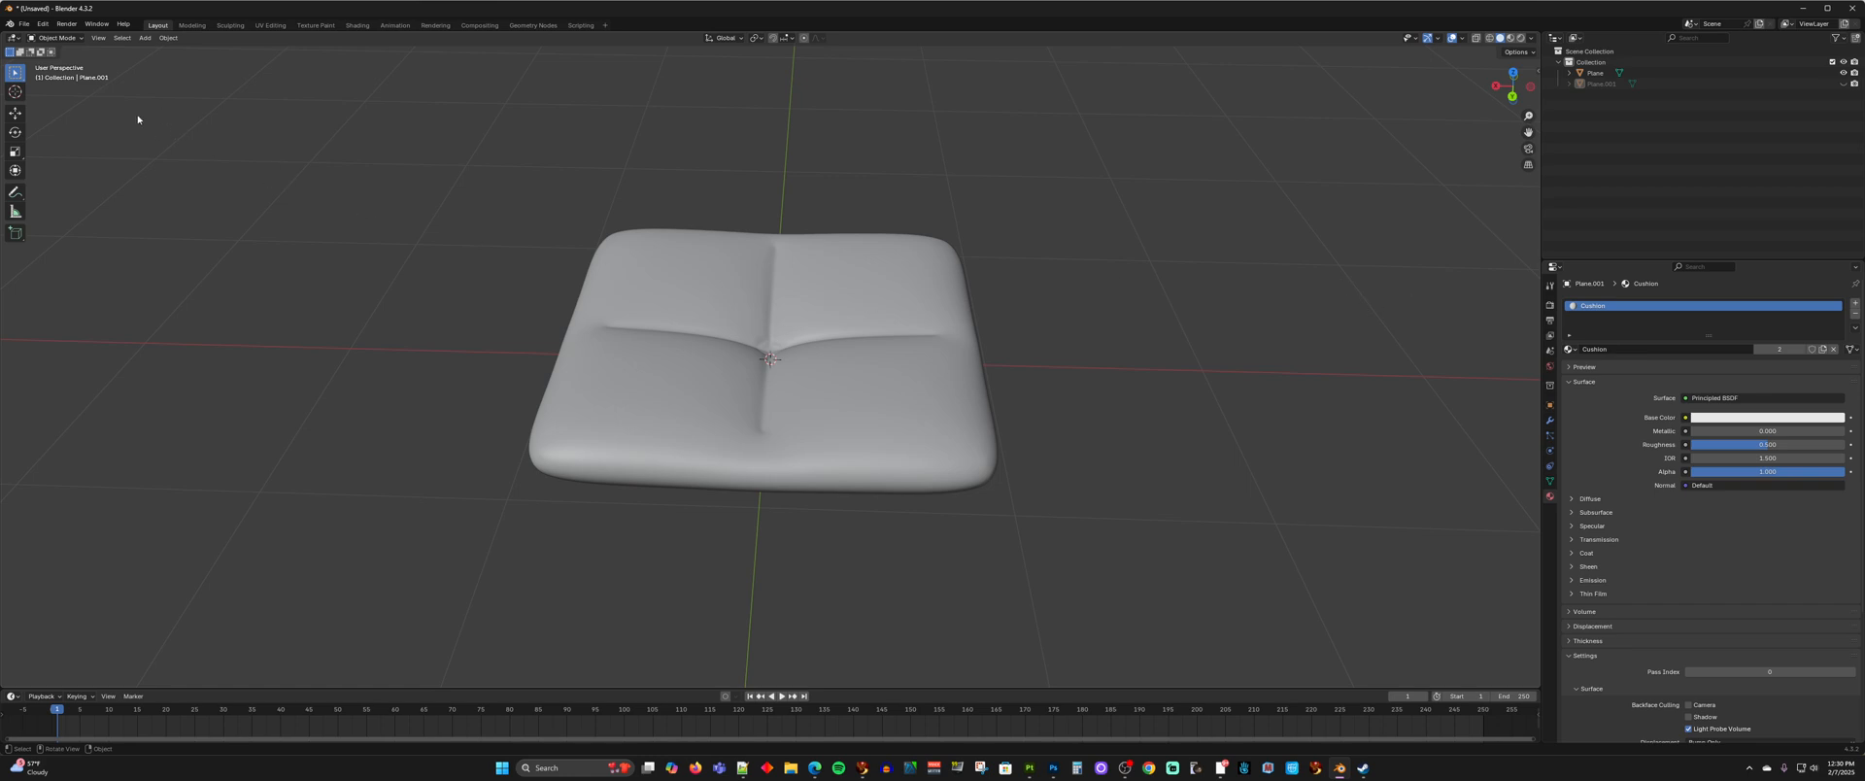
{"action": "left_click", "coordinate": [25, 25]}
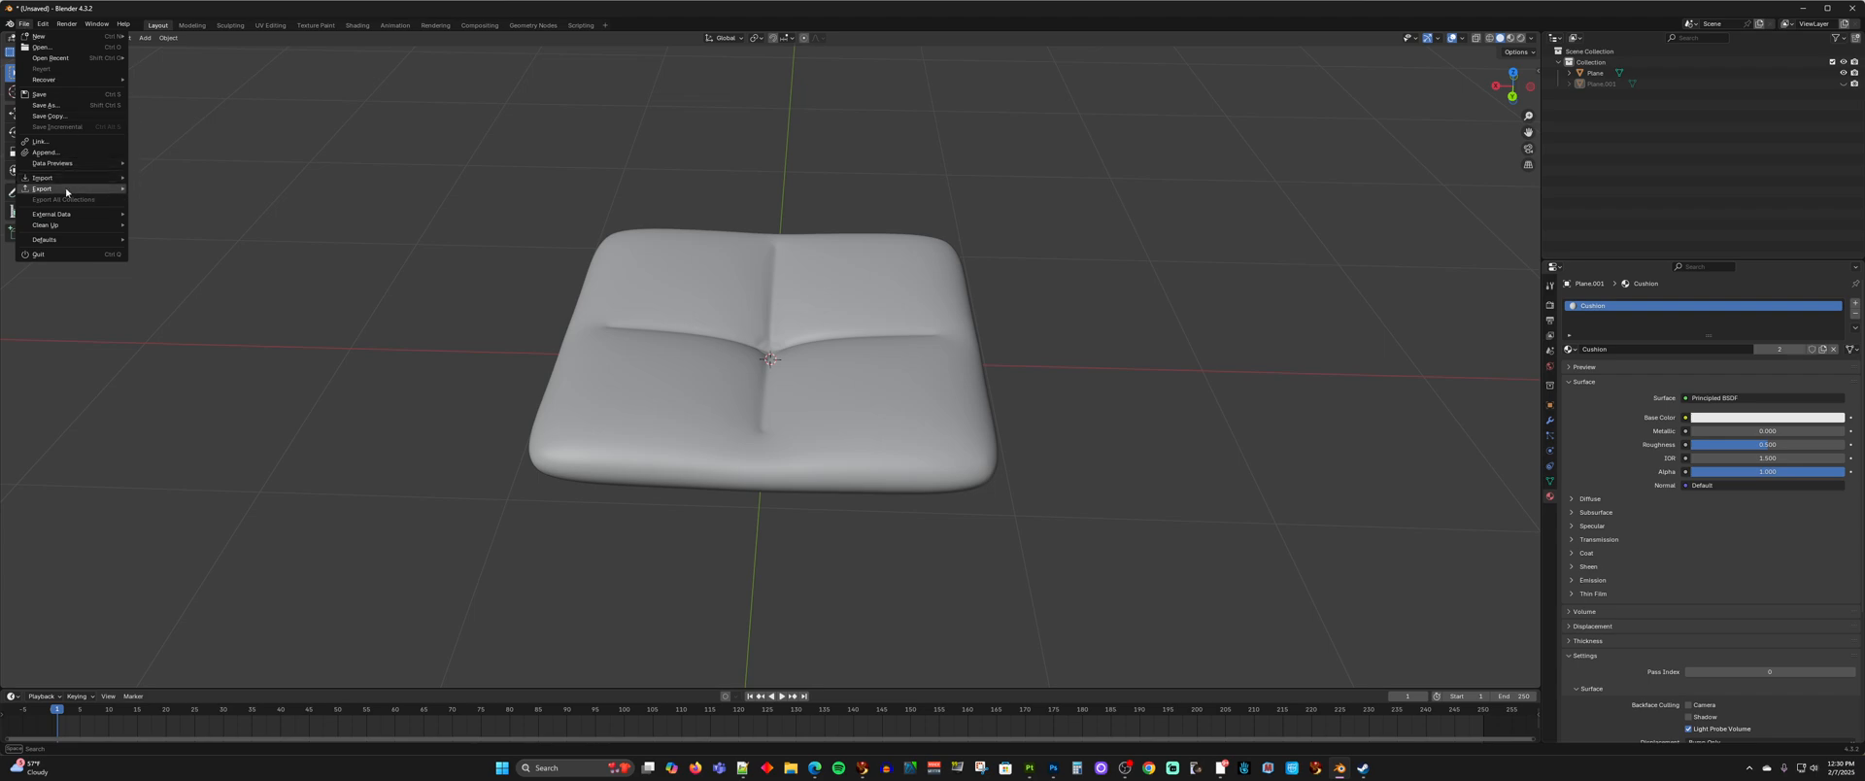
{"action": "mouse_move", "coordinate": [87, 188]}
{"action": "left_click", "coordinate": [165, 193]}
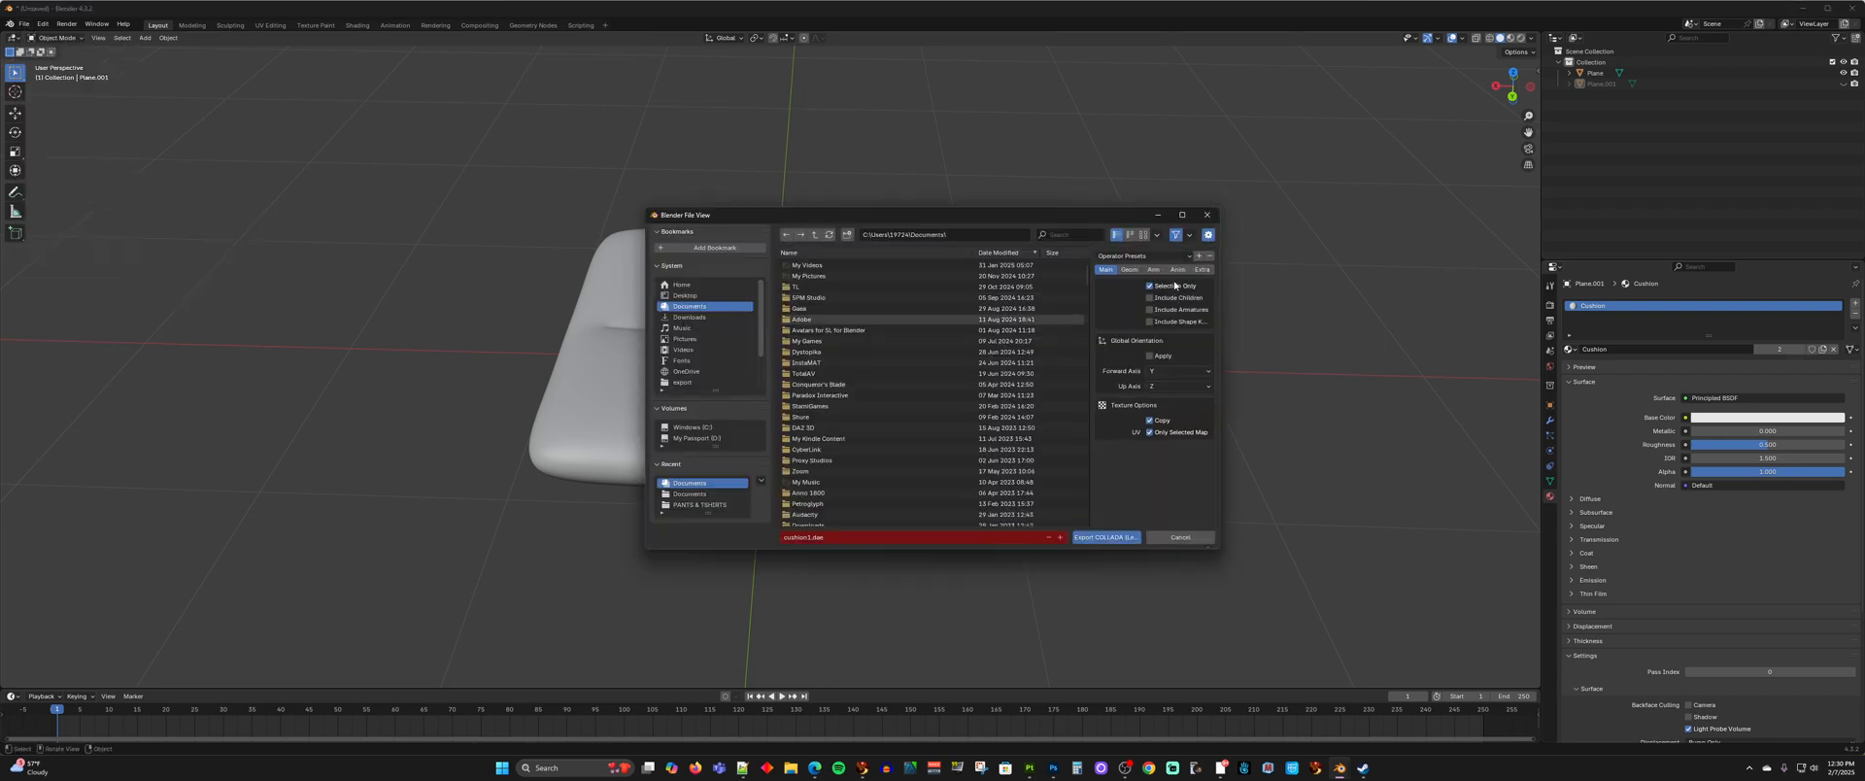
{"action": "left_click", "coordinate": [1126, 255]}
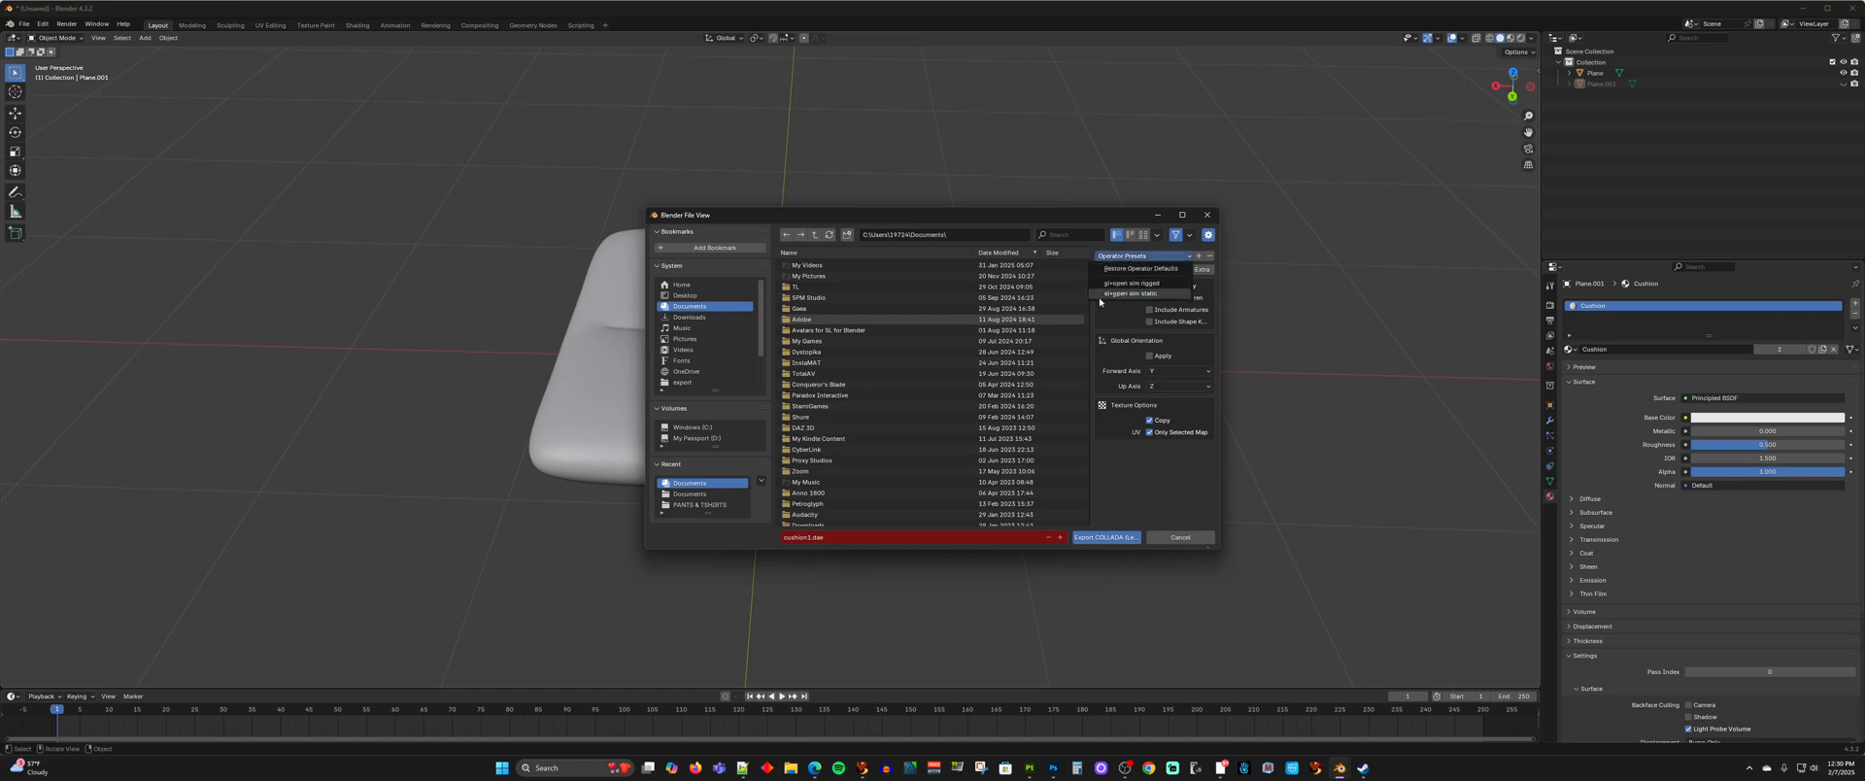
{"action": "left_click", "coordinate": [1132, 293]}
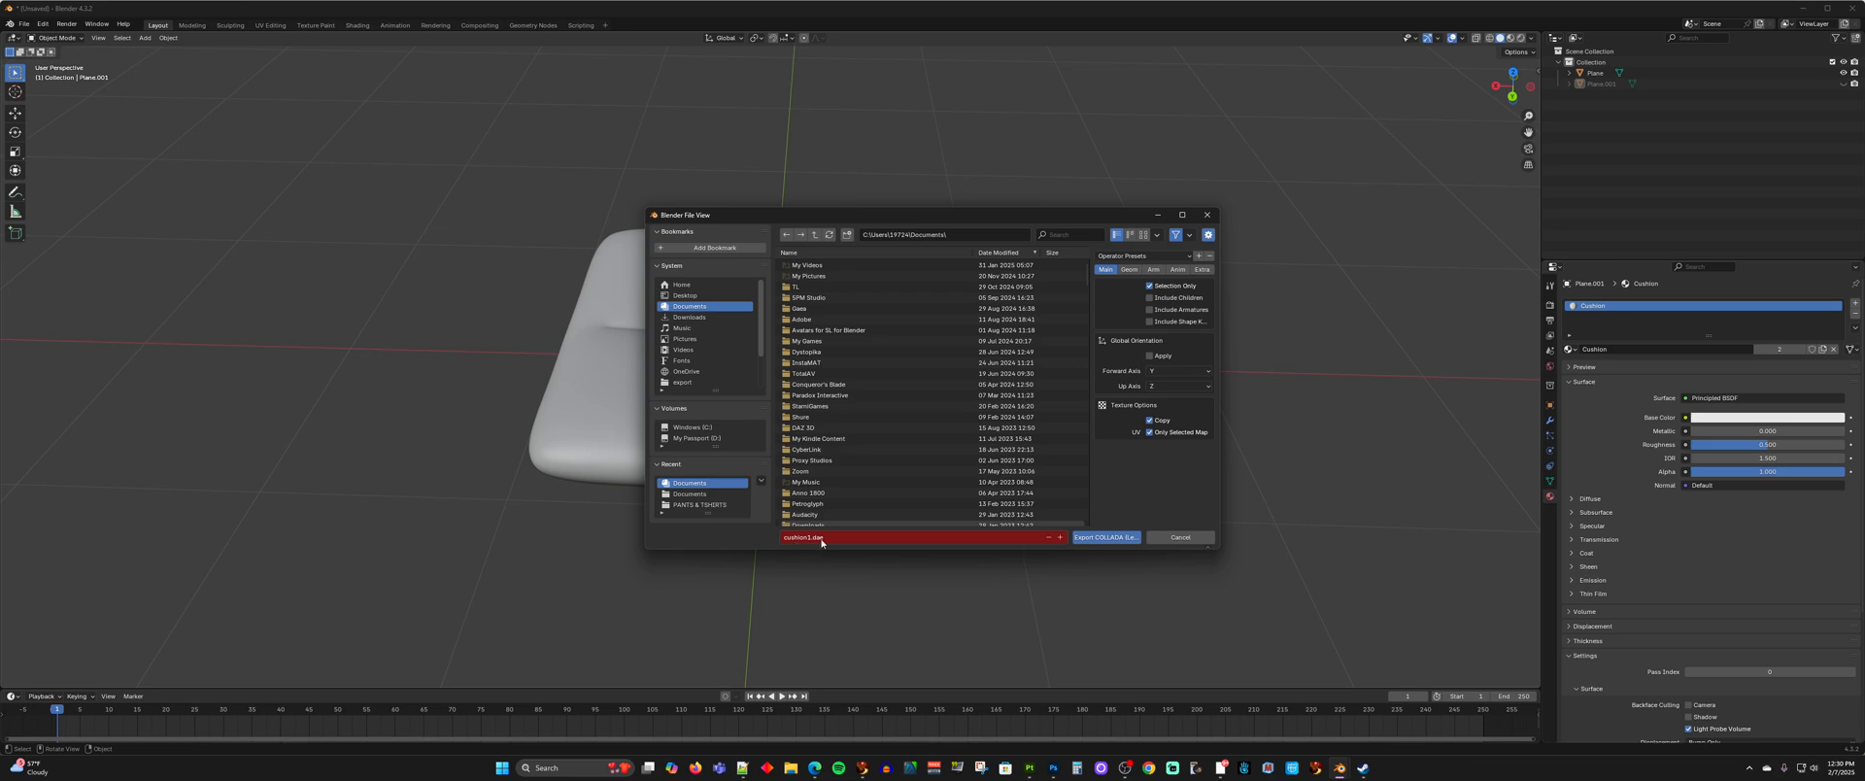
{"action": "left_click", "coordinate": [1181, 537]}
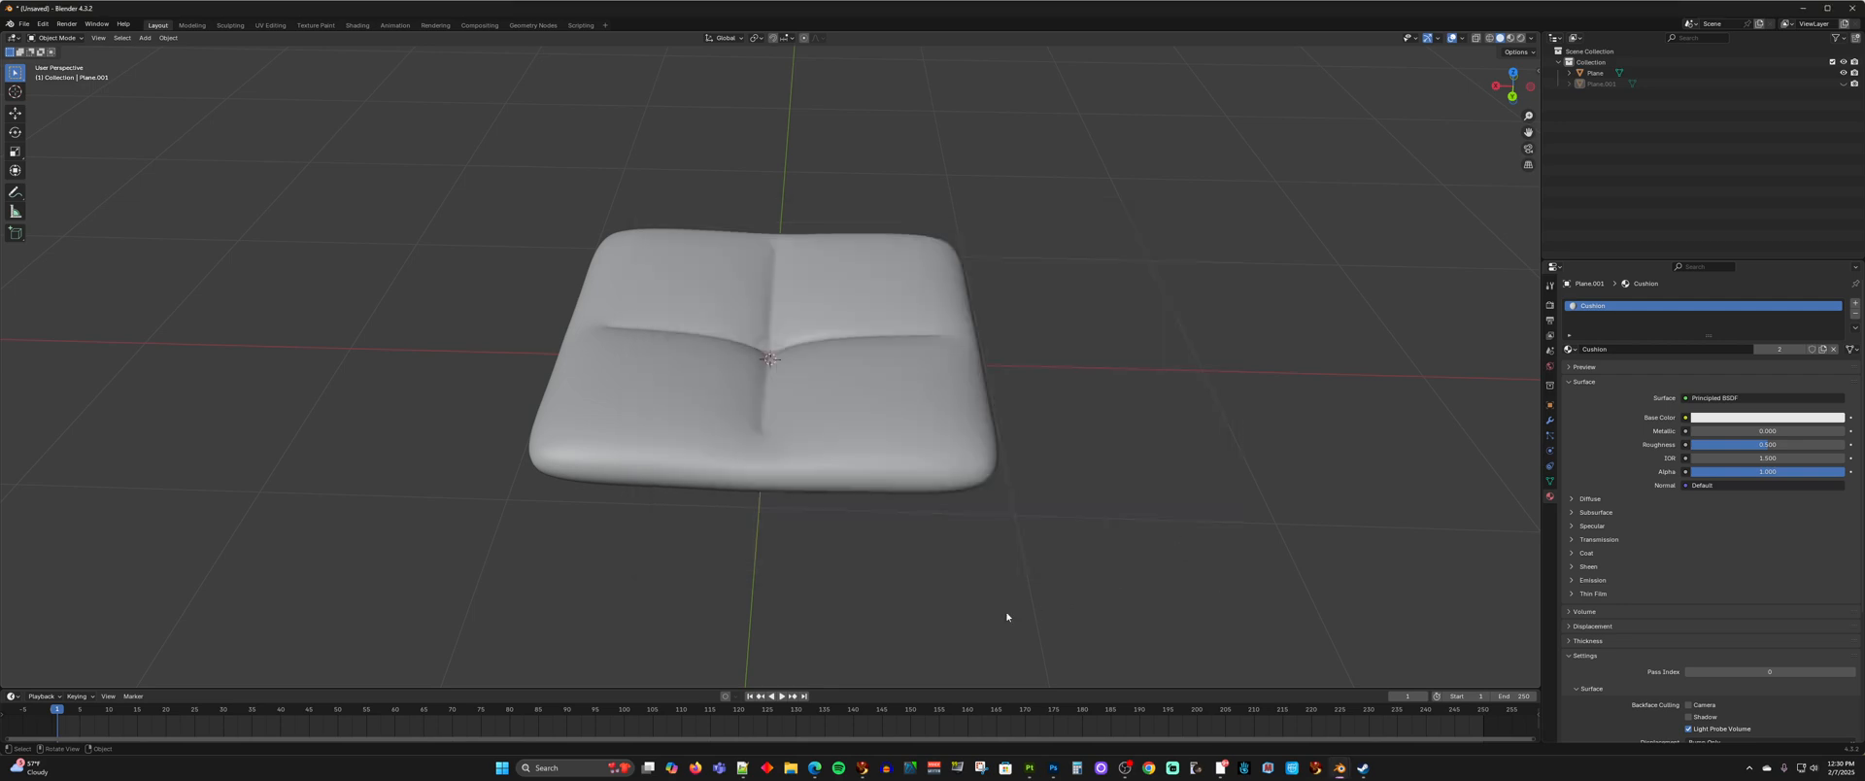
- Switch to the Firestorm viewer and load cushion1.dae from Documents as a mesh model for upload
{"action": "mouse_move", "coordinate": [864, 770]}
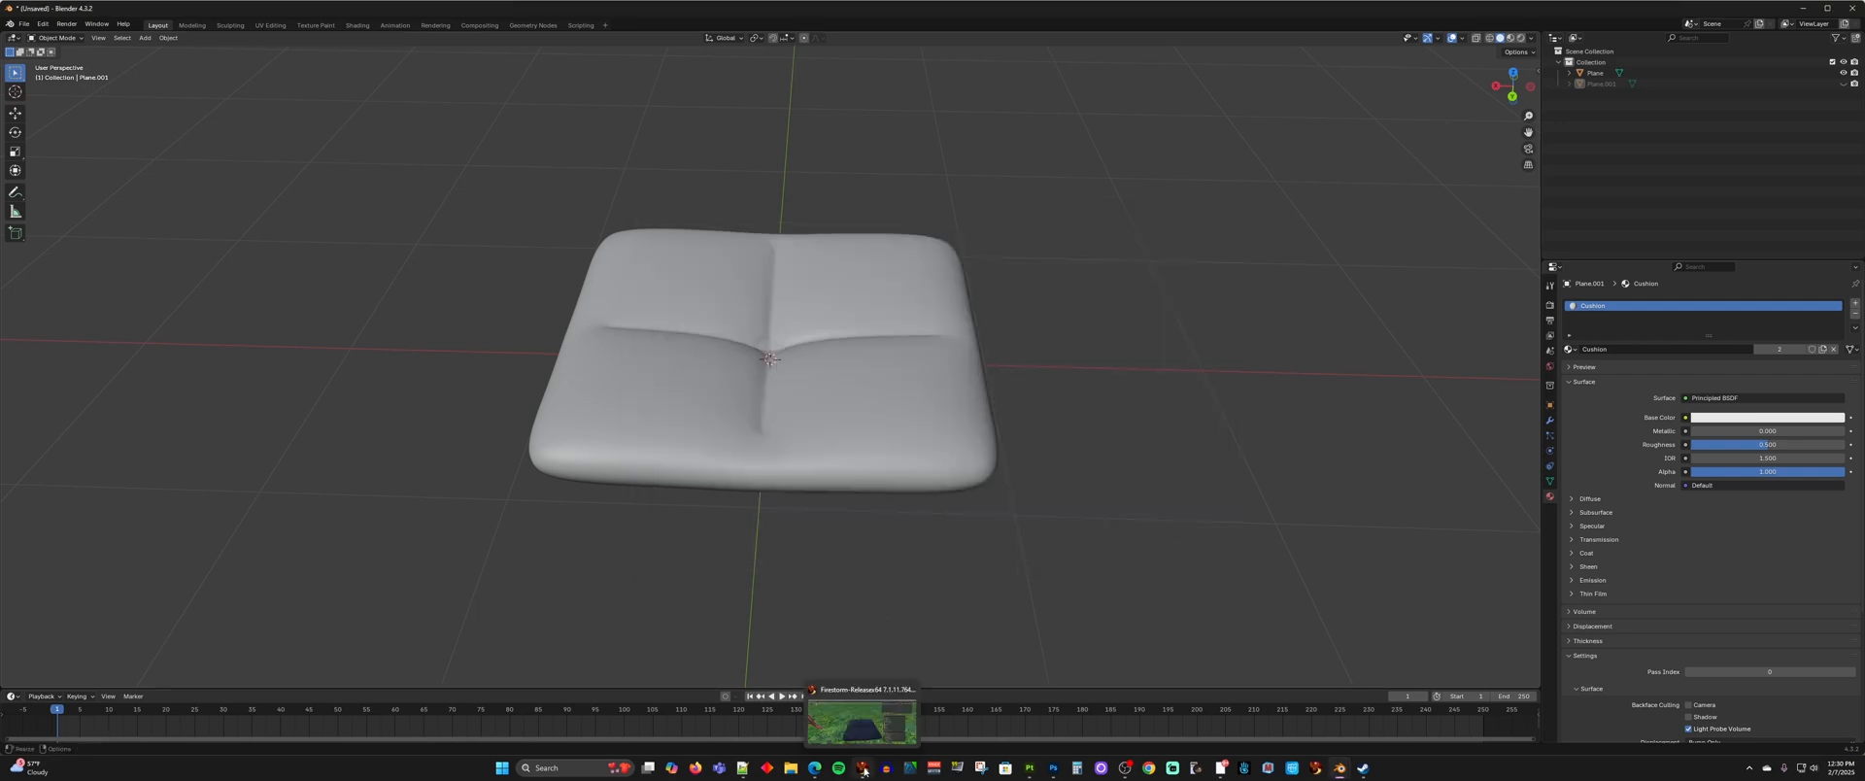
{"action": "left_click", "coordinate": [864, 770]}
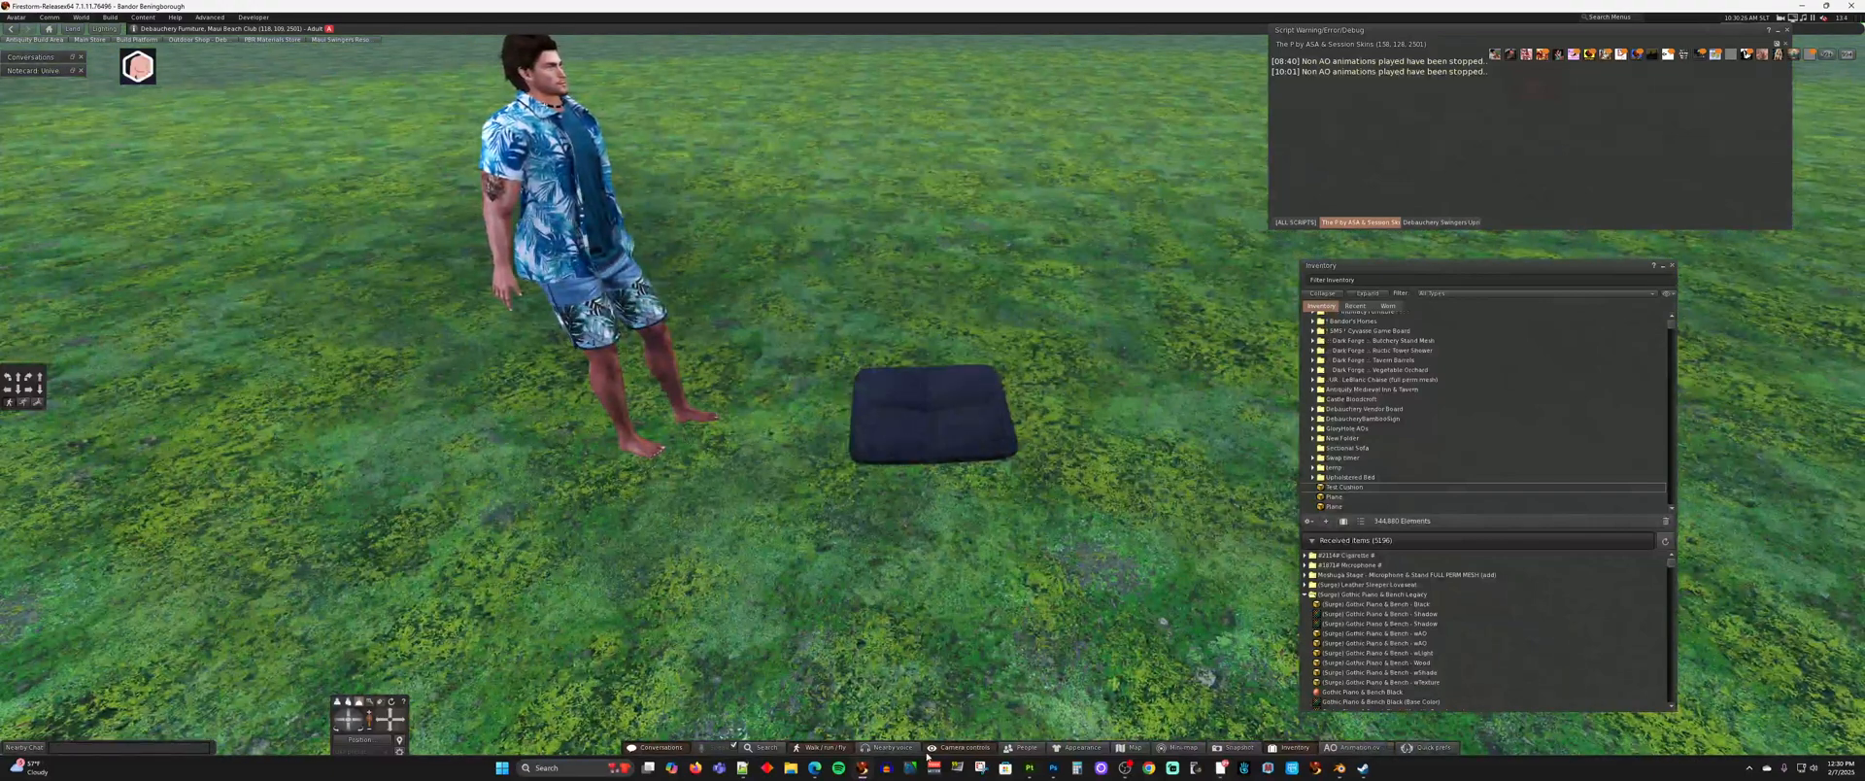
{"action": "left_click", "coordinate": [112, 17]}
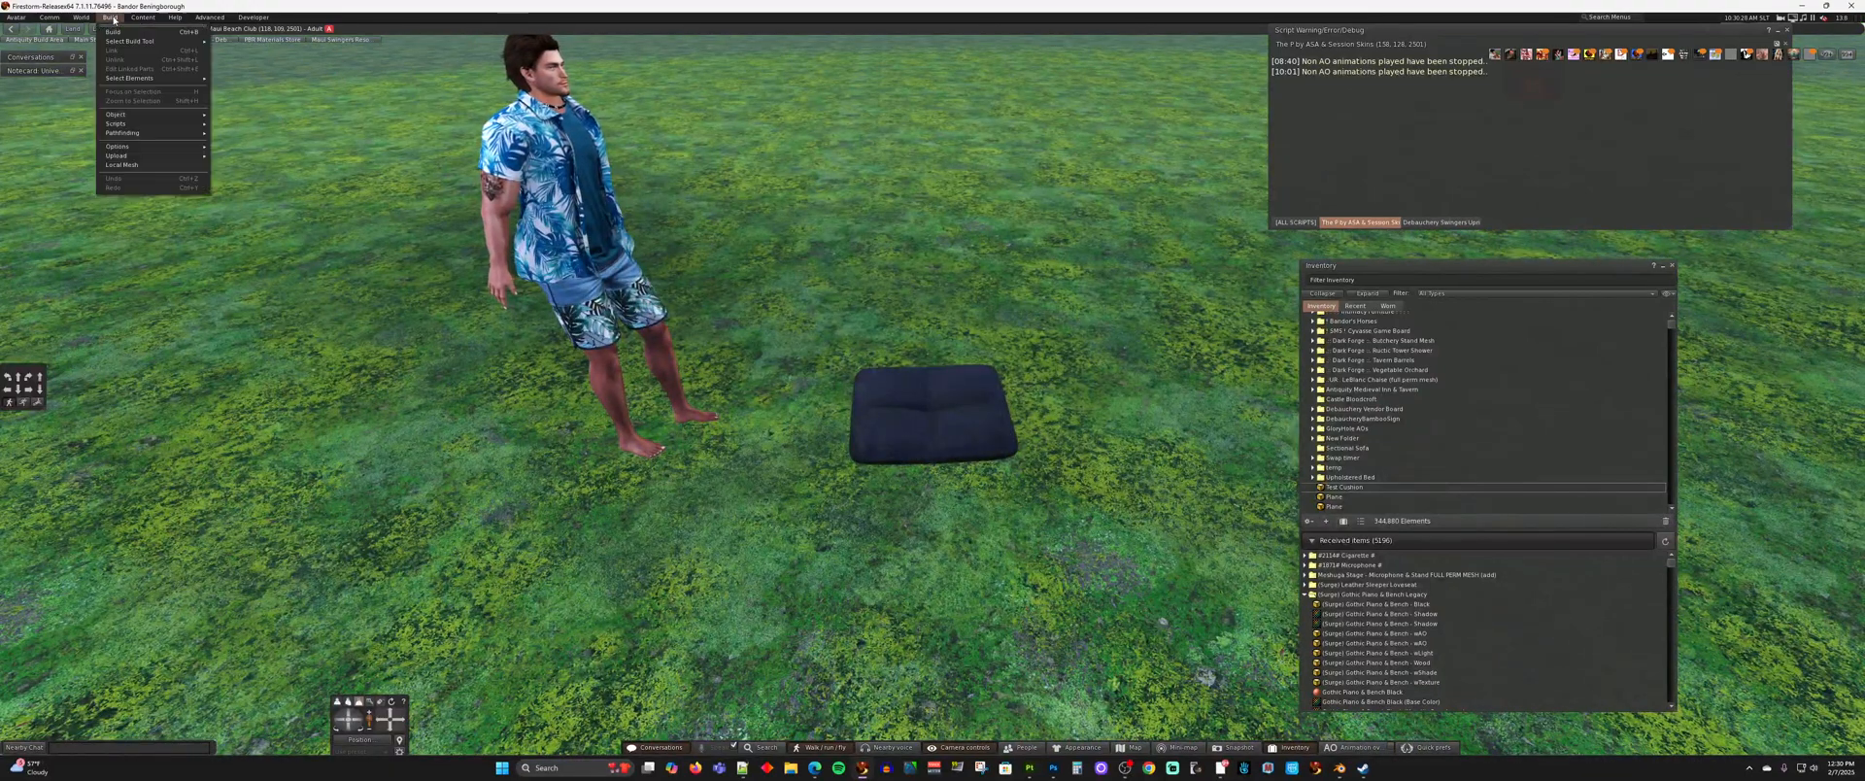
{"action": "mouse_move", "coordinate": [133, 151]}
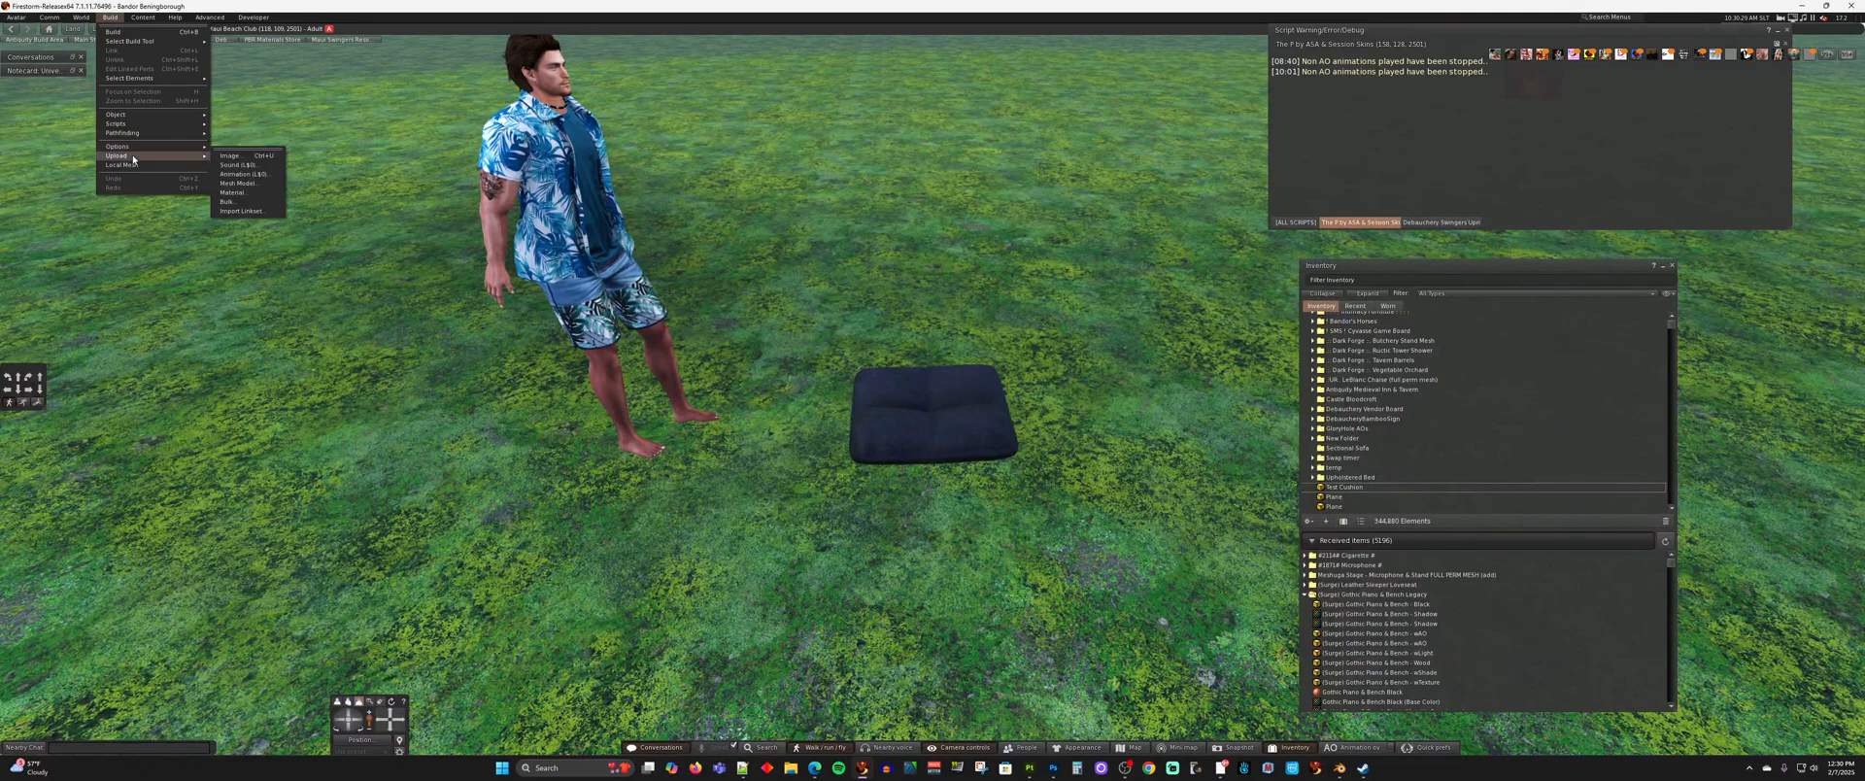
{"action": "left_click", "coordinate": [235, 183]}
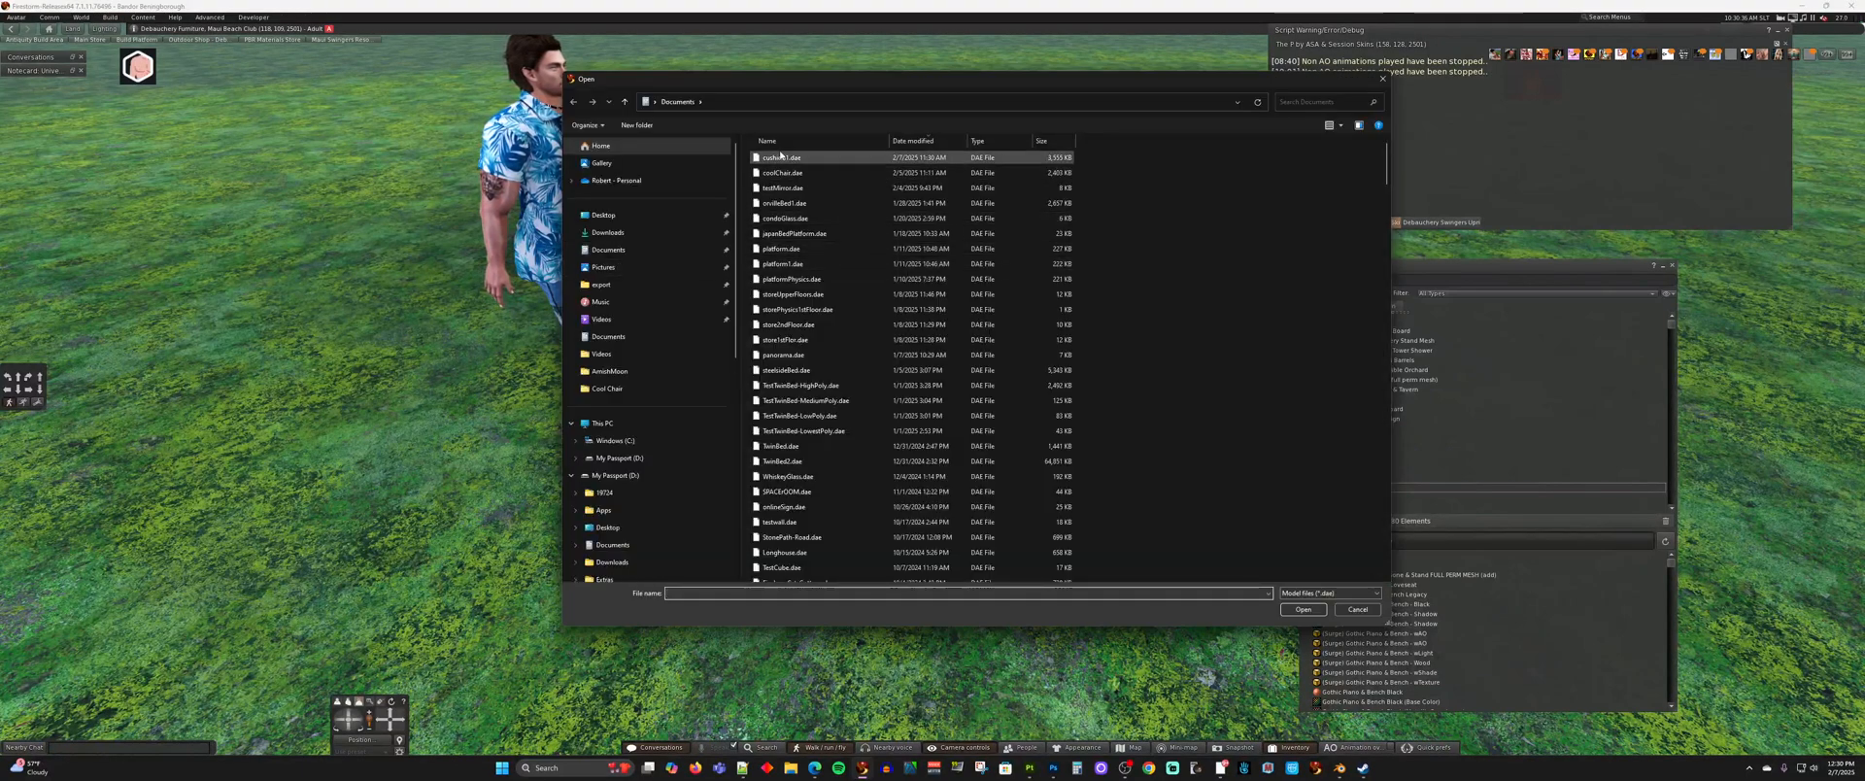
{"action": "left_click", "coordinate": [780, 157]}
{"action": "left_click", "coordinate": [1302, 609]}
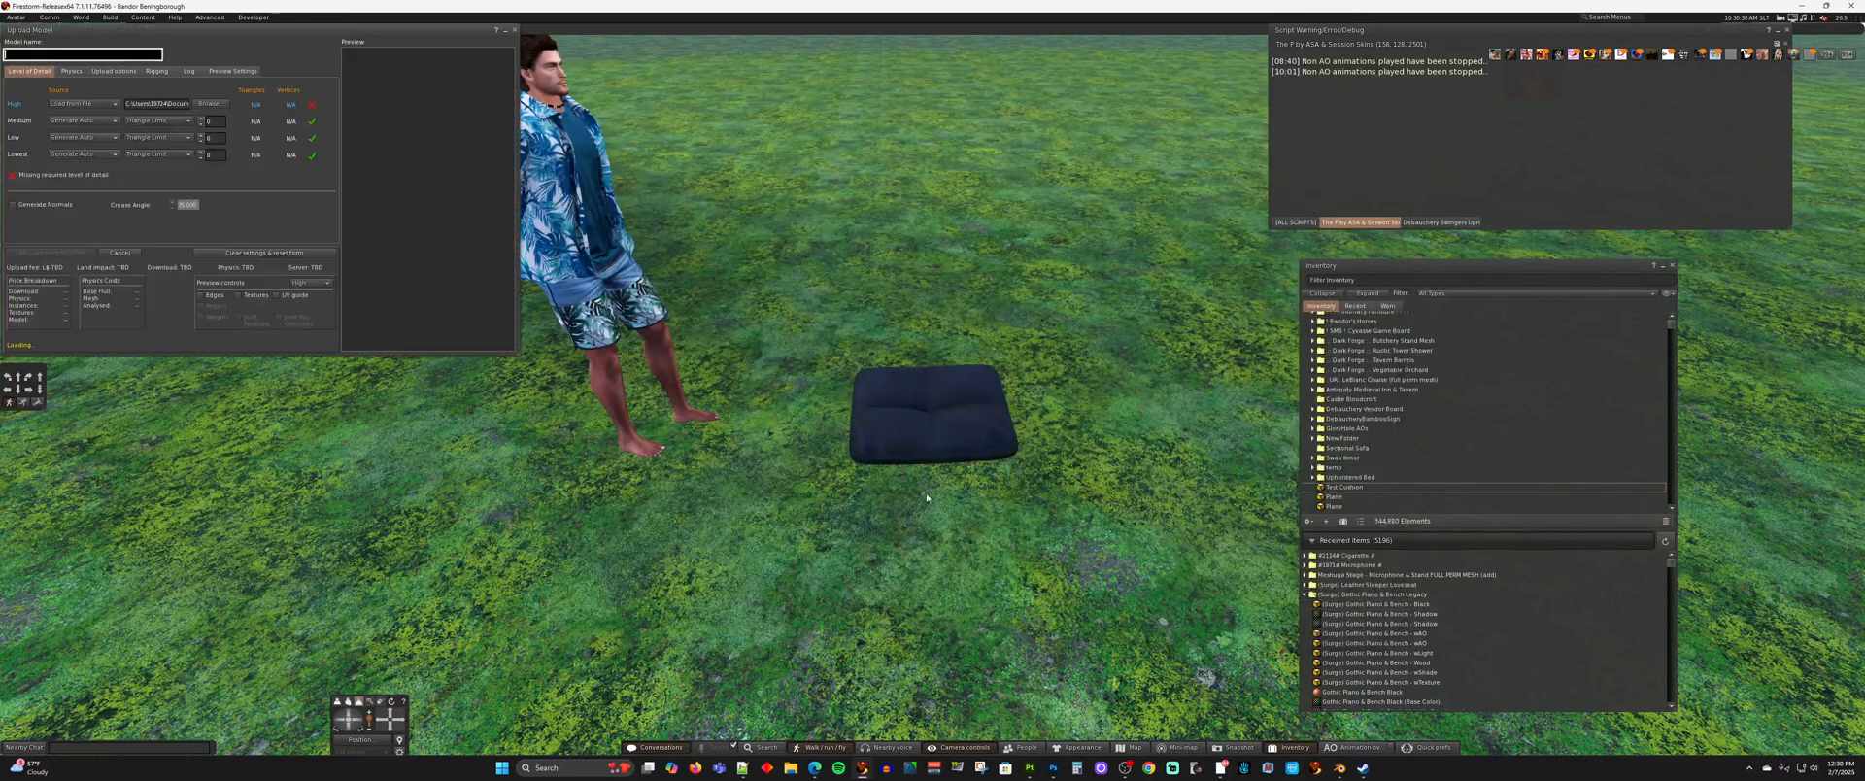
- Set the model's triangle limits to 100 for Medium, 50 for Low and 0 for Lowest level of detail
{"action": "left_click", "coordinate": [213, 122]}
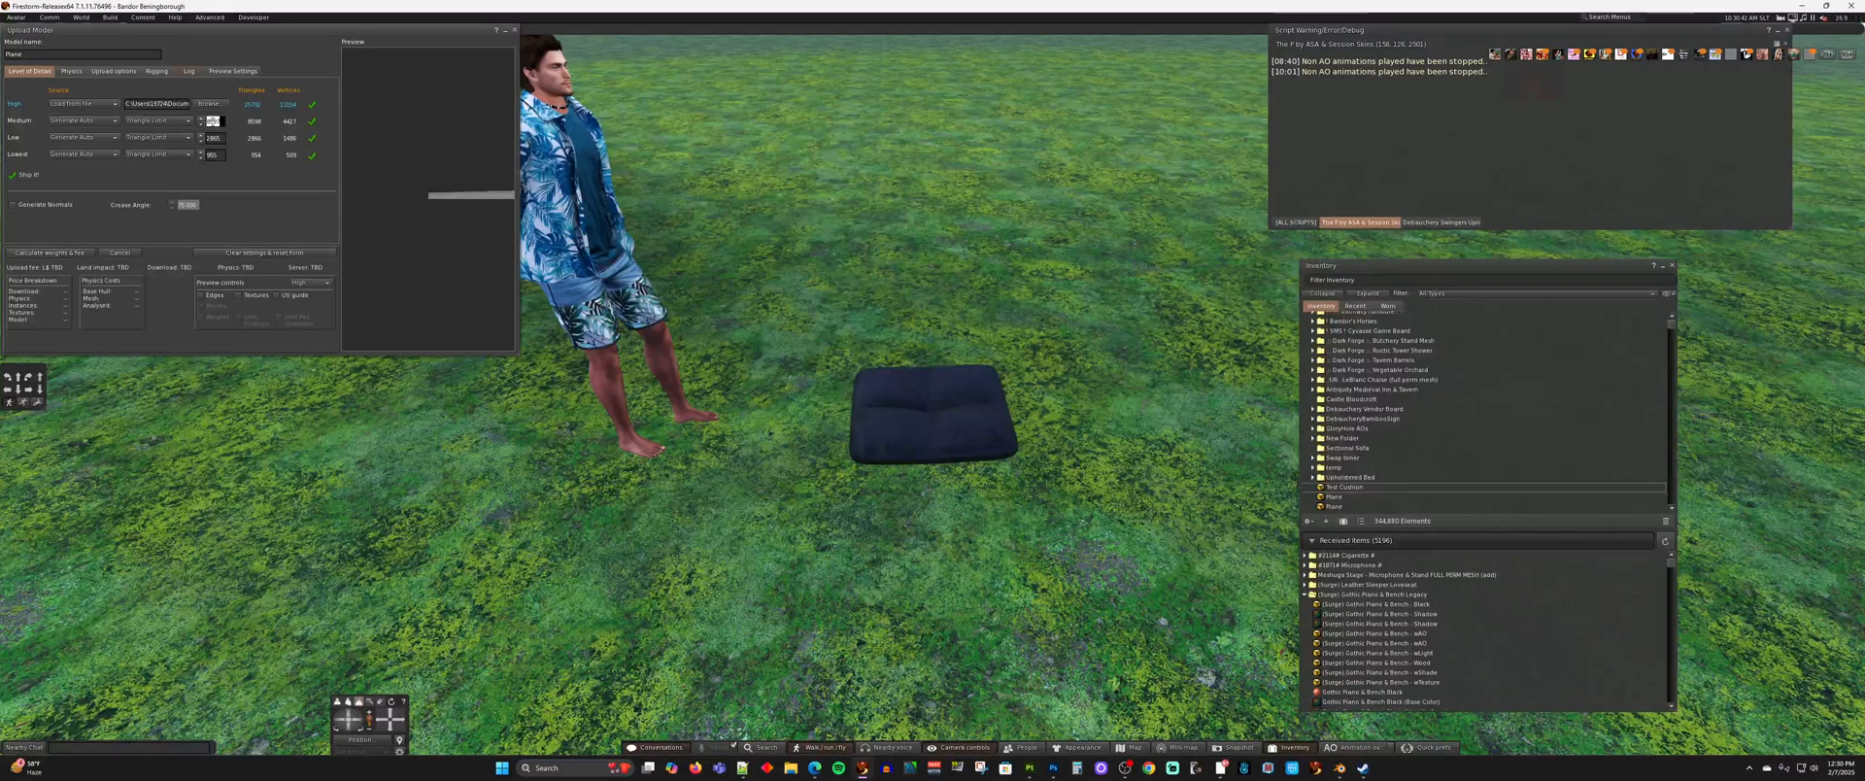
{"action": "type", "text": "100"}
{"action": "key", "text": "Tab"}
{"action": "key", "text": "Tab"}
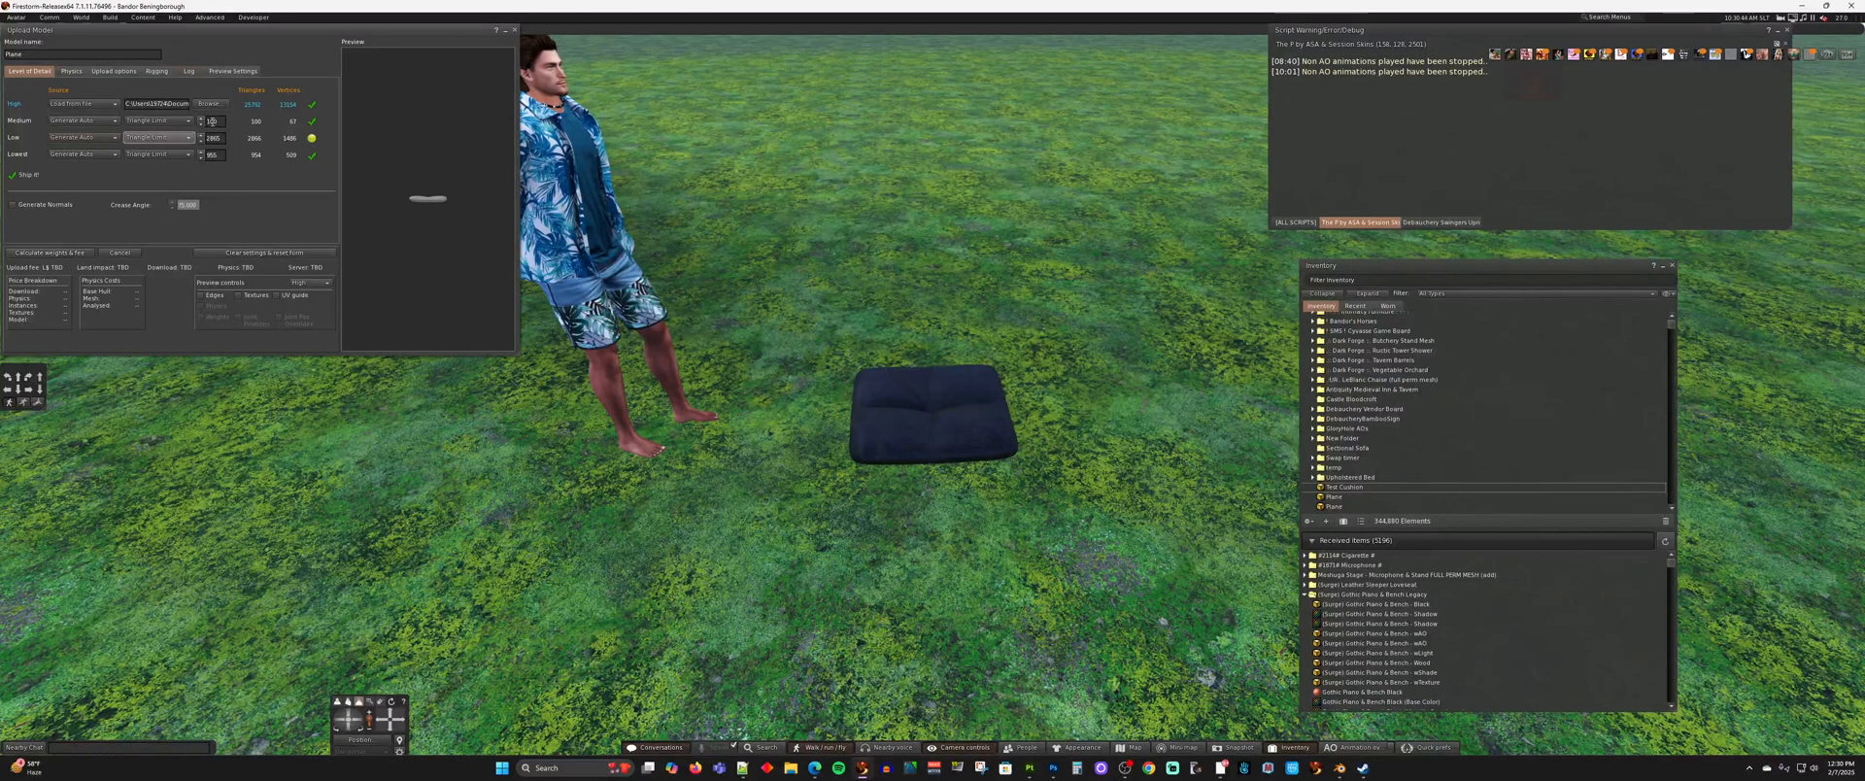
{"action": "key", "text": "Tab"}
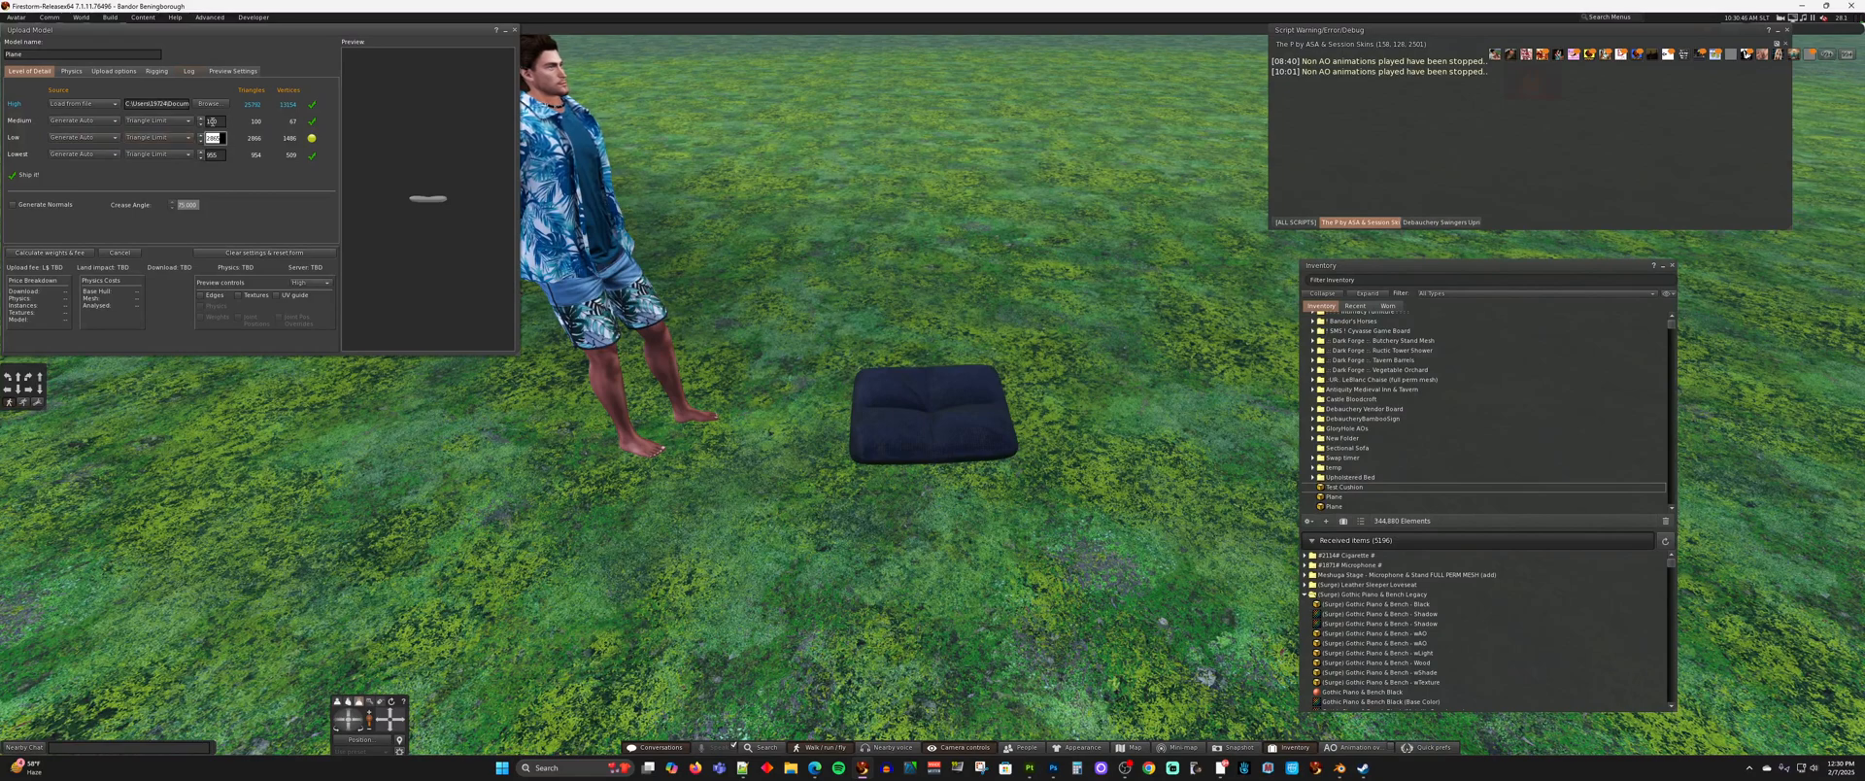
{"action": "type", "text": "50"}
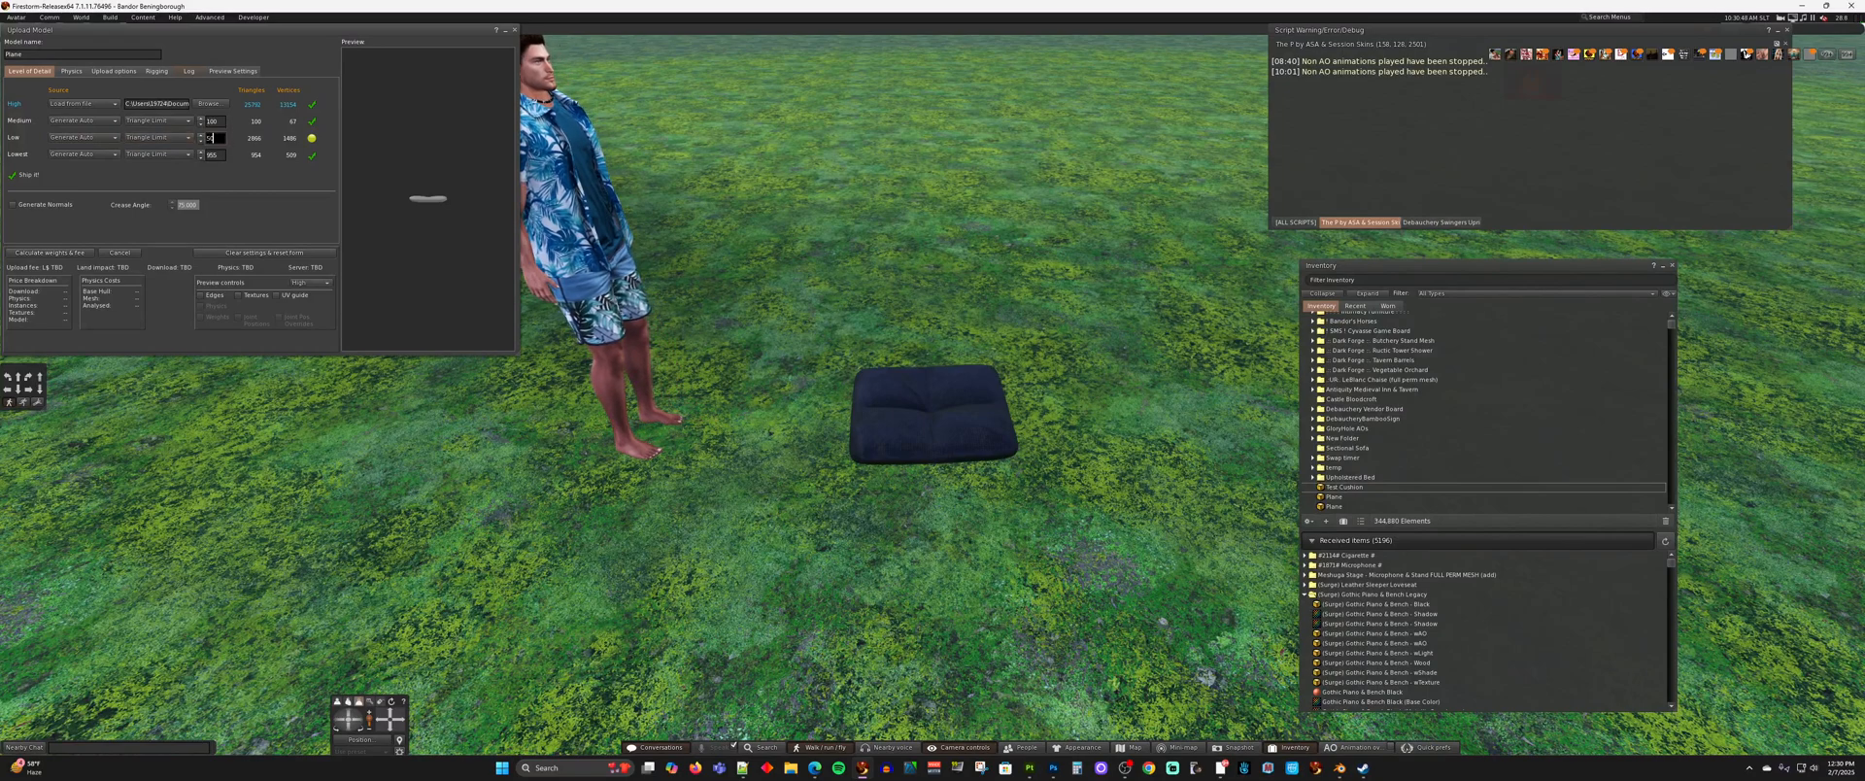
{"action": "key", "text": "Tab"}
{"action": "key", "text": "Tab"}
{"action": "key", "text": "Tab"}
{"action": "type", "text": "0"}
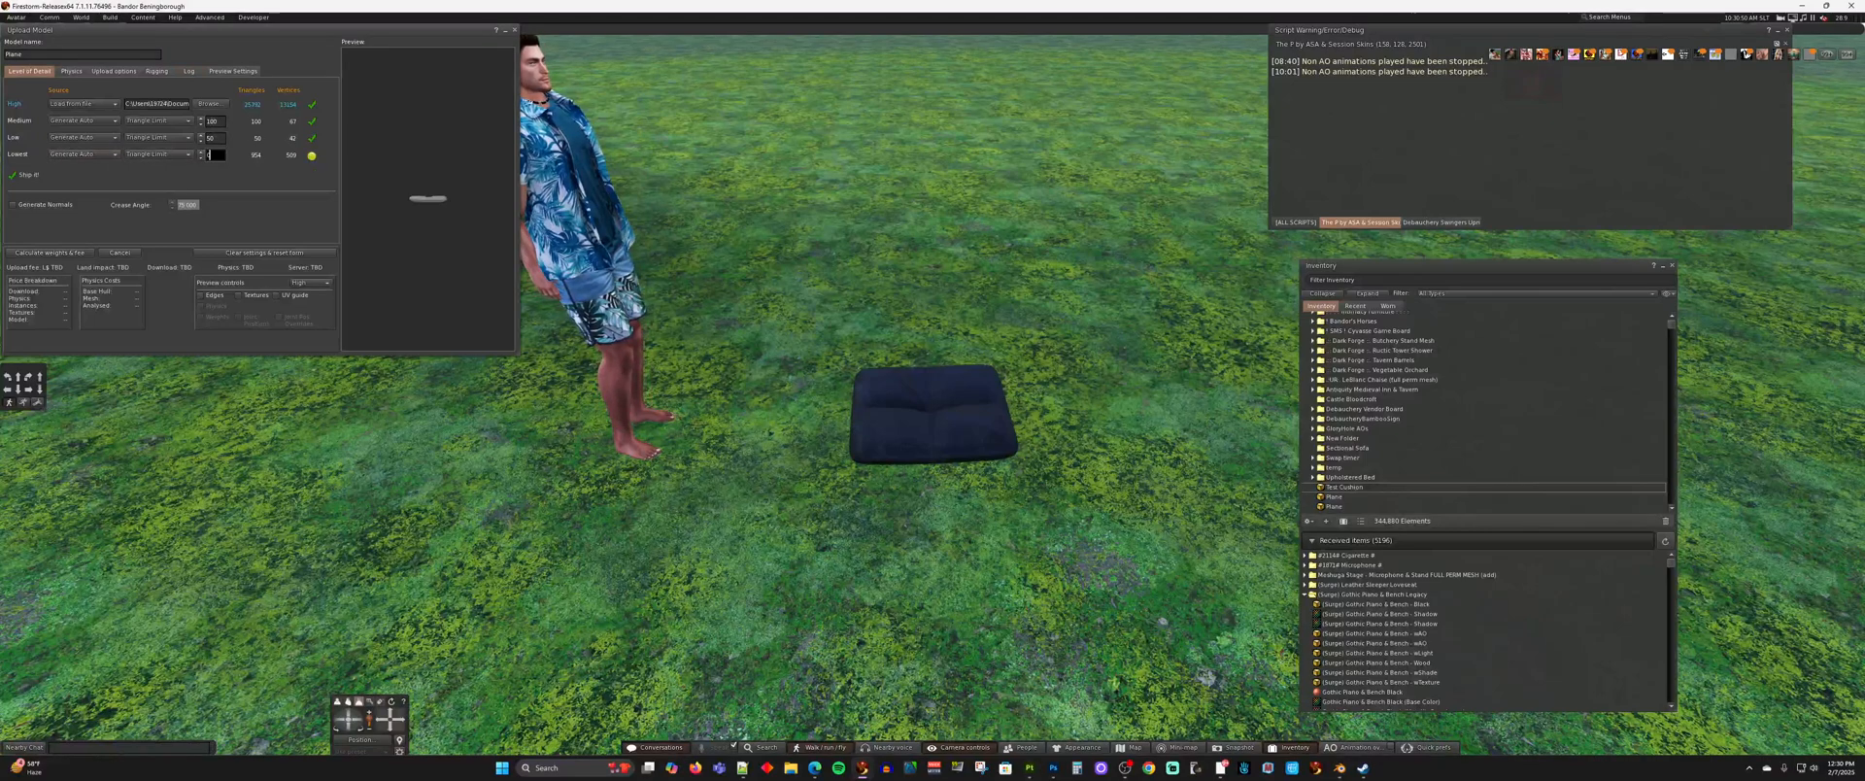
{"action": "key", "text": "Tab"}
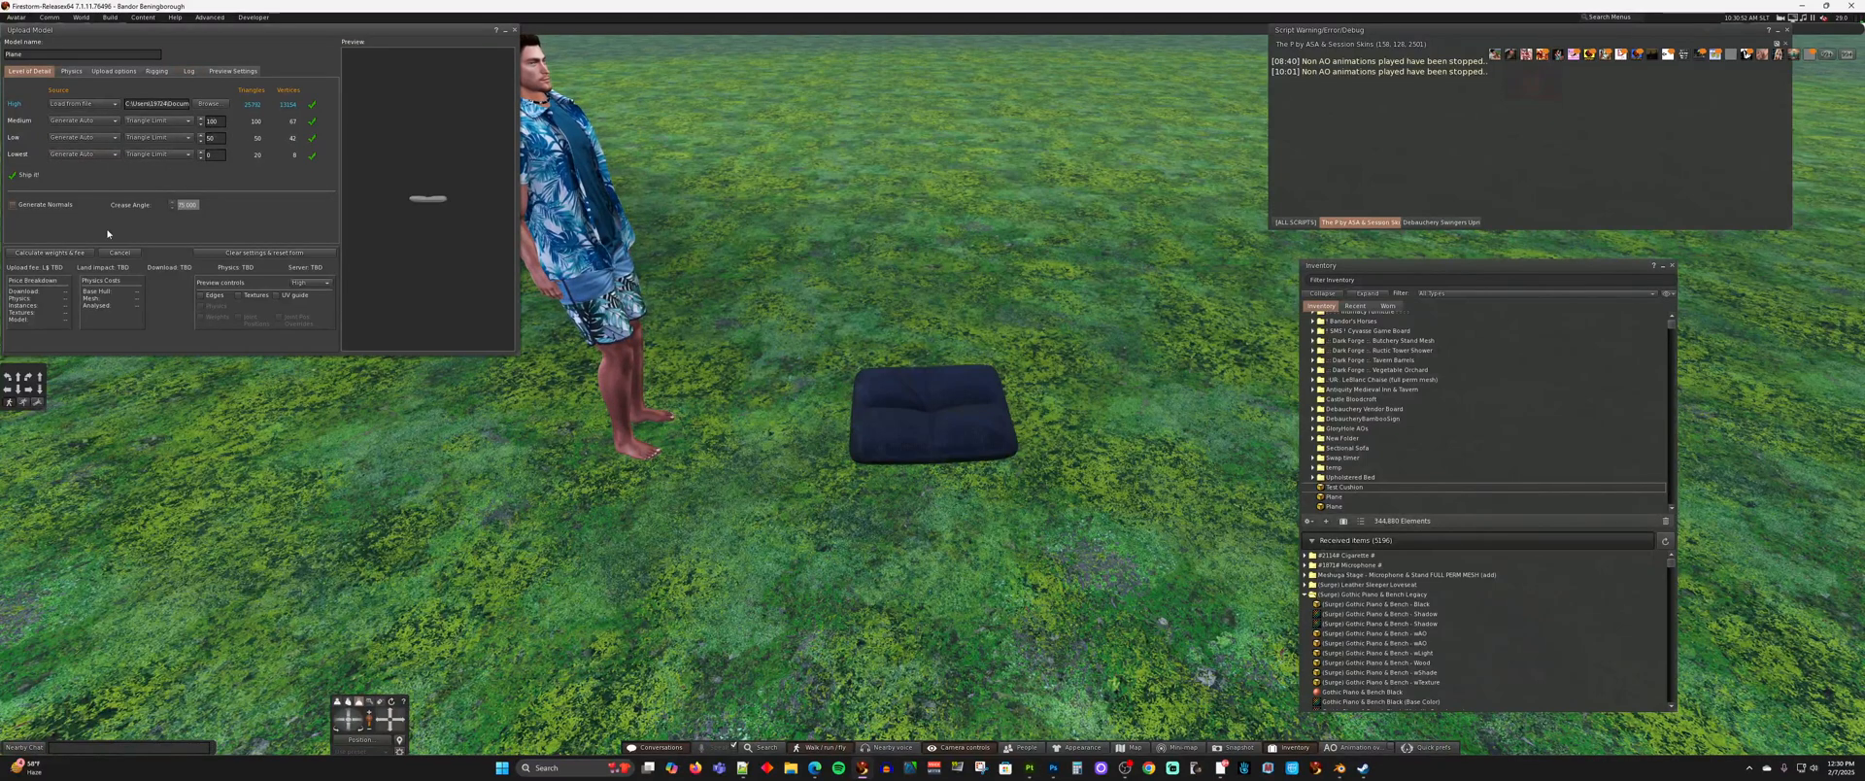
- Calculate the model's upload weights and fee, and set the Medium level's triangle limit to 50
{"action": "left_click", "coordinate": [23, 253]}
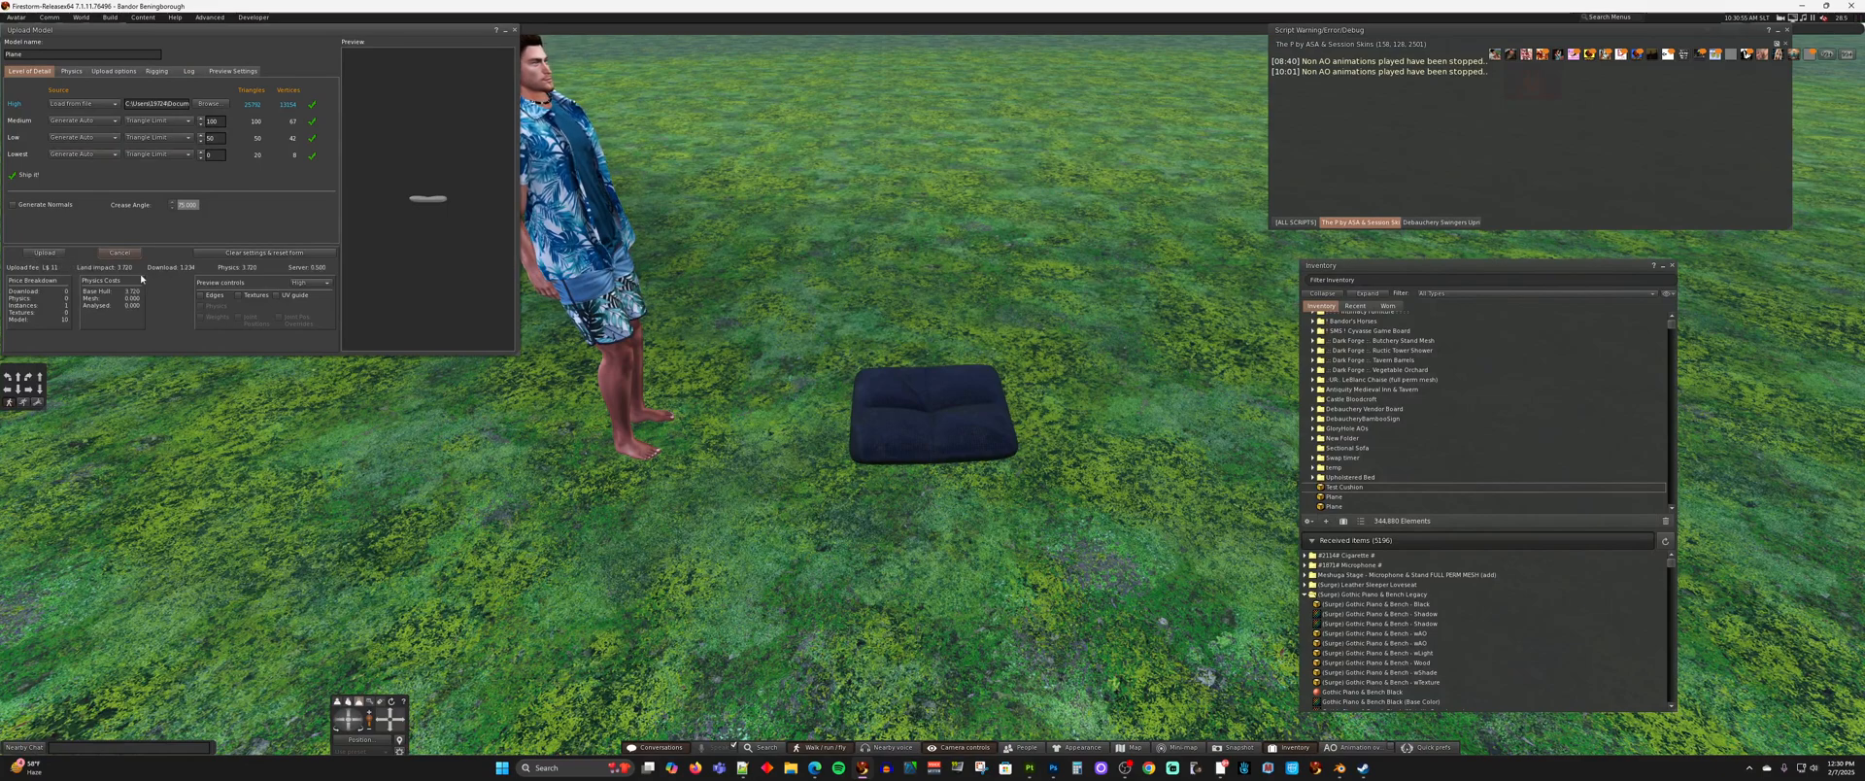
{"action": "left_click", "coordinate": [211, 120]}
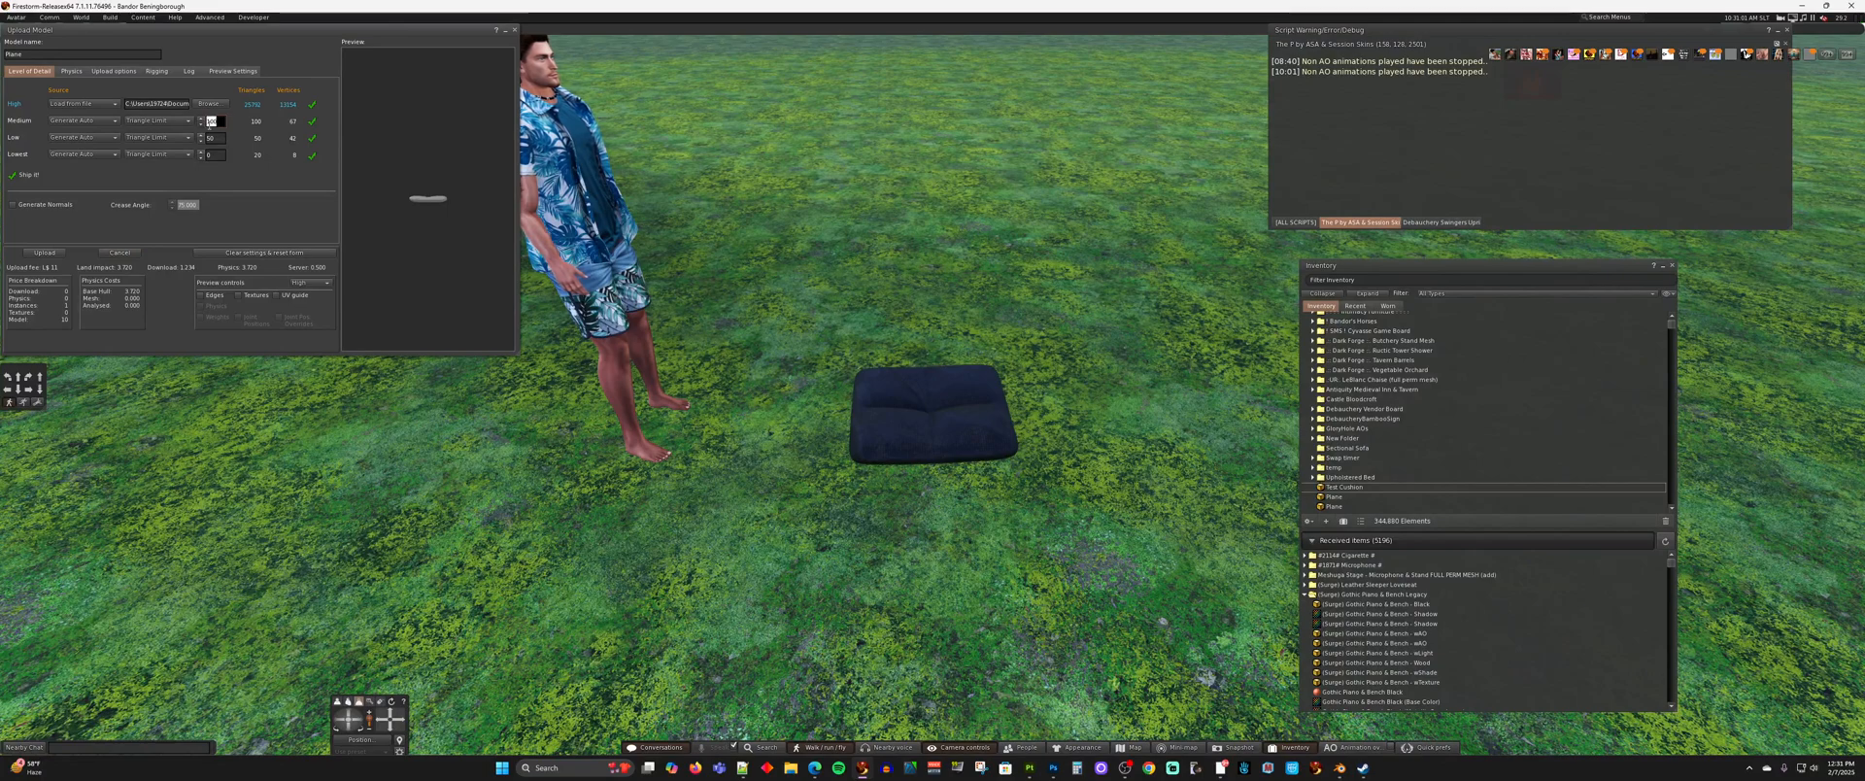
{"action": "type", "text": "5"}
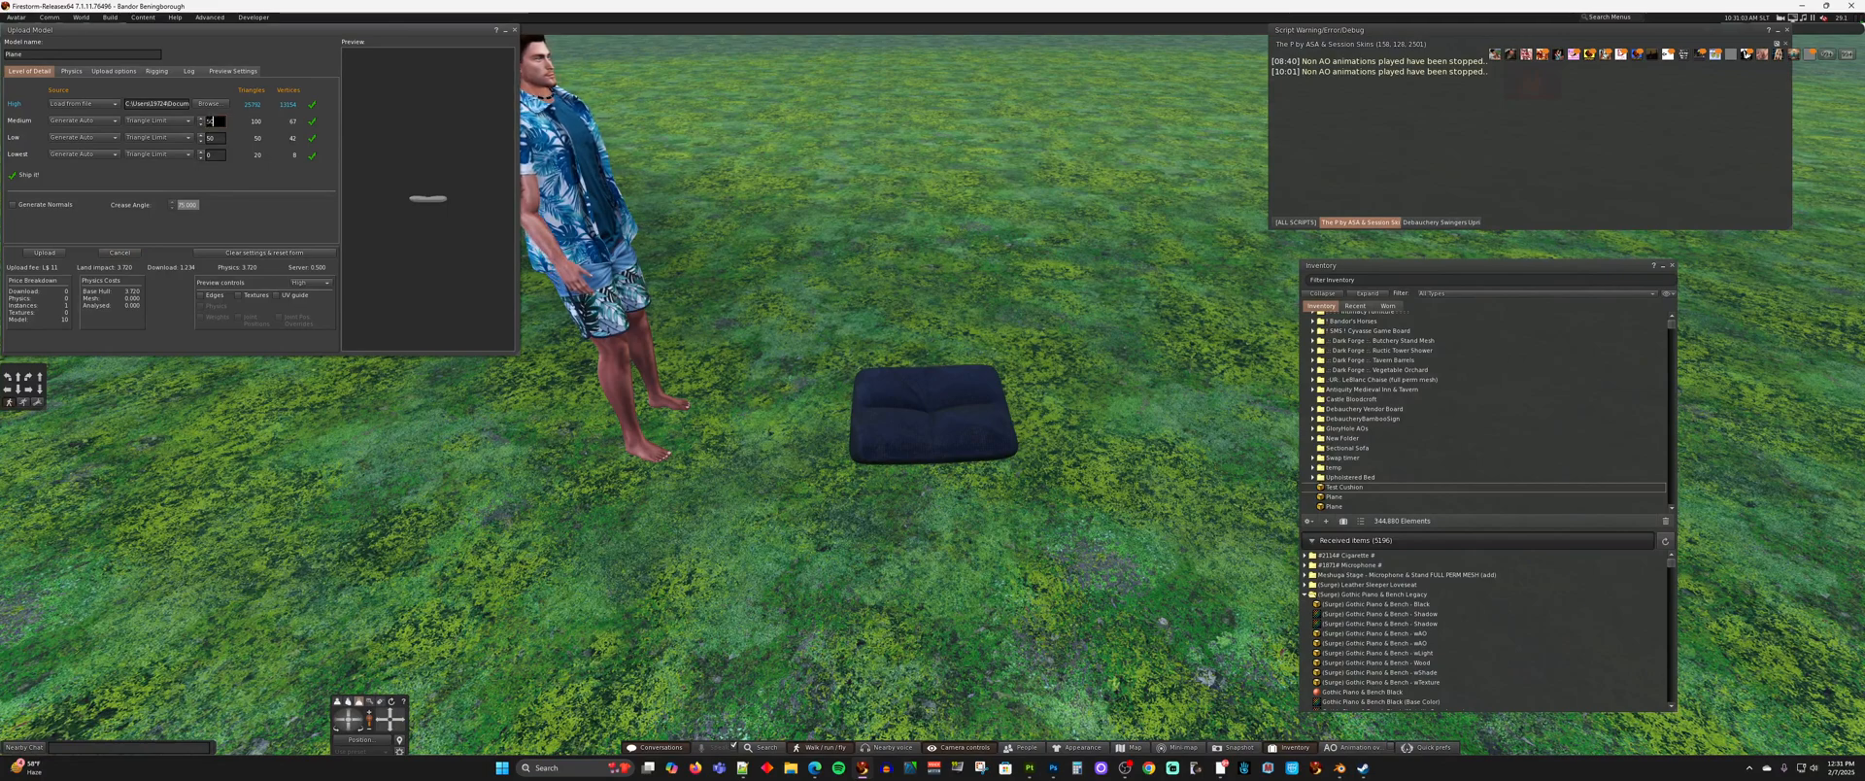
{"action": "type", "text": "0"}
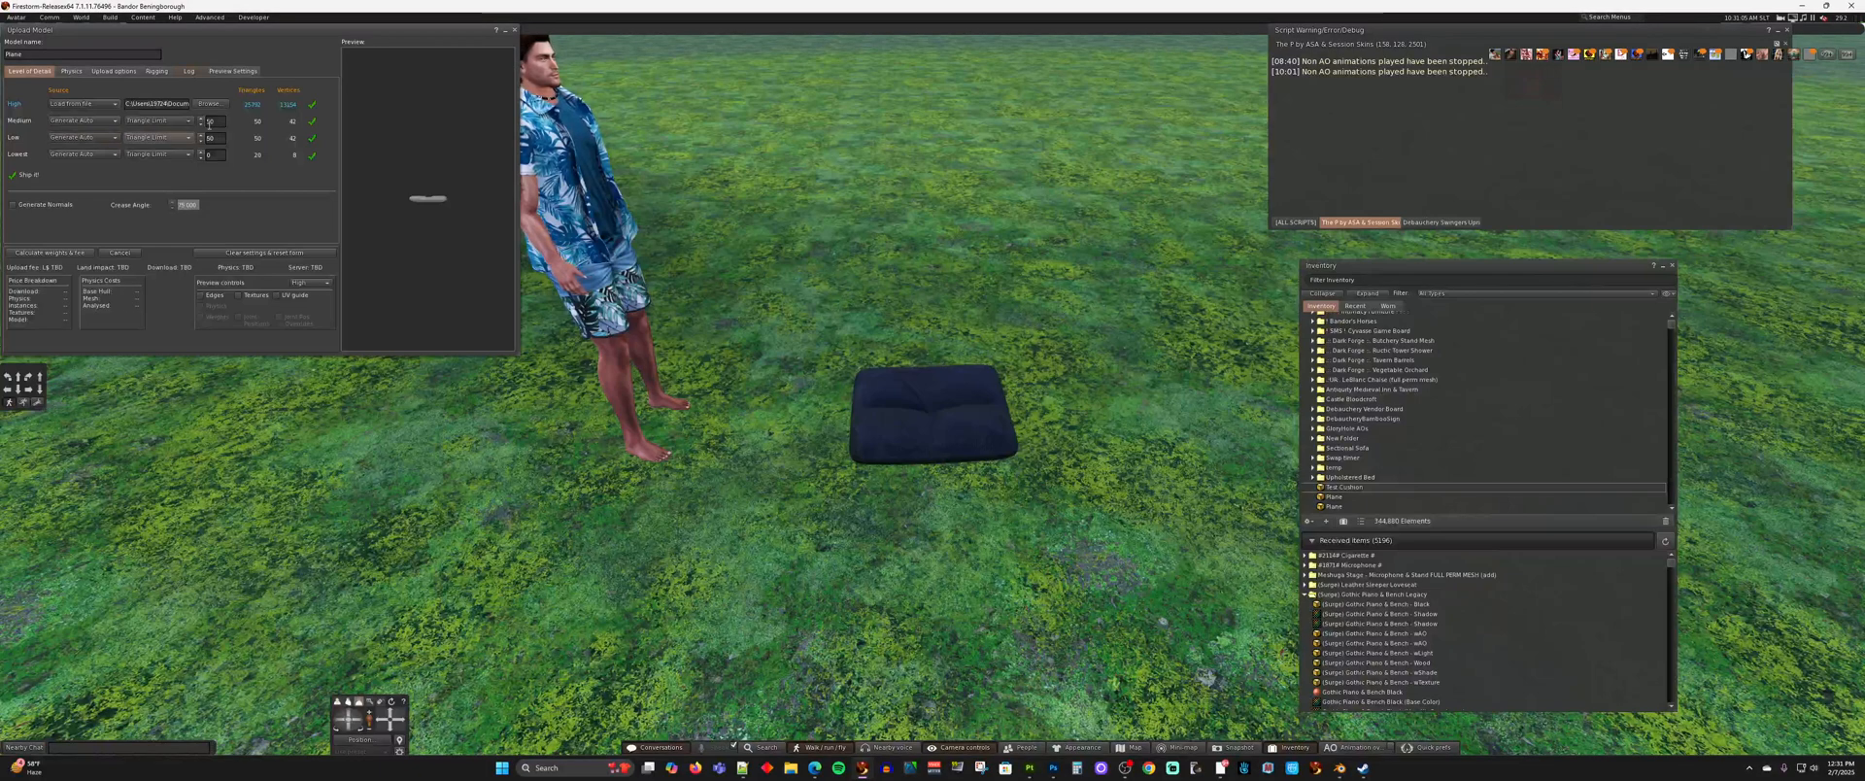
{"action": "key", "text": "Tab"}
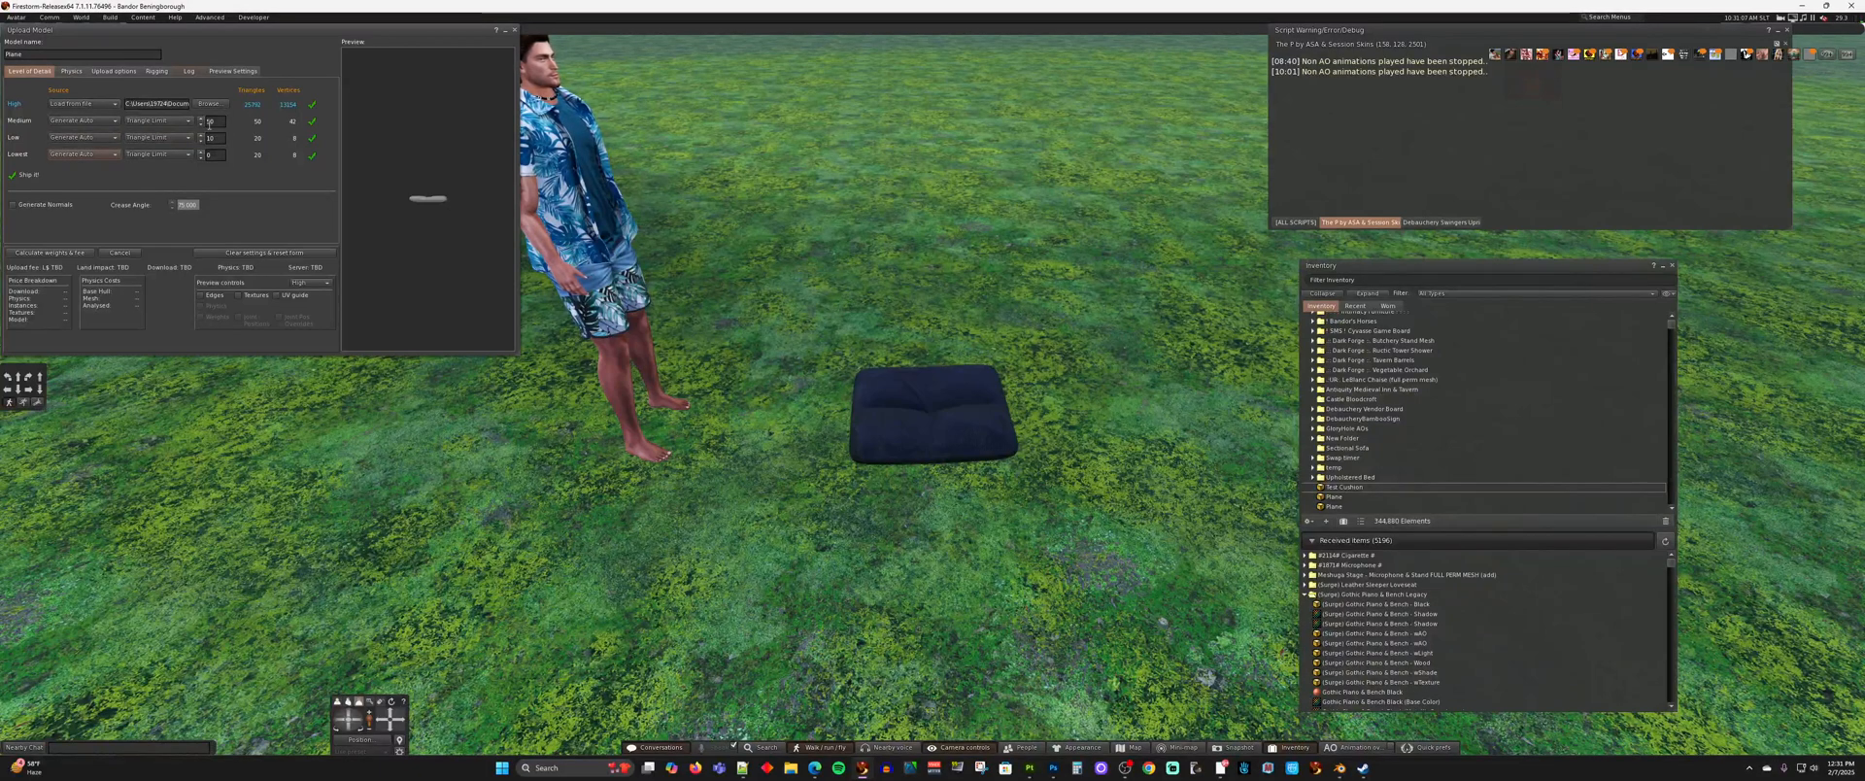
- Recalculate the fee and upload the cushion model, and rez the new Plane item on the grass beside the dark cushion
{"action": "left_click", "coordinate": [44, 255]}
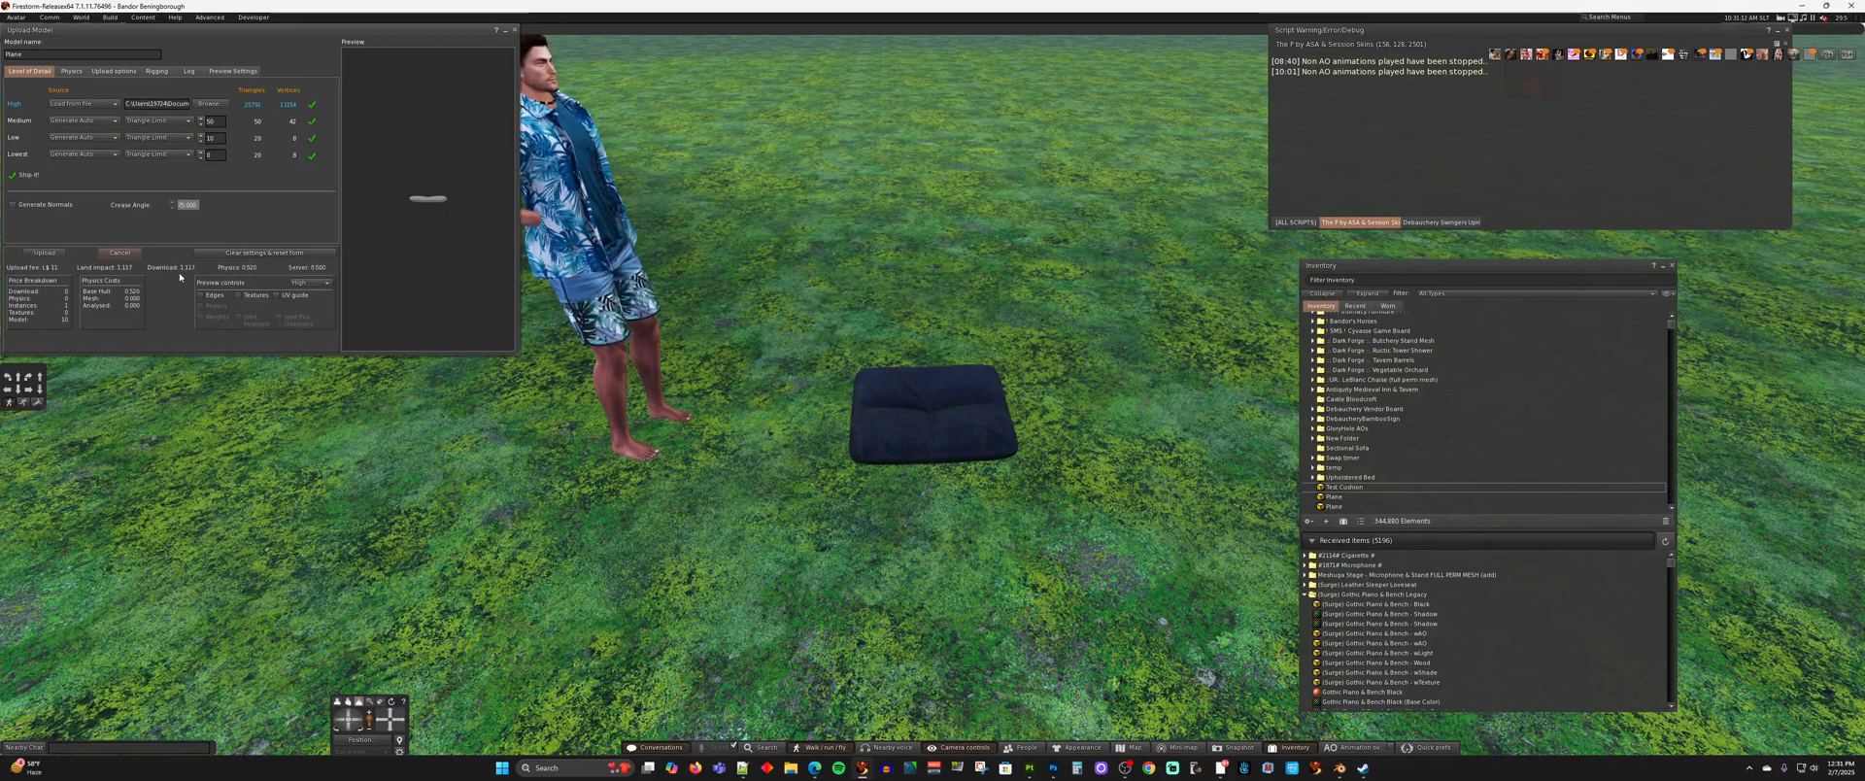
{"action": "left_click", "coordinate": [44, 253]}
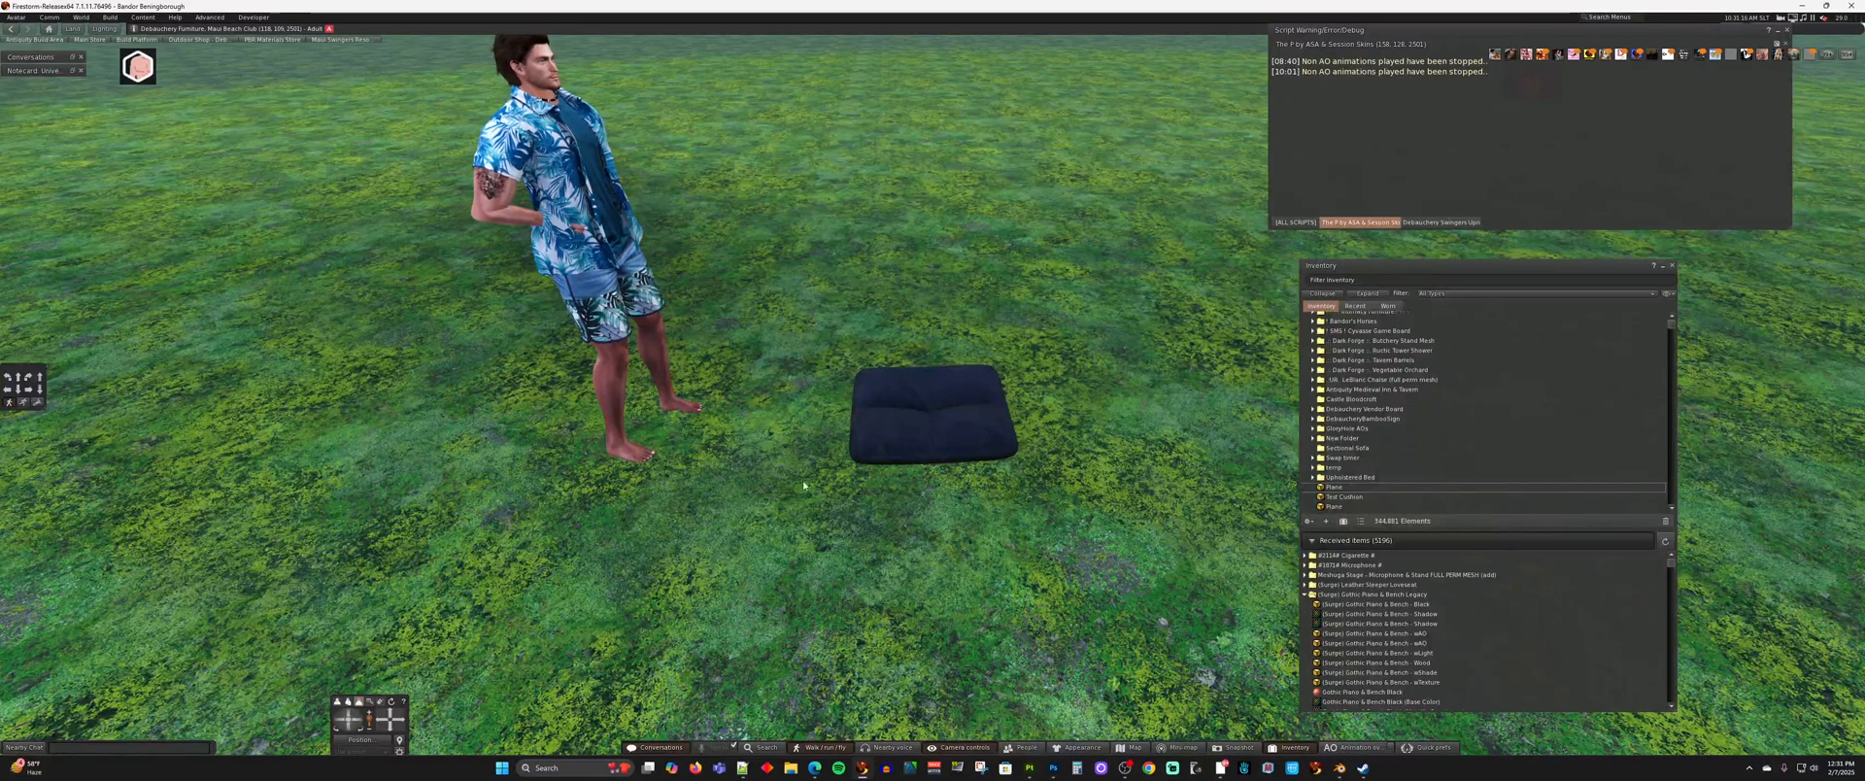
{"action": "left_click_drag", "start_coordinate": [1334, 488], "coordinate": [1106, 358]}
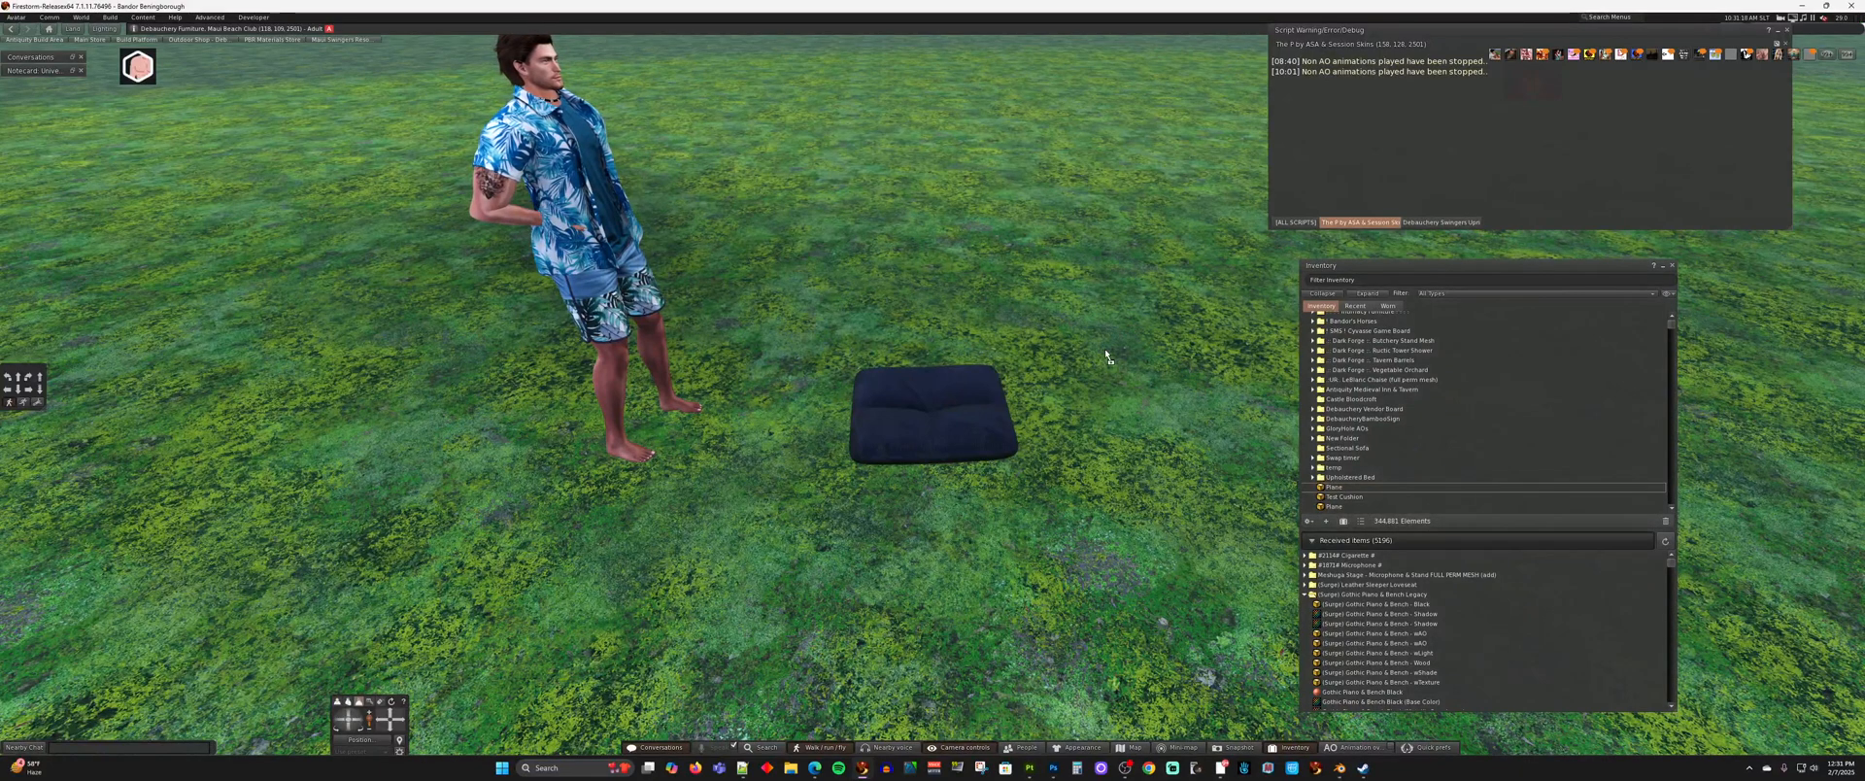
{"action": "scroll", "coordinate": [1120, 377], "scroll_direction": "down", "scroll_amount": 1}
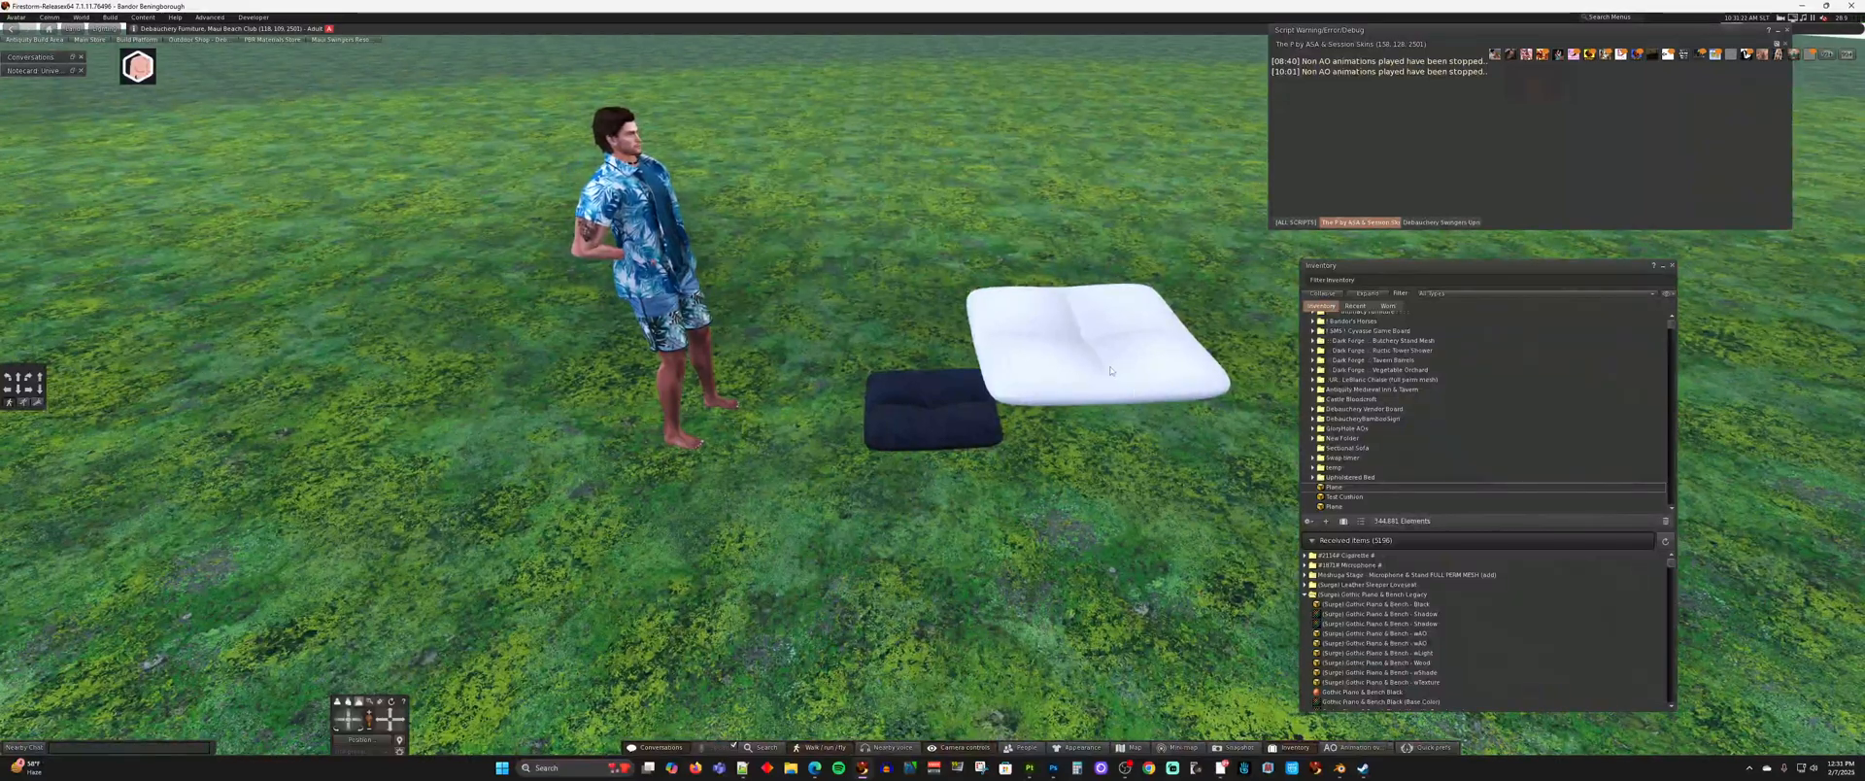
- Resize the new white cushion to match the dark cushion's object size
{"action": "right_click", "coordinate": [955, 397]}
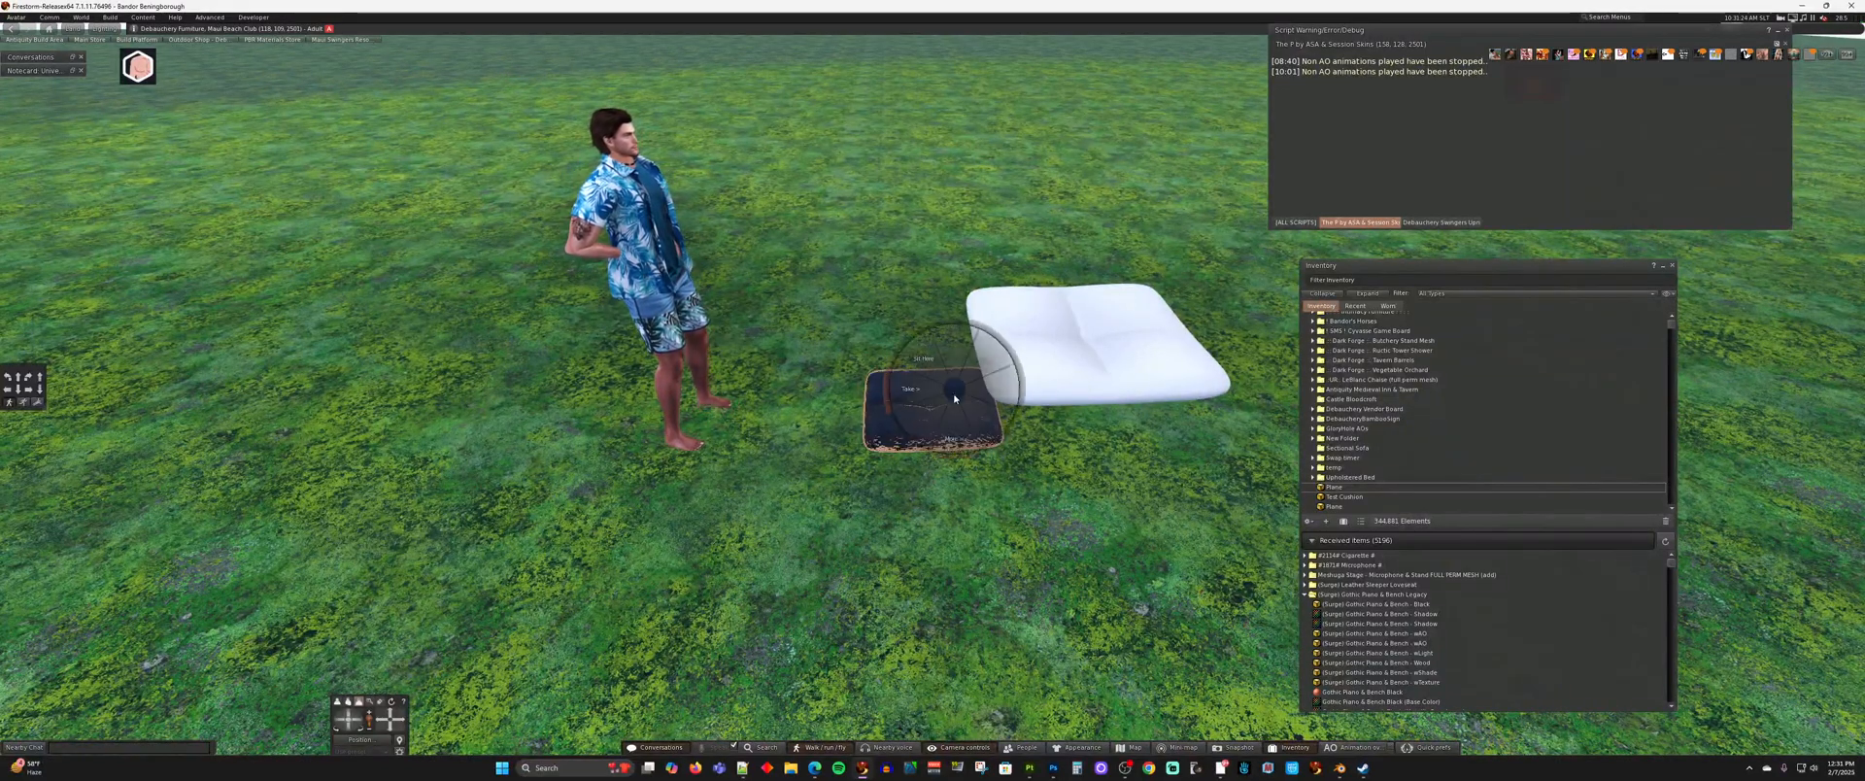
{"action": "left_click", "coordinate": [966, 404]}
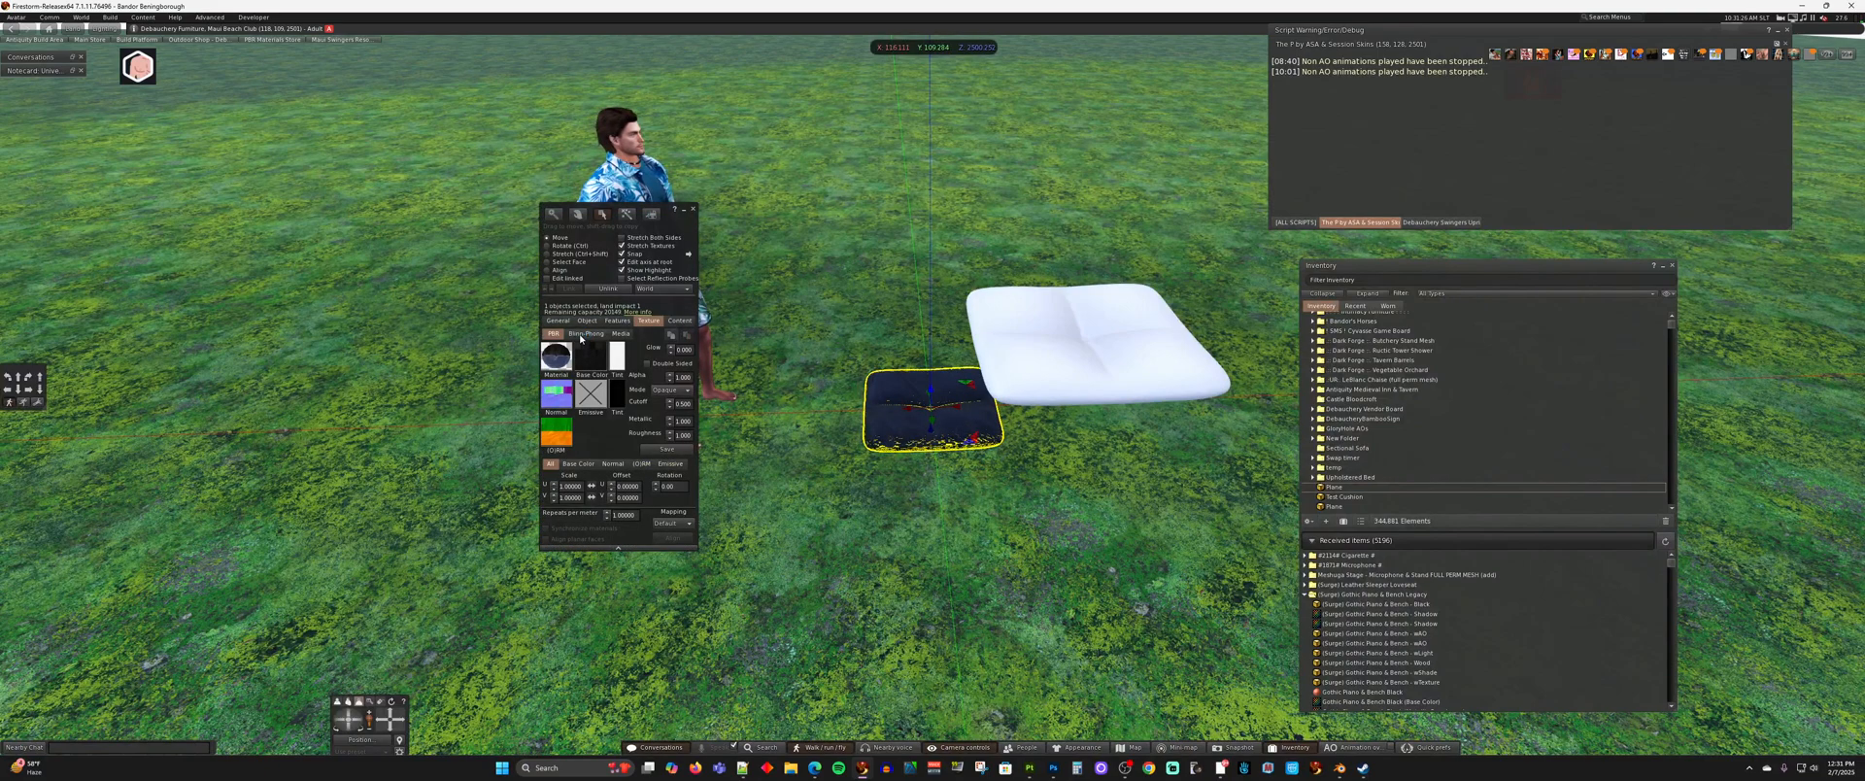
{"action": "left_click", "coordinate": [586, 320]}
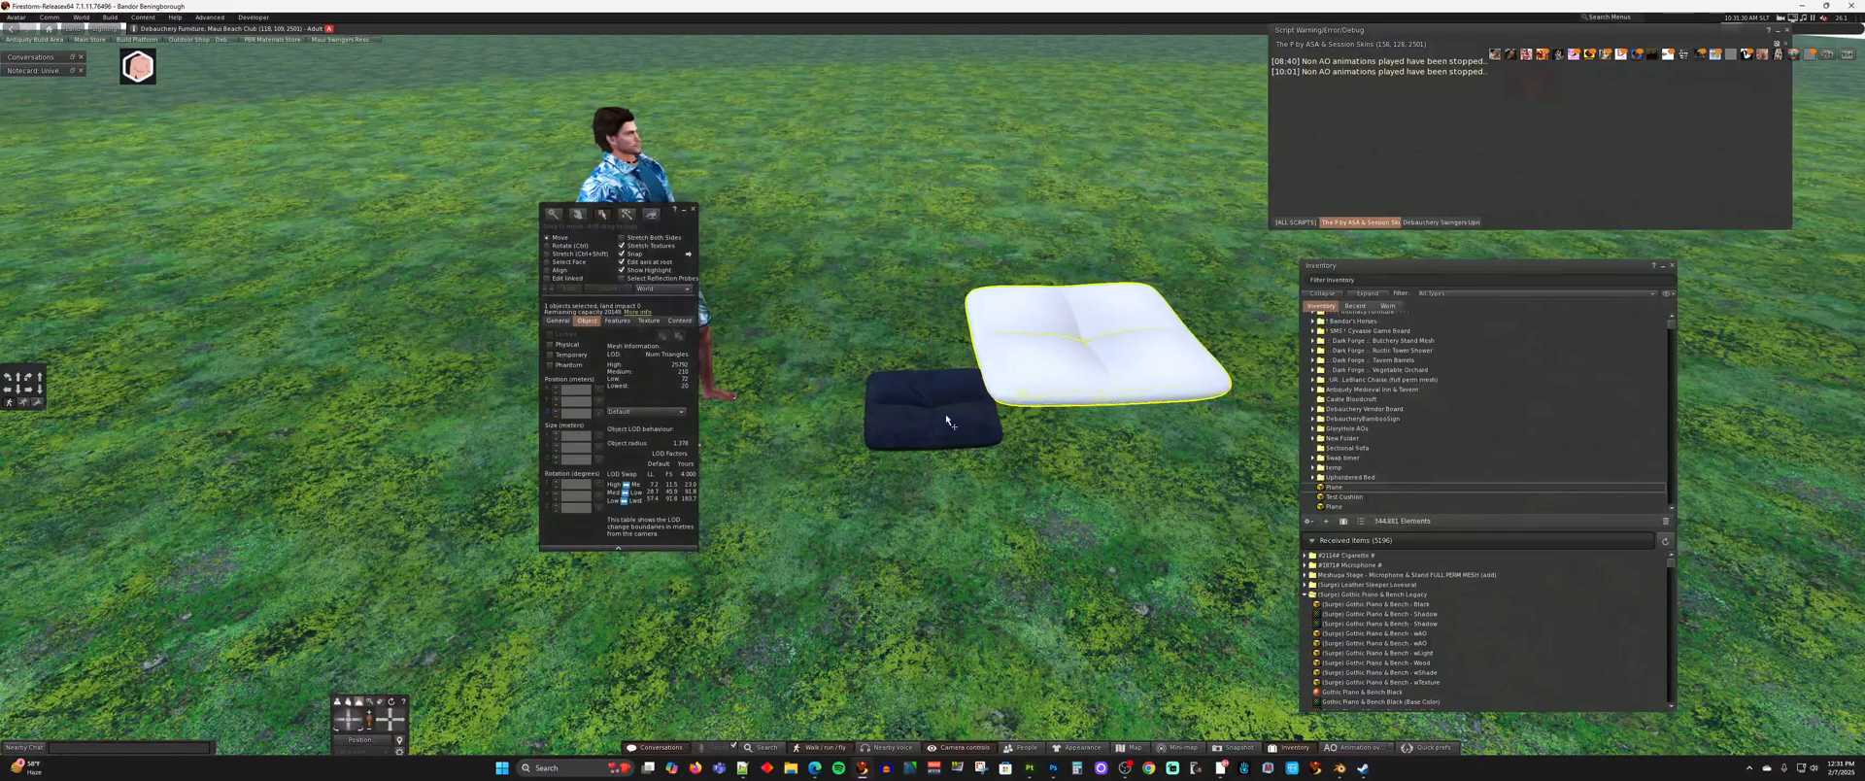
{"action": "left_click", "coordinate": [1129, 378]}
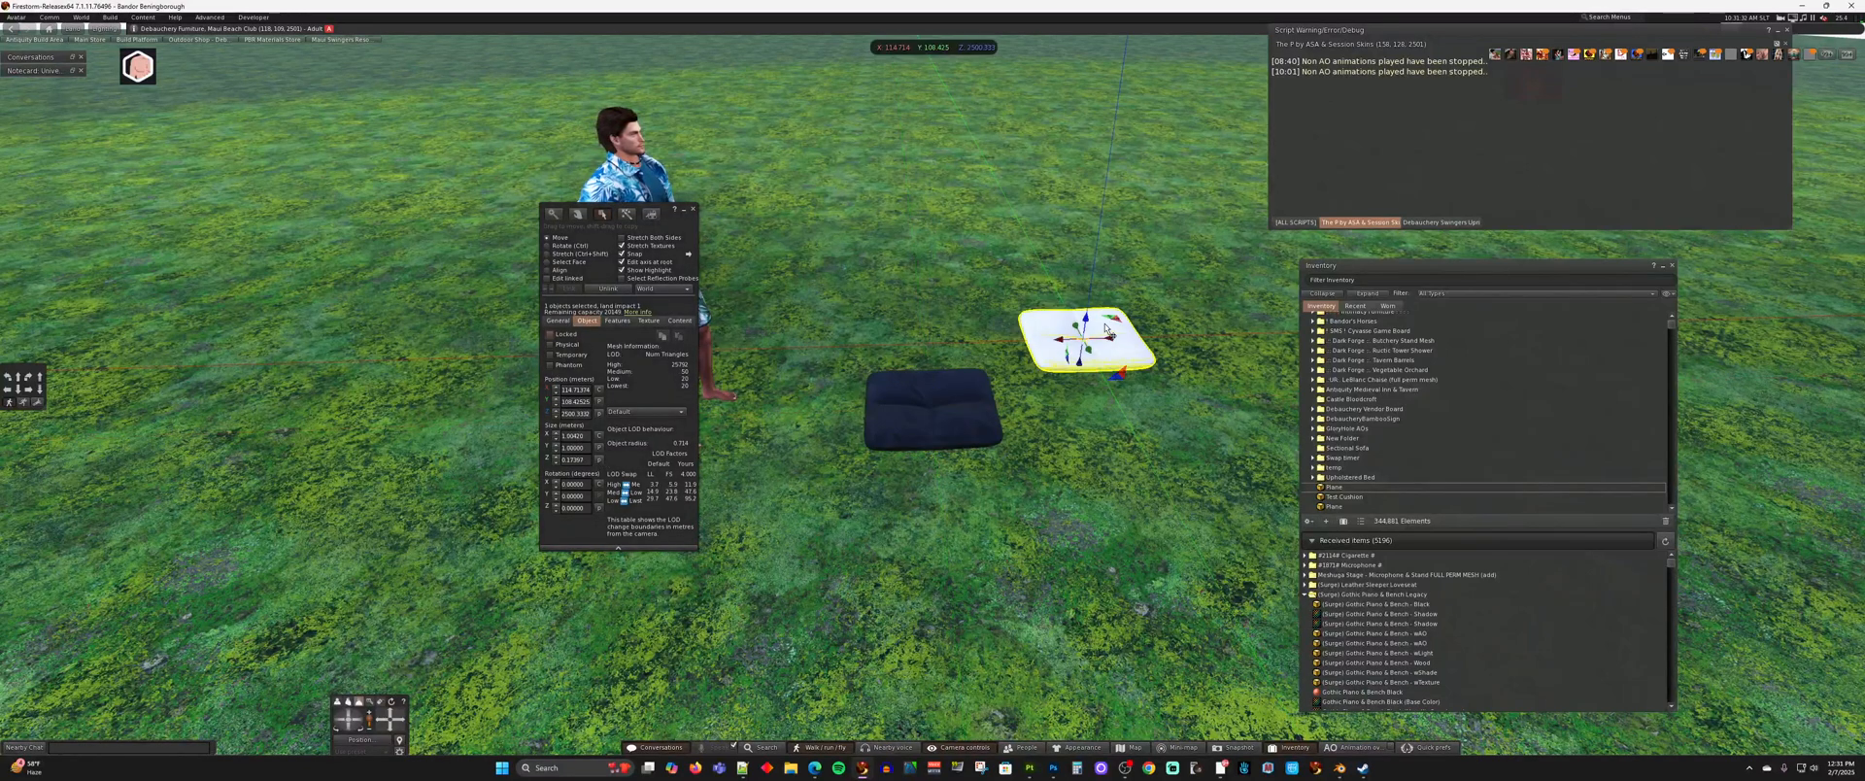
- Position the white cushion on the grass beside the dark one and compare both cushions from a distance and up close
{"action": "left_click_drag", "start_coordinate": [1107, 330], "coordinate": [1084, 351]}
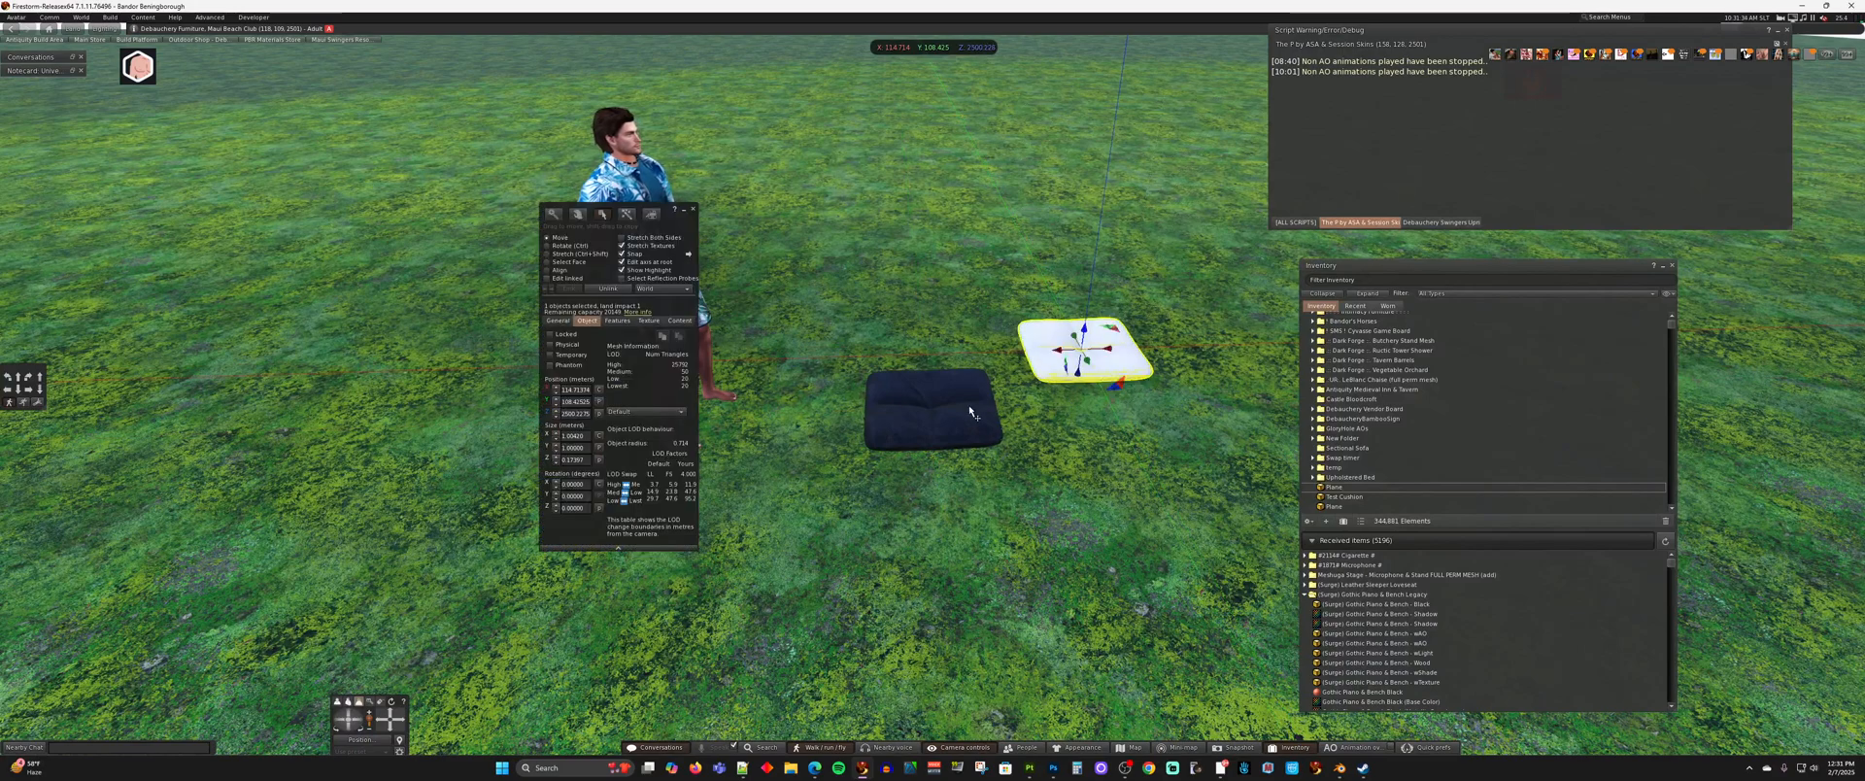
{"action": "left_click", "coordinate": [969, 407]}
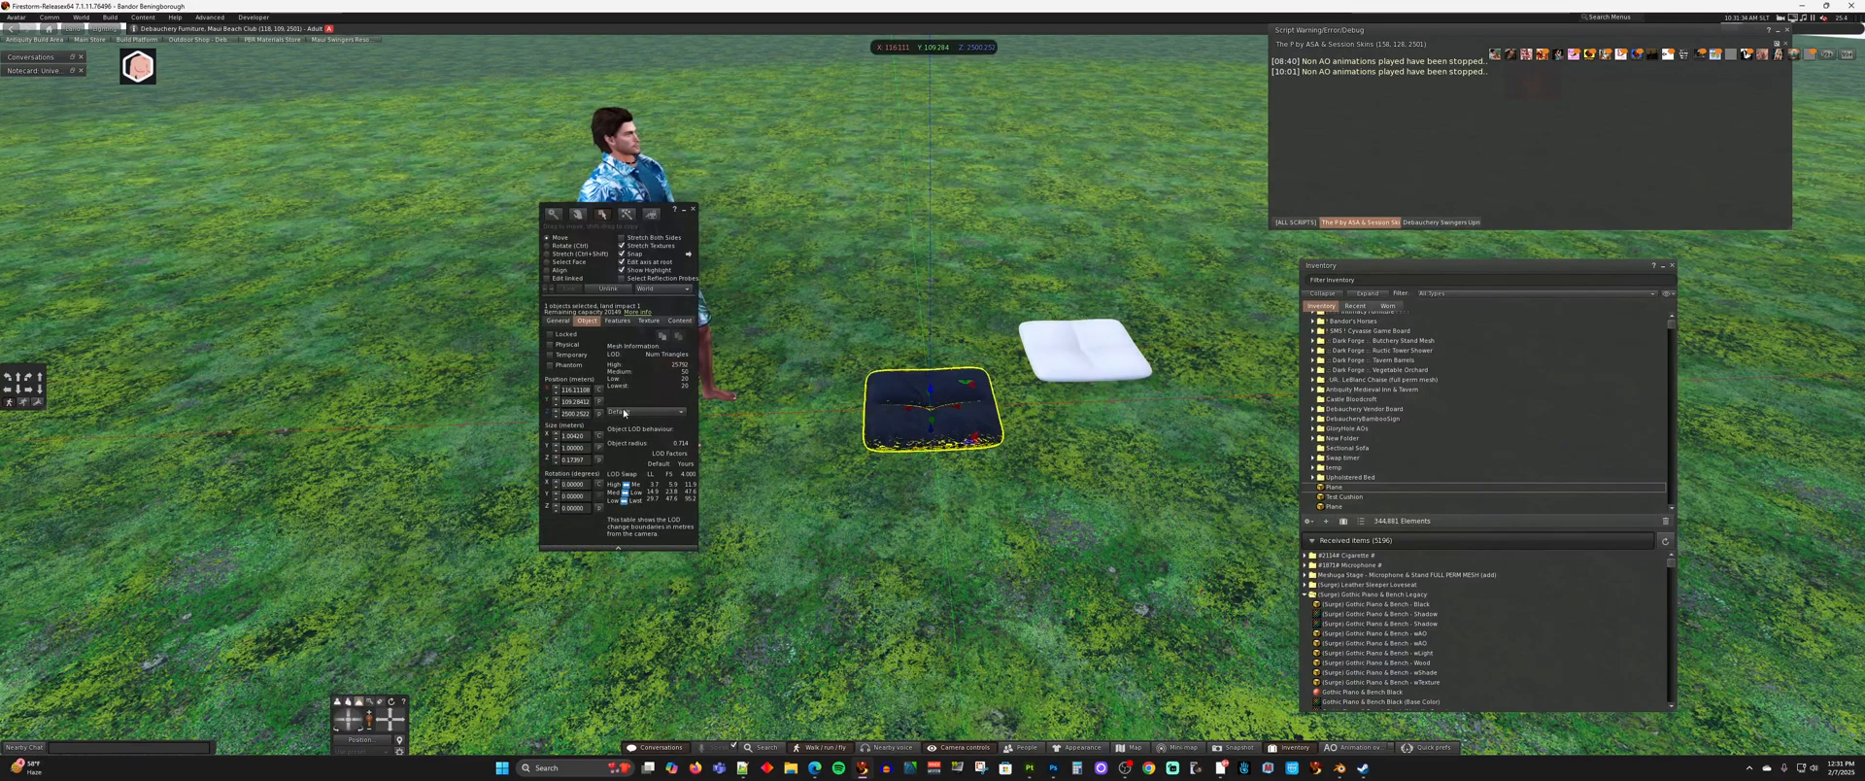
{"action": "left_click", "coordinate": [1081, 356]}
{"action": "left_click_drag", "start_coordinate": [1081, 355], "coordinate": [1166, 267]}
{"action": "key", "text": "Escape"}
{"action": "key", "text": "Escape"}
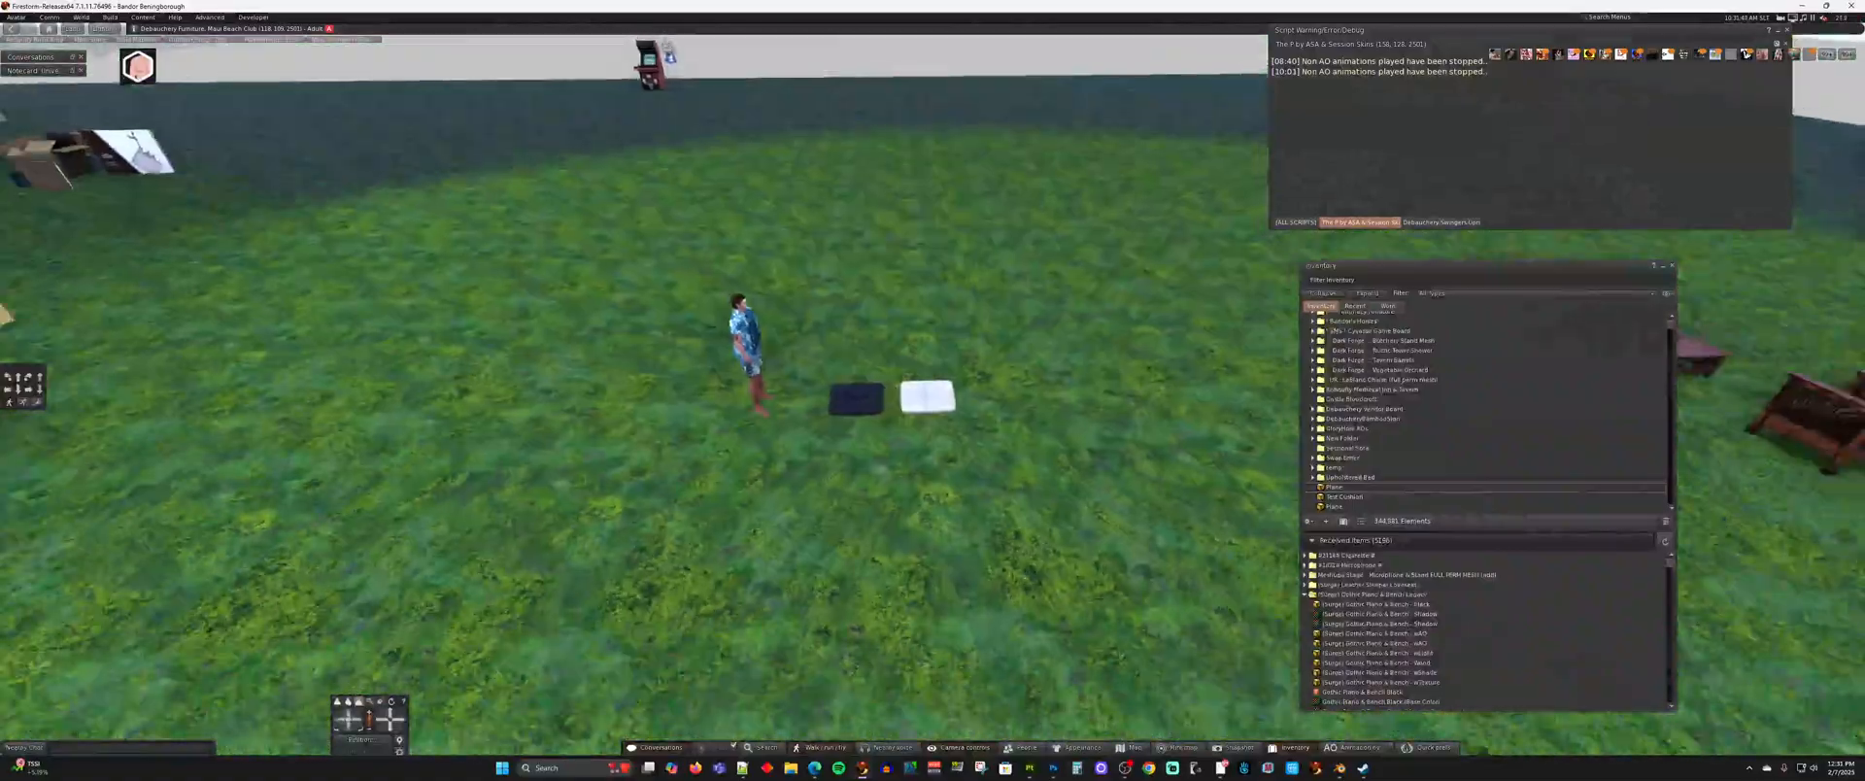
{"action": "mouse_move", "coordinate": [928, 397]}
{"action": "left_mouse_down", "text": "alt"}
{"action": "mouse_move", "coordinate": [928, 355]}
{"action": "mouse_move", "coordinate": [927, 396]}
{"action": "left_mouse_up", "text": "alt"}
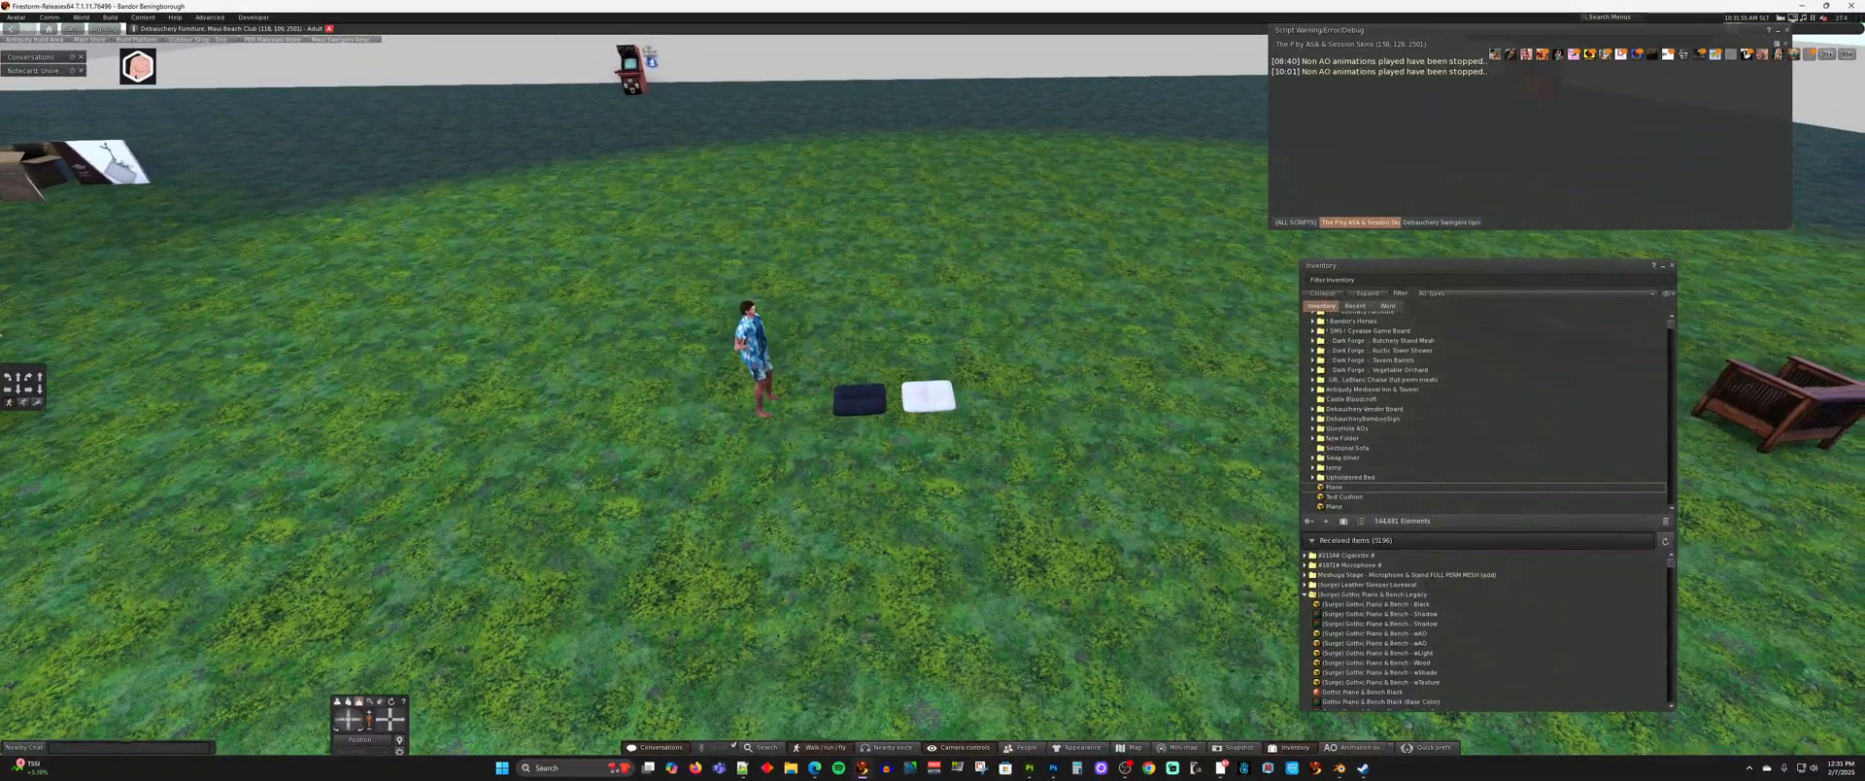
{"action": "mouse_move", "coordinate": [928, 396]}
{"action": "left_mouse_down", "text": "alt"}
{"action": "mouse_move", "coordinate": [927, 459]}
{"action": "mouse_move", "coordinate": [933, 389]}
{"action": "left_mouse_up", "text": "alt"}
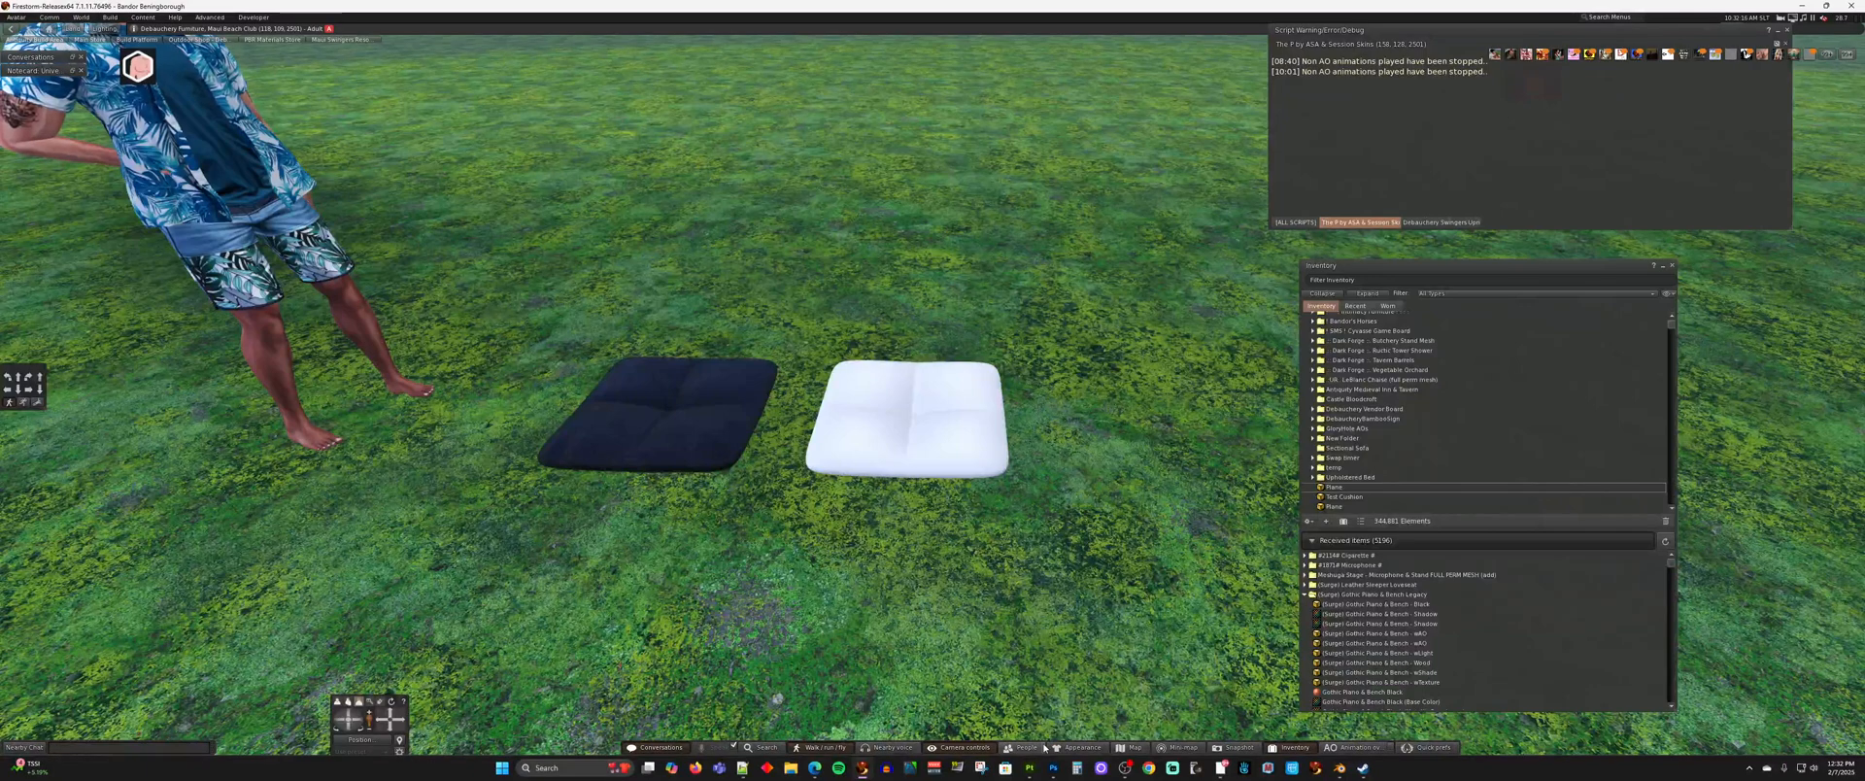
- Switch to Adobe Substance 3D Painter and start a new project with cushion1.dae from Documents as its mesh
{"action": "mouse_move", "coordinate": [1030, 769]}
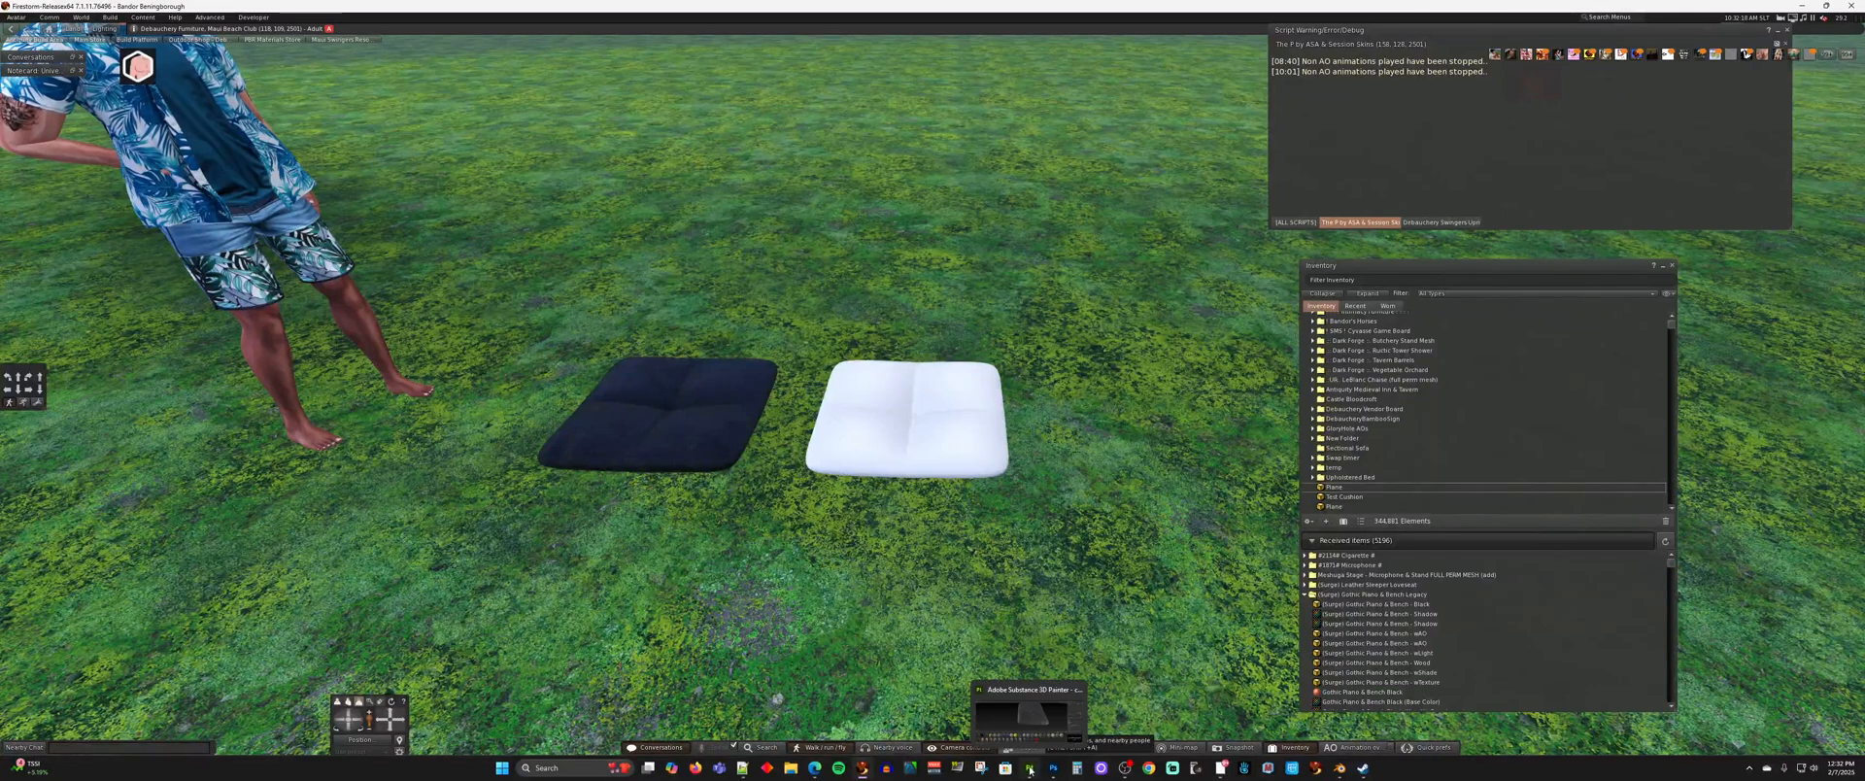
{"action": "left_click", "coordinate": [1030, 769]}
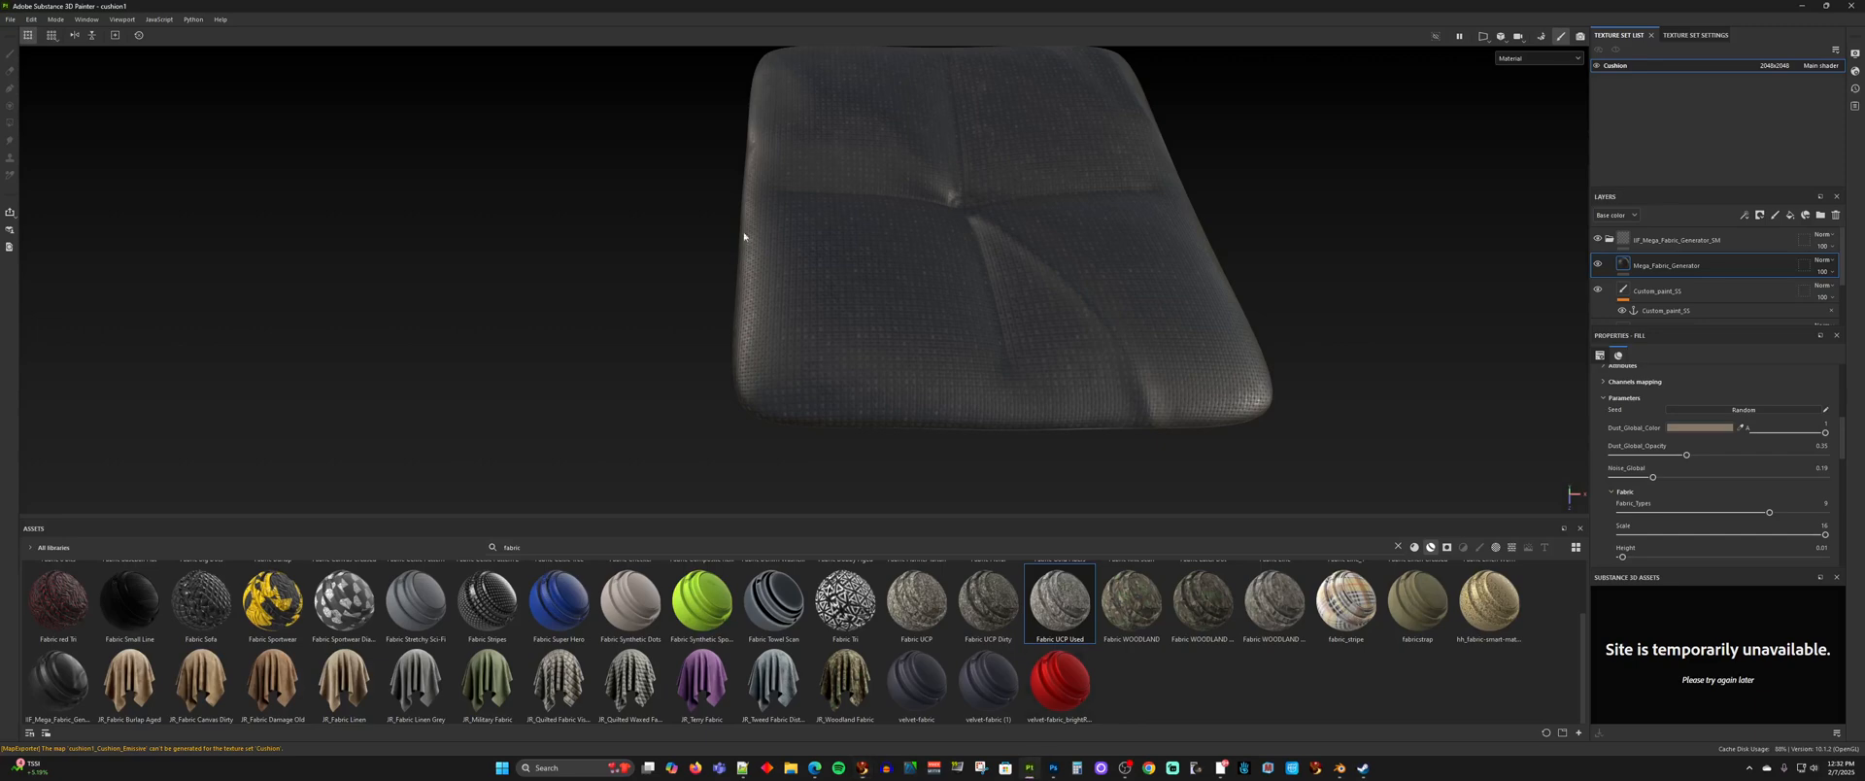
{"action": "left_click_drag", "start_coordinate": [887, 236], "coordinate": [846, 214], "text": "alt"}
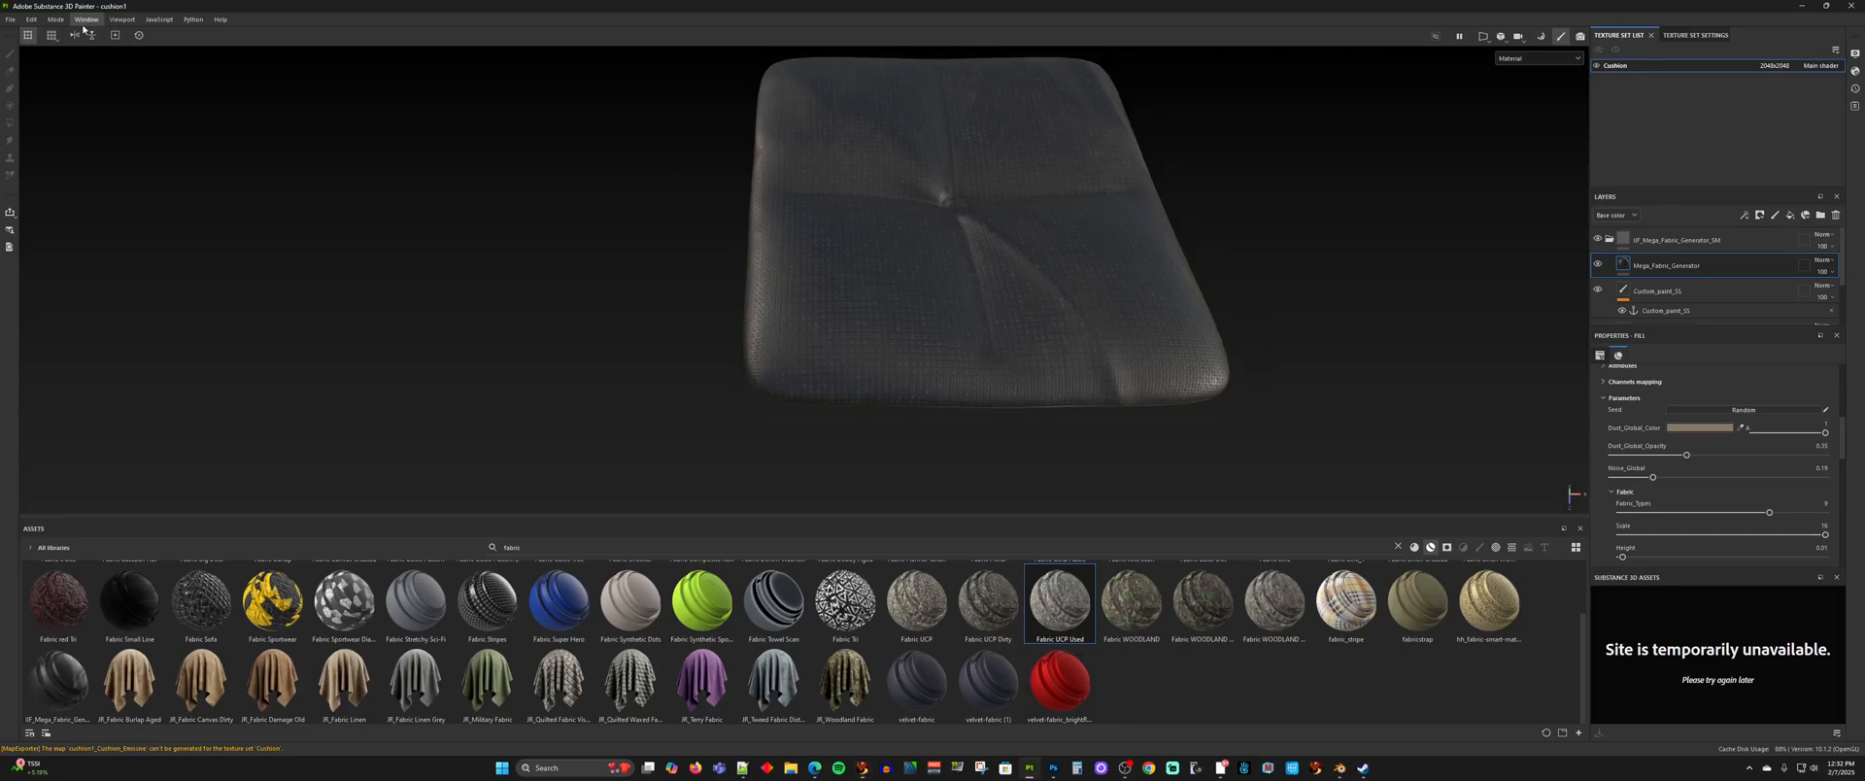
{"action": "left_click", "coordinate": [11, 20]}
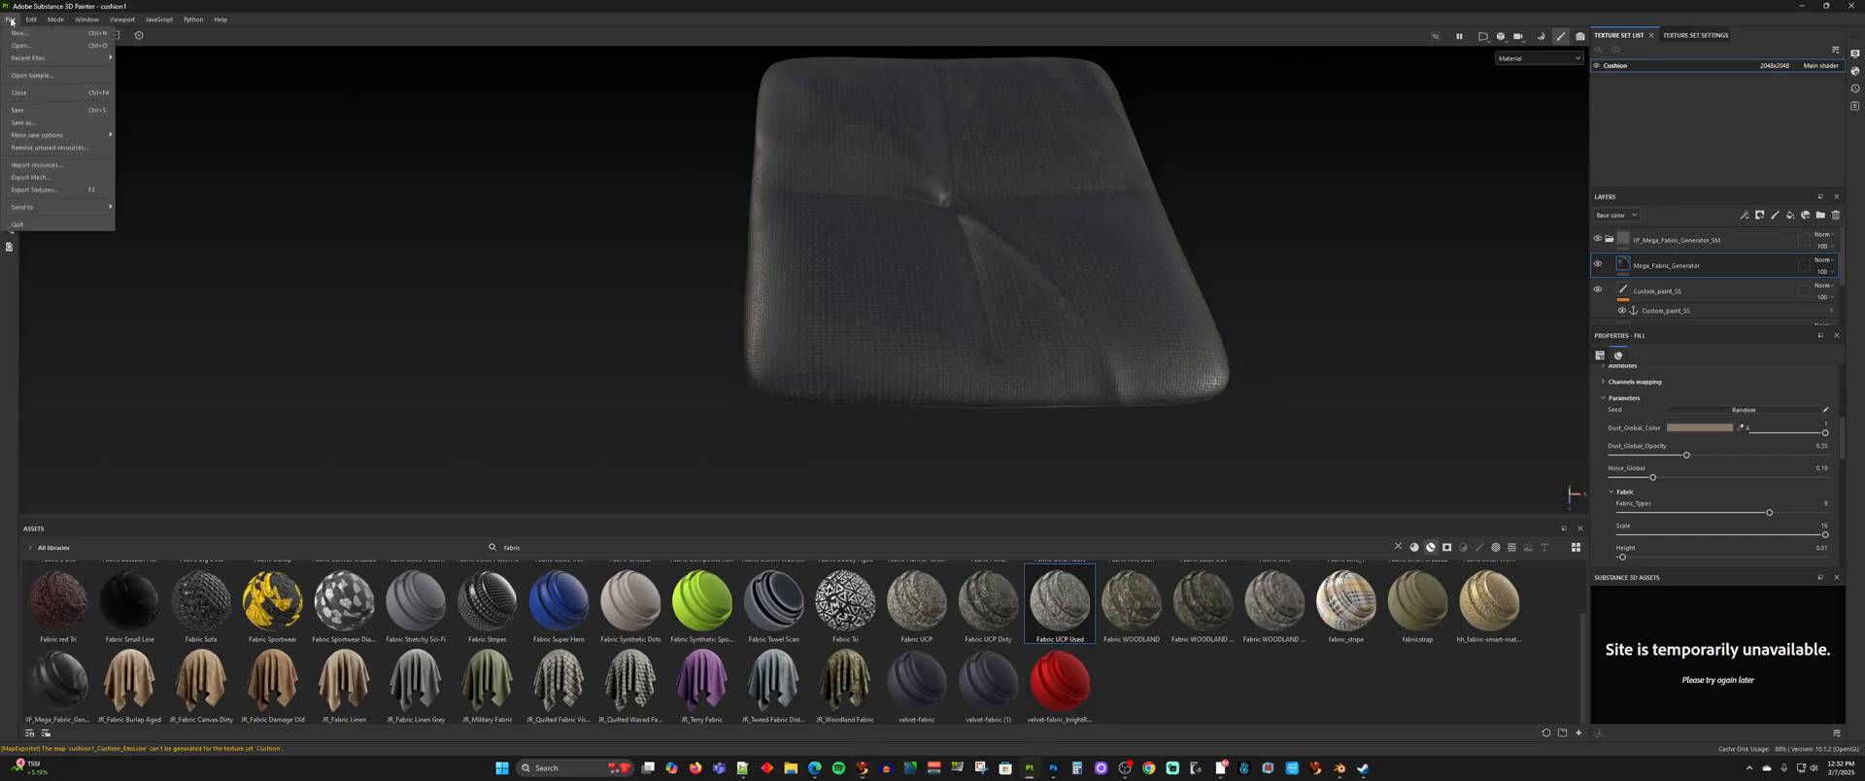
{"action": "left_click", "coordinate": [30, 31]}
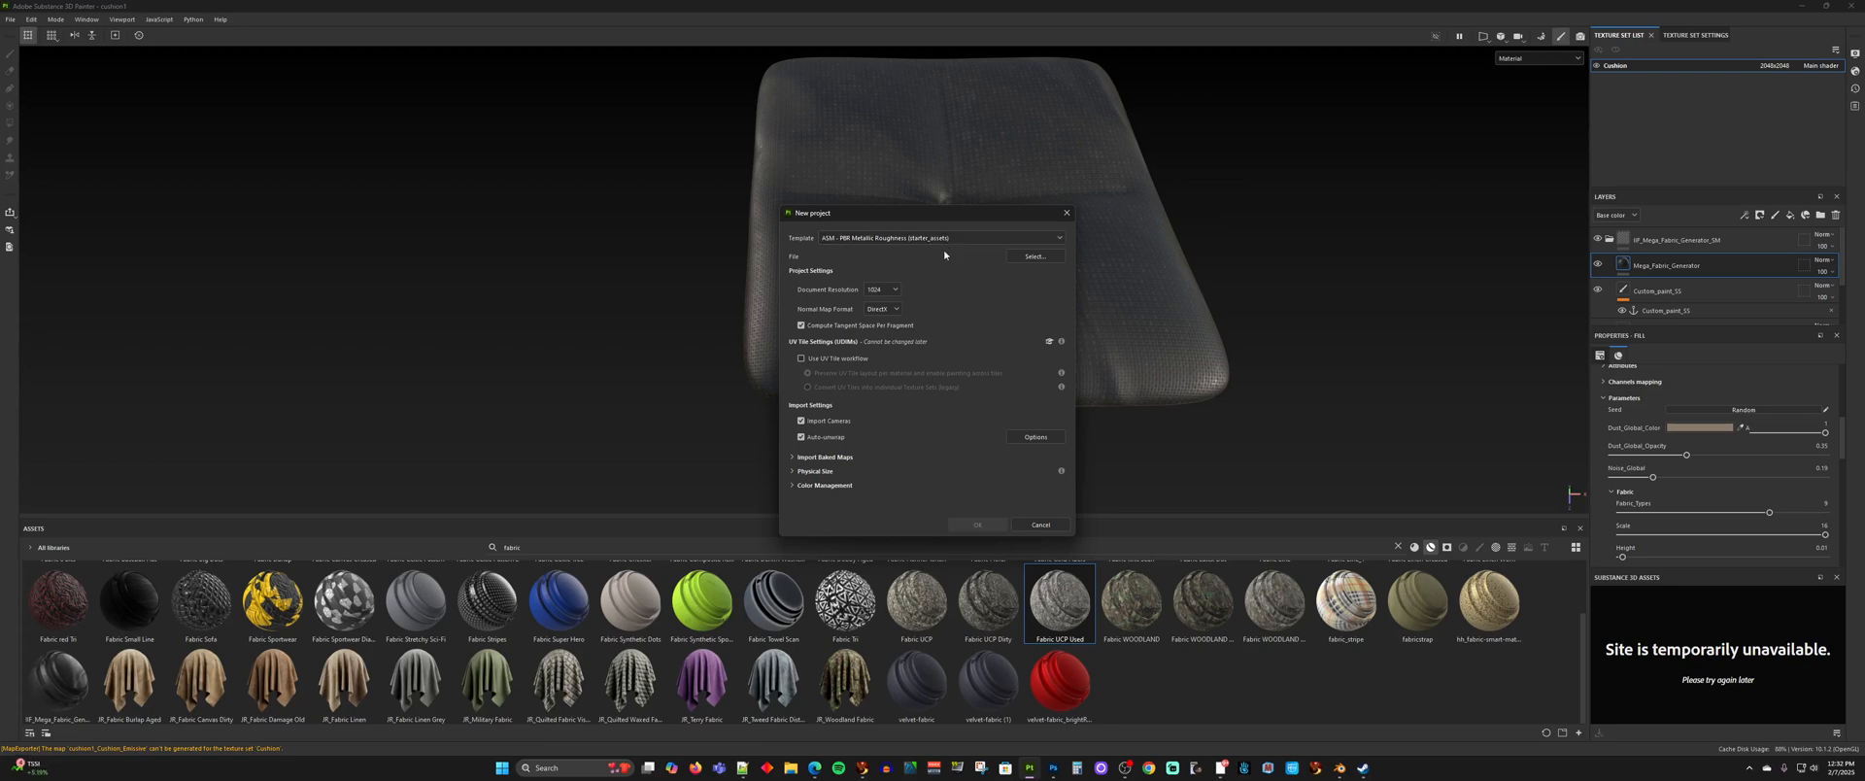
{"action": "left_click", "coordinate": [1028, 257]}
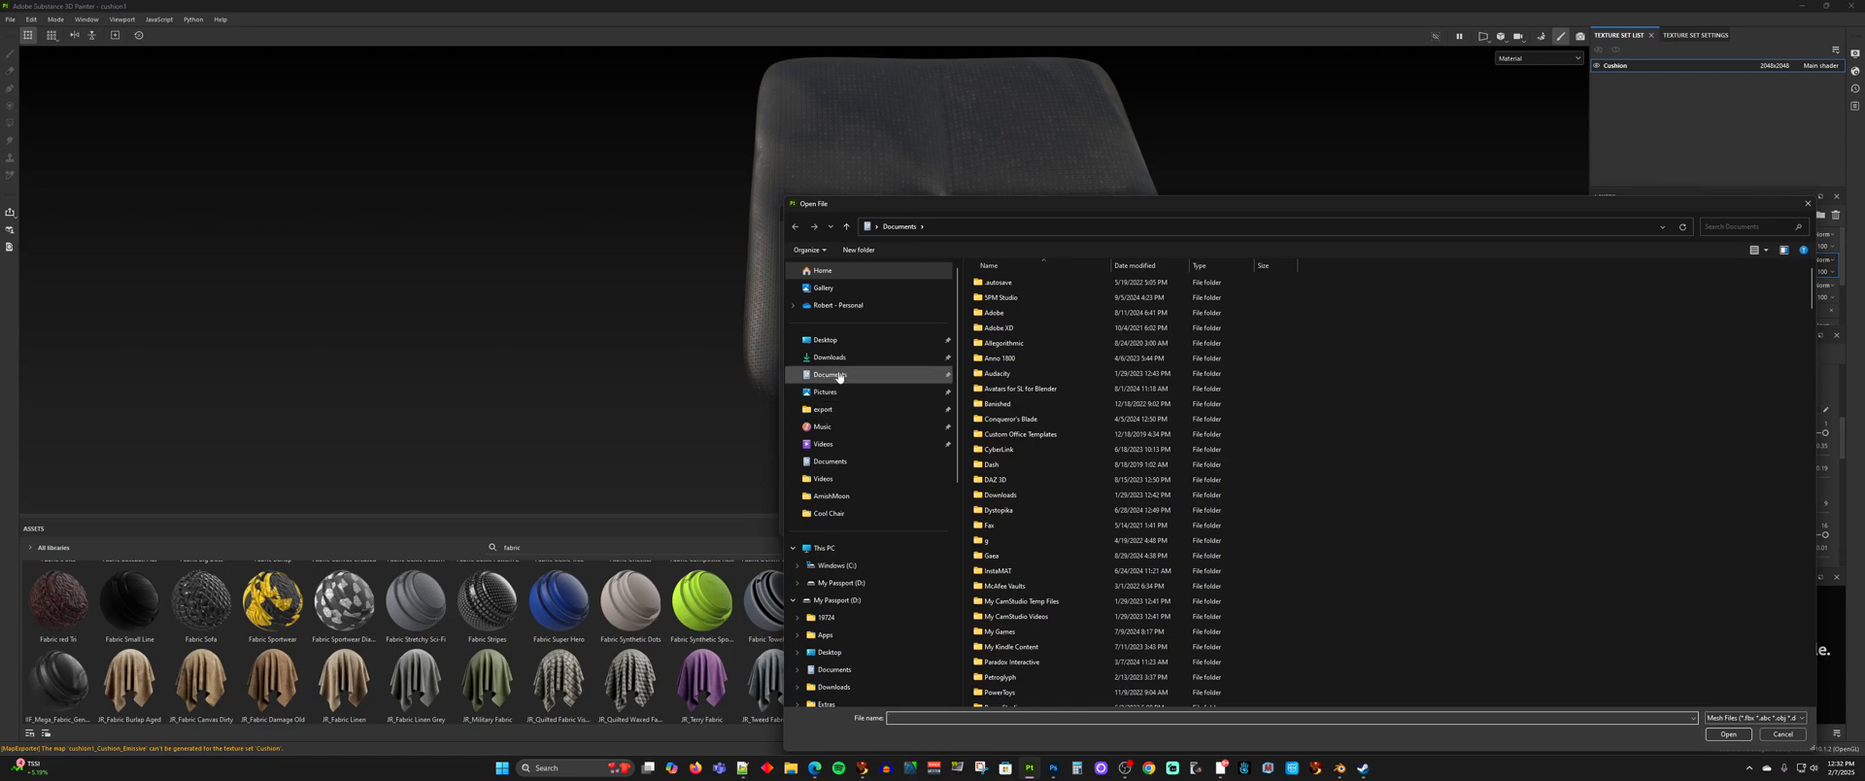
{"action": "left_click", "coordinate": [839, 376]}
{"action": "left_click", "coordinate": [1010, 282]}
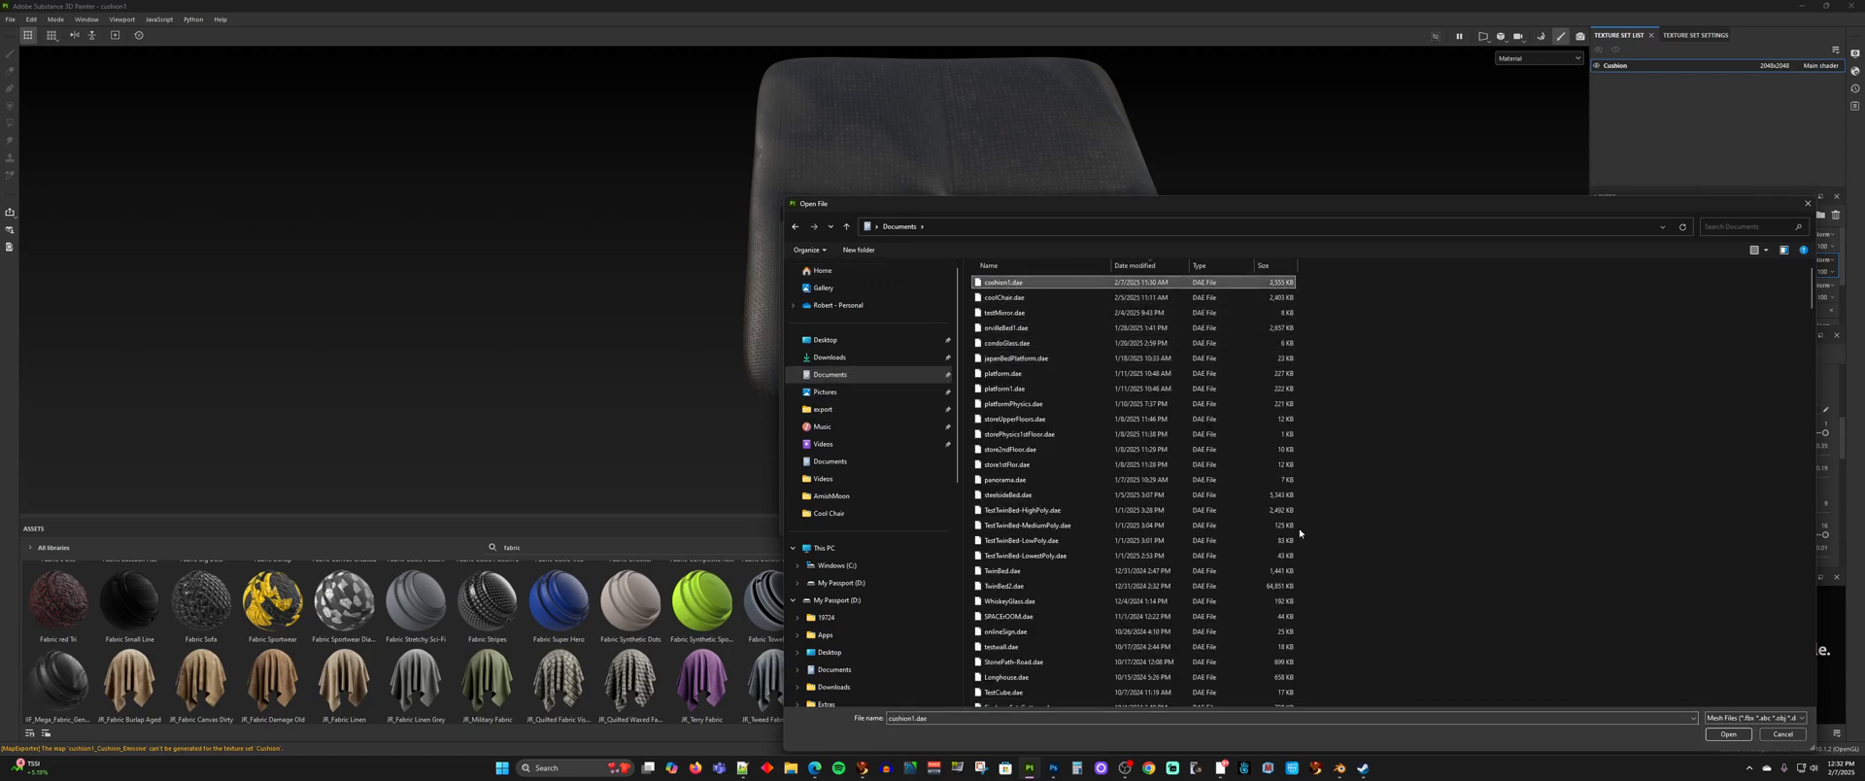
{"action": "left_click", "coordinate": [1728, 734]}
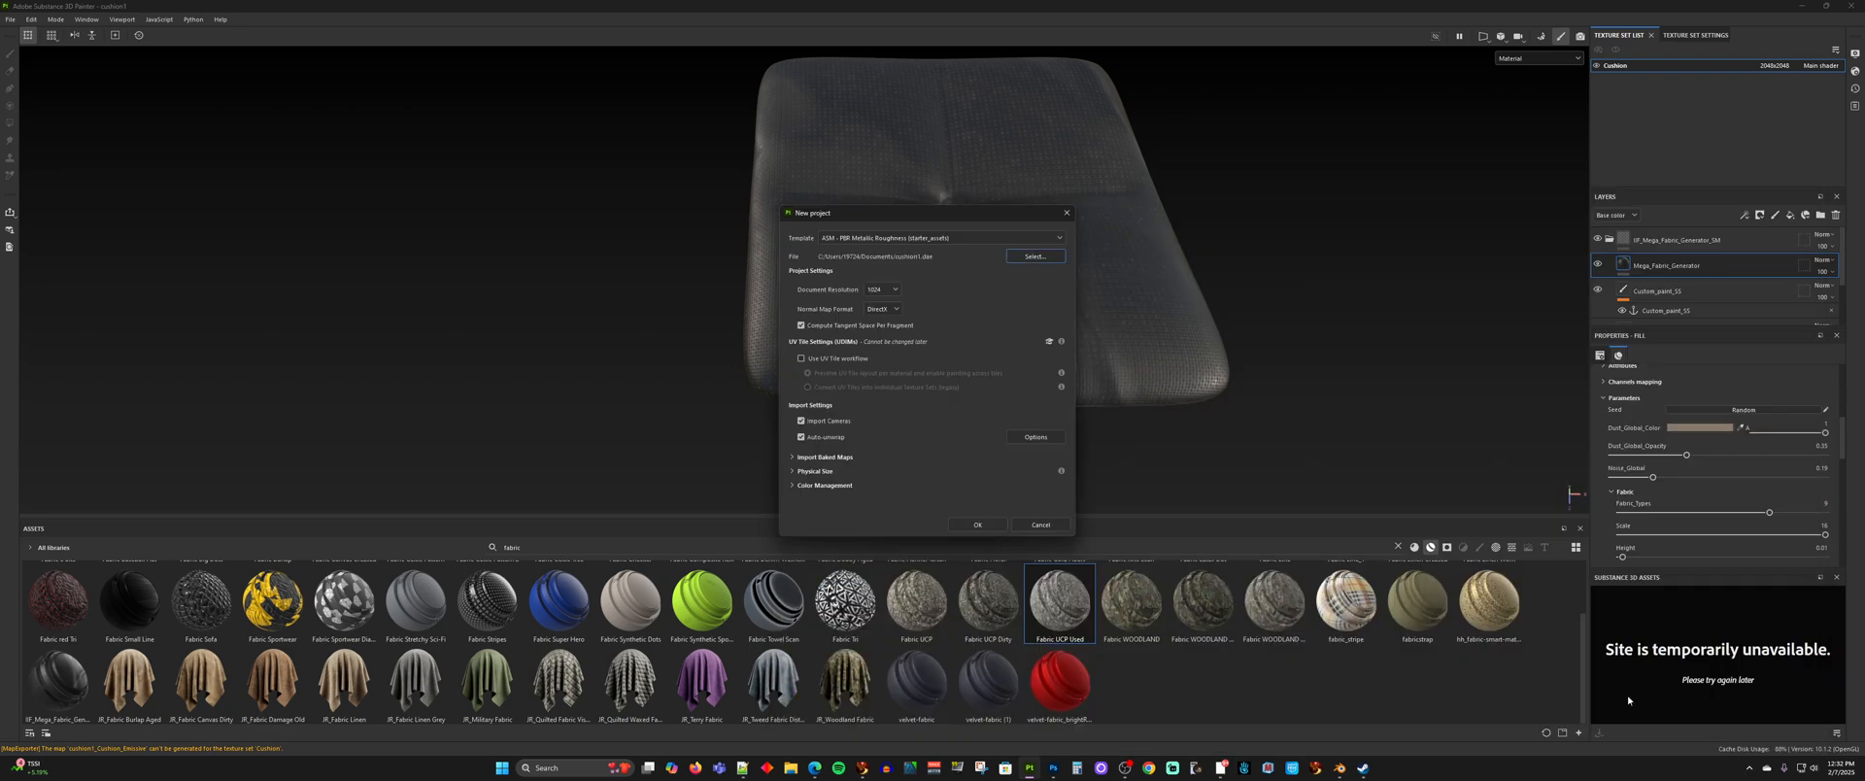
- Set the document resolution to 2048 and the normal map format to OpenGL, and create the project
{"action": "left_click", "coordinate": [879, 291]}
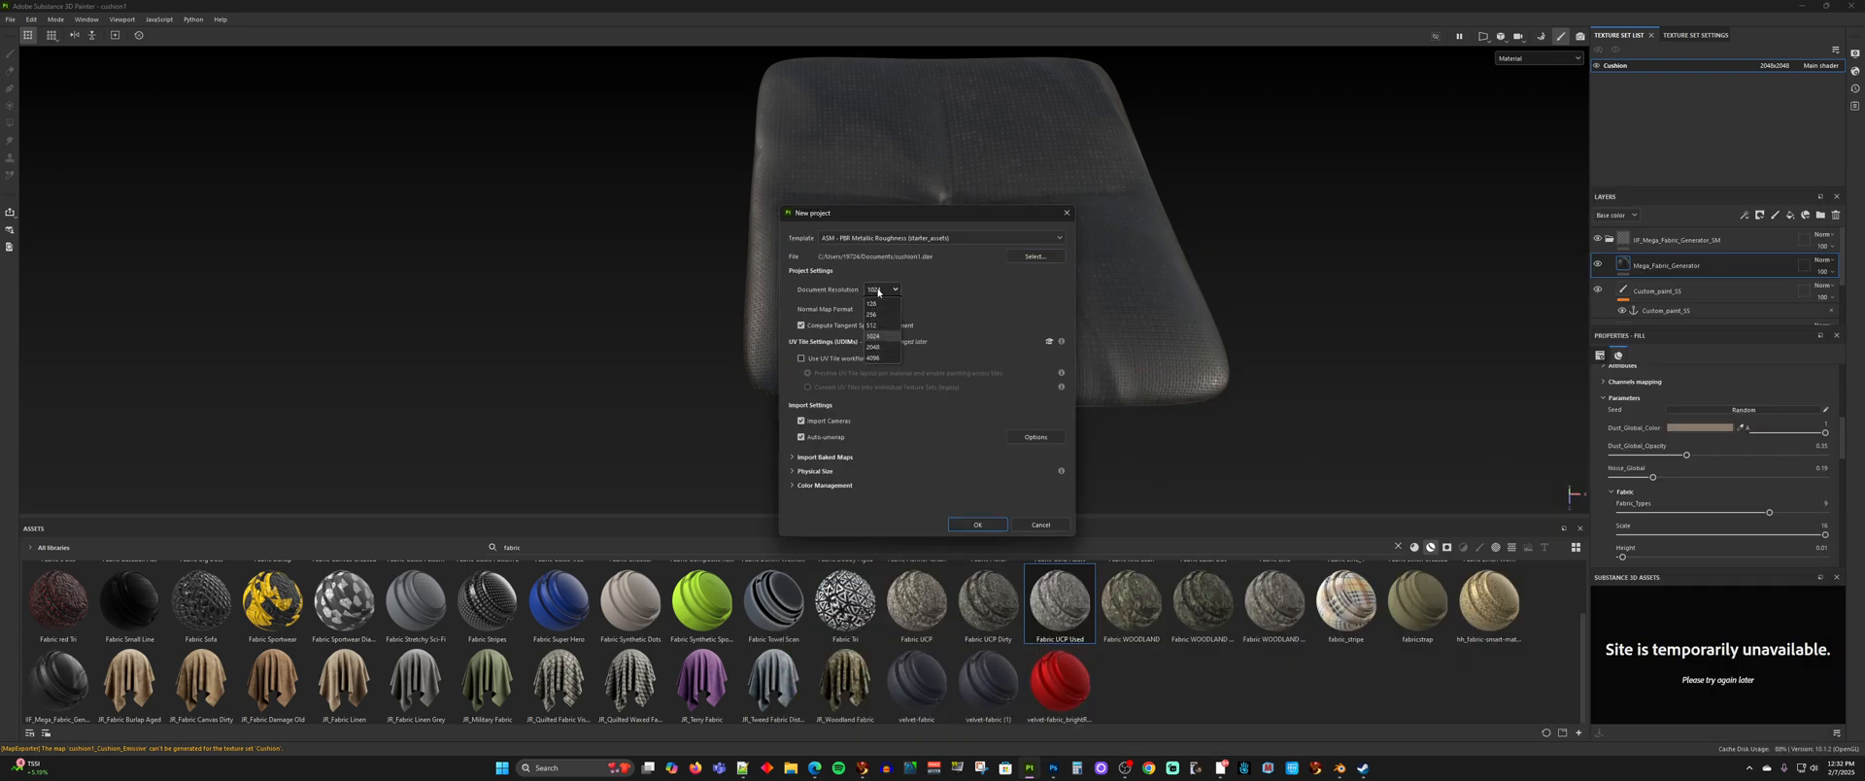
{"action": "left_click", "coordinate": [873, 347]}
{"action": "left_click", "coordinate": [880, 309]}
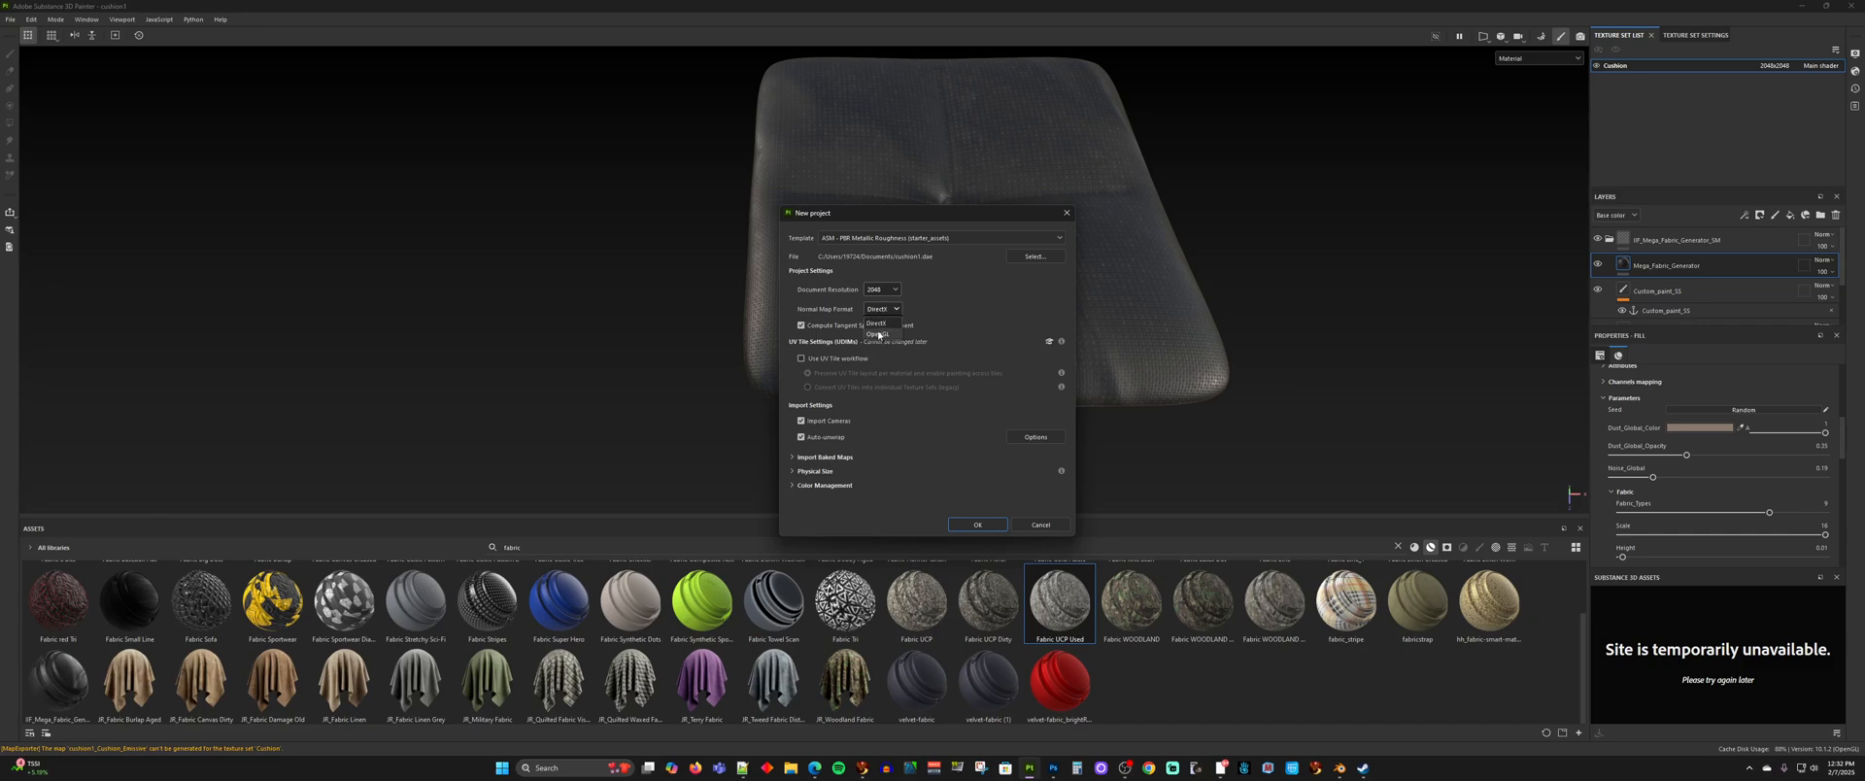
{"action": "left_click", "coordinate": [878, 334]}
{"action": "left_click", "coordinate": [978, 525]}
{"action": "left_click", "coordinate": [888, 393]}
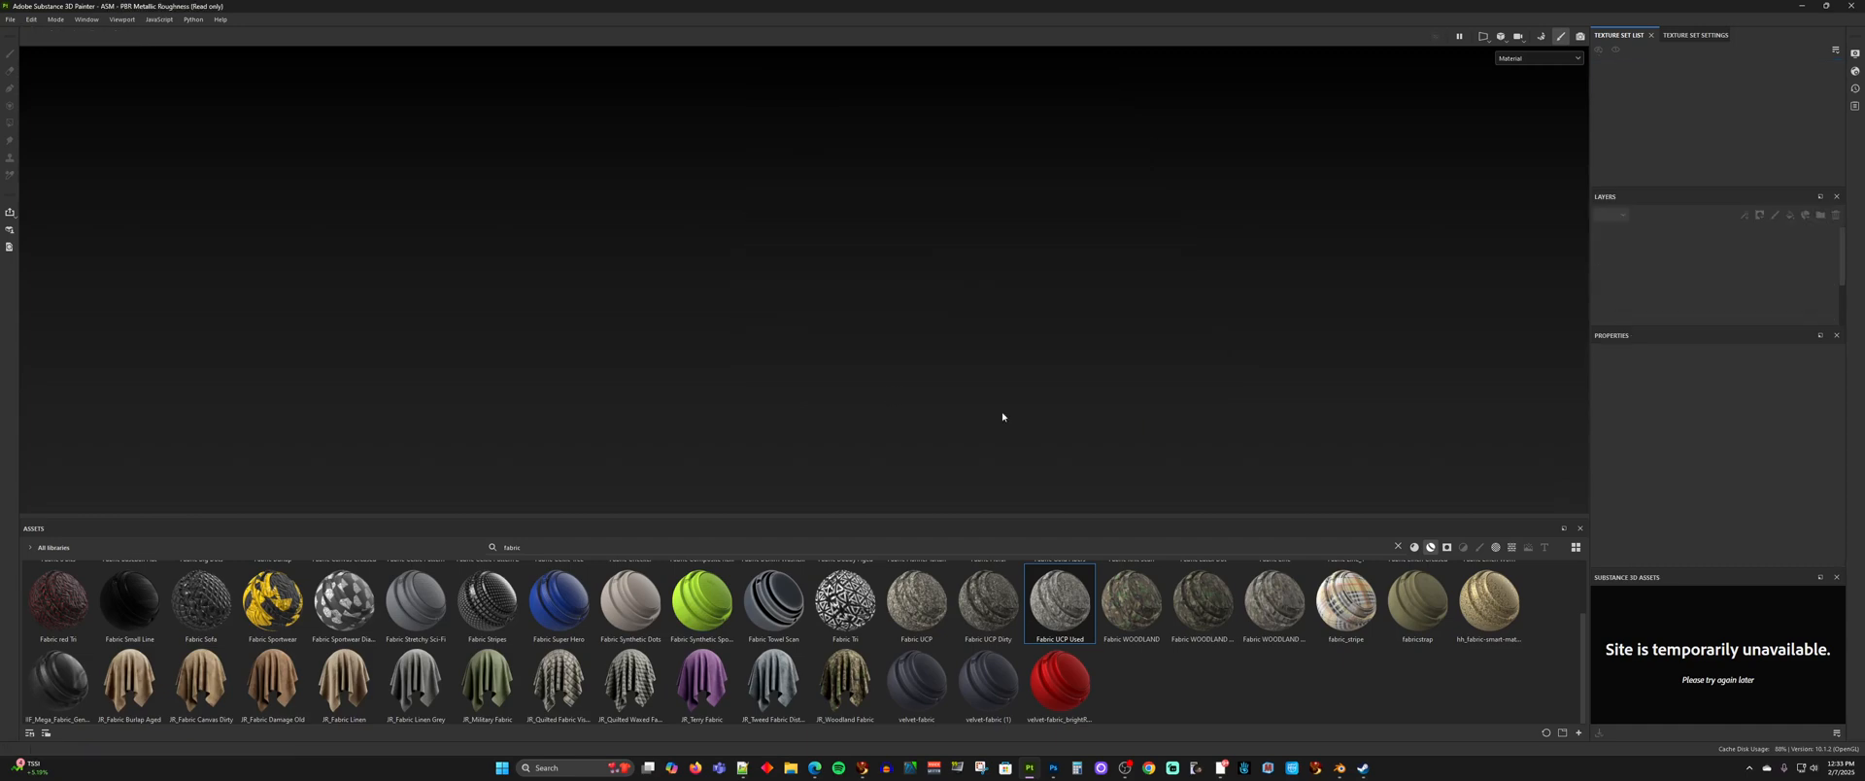
{"action": "left_click", "coordinate": [1856, 54]}
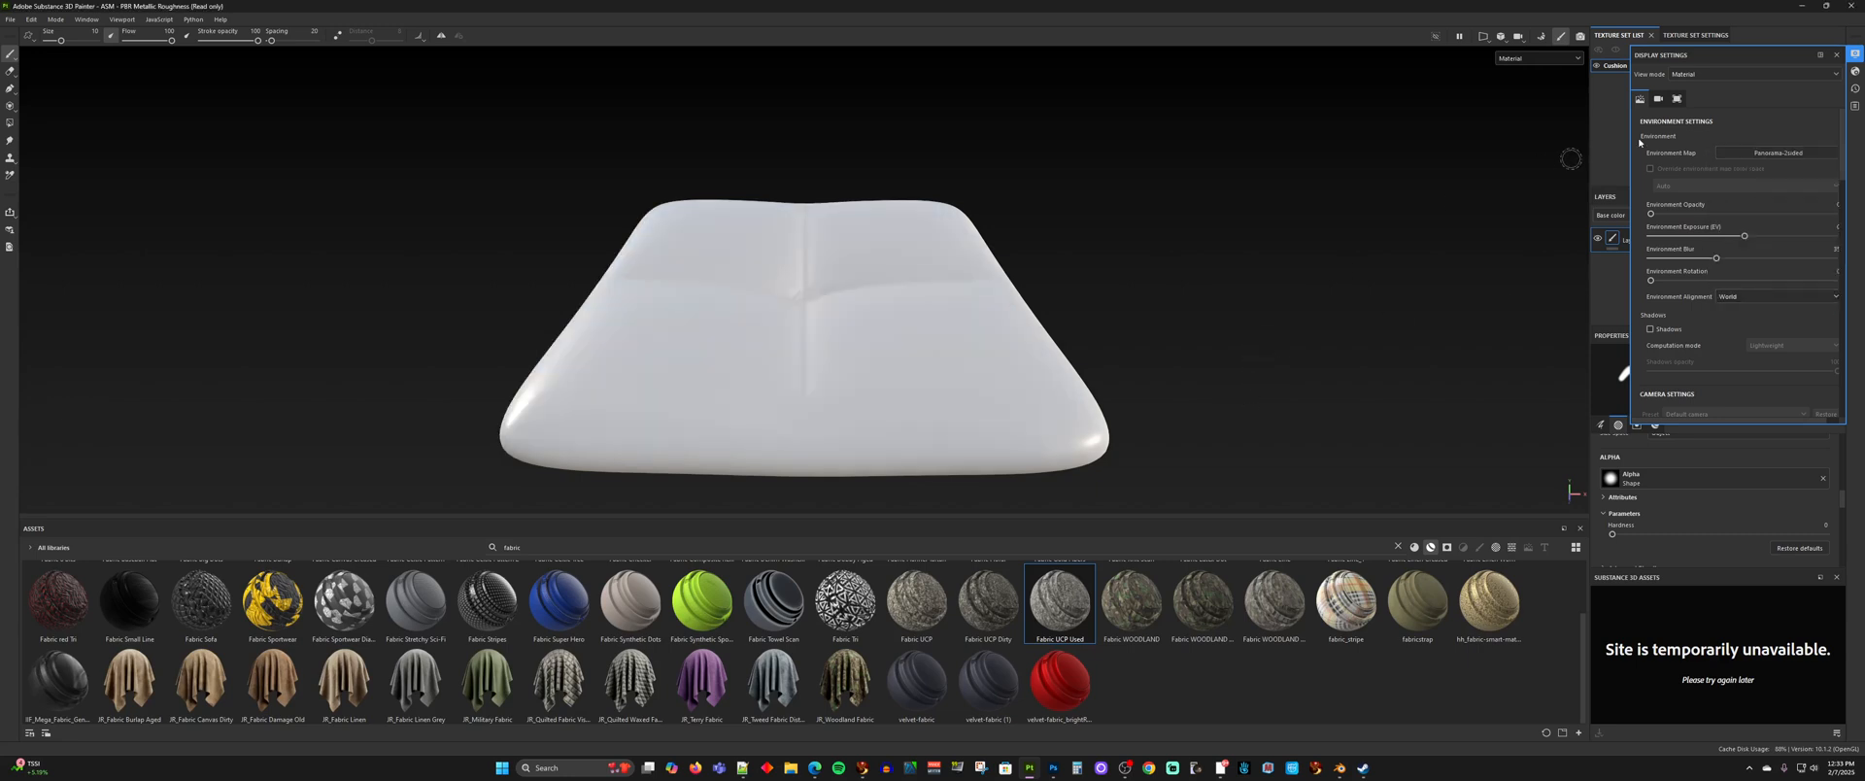
{"action": "left_click", "coordinate": [1836, 55]}
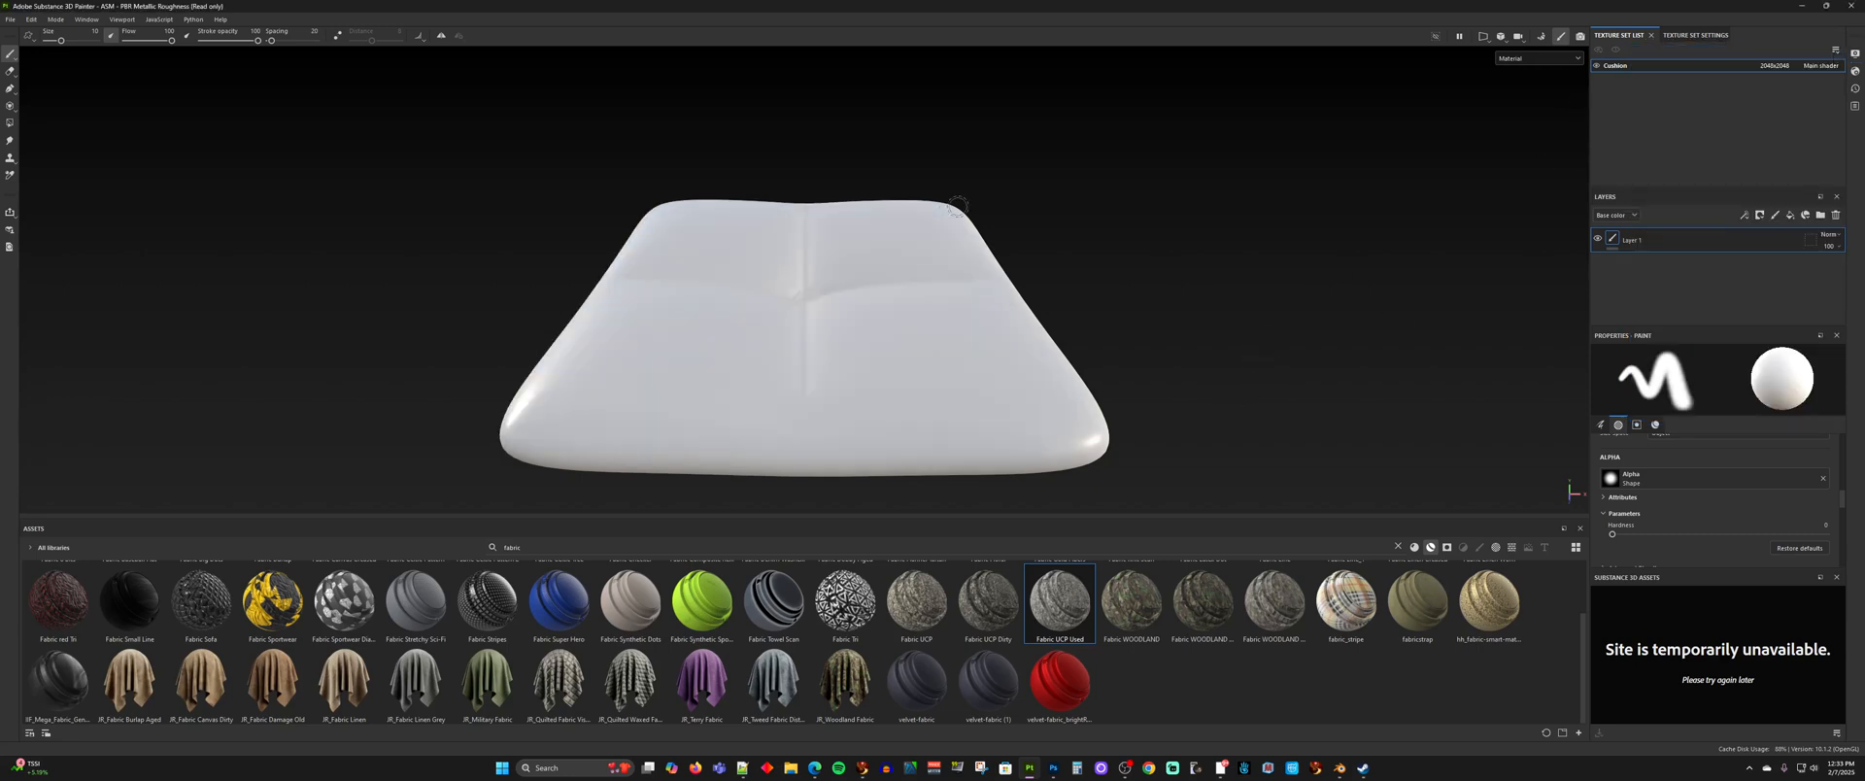
- Enter mesh map baking and set the common output size to 2048 with the low poly mesh used as high poly mesh
{"action": "left_click", "coordinate": [55, 20]}
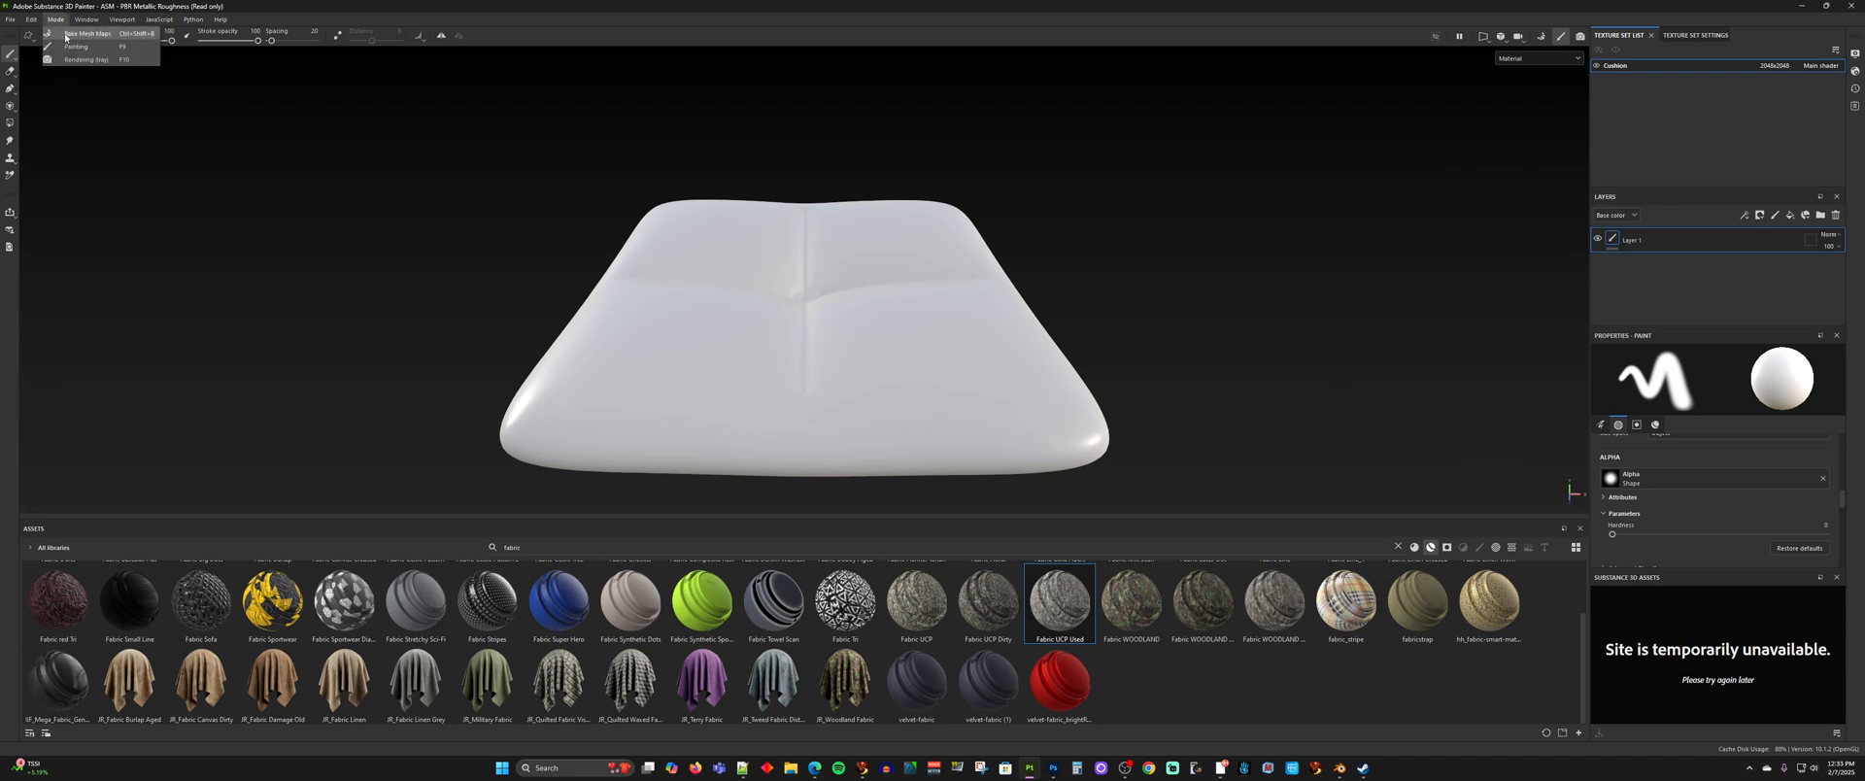
{"action": "left_click", "coordinate": [83, 50]}
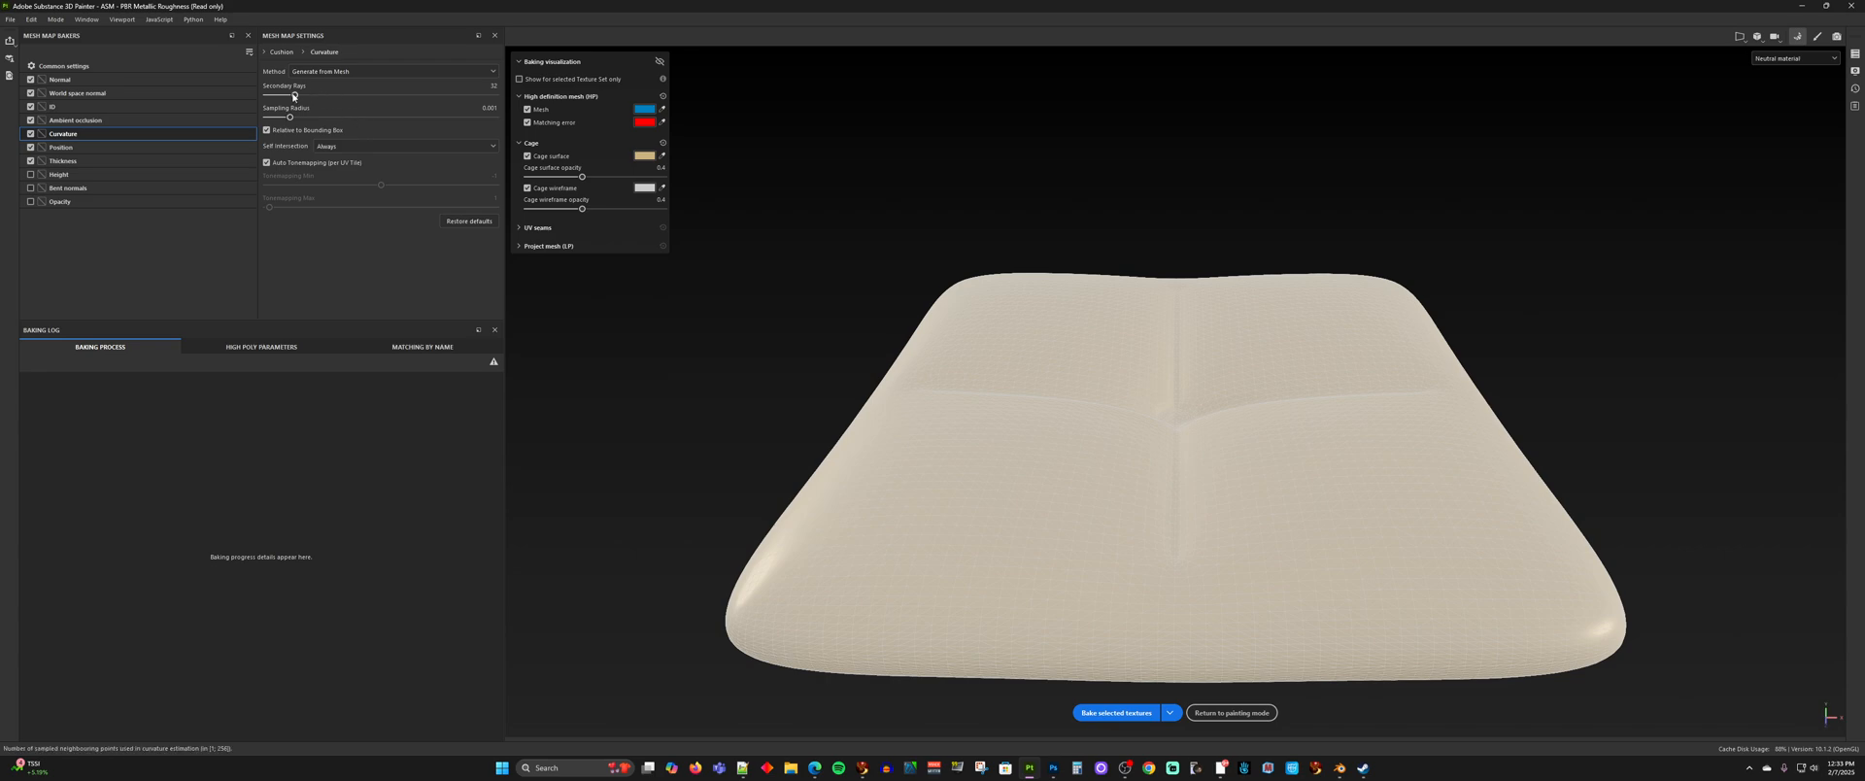
{"action": "left_click", "coordinate": [64, 65]}
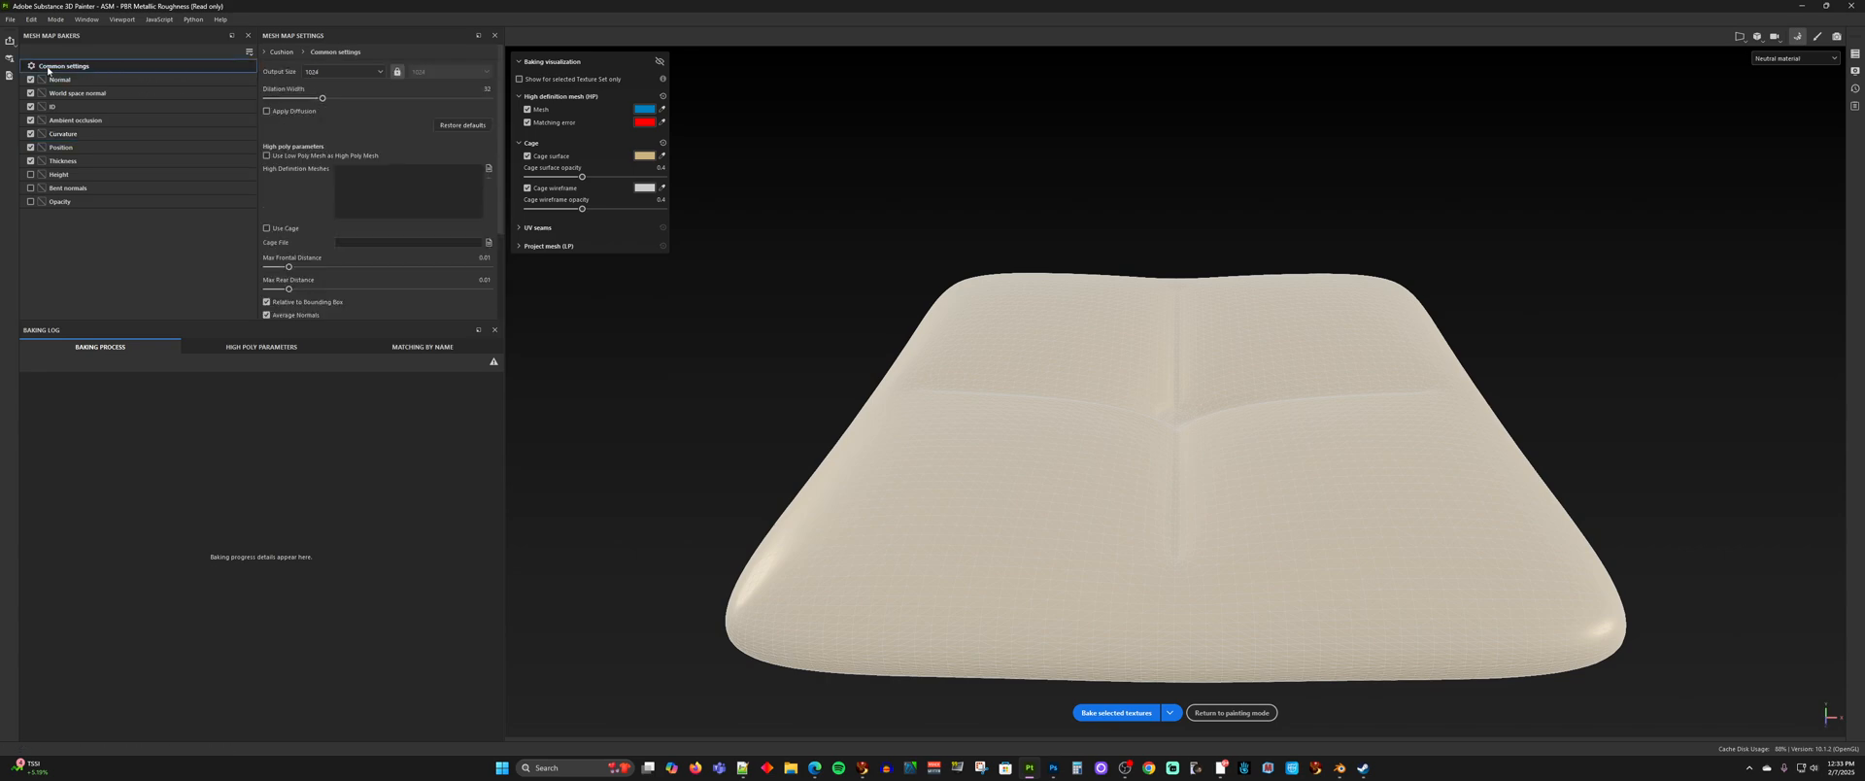
{"action": "left_click", "coordinate": [323, 71]}
{"action": "left_click", "coordinate": [311, 82]}
{"action": "left_click", "coordinate": [267, 155]}
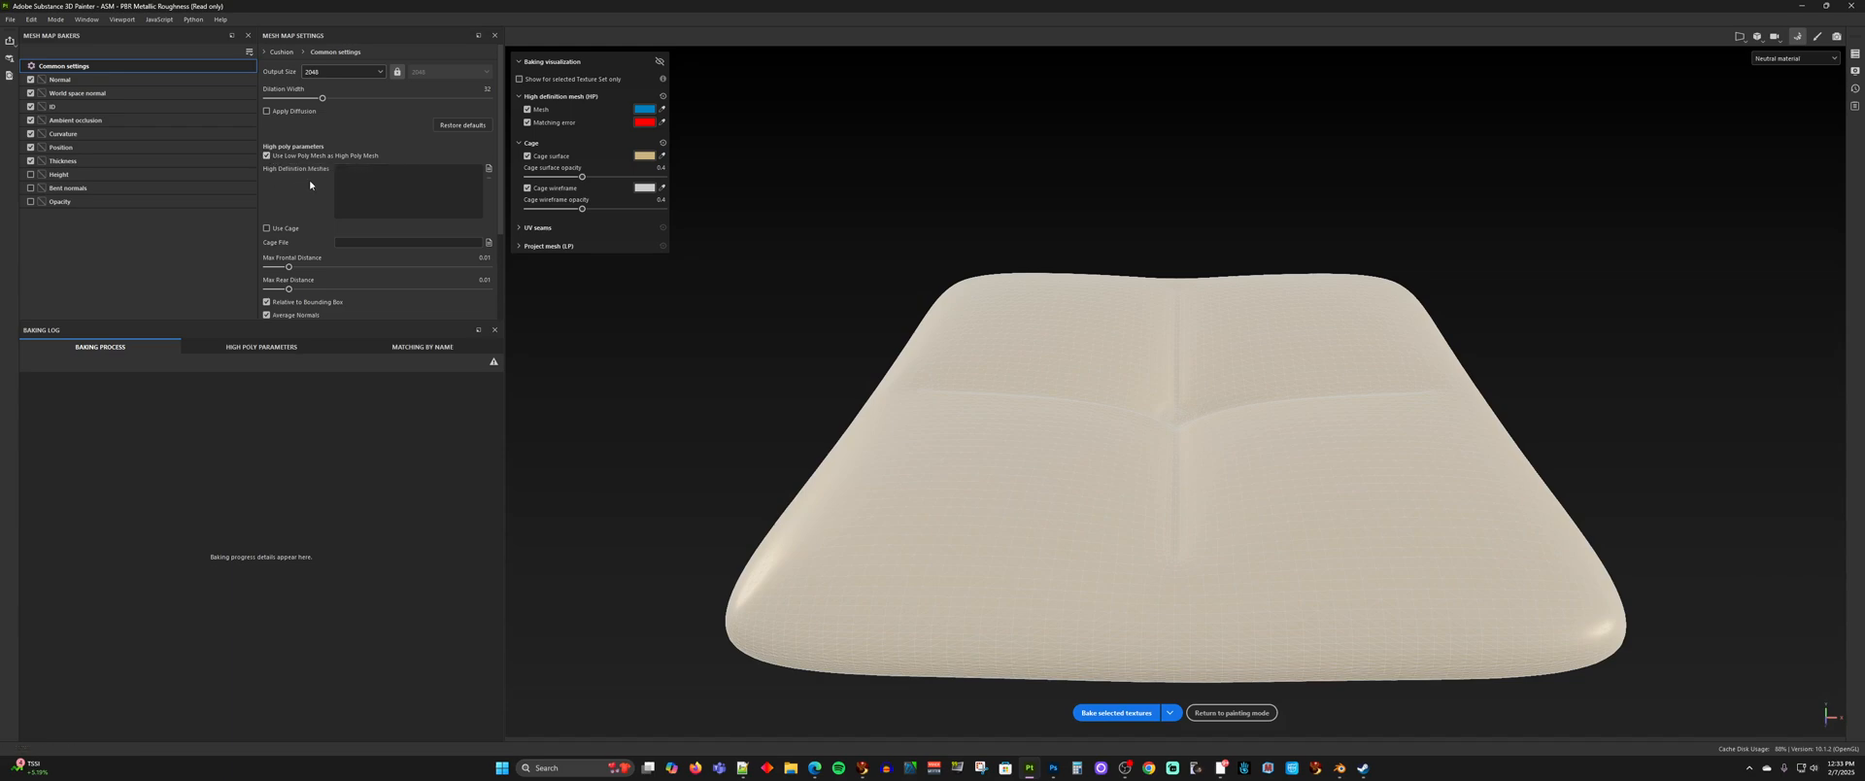
- Set the secondary rays to the maximum of 256 for the ambient occlusion and thickness bakers
{"action": "left_click", "coordinate": [83, 120]}
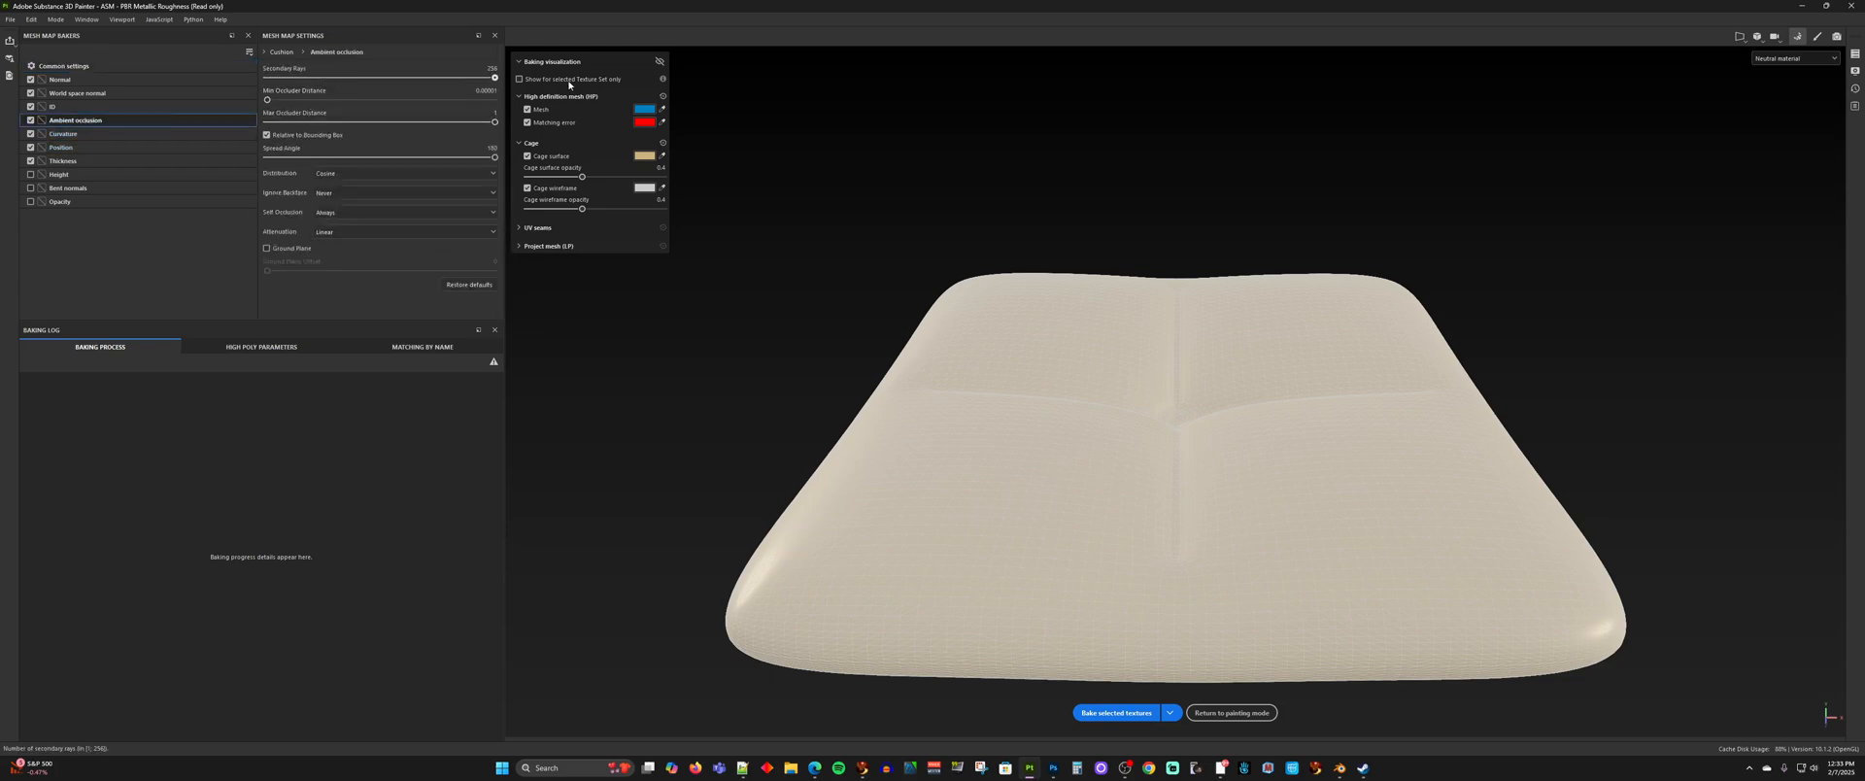
{"action": "left_click", "coordinate": [124, 133]}
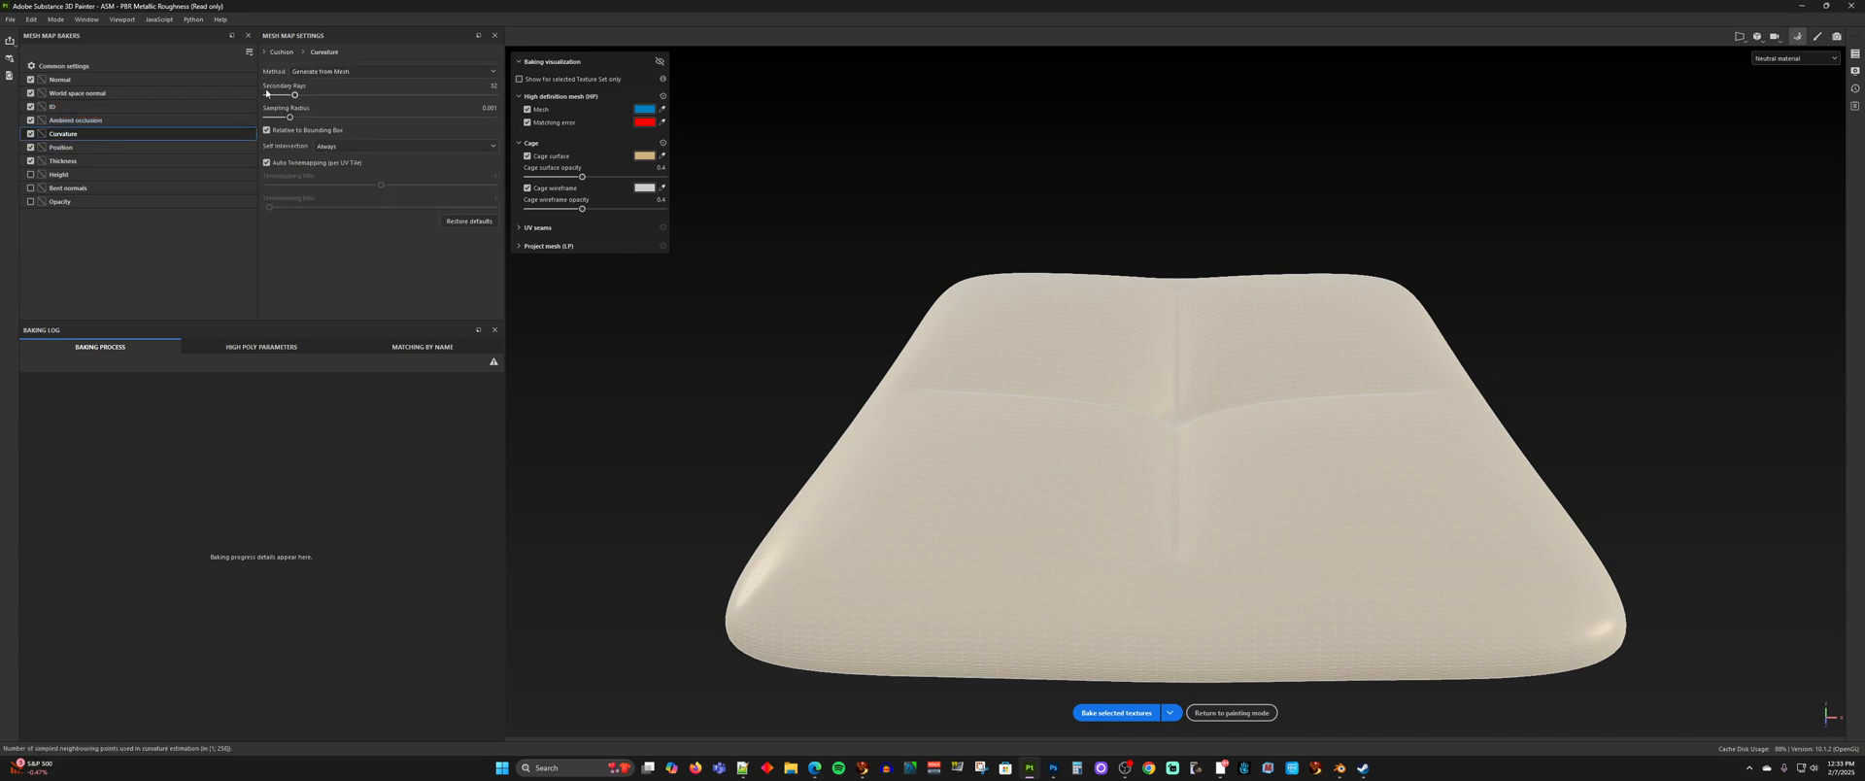
{"action": "left_click", "coordinate": [136, 160]}
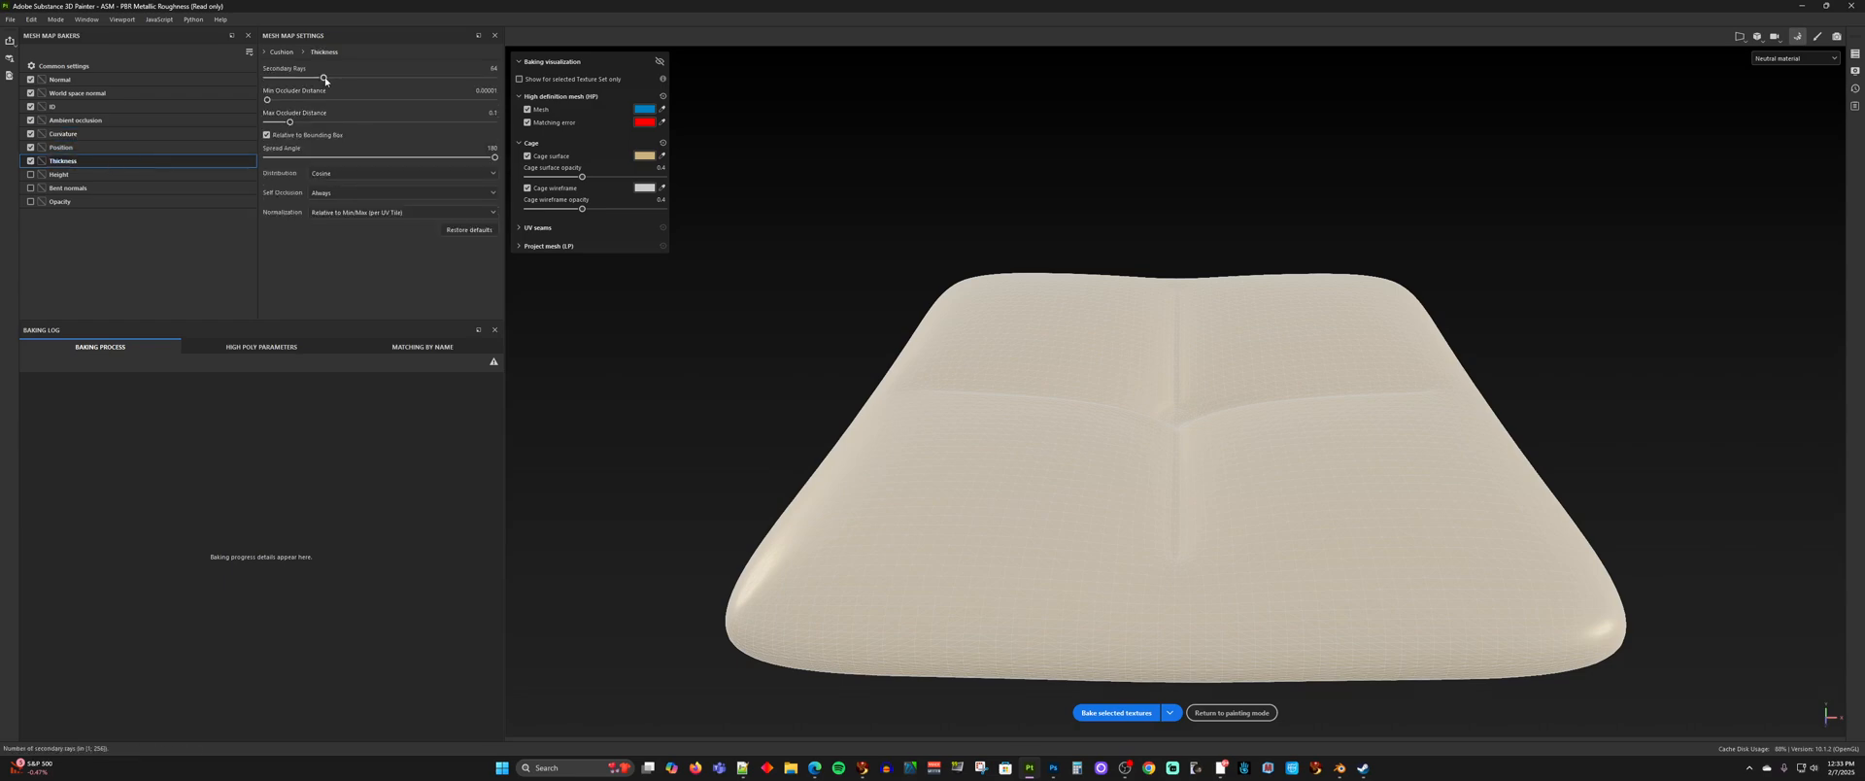
{"action": "left_click_drag", "start_coordinate": [324, 79], "coordinate": [496, 78]}
- Bake the selected mesh maps for the cushion and return to painting mode
{"action": "left_click", "coordinate": [1113, 714]}
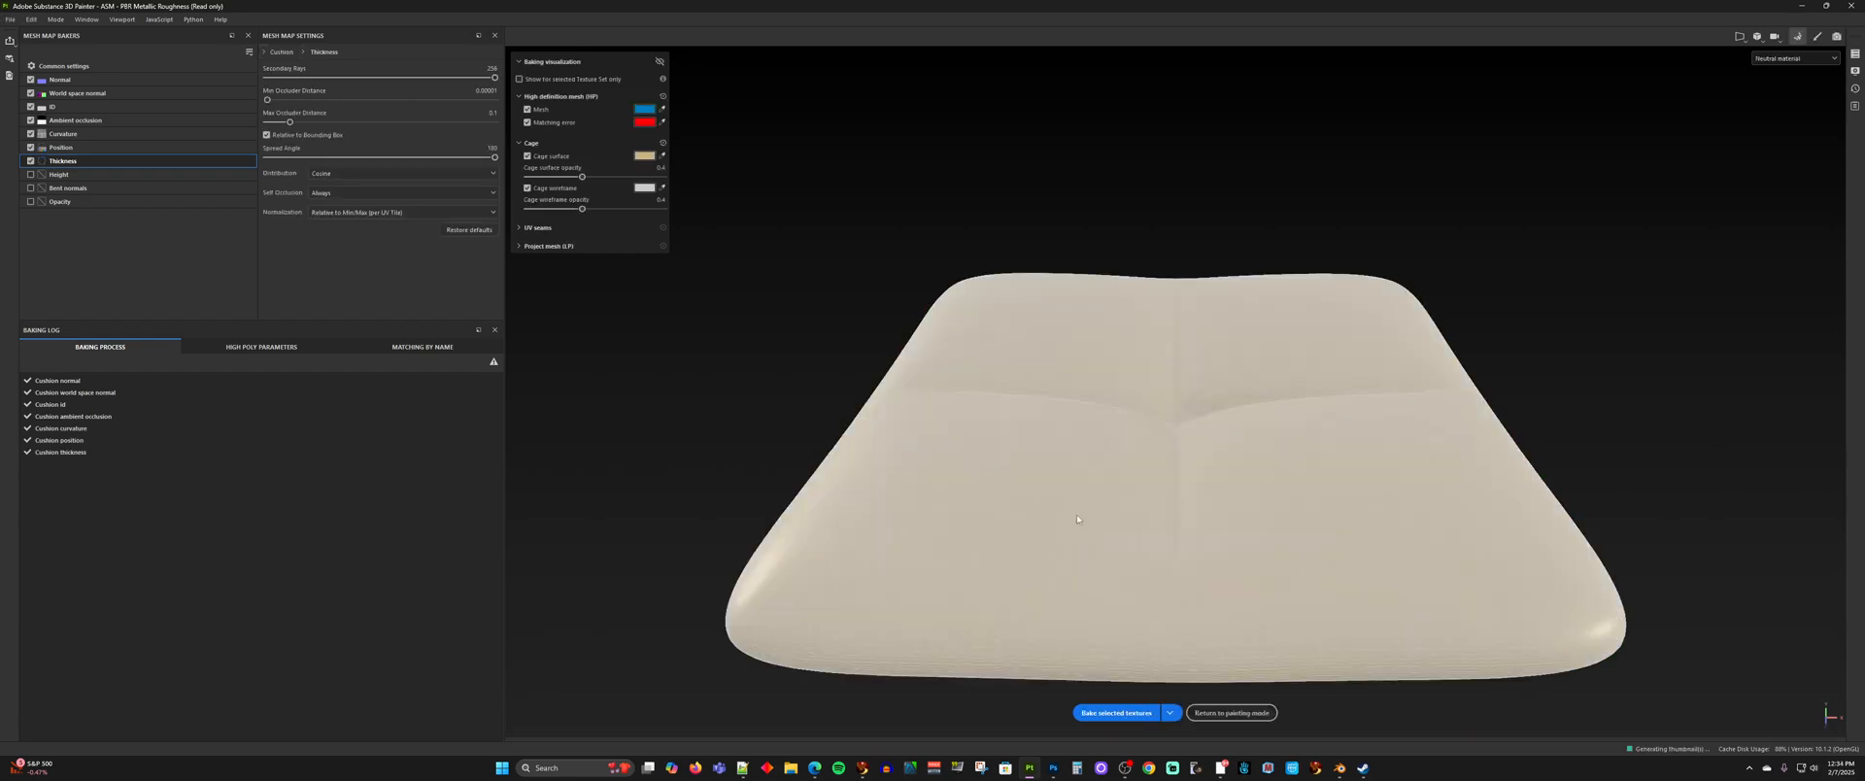
{"action": "scroll", "coordinate": [1181, 541], "scroll_direction": "down", "scroll_amount": 3}
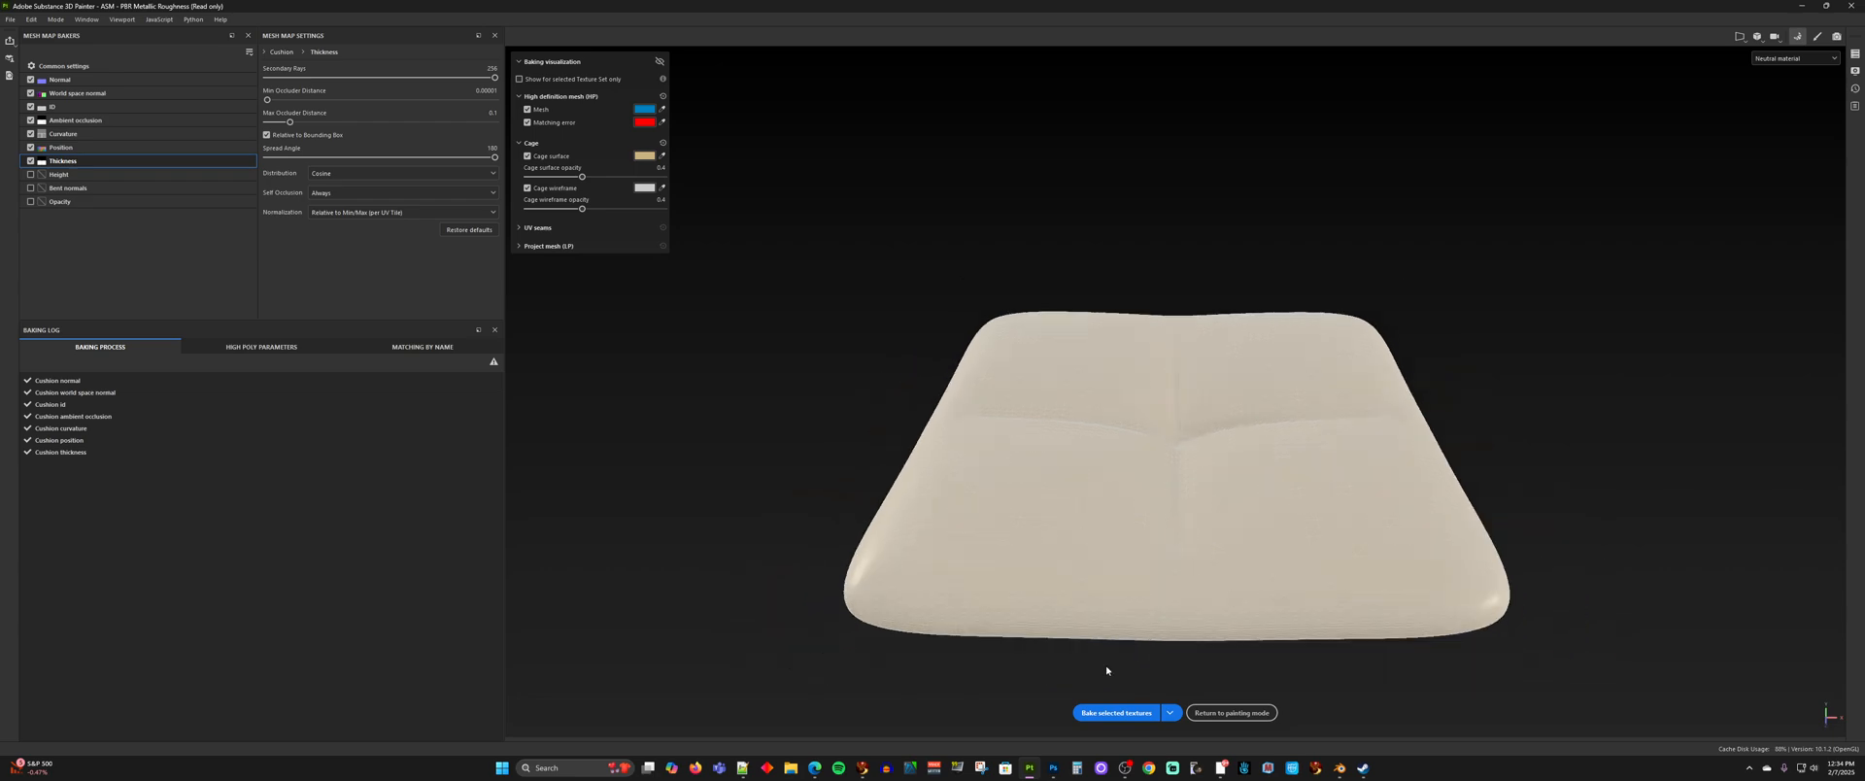
{"action": "left_click", "coordinate": [1231, 713]}
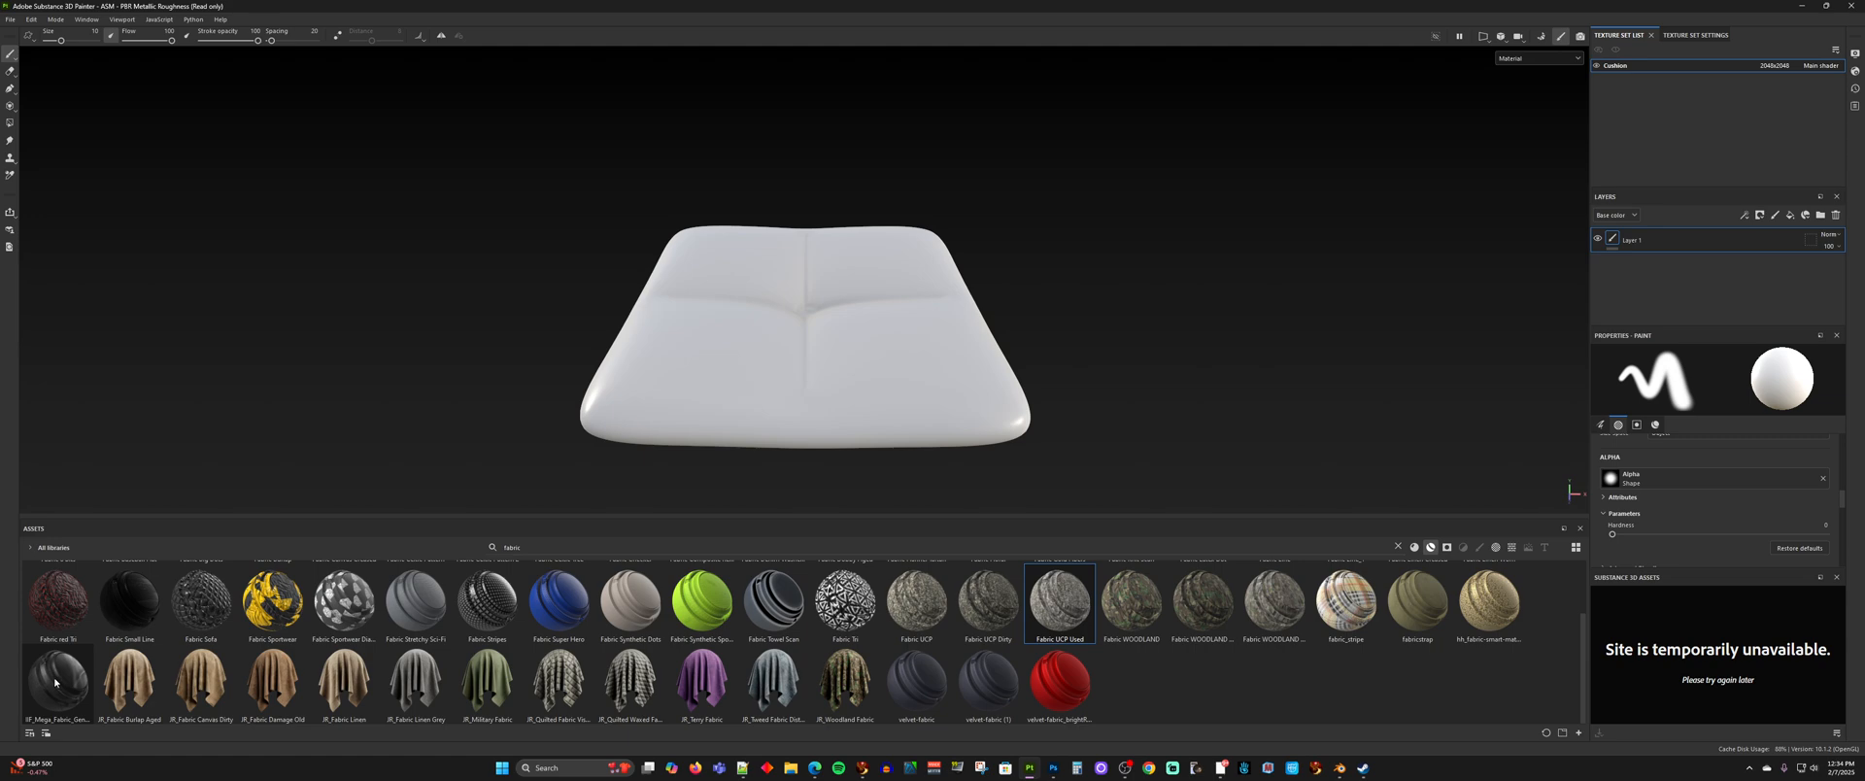
- Apply the Mega Fabric Generator smart material to the cushion and inspect its weave up close
{"action": "left_click_drag", "start_coordinate": [59, 685], "coordinate": [790, 418]}
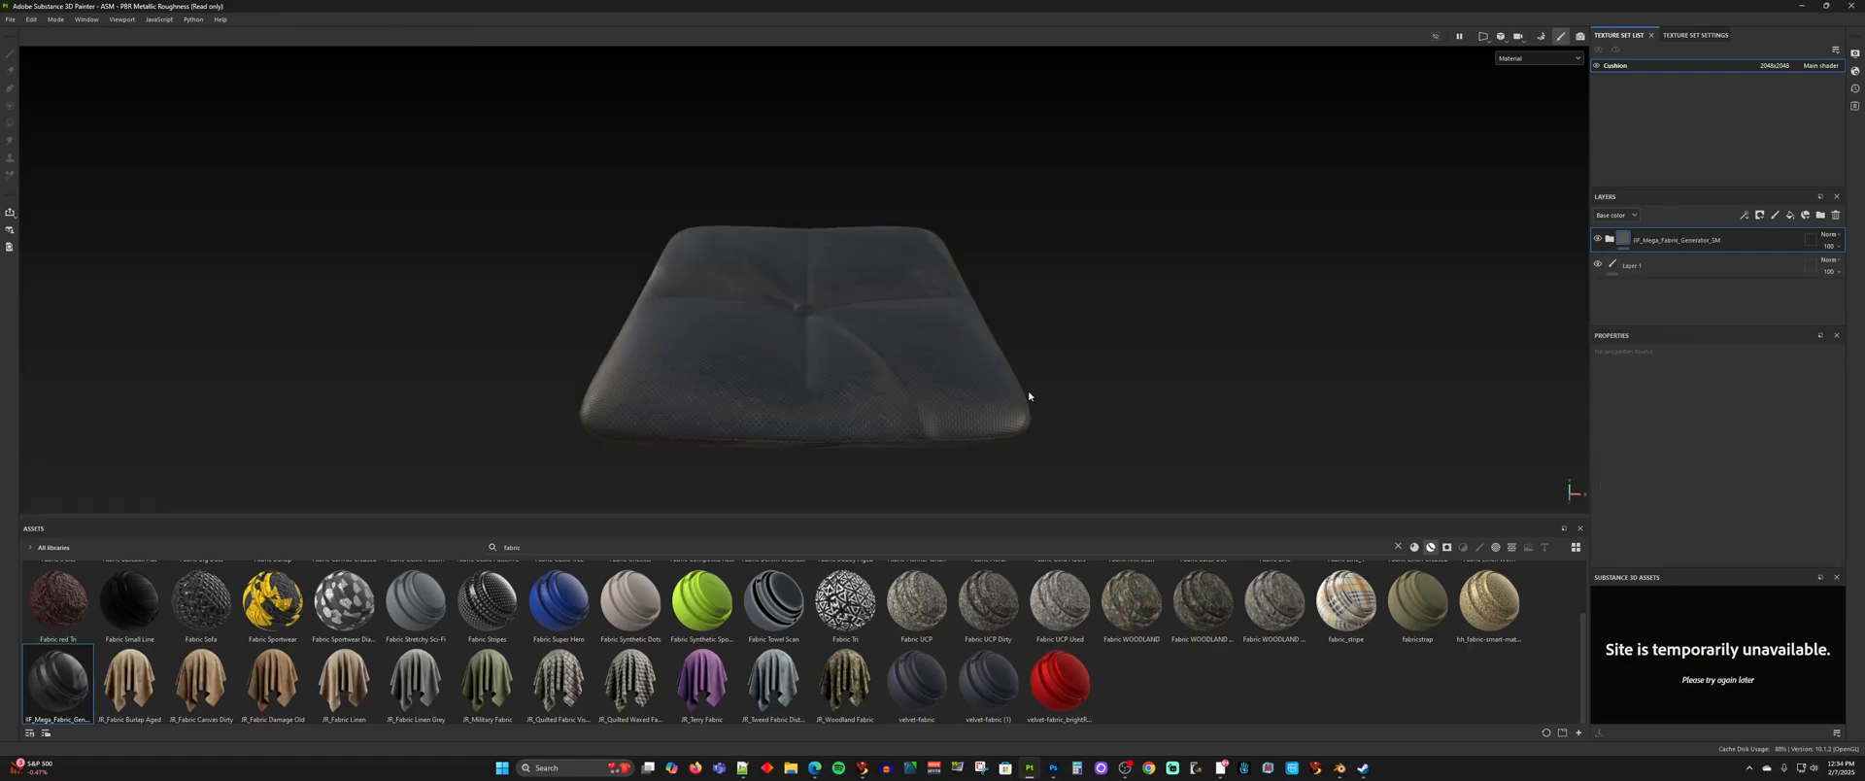
{"action": "scroll", "coordinate": [899, 387], "scroll_direction": "up", "scroll_amount": 6}
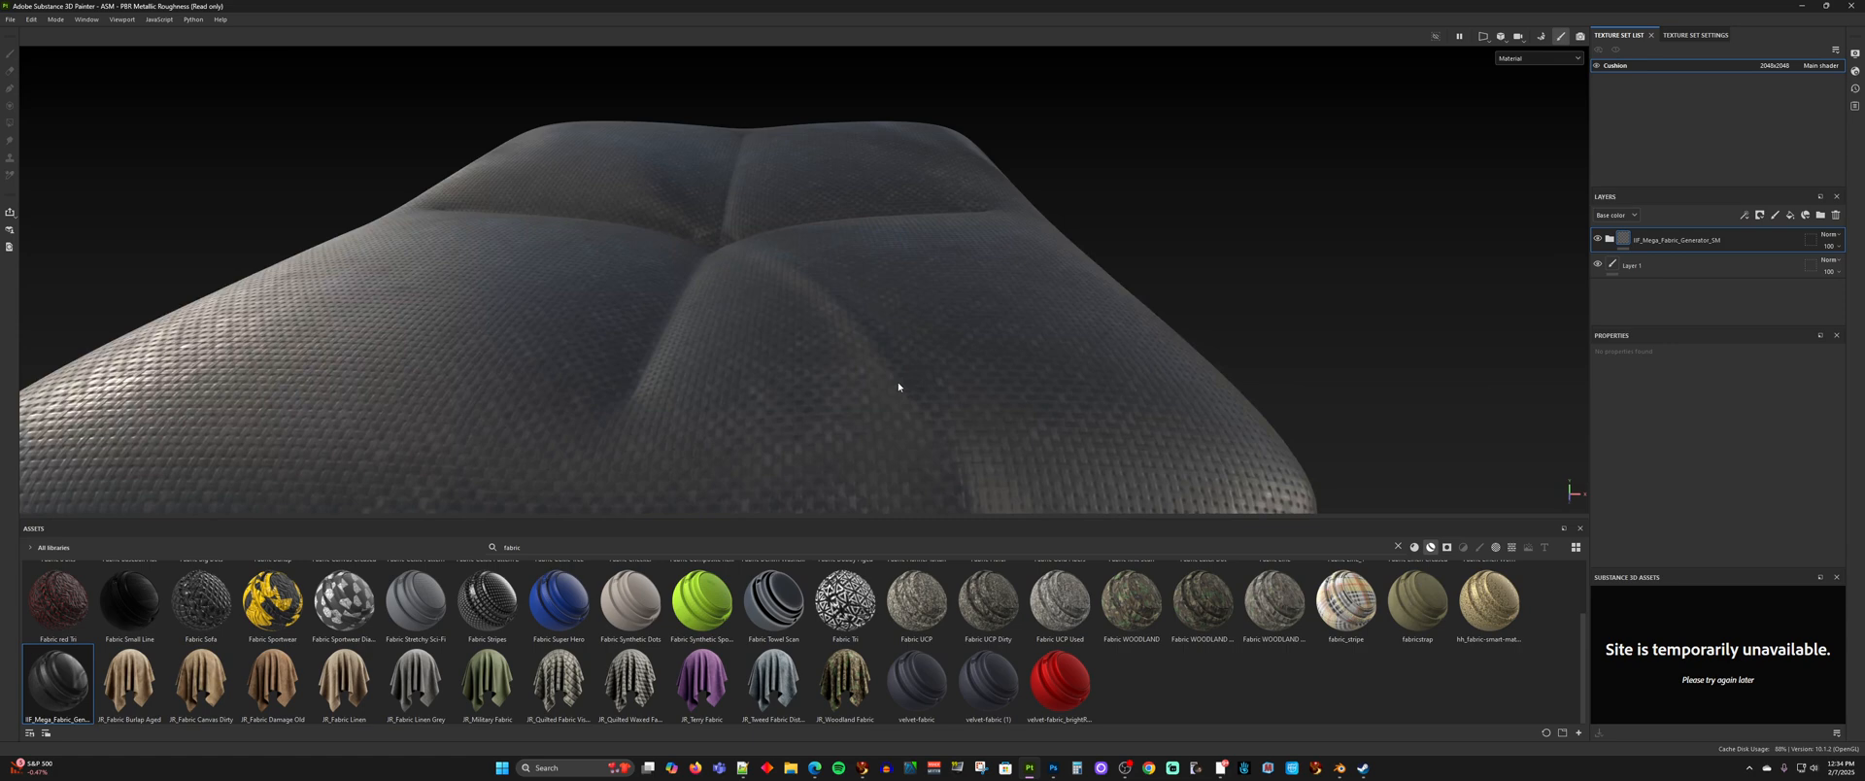
{"action": "scroll", "coordinate": [1069, 462], "scroll_direction": "down", "scroll_amount": 5}
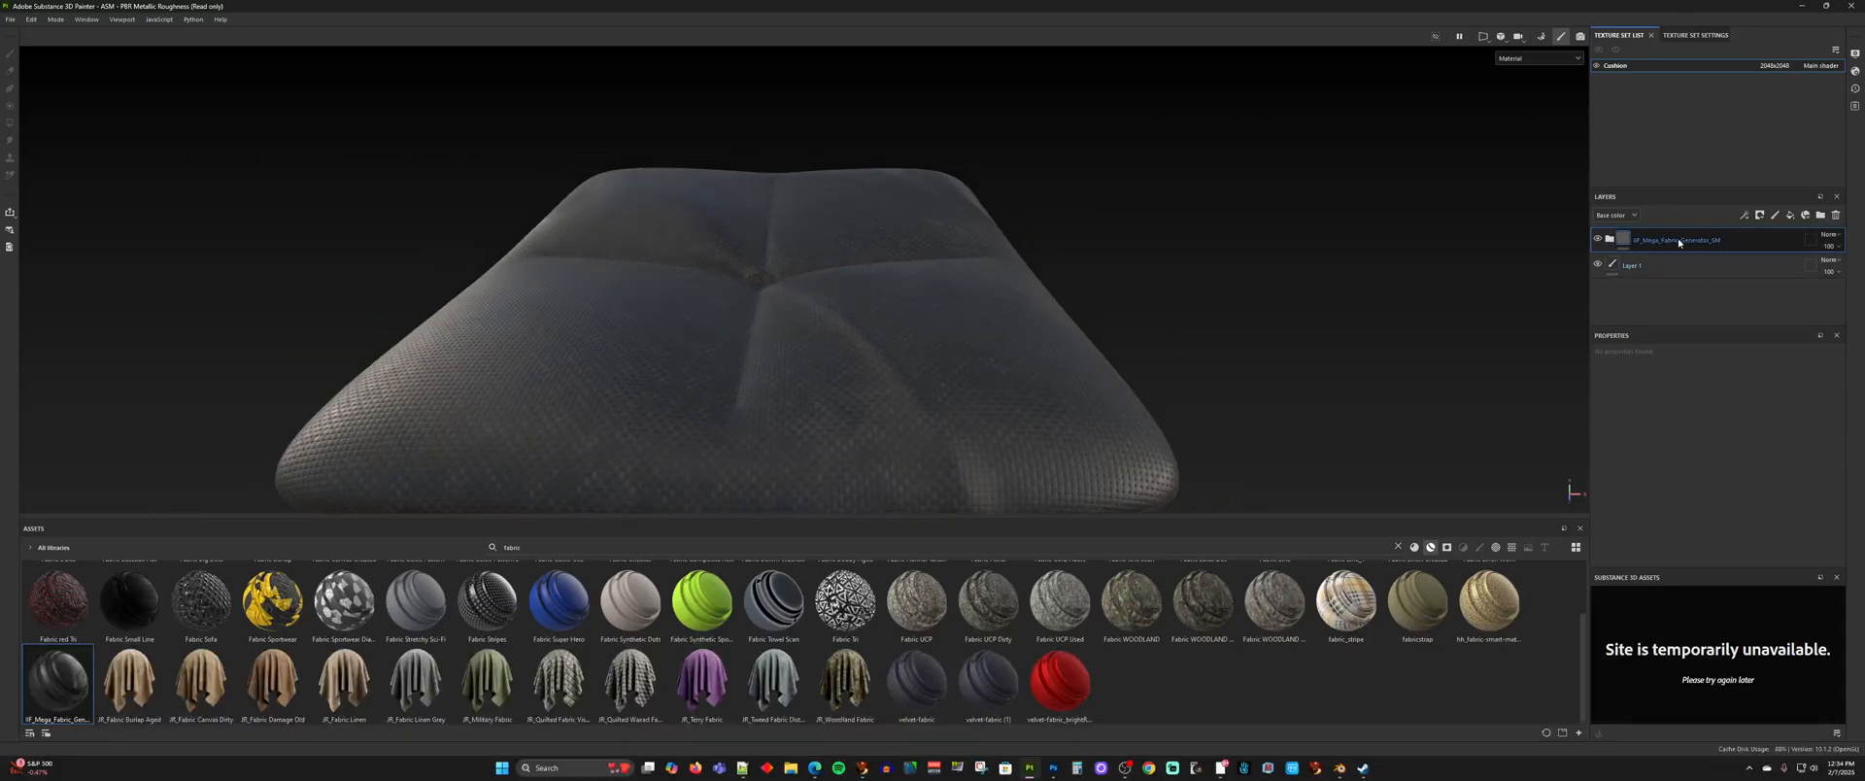
- Expand the smart material's layer group and open the Fabric parameters of its Mega_Fabric_Generator fill layer
{"action": "left_click", "coordinate": [1610, 239]}
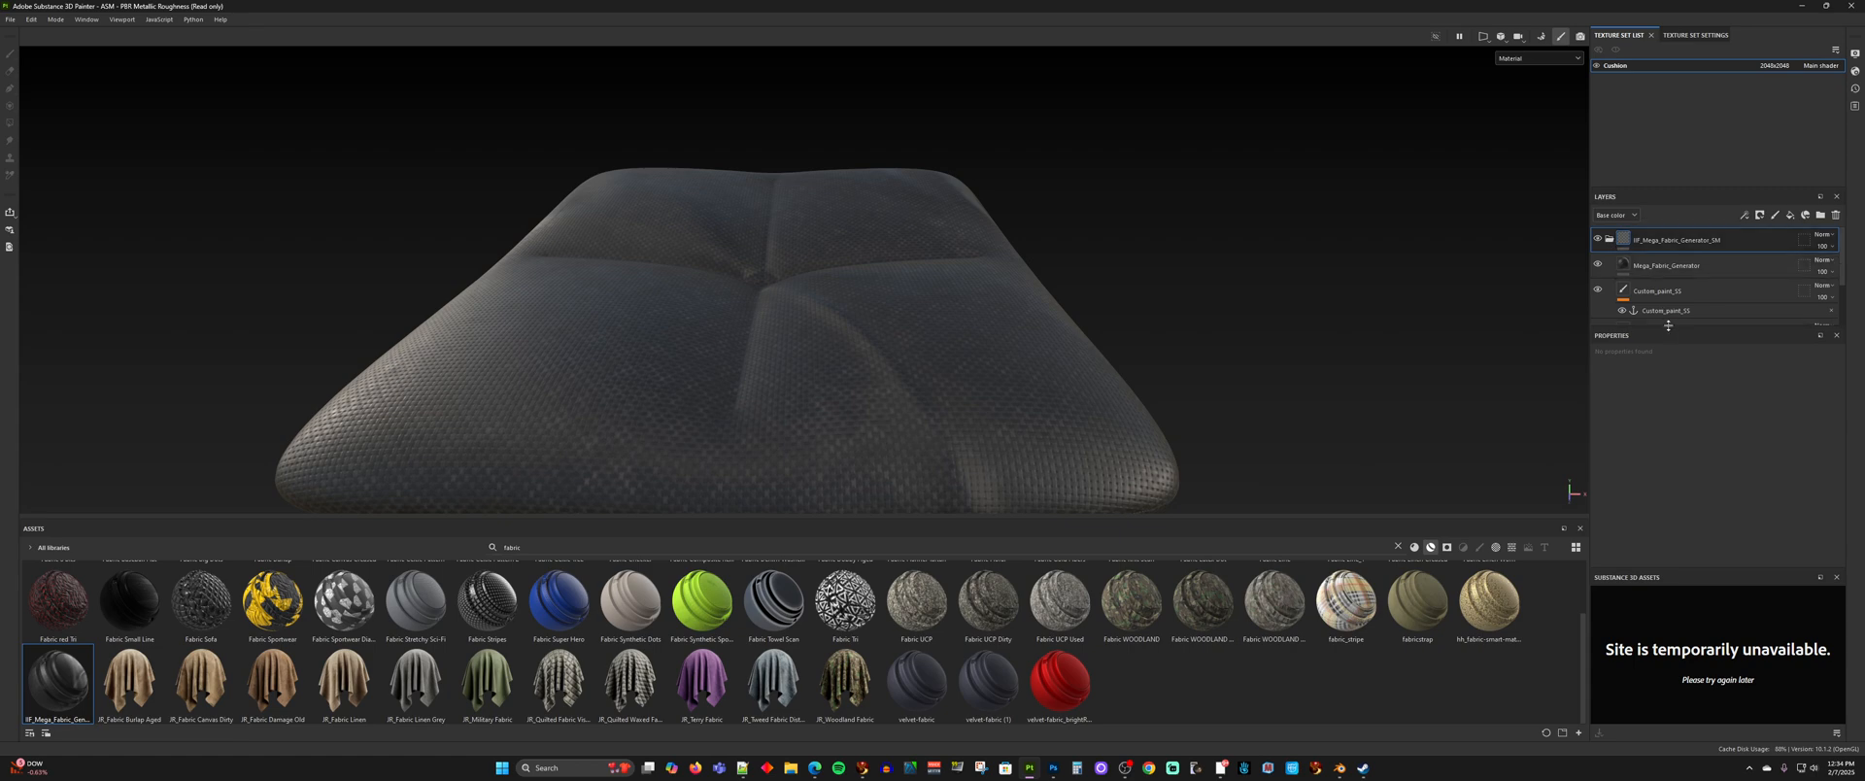
{"action": "left_click_drag", "start_coordinate": [1668, 326], "coordinate": [1668, 498]}
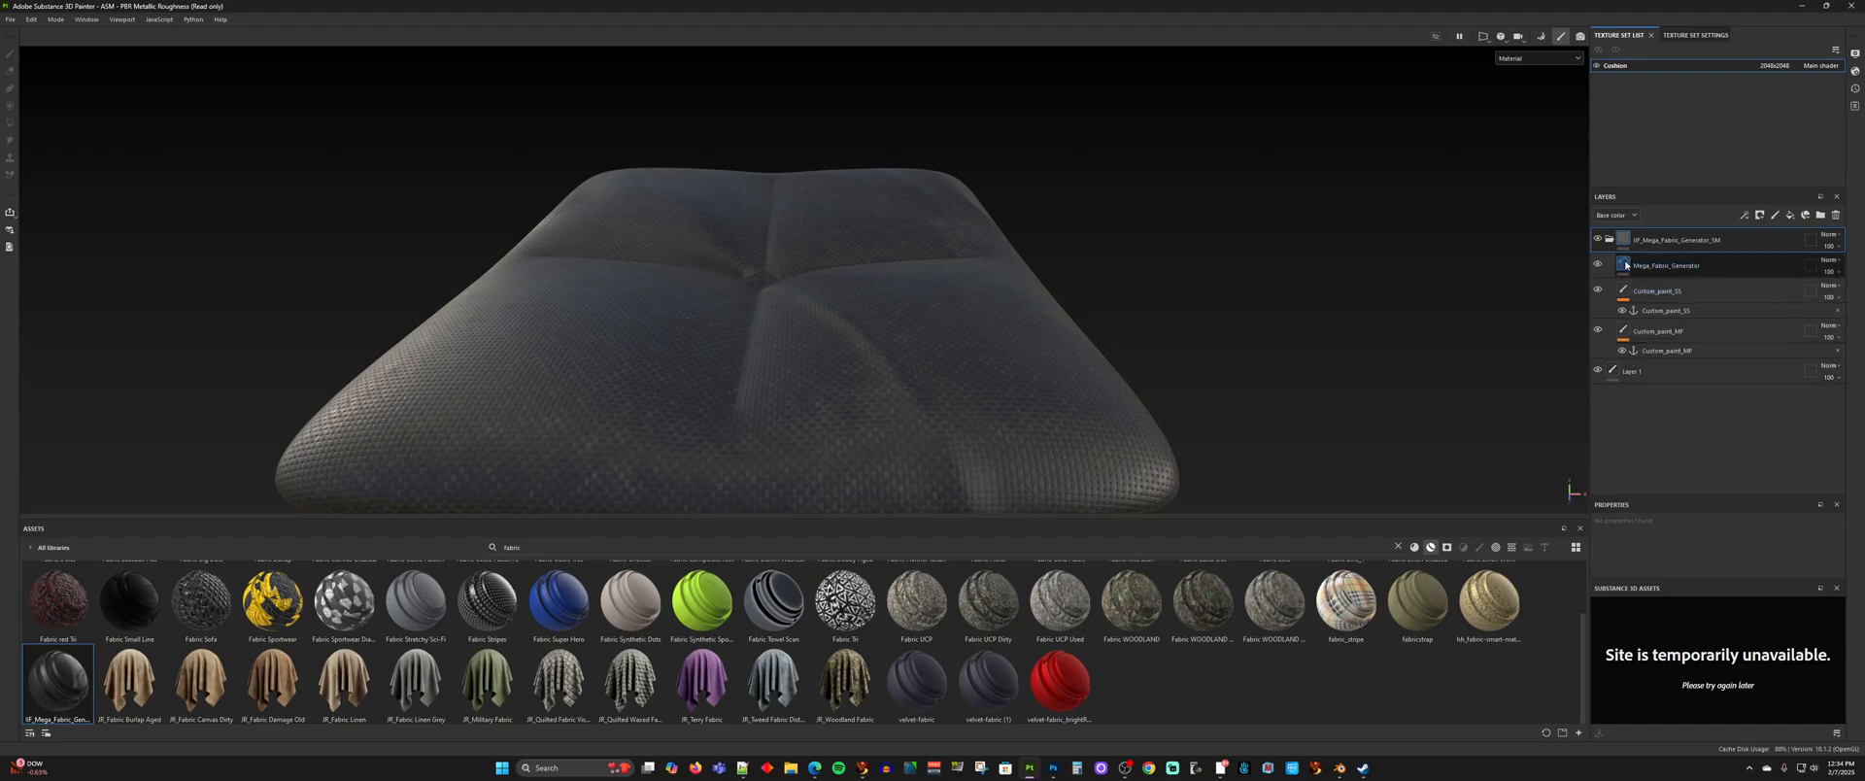
{"action": "left_click", "coordinate": [1626, 264]}
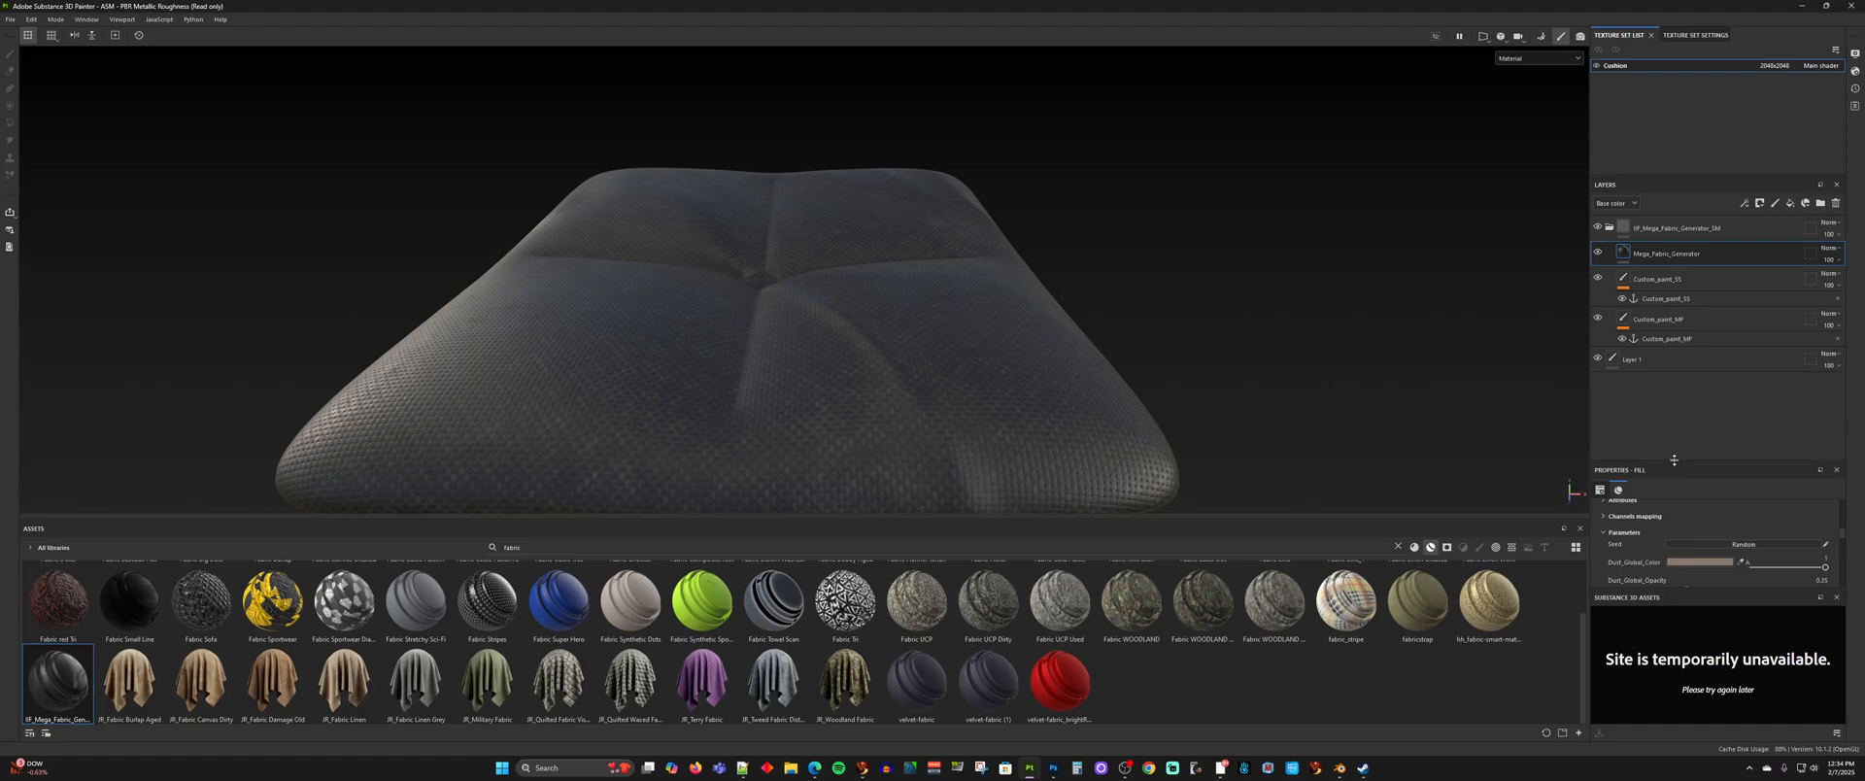
{"action": "left_click_drag", "start_coordinate": [1673, 460], "coordinate": [1675, 380]}
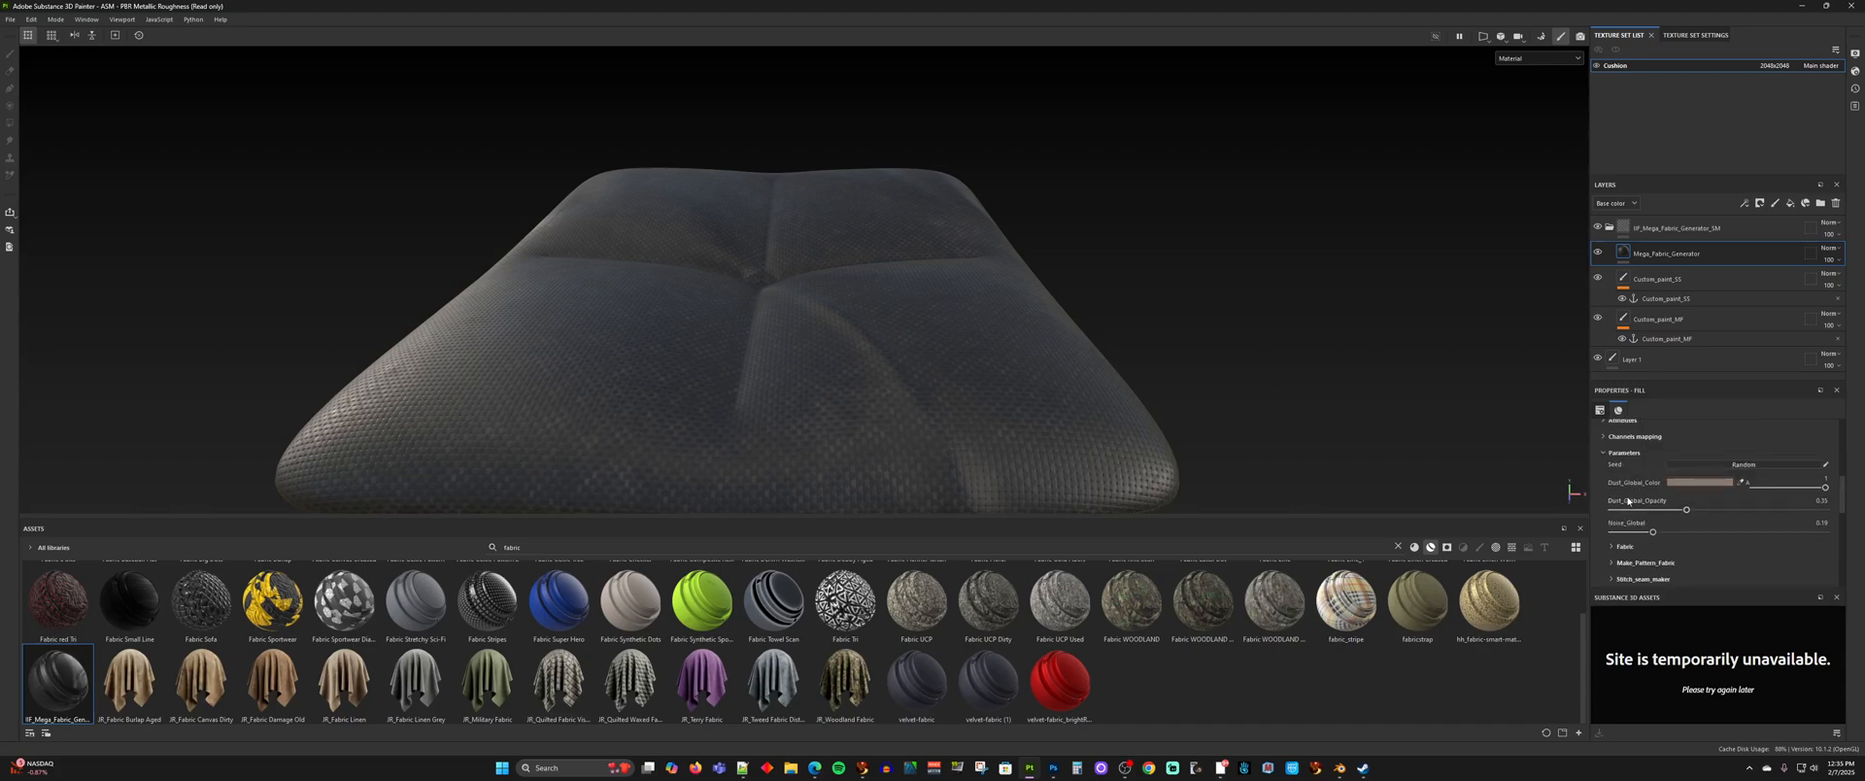
{"action": "scroll", "coordinate": [1688, 550], "scroll_direction": "down", "scroll_amount": 2}
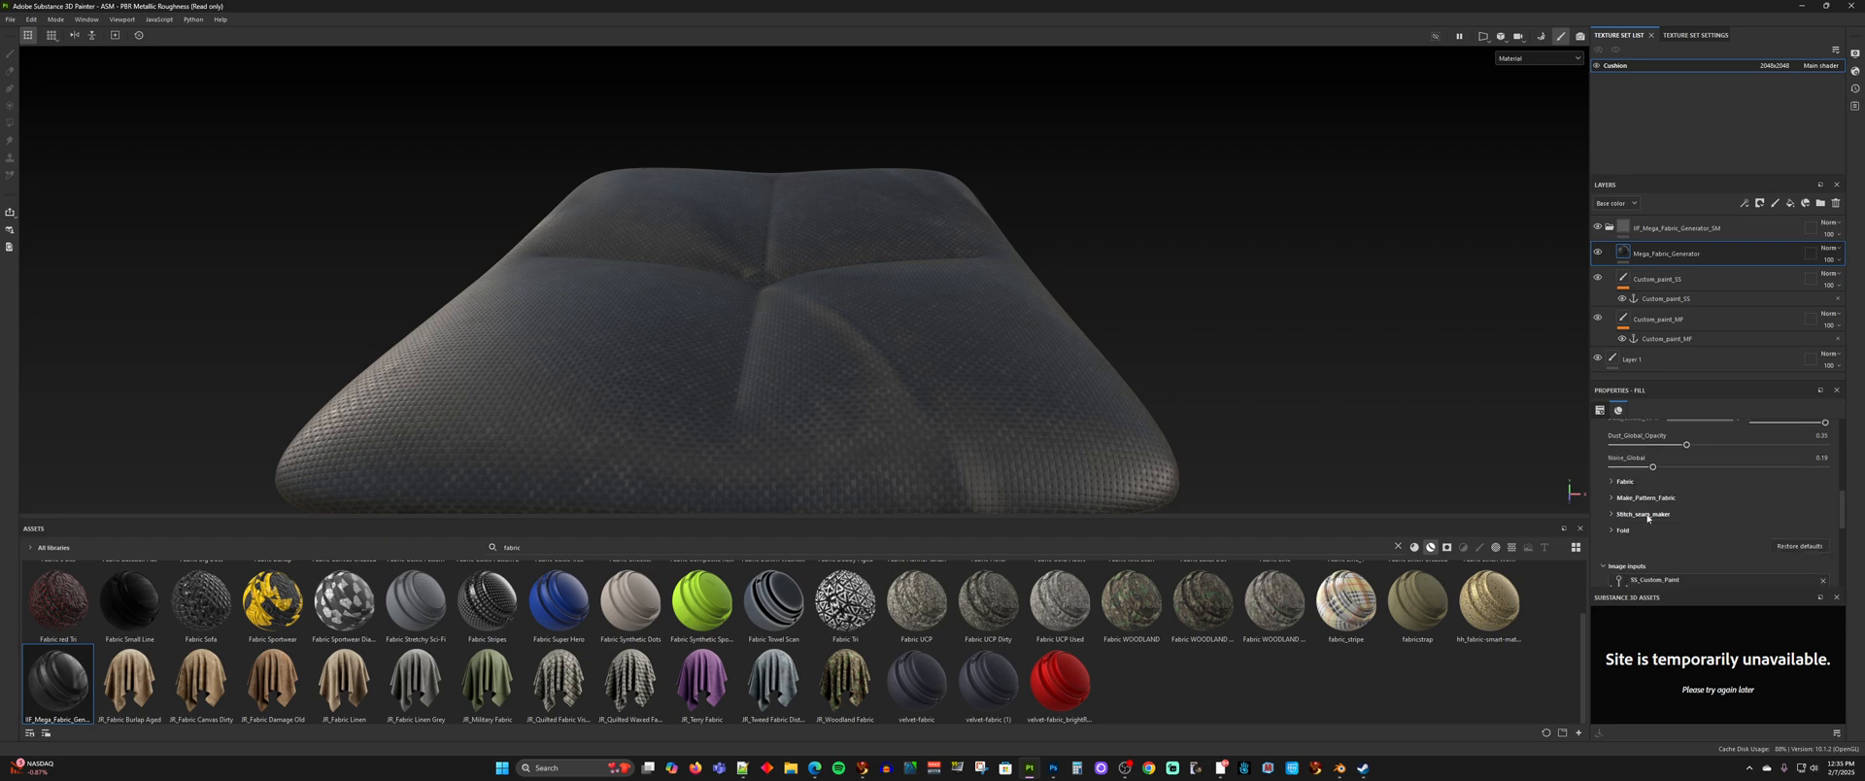
{"action": "left_click", "coordinate": [1613, 482]}
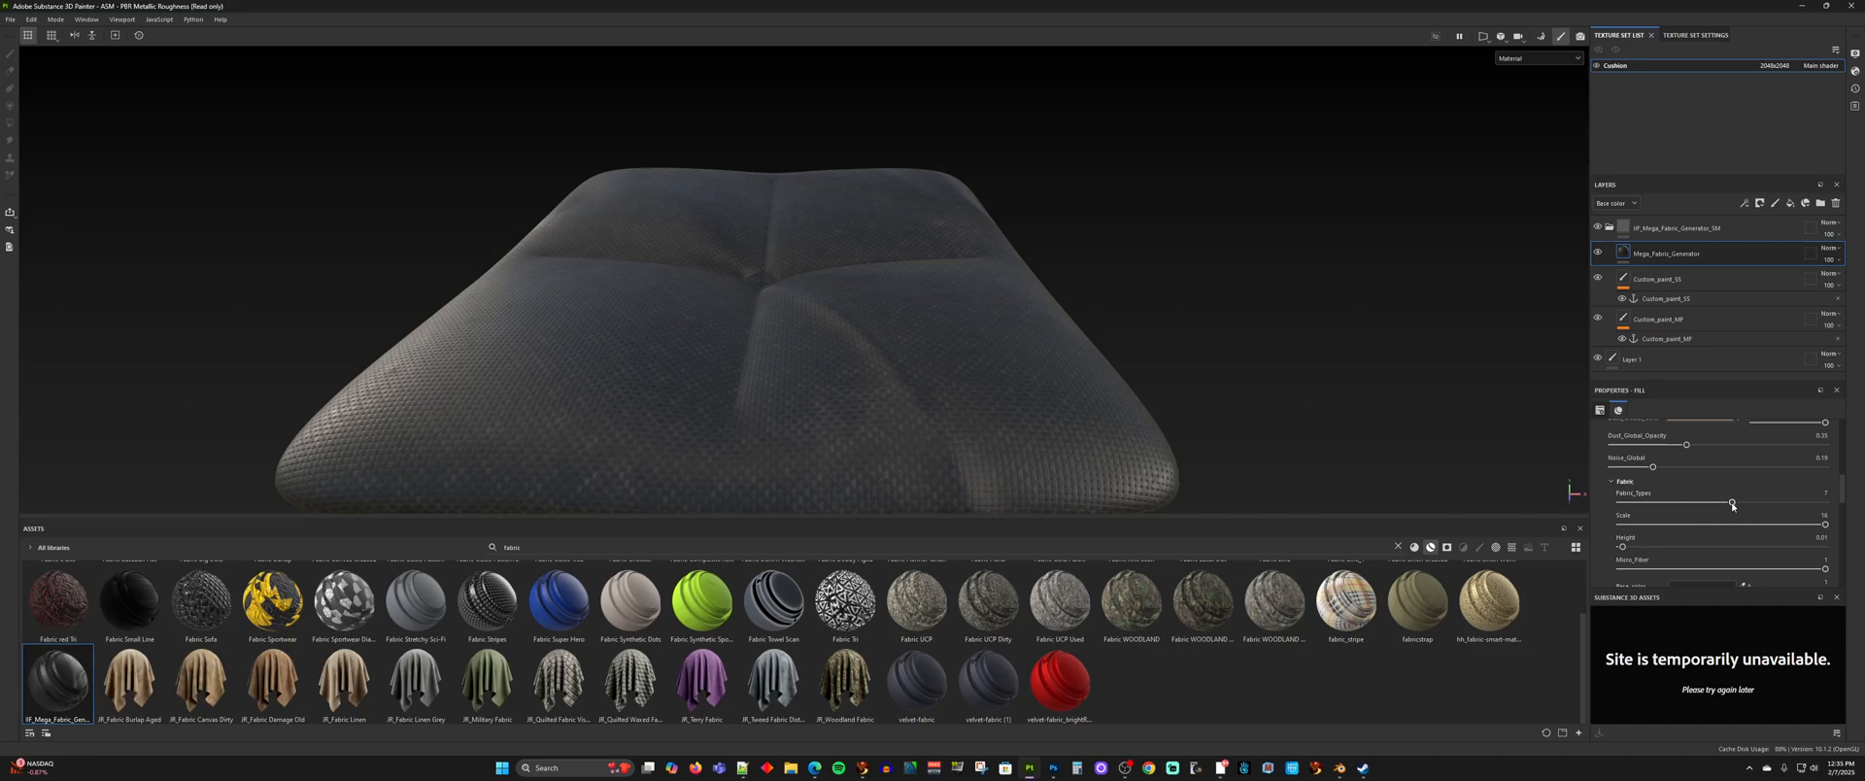
- Try fabric type 12 on the cushion and inspect the pattern up close and from another angle
{"action": "left_click", "coordinate": [1824, 492]}
{"action": "type", "text": "12"}
{"action": "key", "text": "Return"}
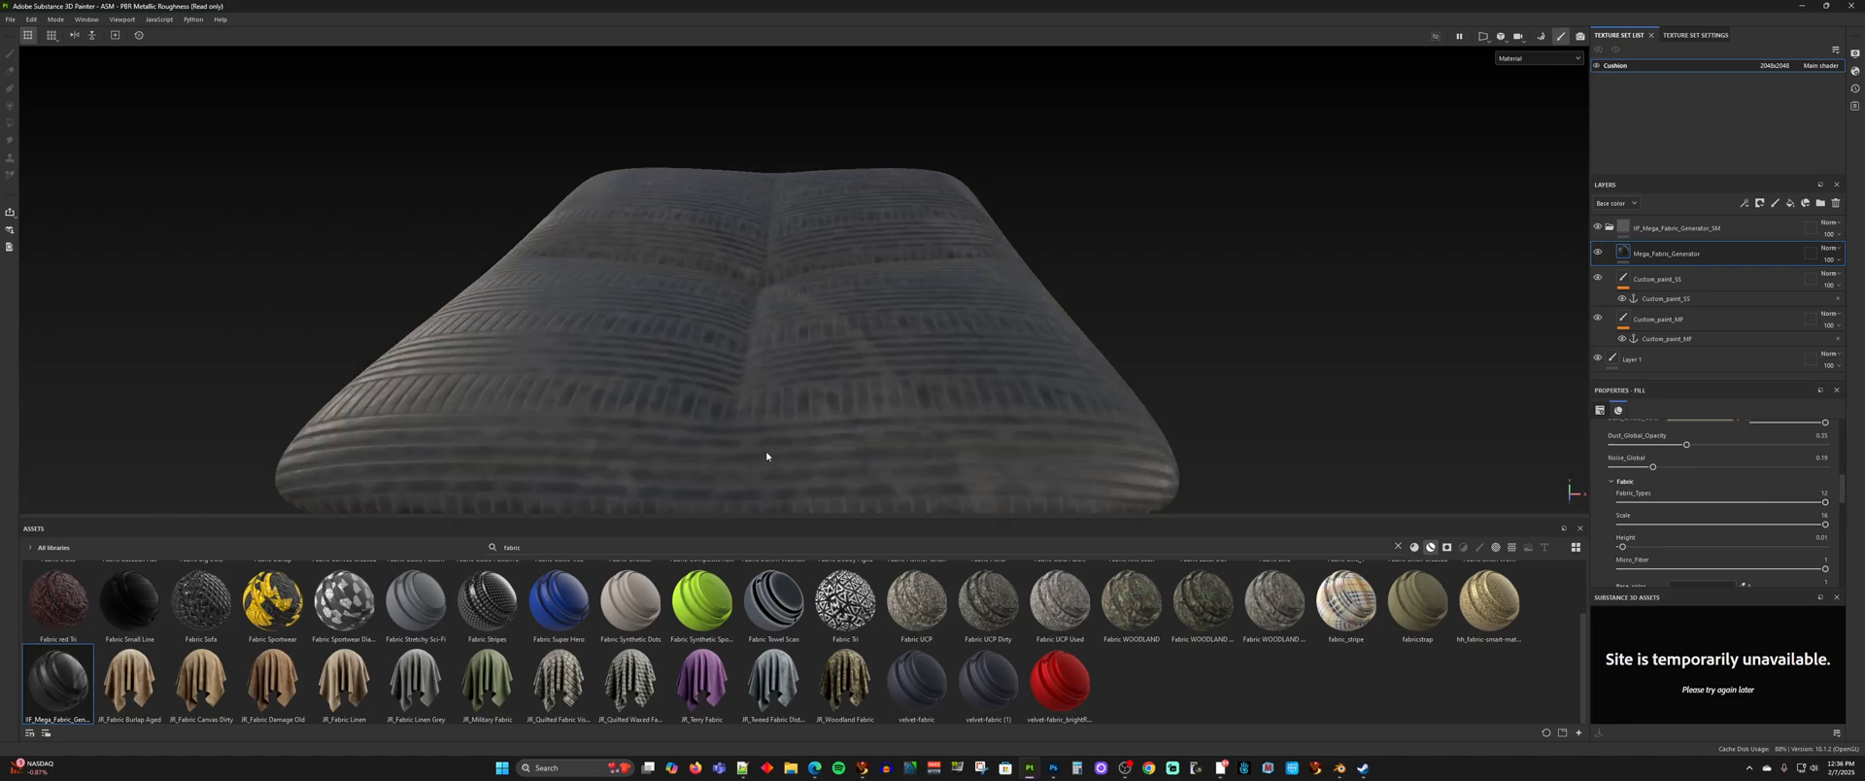
{"action": "scroll", "coordinate": [888, 433], "scroll_direction": "up", "scroll_amount": 3}
{"action": "scroll", "coordinate": [884, 417], "scroll_direction": "down", "scroll_amount": 8}
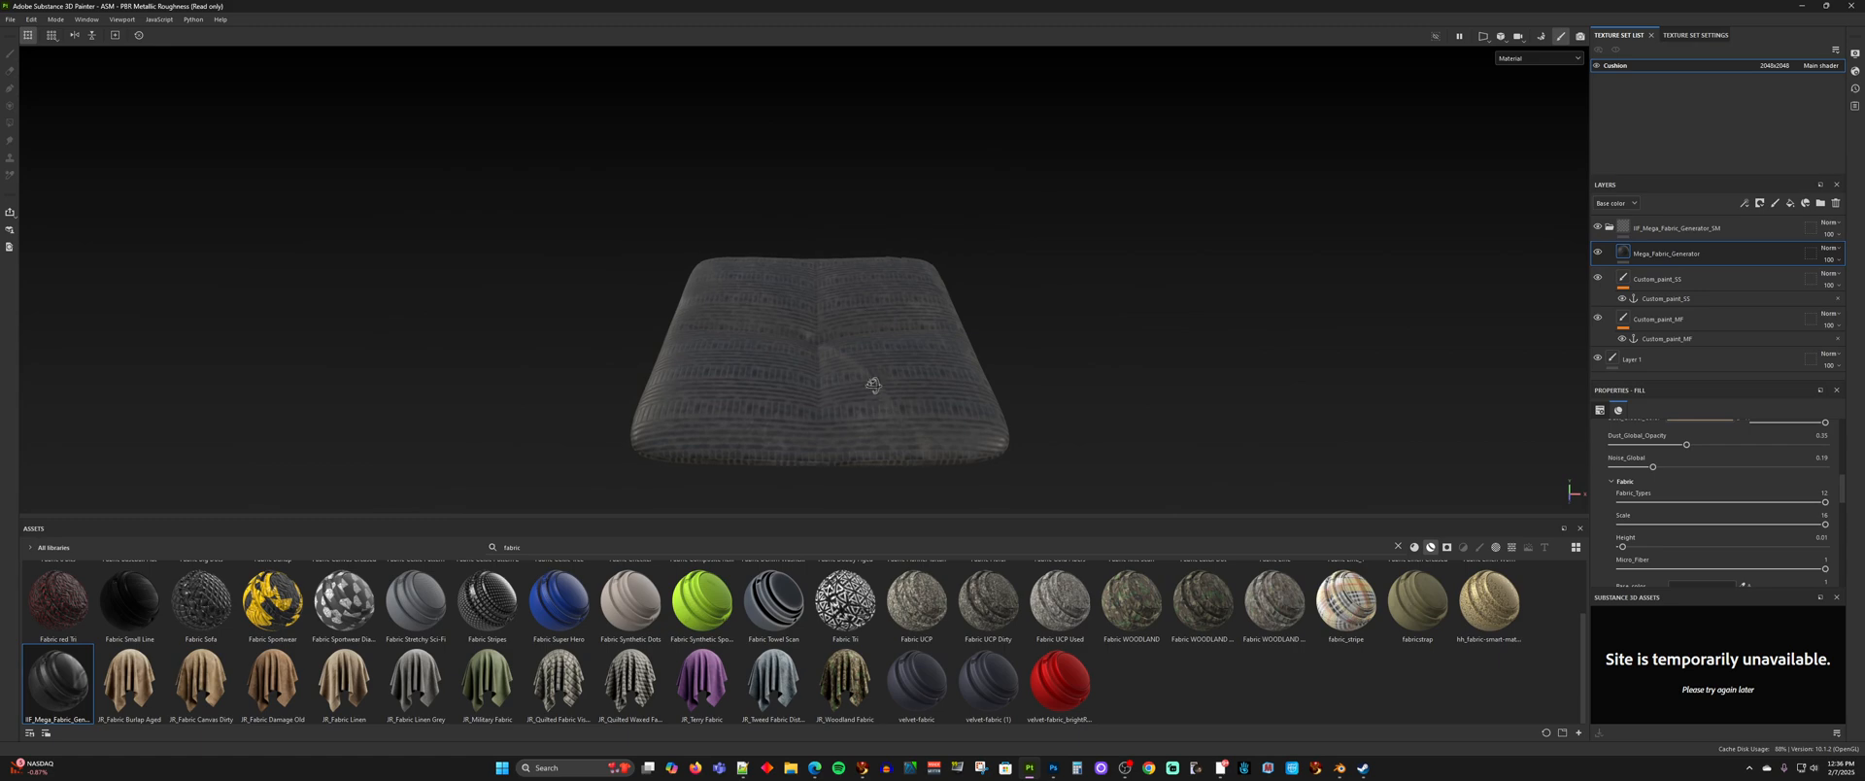
{"action": "left_click_drag", "start_coordinate": [877, 397], "coordinate": [1117, 438], "text": "alt"}
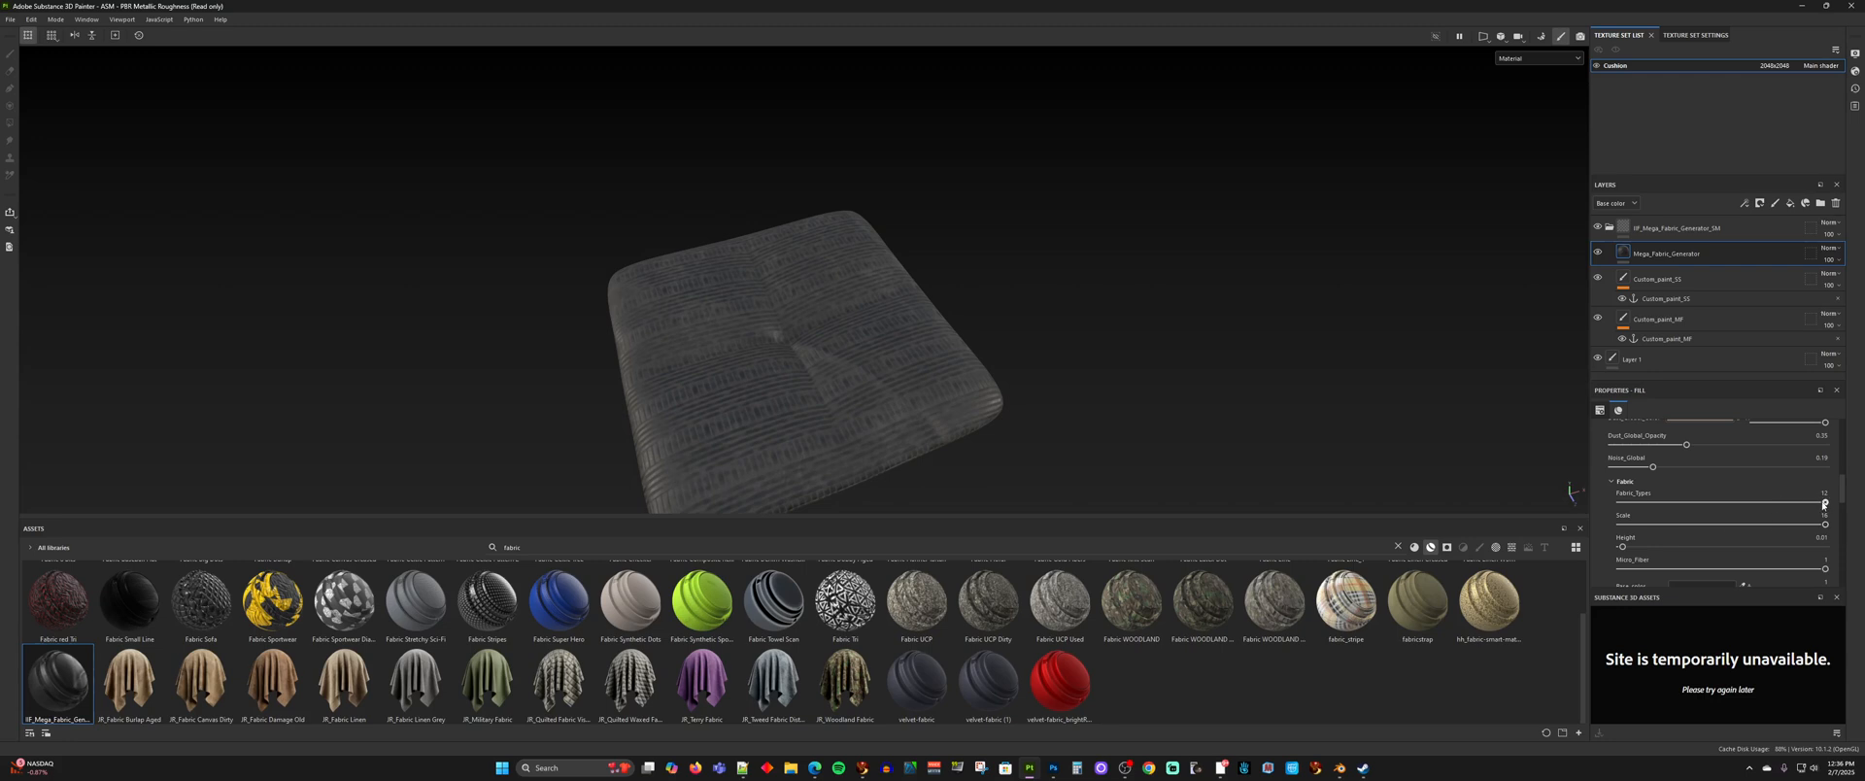
- Try fabric types 11 and 8 on the cushion, return the type to 7, and view the cushion from the front
{"action": "left_click_drag", "start_coordinate": [1824, 502], "coordinate": [1812, 504]}
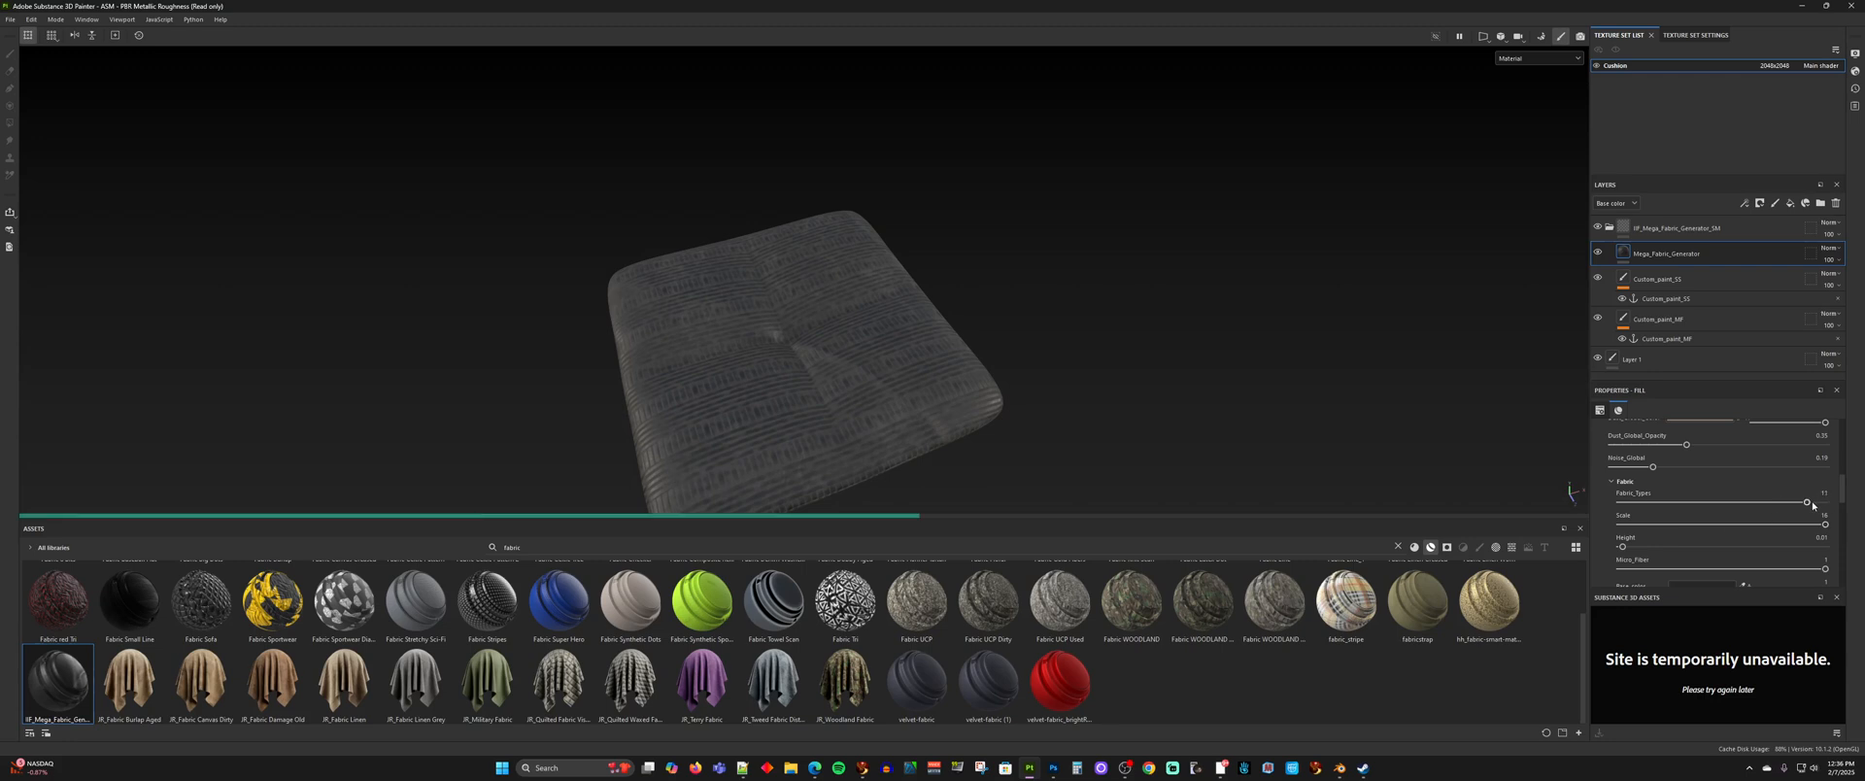
{"action": "scroll", "coordinate": [1170, 486], "scroll_direction": "up", "scroll_amount": 5}
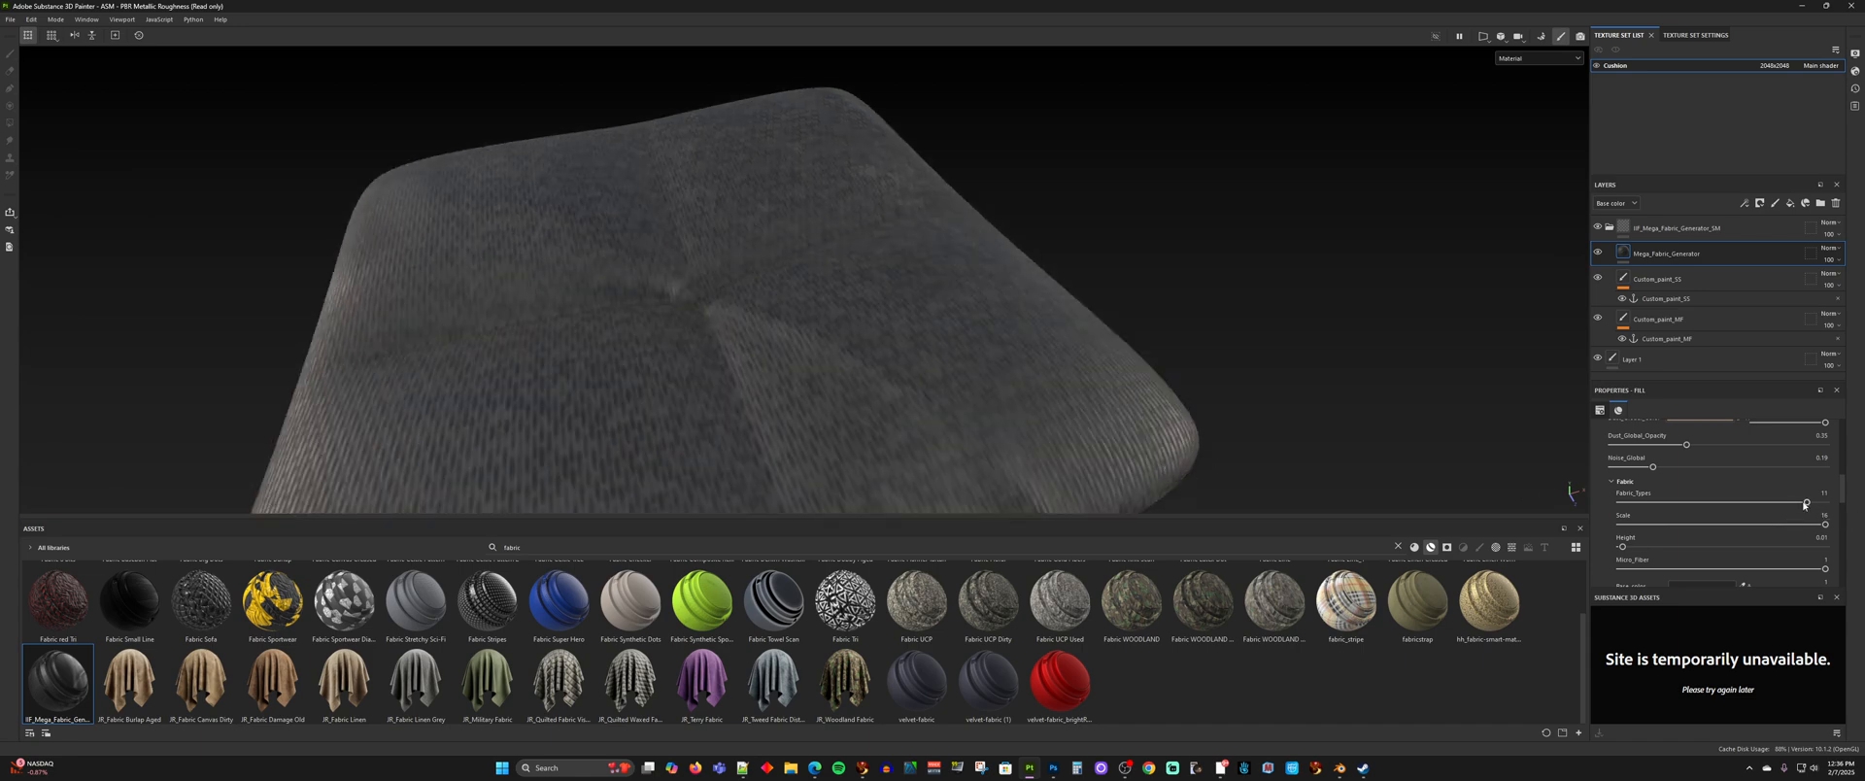
{"action": "left_click_drag", "start_coordinate": [1805, 504], "coordinate": [1744, 506]}
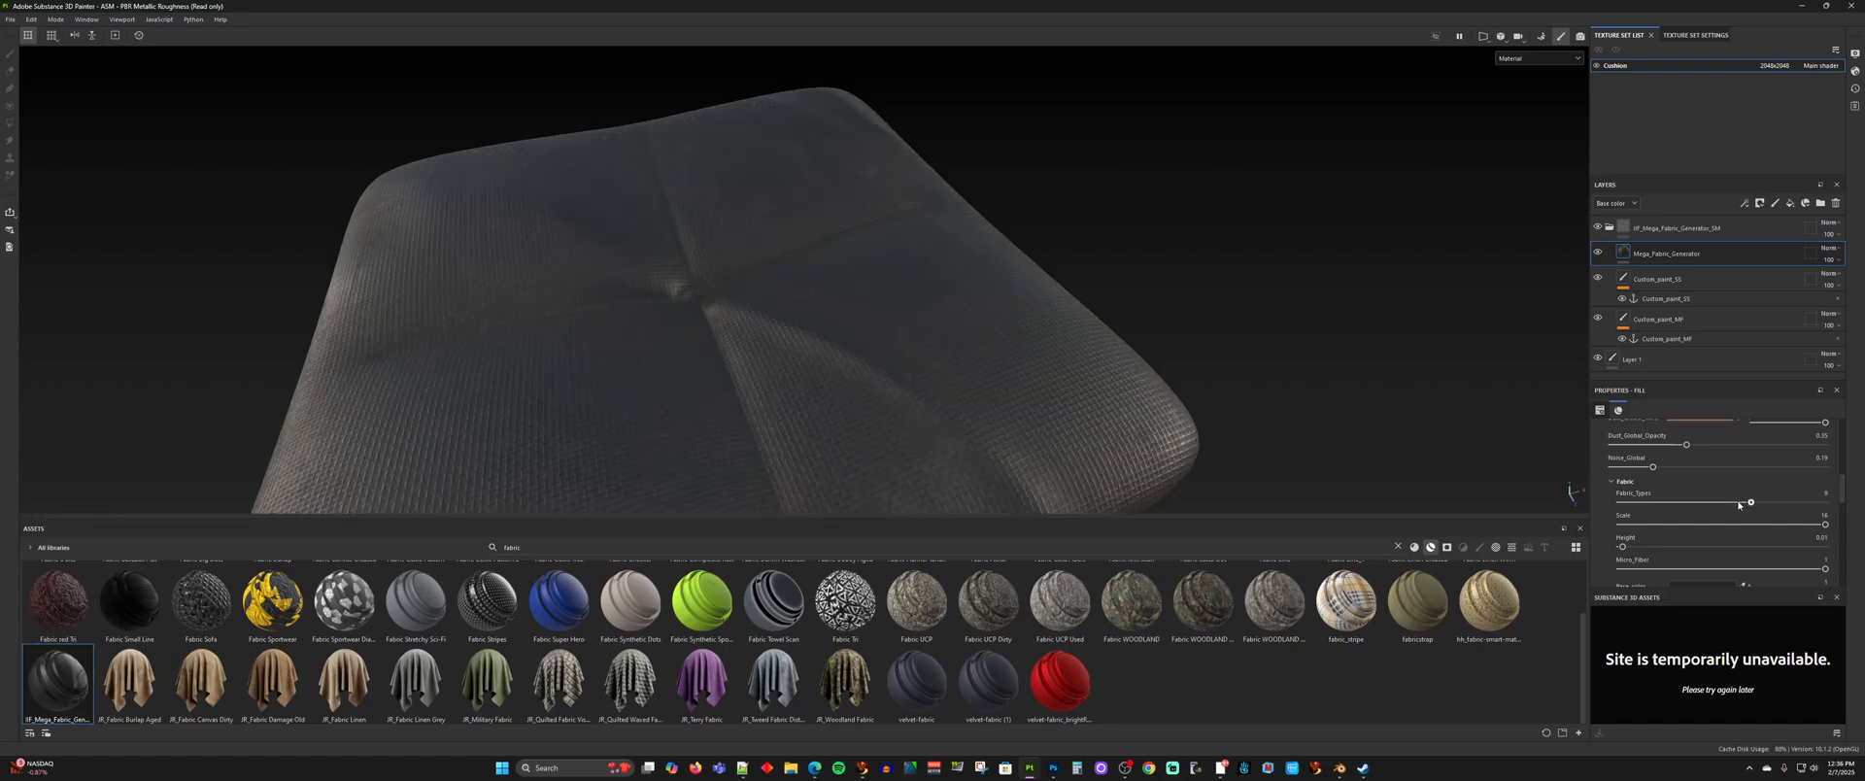
{"action": "left_click_drag", "start_coordinate": [1737, 506], "coordinate": [1734, 504]}
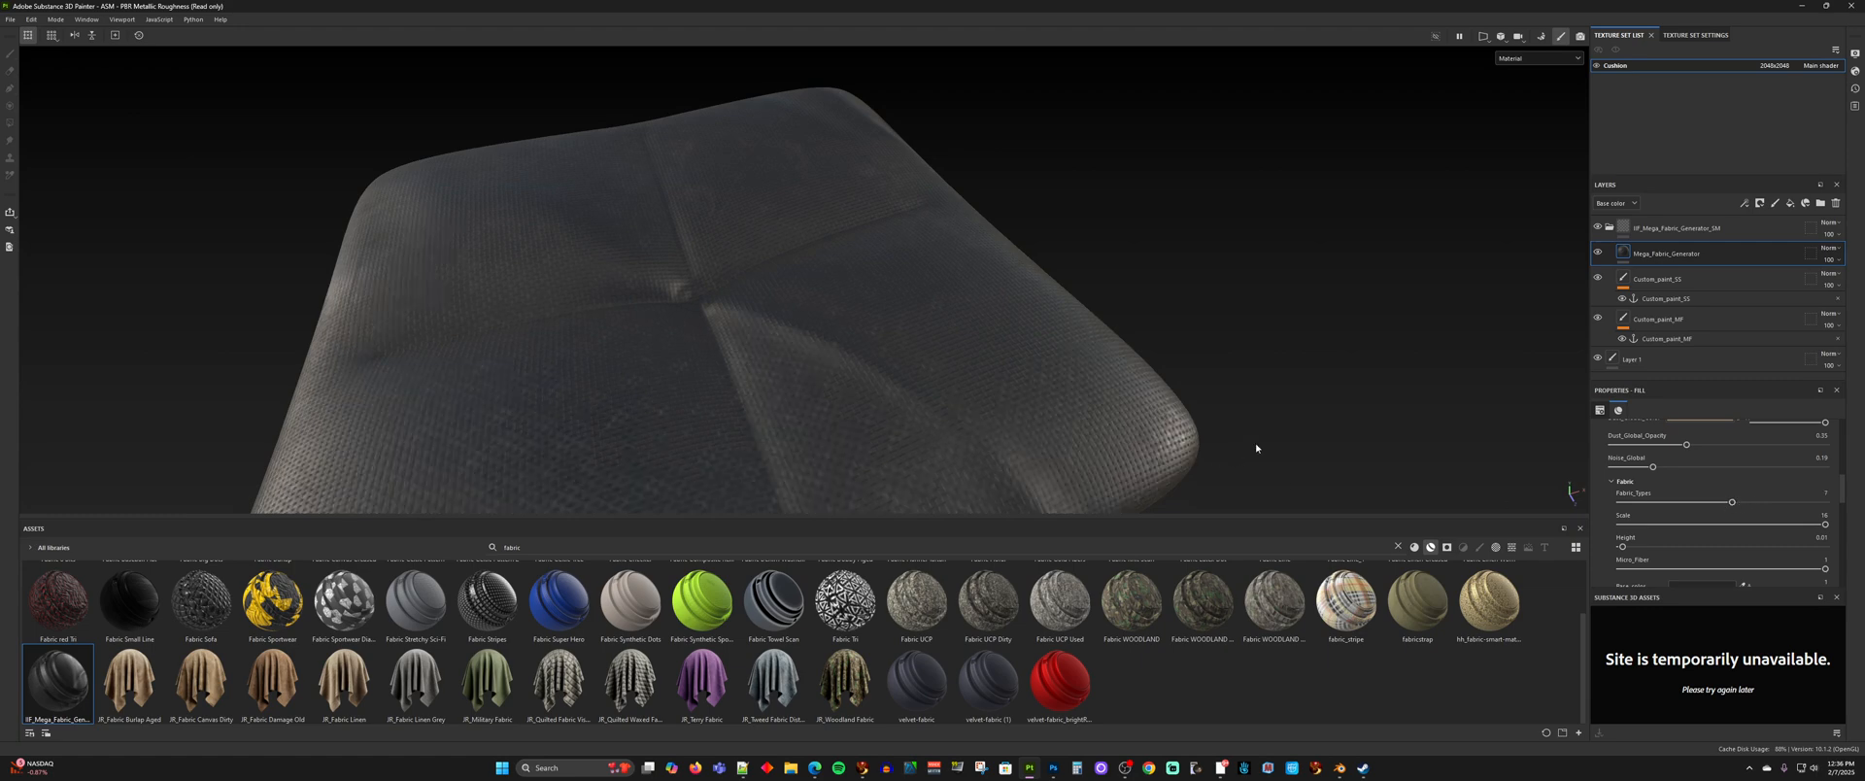
{"action": "scroll", "coordinate": [1256, 447], "scroll_direction": "down", "scroll_amount": 3}
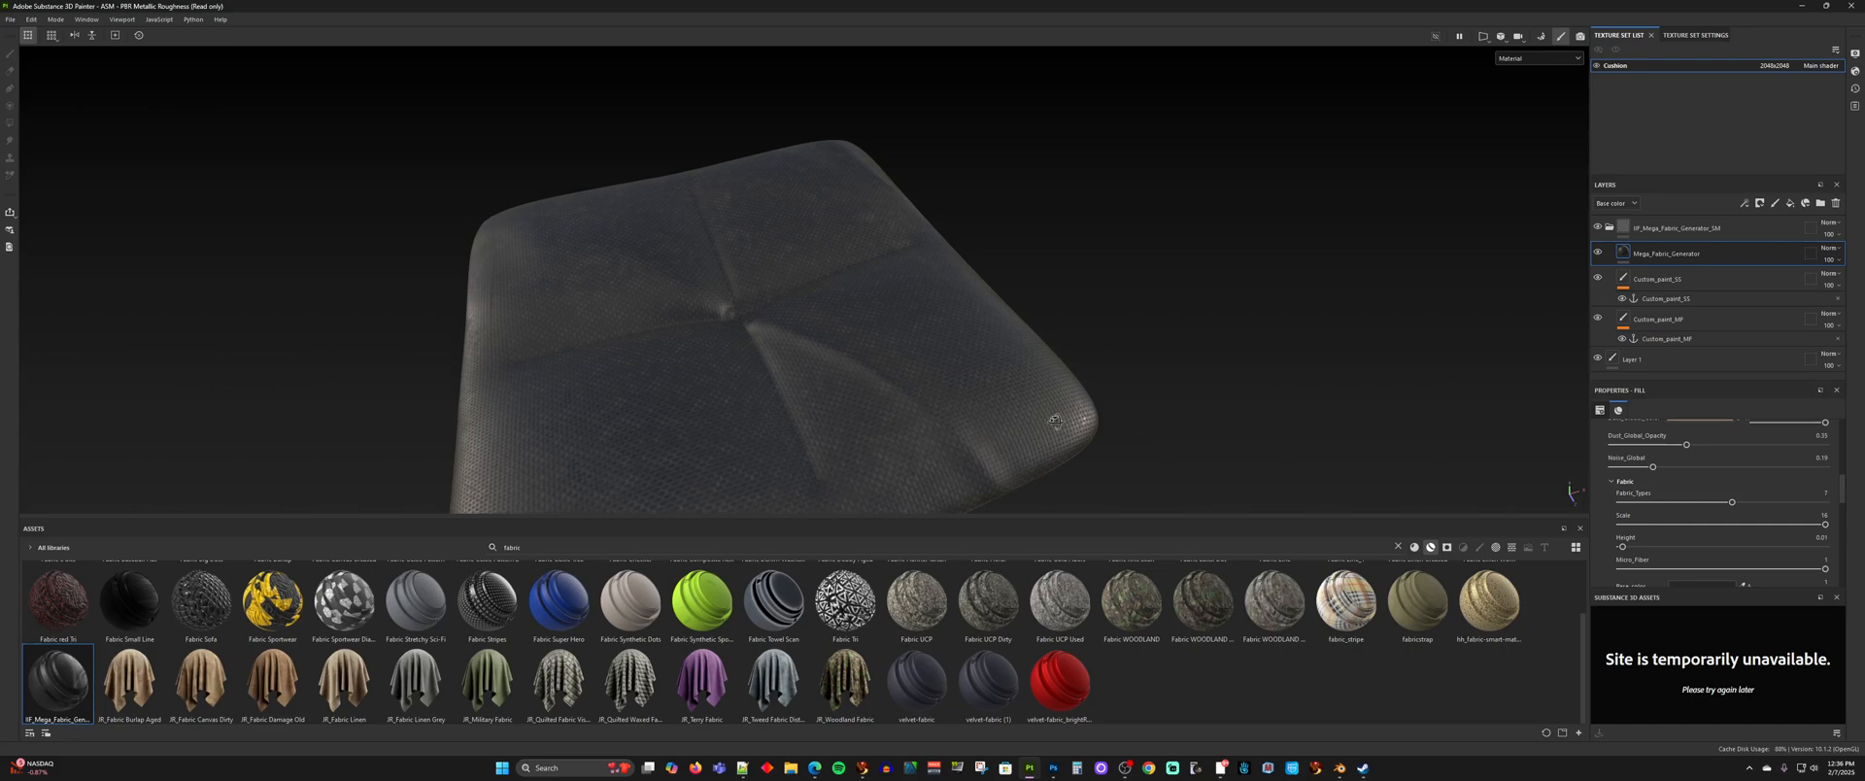
{"action": "left_click_drag", "start_coordinate": [1157, 462], "coordinate": [887, 366], "text": "alt"}
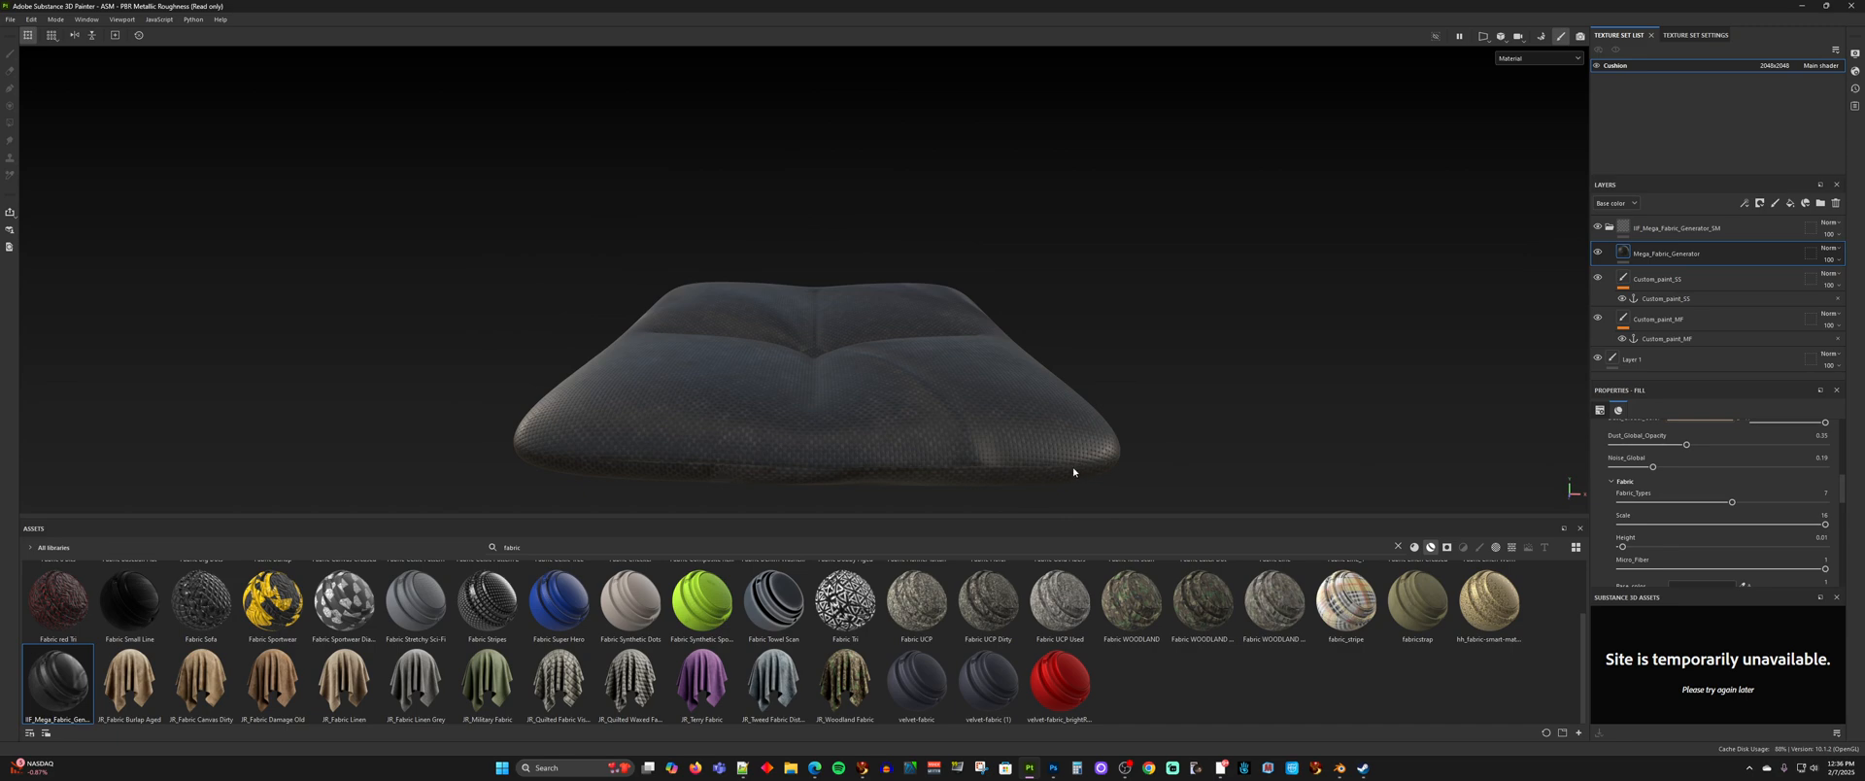
{"action": "scroll", "coordinate": [906, 442], "scroll_direction": "down", "scroll_amount": 2}
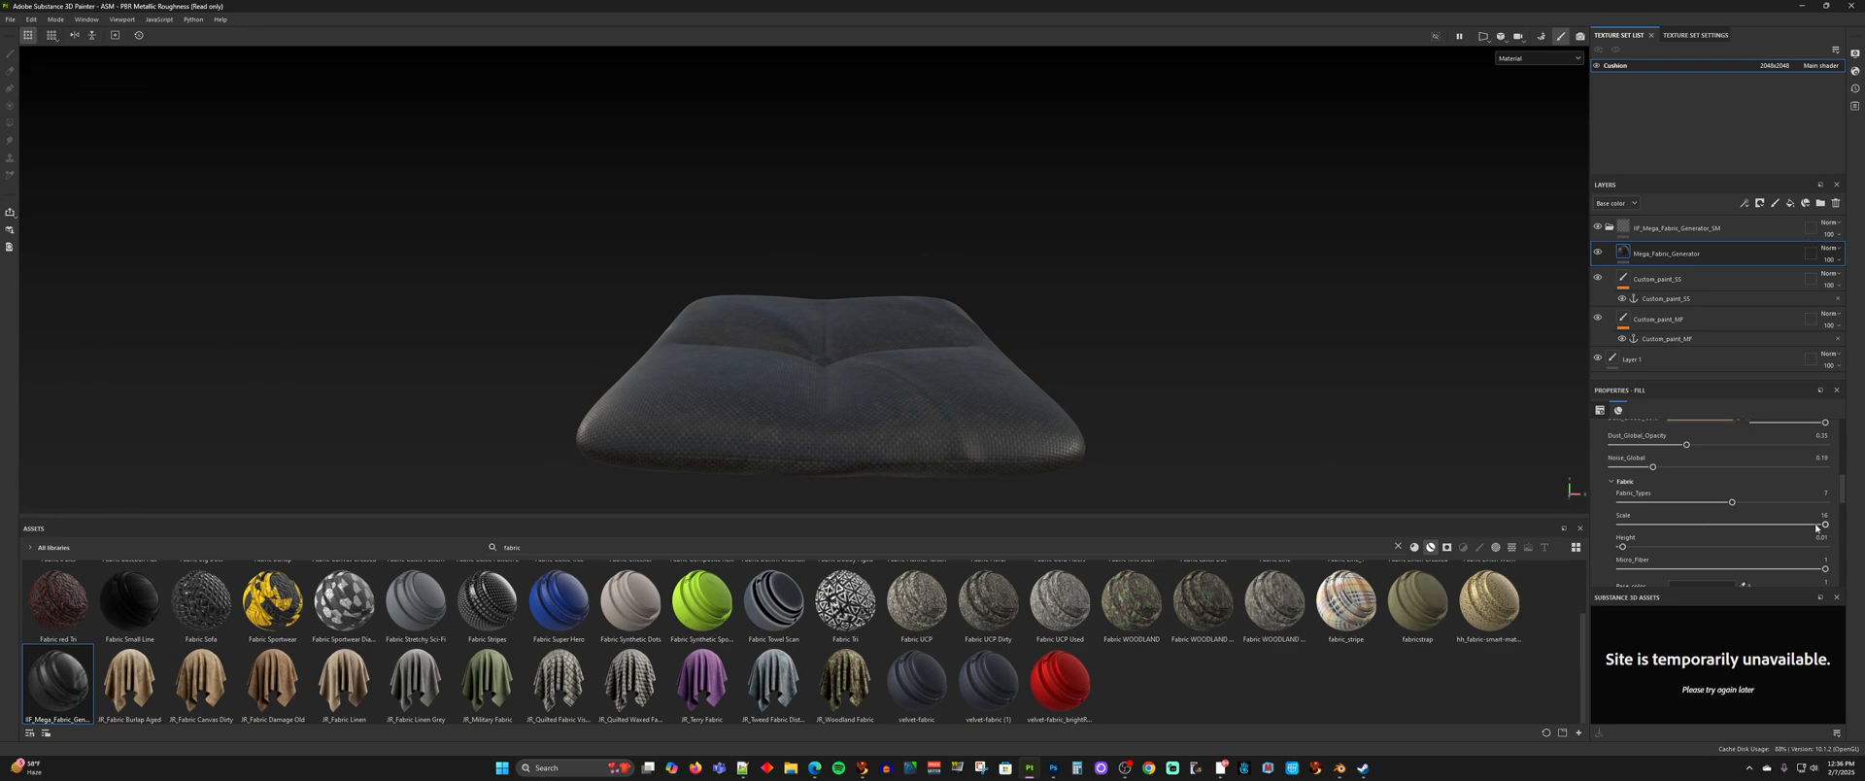
- Try fabric scales of 1 and 11 on the cushion, and return the scale to the maximum of 16
{"action": "left_click_drag", "start_coordinate": [1825, 525], "coordinate": [1143, 535]}
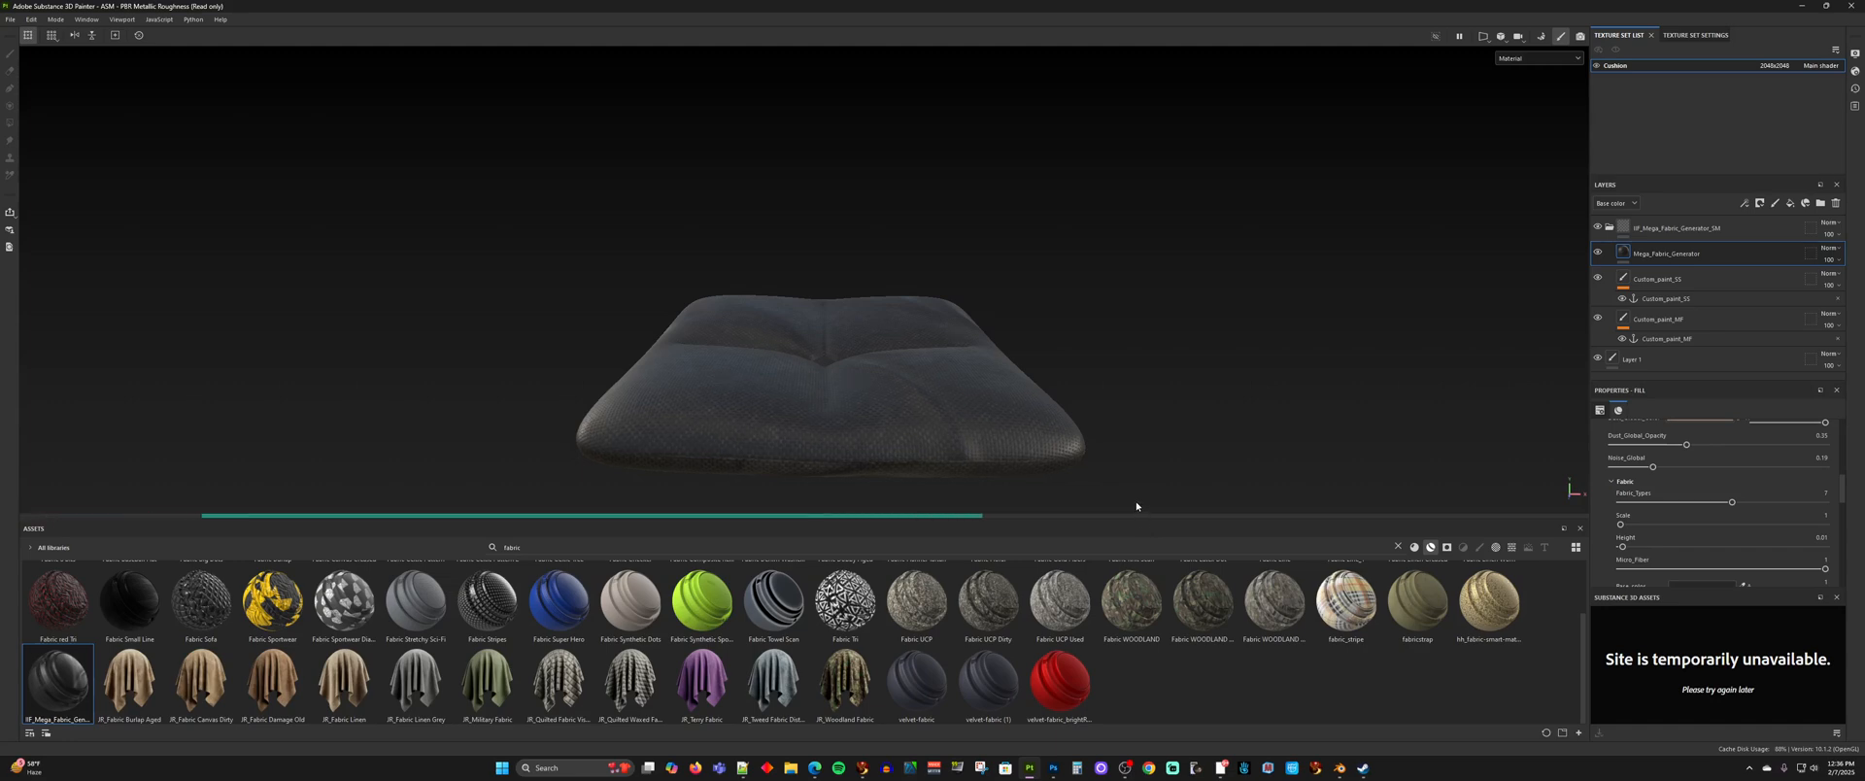
{"action": "scroll", "coordinate": [956, 406], "scroll_direction": "up", "scroll_amount": 5}
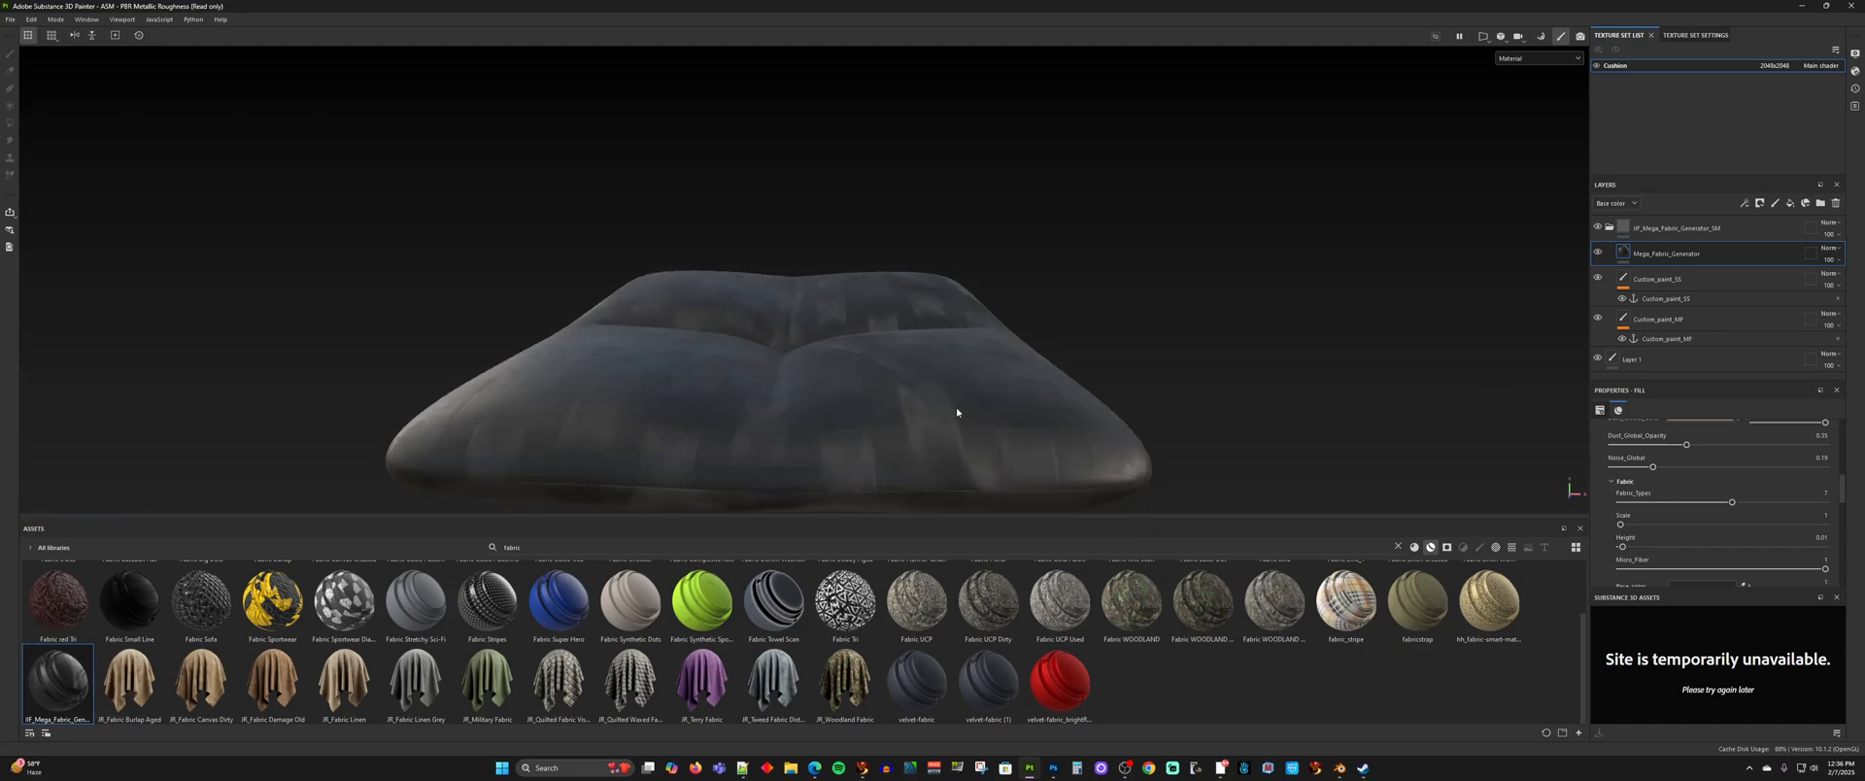
{"action": "scroll", "coordinate": [956, 406], "scroll_direction": "down", "scroll_amount": 7}
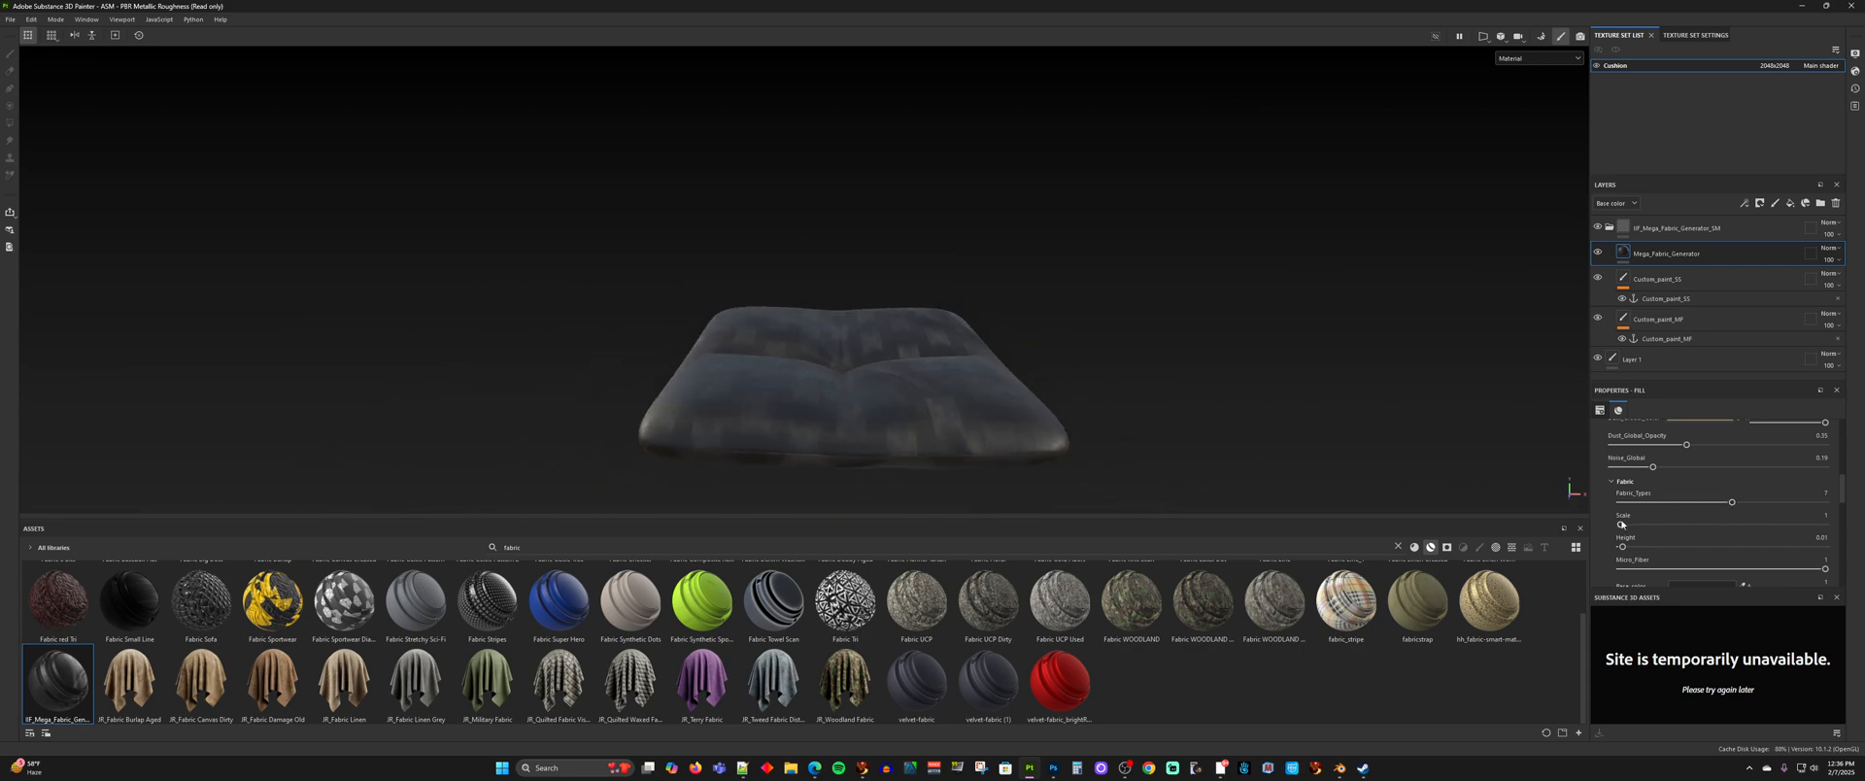
{"action": "left_click_drag", "start_coordinate": [1621, 524], "coordinate": [1756, 525]}
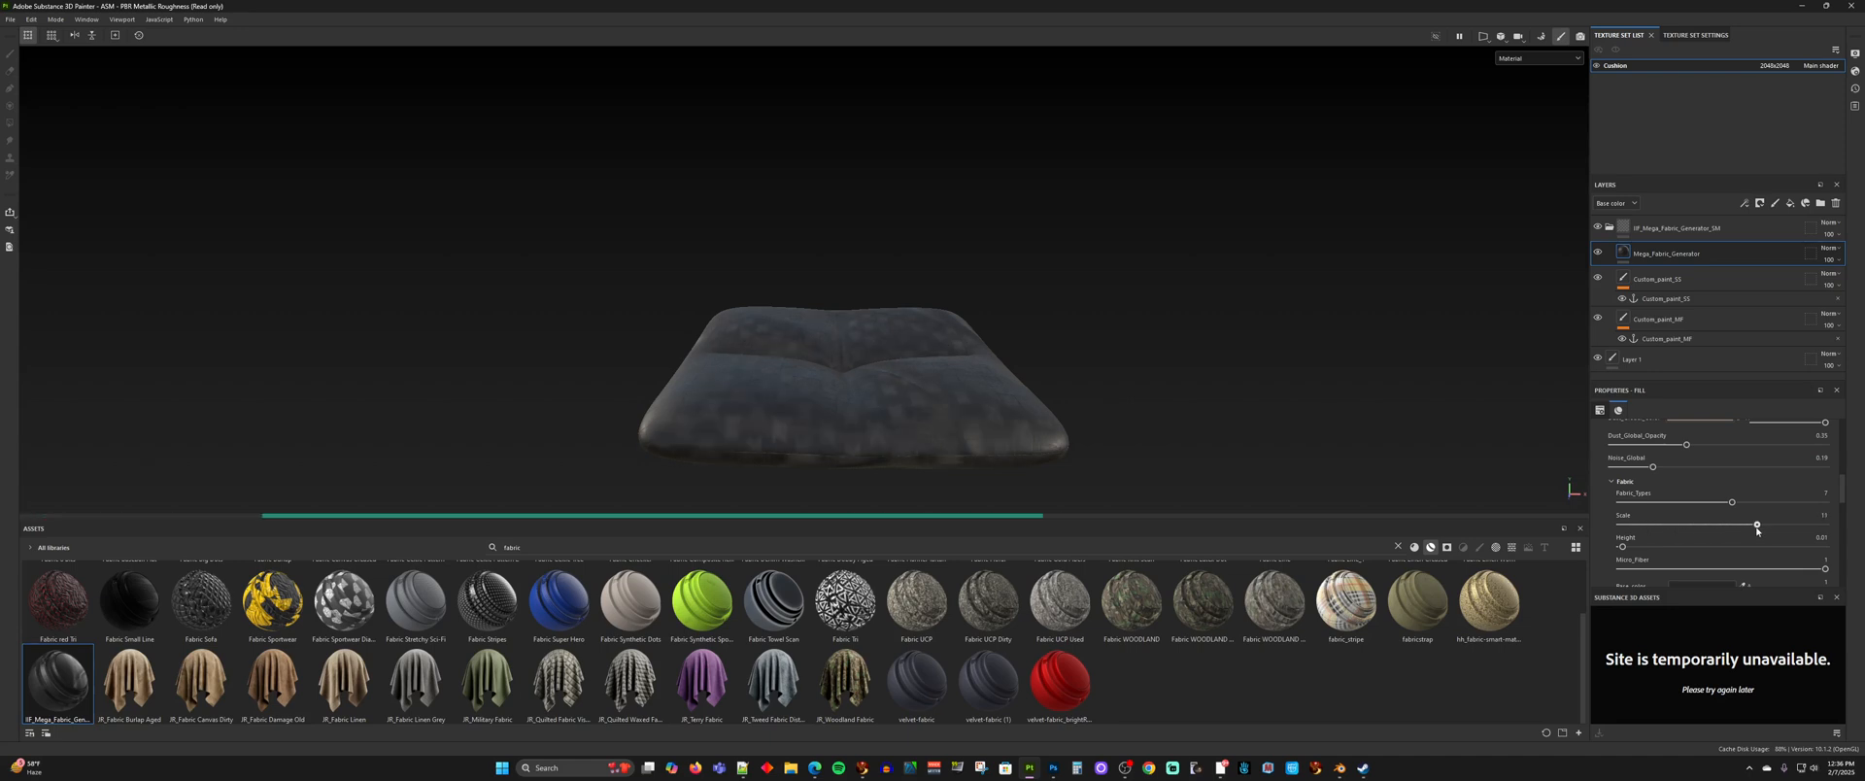
{"action": "left_click_drag", "start_coordinate": [1756, 525], "coordinate": [1849, 533]}
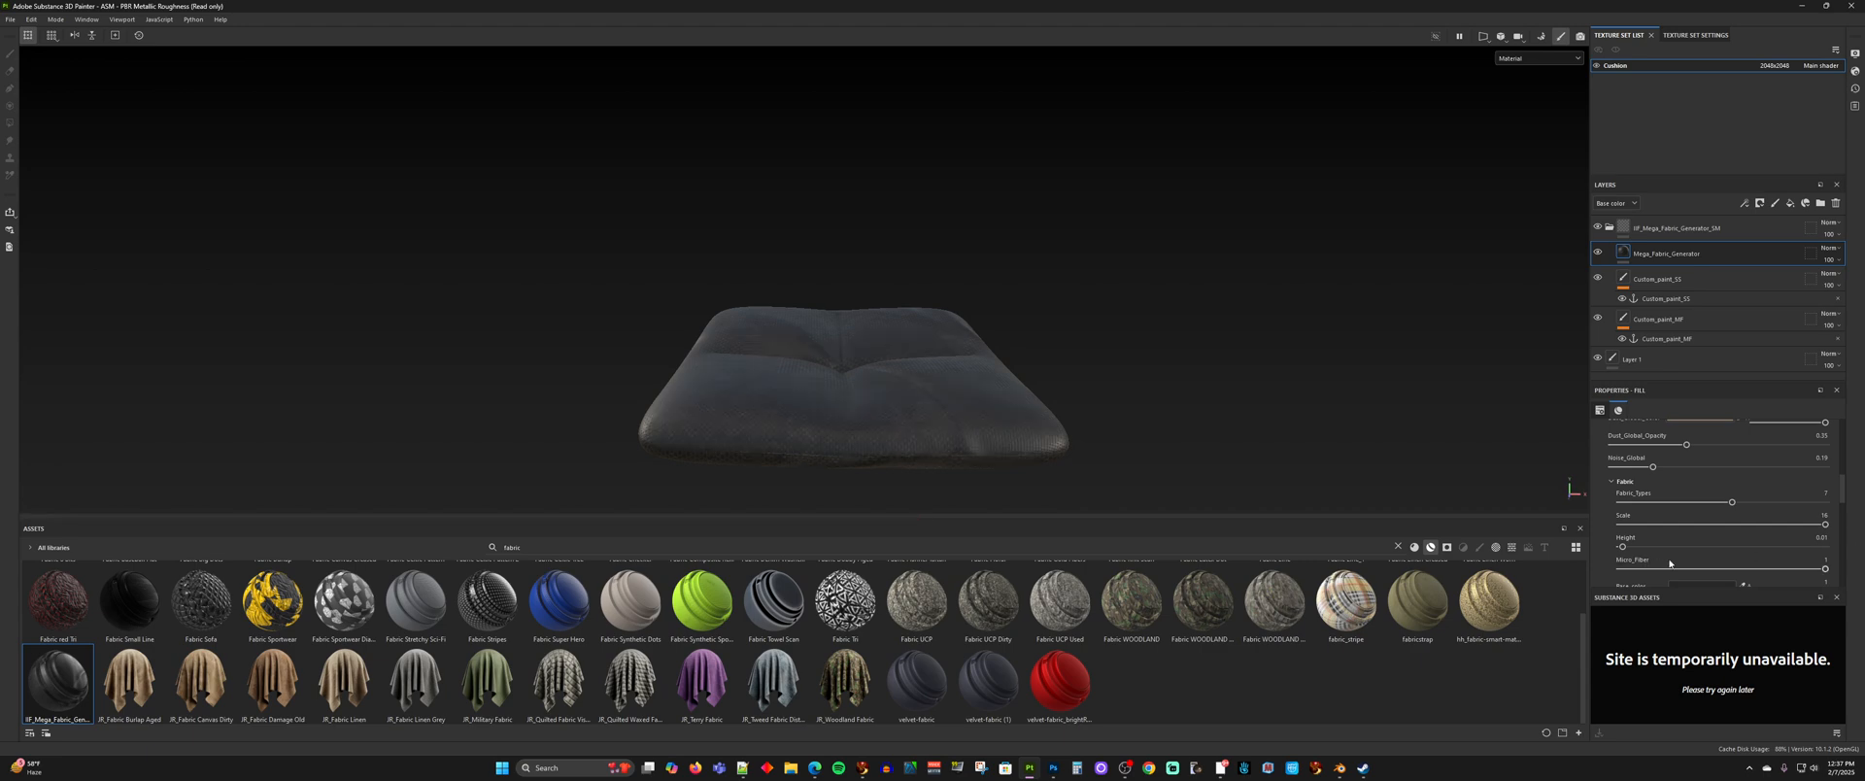
- Examine the cushion's weave up close and review the remaining Fabric colour, noise and roughness parameters
{"action": "scroll", "coordinate": [987, 475], "scroll_direction": "up", "scroll_amount": 6}
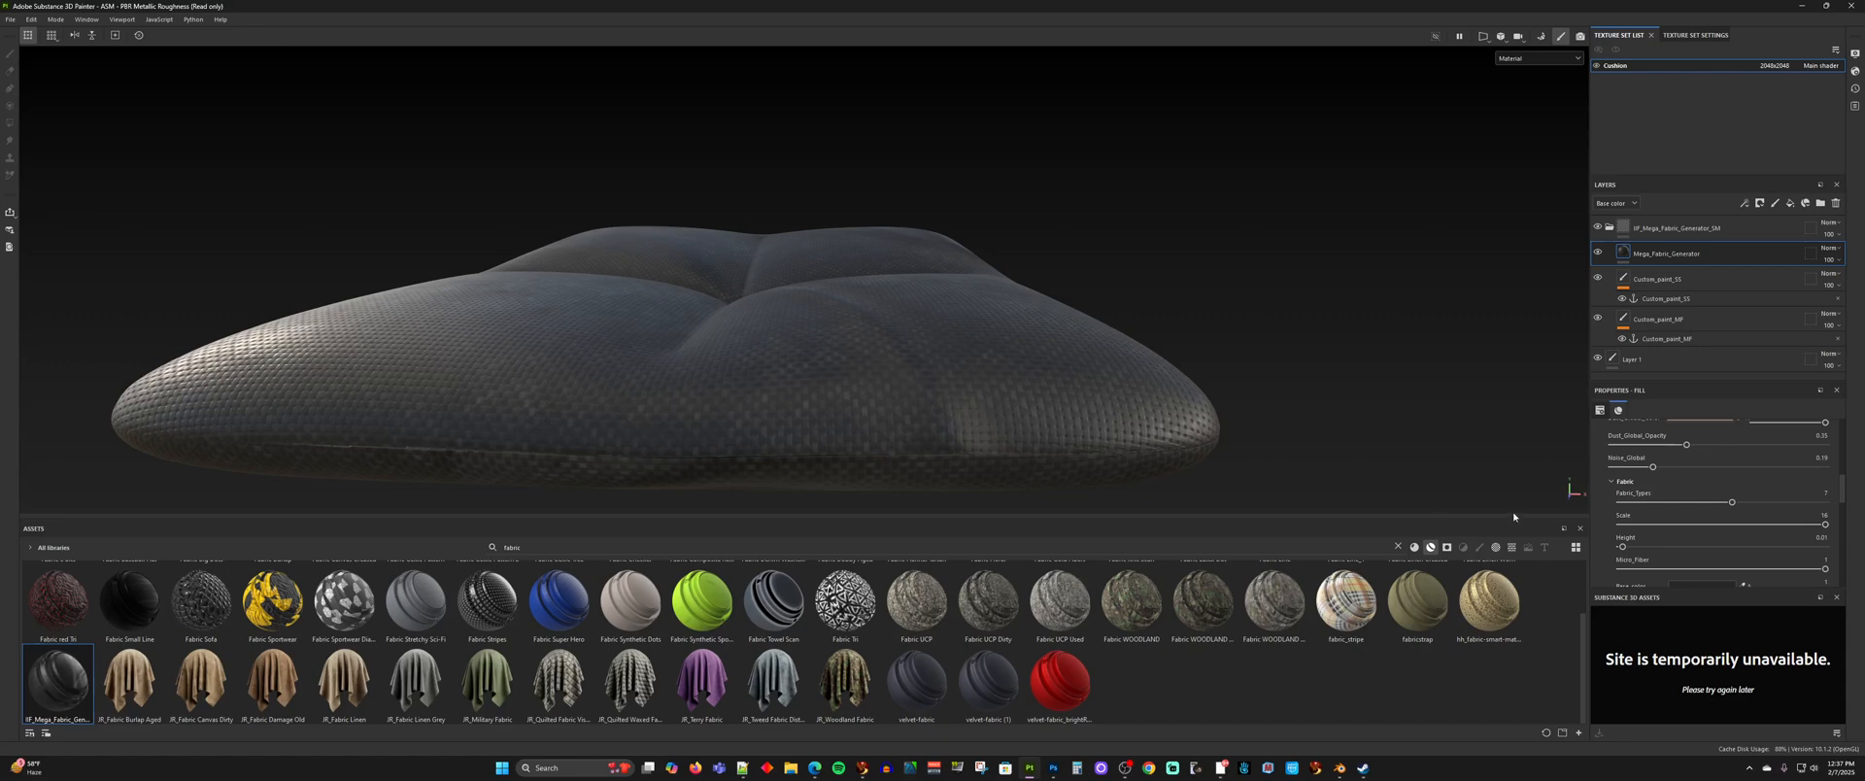
{"action": "scroll", "coordinate": [1617, 512], "scroll_direction": "down", "scroll_amount": 3}
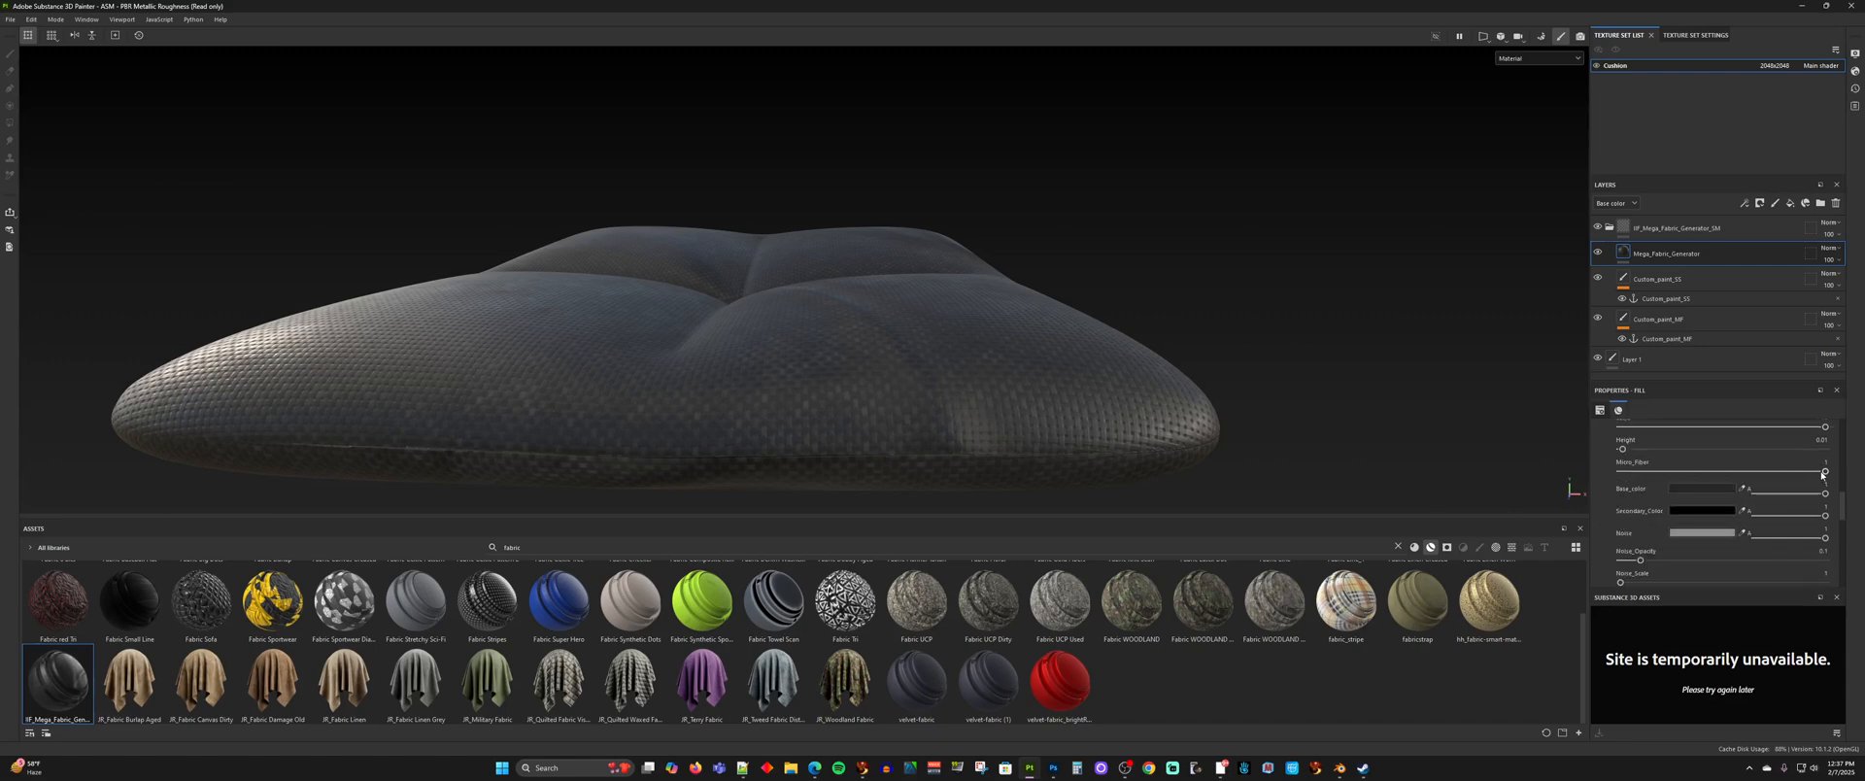
{"action": "left_click_drag", "start_coordinate": [977, 435], "coordinate": [1447, 495], "text": "alt"}
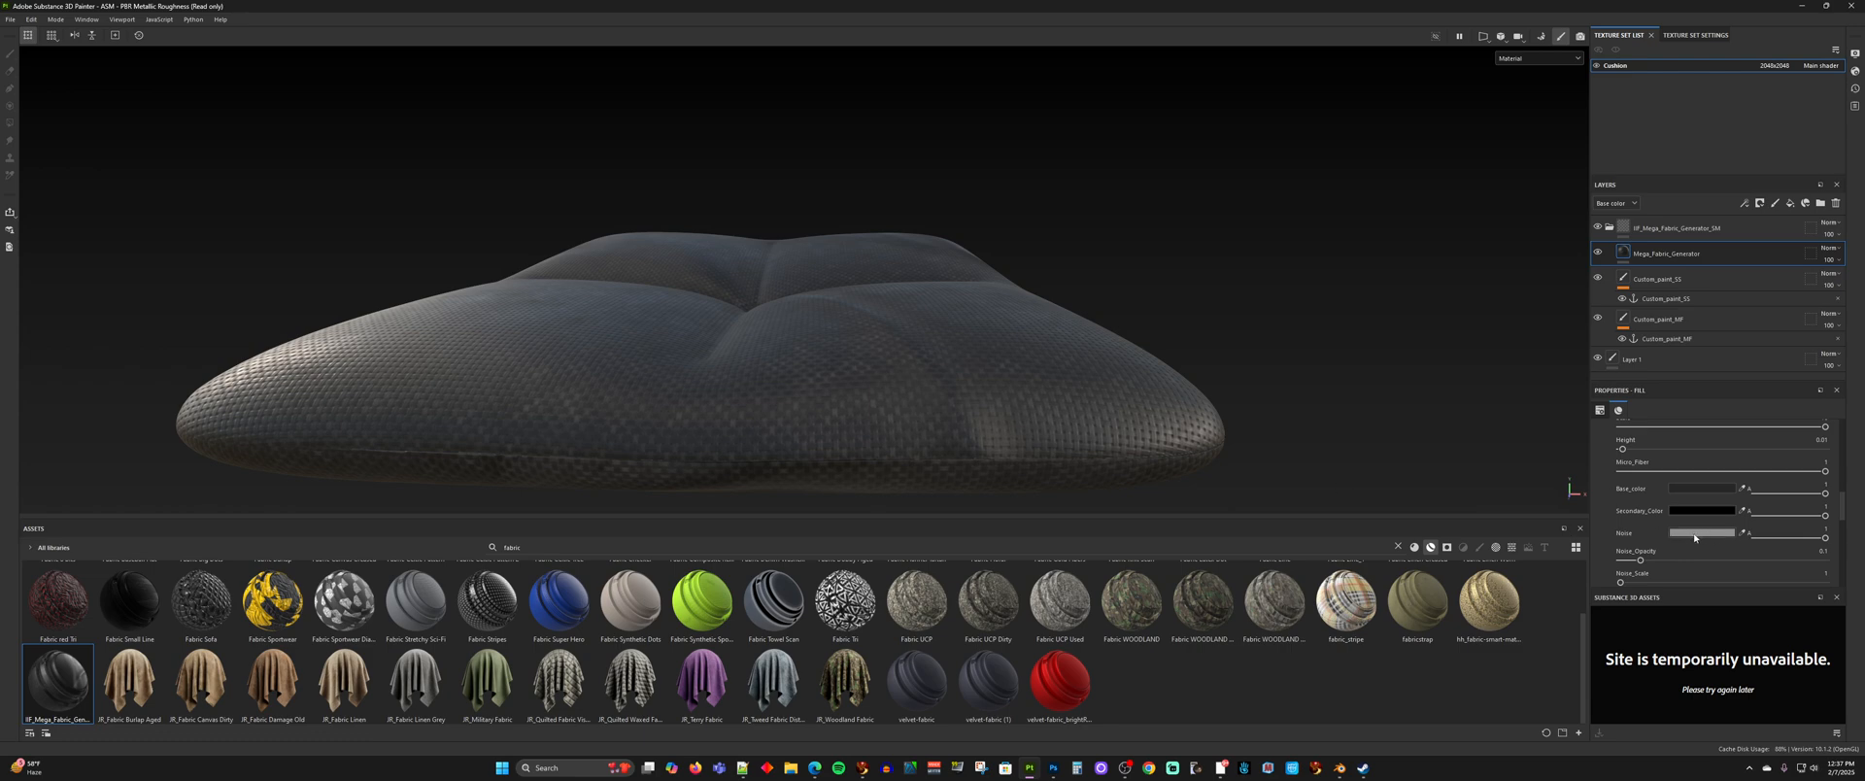
{"action": "scroll", "coordinate": [1712, 540], "scroll_direction": "down", "scroll_amount": 2}
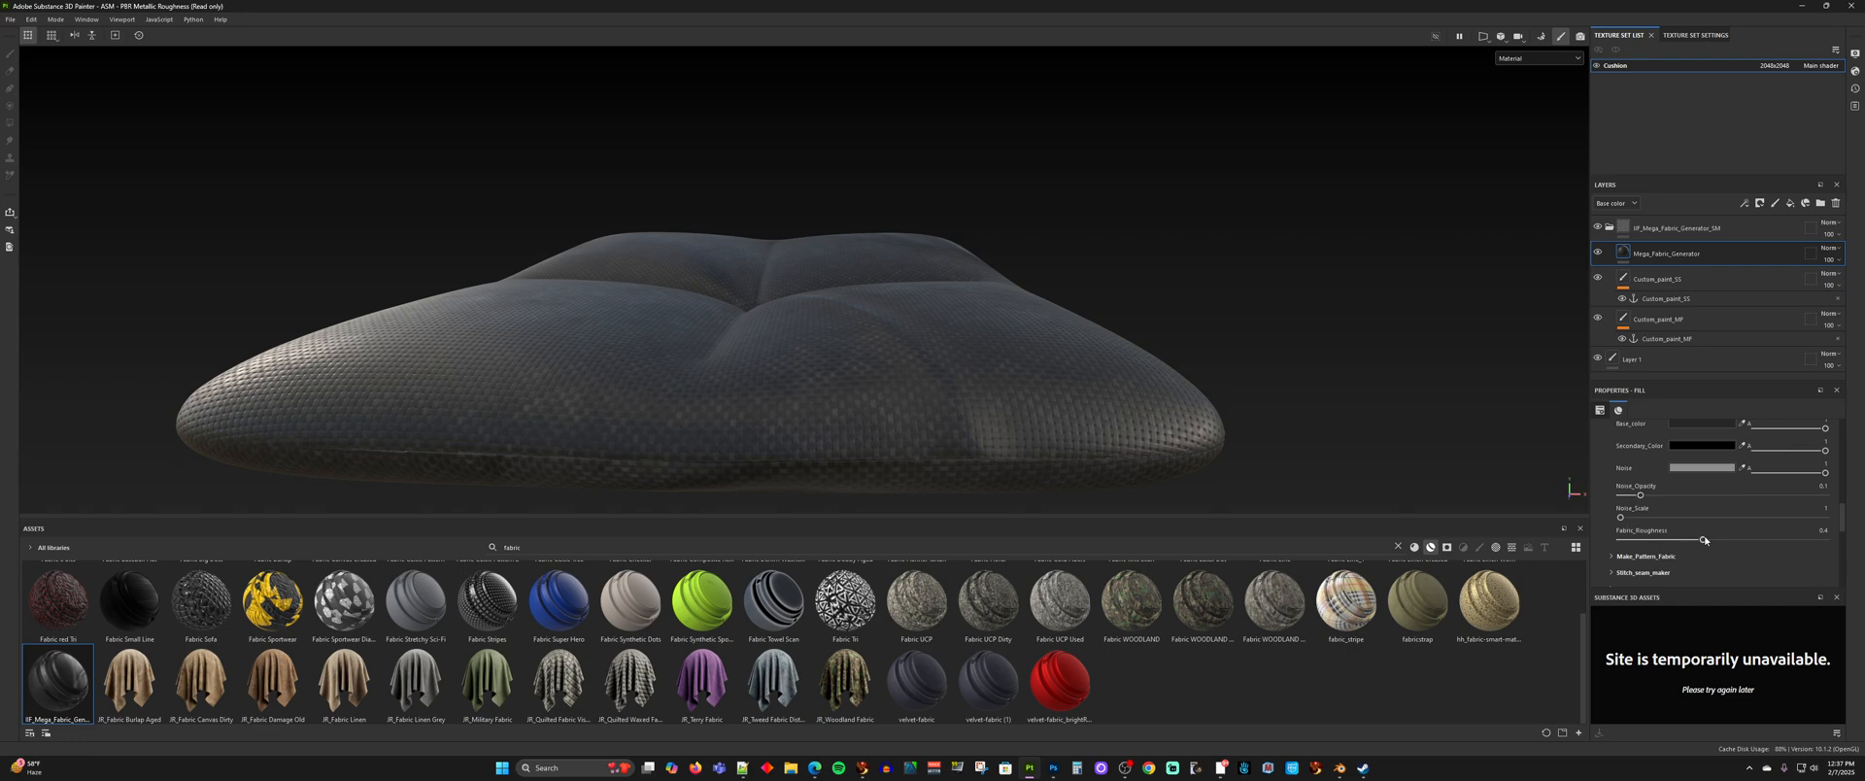
{"action": "scroll", "coordinate": [1652, 515], "scroll_direction": "down", "scroll_amount": 2}
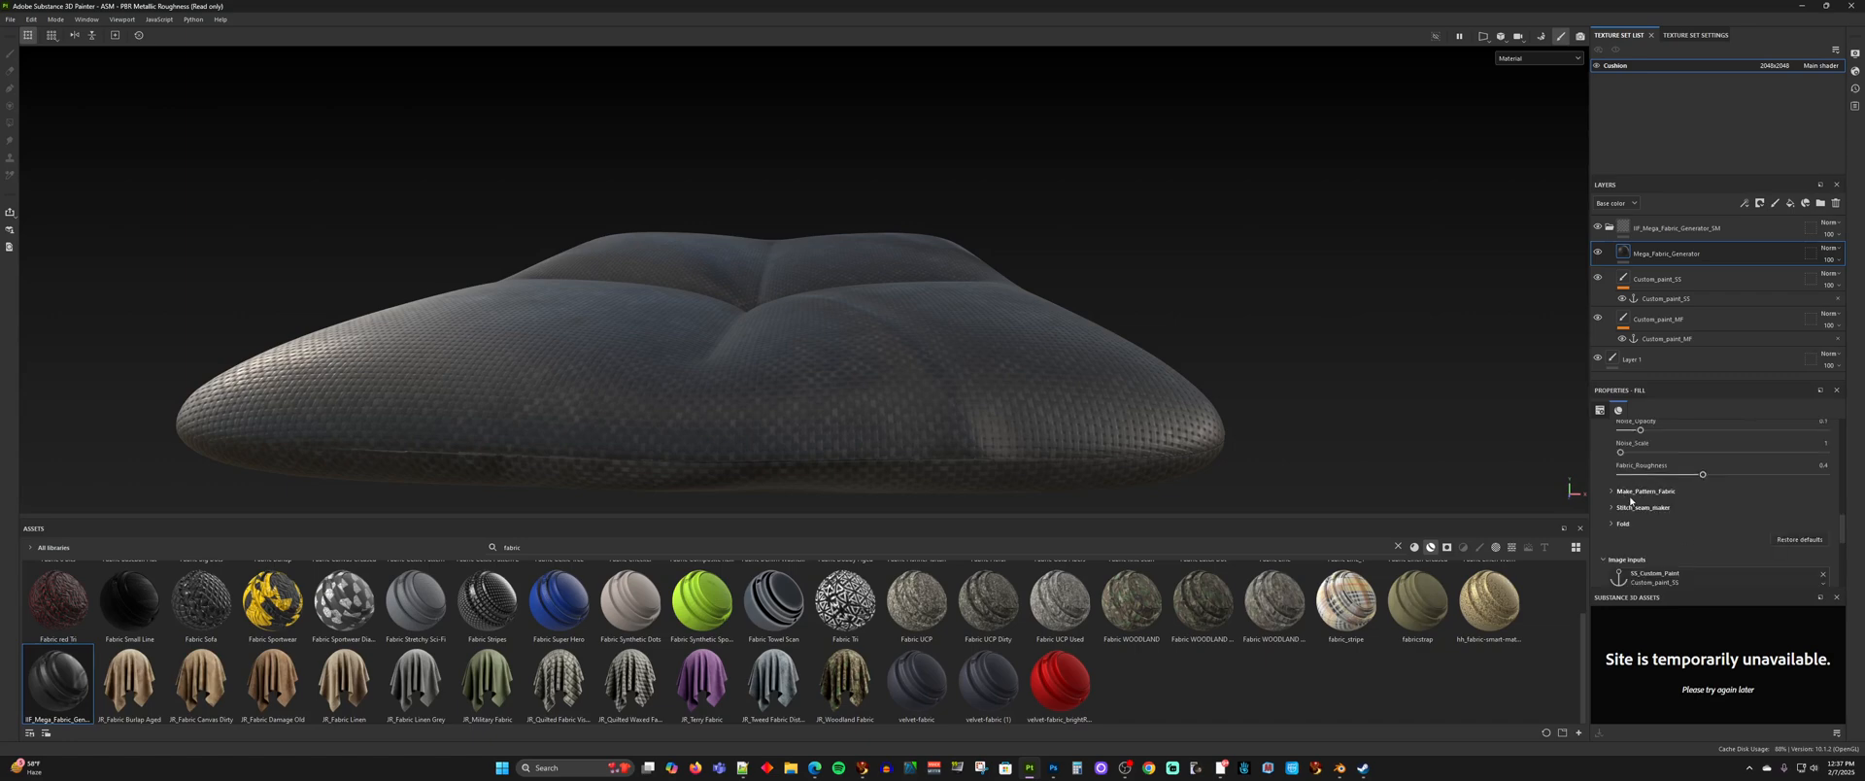
- Review the Make_Pattern_Fabric parameters of the Mega_Fabric_Generator layer
{"action": "left_click", "coordinate": [1613, 491]}
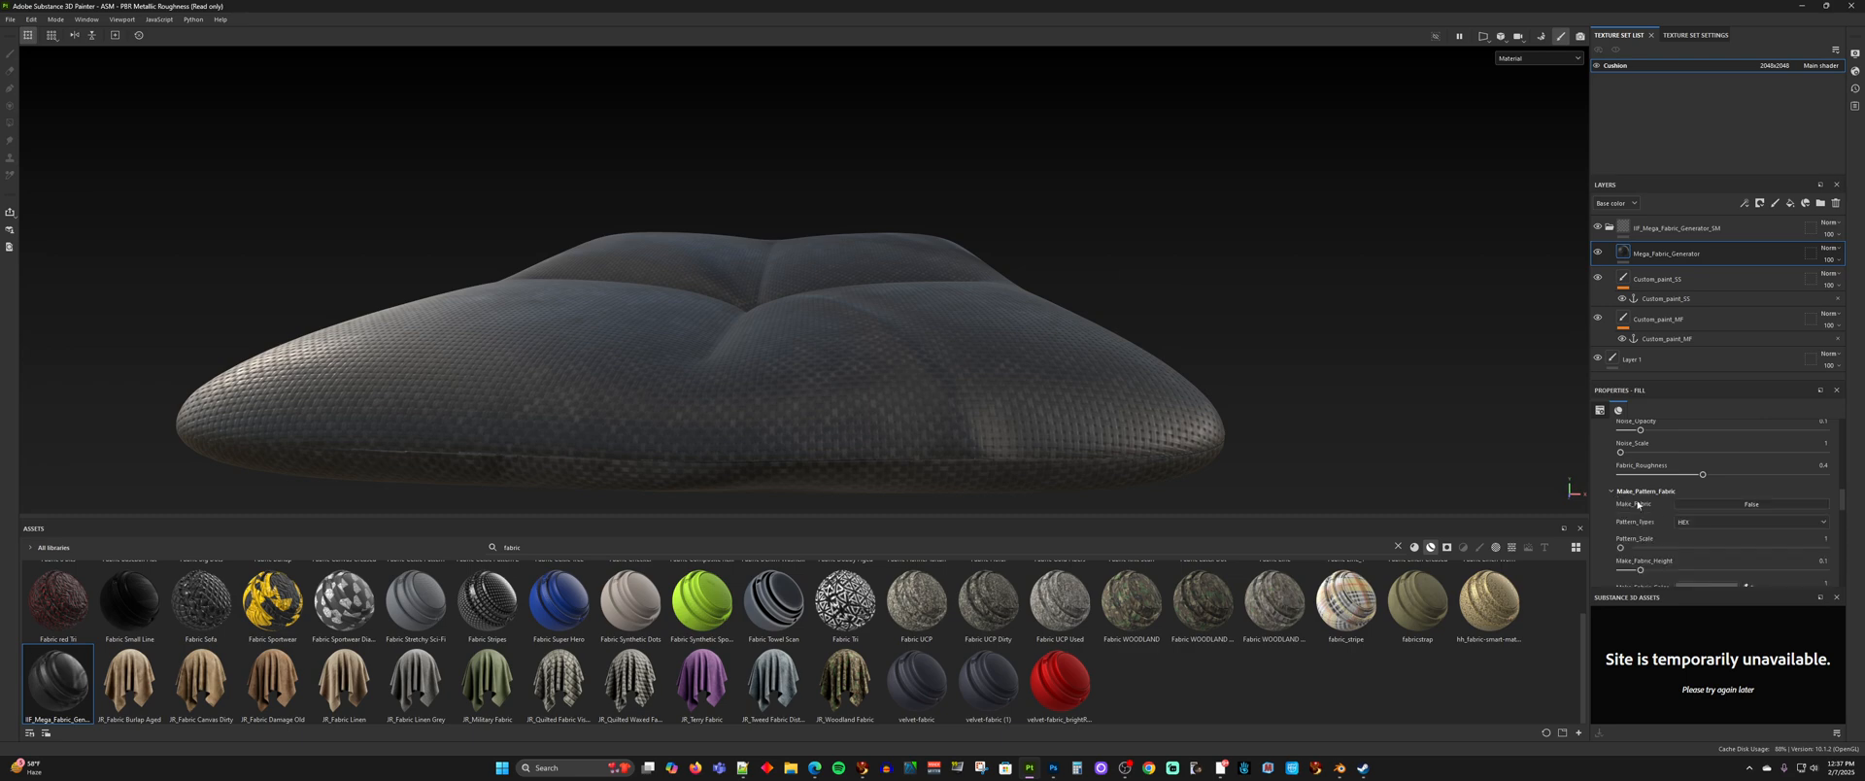
{"action": "scroll", "coordinate": [1677, 499], "scroll_direction": "down", "scroll_amount": 3}
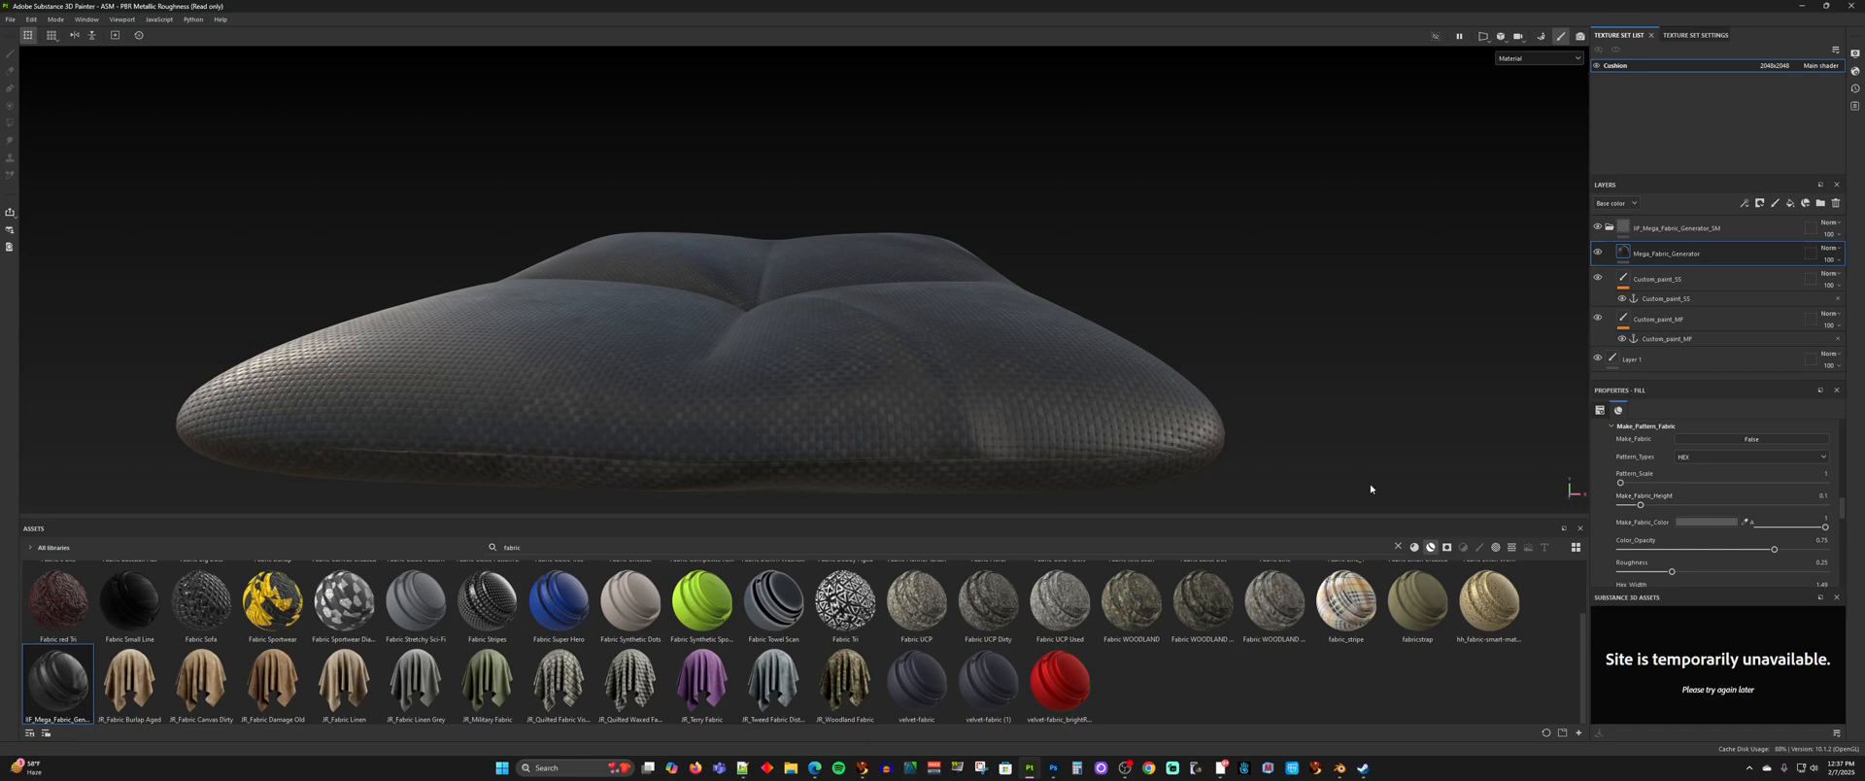
{"action": "scroll", "coordinate": [1676, 523], "scroll_direction": "down", "scroll_amount": 10}
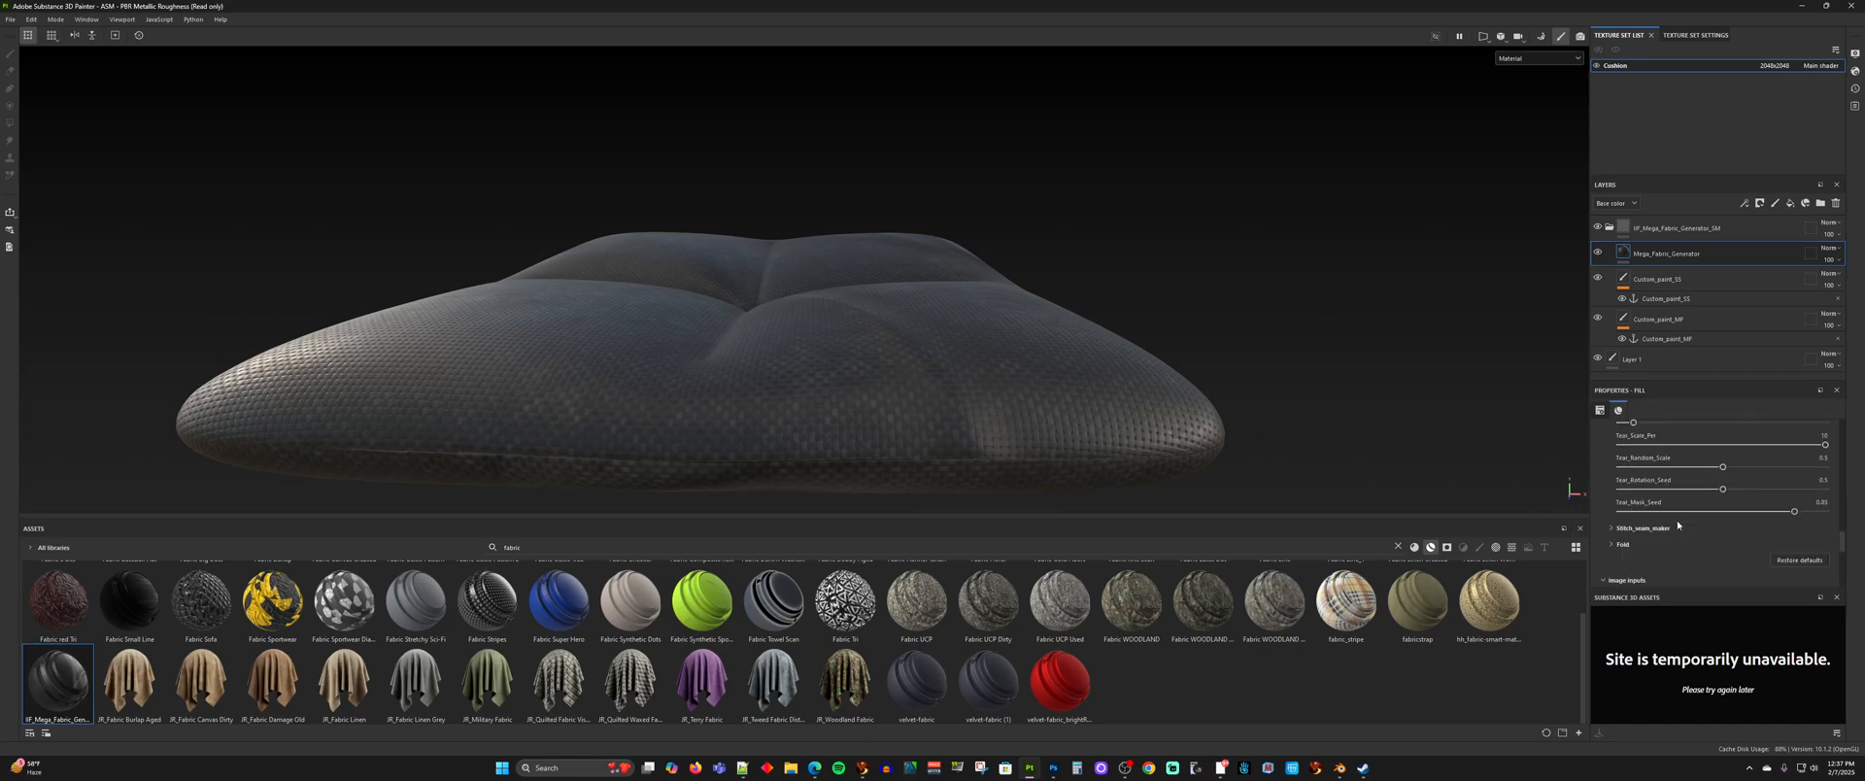
{"action": "scroll", "coordinate": [1676, 521], "scroll_direction": "down", "scroll_amount": 1}
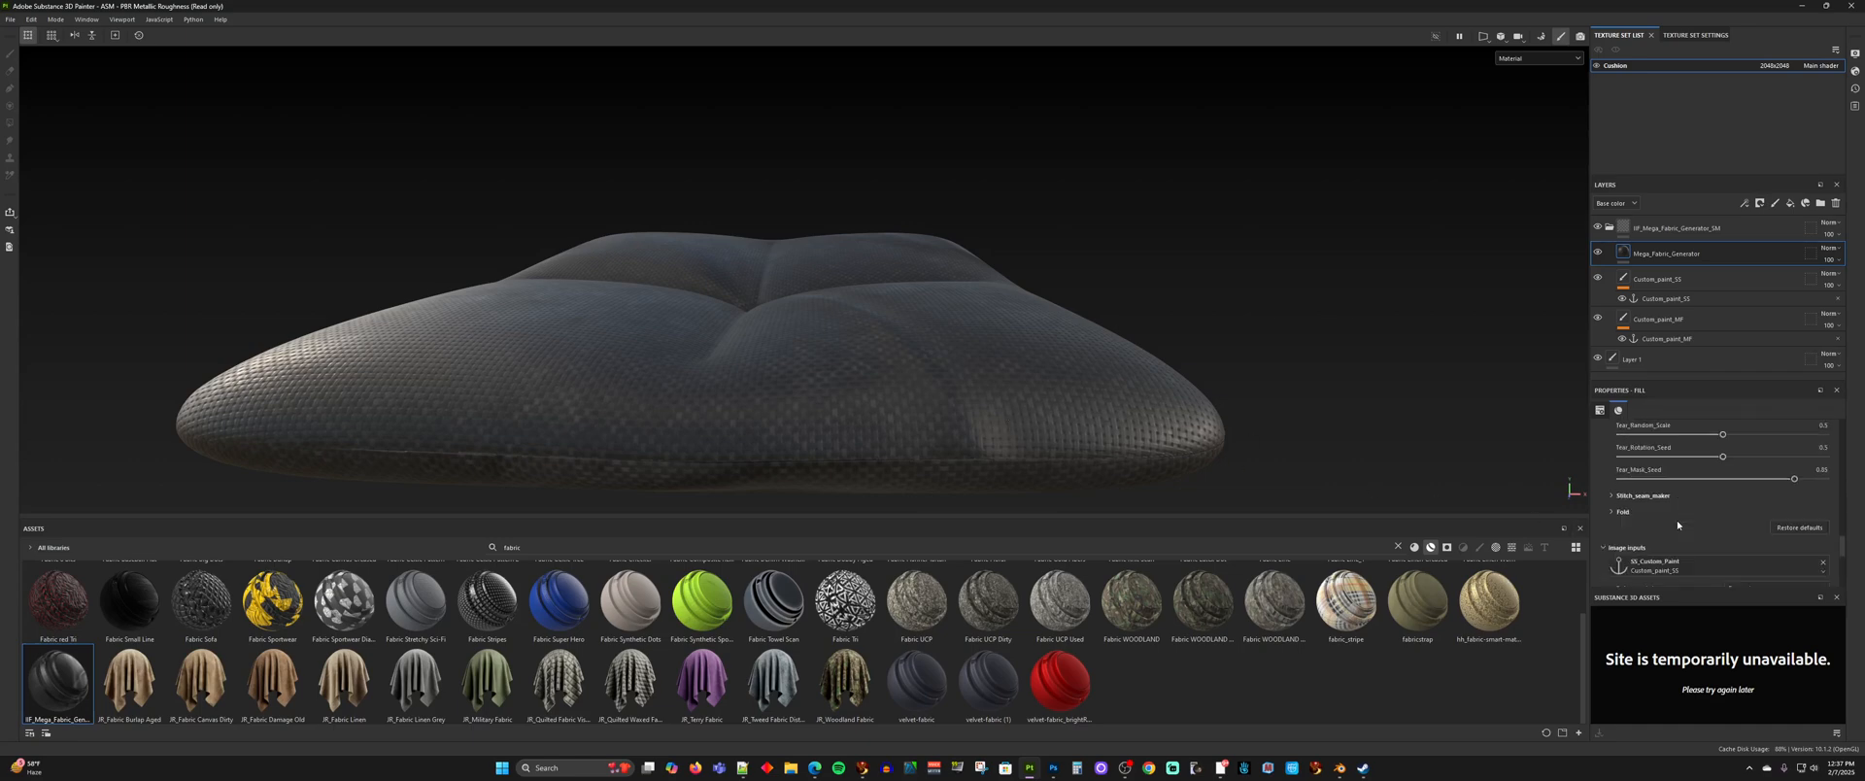
- Try the stitch seam on the cushion, inspect it from above, review its pattern types, and switch the seam off
{"action": "left_click", "coordinate": [1613, 496]}
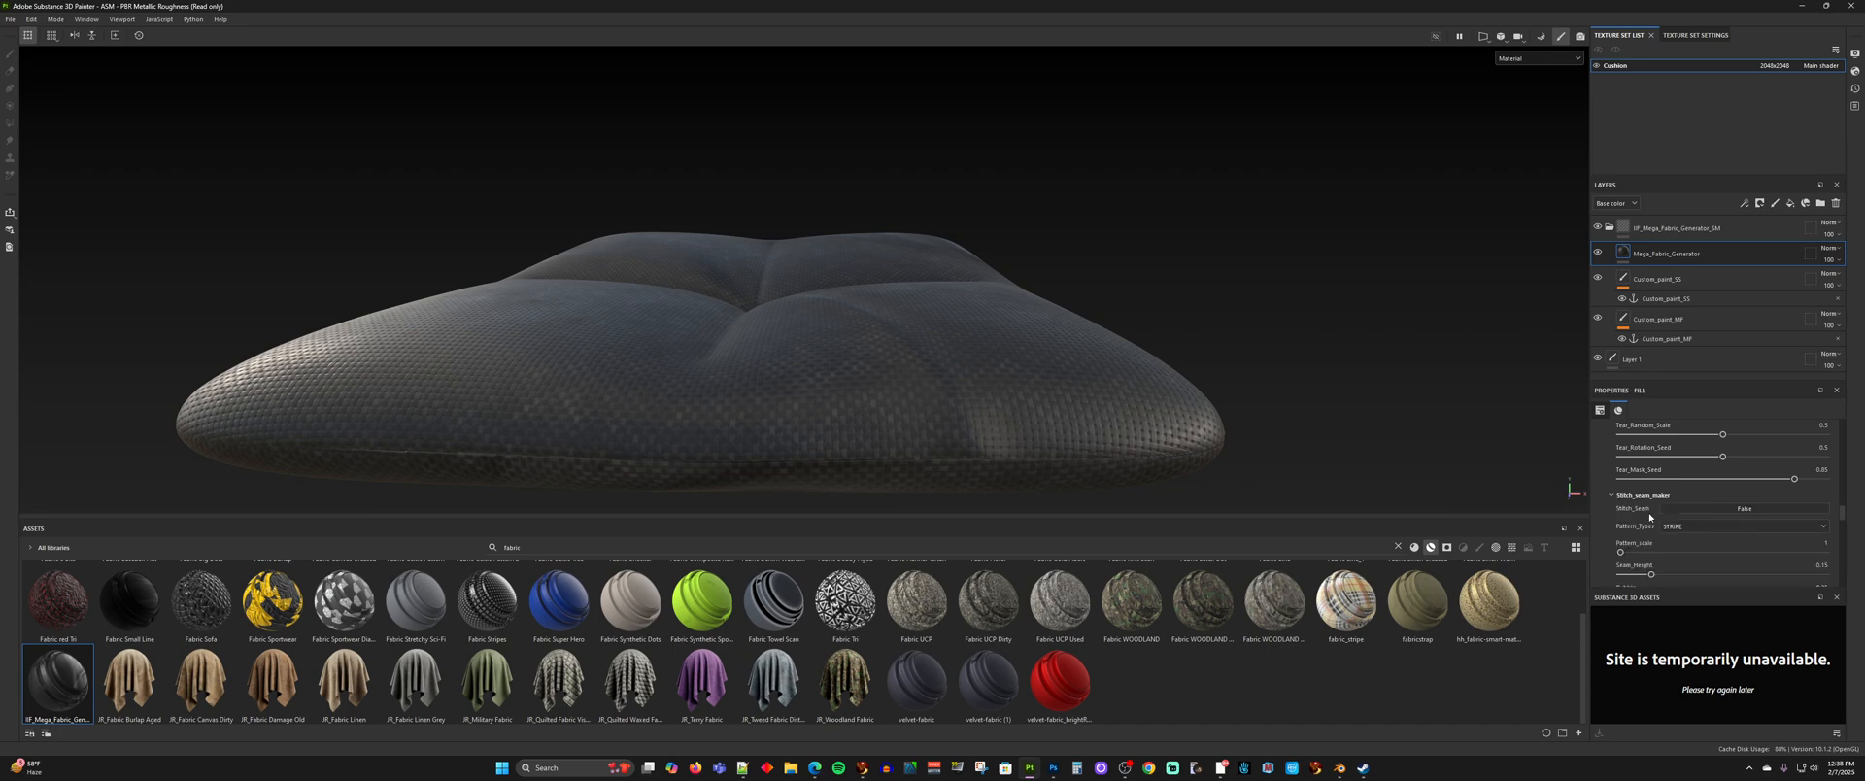
{"action": "left_click", "coordinate": [1713, 509]}
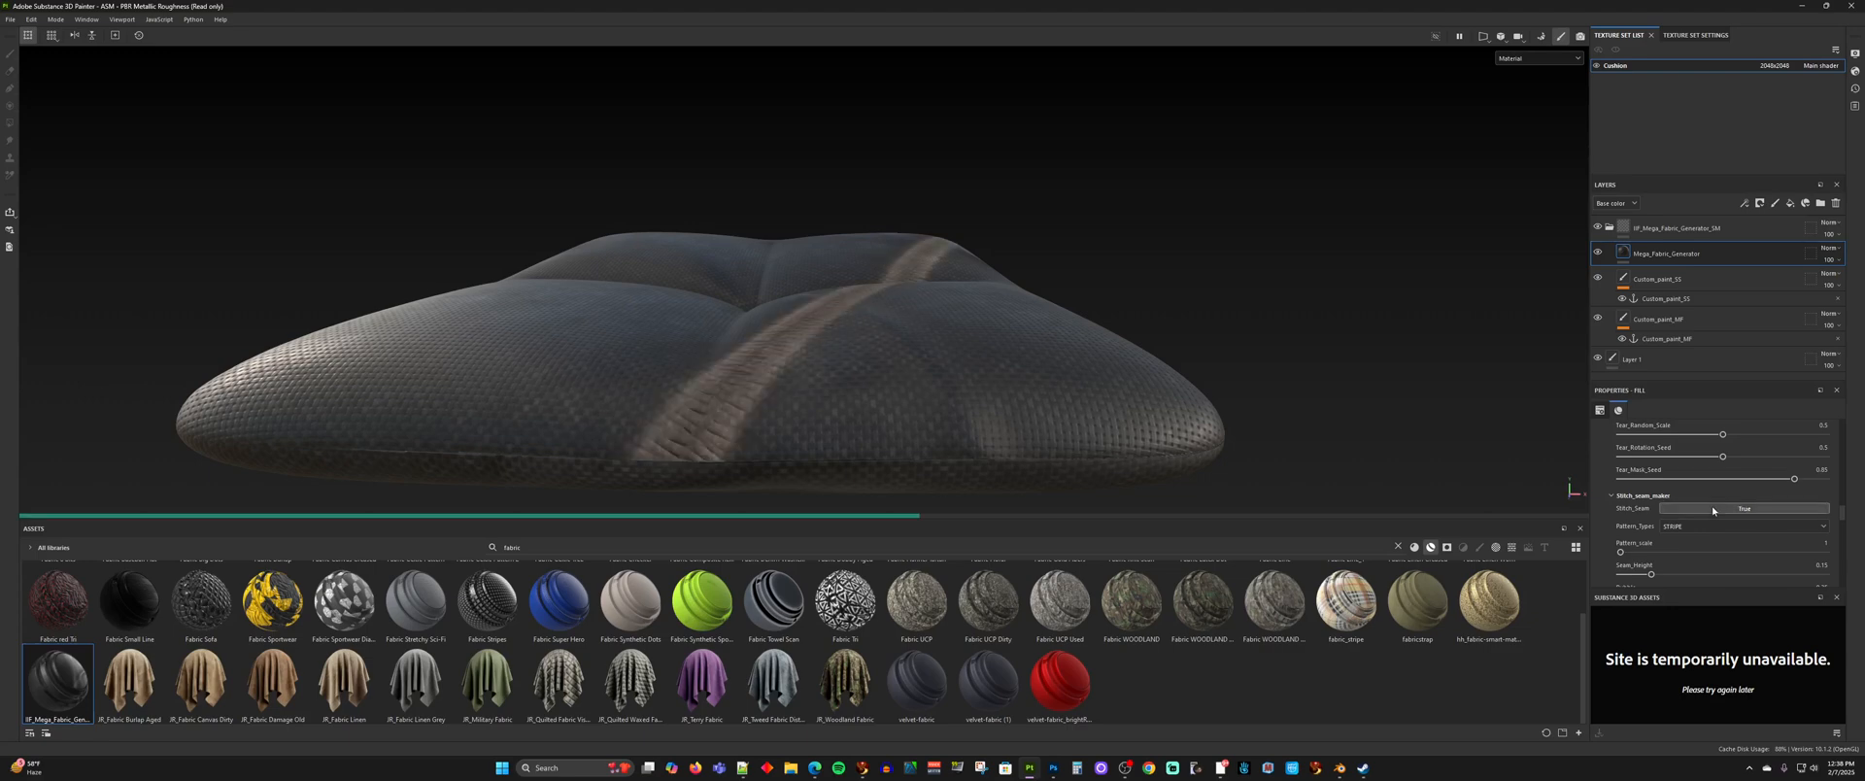
{"action": "scroll", "coordinate": [1227, 425], "scroll_direction": "down", "scroll_amount": 3}
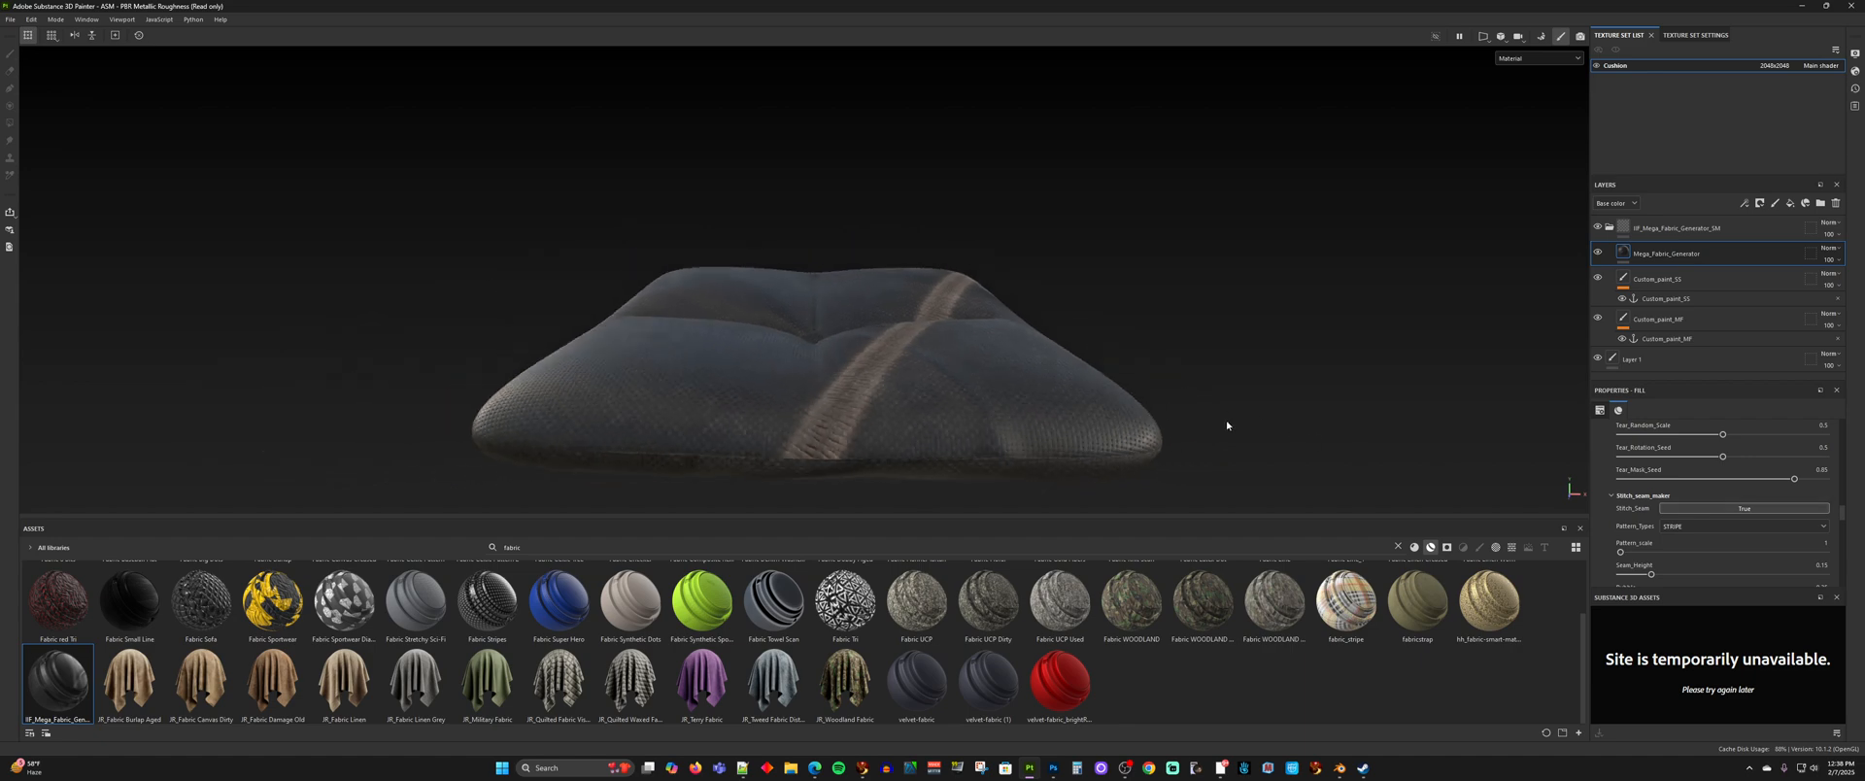
{"action": "left_click", "coordinate": [1066, 407]}
{"action": "left_click_drag", "start_coordinate": [1084, 402], "coordinate": [1075, 465], "text": "alt"}
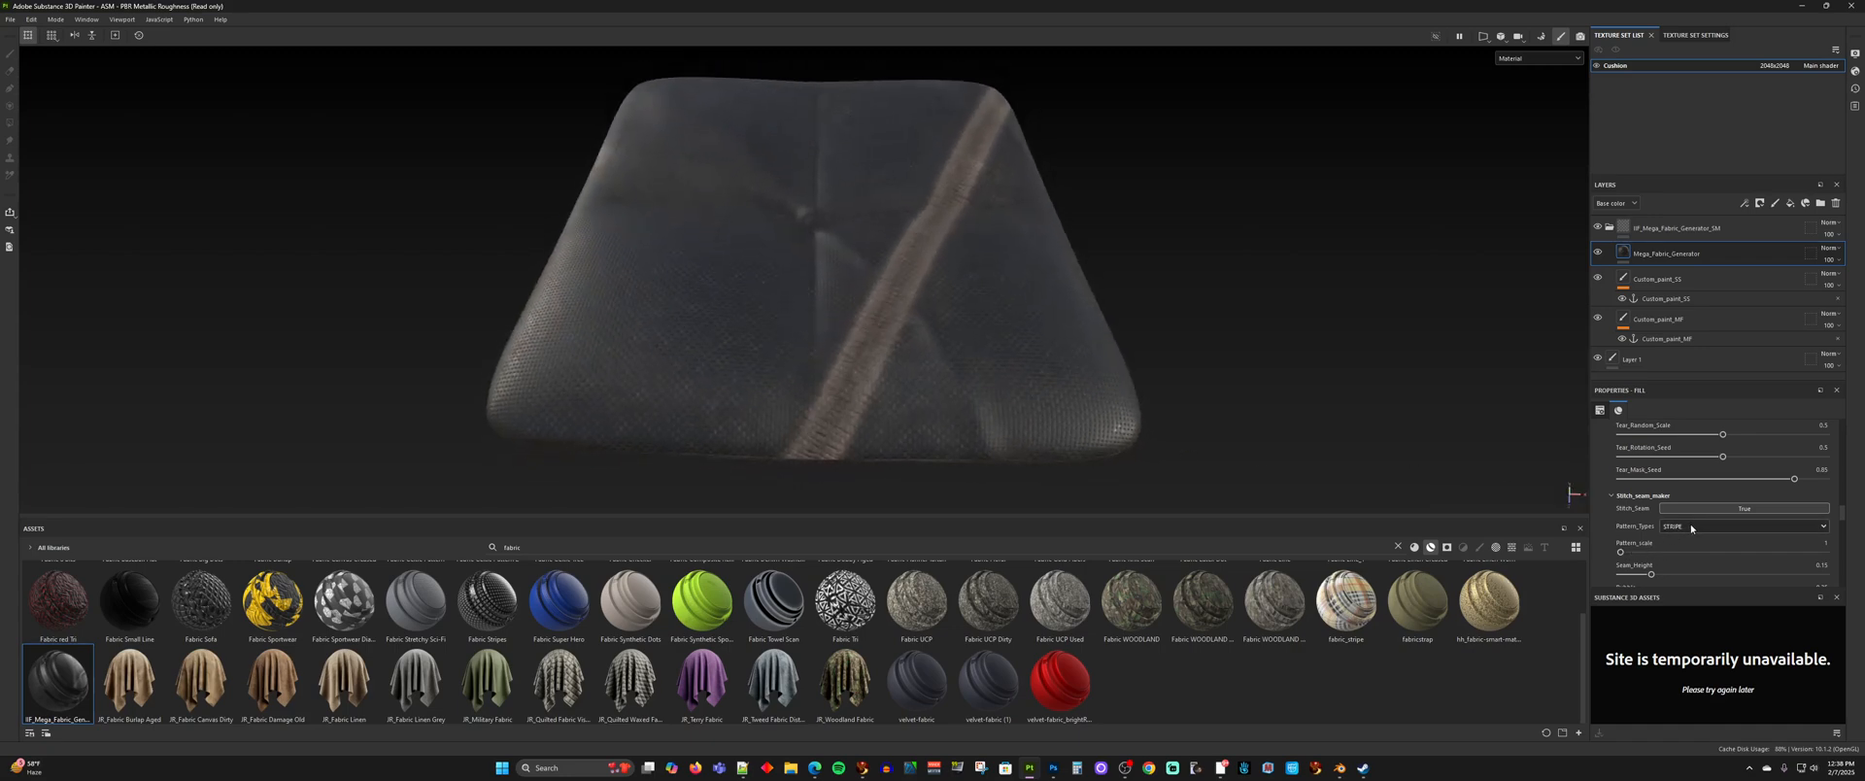
{"action": "left_click", "coordinate": [1728, 526]}
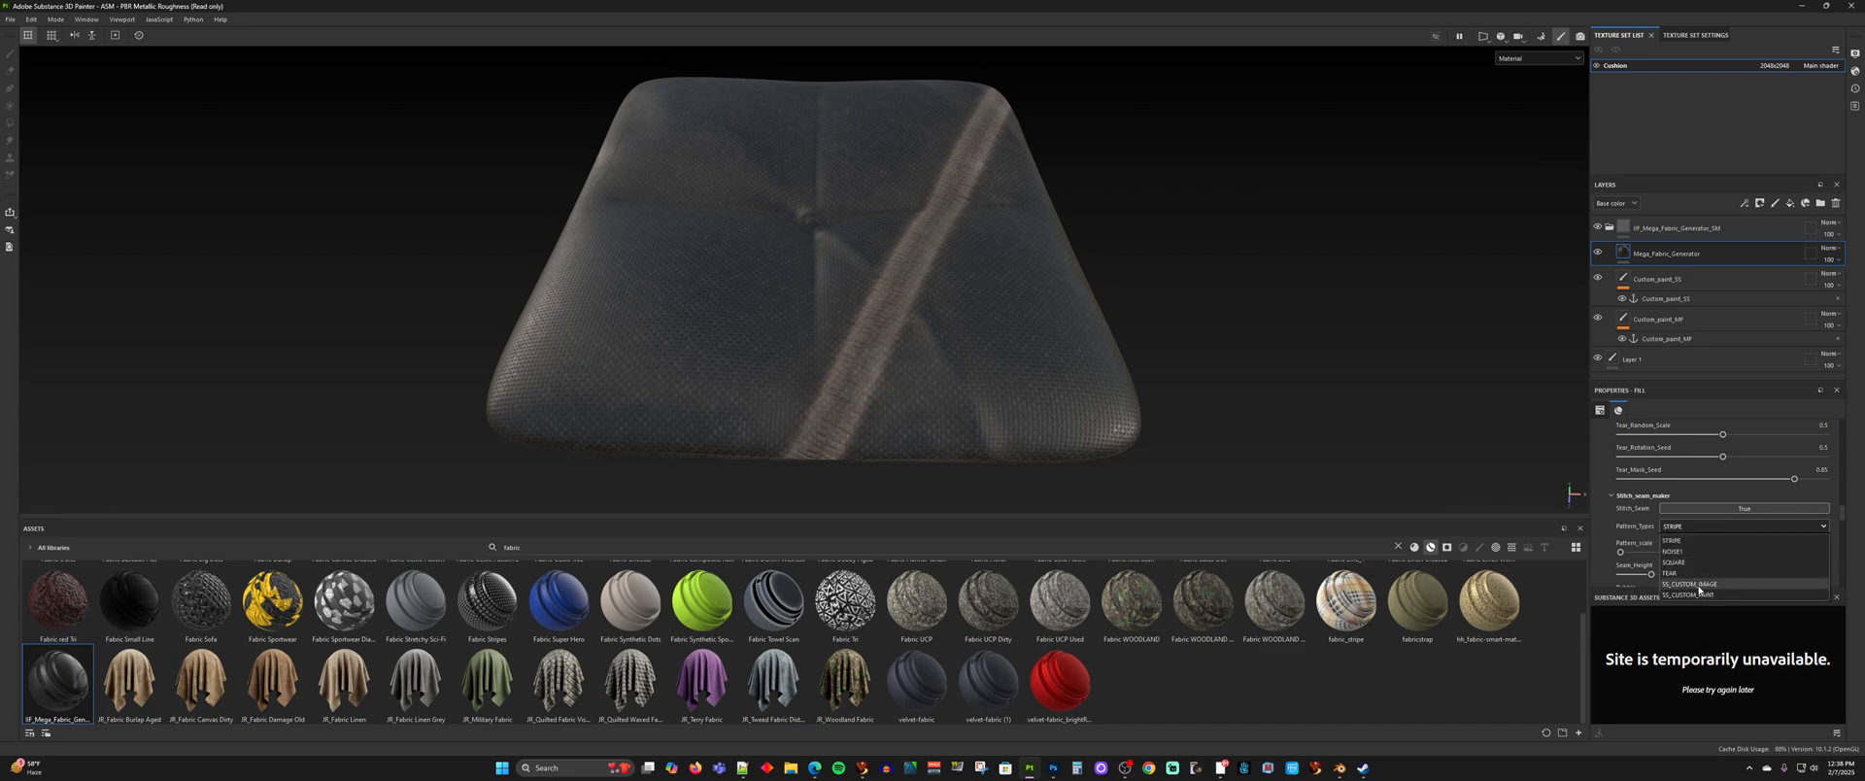
{"action": "left_click", "coordinate": [1713, 511]}
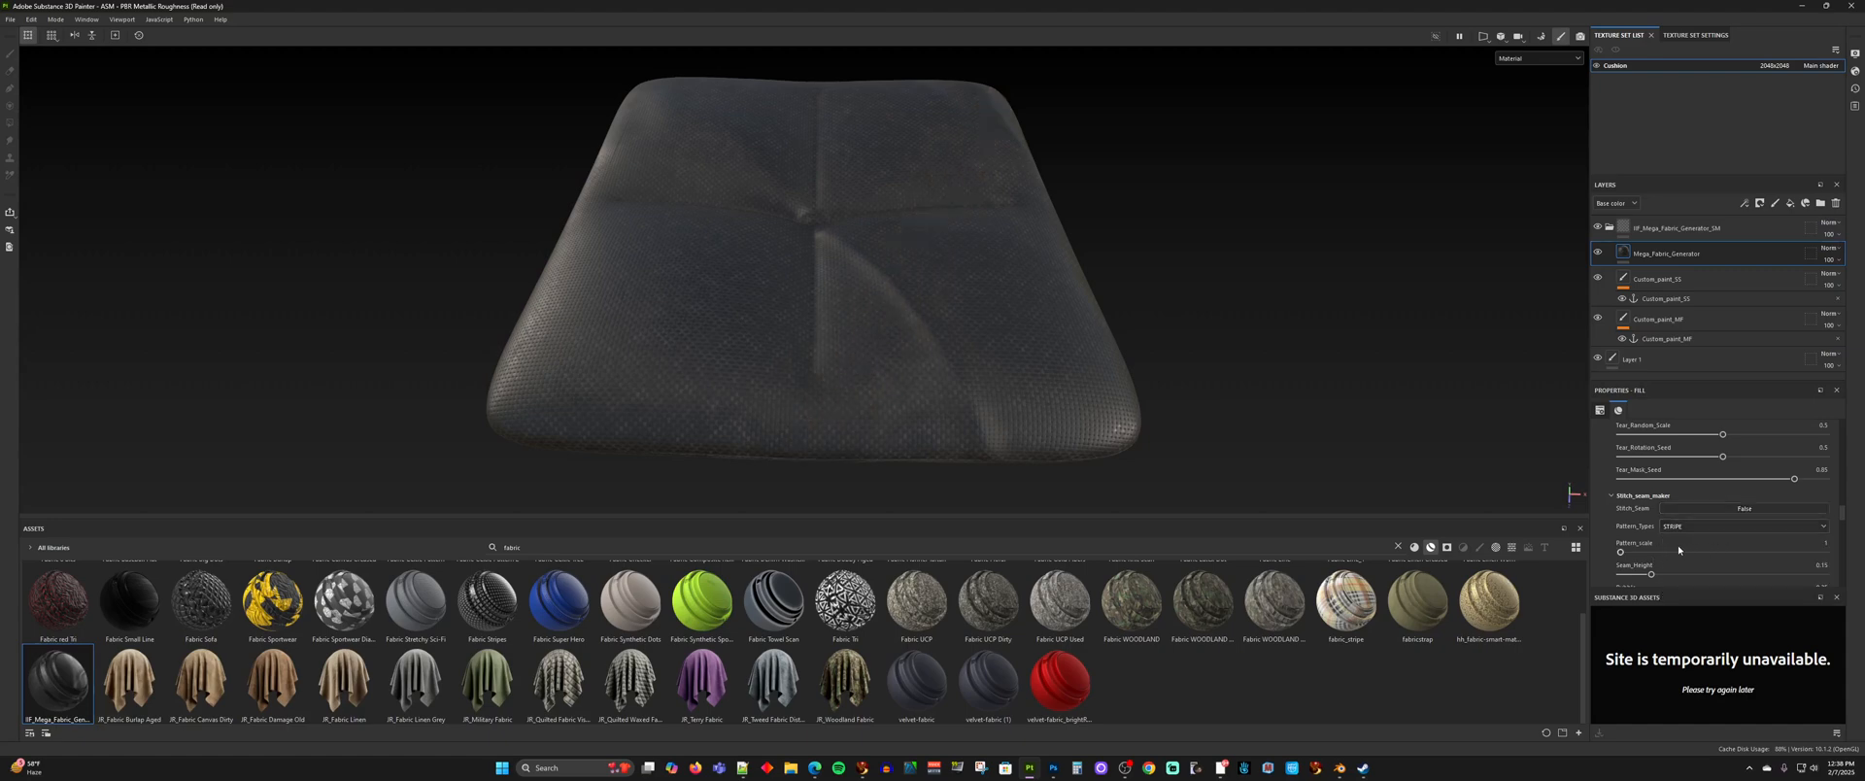
- Compare the cushion with the generator's Fold switch off and on, leaving the folds enabled
{"action": "scroll", "coordinate": [1714, 544], "scroll_direction": "down", "scroll_amount": 3}
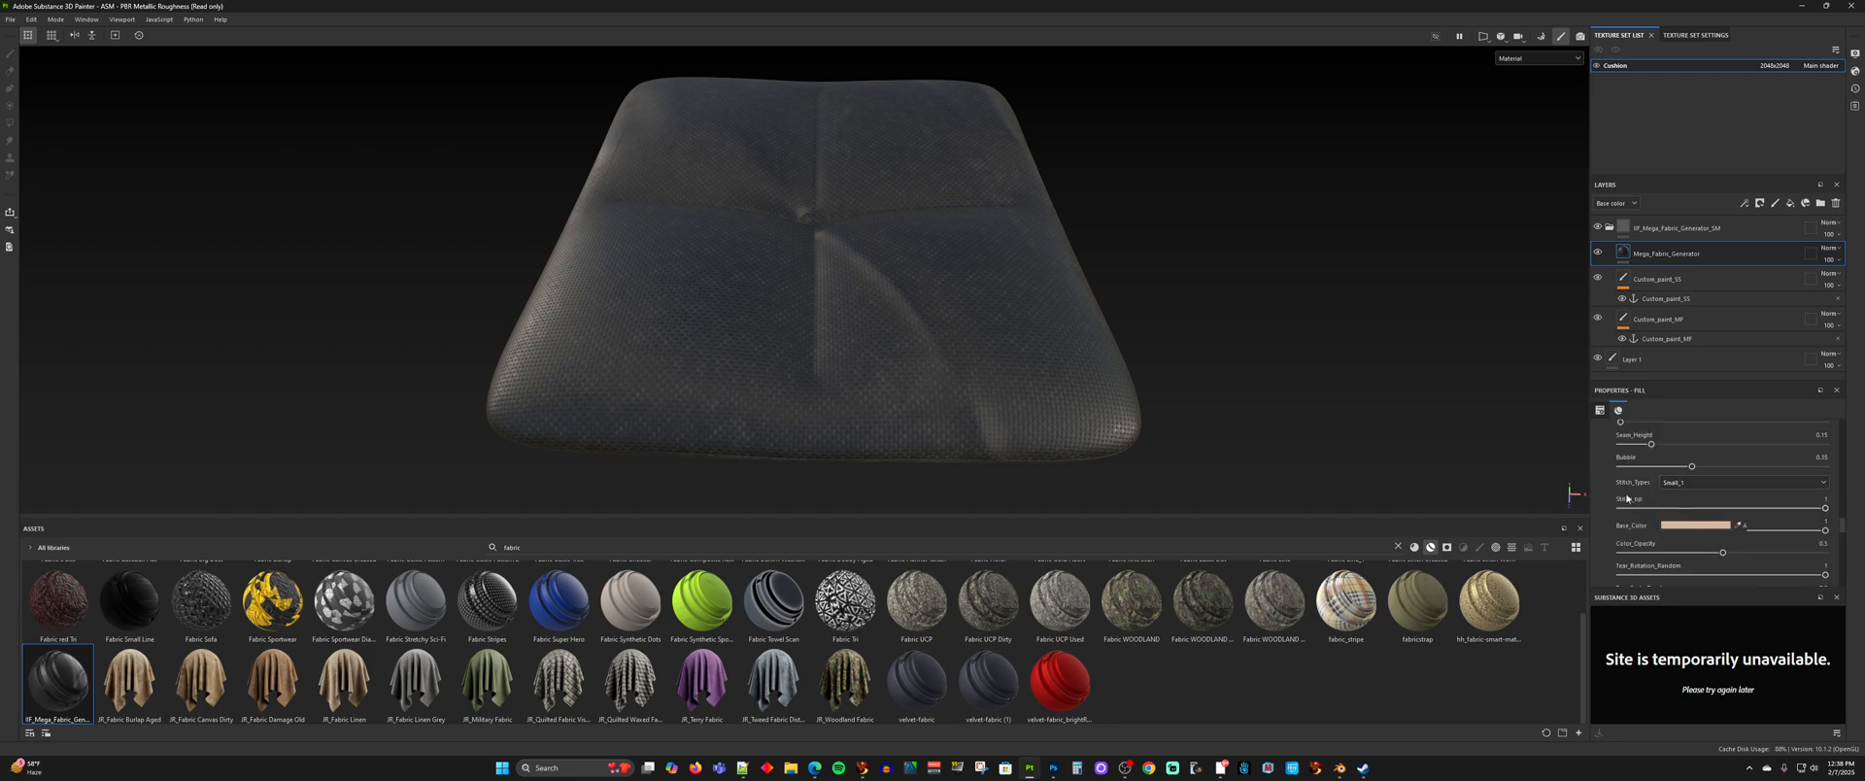
{"action": "scroll", "coordinate": [1670, 507], "scroll_direction": "down", "scroll_amount": 5}
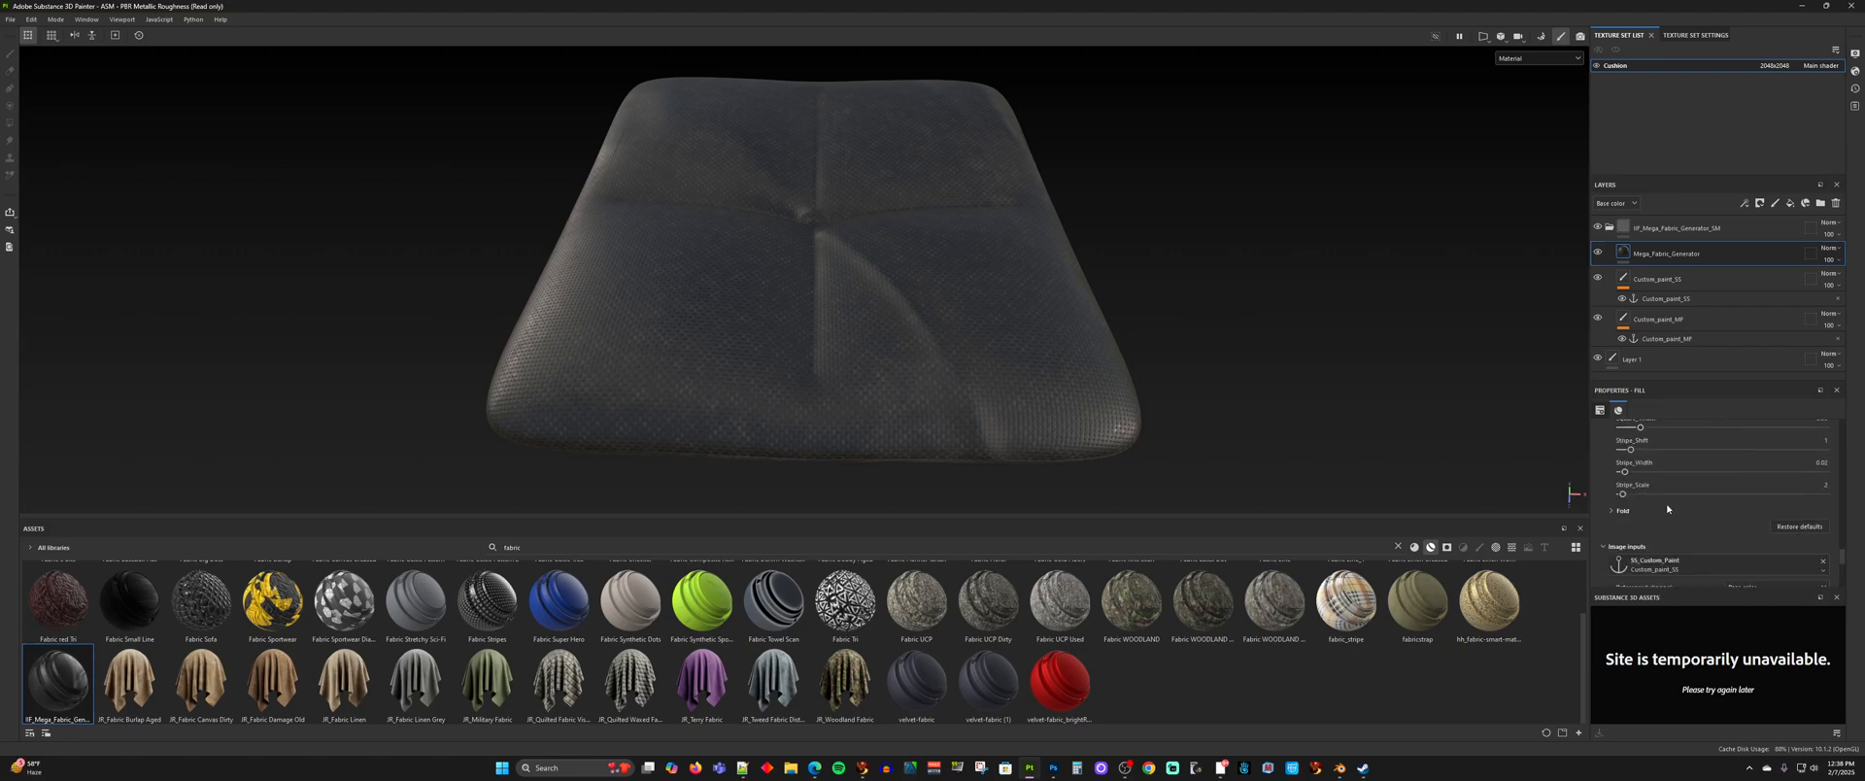
{"action": "left_click", "coordinate": [1622, 512]}
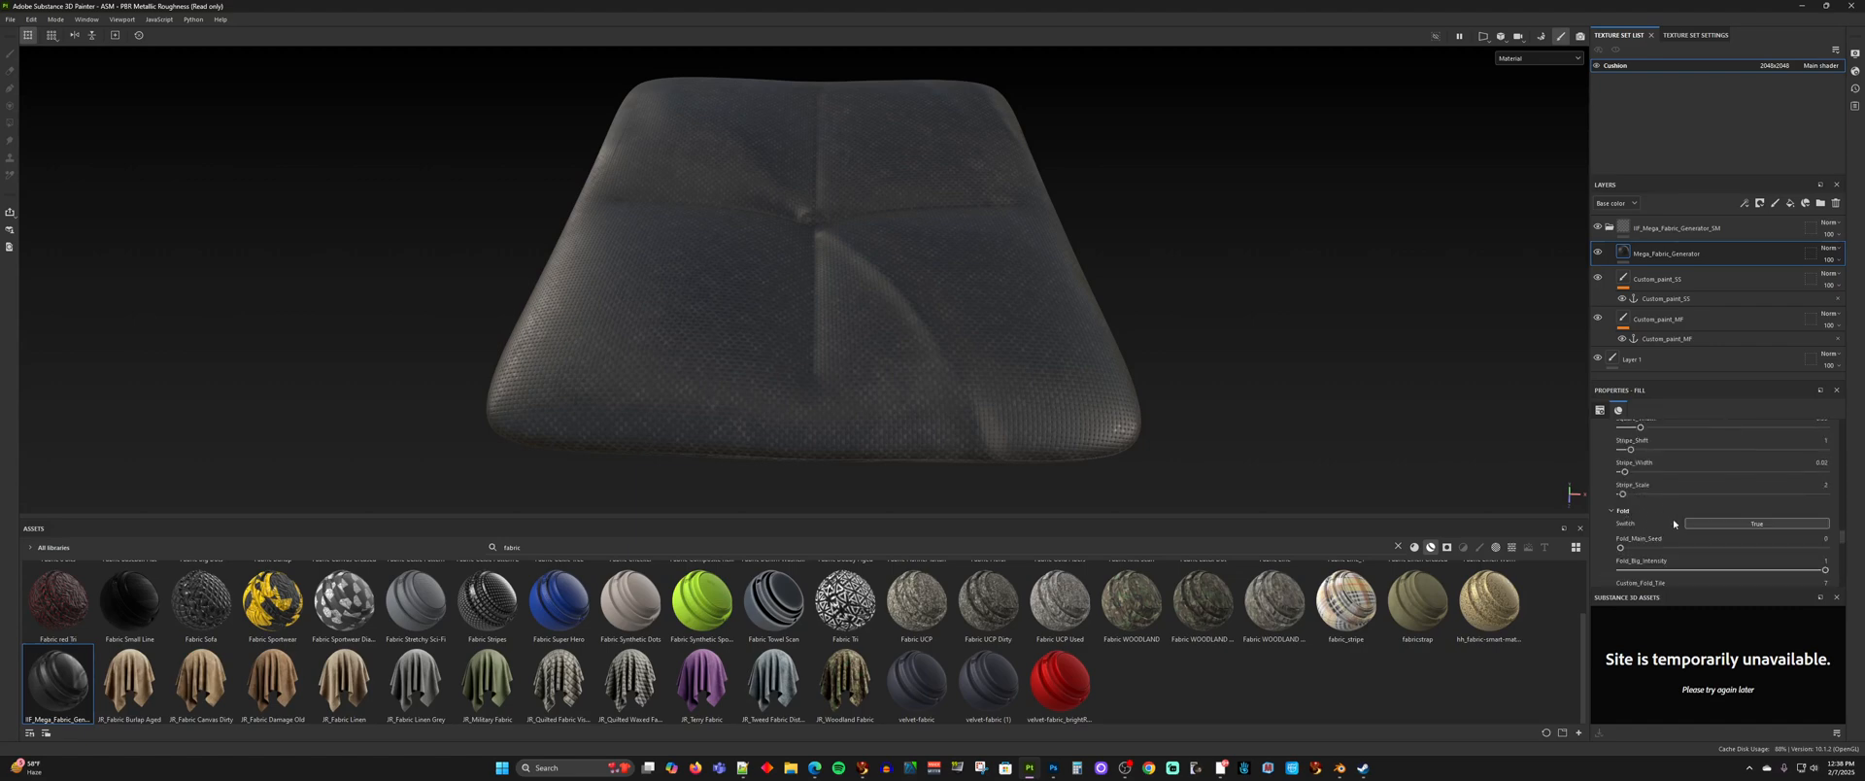
{"action": "scroll", "coordinate": [1644, 531], "scroll_direction": "down", "scroll_amount": 1}
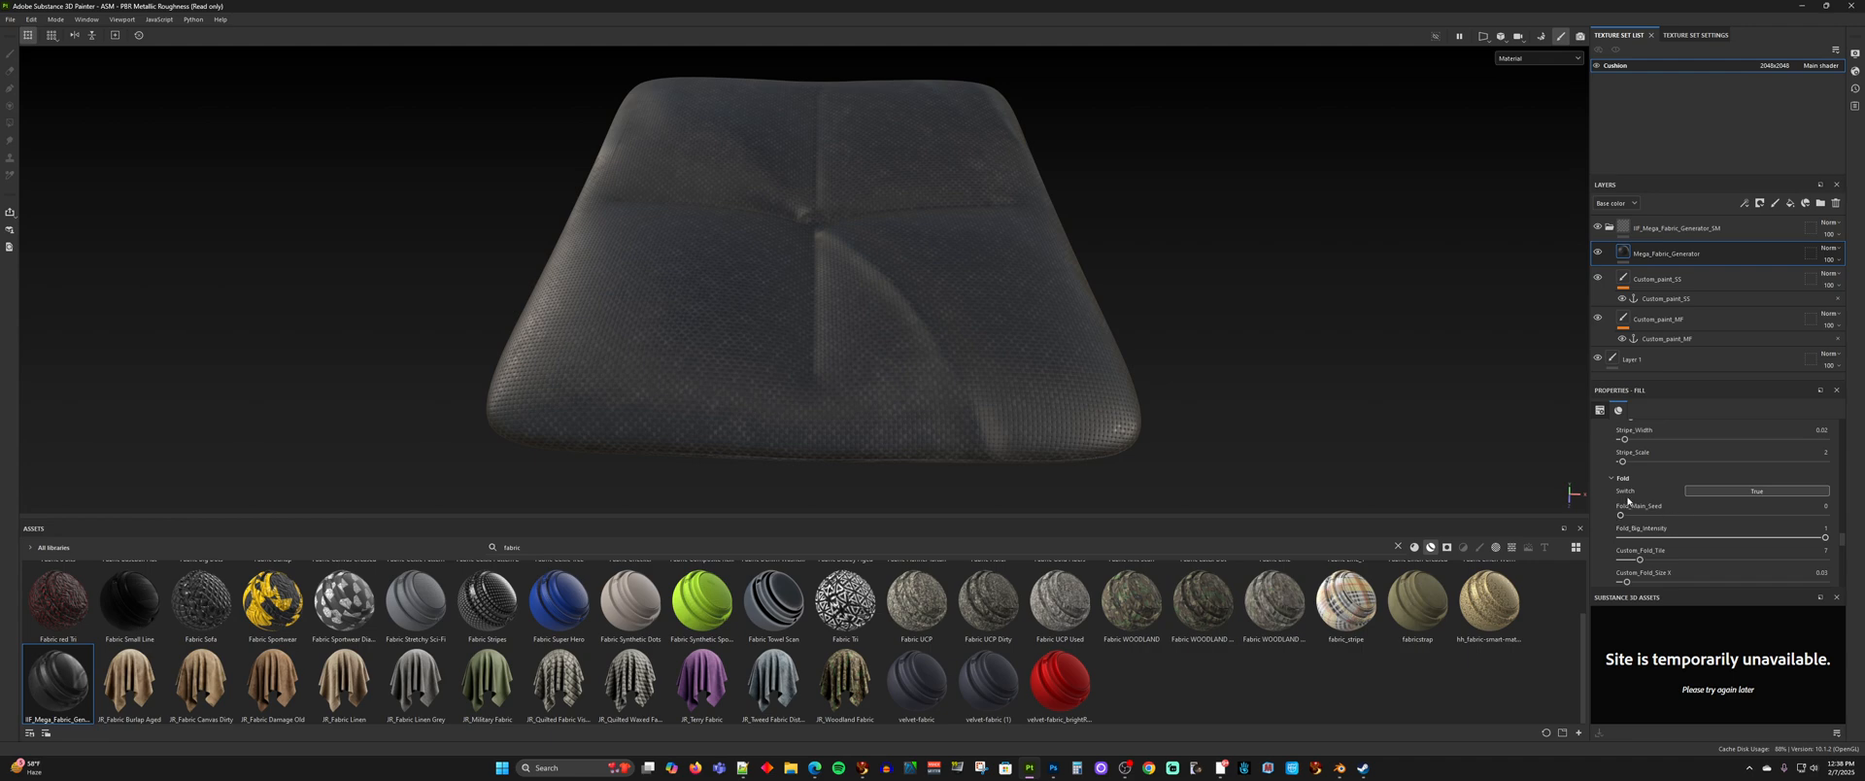
{"action": "scroll", "coordinate": [1640, 504], "scroll_direction": "down", "scroll_amount": 2}
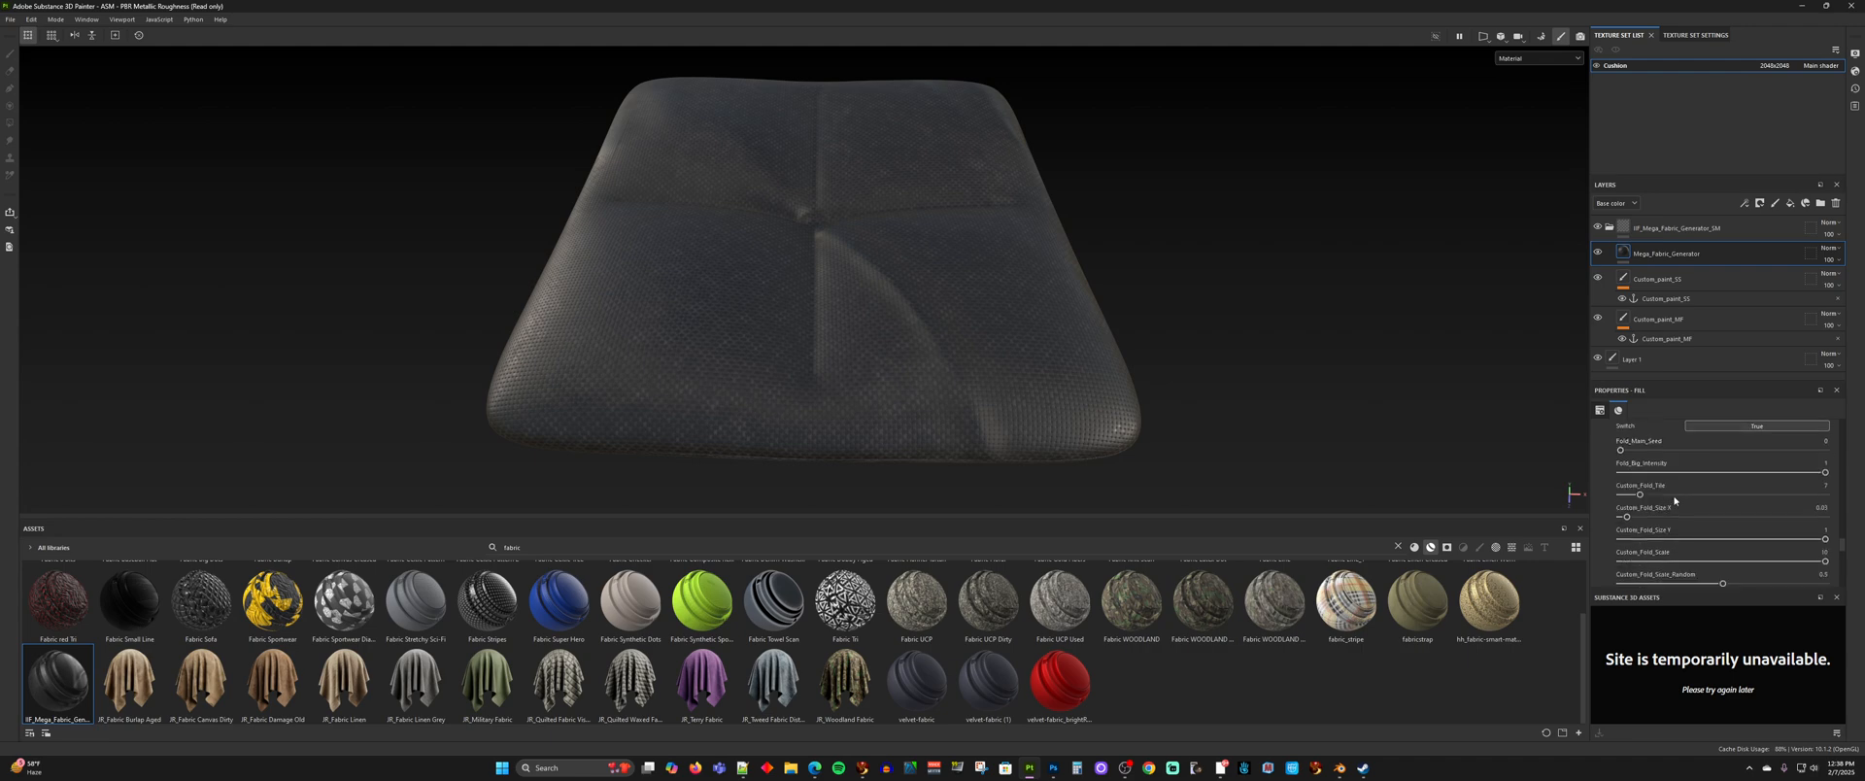
{"action": "left_click", "coordinate": [1721, 427]}
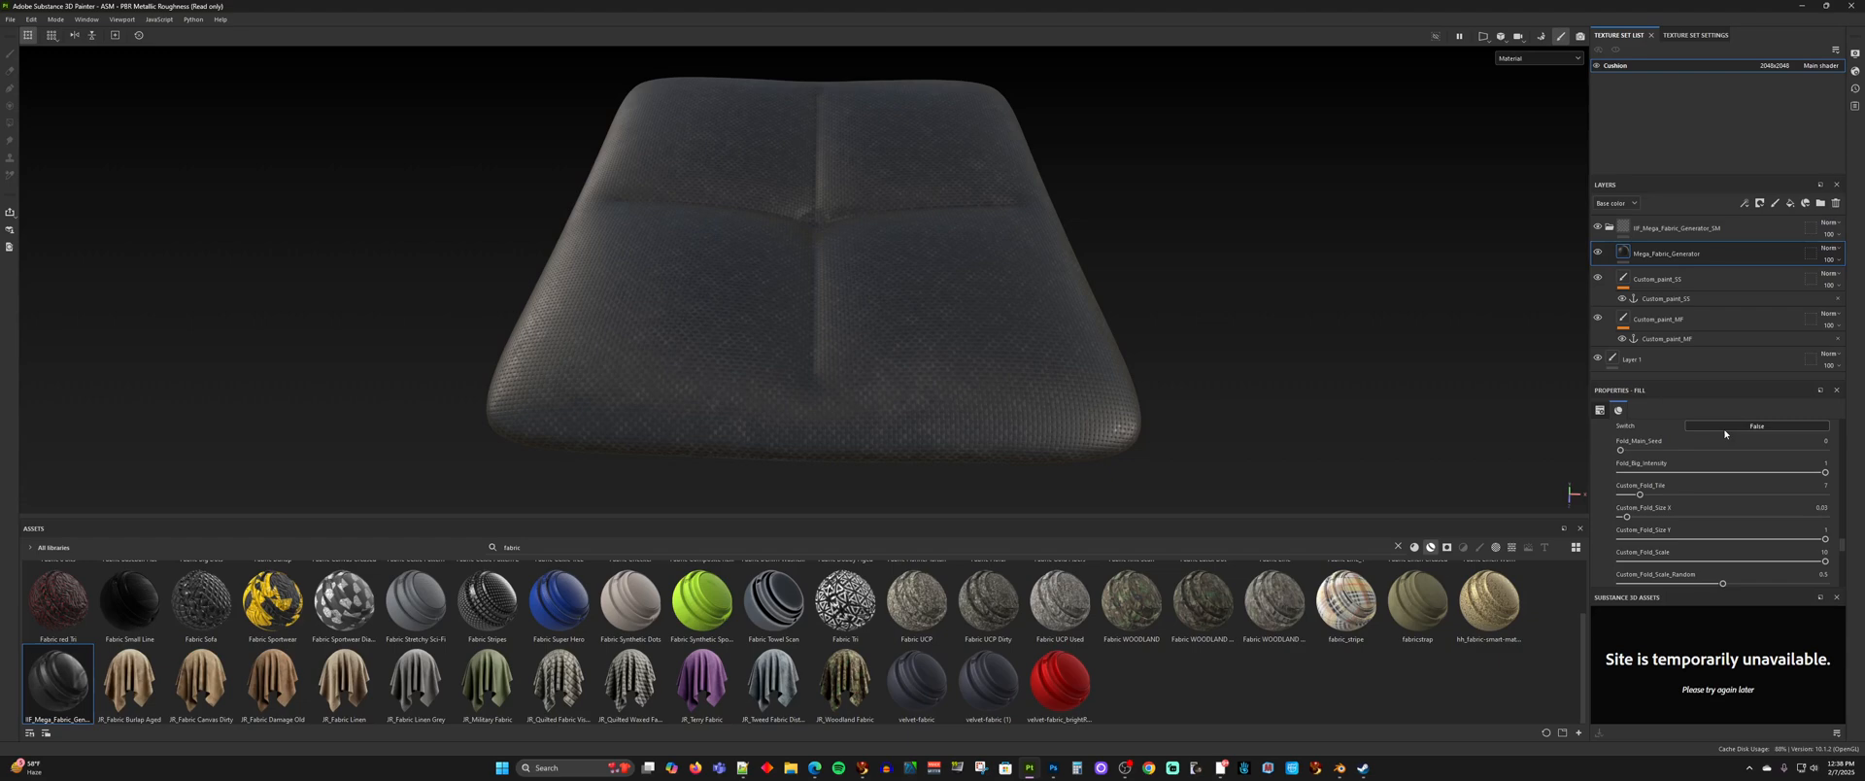
{"action": "left_click", "coordinate": [1727, 424]}
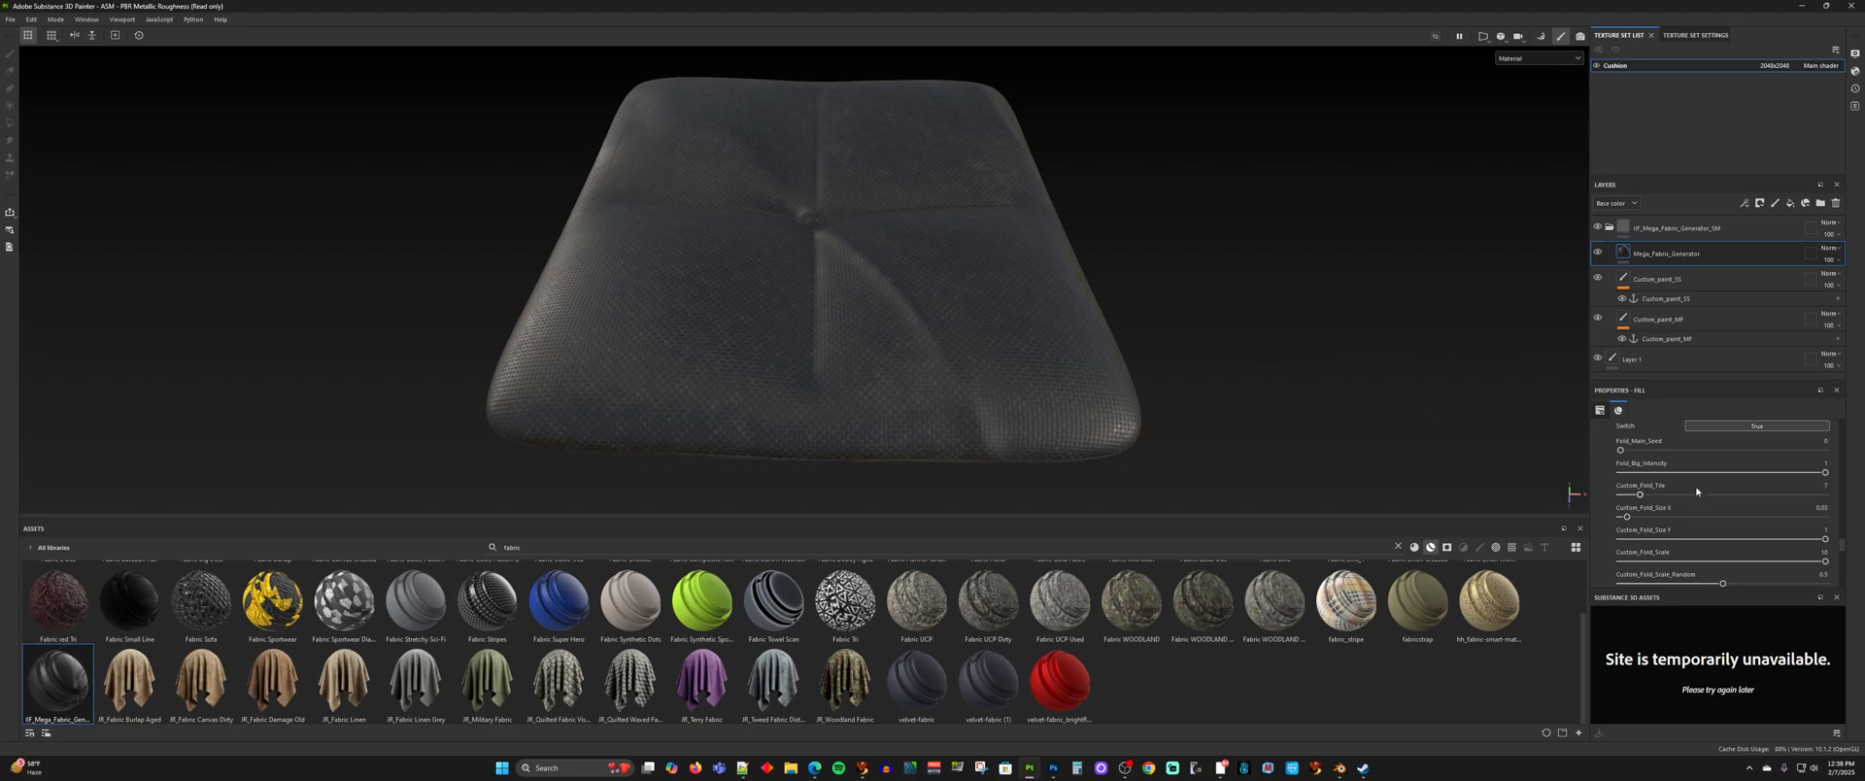
- Review the remaining Fold parameters and the image inputs of the fabric generator
{"action": "scroll", "coordinate": [1655, 547], "scroll_direction": "down", "scroll_amount": 4}
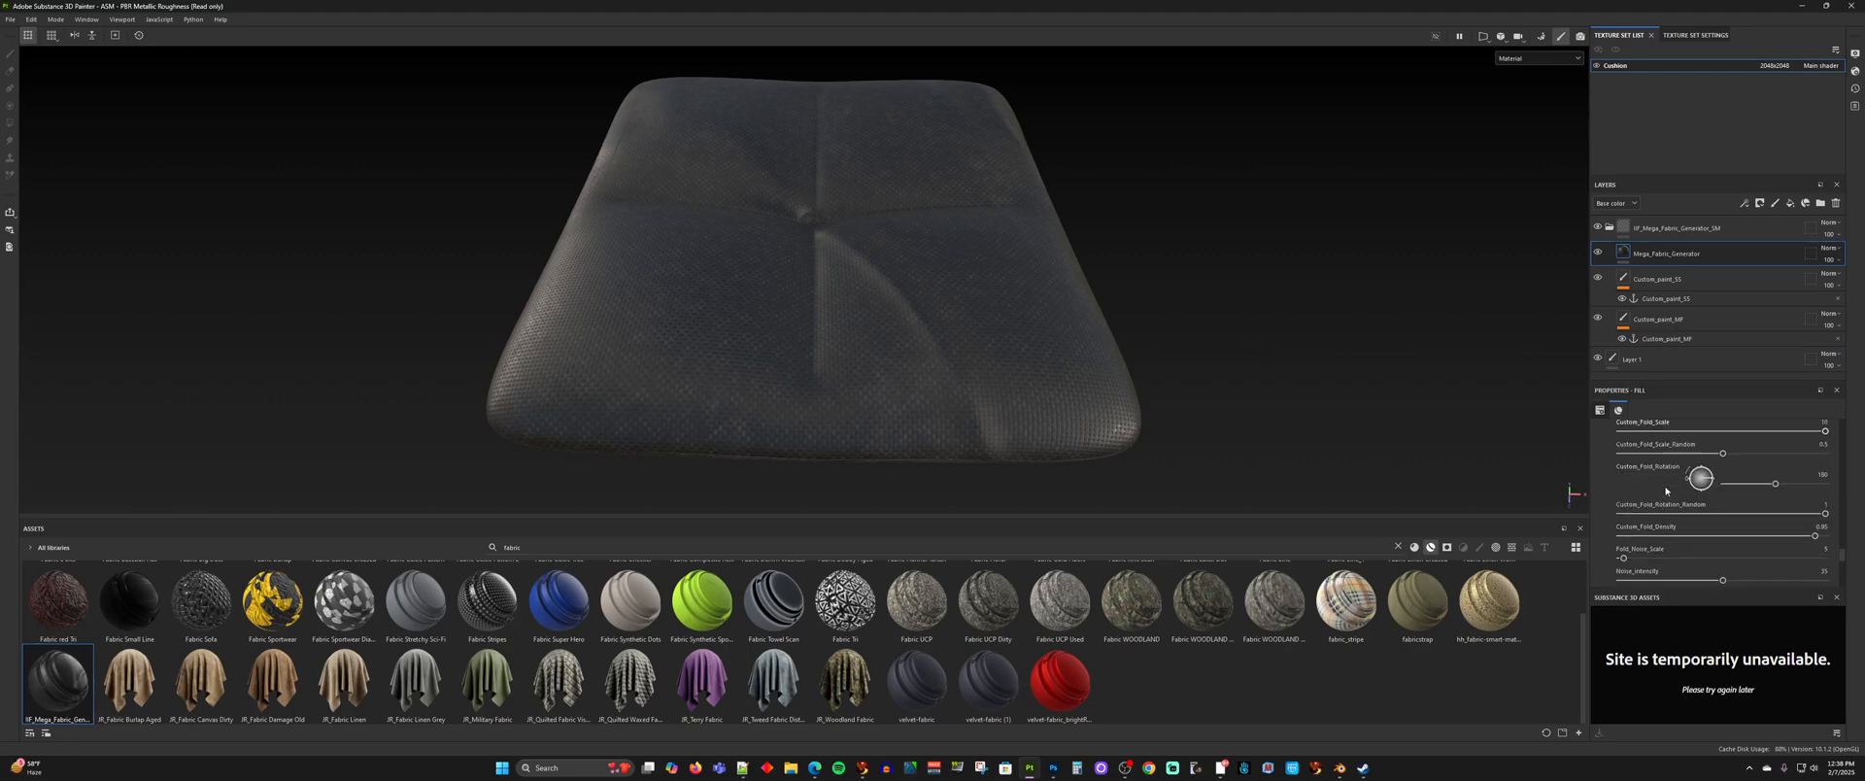
{"action": "scroll", "coordinate": [1661, 509], "scroll_direction": "down", "scroll_amount": 2}
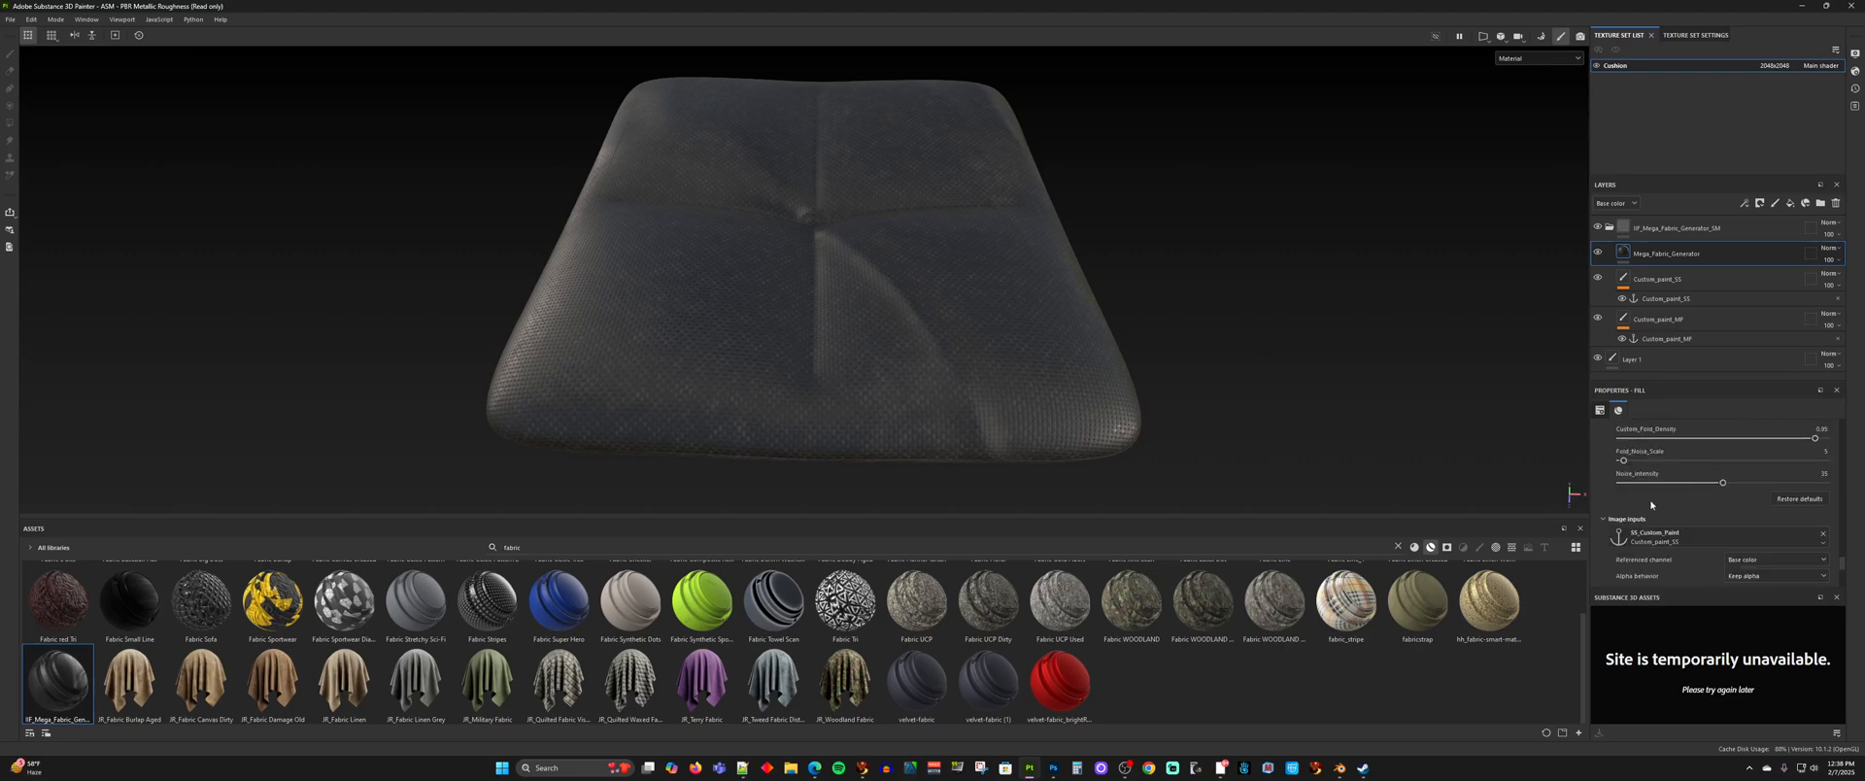
{"action": "scroll", "coordinate": [1676, 494], "scroll_direction": "down", "scroll_amount": 2}
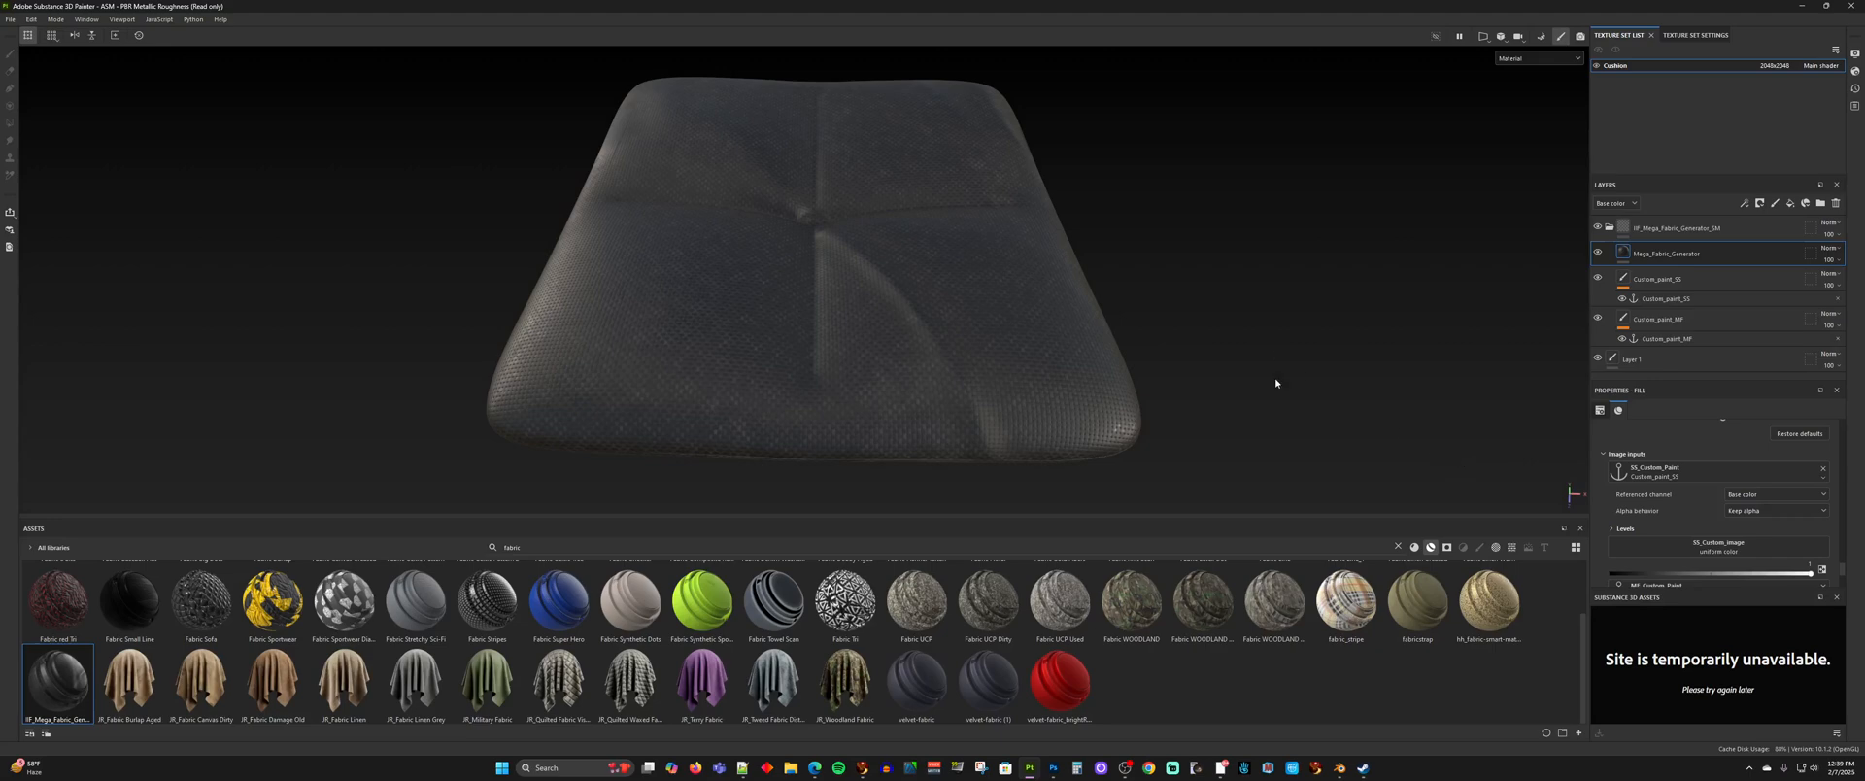
{"action": "scroll", "coordinate": [1276, 383], "scroll_direction": "down", "scroll_amount": 2}
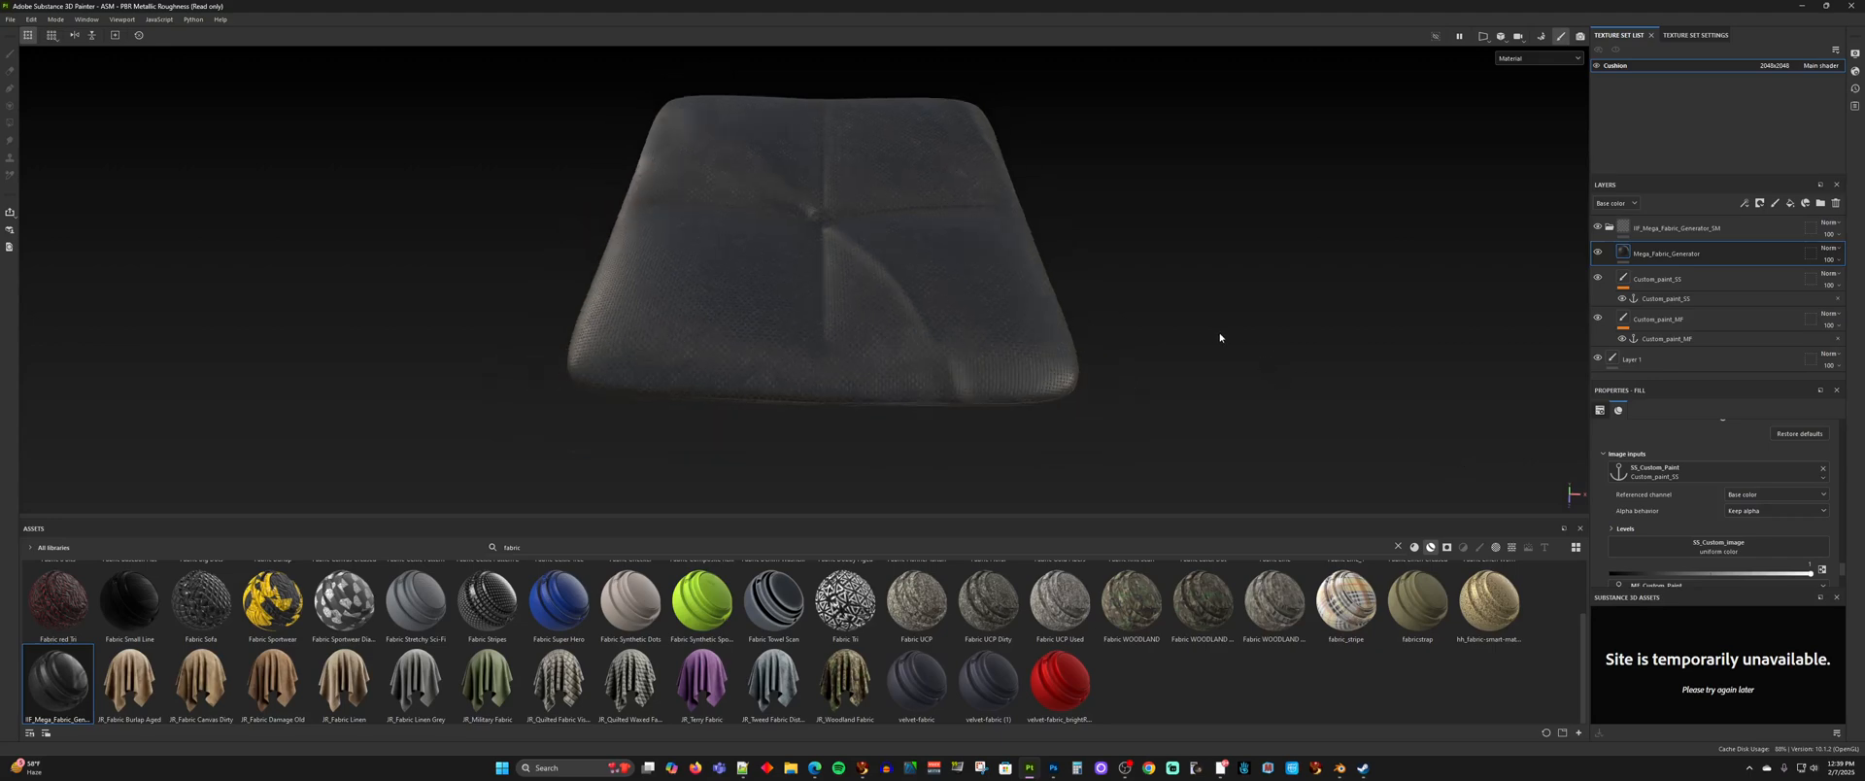
- Export the Cushion textures with the glTF PBR Metal Roughness output template and close the export dialog
{"action": "key", "text": "ctrl+shift+e"}
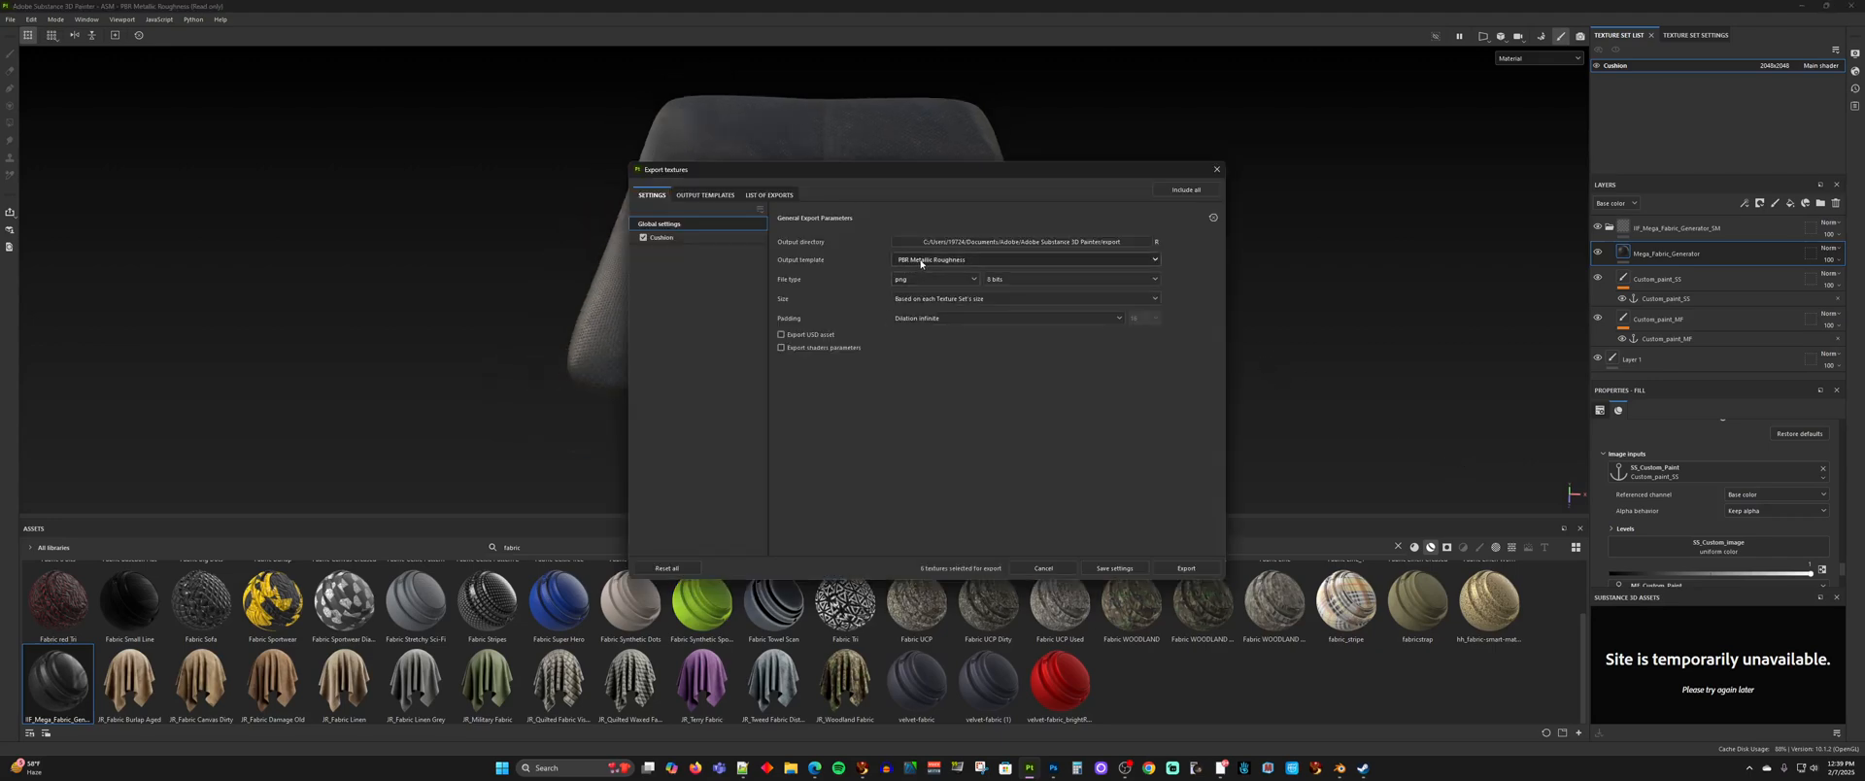
{"action": "left_click", "coordinate": [921, 260]}
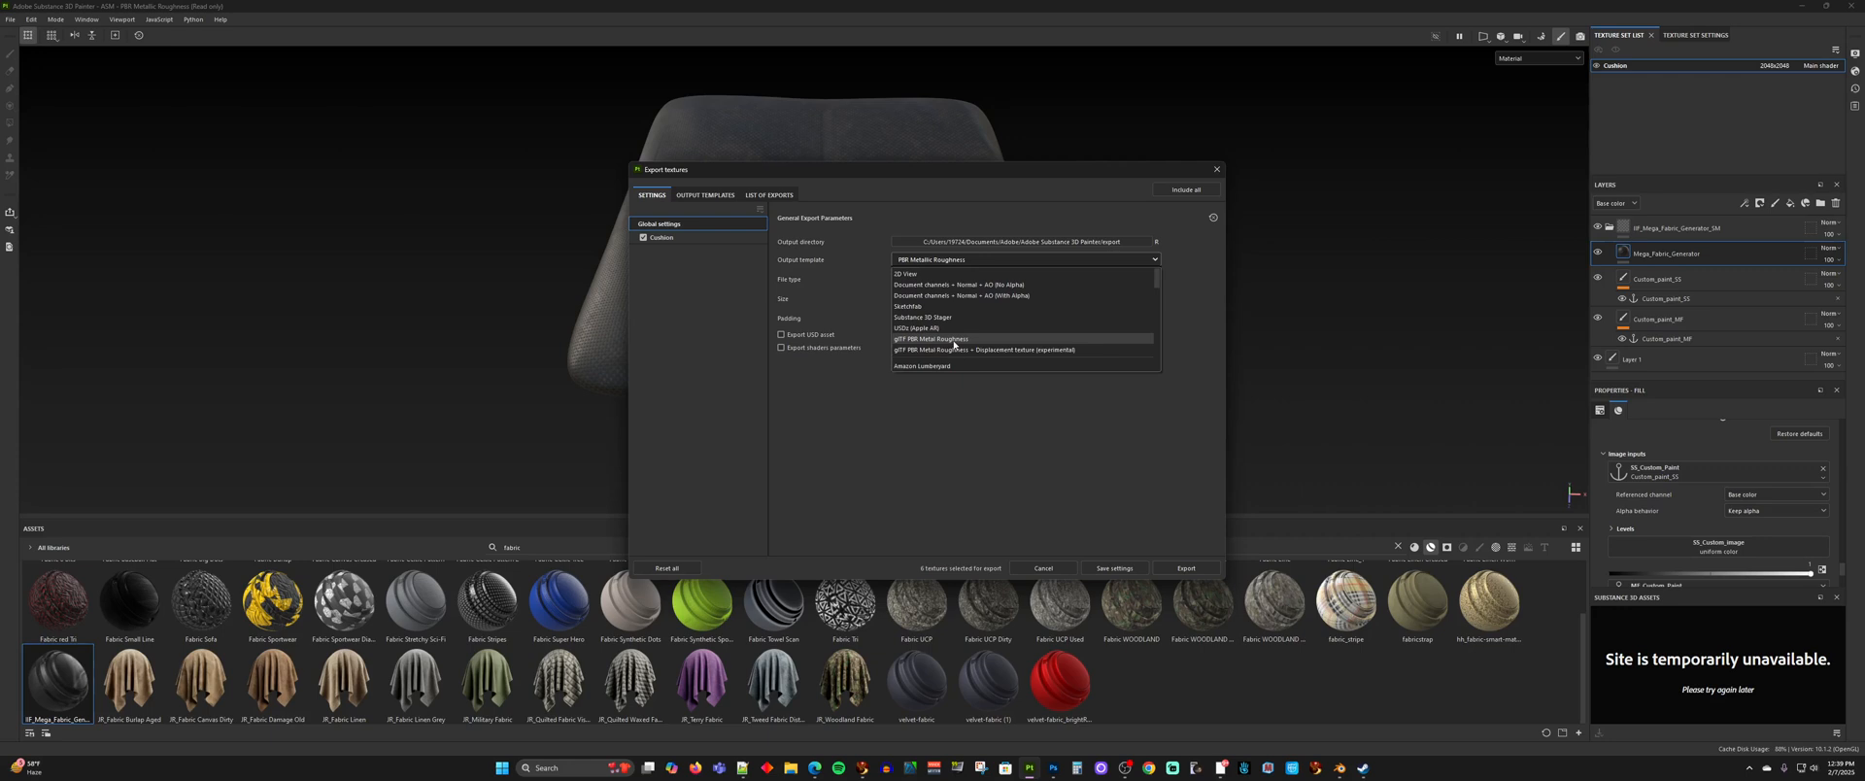
{"action": "left_click", "coordinate": [953, 340]}
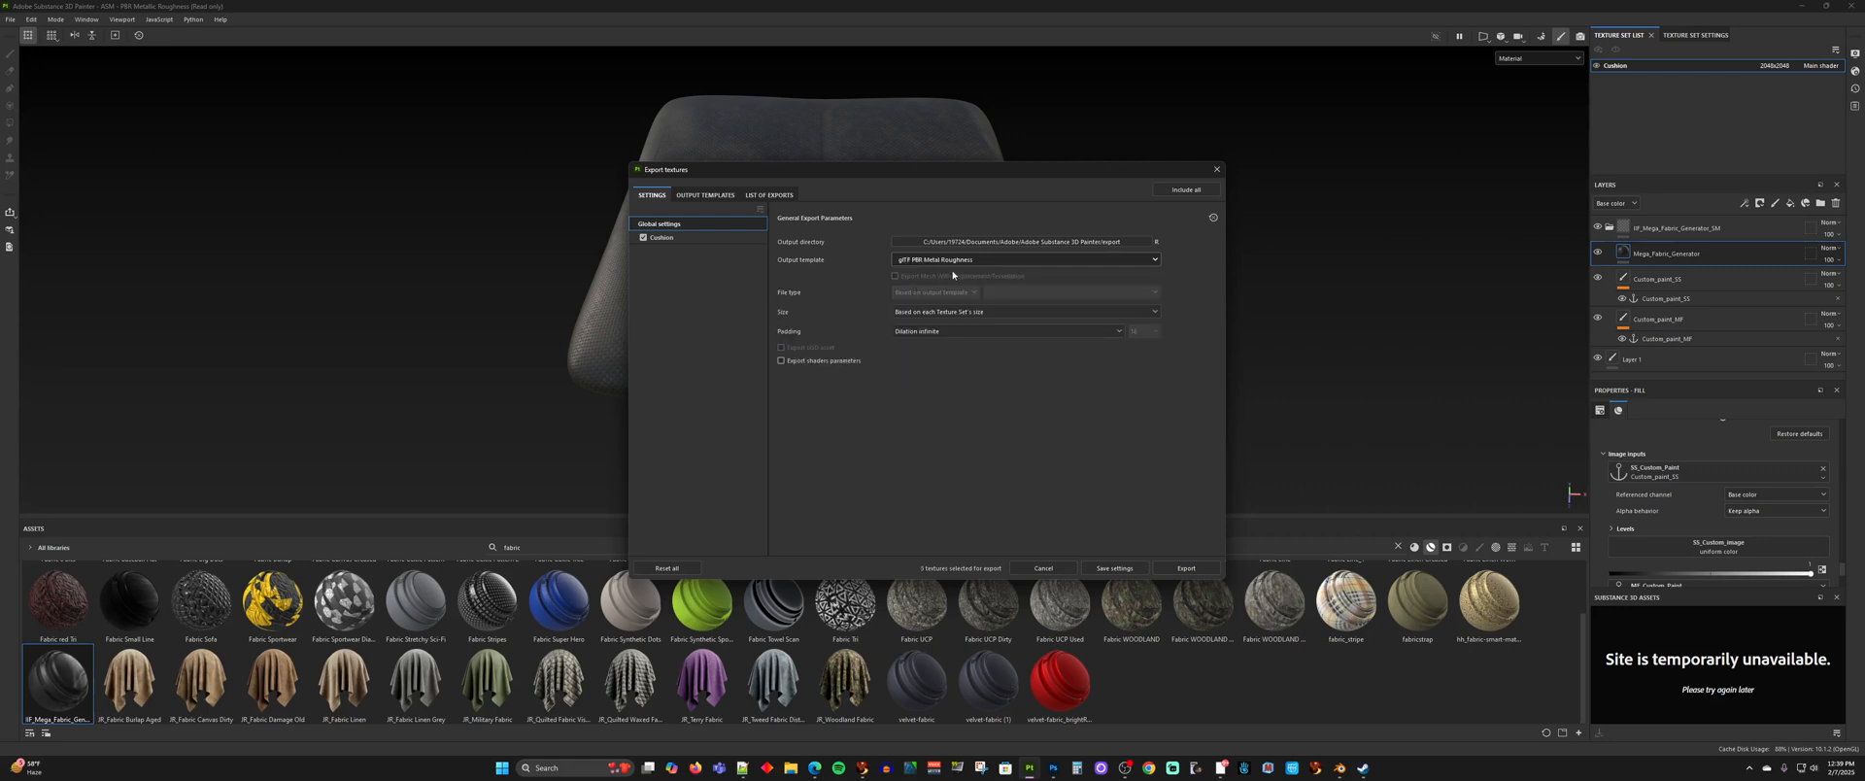
{"action": "left_click", "coordinate": [1180, 570]}
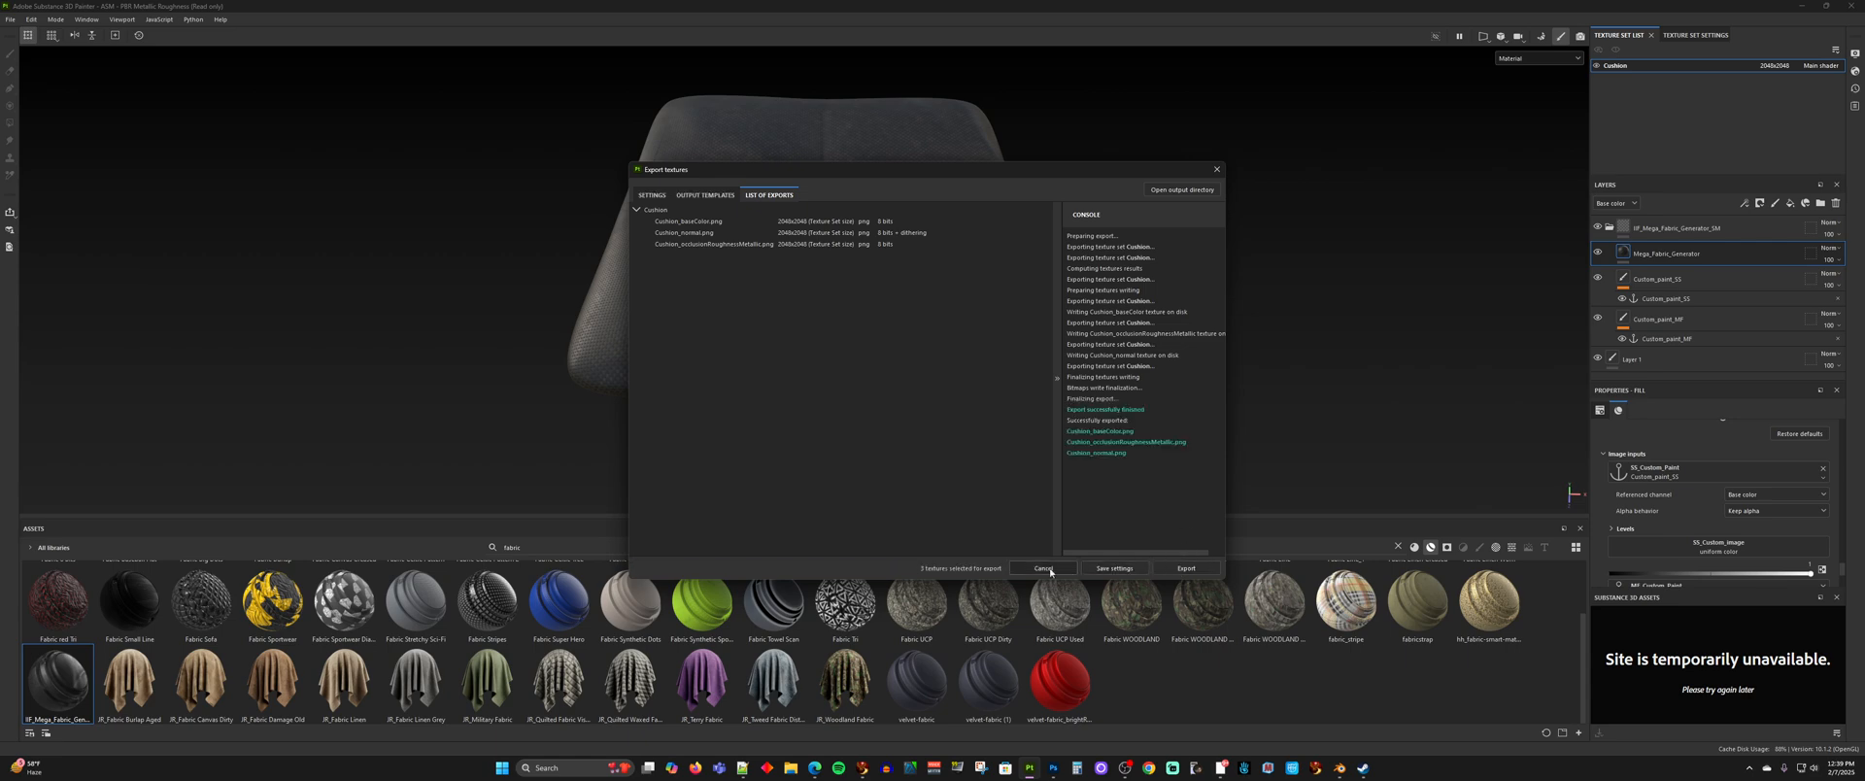
{"action": "left_click", "coordinate": [1216, 169]}
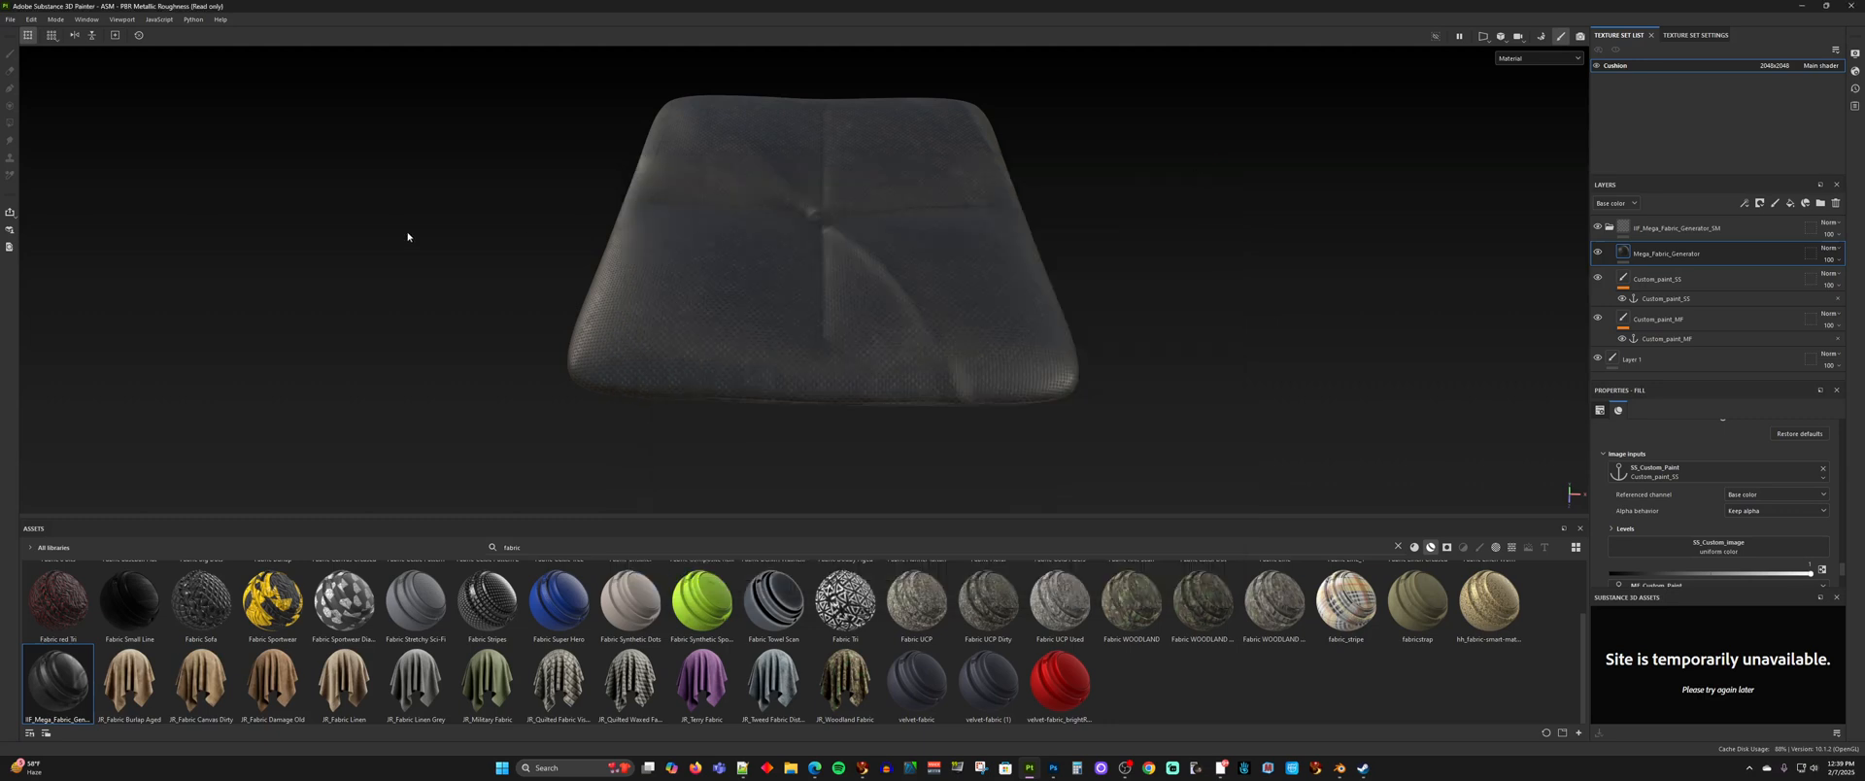
- Export the Cushion textures once more, keeping the glTF PBR Metal Roughness template, and close the export dialog
{"action": "left_click", "coordinate": [9, 19]}
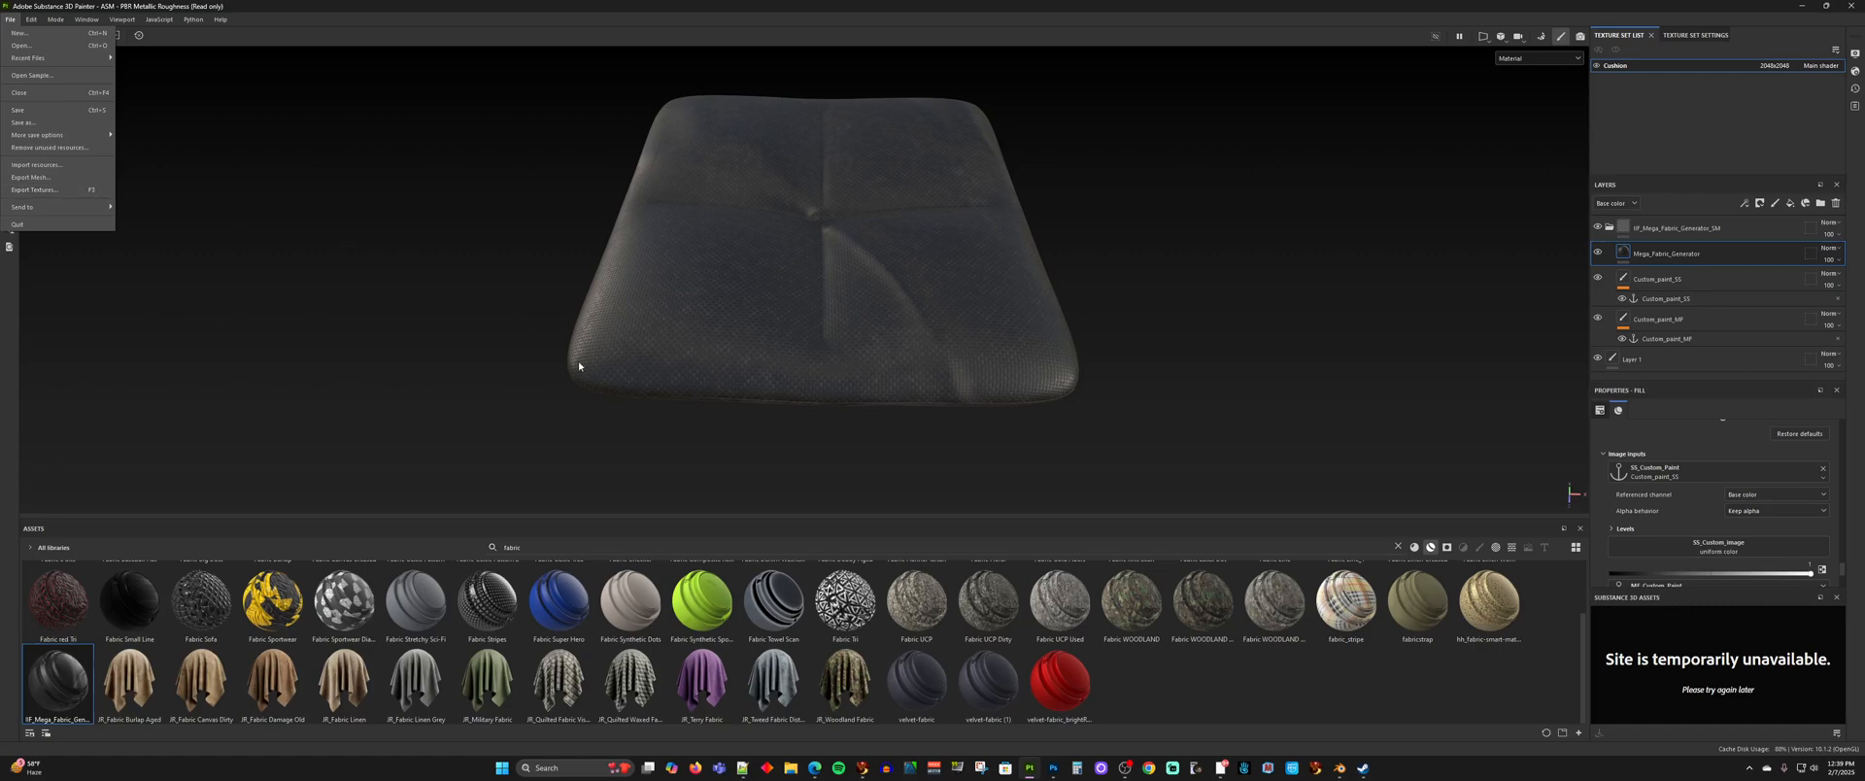
{"action": "left_click", "coordinate": [409, 164]}
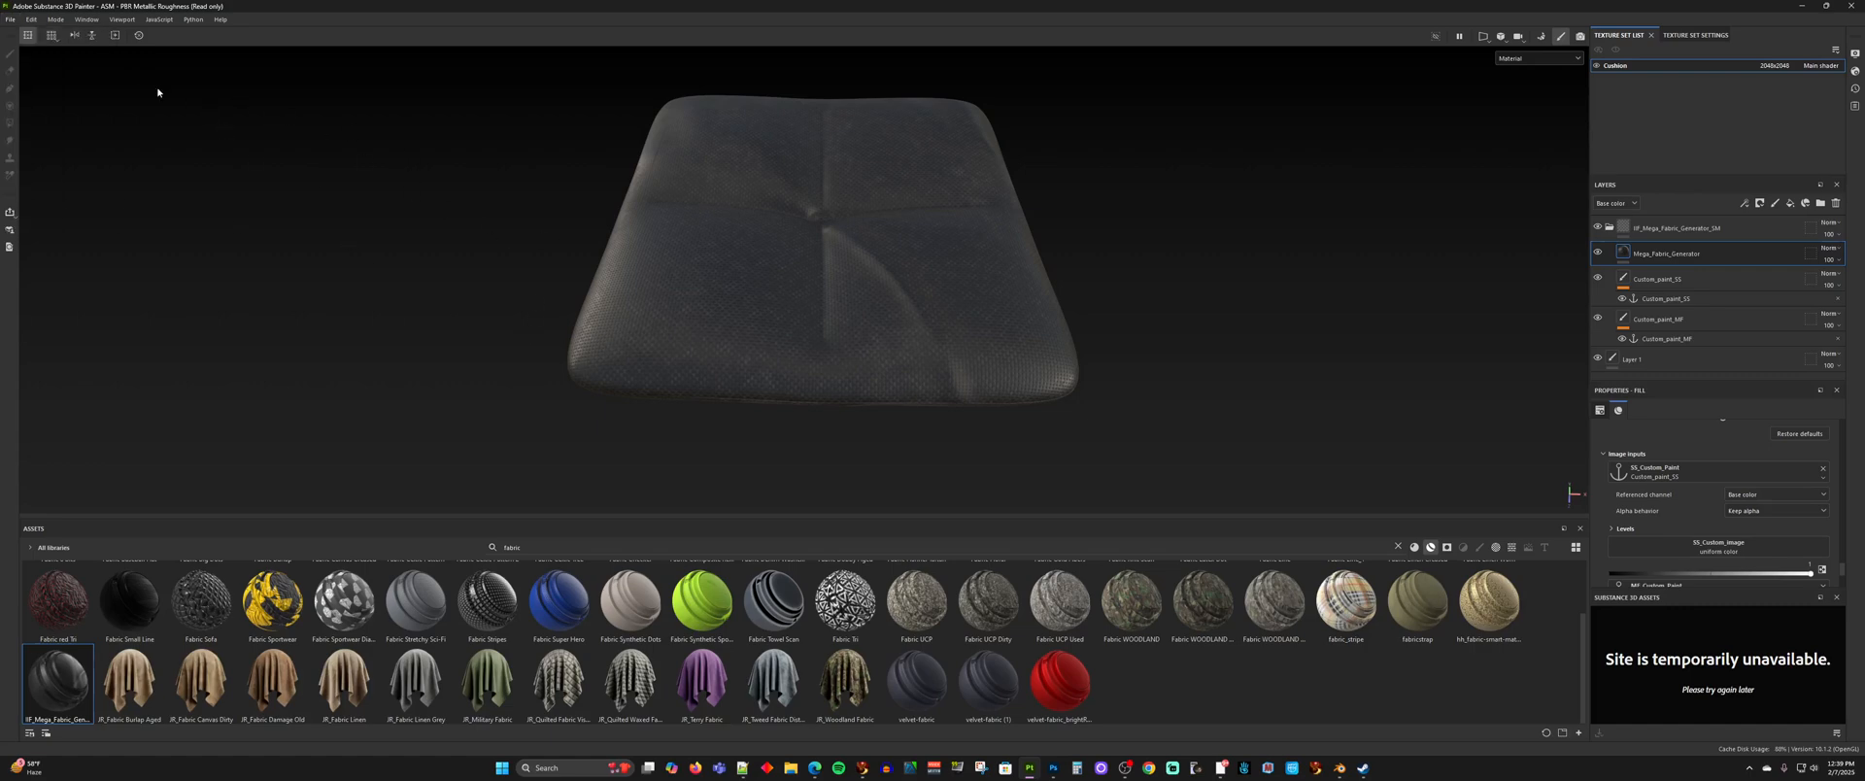
{"action": "key", "text": "ctrl+shift+e"}
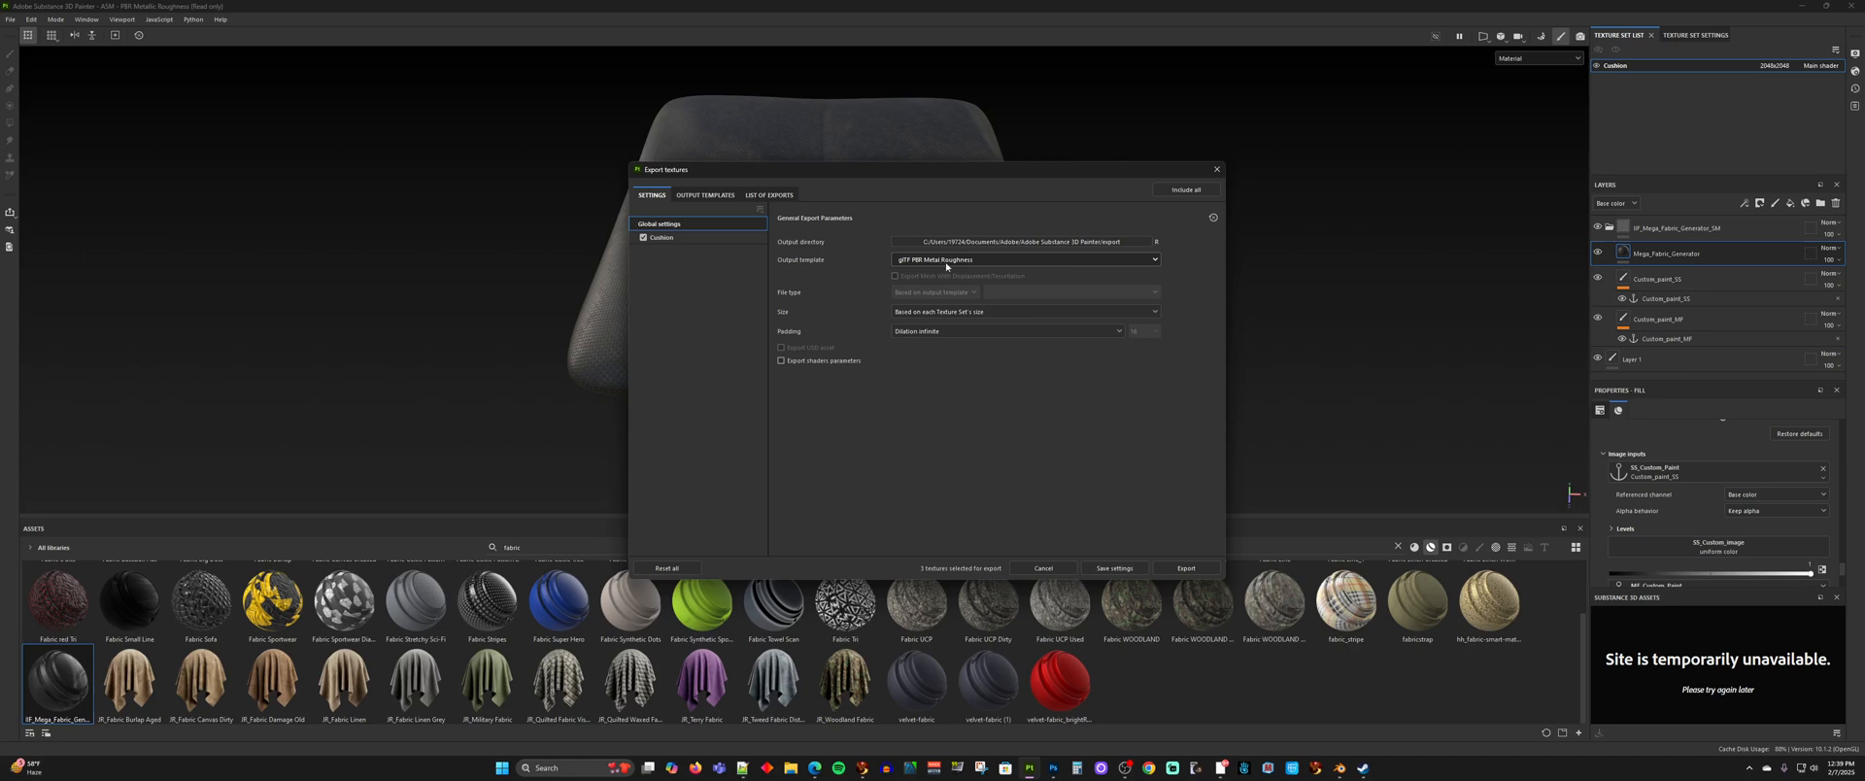
{"action": "left_click", "coordinate": [1187, 568]}
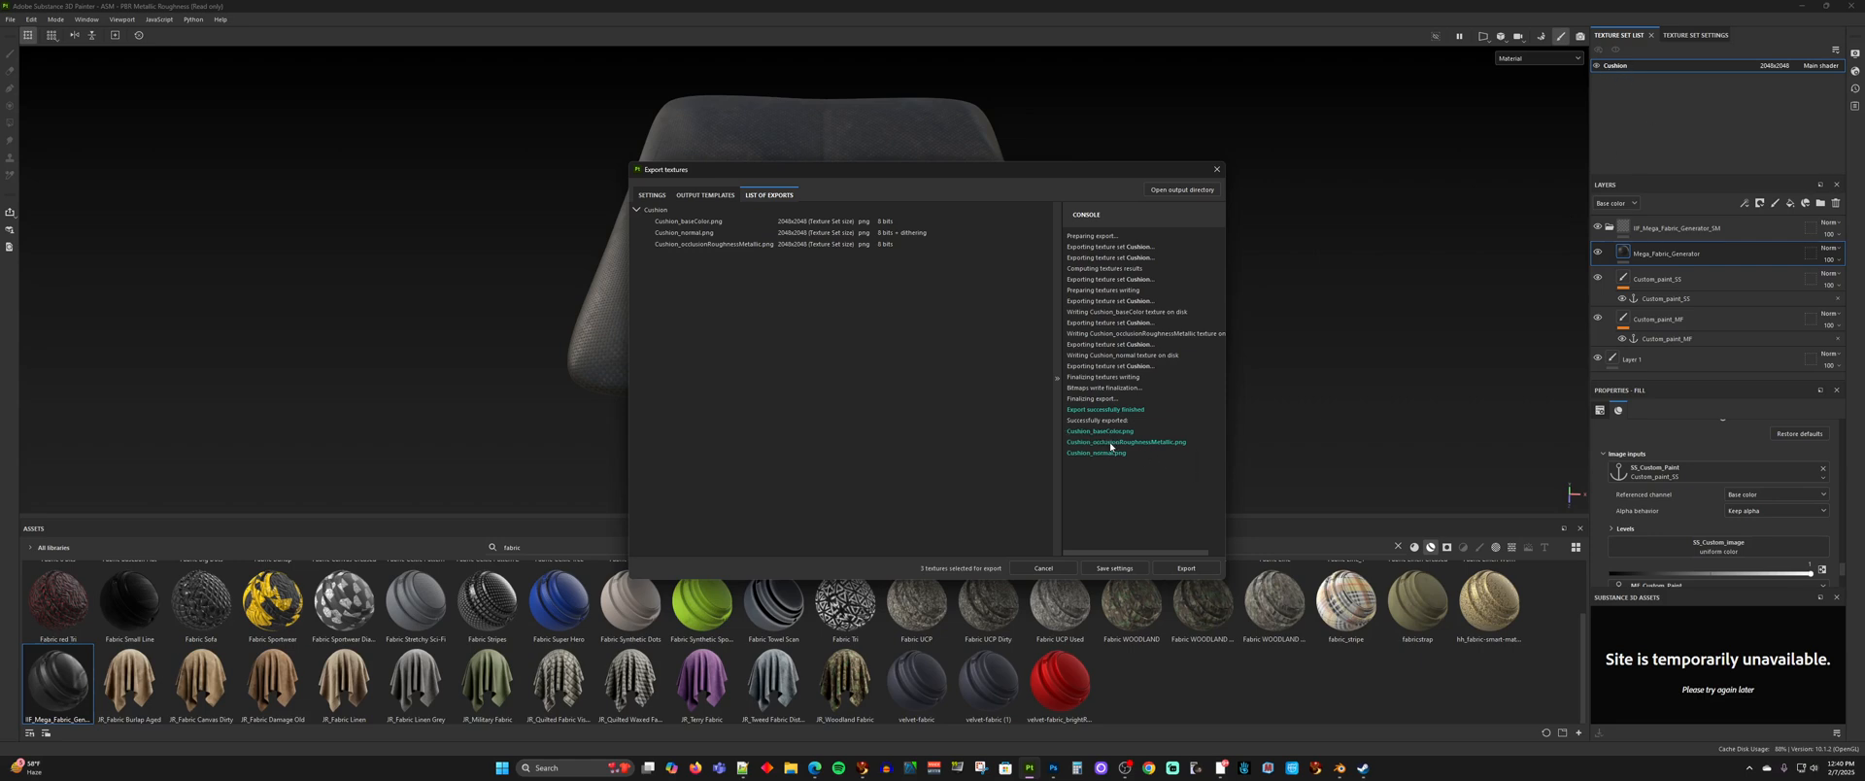
{"action": "left_click", "coordinate": [1218, 170]}
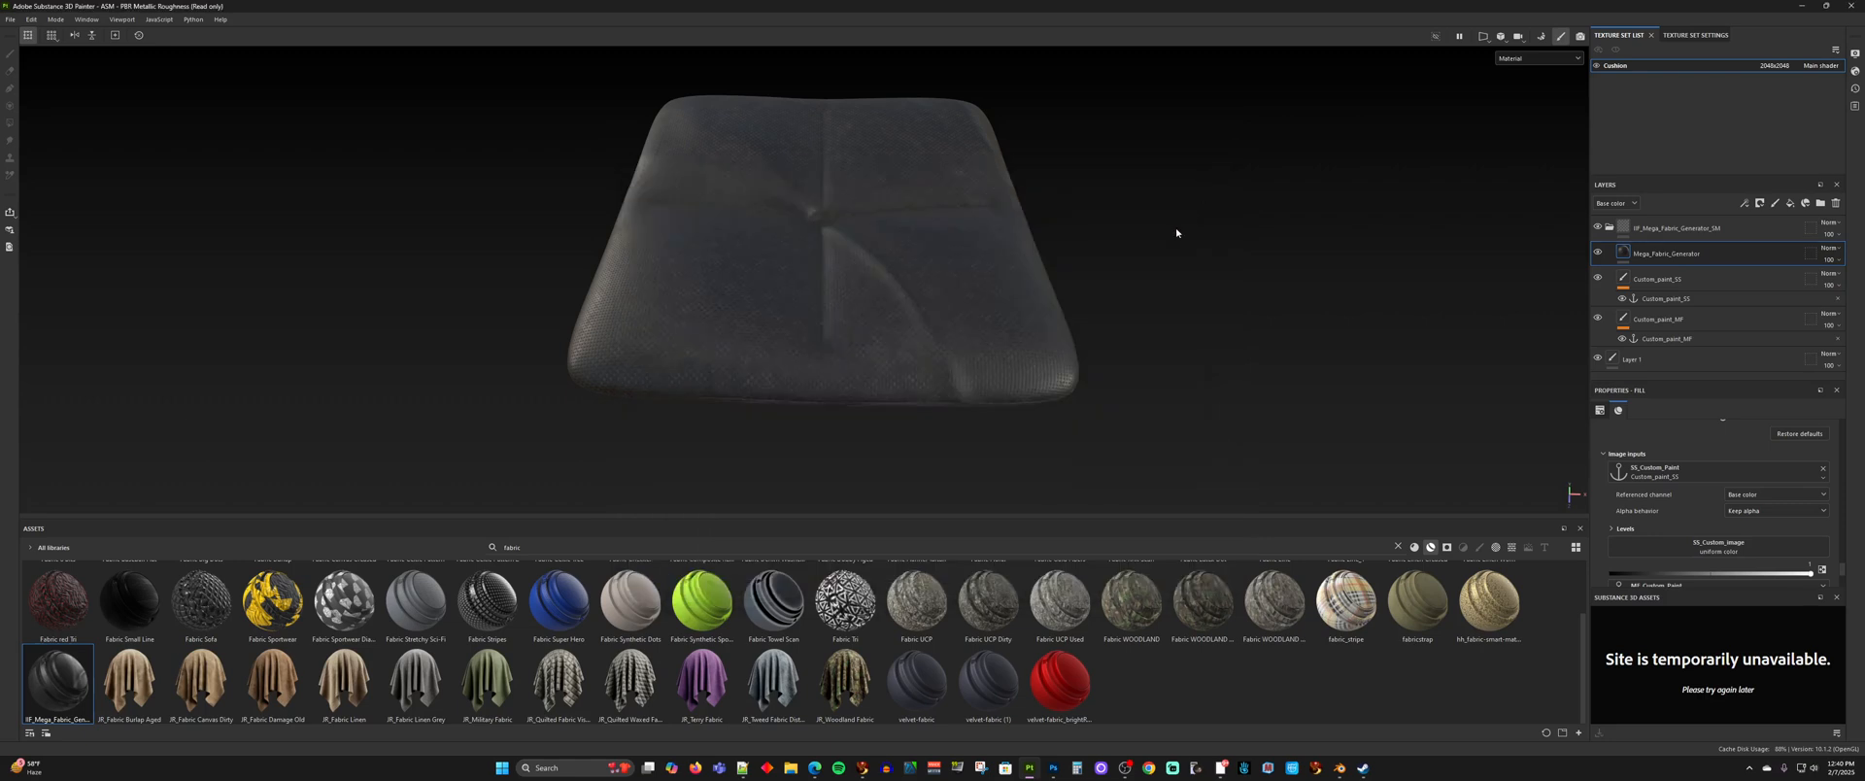
- Export the Cushion textures with the Second Life output template
{"action": "key", "text": "ctrl+shift+e"}
{"action": "left_click", "coordinate": [987, 260]}
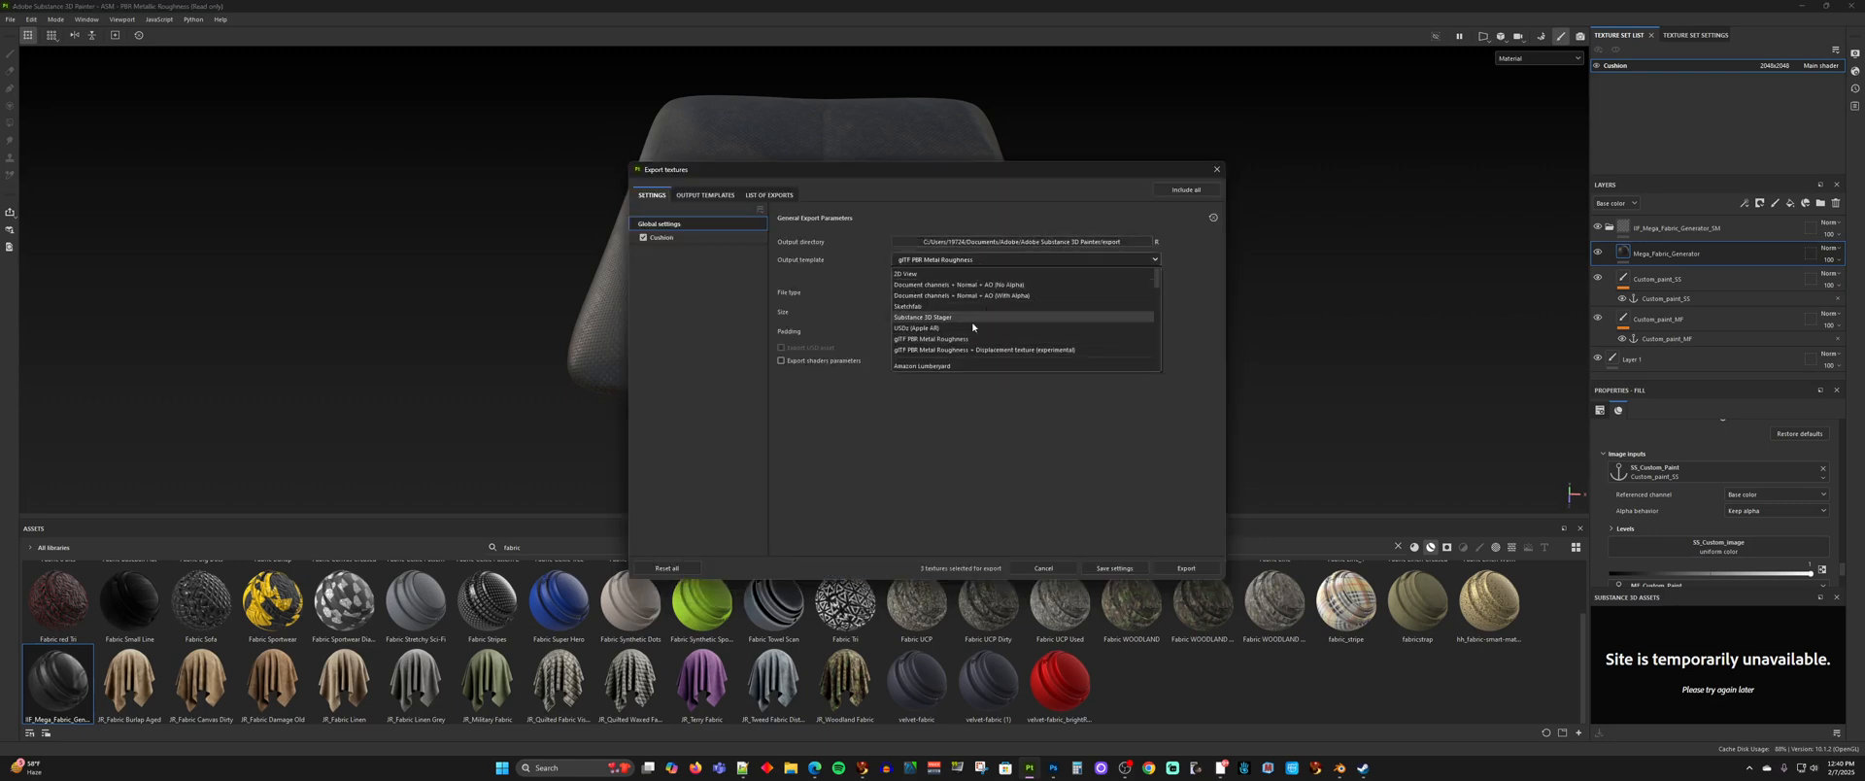
{"action": "scroll", "coordinate": [968, 337], "scroll_direction": "down", "scroll_amount": 5}
{"action": "scroll", "coordinate": [968, 337], "scroll_direction": "down", "scroll_amount": 2}
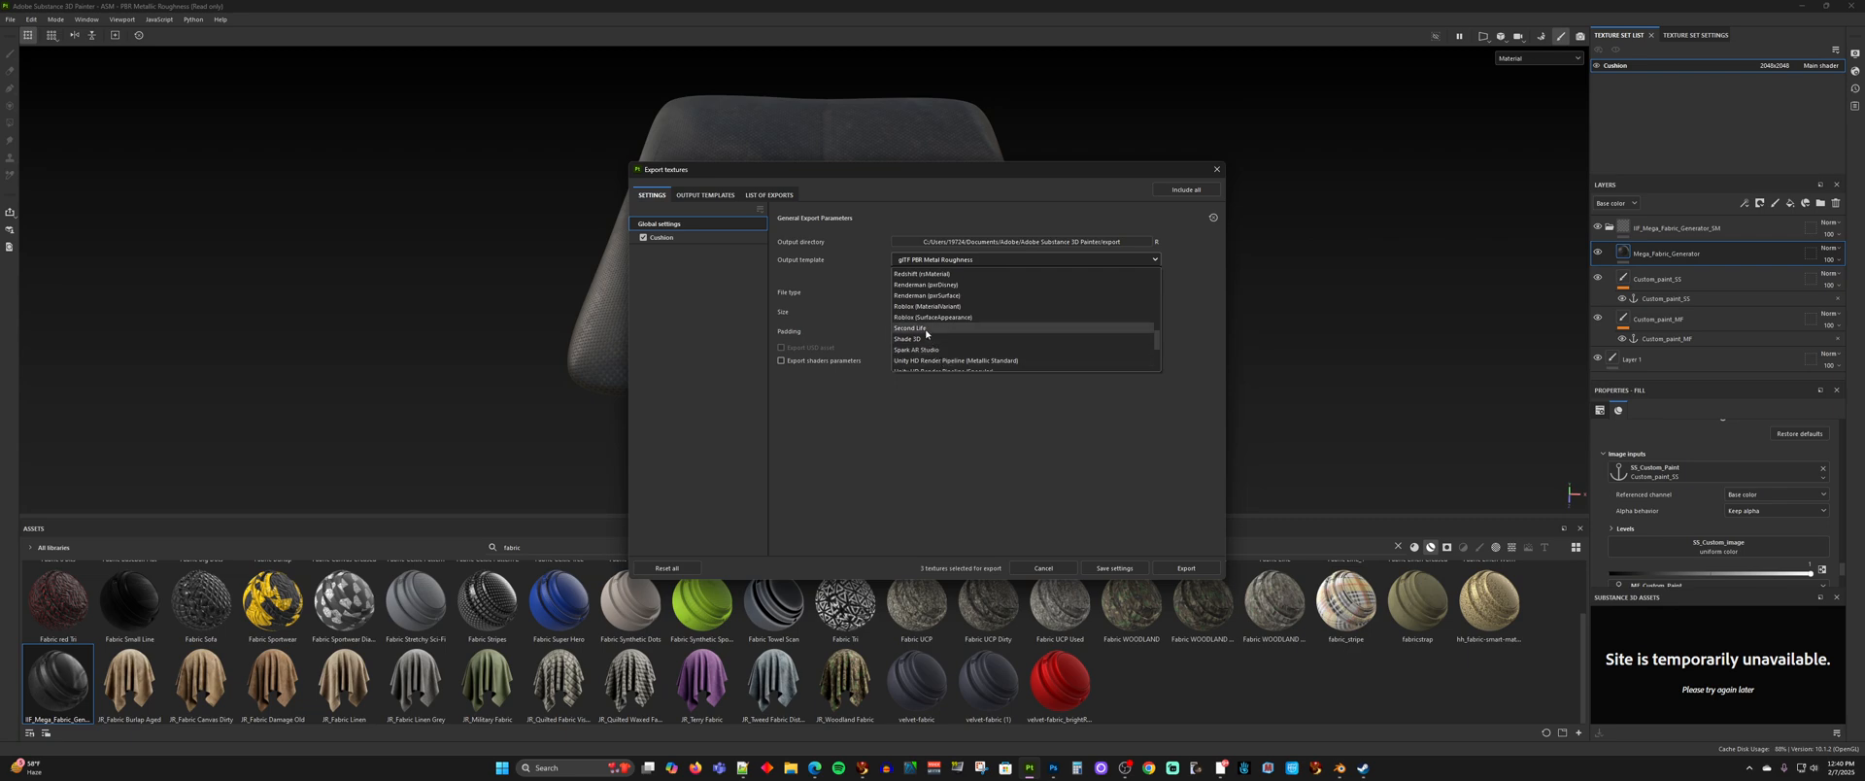
{"action": "left_click", "coordinate": [929, 333]}
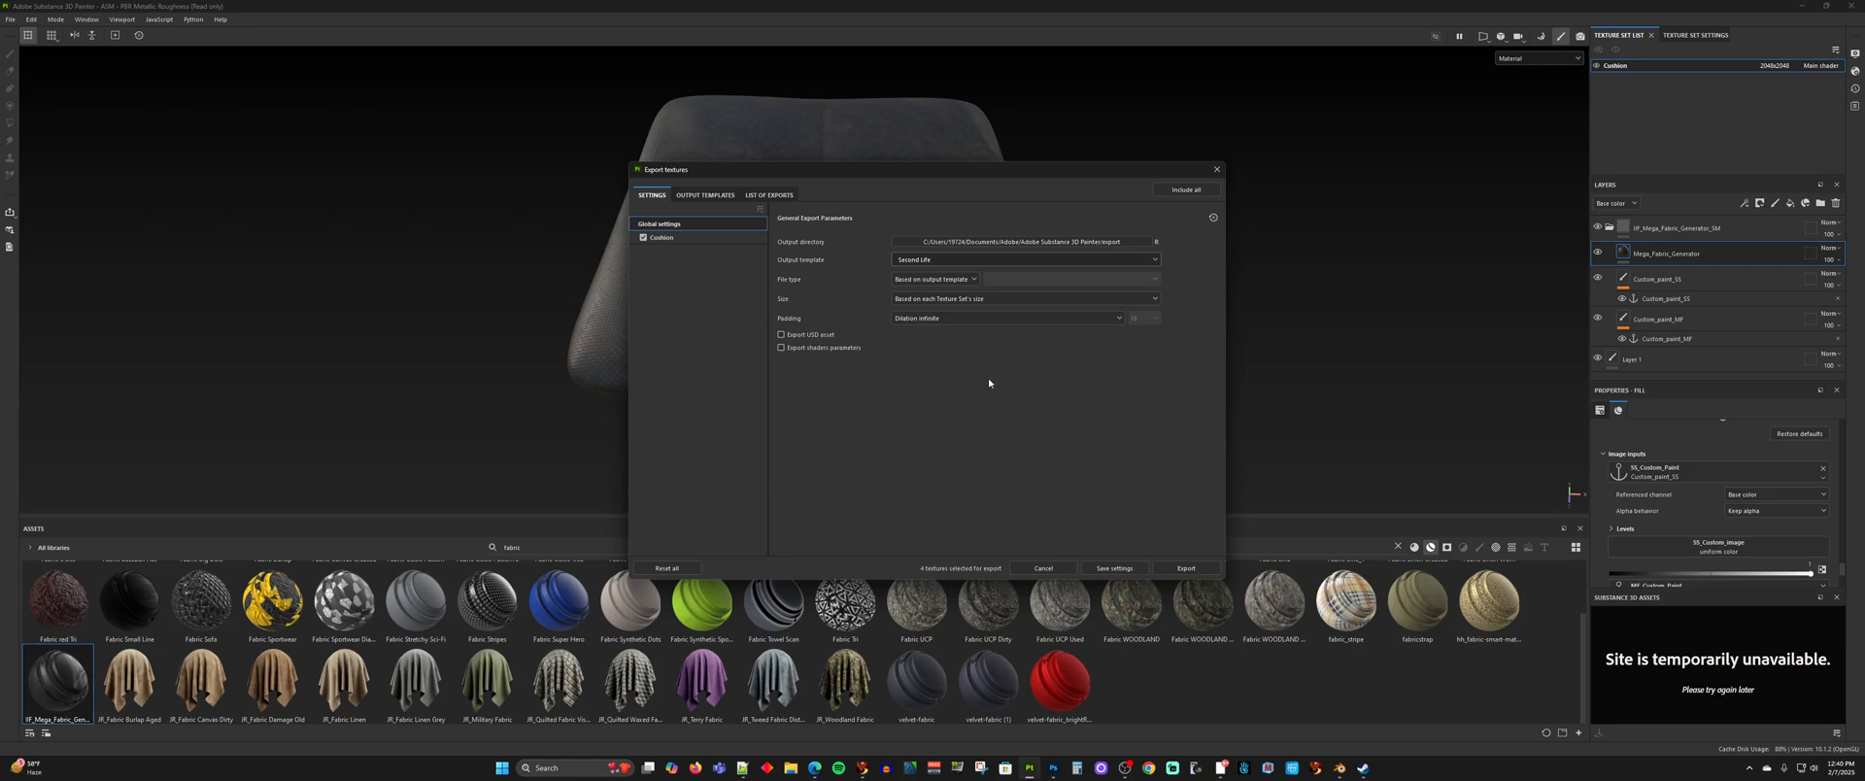
{"action": "left_click", "coordinate": [1184, 570]}
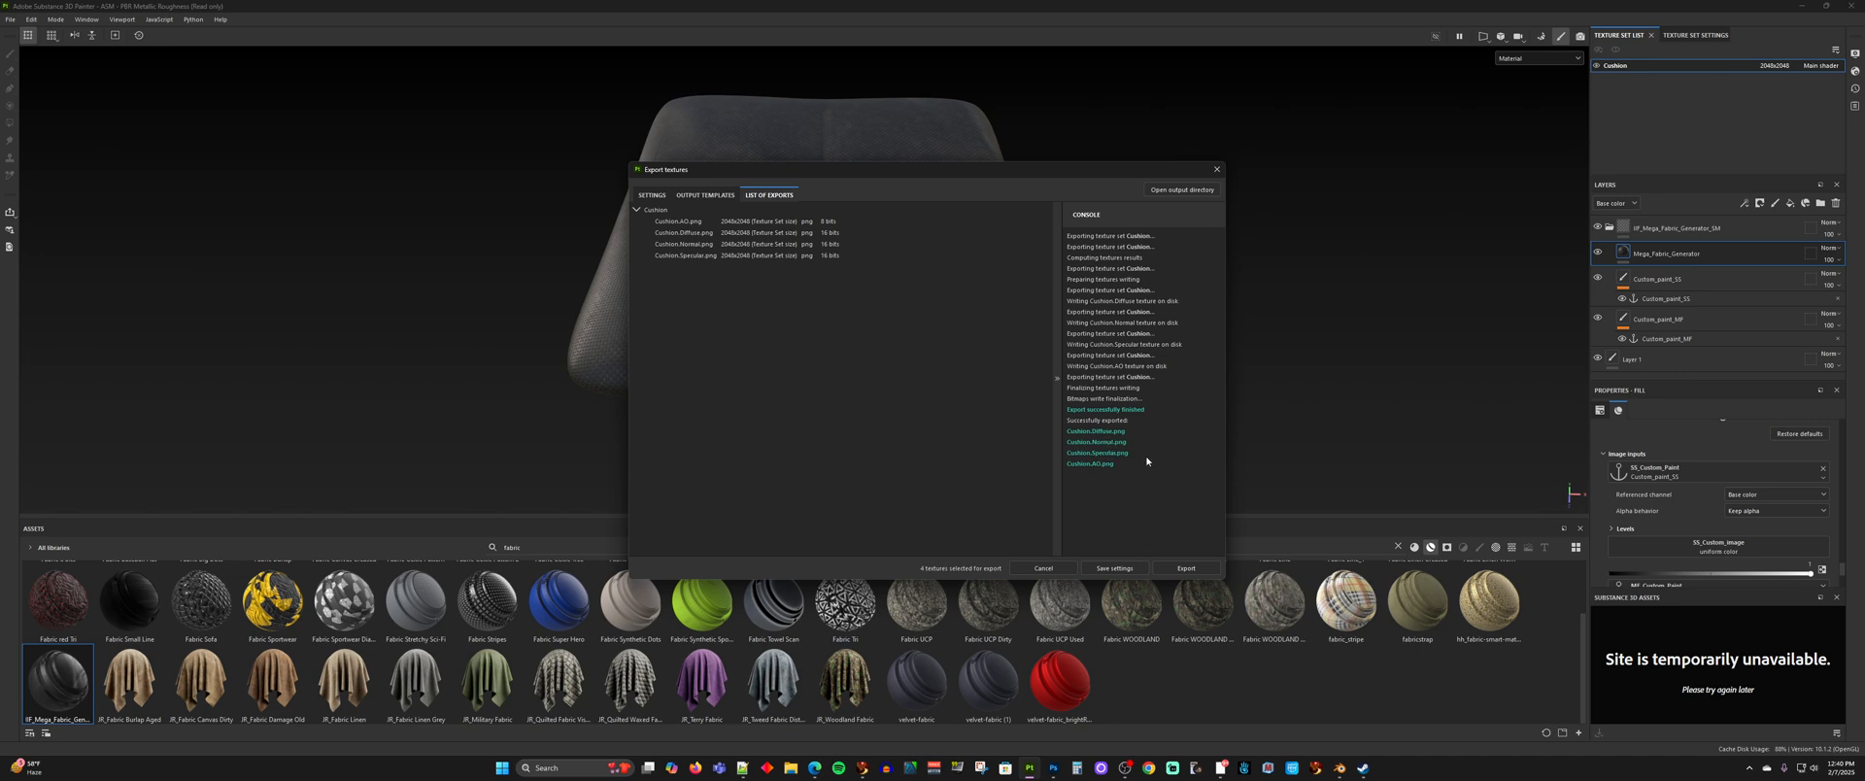
- Leave the texture export dialog and open the bulk upload file chooser in the Firestorm viewer
{"action": "left_click", "coordinate": [1217, 169]}
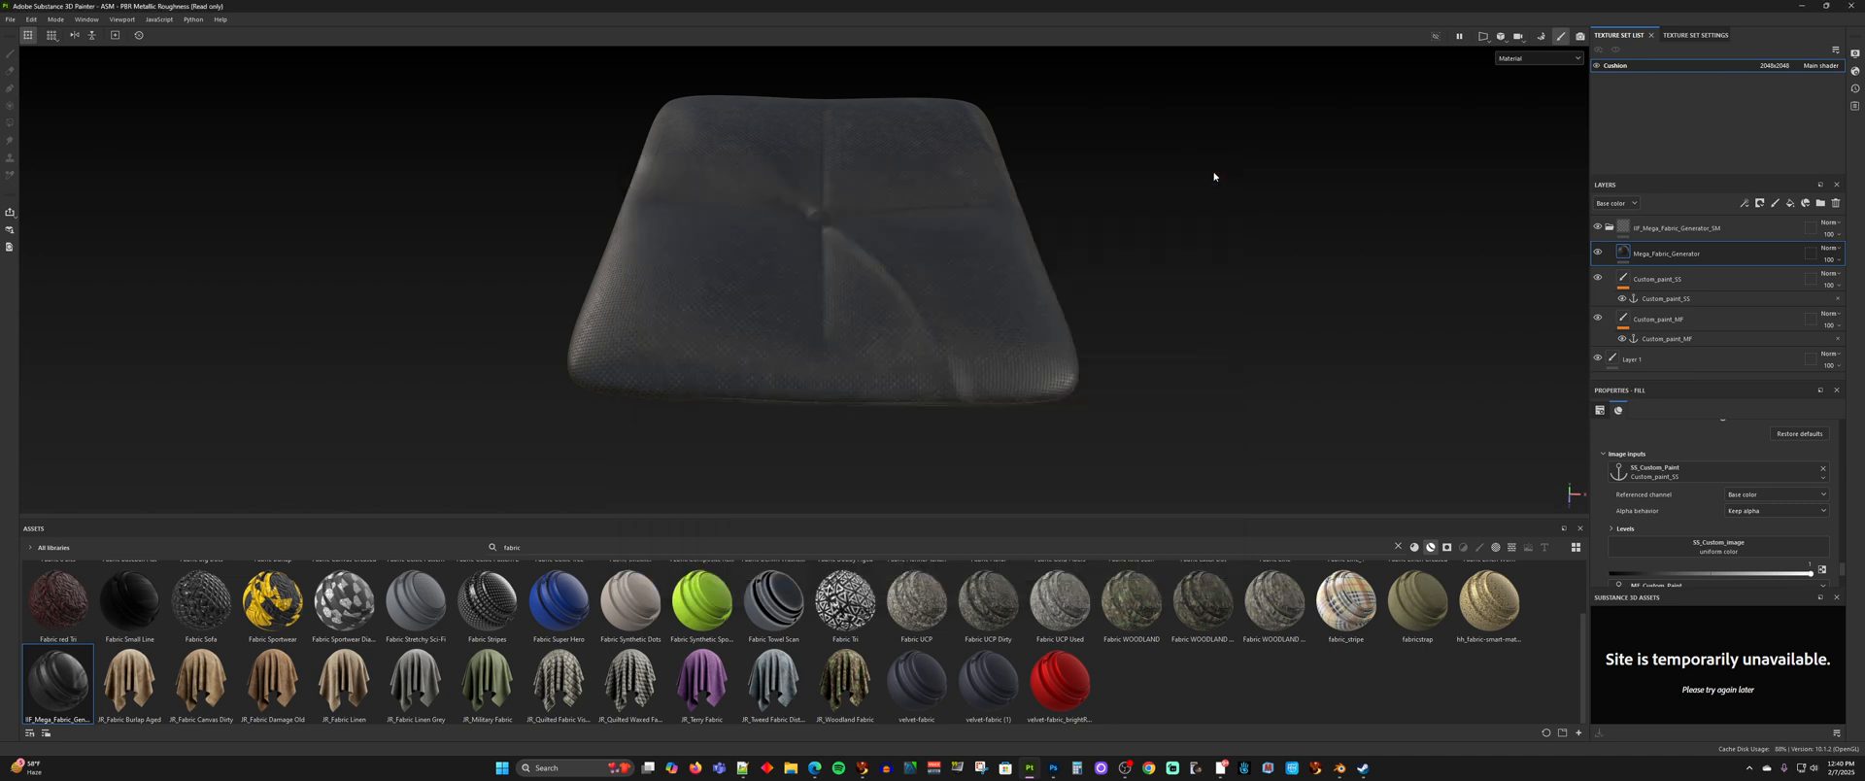
{"action": "left_click", "coordinate": [862, 767]}
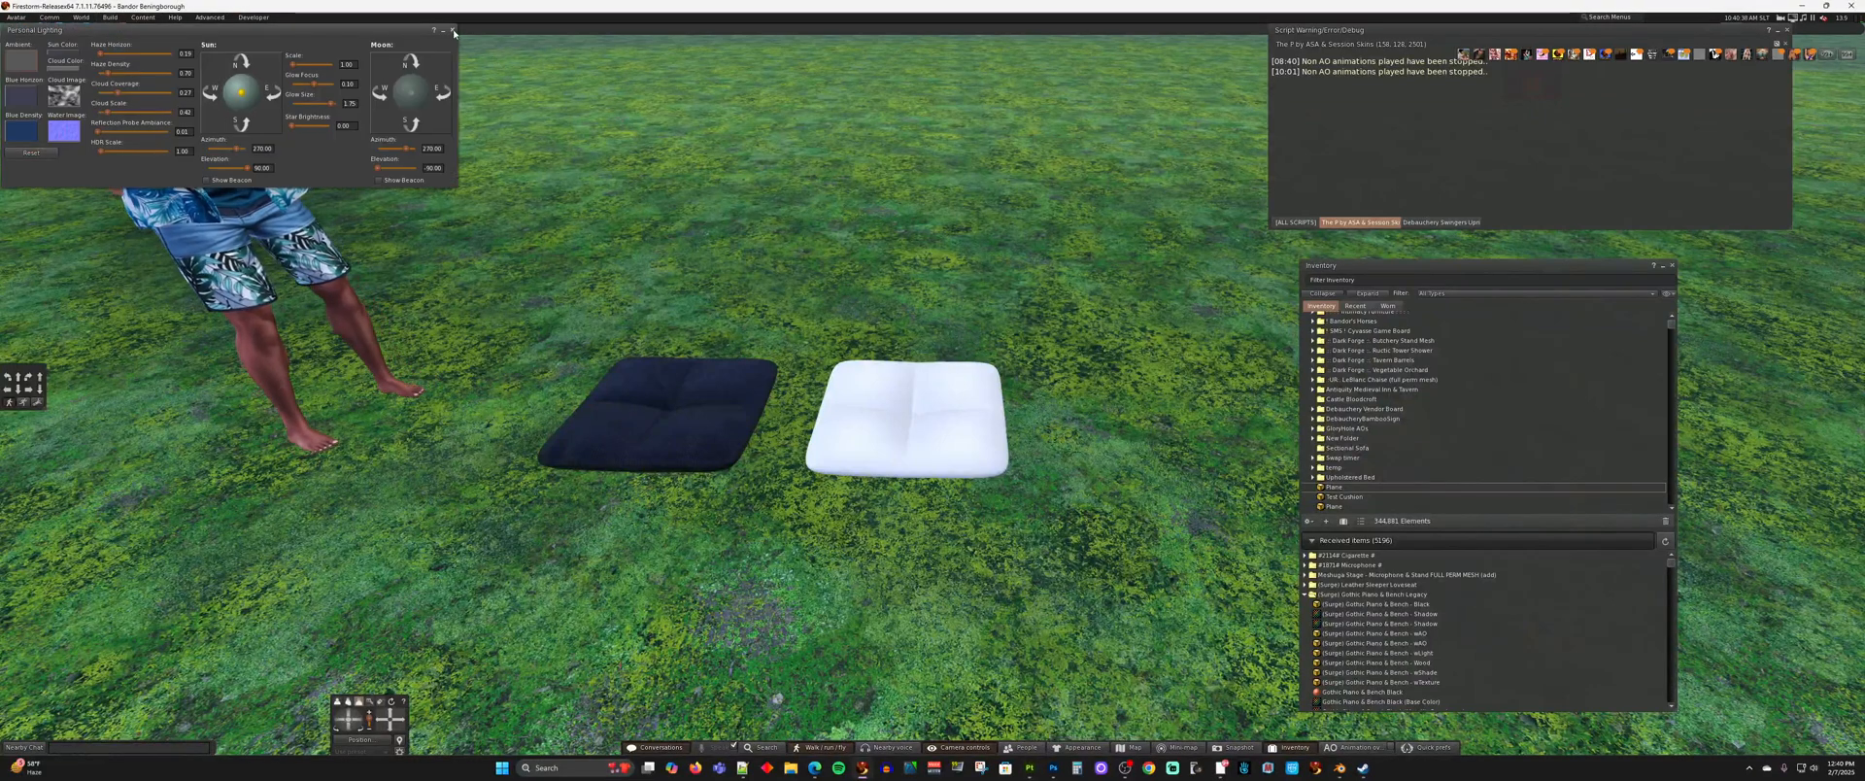
{"action": "left_click", "coordinate": [110, 16]}
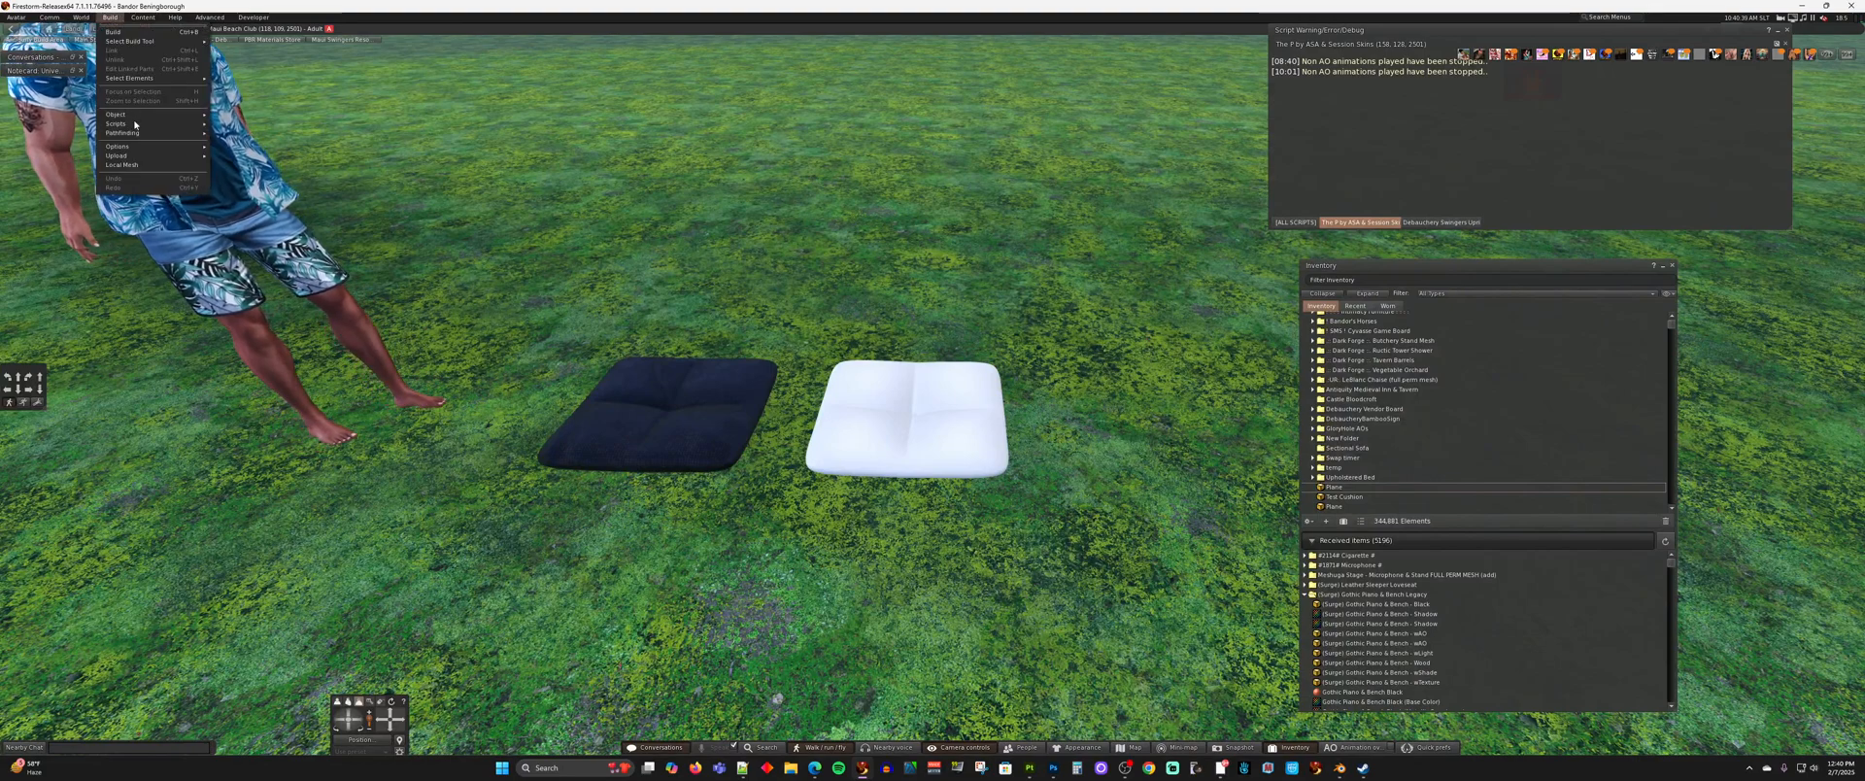
{"action": "mouse_move", "coordinate": [136, 159]}
{"action": "left_click", "coordinate": [231, 201]}
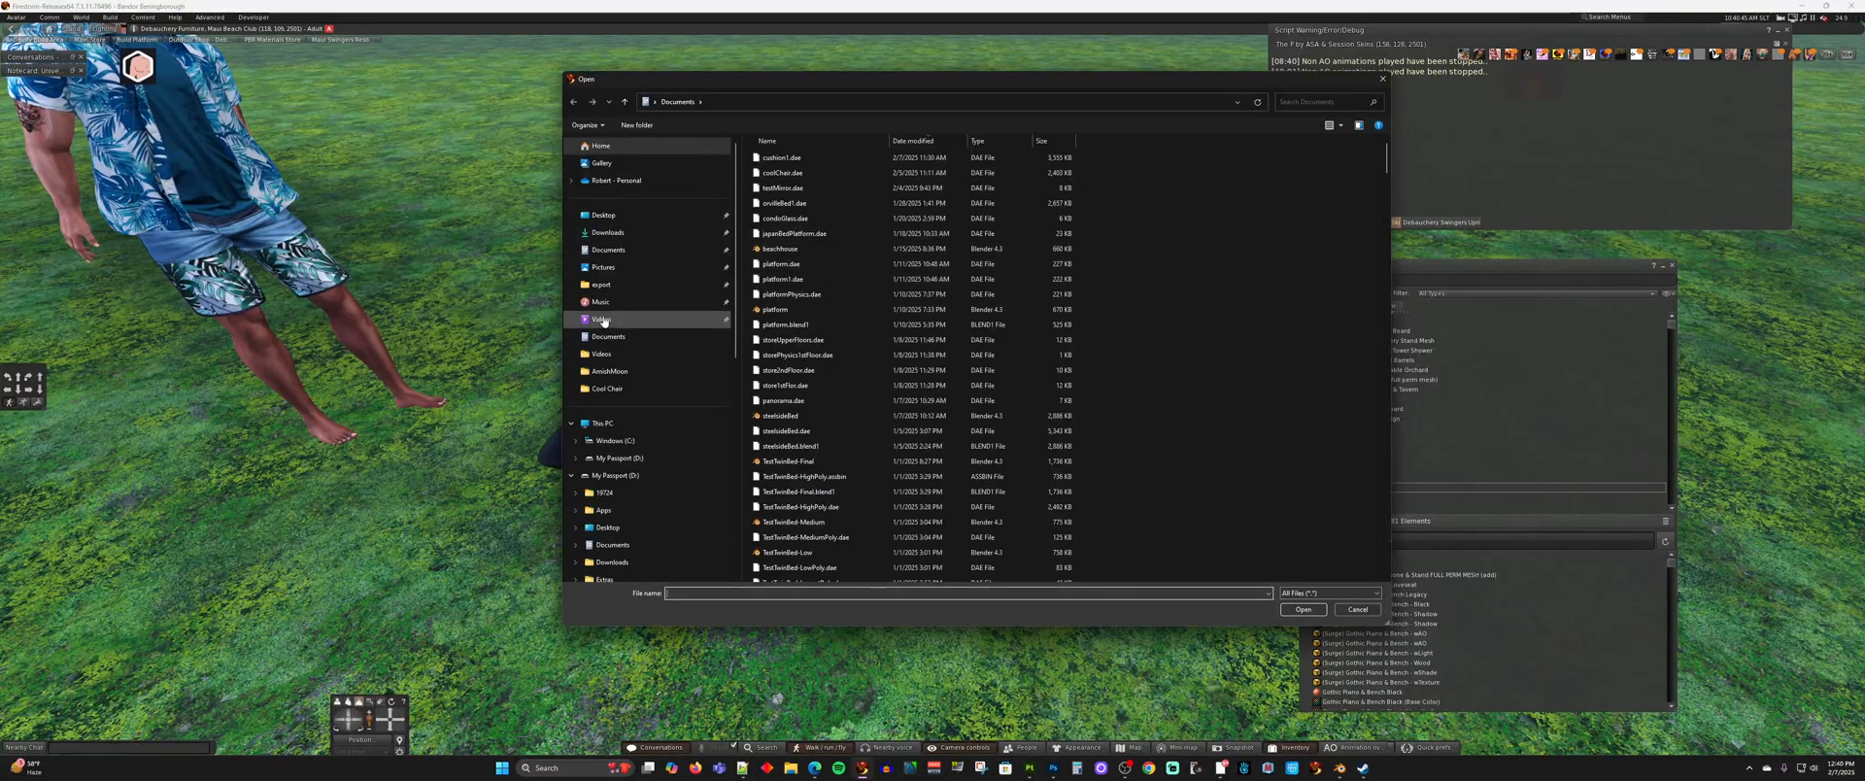
- Bulk-upload Cushion.Diffuse, Cushion.Normal and Cushion.Specular from the Substance 3D Painter export folder
{"action": "left_click", "coordinate": [680, 284]}
{"action": "scroll", "coordinate": [767, 340], "scroll_direction": "down", "scroll_amount": 1}
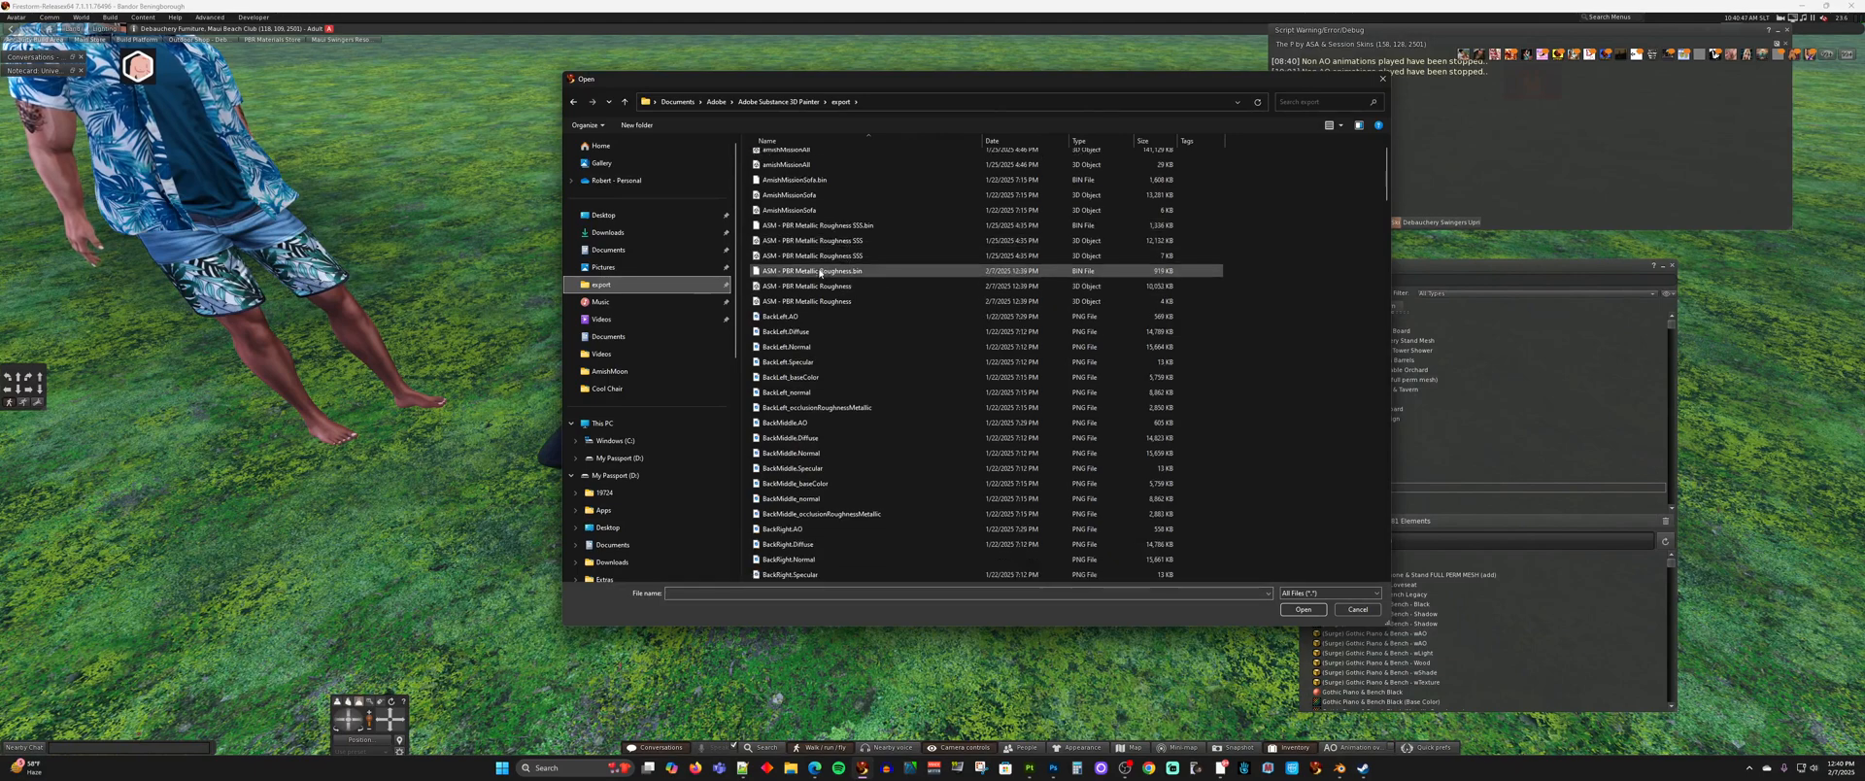
{"action": "scroll", "coordinate": [855, 442], "scroll_direction": "down", "scroll_amount": 10}
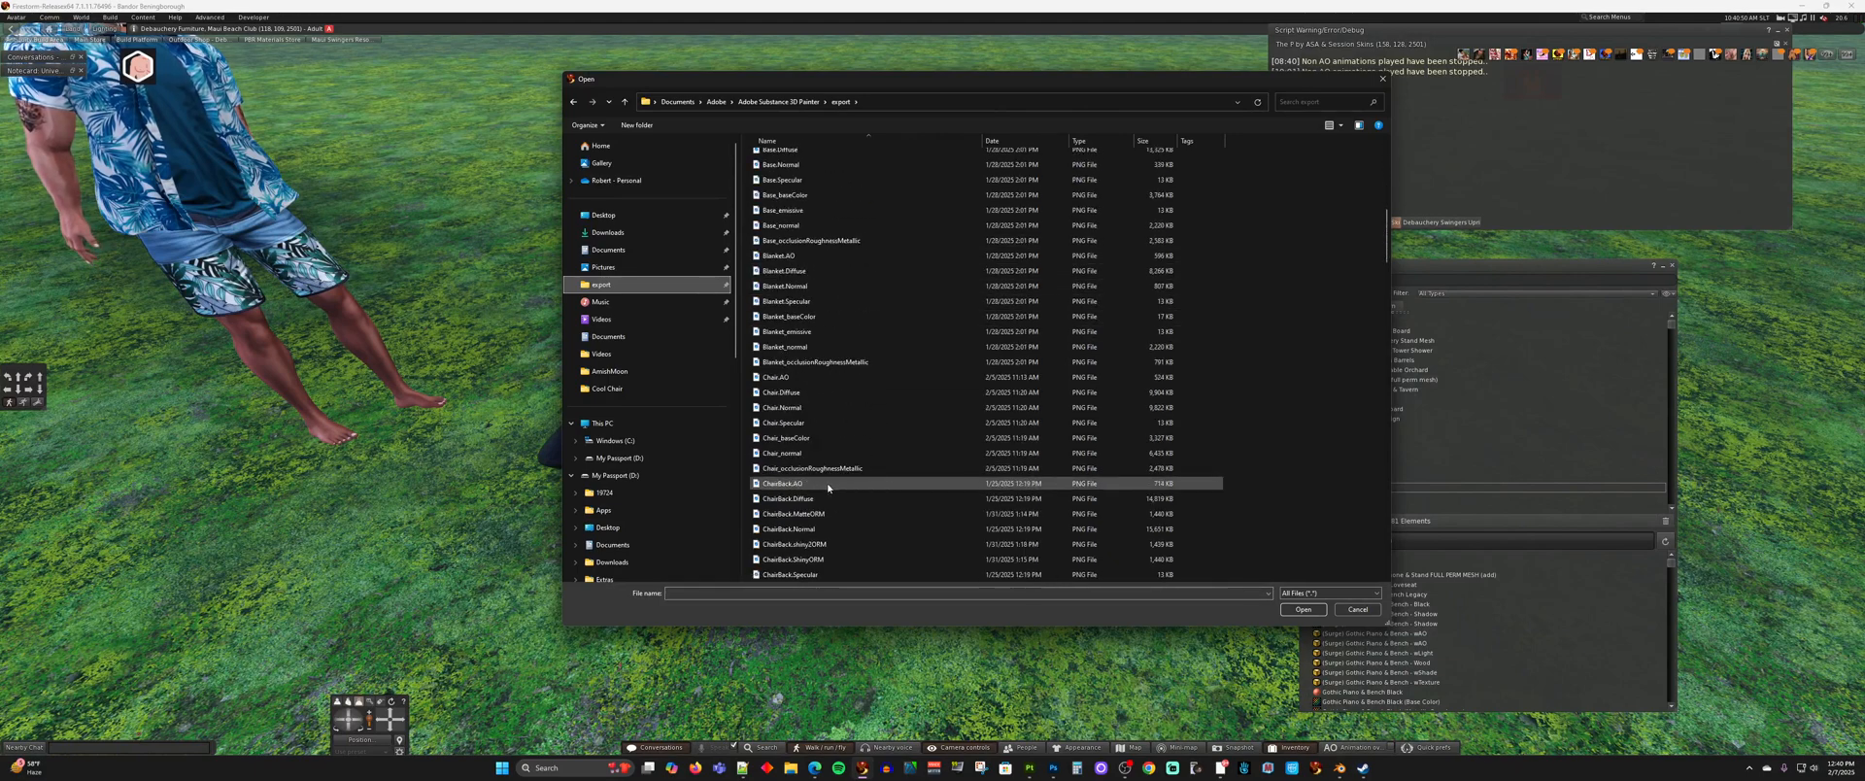
{"action": "scroll", "coordinate": [903, 437], "scroll_direction": "down", "scroll_amount": 9}
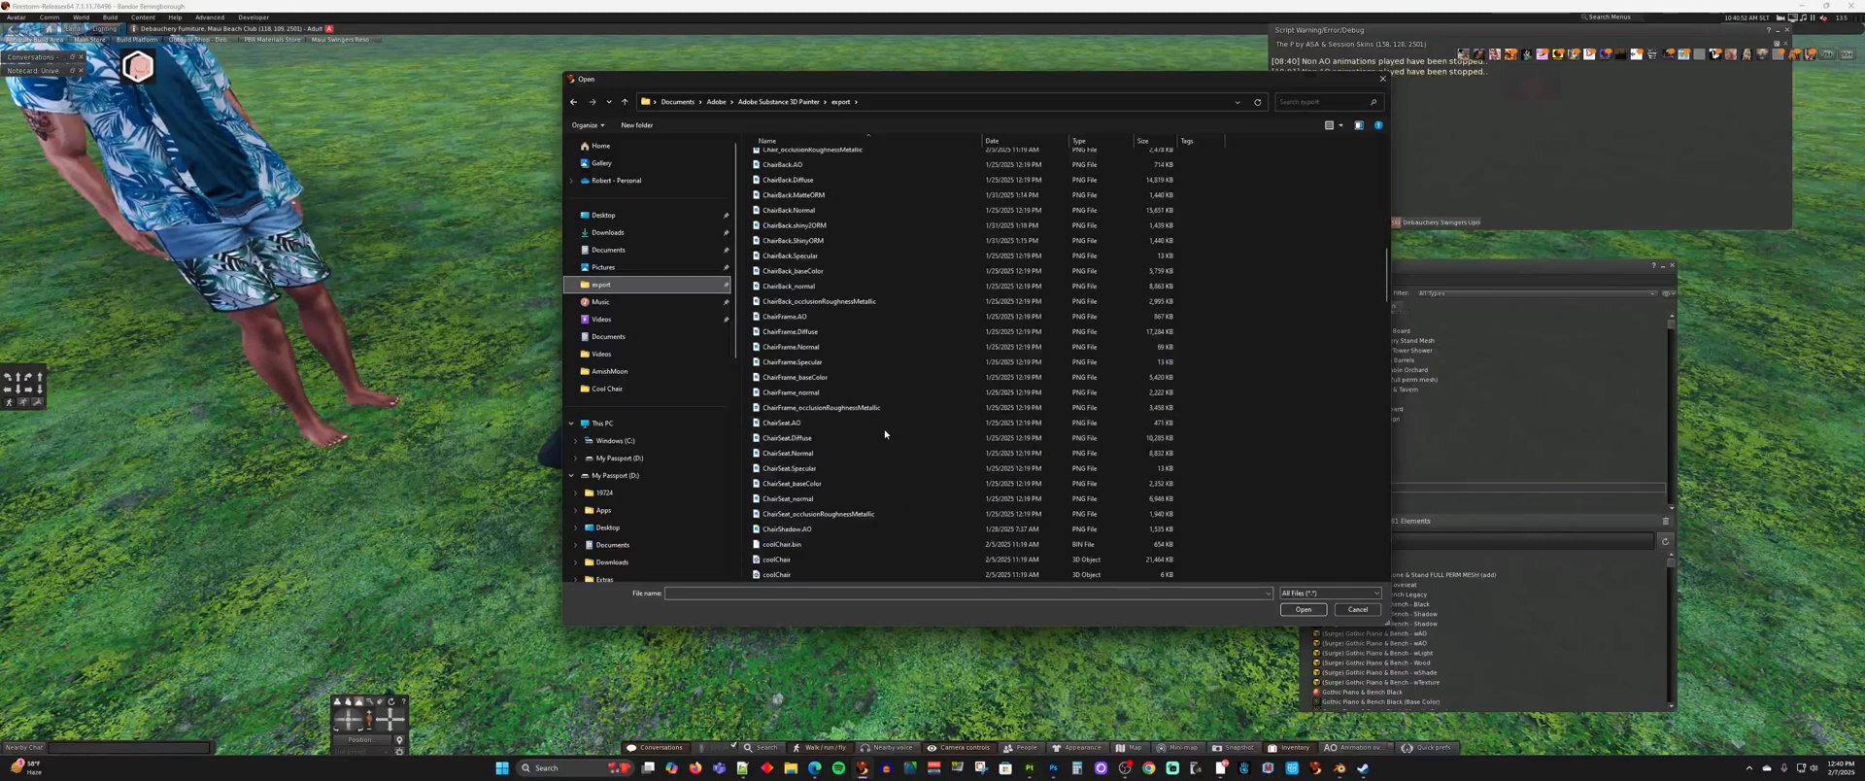
{"action": "scroll", "coordinate": [855, 472], "scroll_direction": "down", "scroll_amount": 2}
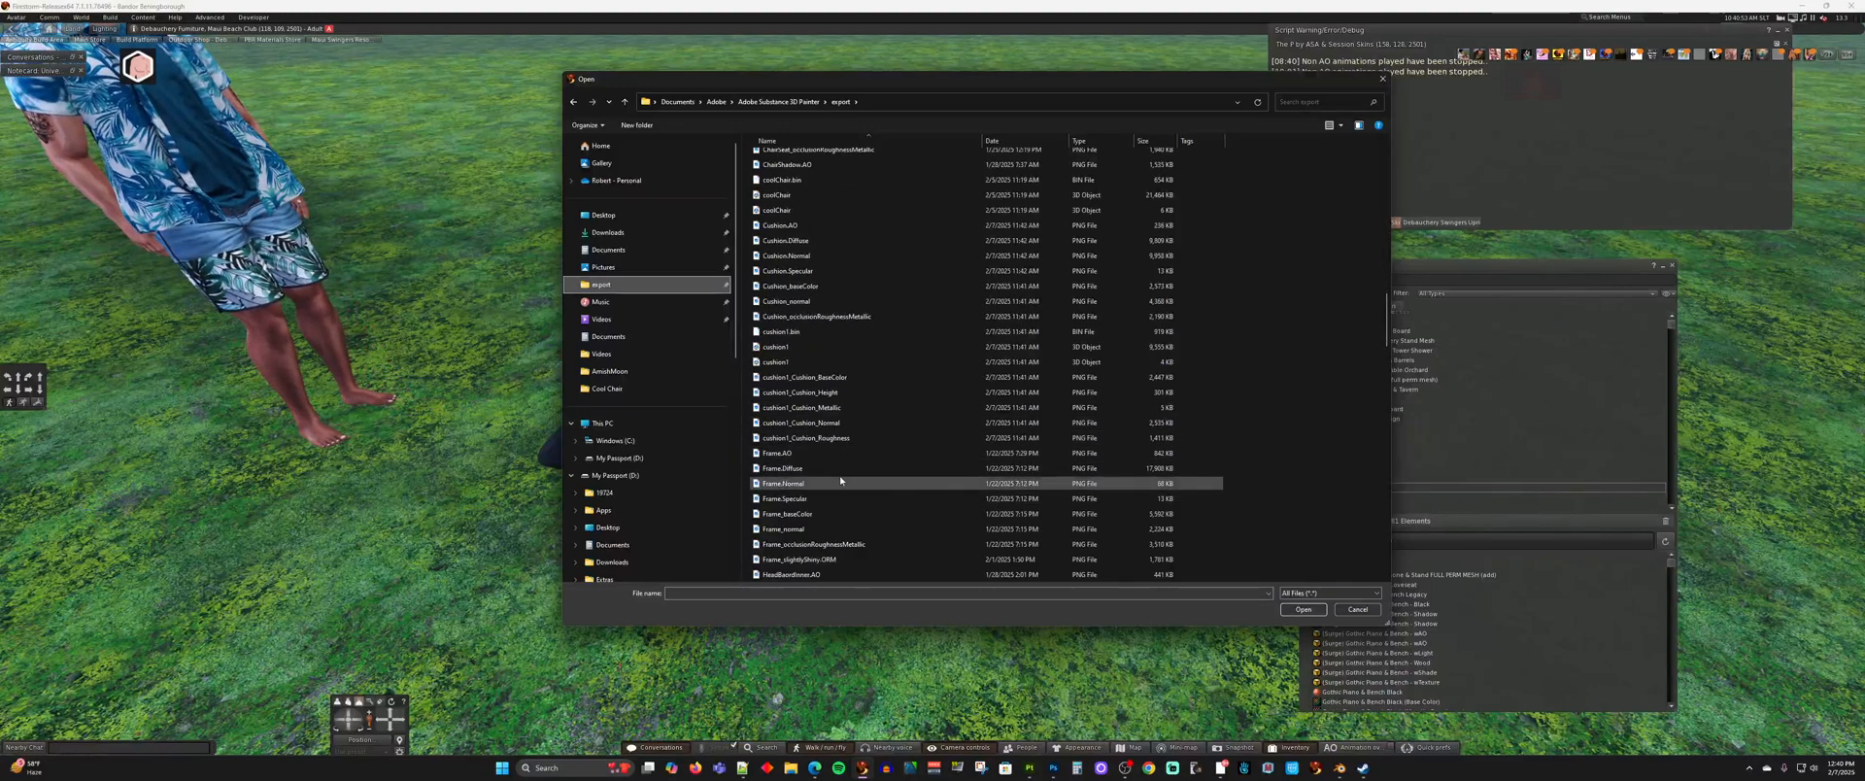
{"action": "left_click", "coordinate": [792, 241]}
{"action": "left_click", "coordinate": [827, 272], "text": "shift"}
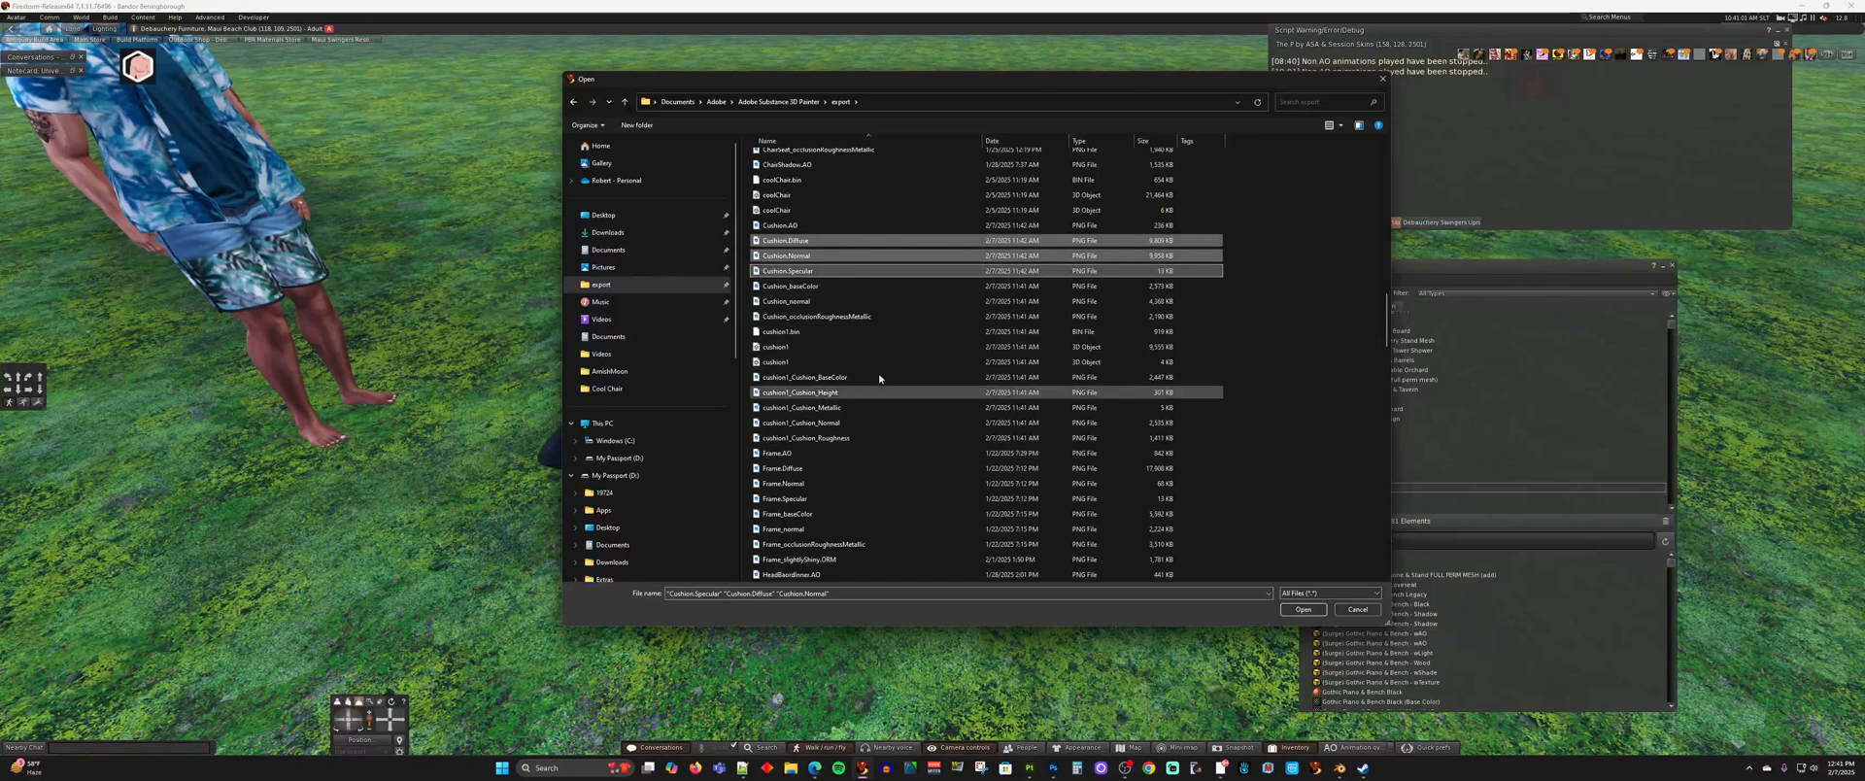
{"action": "left_click", "coordinate": [1303, 609]}
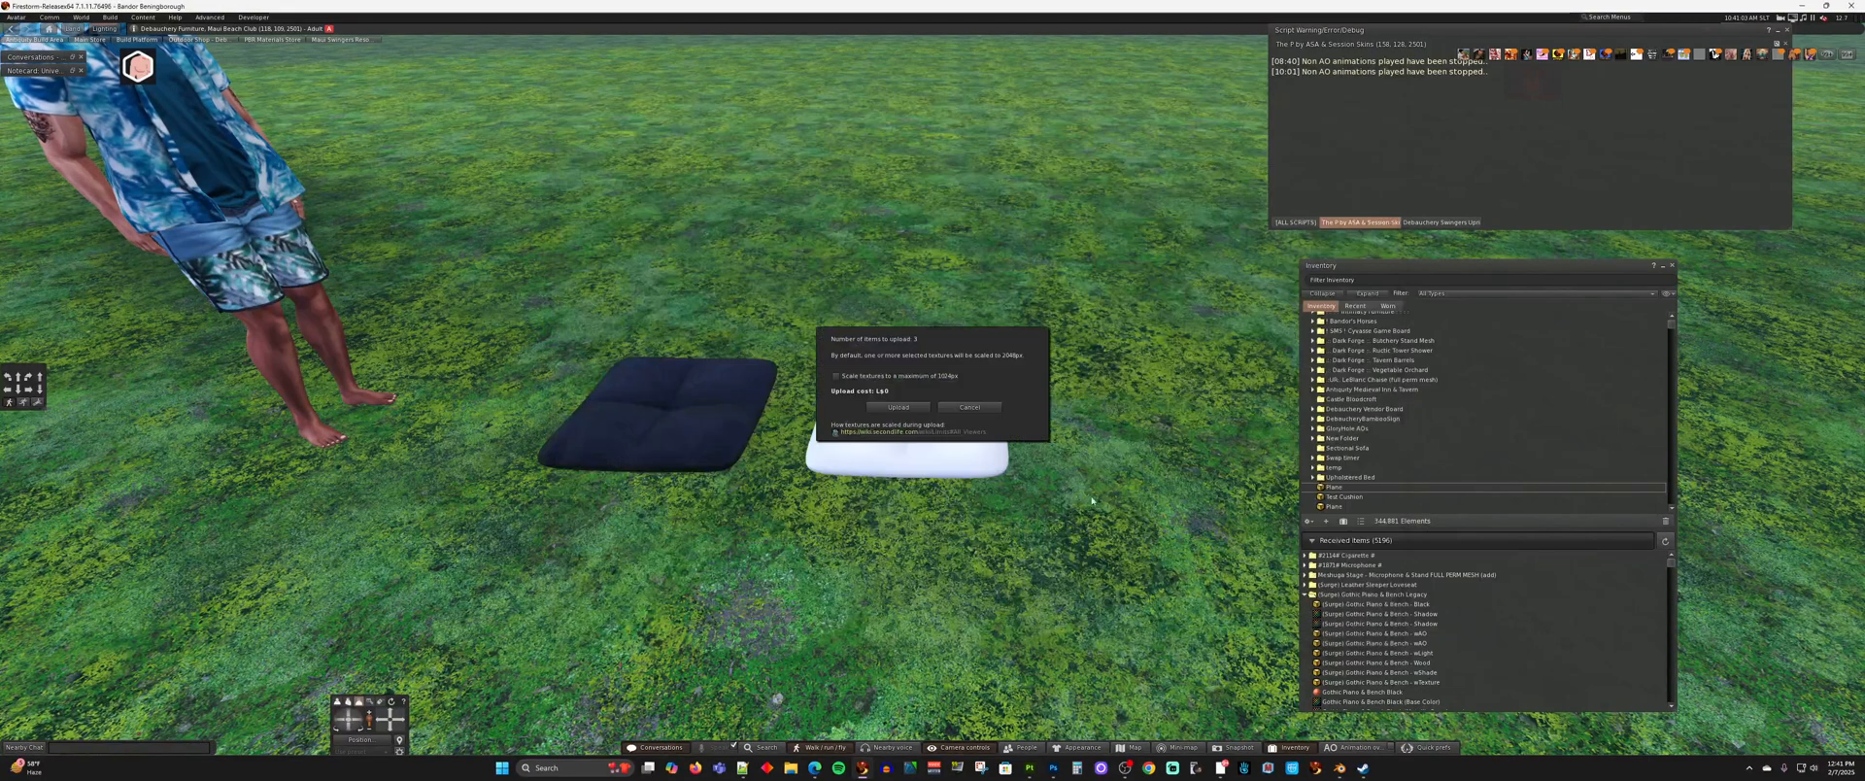
{"action": "left_click", "coordinate": [907, 408]}
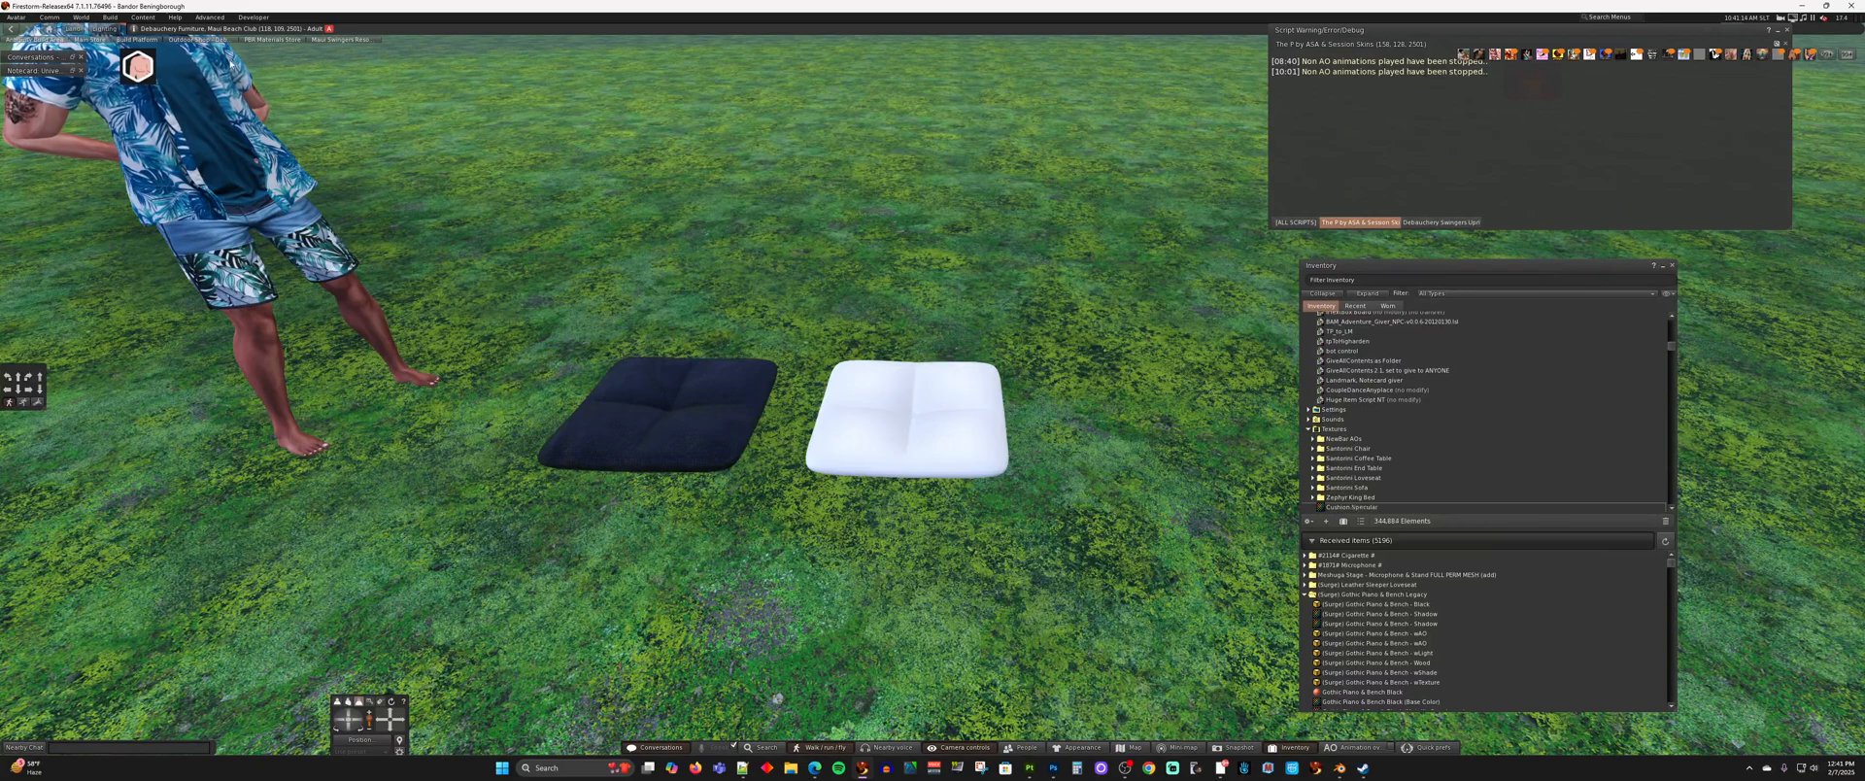
- Upload the larger cushion1 glTF file from the export folder as a PBR material and save it
{"action": "left_click", "coordinate": [109, 17]}
{"action": "mouse_move", "coordinate": [132, 157]}
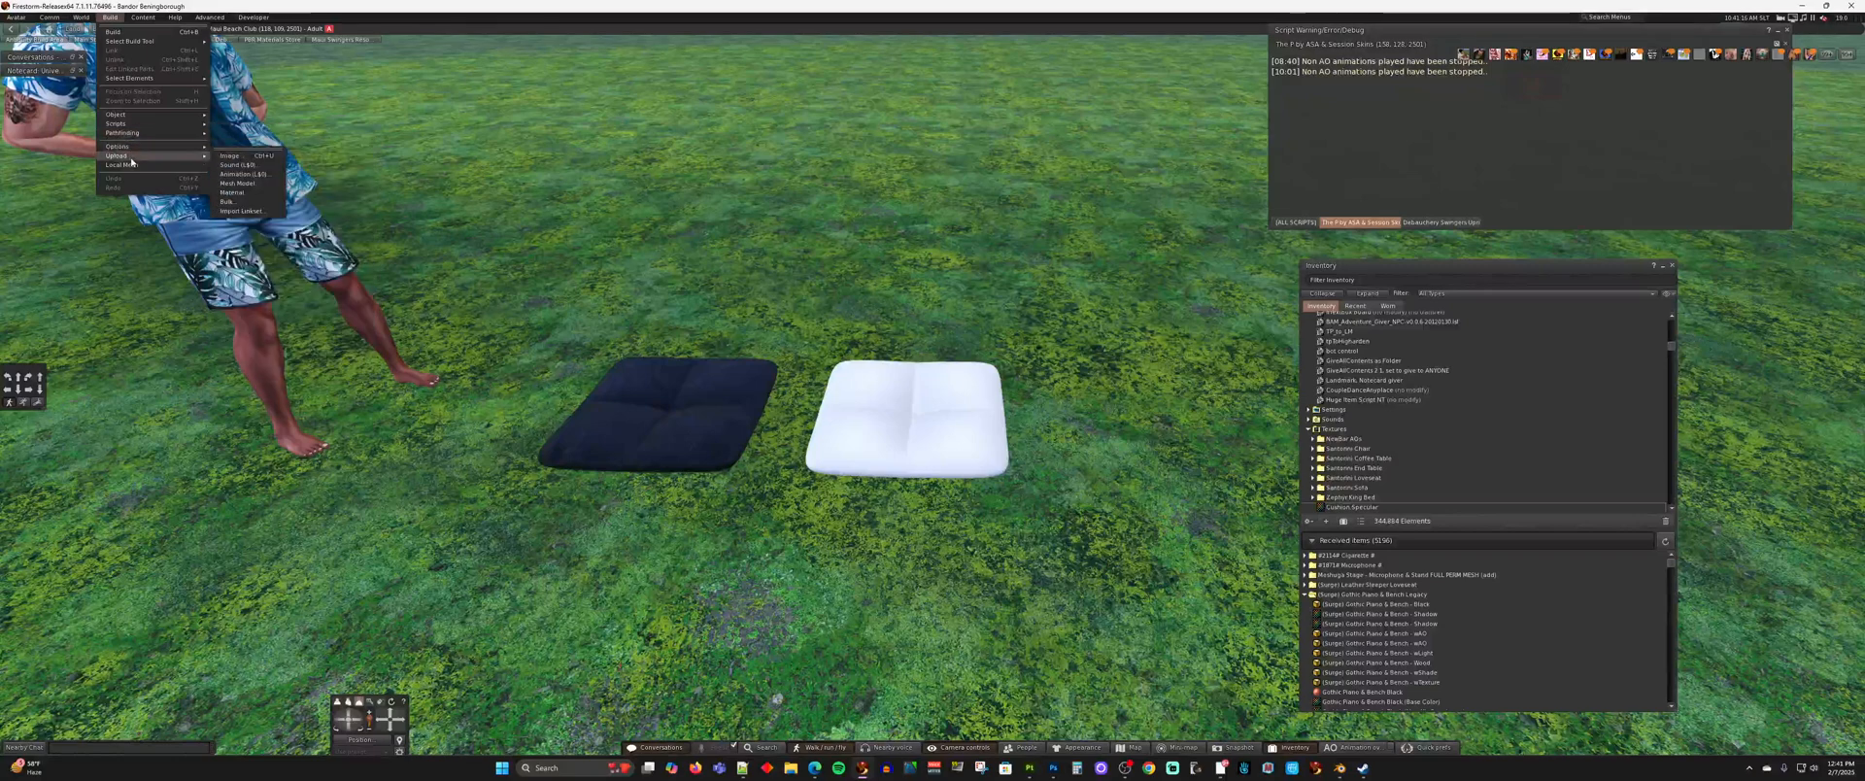
{"action": "left_click", "coordinate": [233, 193]}
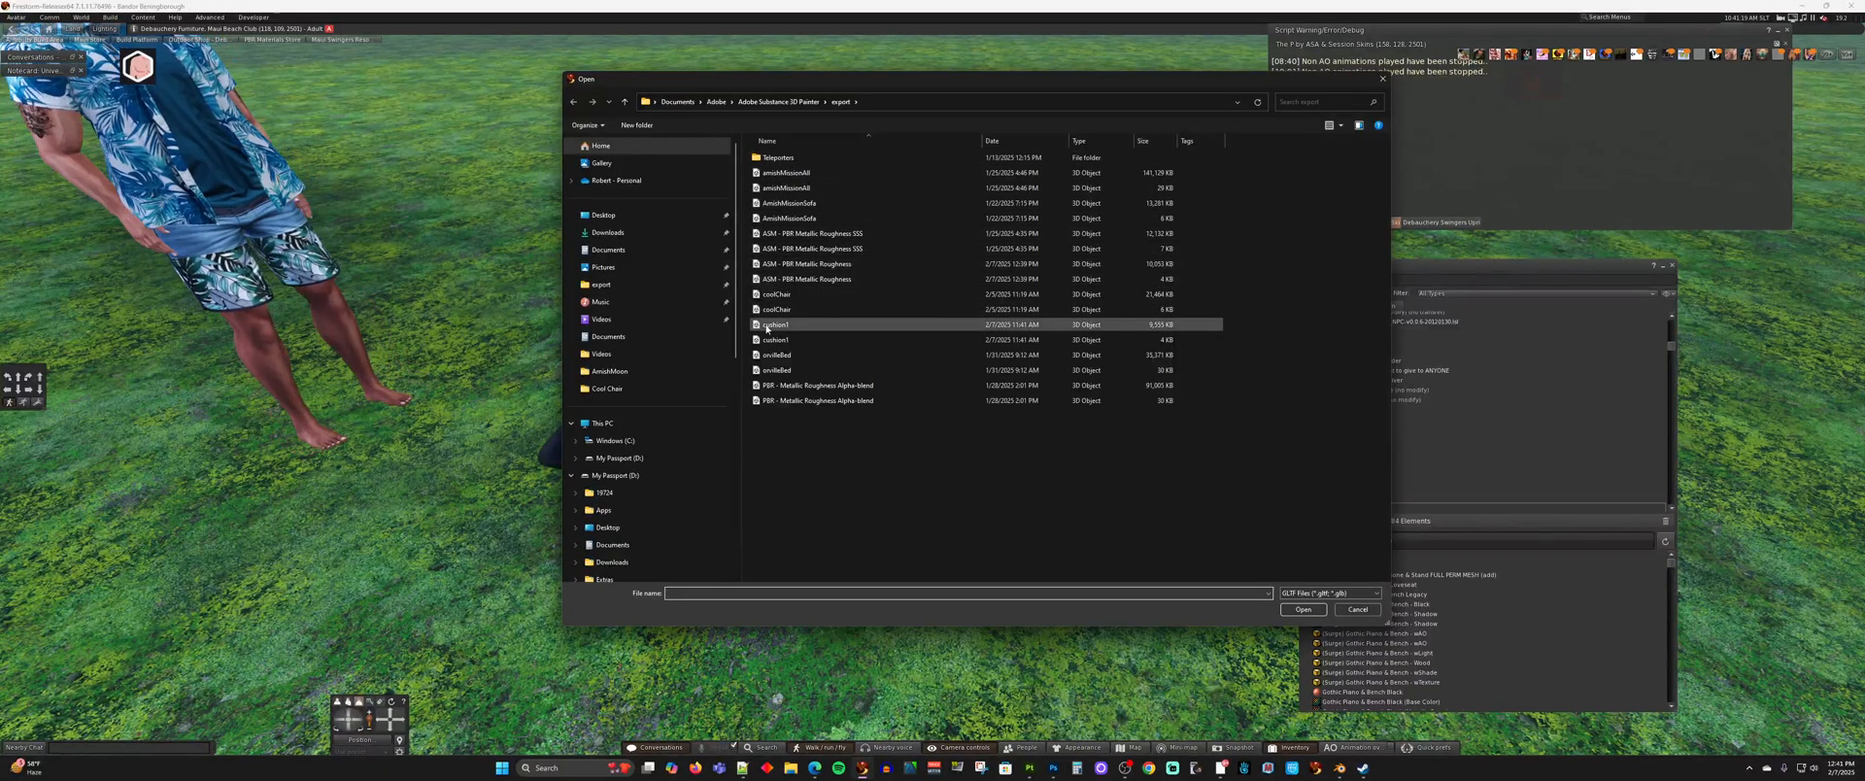
{"action": "left_click", "coordinate": [766, 327]}
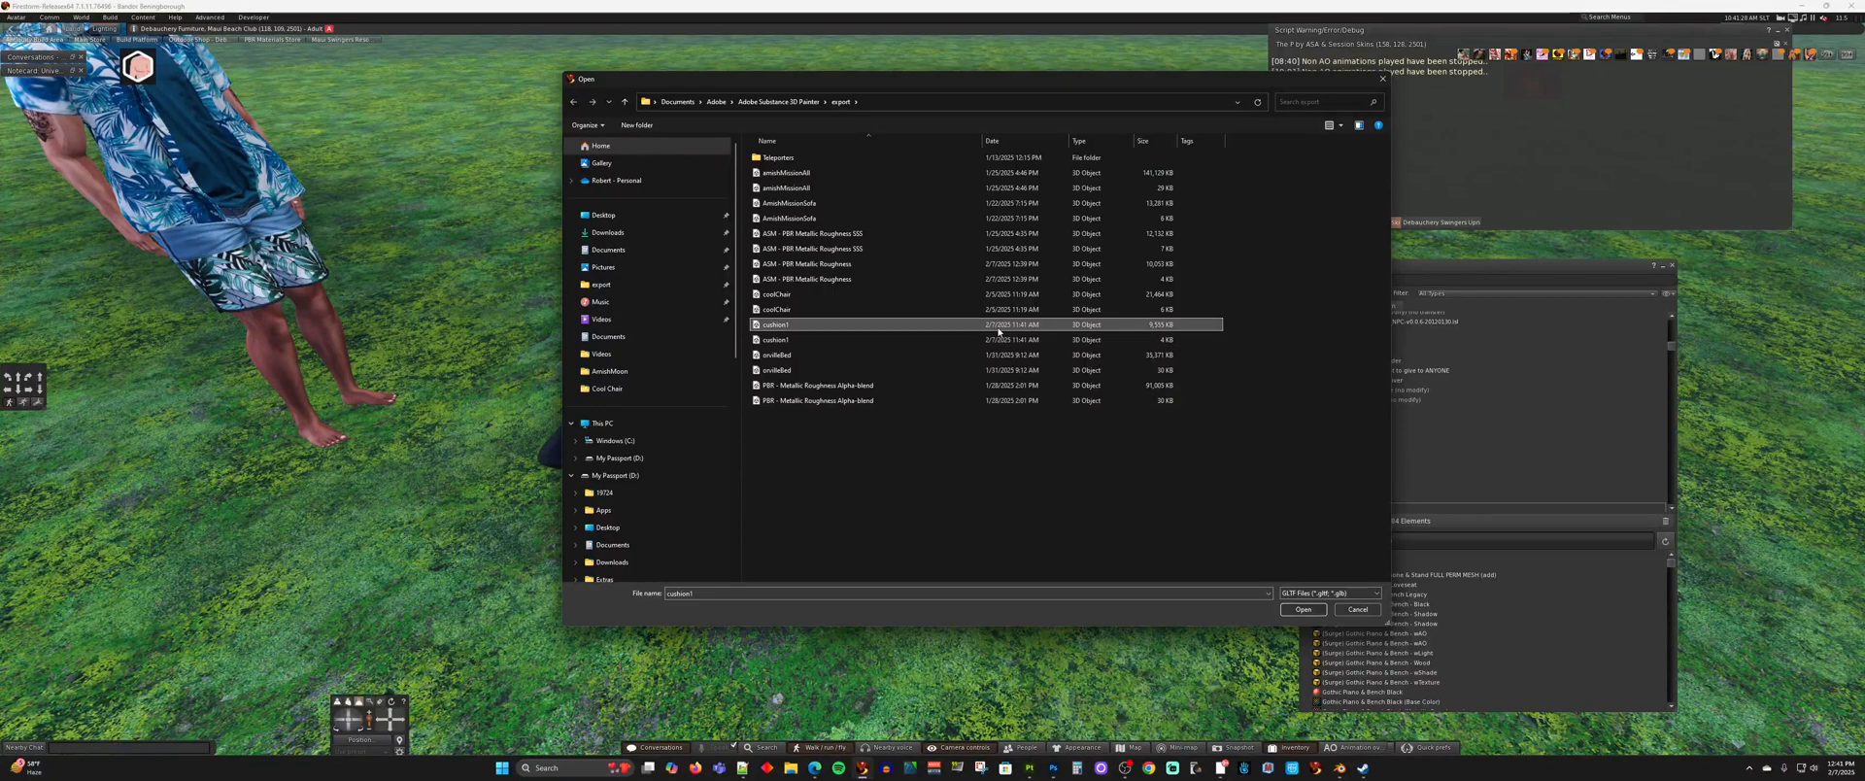
{"action": "left_click", "coordinate": [1146, 331]}
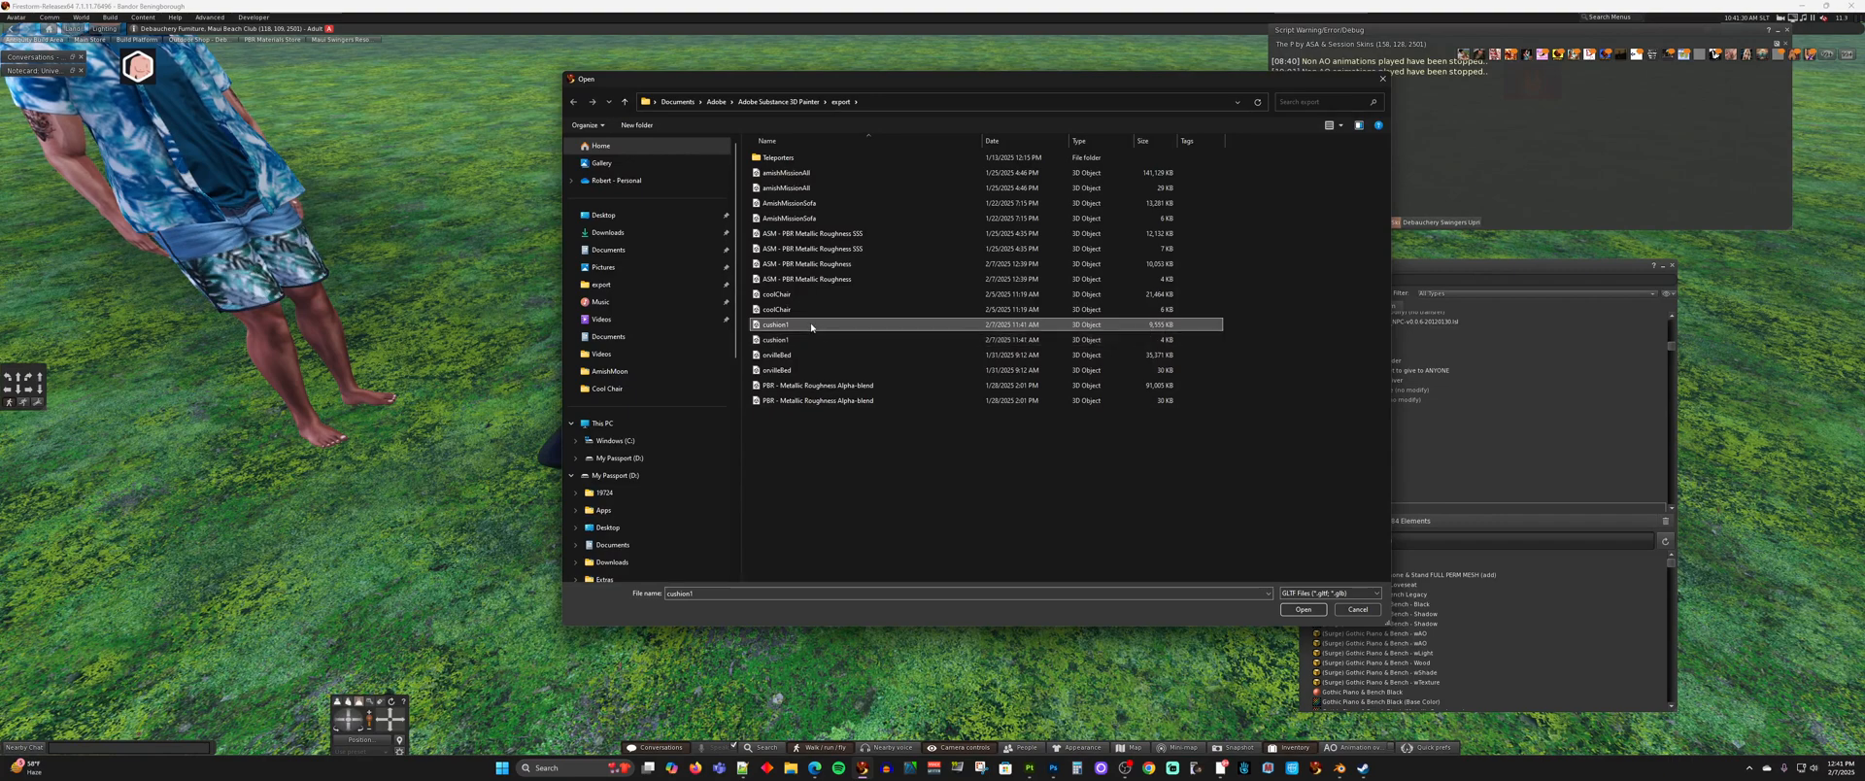
{"action": "left_click", "coordinate": [1297, 609]}
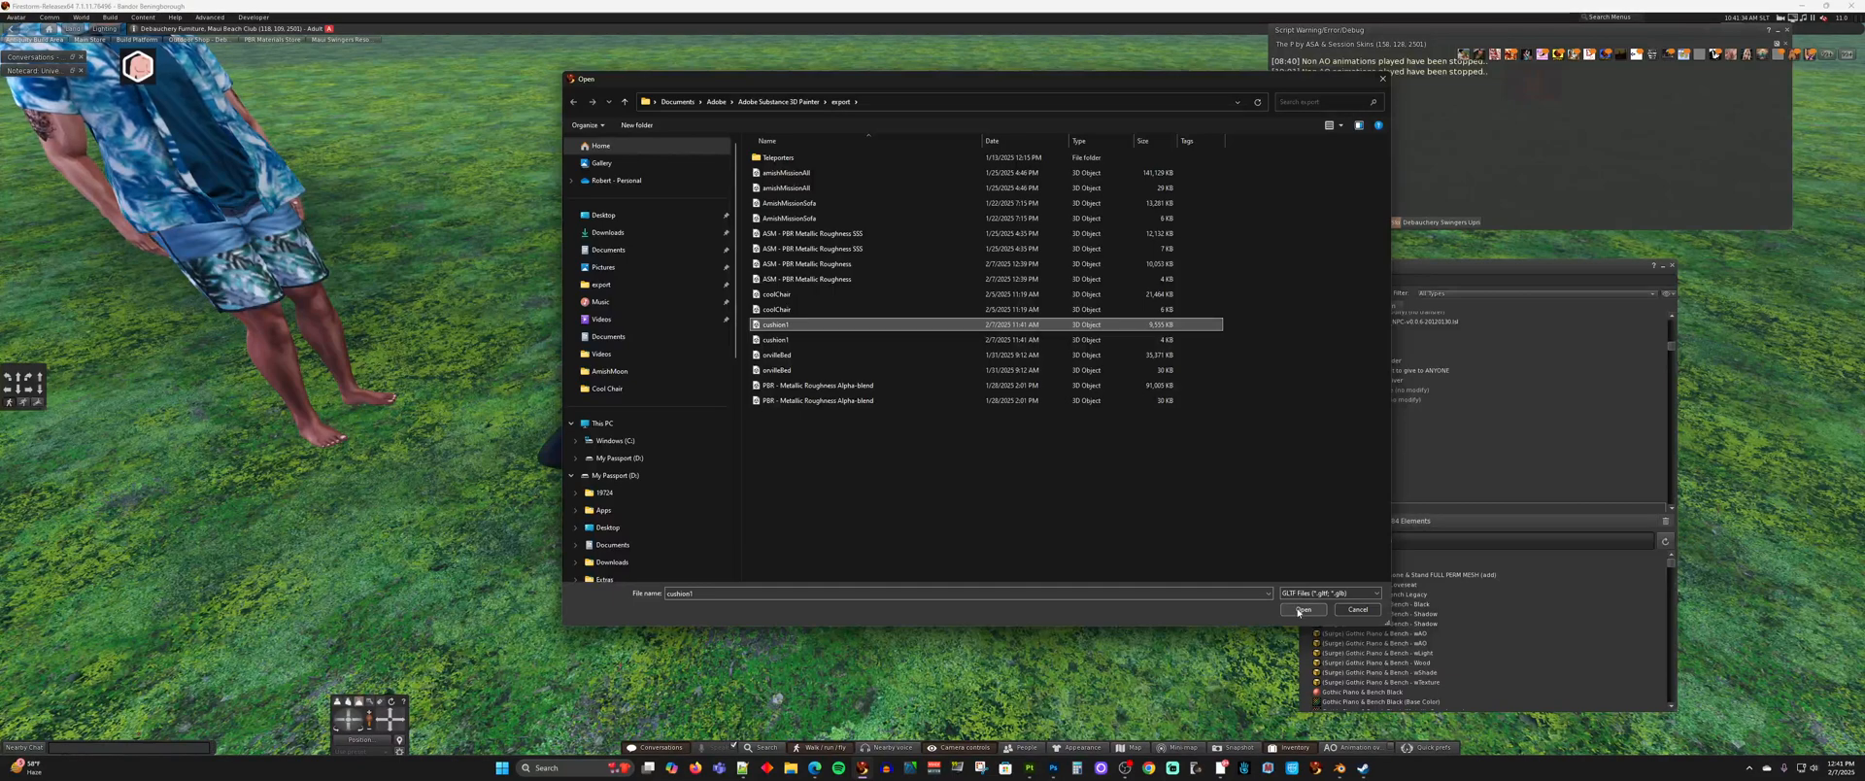
{"action": "left_click", "coordinate": [1299, 610]}
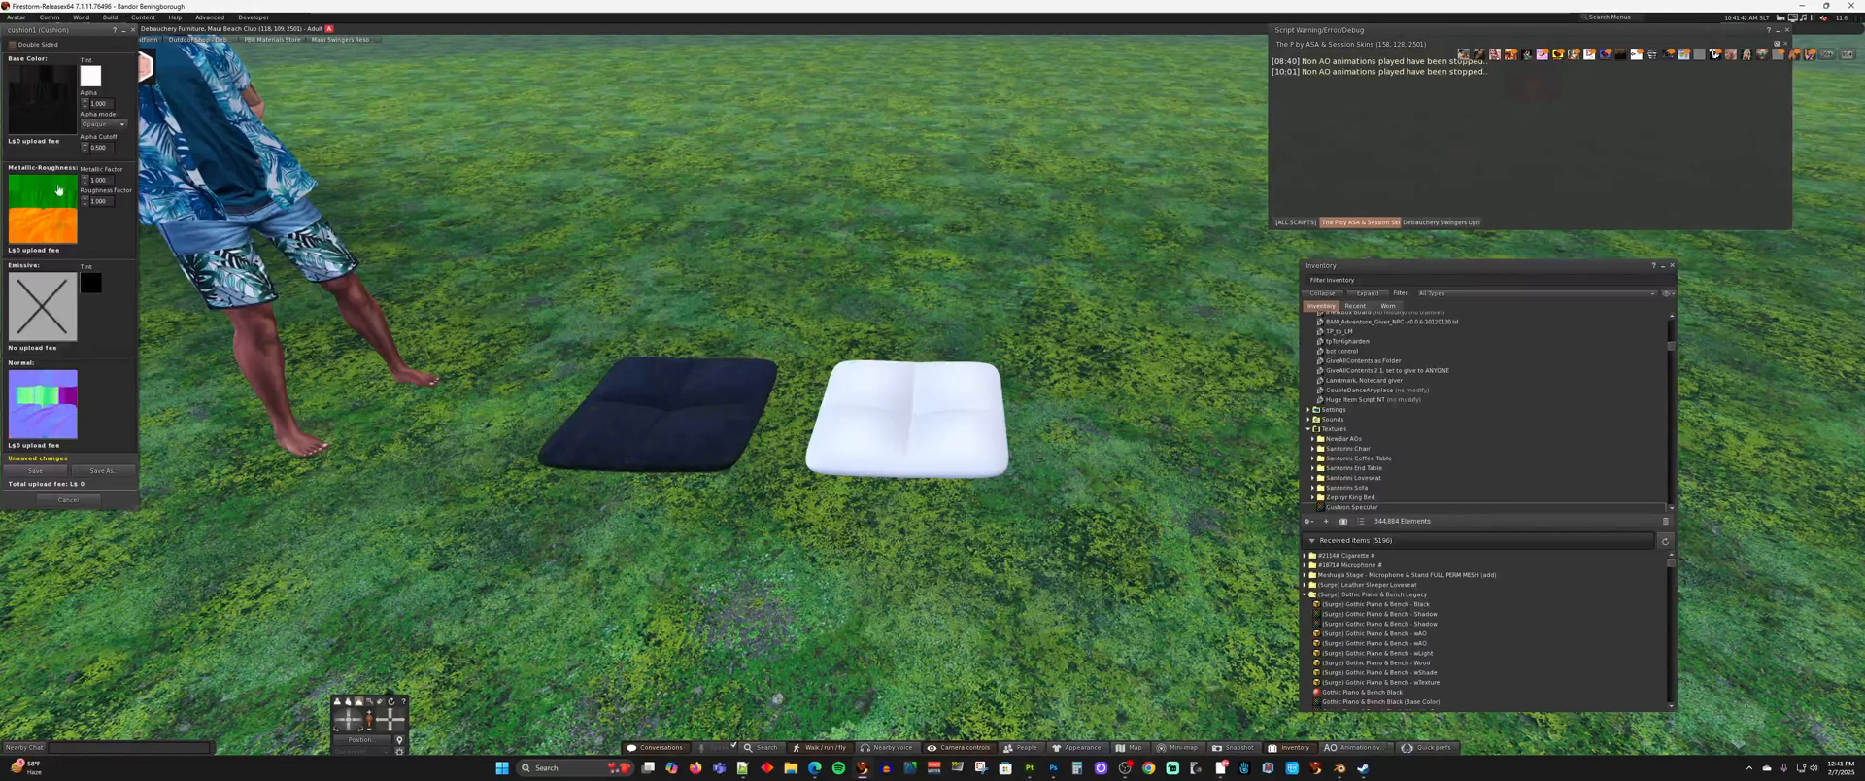
{"action": "left_click", "coordinate": [32, 472]}
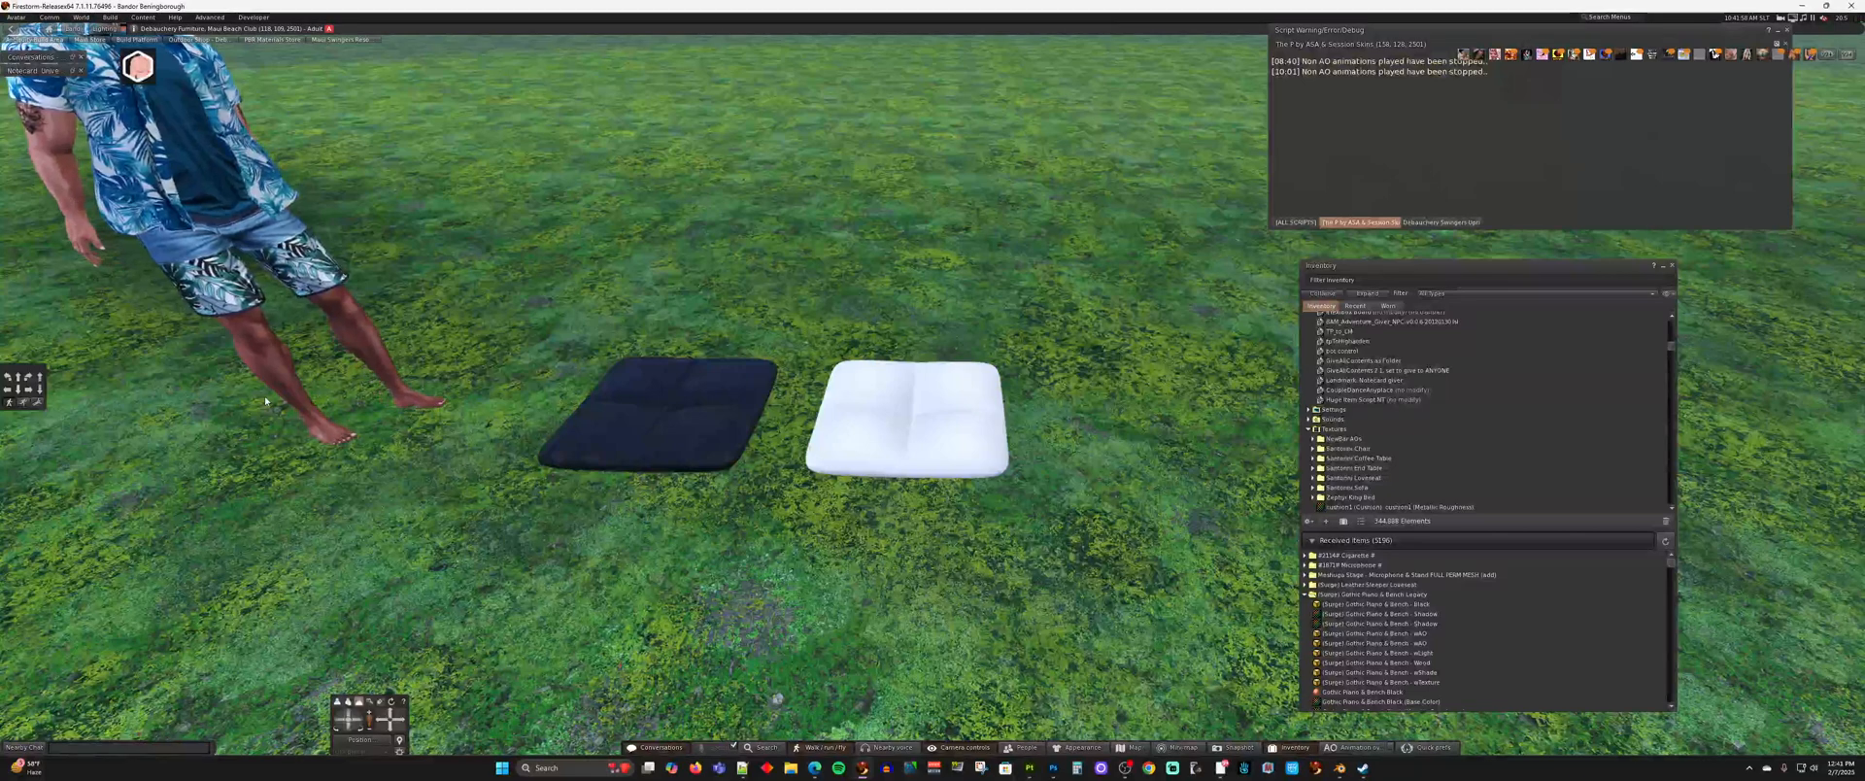
- Open the white cushion for editing and locate the newly uploaded cushion textures in the inventory's Textures folder
{"action": "right_click", "coordinate": [971, 426]}
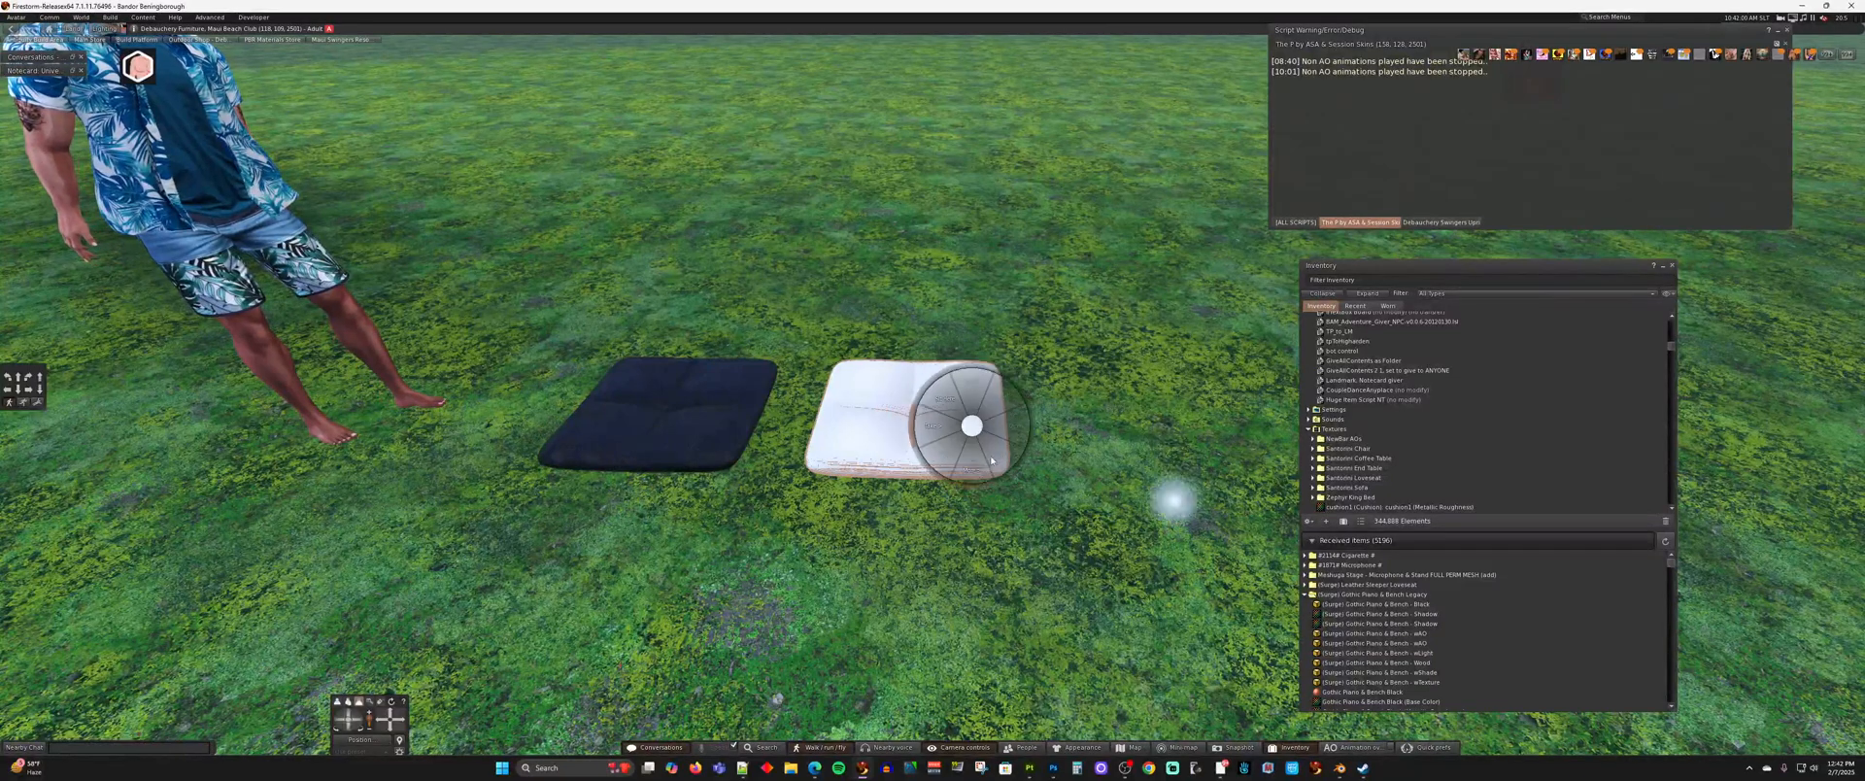
{"action": "left_click", "coordinate": [991, 461]}
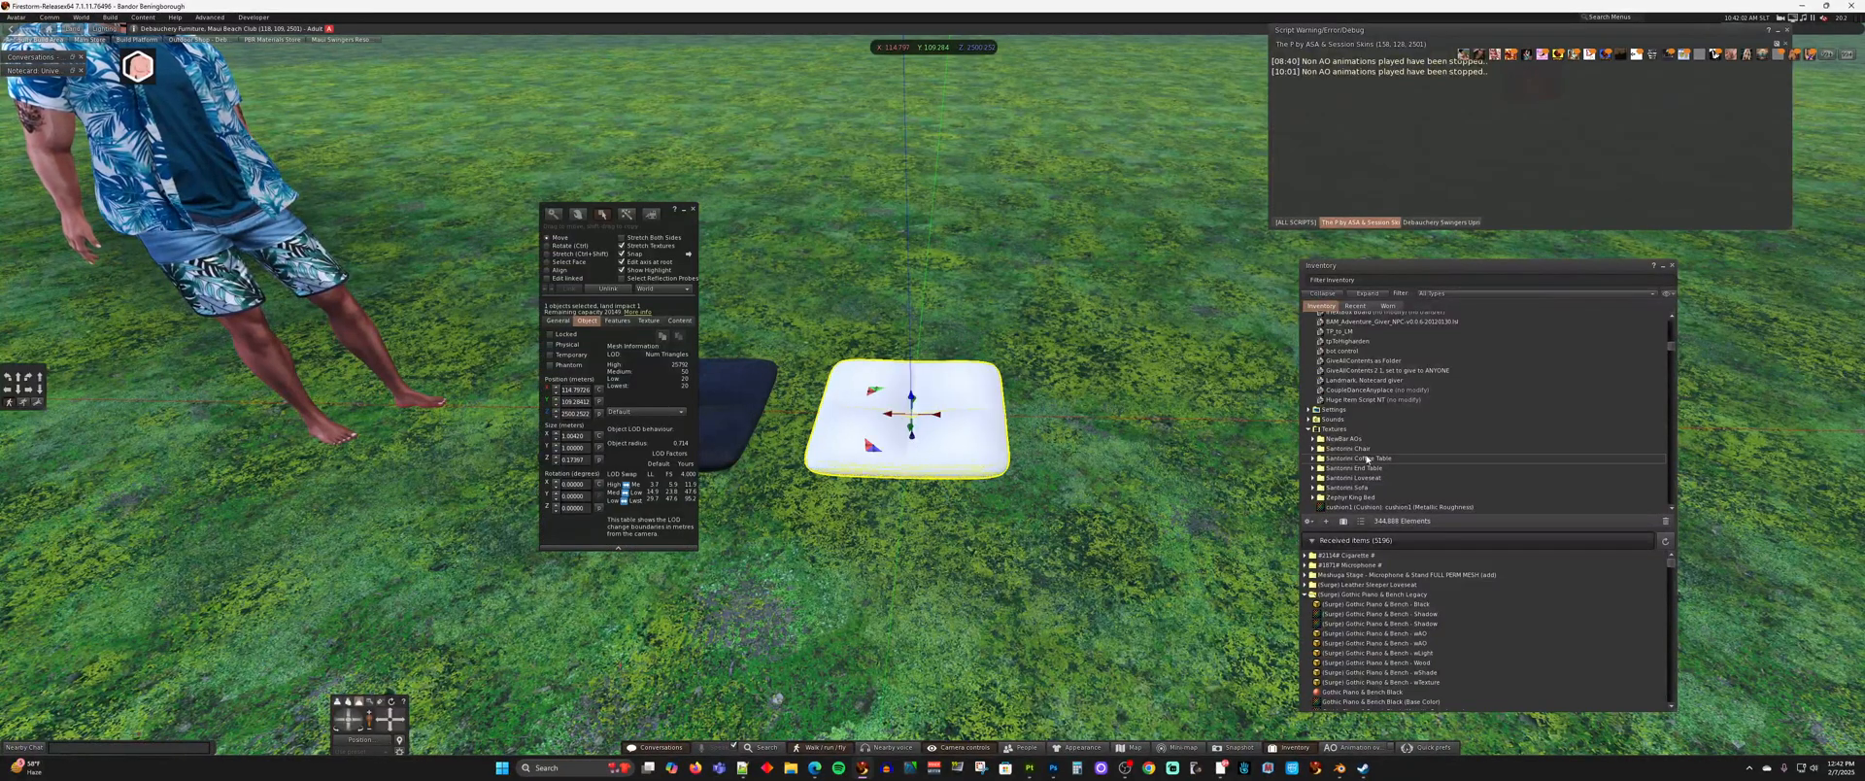
{"action": "scroll", "coordinate": [1367, 459], "scroll_direction": "down", "scroll_amount": 1}
{"action": "scroll", "coordinate": [1325, 438], "scroll_direction": "up", "scroll_amount": 2}
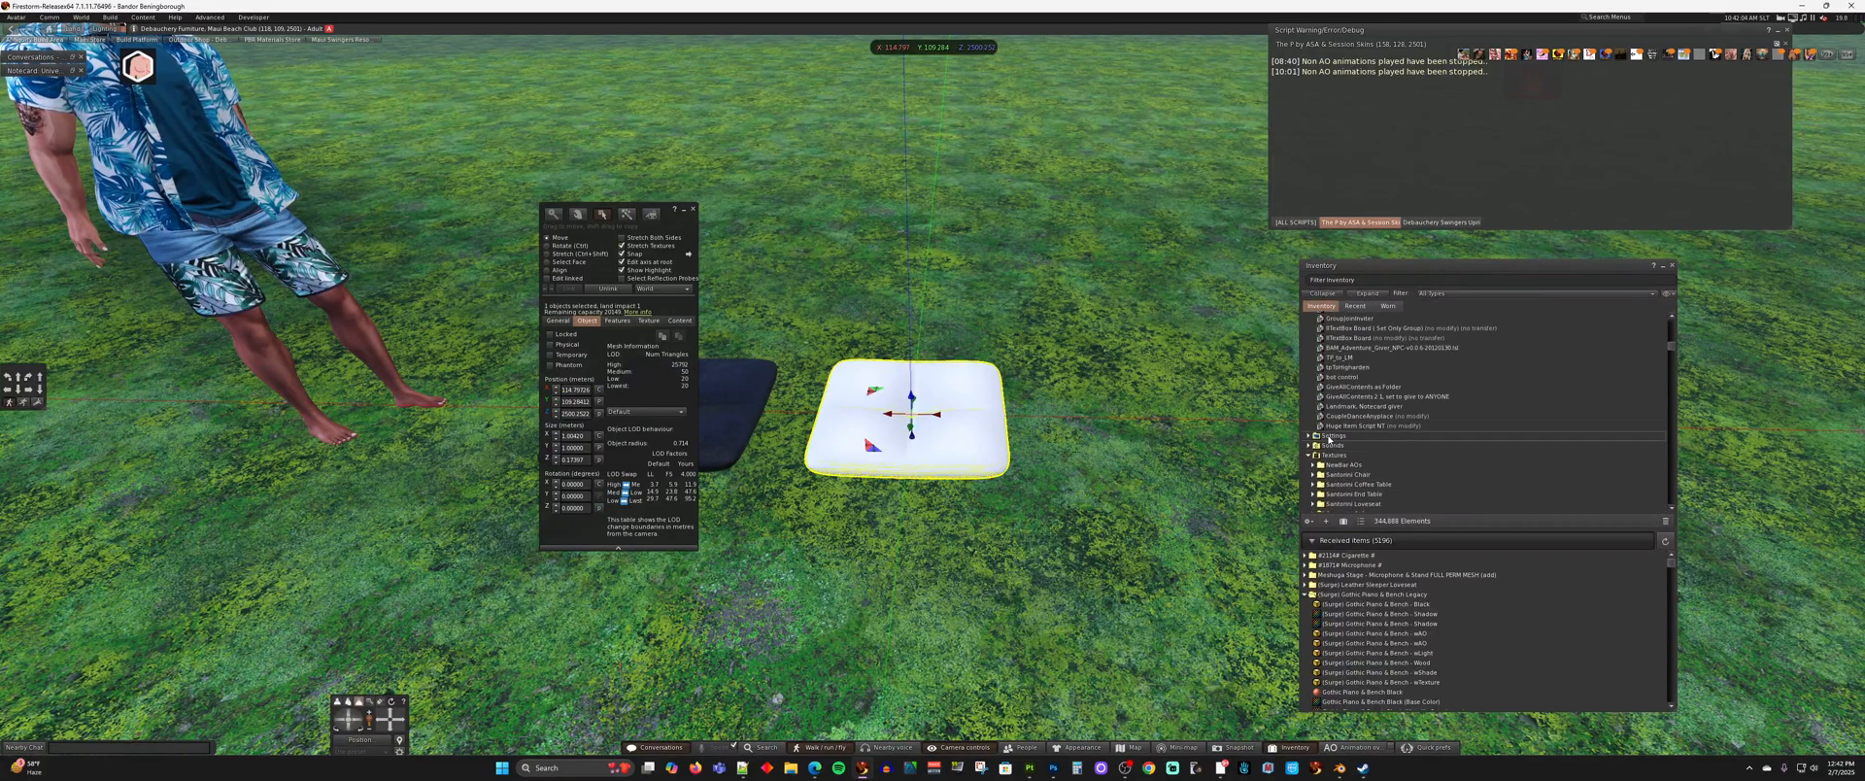
{"action": "scroll", "coordinate": [1341, 447], "scroll_direction": "down", "scroll_amount": 3}
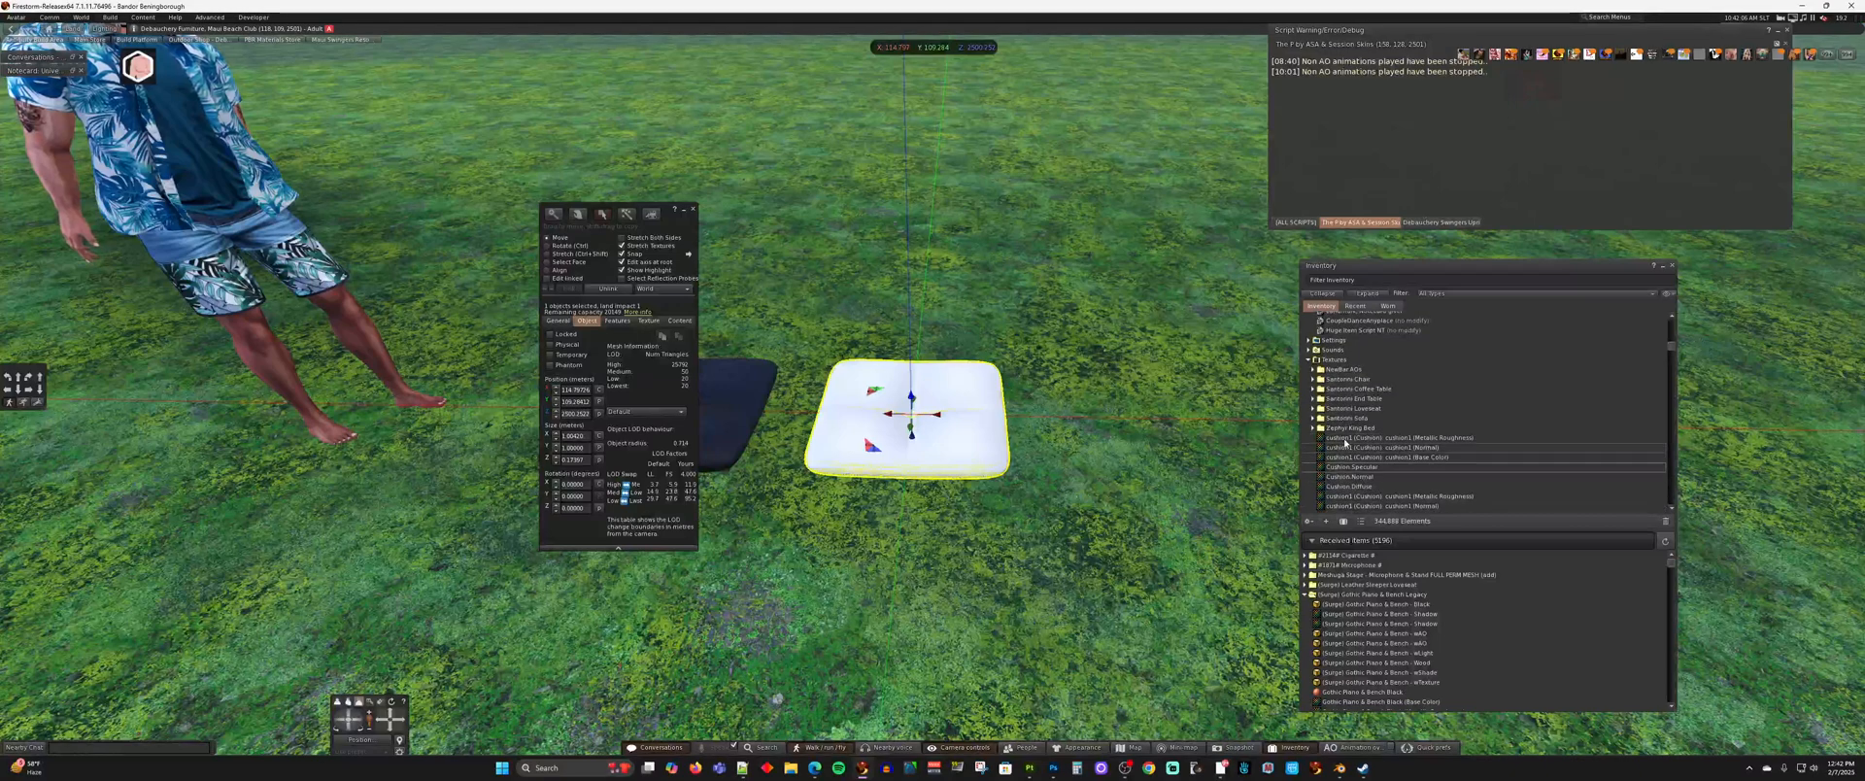
{"action": "scroll", "coordinate": [1353, 438], "scroll_direction": "down", "scroll_amount": 2}
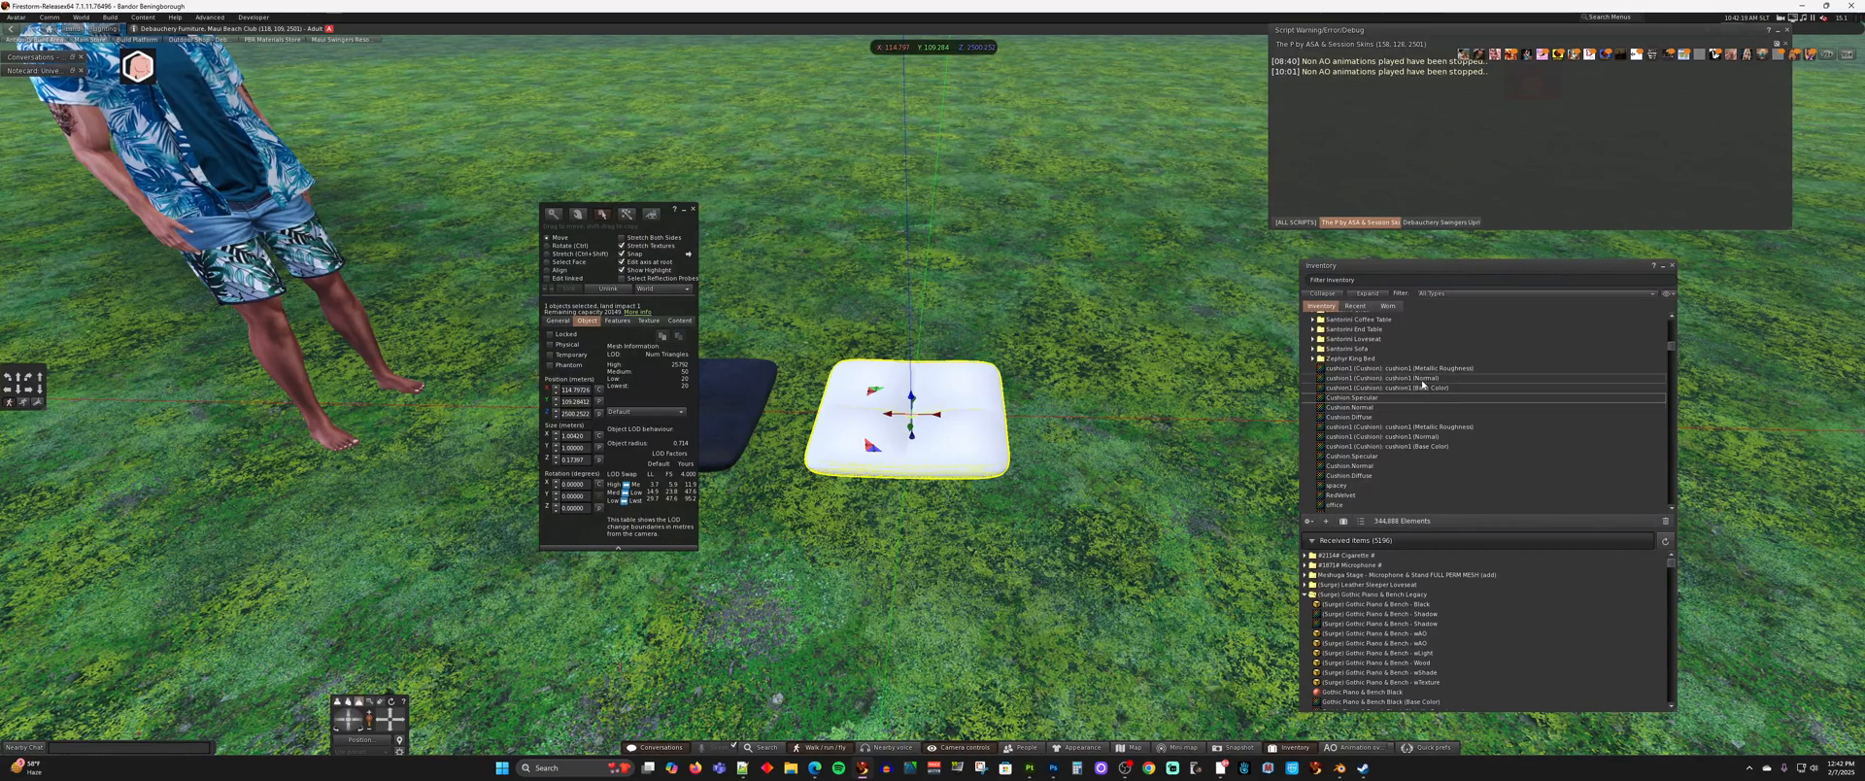
{"action": "mouse_move", "coordinate": [1403, 390]}
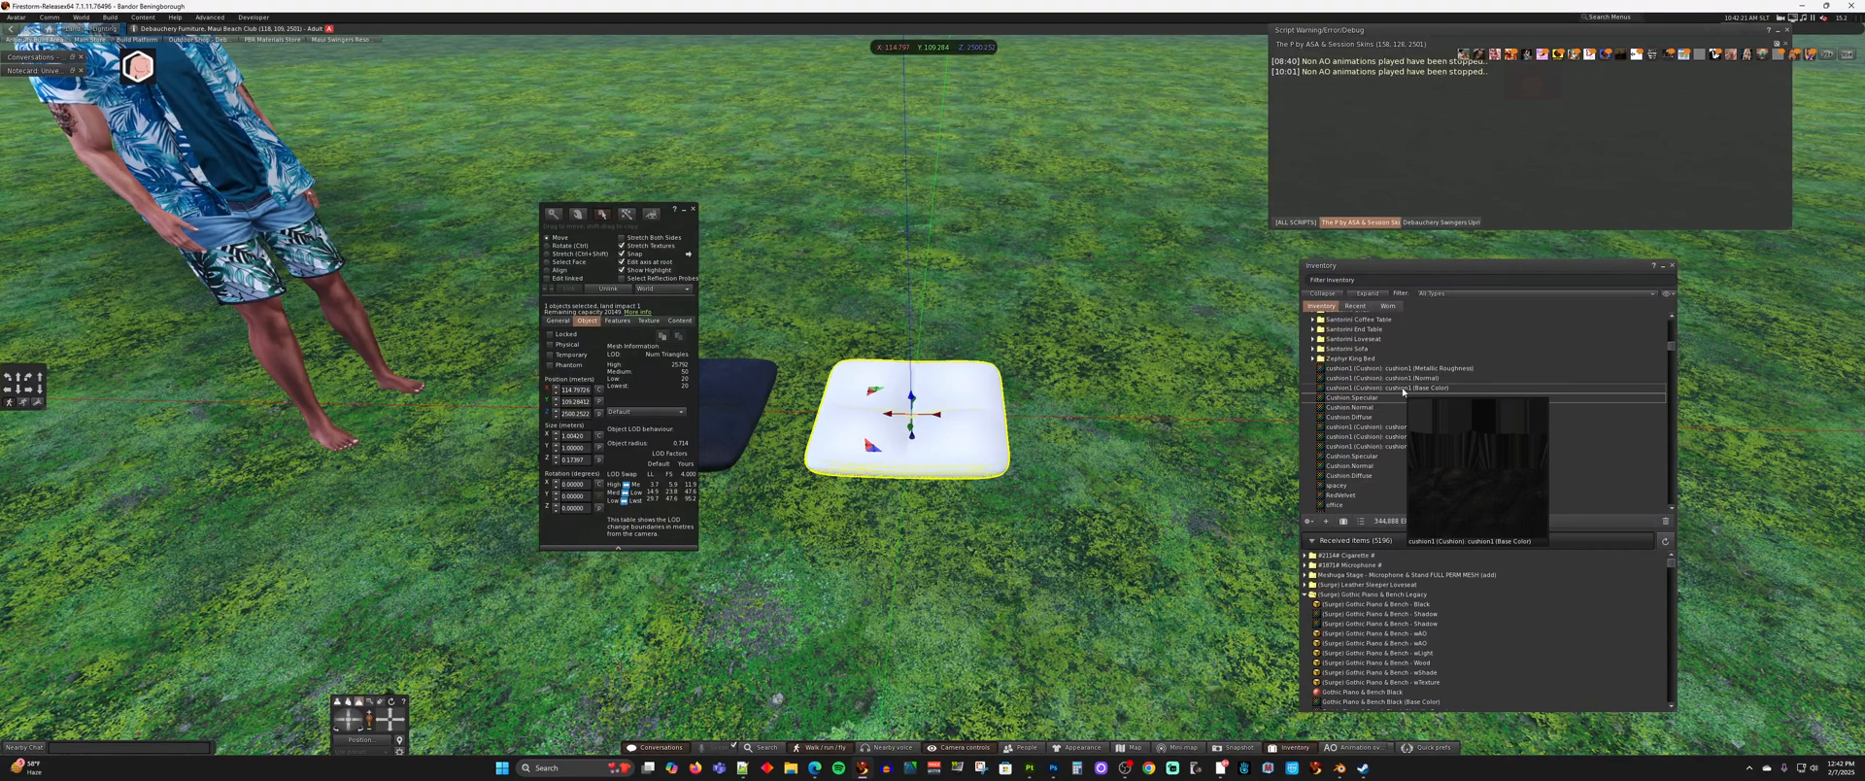
{"action": "mouse_move", "coordinate": [1371, 423]}
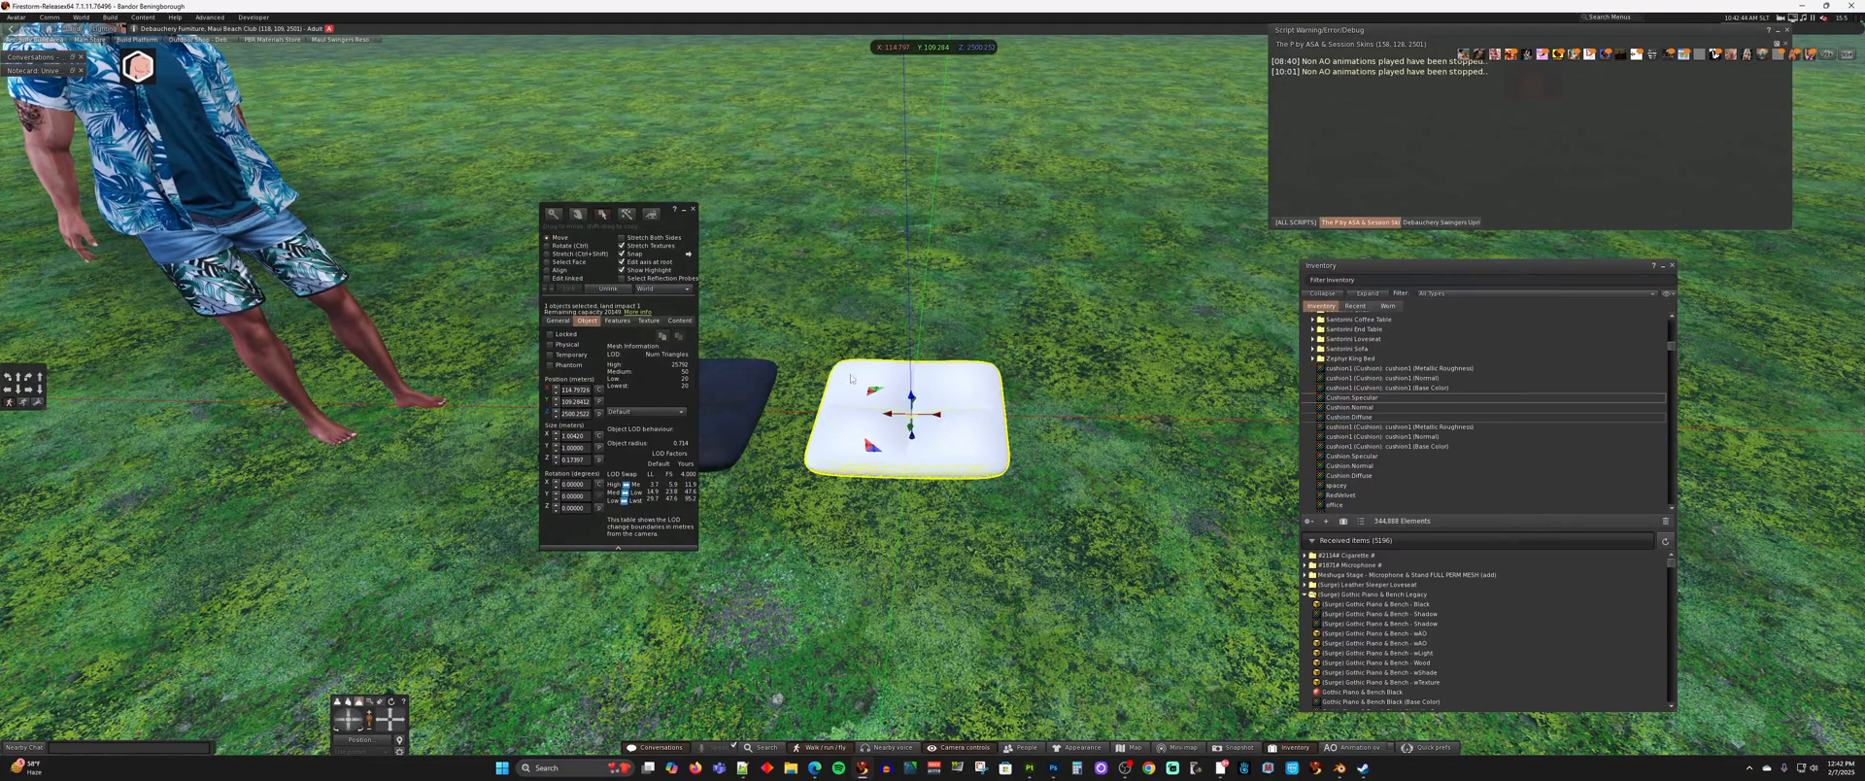
- Assign Cushion.Diffuse, Cushion.Normal and Cushion.Specular to the white cushion's matching Blinn-Phong texture slots and close the build window
{"action": "left_click", "coordinate": [650, 321]}
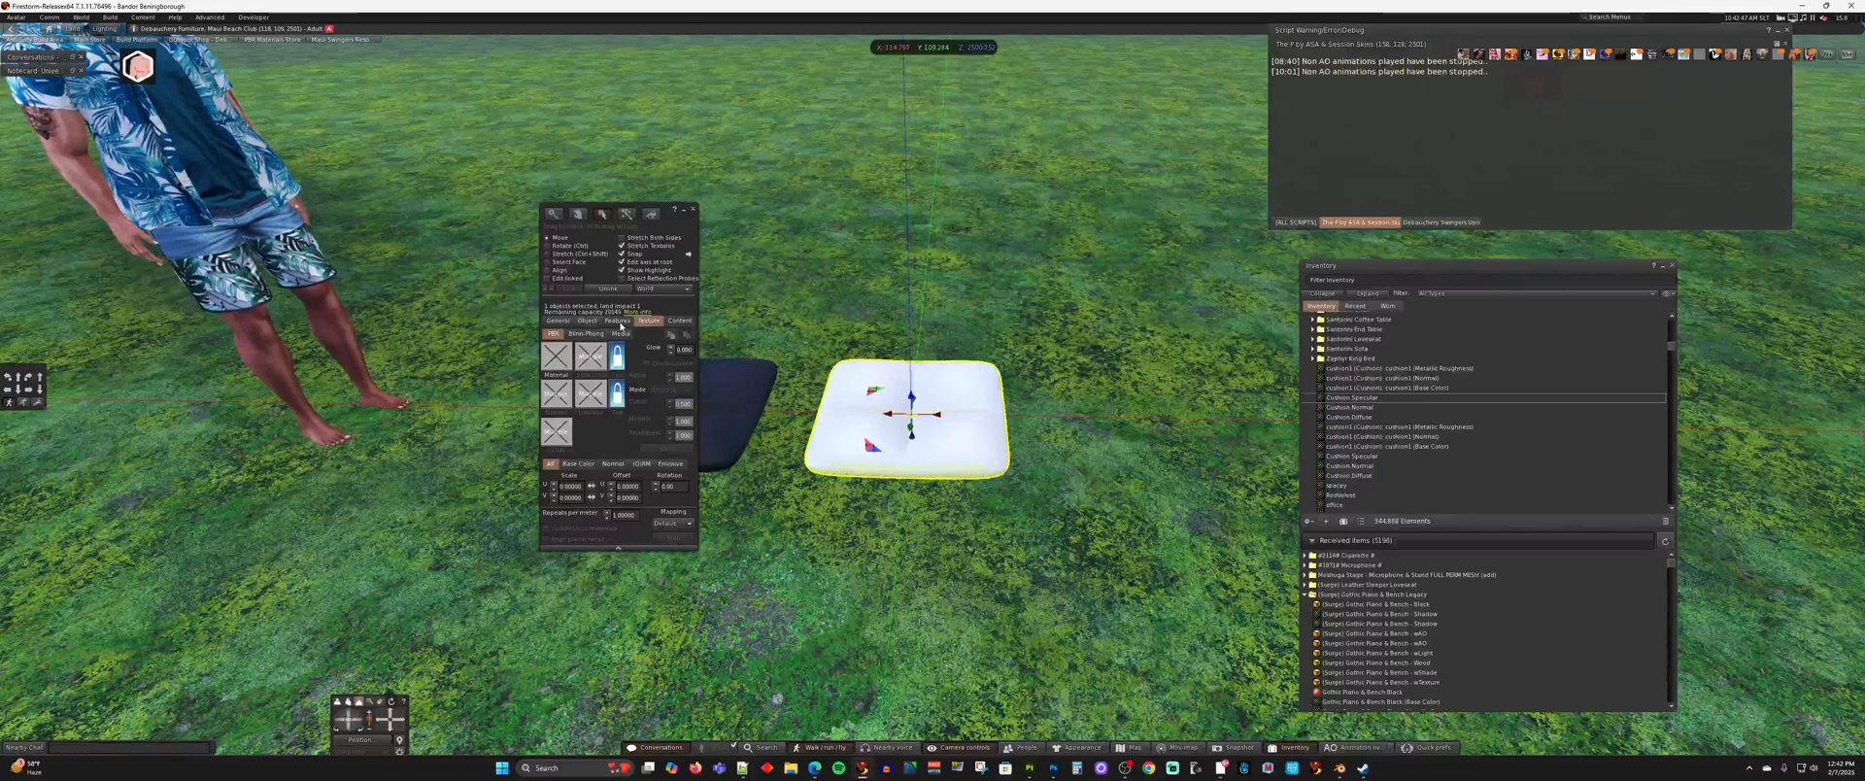
{"action": "left_click", "coordinate": [579, 335]}
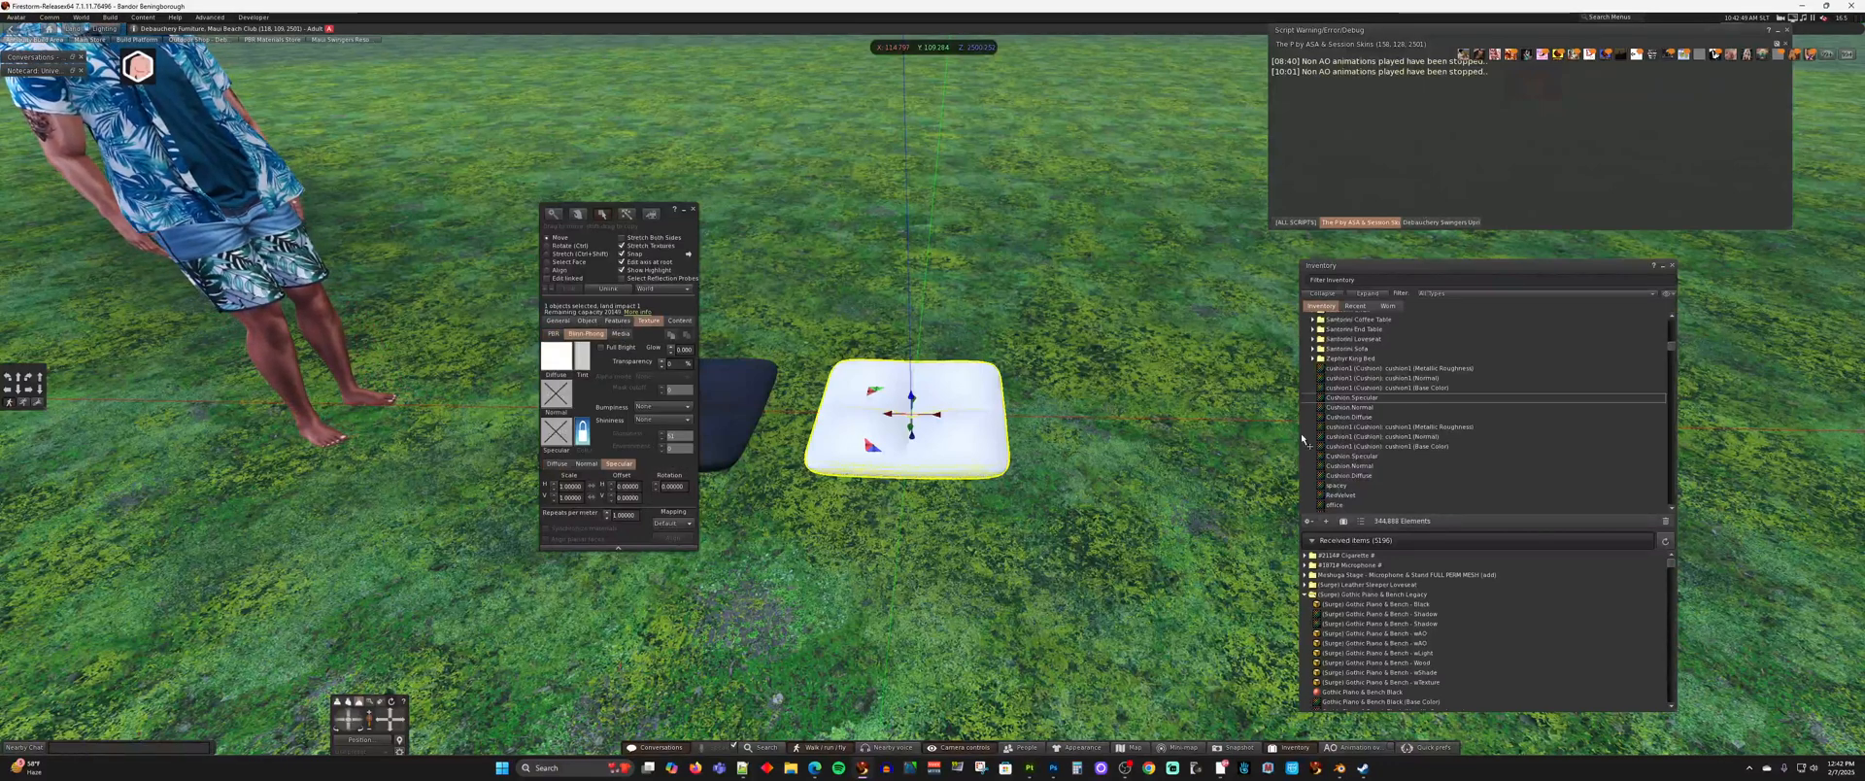
{"action": "left_click_drag", "start_coordinate": [657, 215], "coordinate": [1223, 263]}
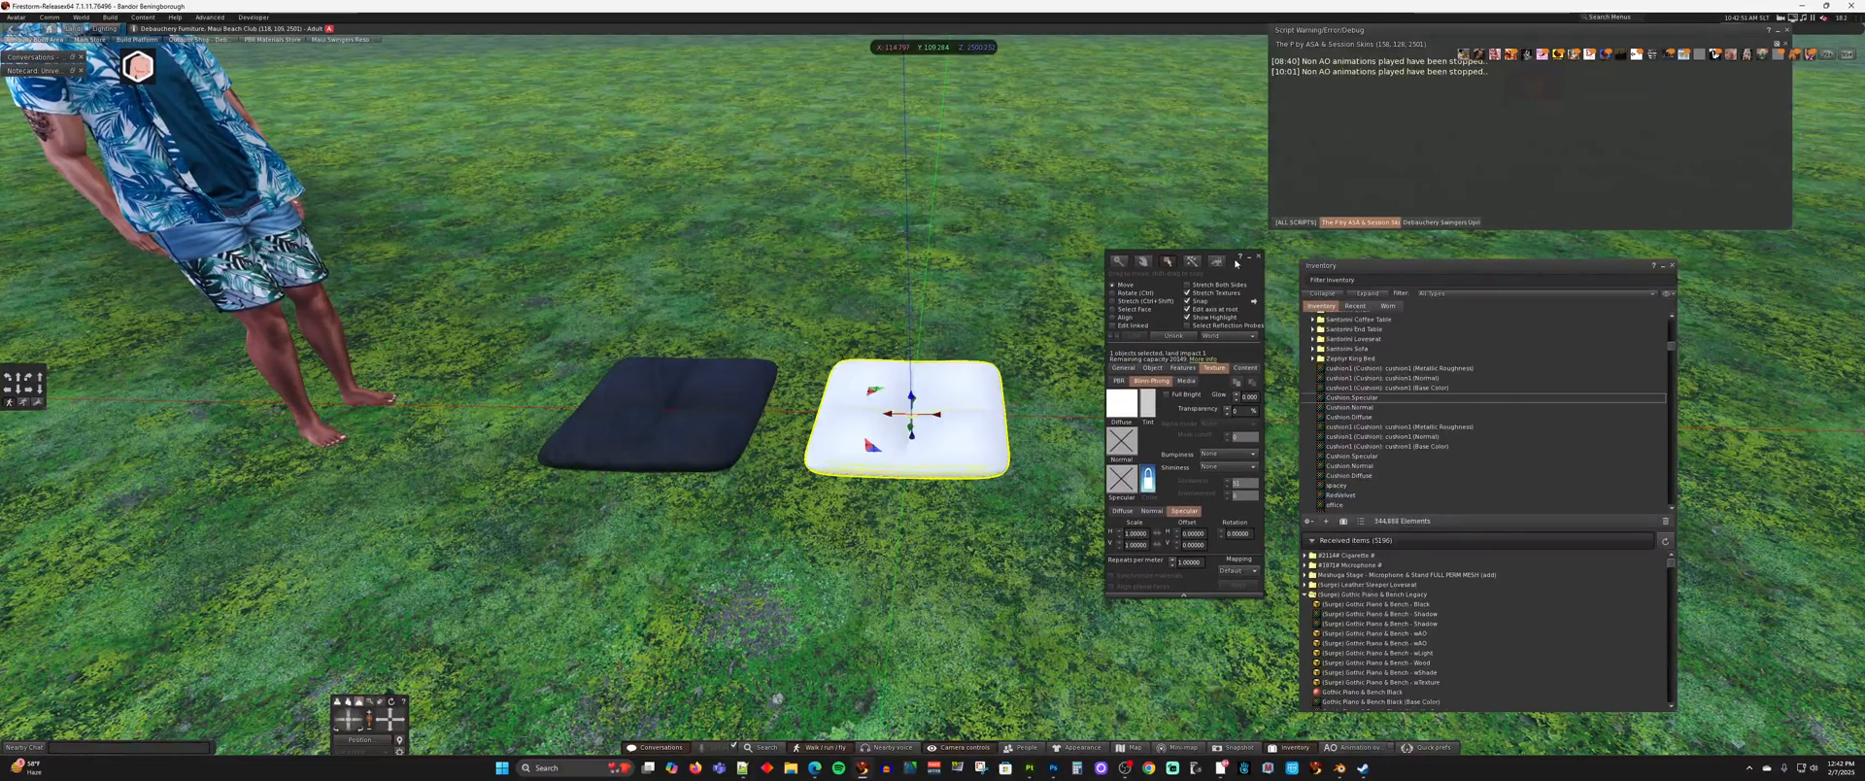
{"action": "left_click_drag", "start_coordinate": [1371, 420], "coordinate": [1131, 408]}
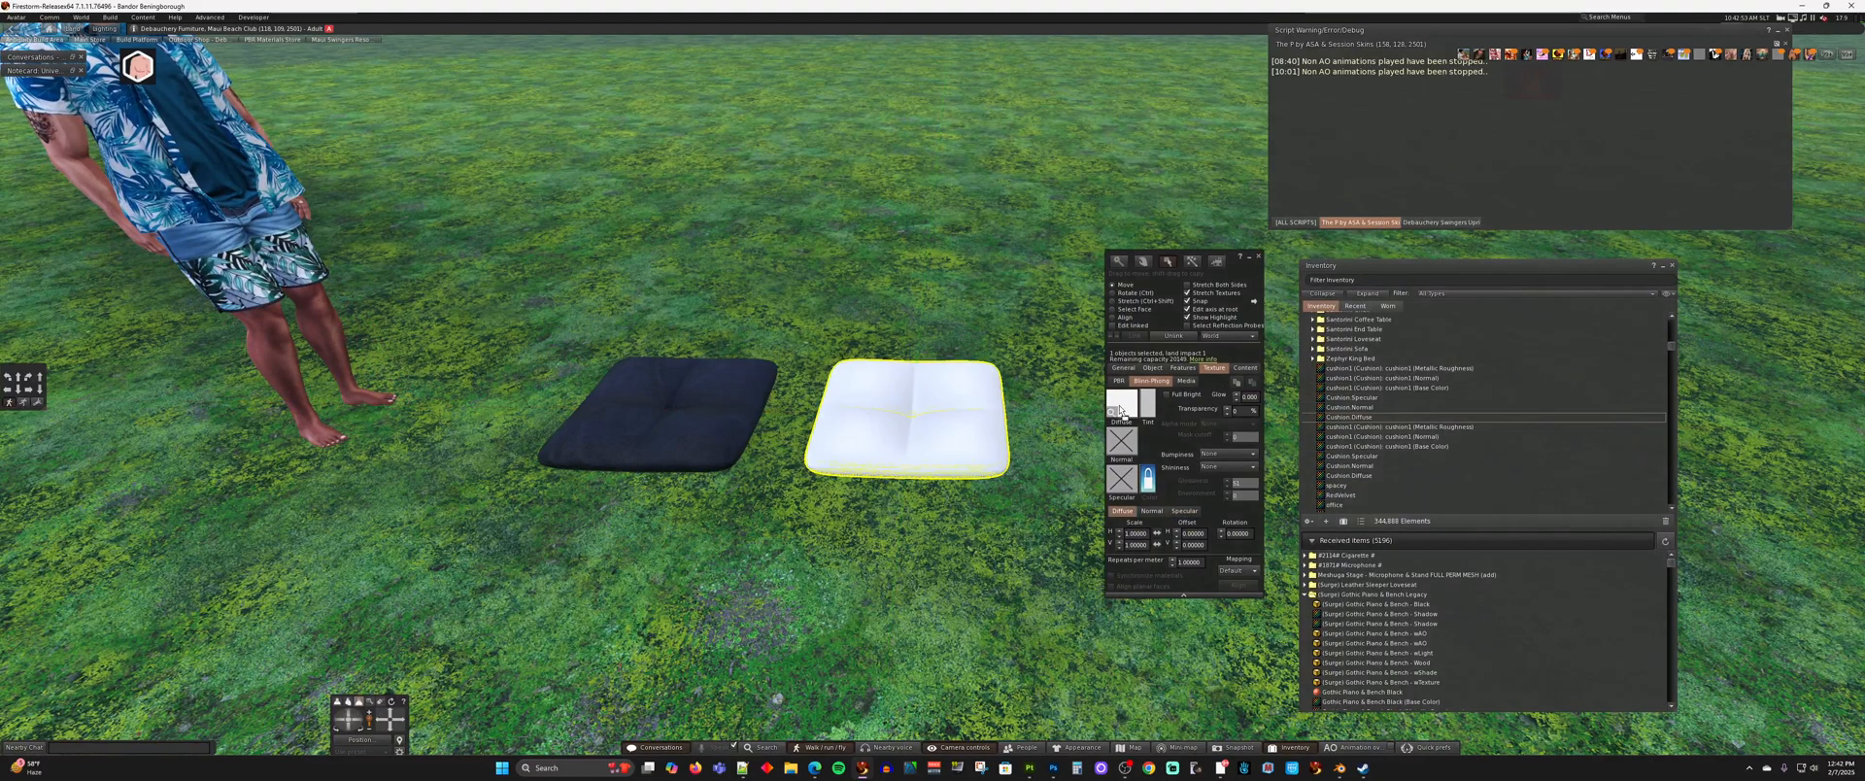
{"action": "left_click_drag", "start_coordinate": [1351, 407], "coordinate": [1124, 445]}
{"action": "left_click_drag", "start_coordinate": [1350, 398], "coordinate": [1122, 482]}
{"action": "left_click", "coordinate": [1258, 256]}
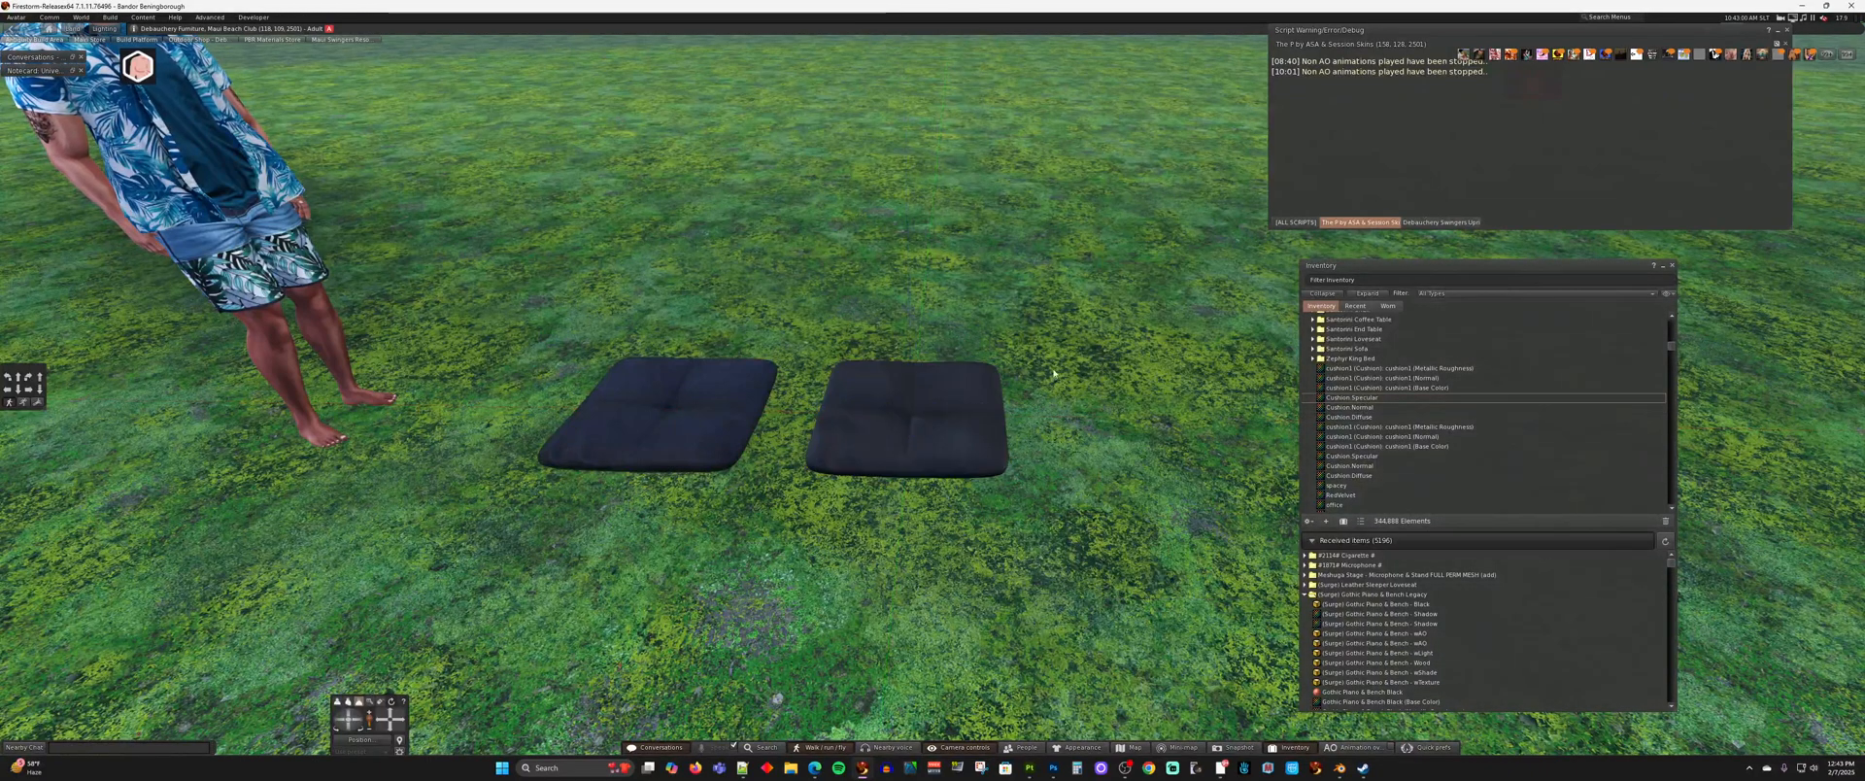
- Apply the first cushion1 (Cushion) PBR material from the inventory's Materials folder to the newly textured cushion and compare both cushions
{"action": "left_click_drag", "start_coordinate": [908, 418], "coordinate": [704, 389], "text": "alt"}
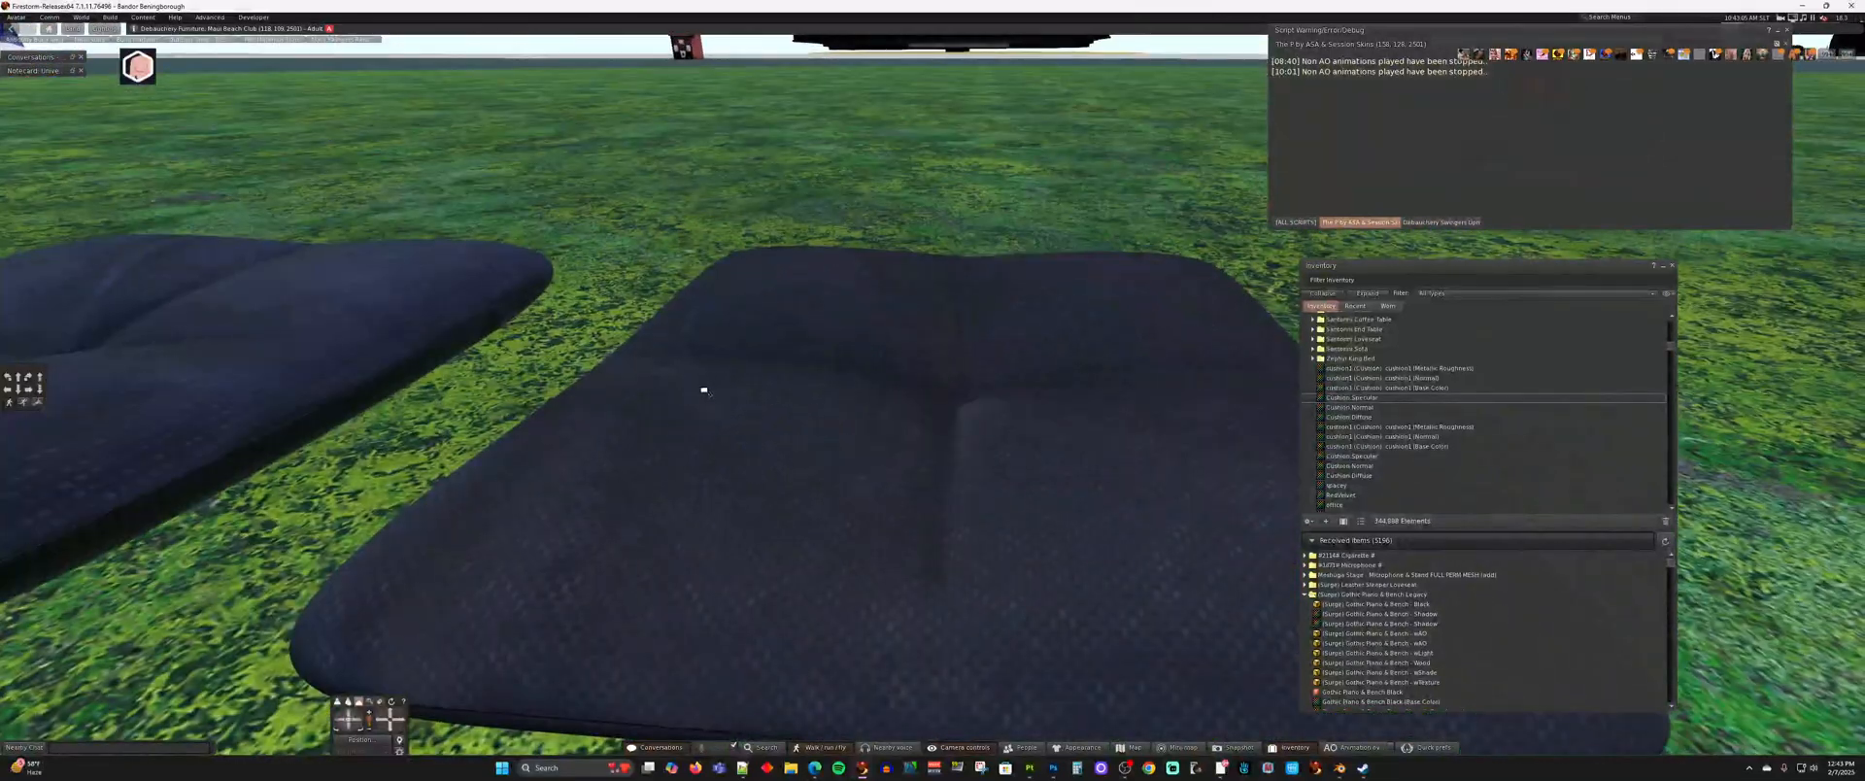
{"action": "left_click_drag", "start_coordinate": [898, 423], "coordinate": [854, 544], "text": "alt"}
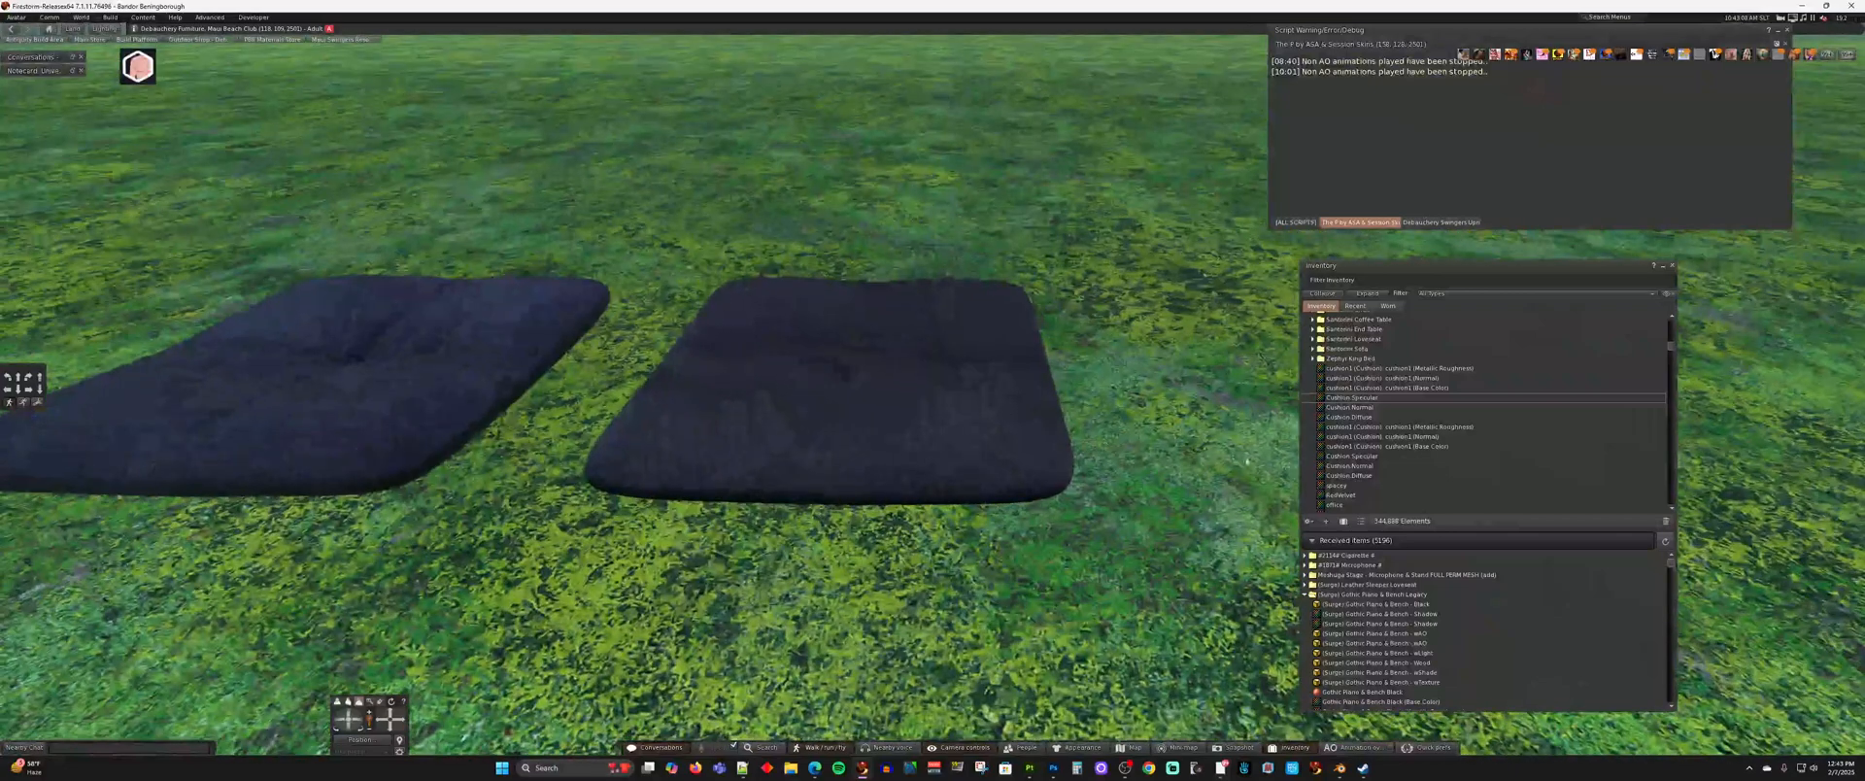
{"action": "scroll", "coordinate": [1496, 369], "scroll_direction": "up", "scroll_amount": 10}
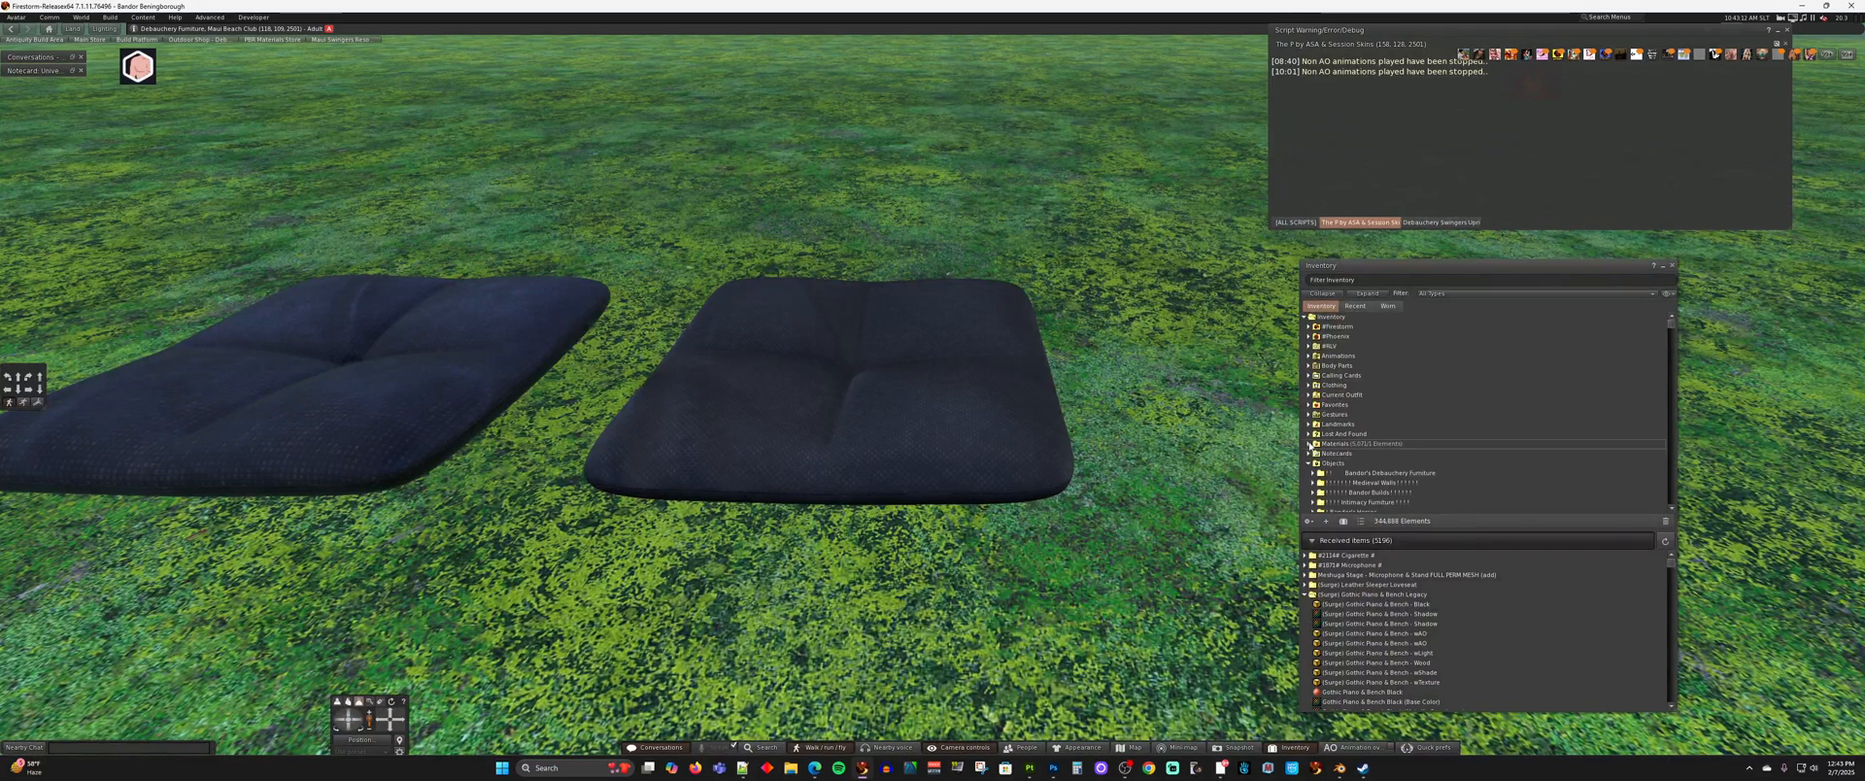
{"action": "double_click", "coordinate": [1345, 443]}
{"action": "left_click_drag", "start_coordinate": [1348, 465], "coordinate": [926, 435]}
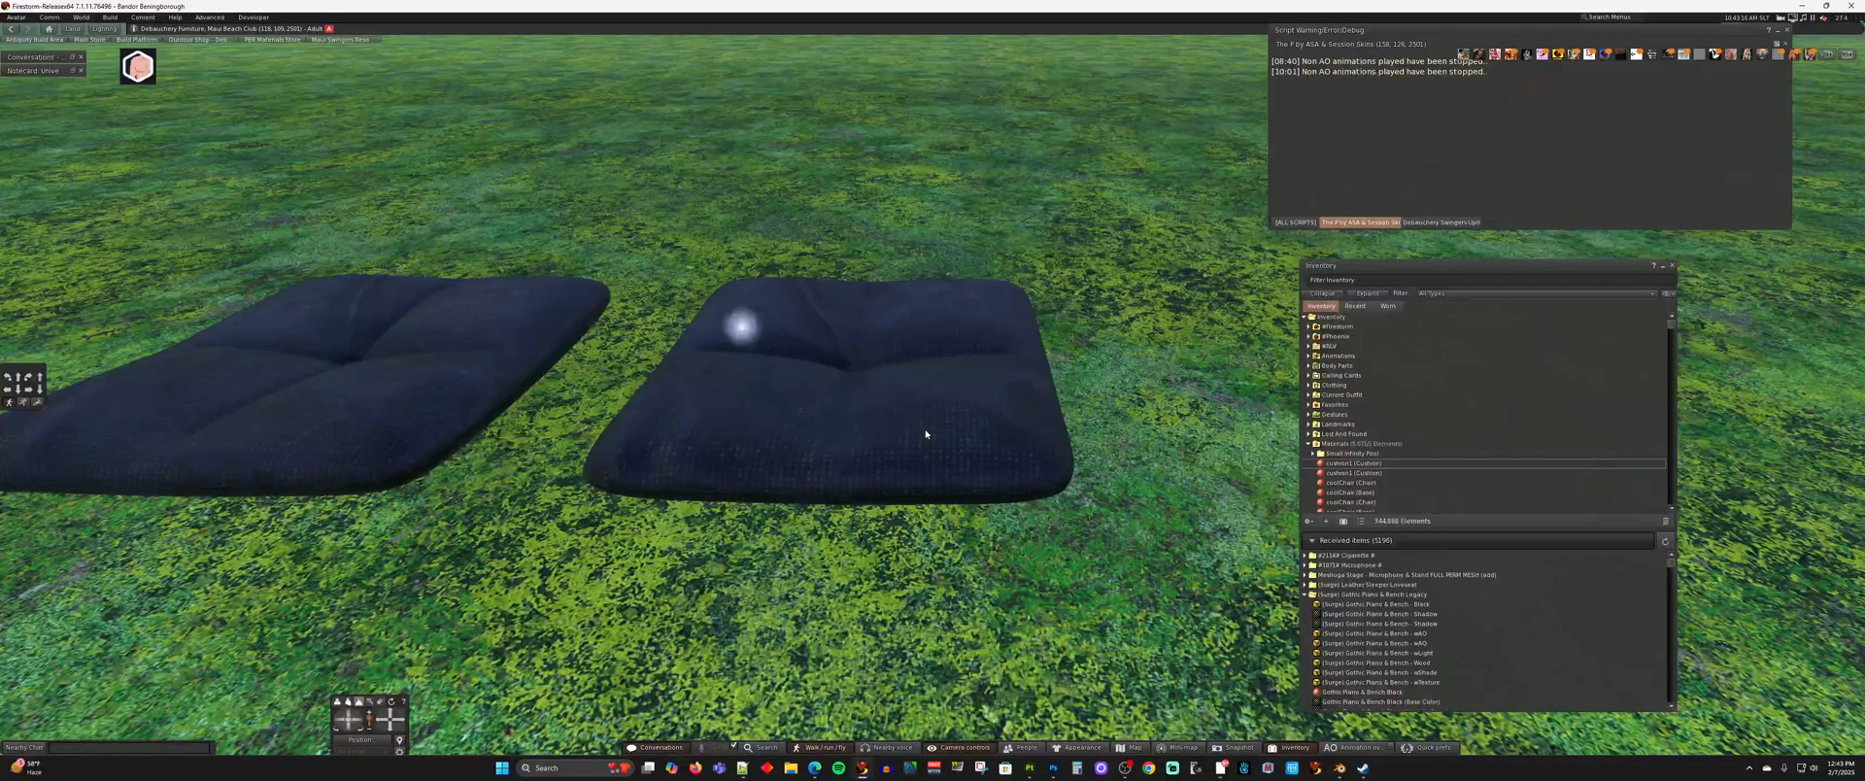
{"action": "left_click_drag", "start_coordinate": [1036, 426], "coordinate": [940, 377], "text": "alt"}
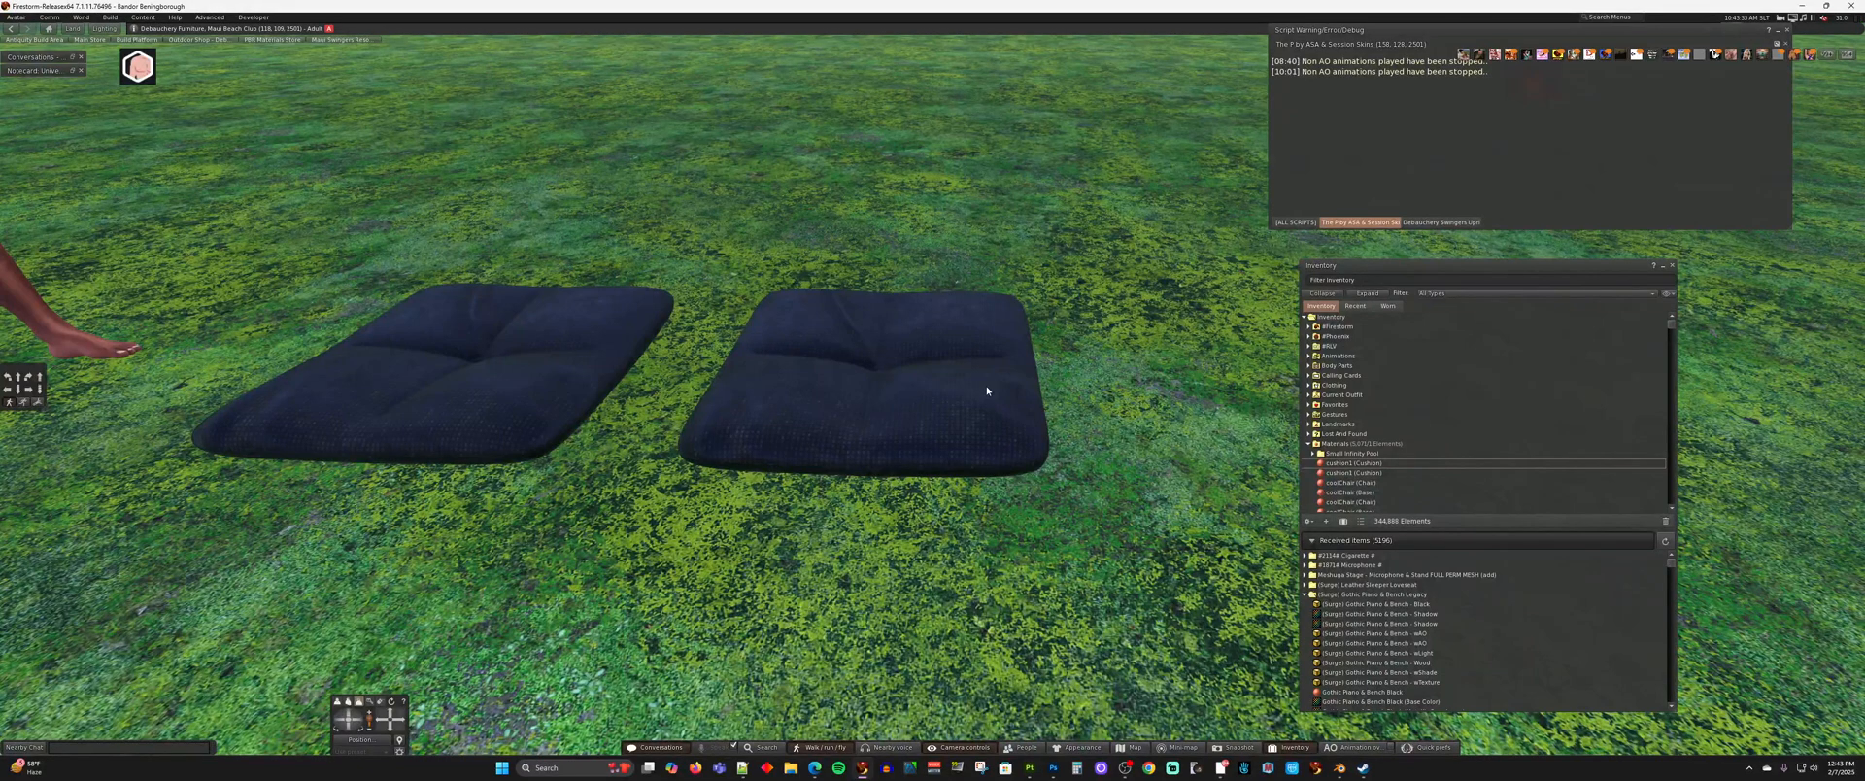
- Switch to Blender's Sculpting workspace, try a slightly lower Cloth Filter strength, and restore the strength to 1
{"action": "left_click", "coordinate": [1340, 767]}
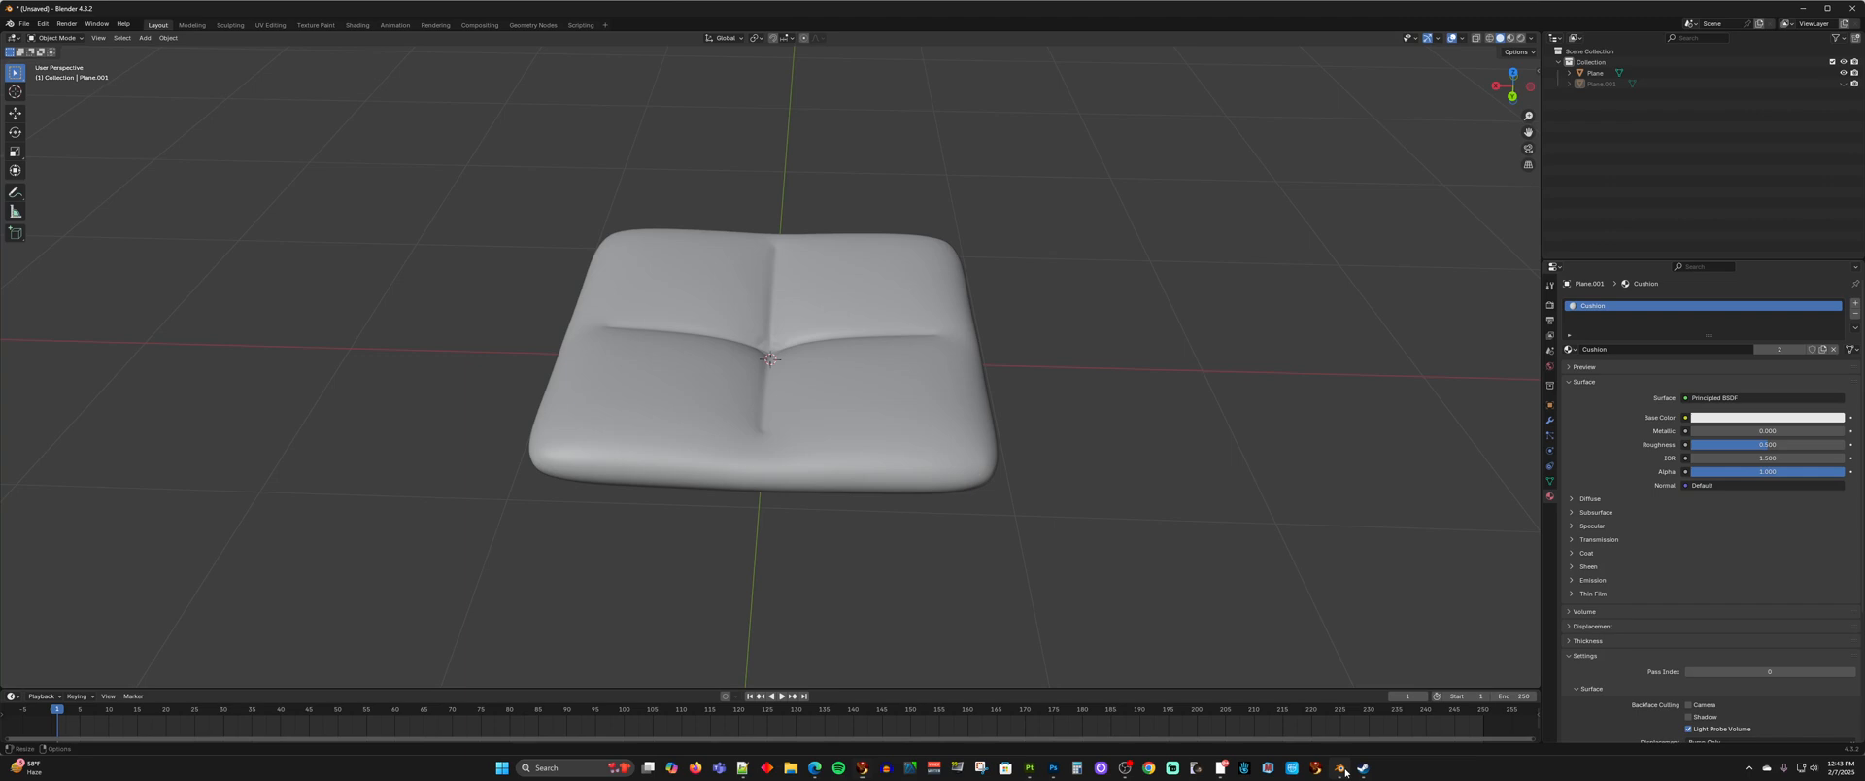
{"action": "left_click", "coordinate": [228, 26]}
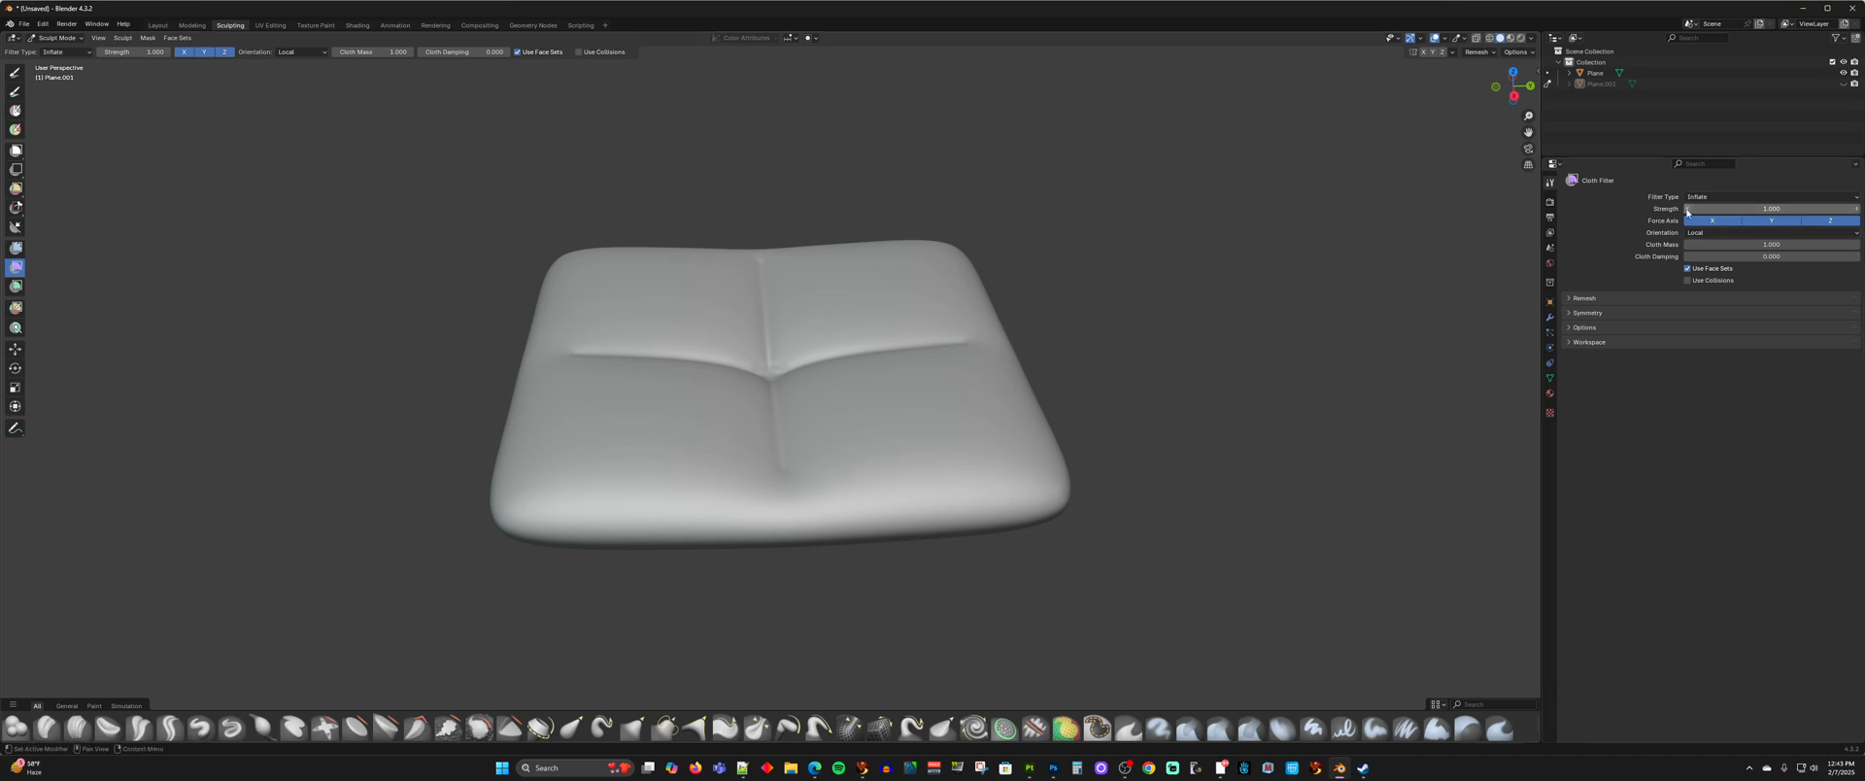
{"action": "left_click_drag", "start_coordinate": [1688, 211], "coordinate": [1671, 211]}
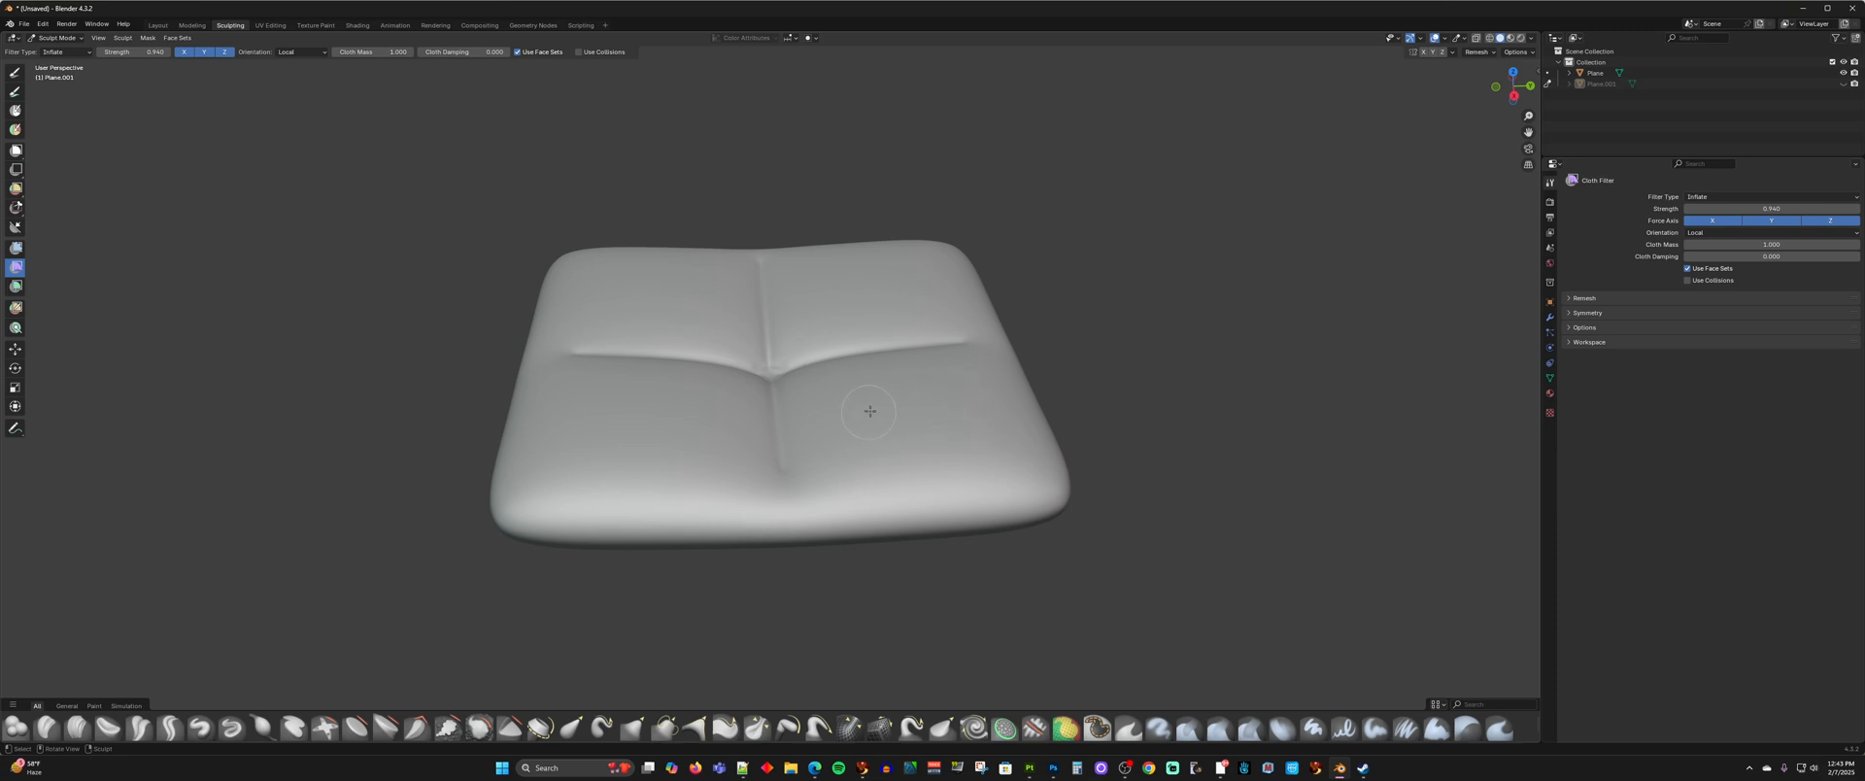
{"action": "double_click", "coordinate": [1759, 210]}
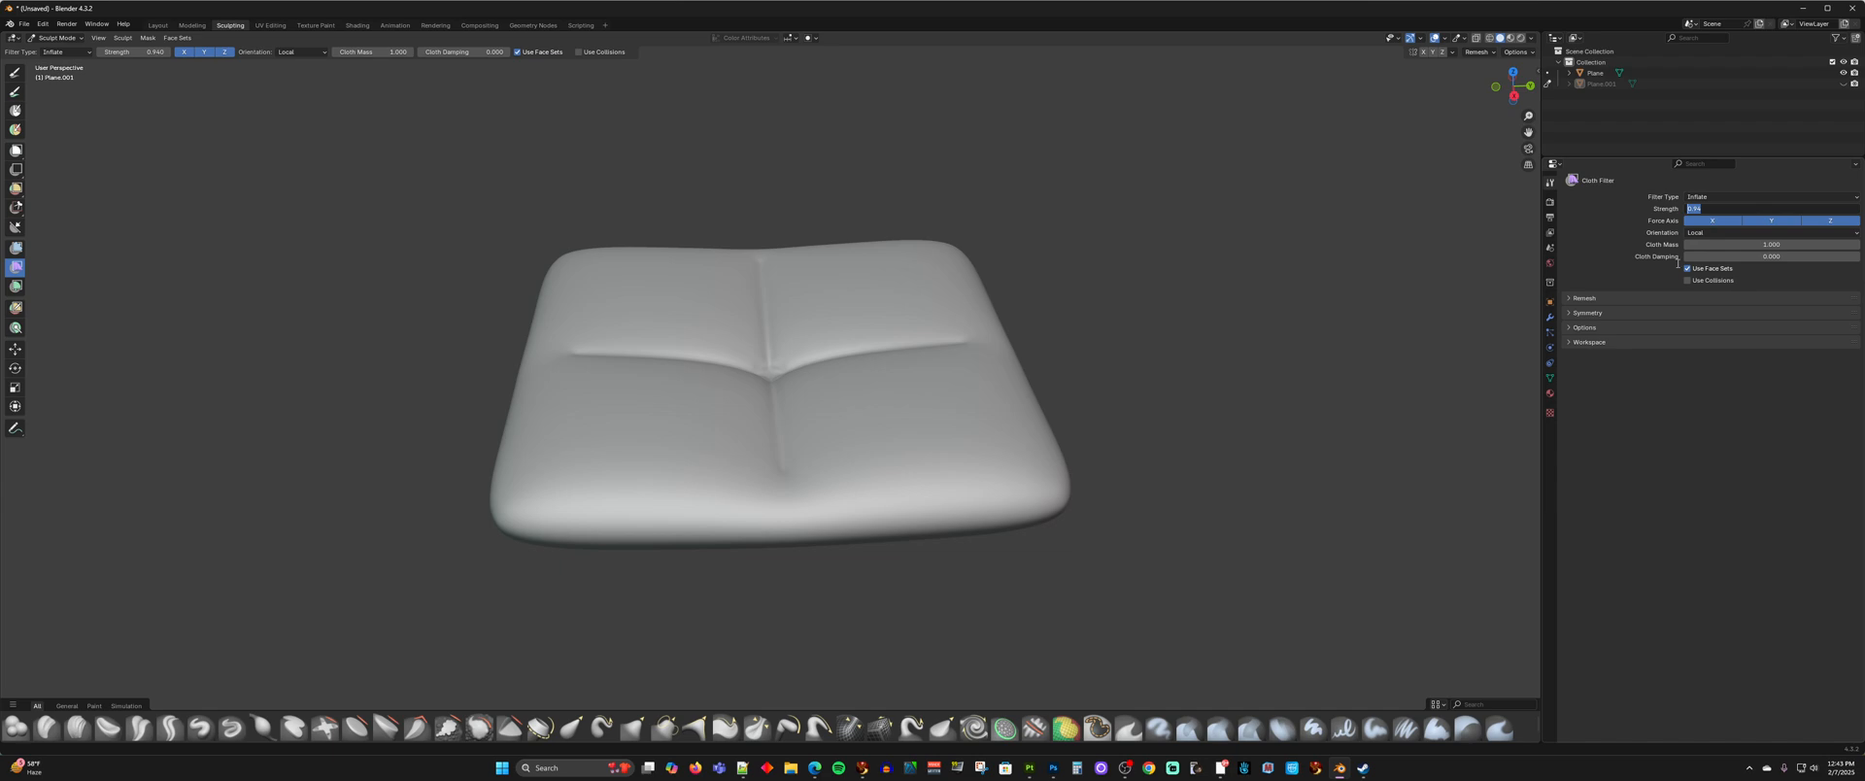
{"action": "type", "text": "1"}
{"action": "key", "text": "Return"}
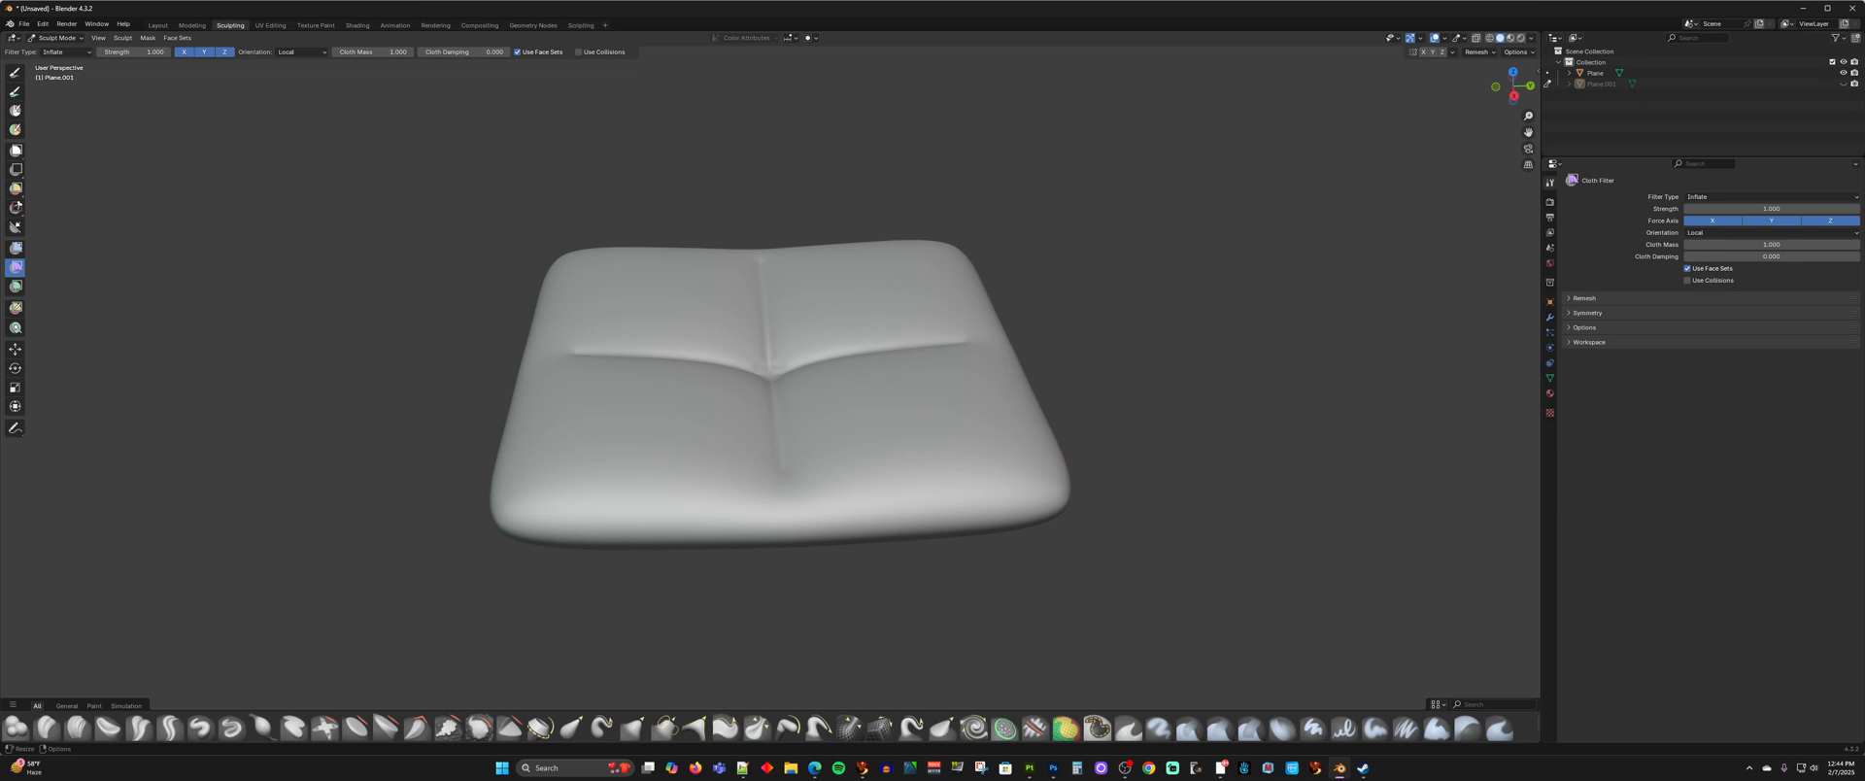
- Switch back to Firestorm, inspect the PBR material settings of the cushion farther from the avatar, and compare both cushions up close
{"action": "left_click", "coordinate": [865, 771]}
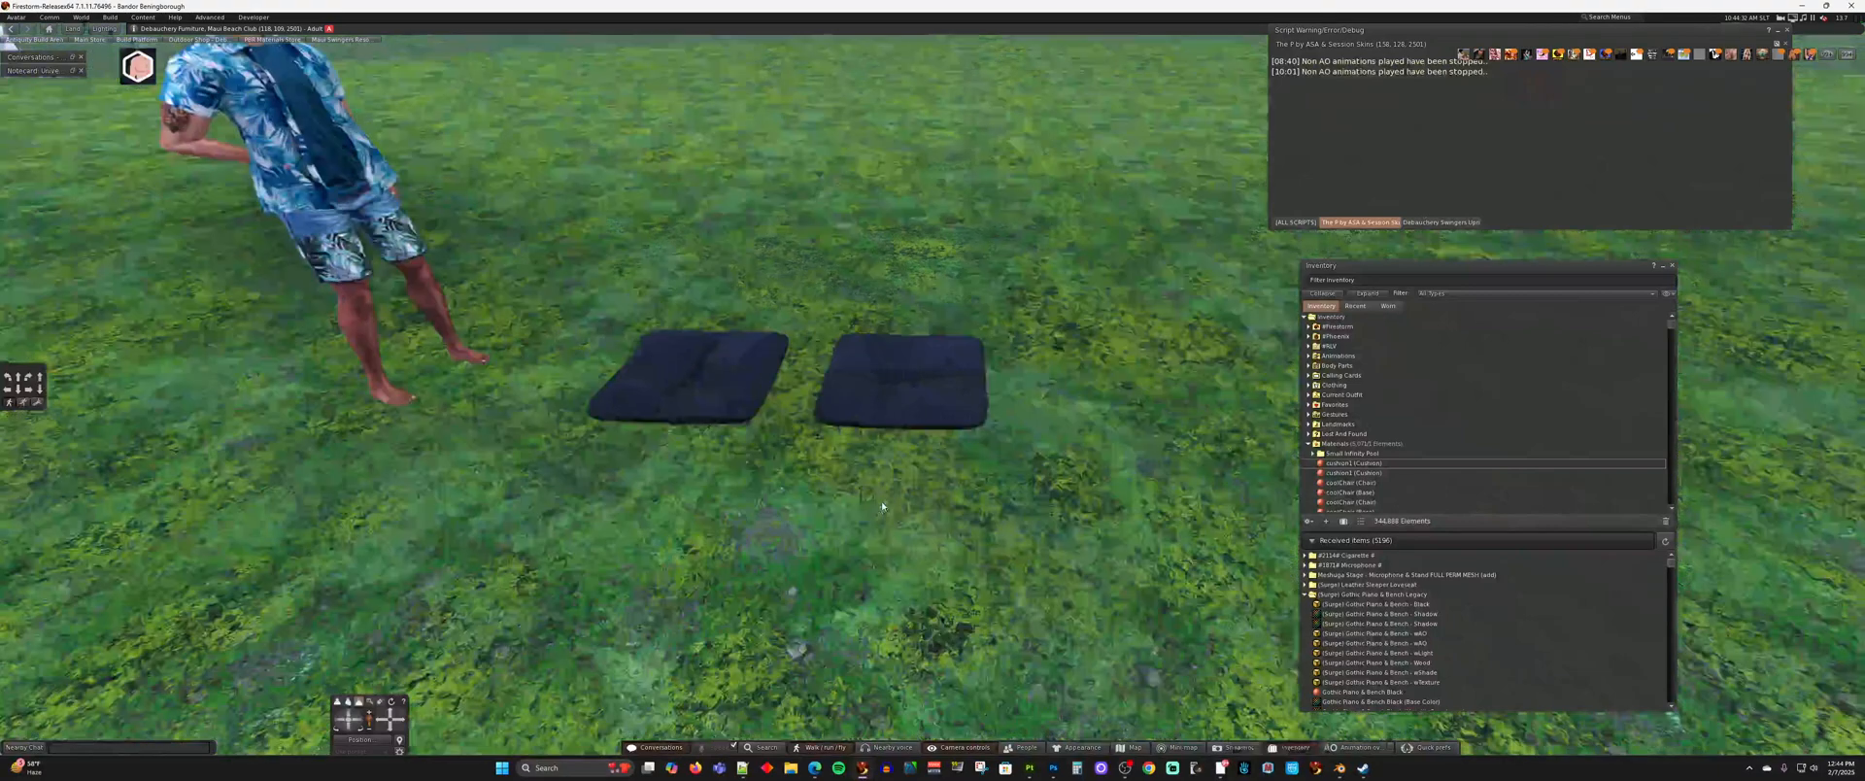
{"action": "right_click", "coordinate": [905, 398]}
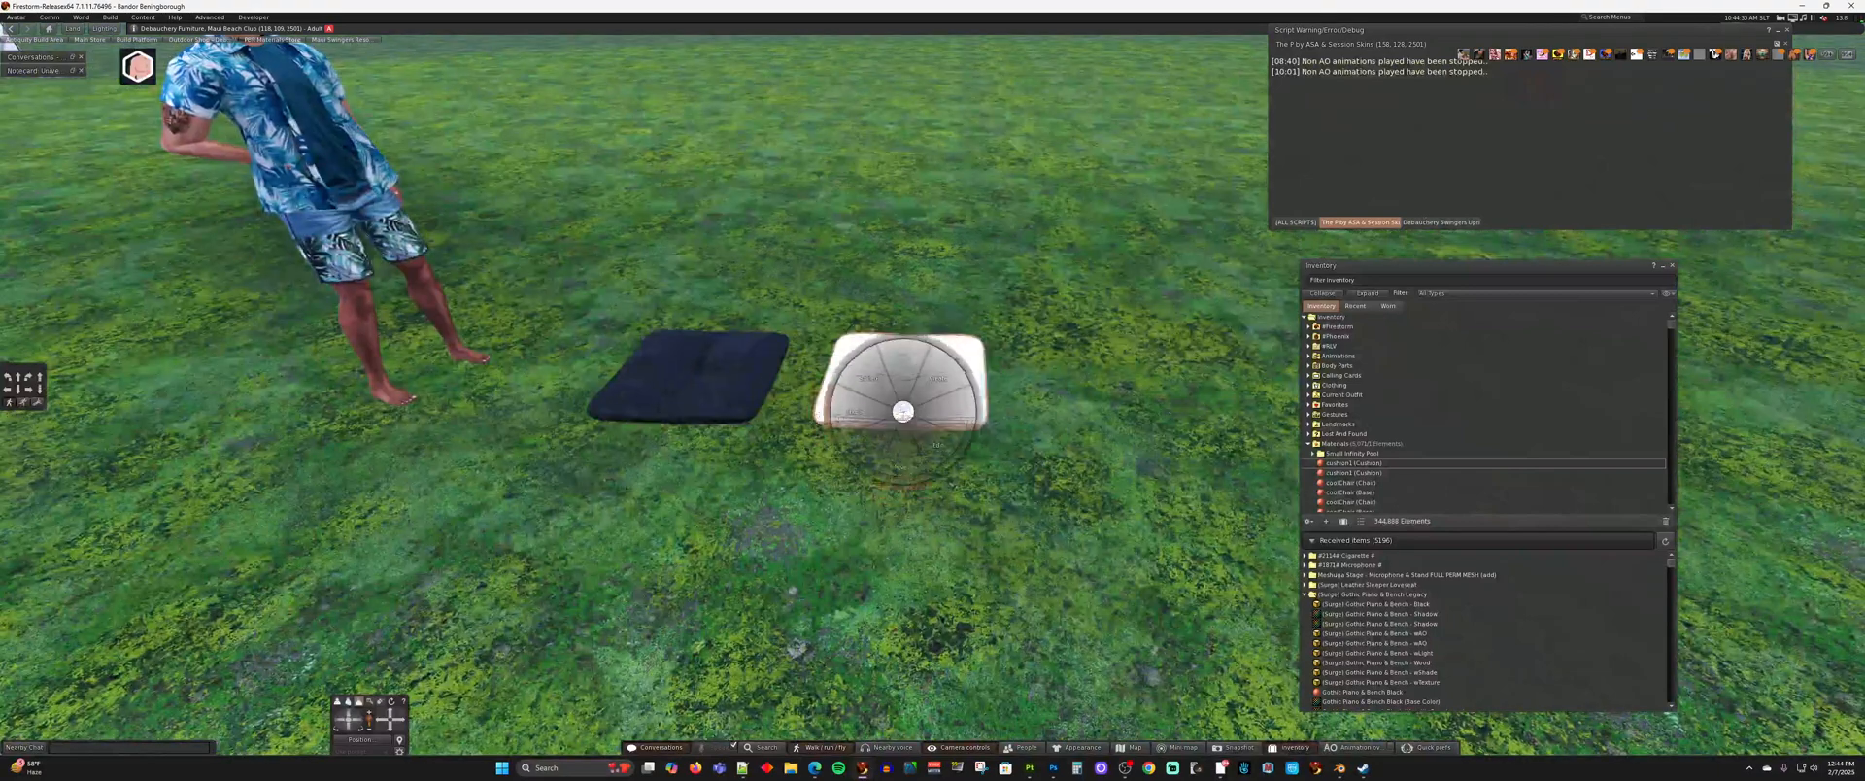
{"action": "left_click", "coordinate": [957, 398]}
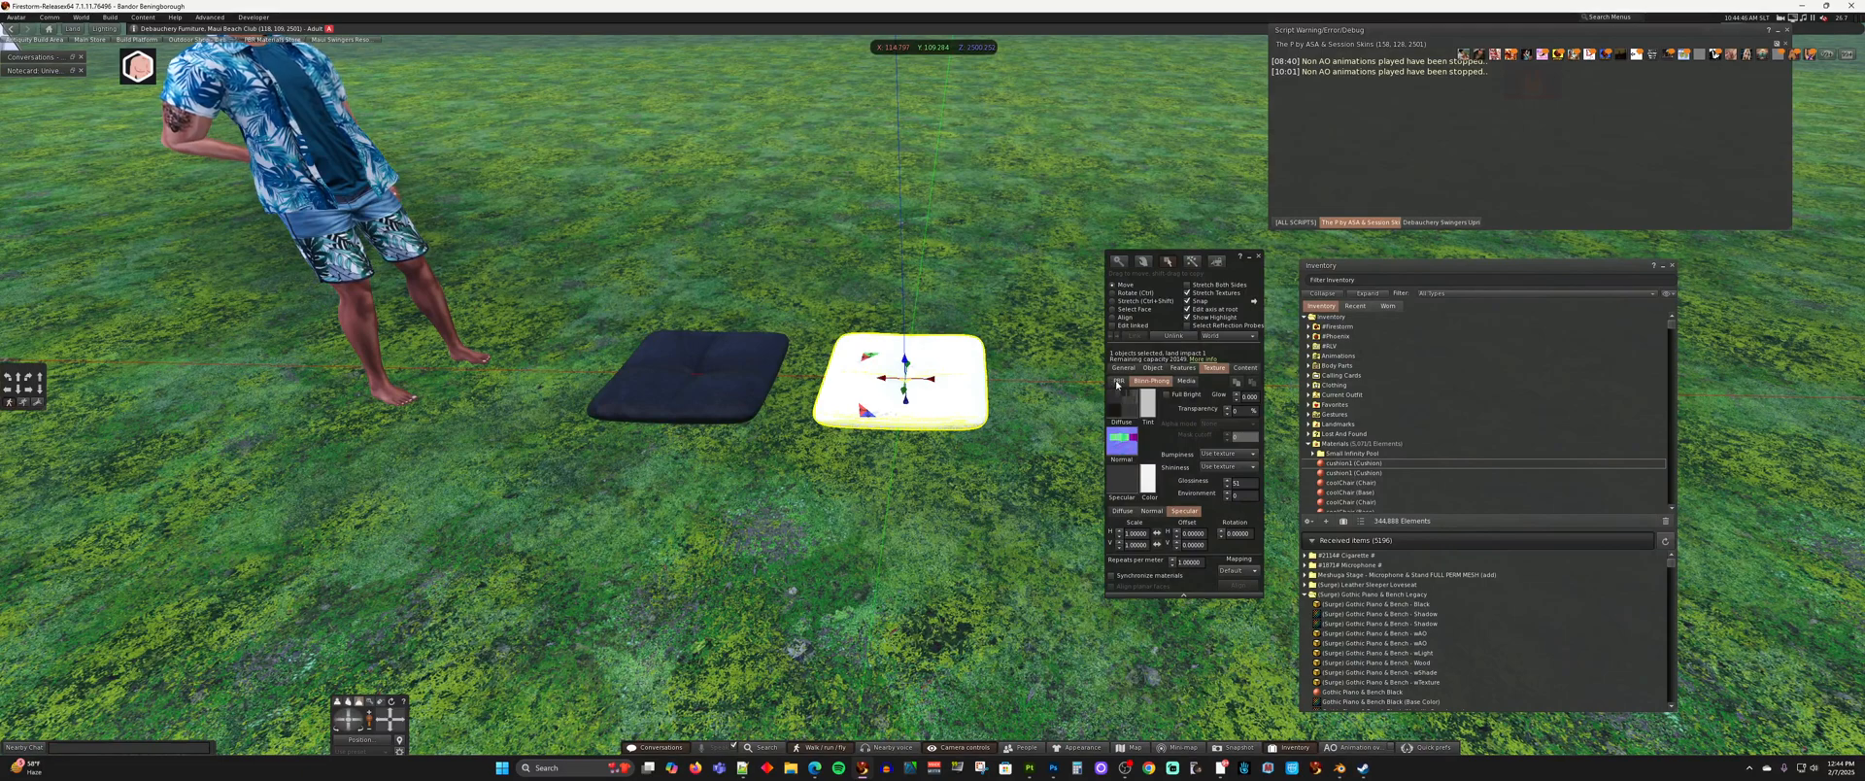
{"action": "left_click", "coordinate": [1118, 381]}
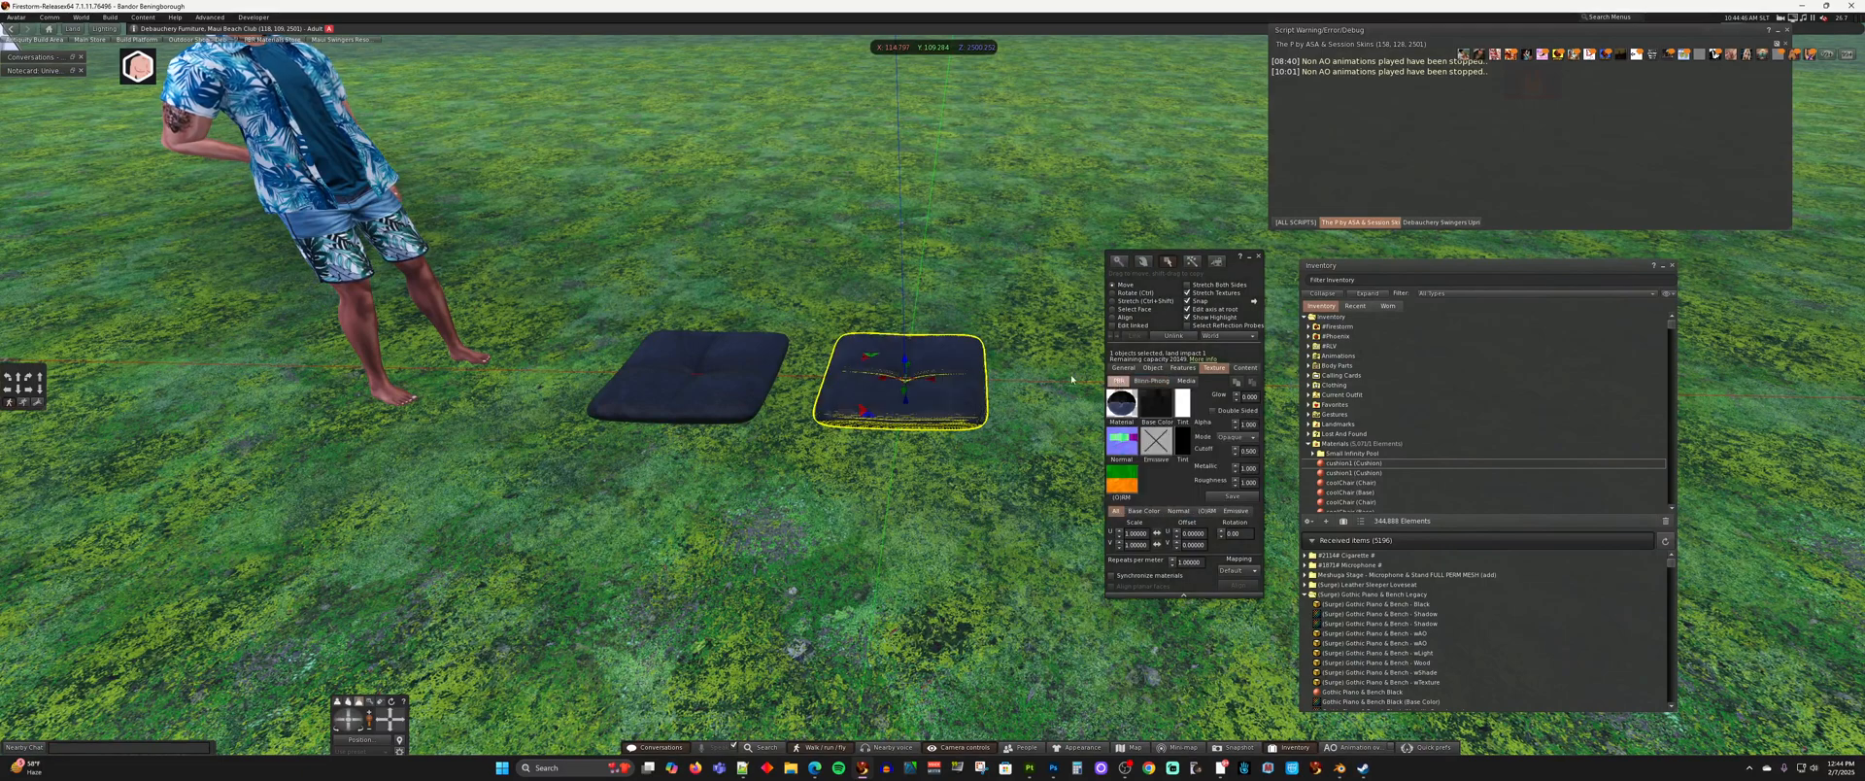
{"action": "left_click", "coordinate": [1259, 258]}
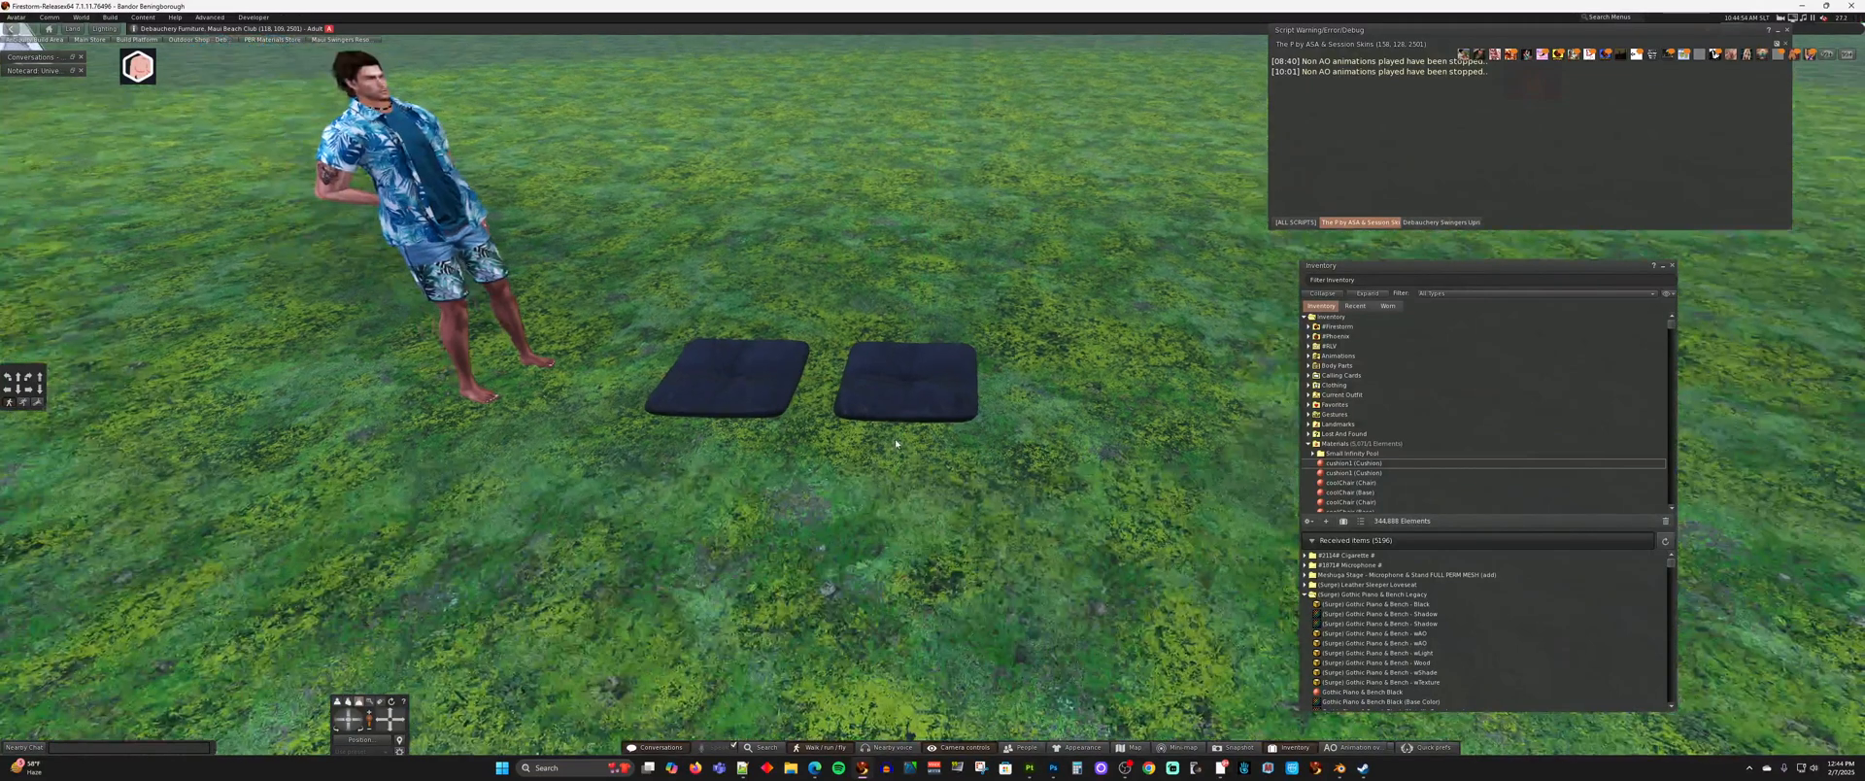
{"action": "scroll", "coordinate": [913, 356], "scroll_direction": "up", "scroll_amount": 5}
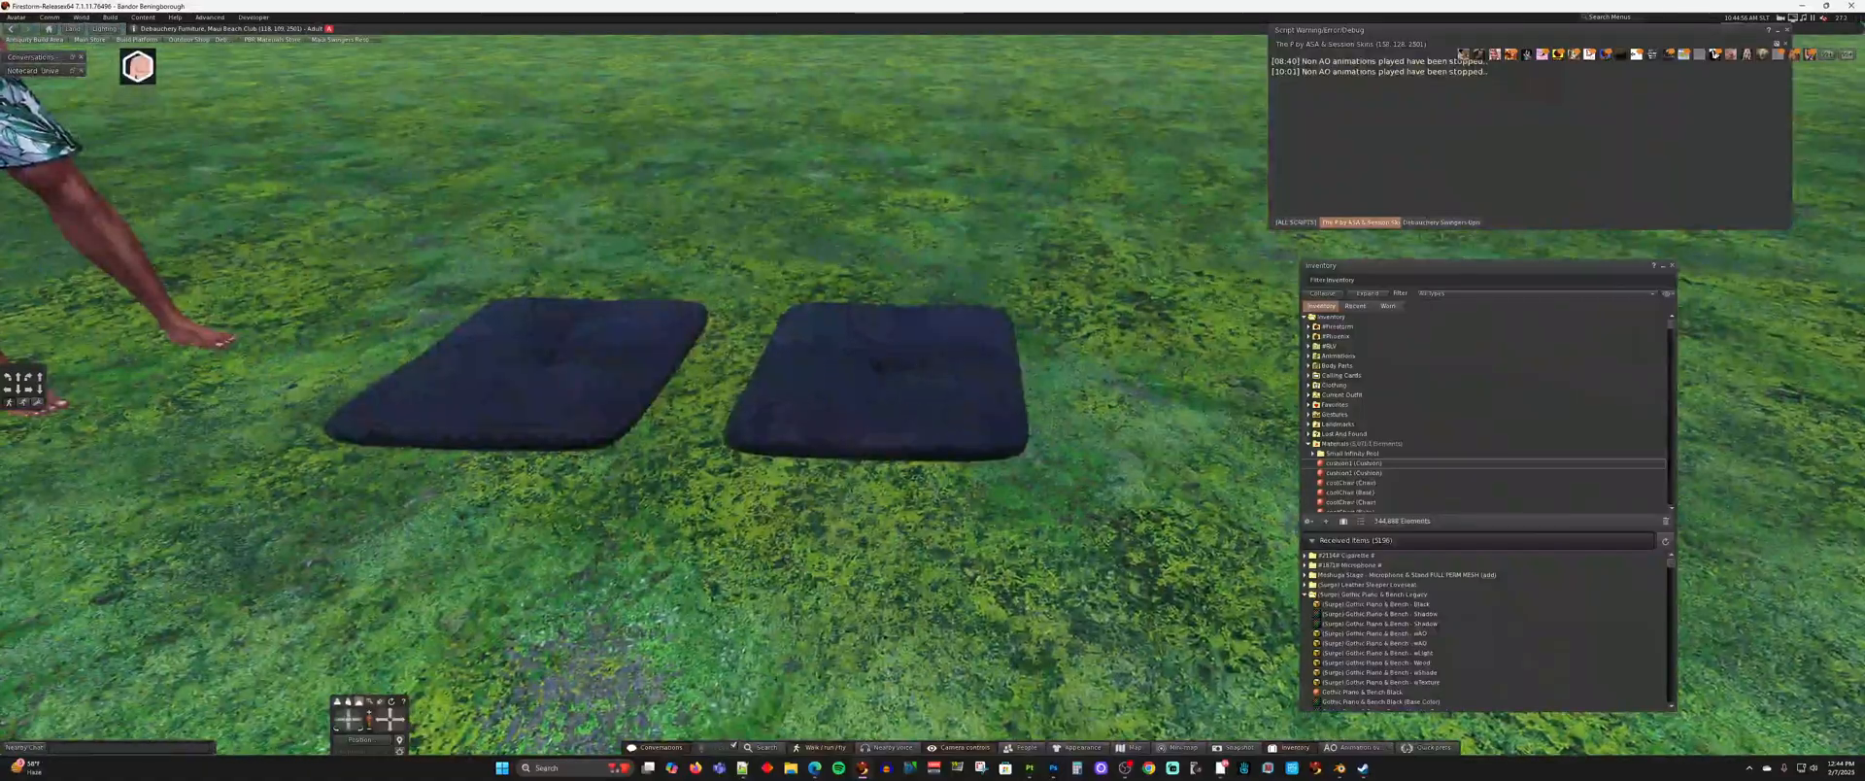
{"action": "left_click_drag", "start_coordinate": [913, 356], "coordinate": [1103, 292], "text": "ctrl+alt"}
{"action": "key", "text": "Escape"}
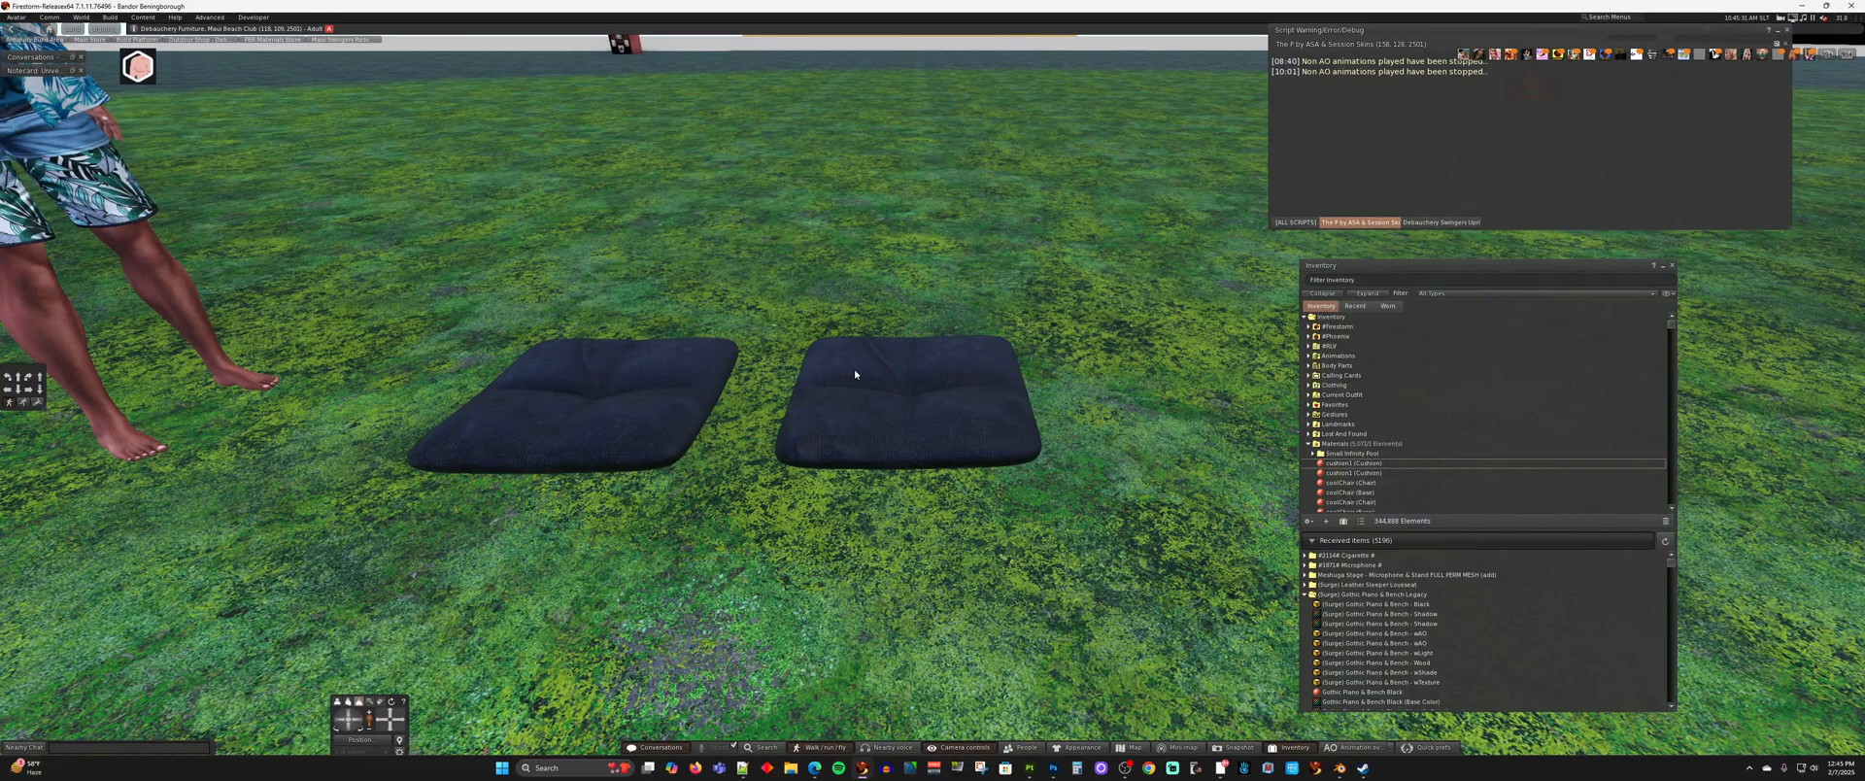
{"action": "scroll", "coordinate": [962, 451], "scroll_direction": "down", "scroll_amount": 1}
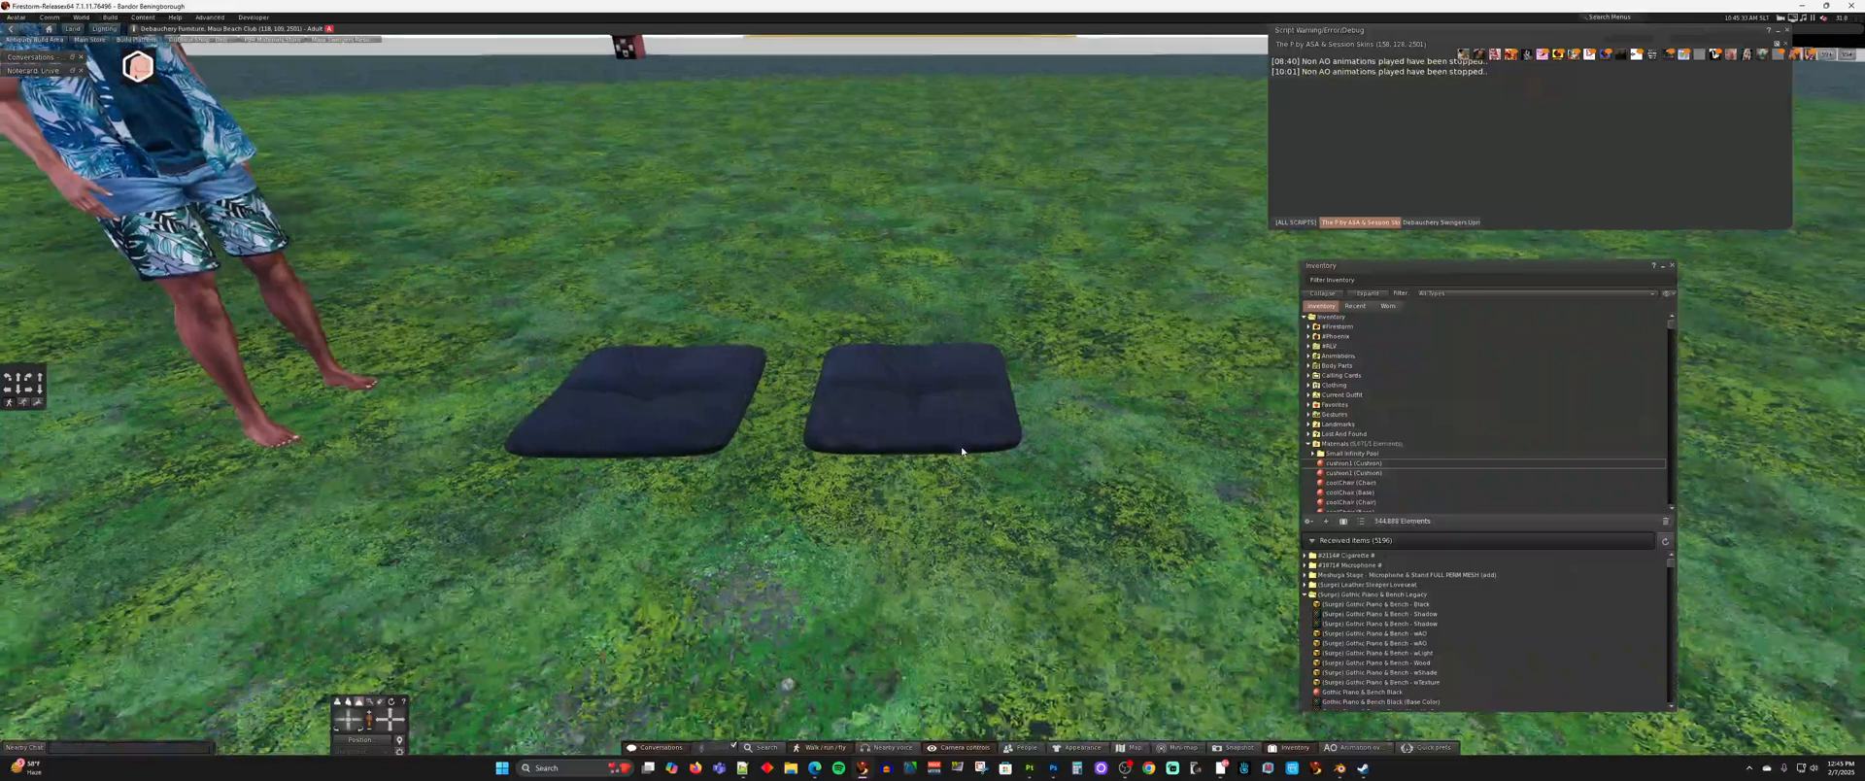